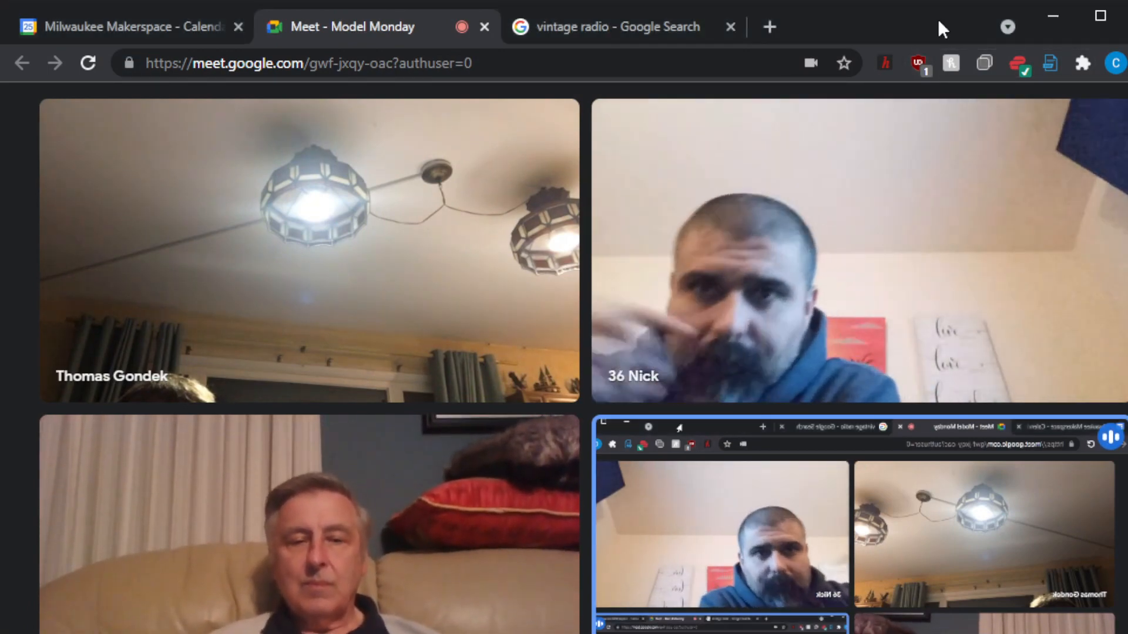
Step: Look through the vintage radio image results for cabinet styles to use as design references
click(665, 32)
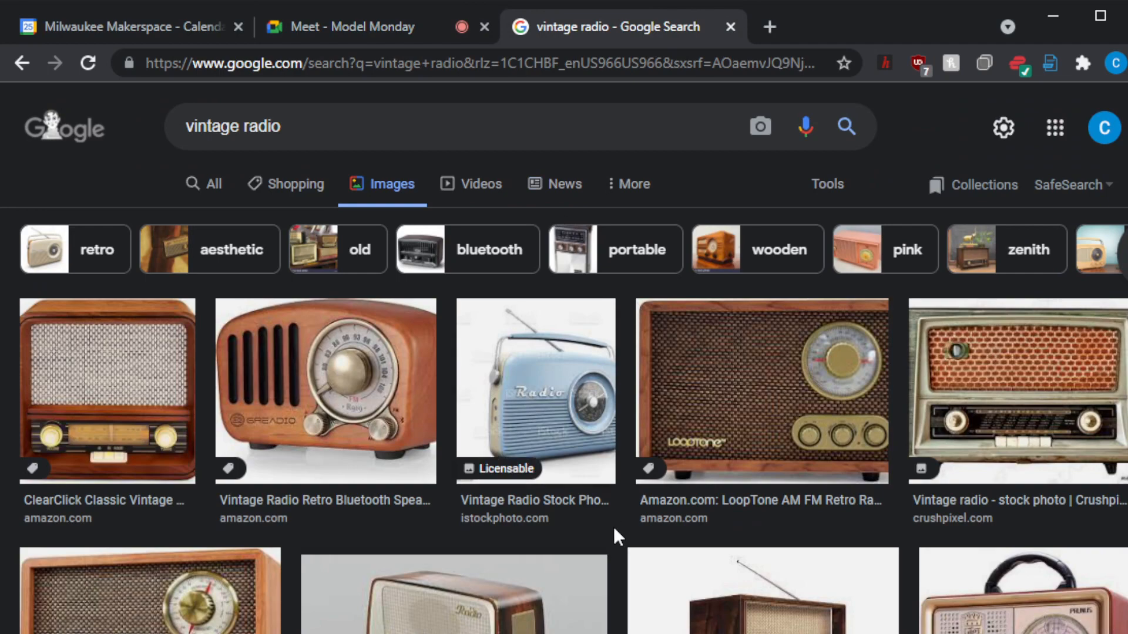
scroll(613, 527, down, 1)
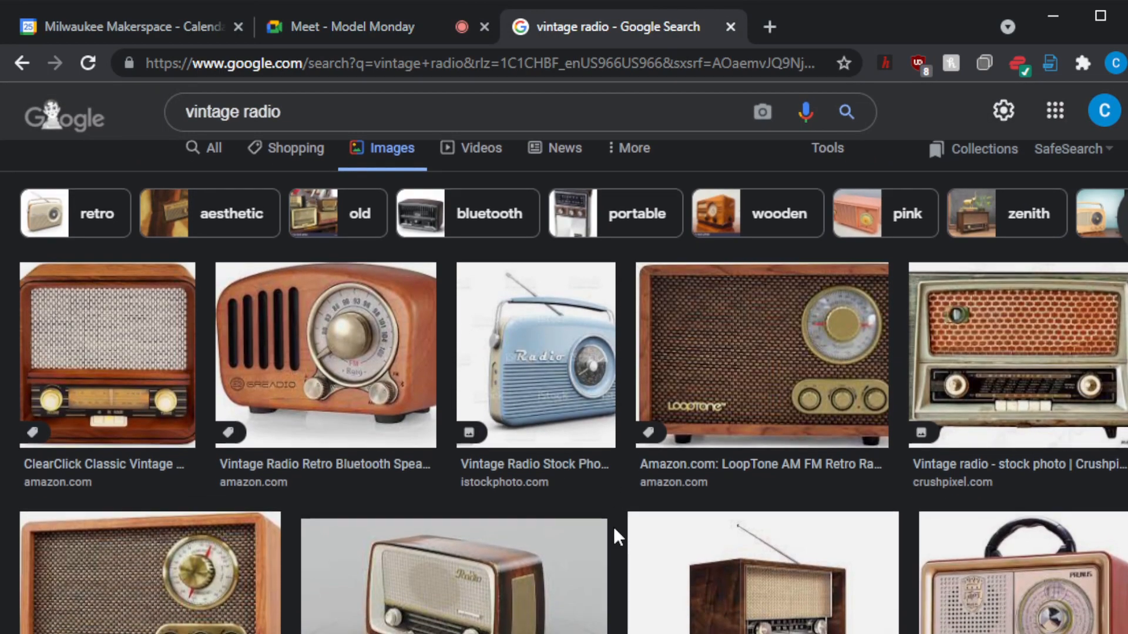
scroll(613, 526, down, 2)
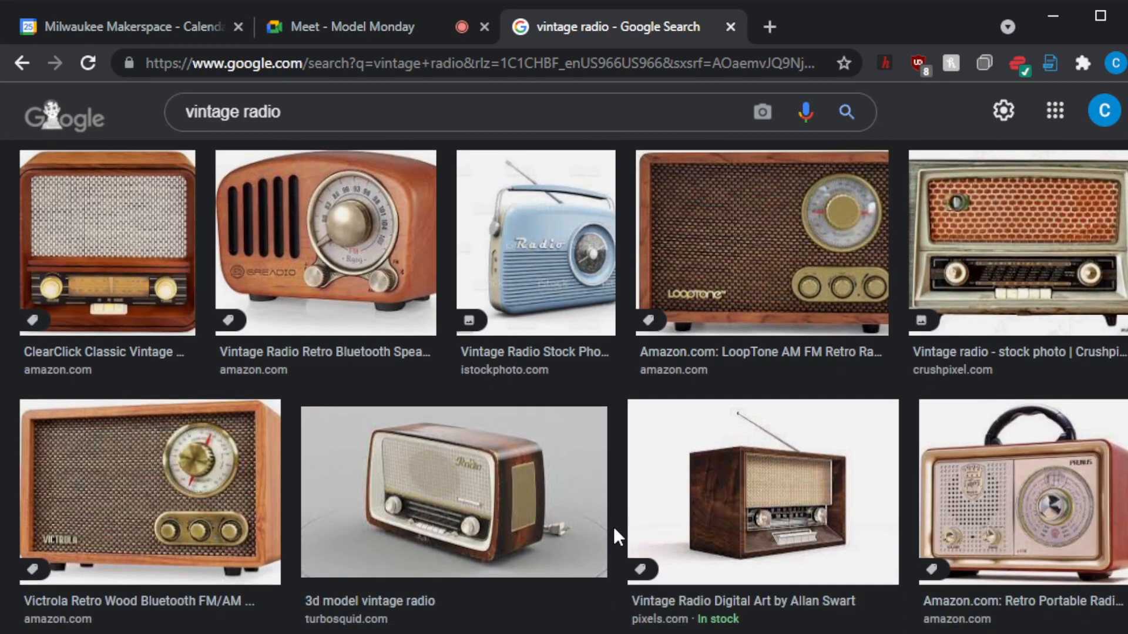
scroll(613, 526, down, 1)
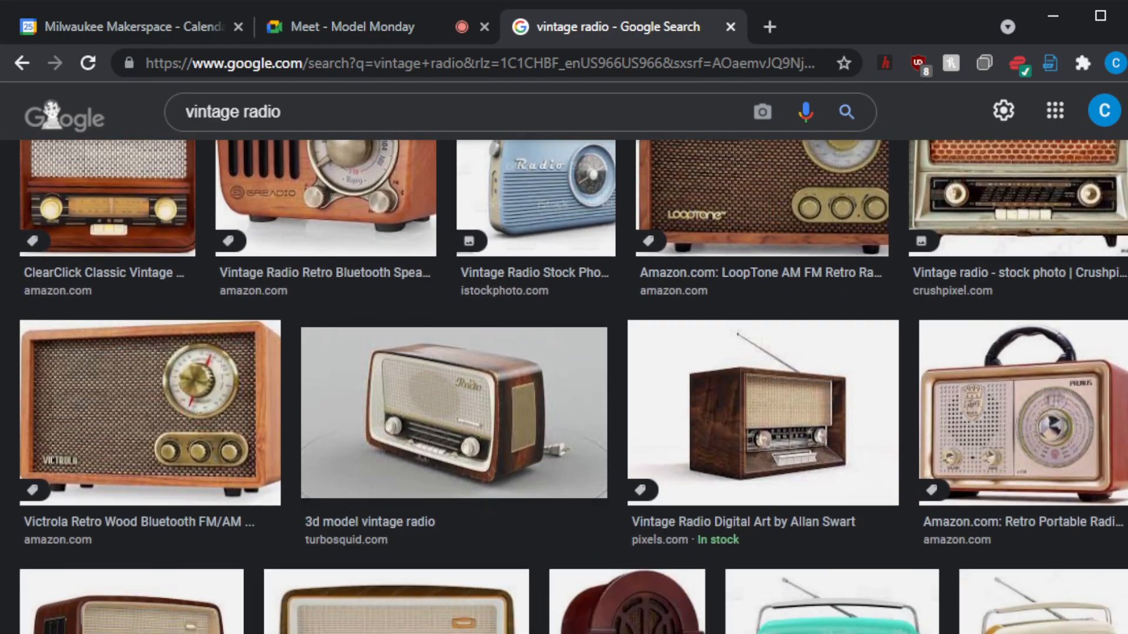
scroll(356, 350, up, 3)
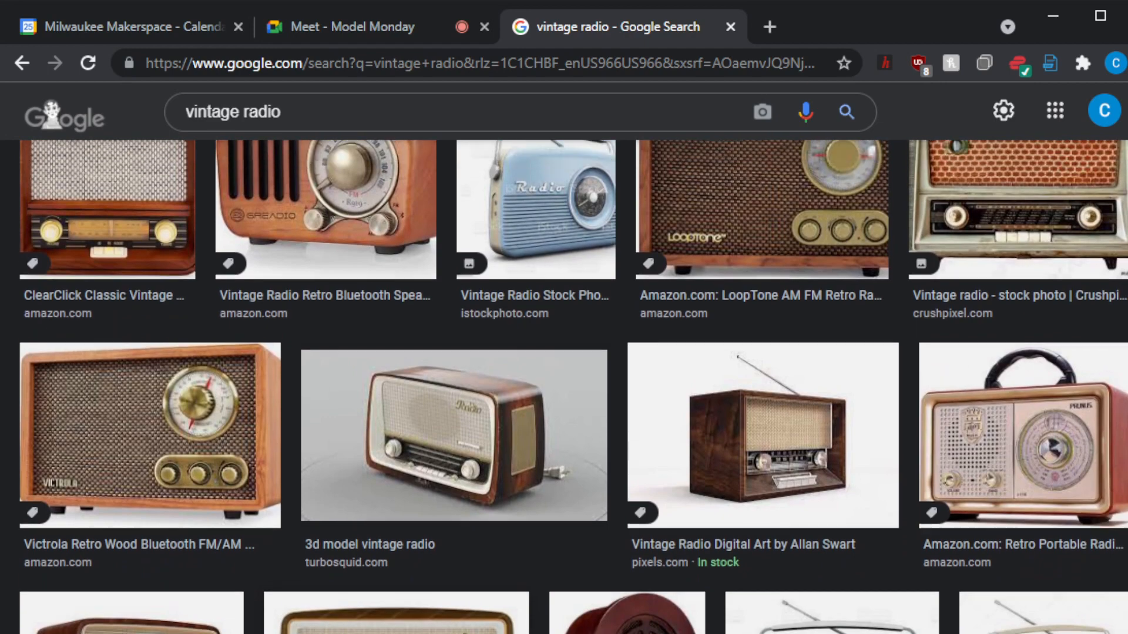
Step: Preview several radio references, including the Greadio wooden radios, Crushpixel stock photo, TurboSquid 3D model and blue iStock radio
click(357, 351)
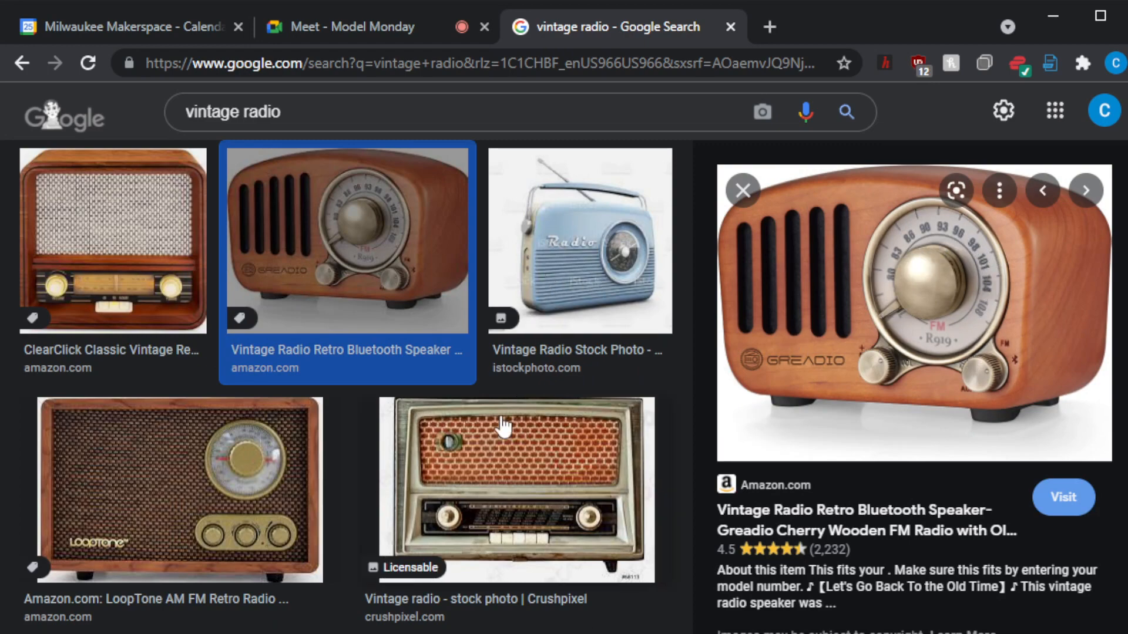
click(487, 505)
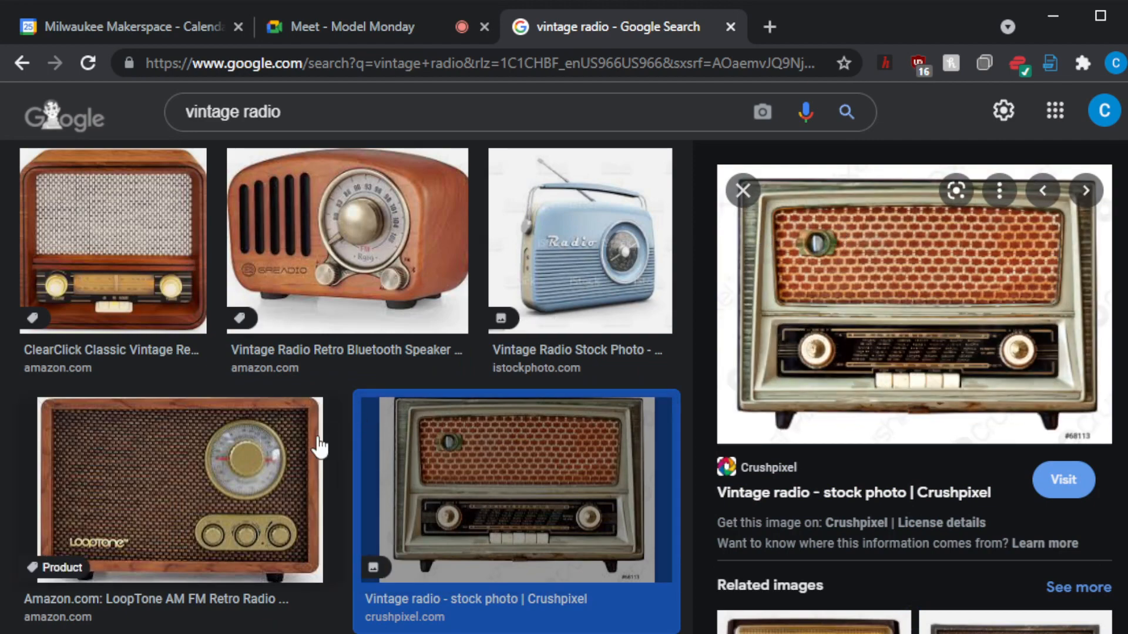
scroll(319, 448, down, 5)
click(508, 455)
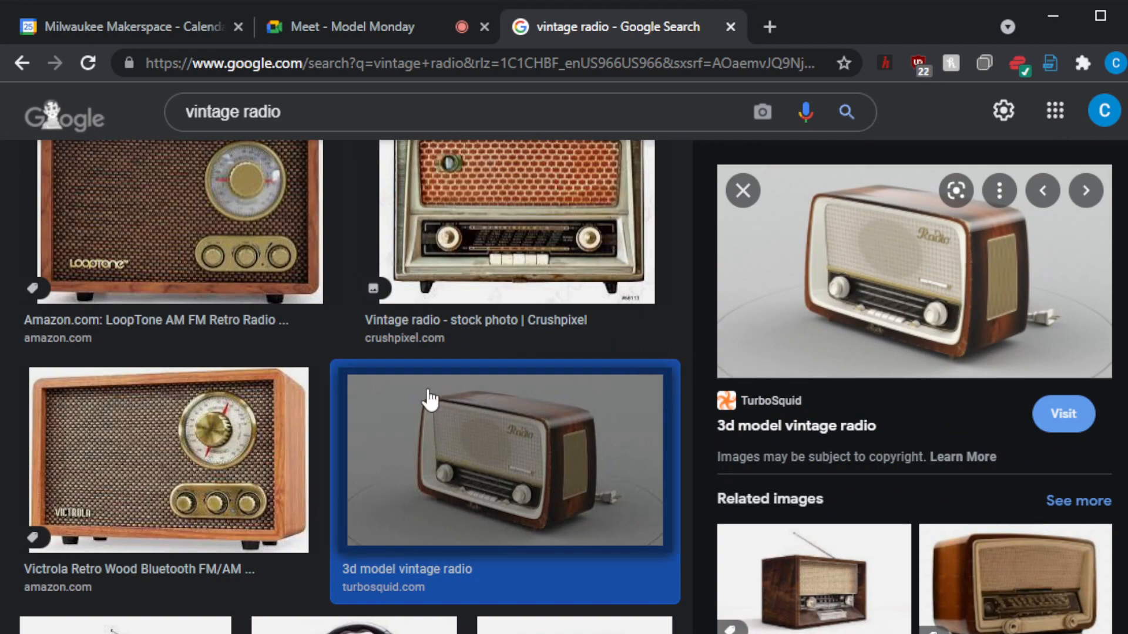
scroll(429, 397, down, 5)
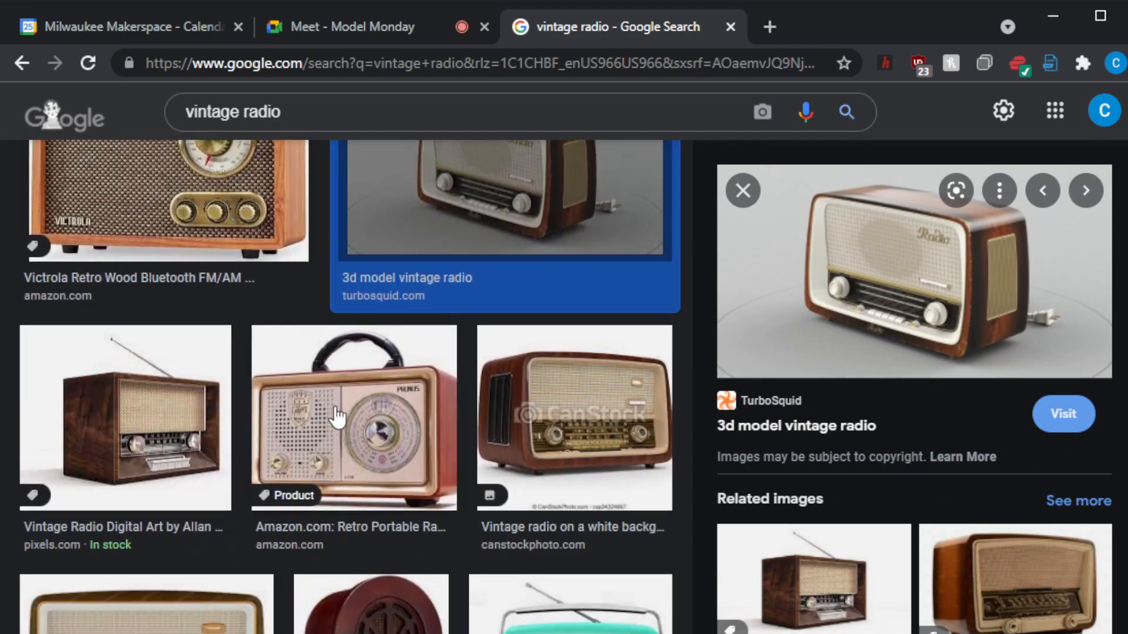
scroll(341, 415, down, 5)
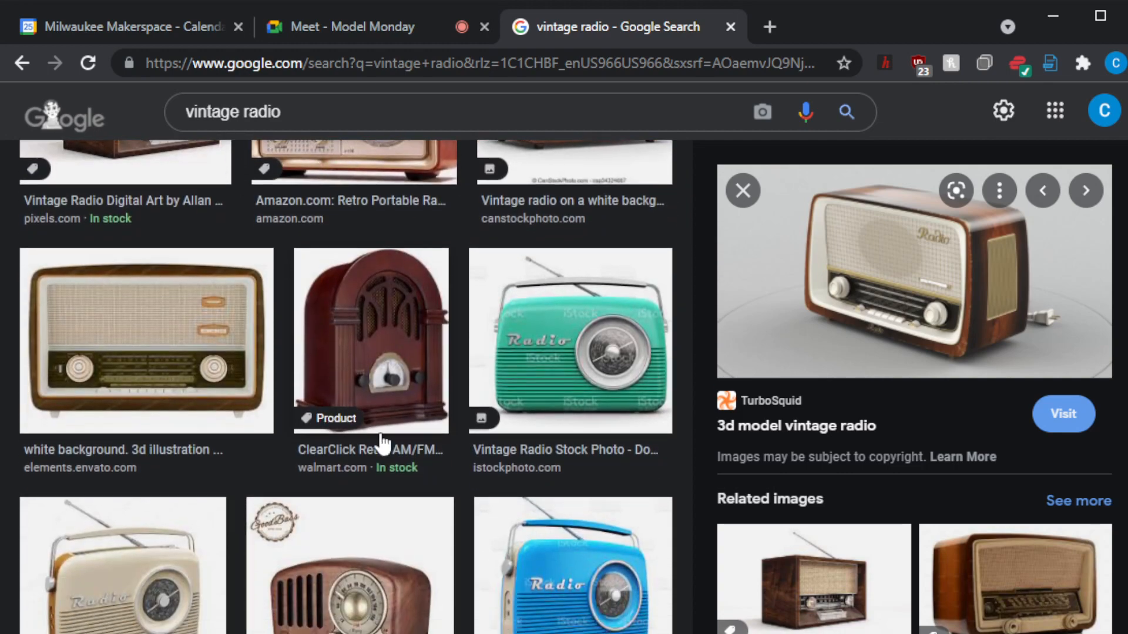
click(538, 567)
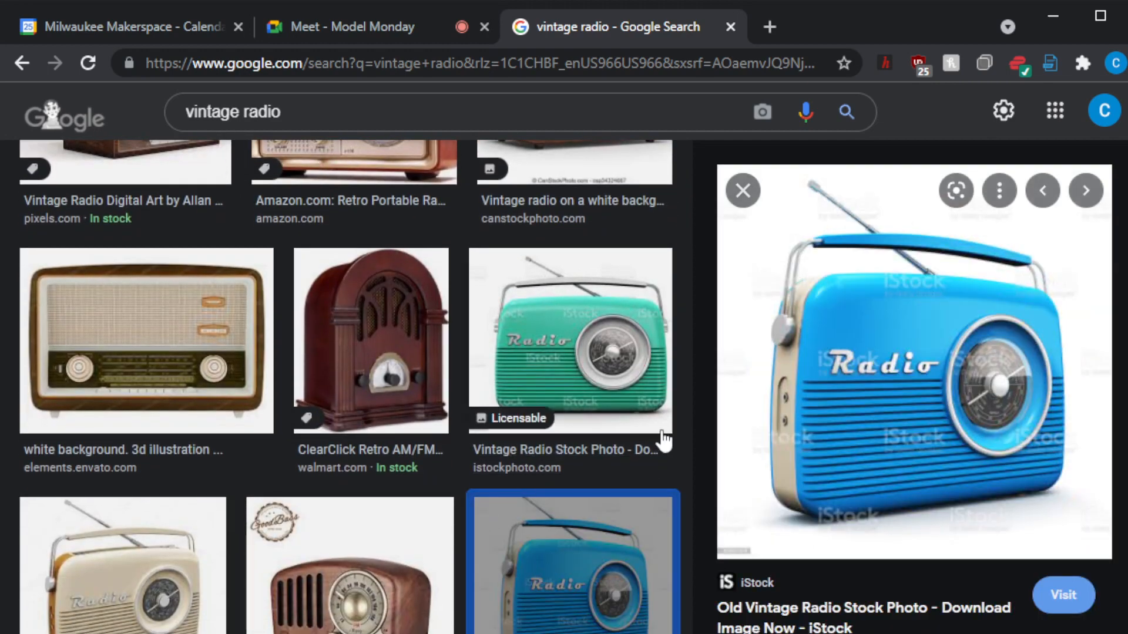
click(347, 595)
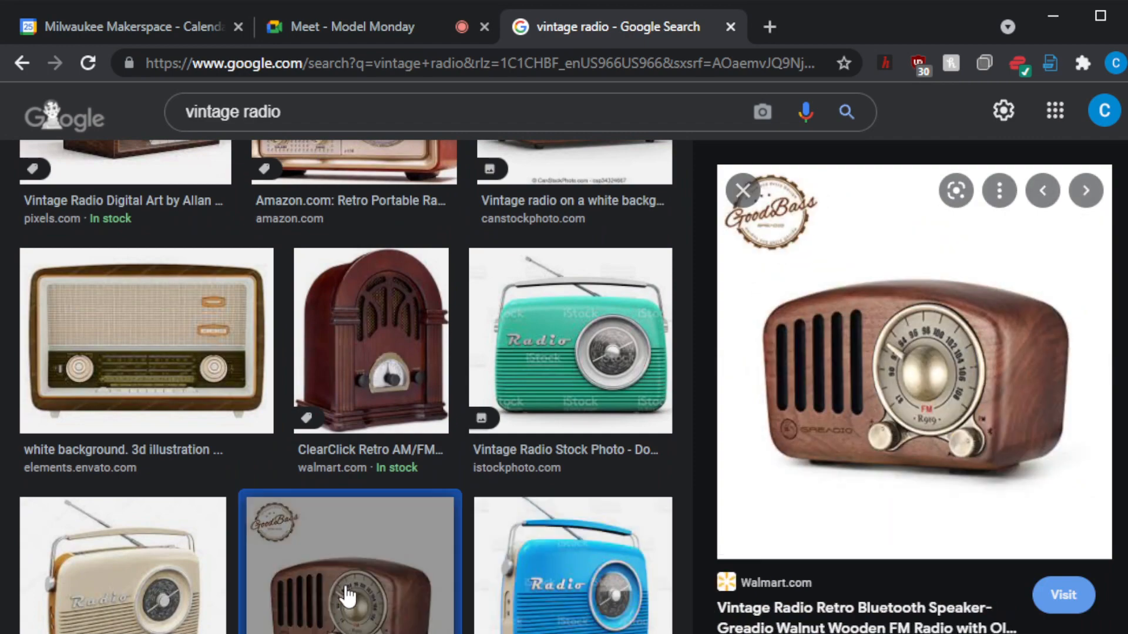
scroll(347, 594, down, 5)
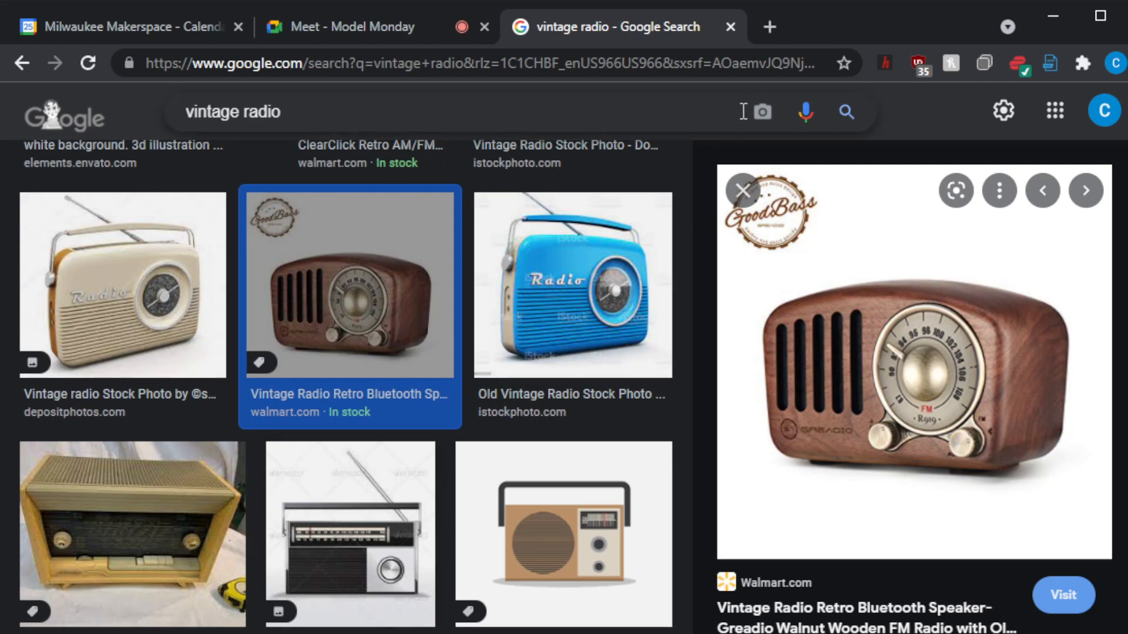
Step: Open amazon.com in a new browser tab
click(769, 27)
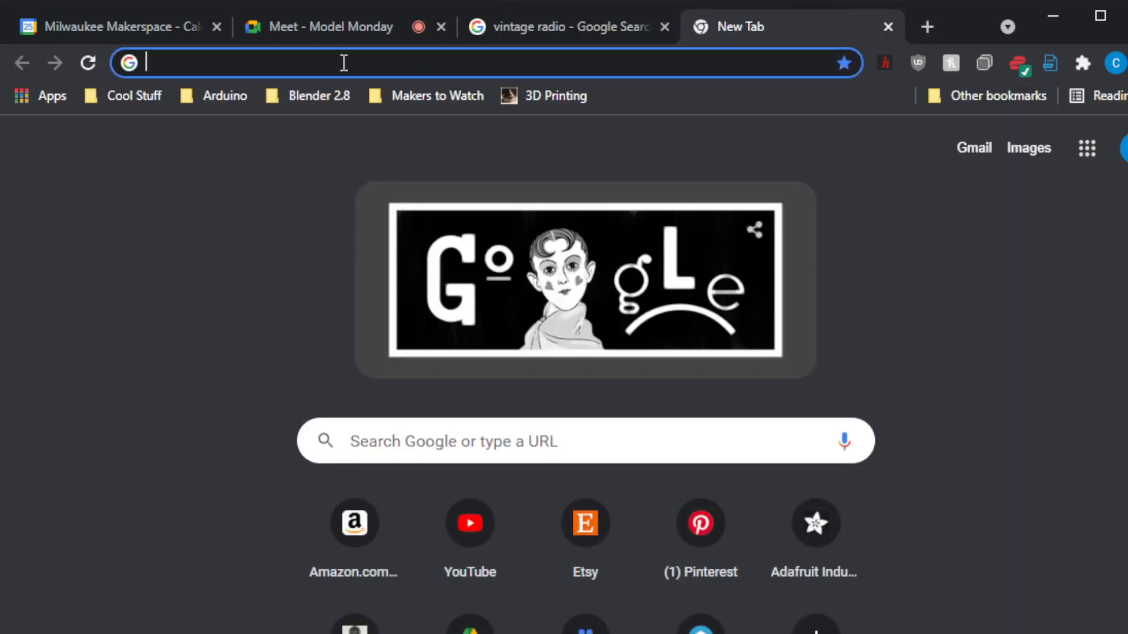
text(amazon.com)
key(Return)
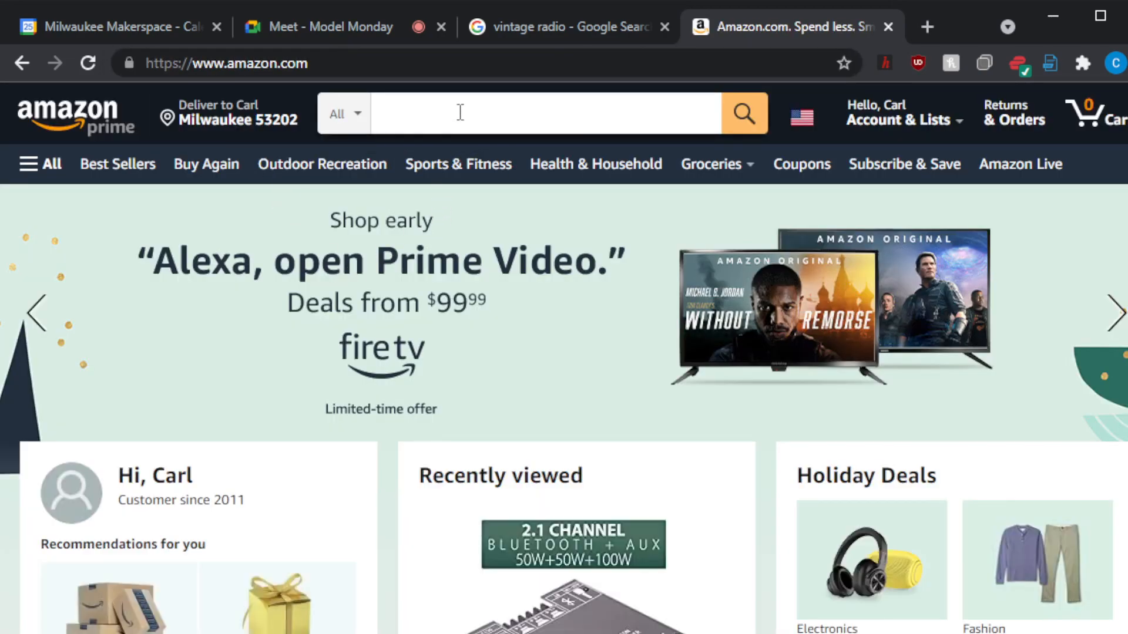
Step: Search Amazon for "blue tooth board"
click(460, 112)
text(bluth)
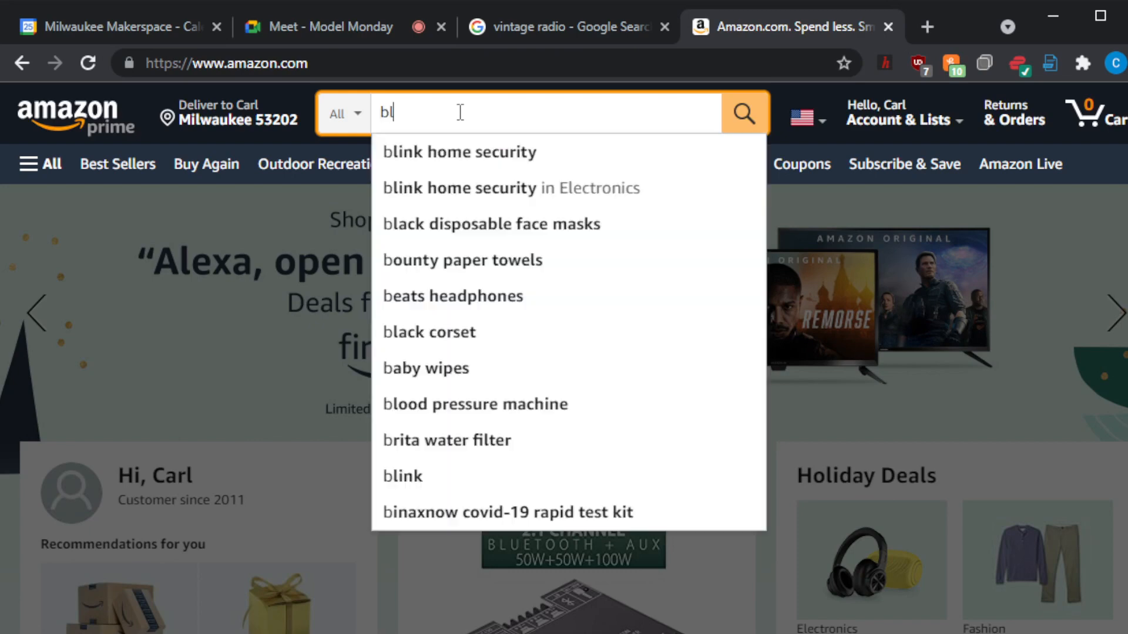
key(BackSpace)
key(BackSpace)
key(BackSpace)
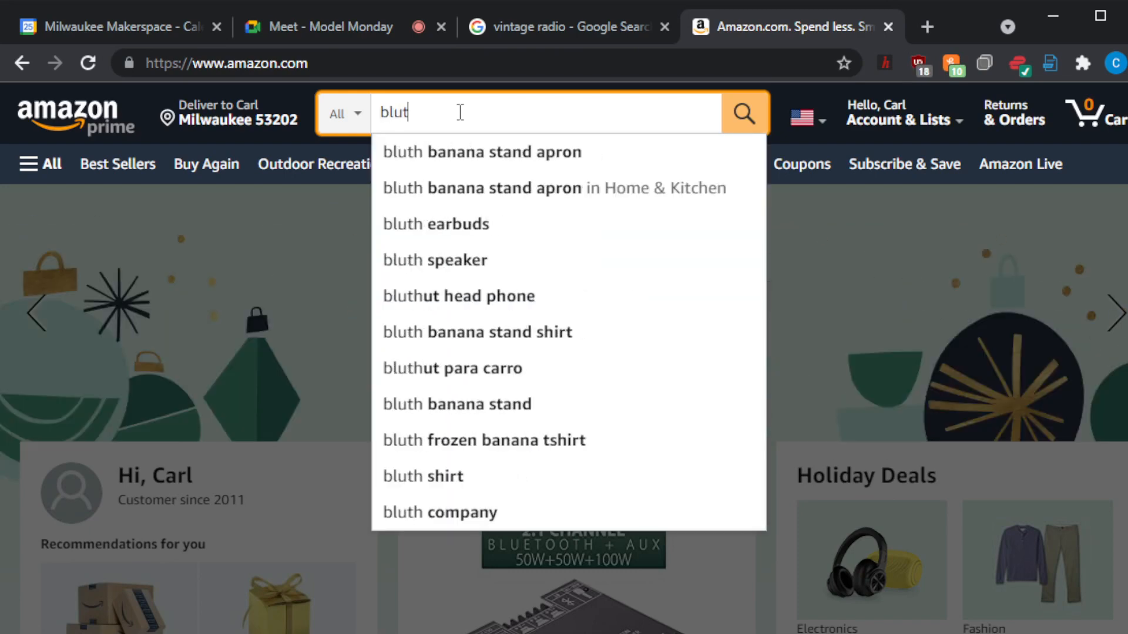
text(ooth)
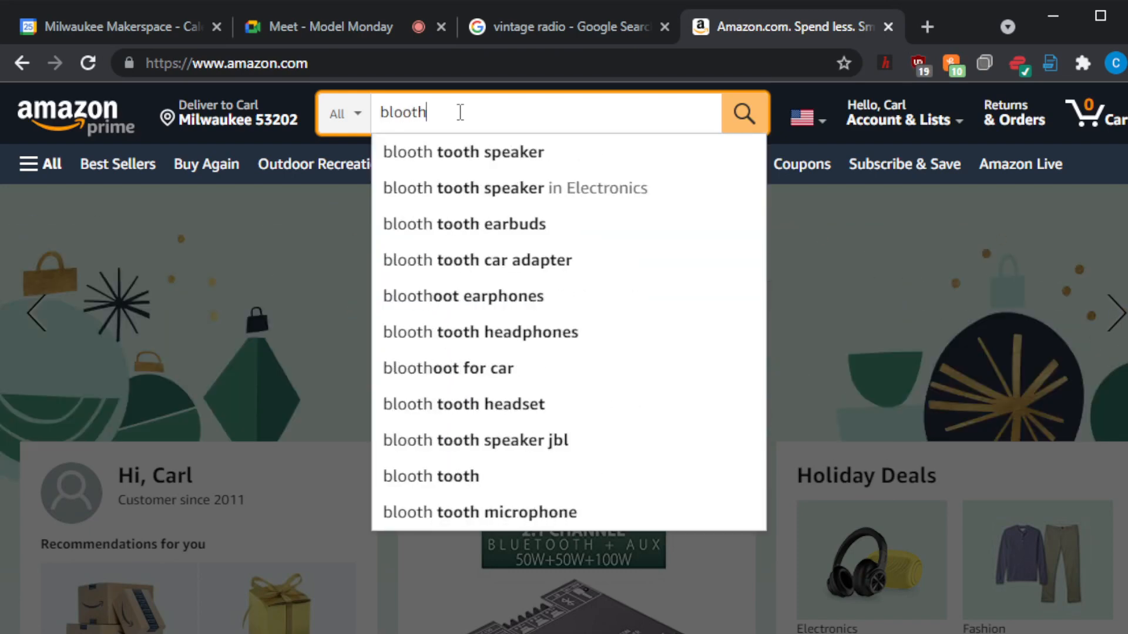
key(BackSpace)
key(BackSpace)
key(BackSpace)
key(BackSpace)
key(BackSpace)
key(BackSpace)
text(bl)
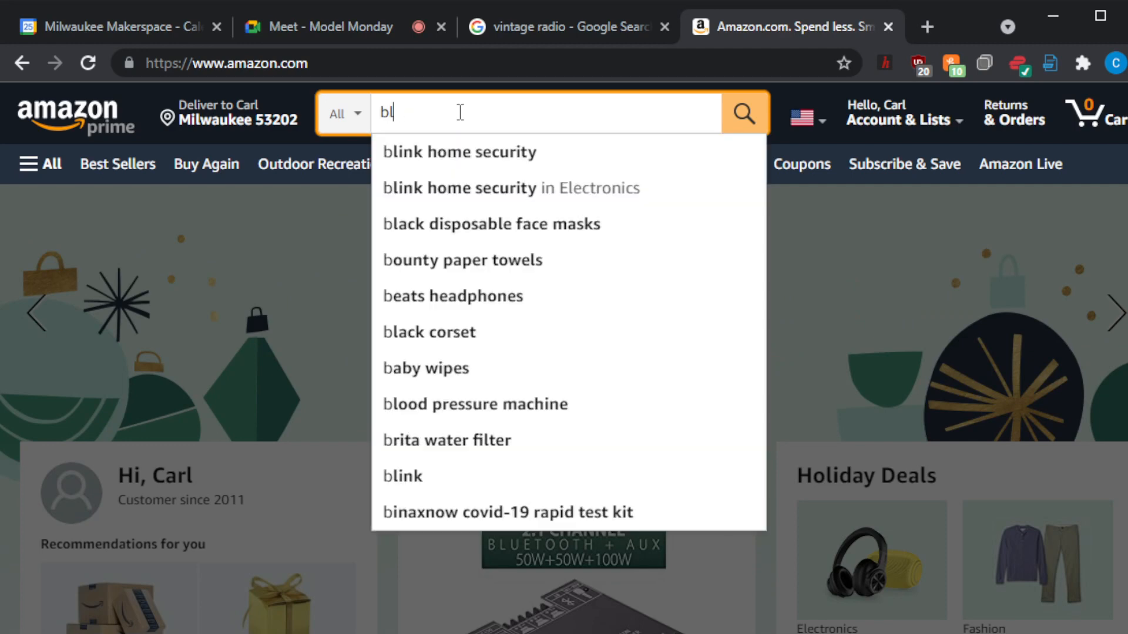
text(ue tooth board)
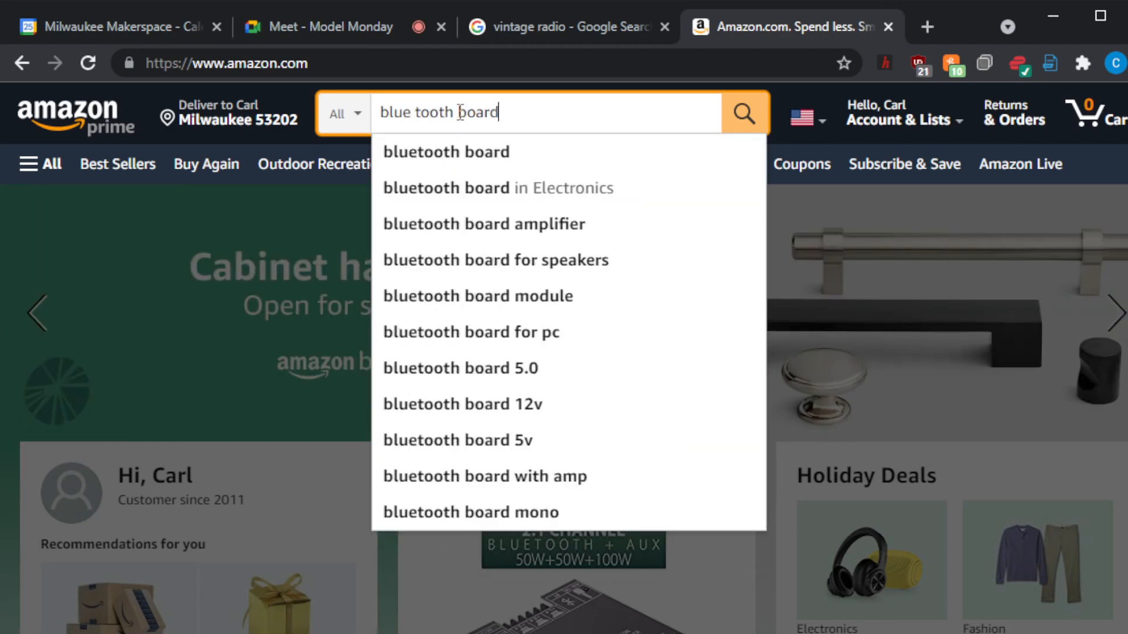
key(Return)
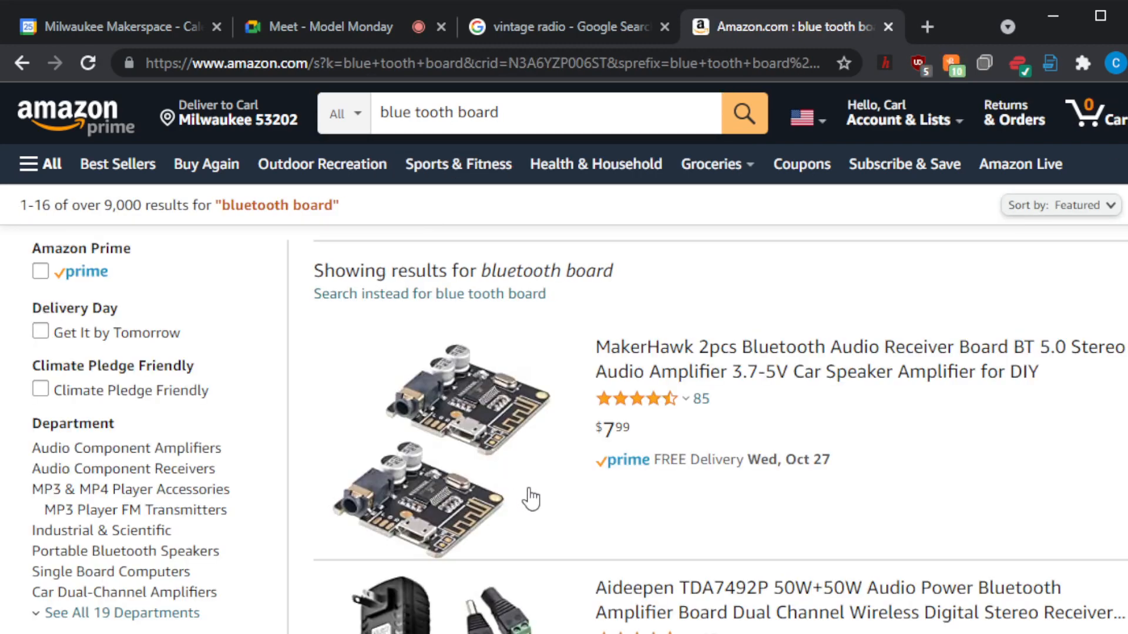
Step: Look through the Bluetooth boards and examine the product page of the Bluetooth 100W+100W Amplifier Board with Treble and Bass Control
scroll(530, 500, down, 1)
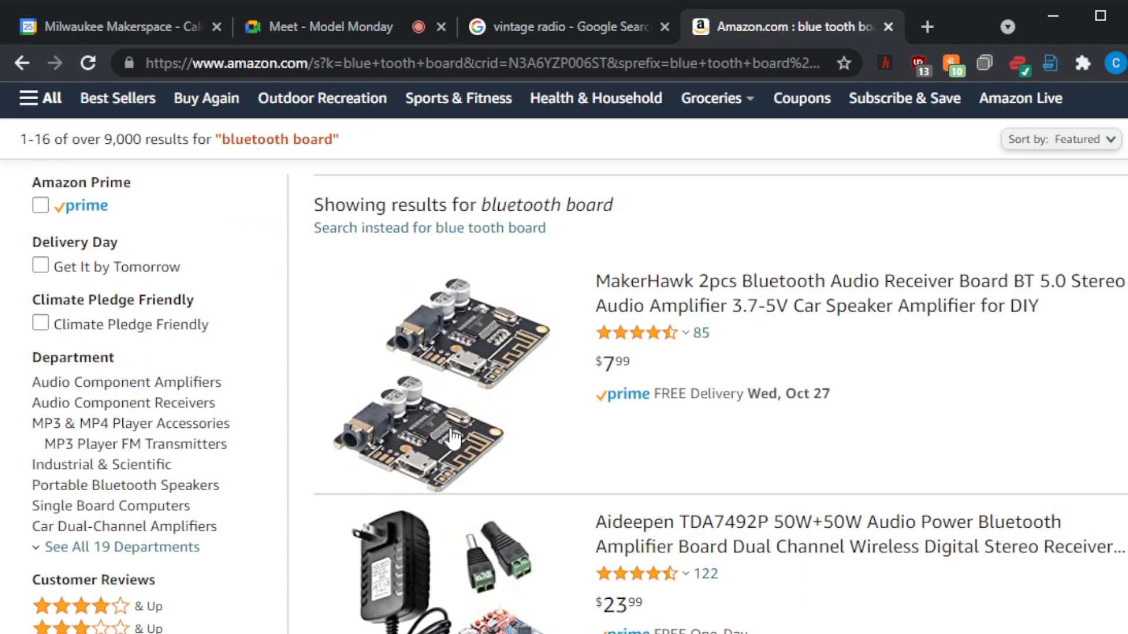
scroll(503, 454, down, 6)
scroll(505, 458, down, 4)
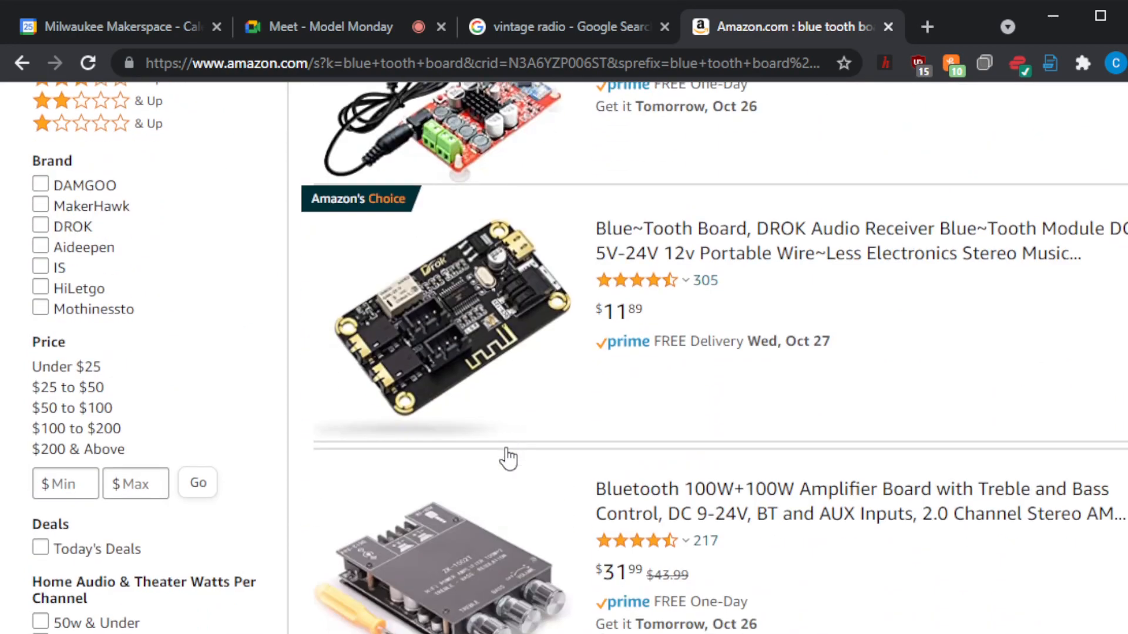
click(470, 470)
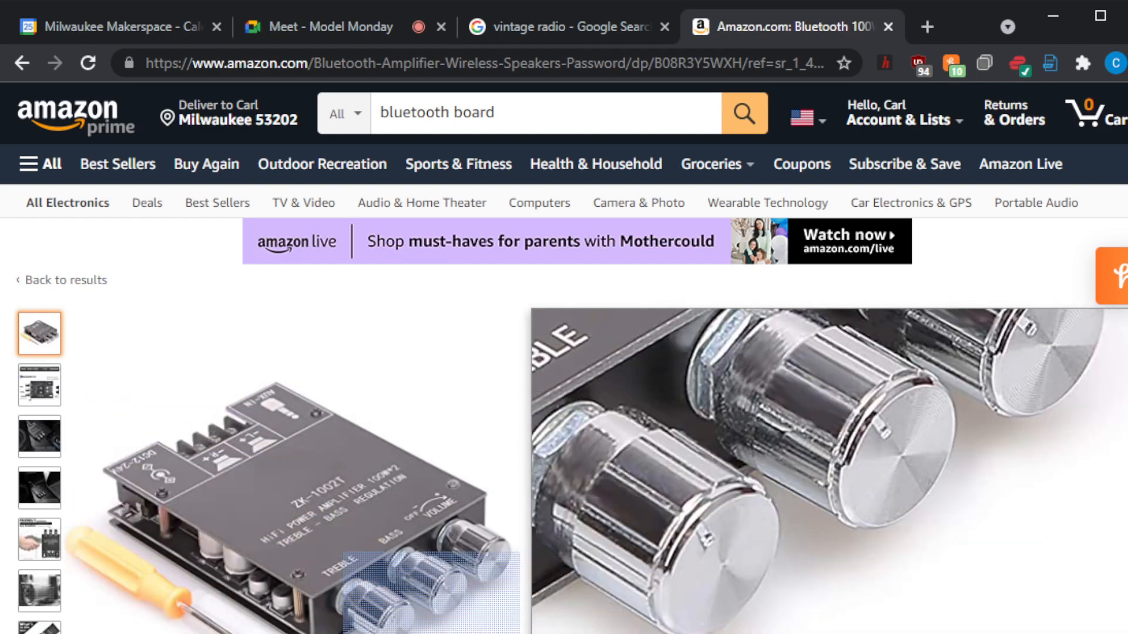
scroll(842, 543, down, 1)
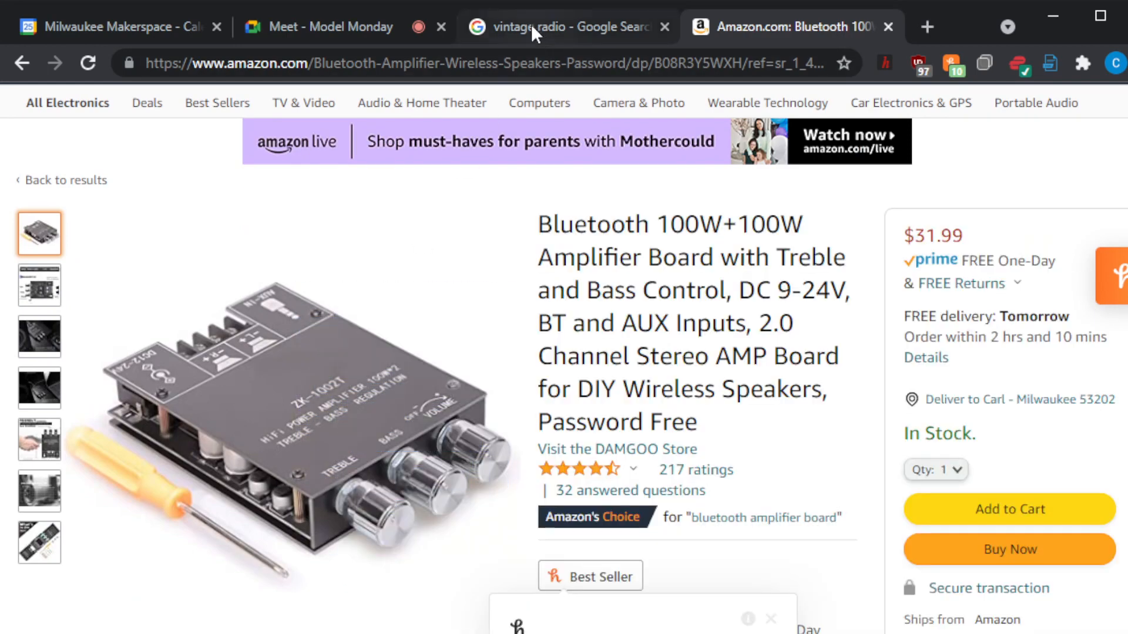
Step: Check the Model Monday meeting, then return to the start of the vintage radio image results
click(374, 23)
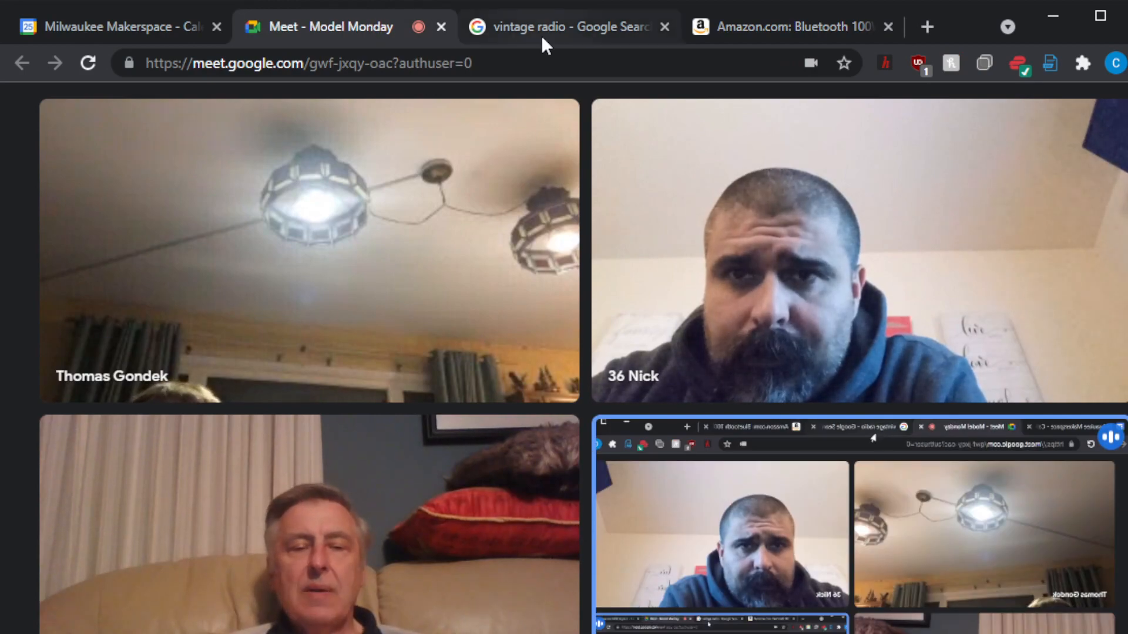
click(551, 20)
scroll(261, 513, up, 10)
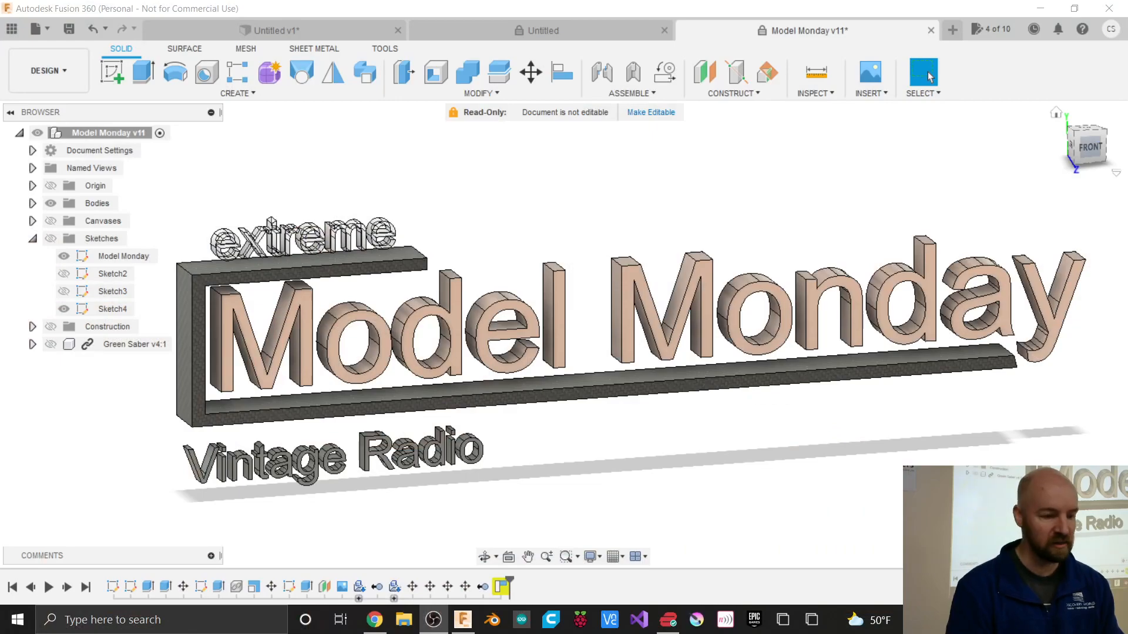
Step: In Fusion 360, close the Untitled v1 sheet metal design without saving its changes
click(541, 33)
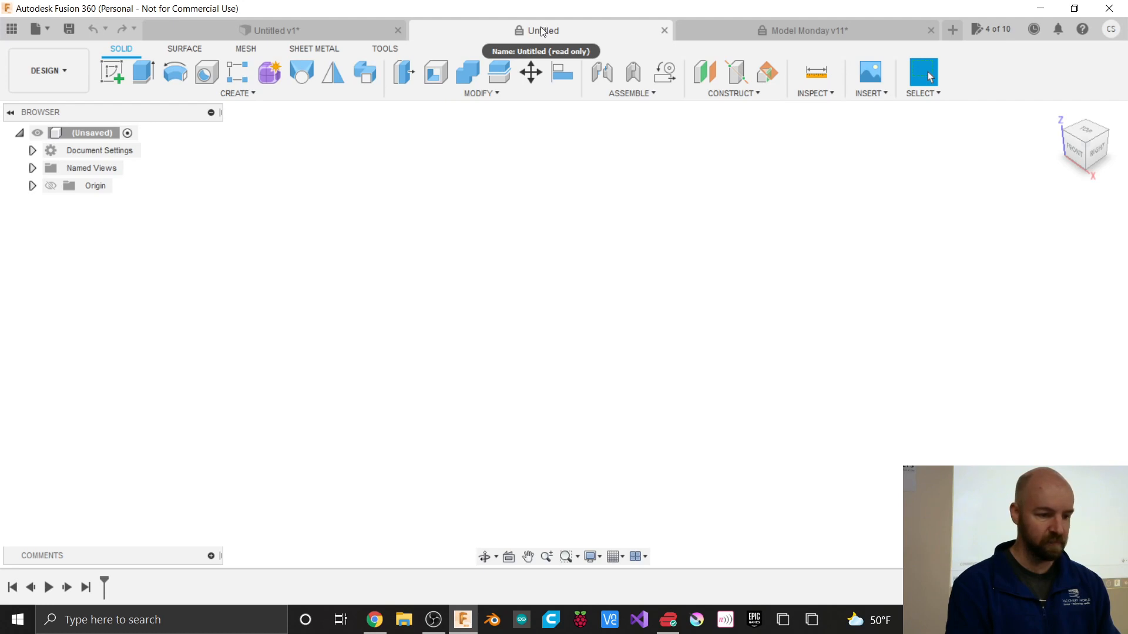
click(398, 30)
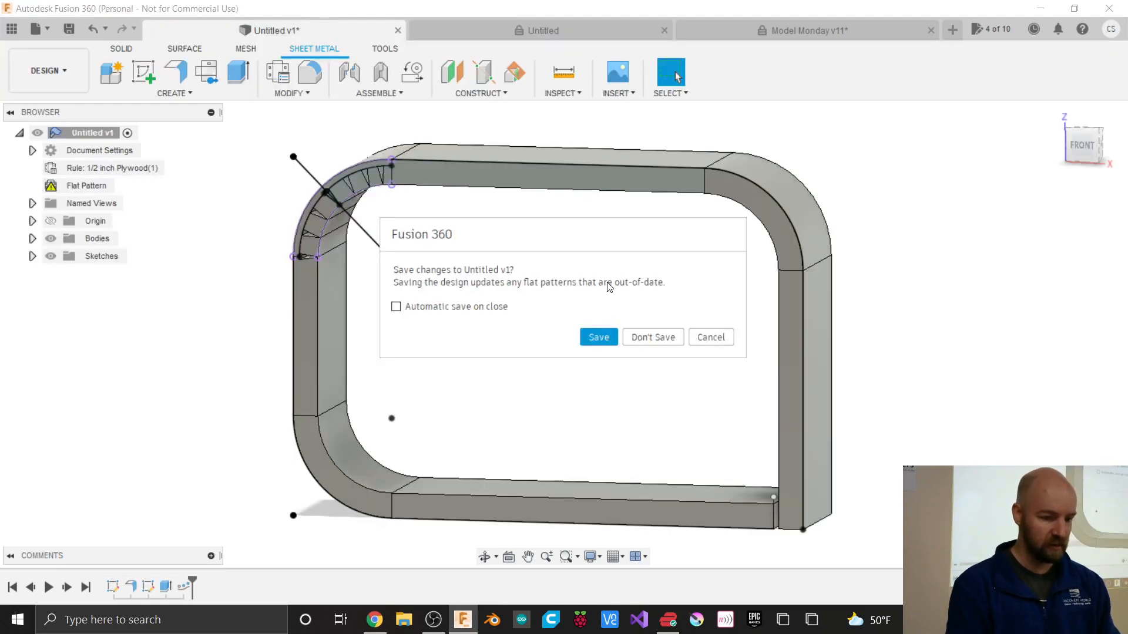
click(711, 337)
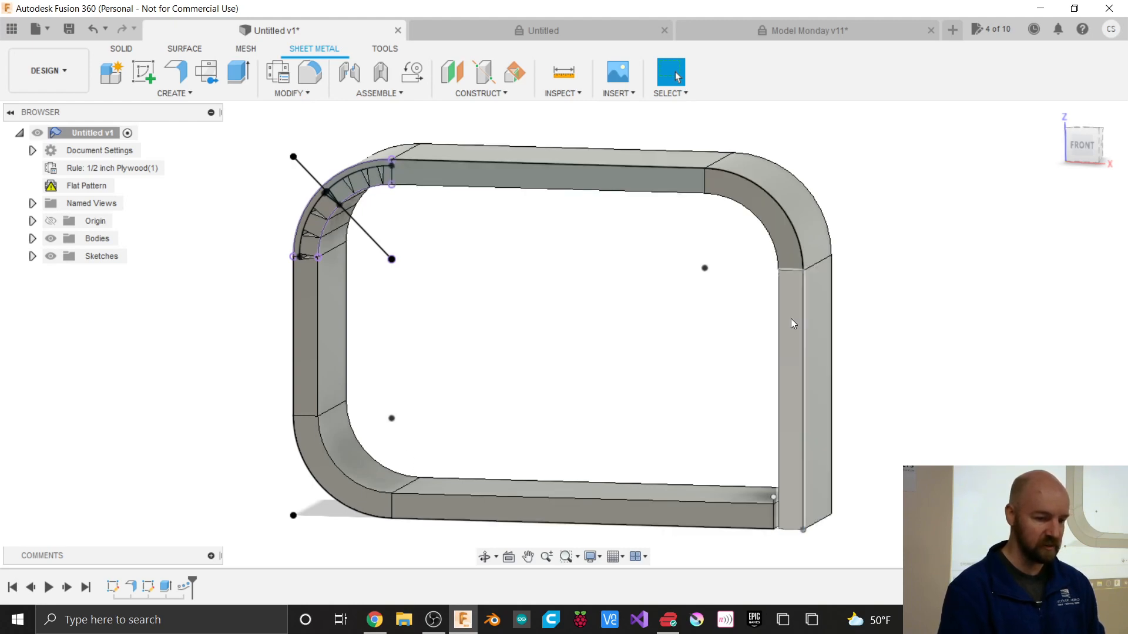
click(397, 29)
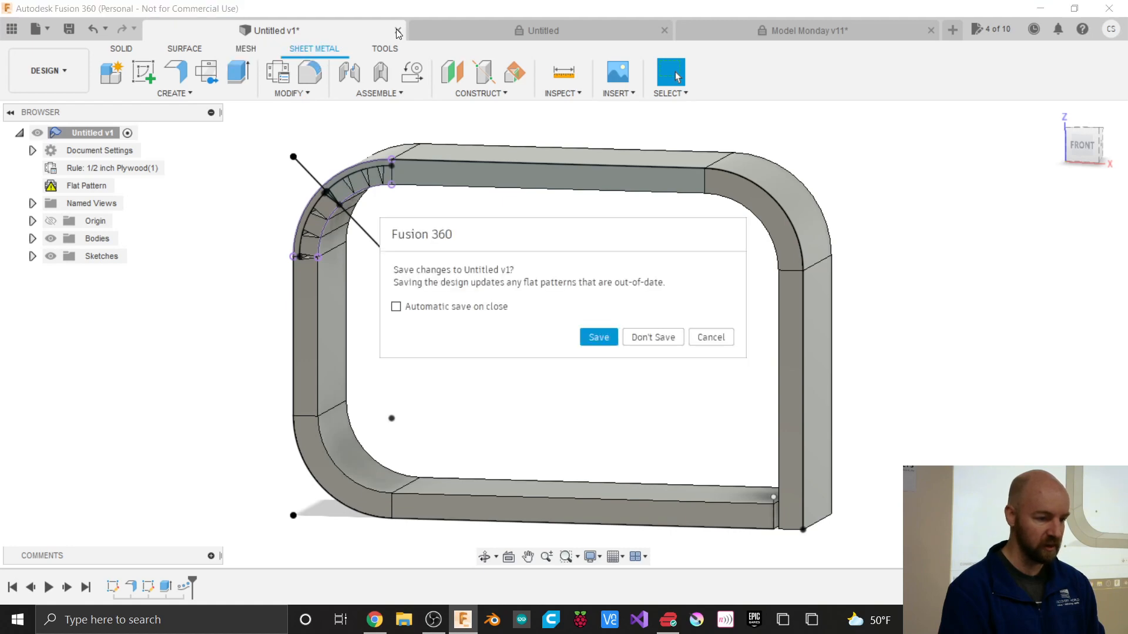
click(653, 338)
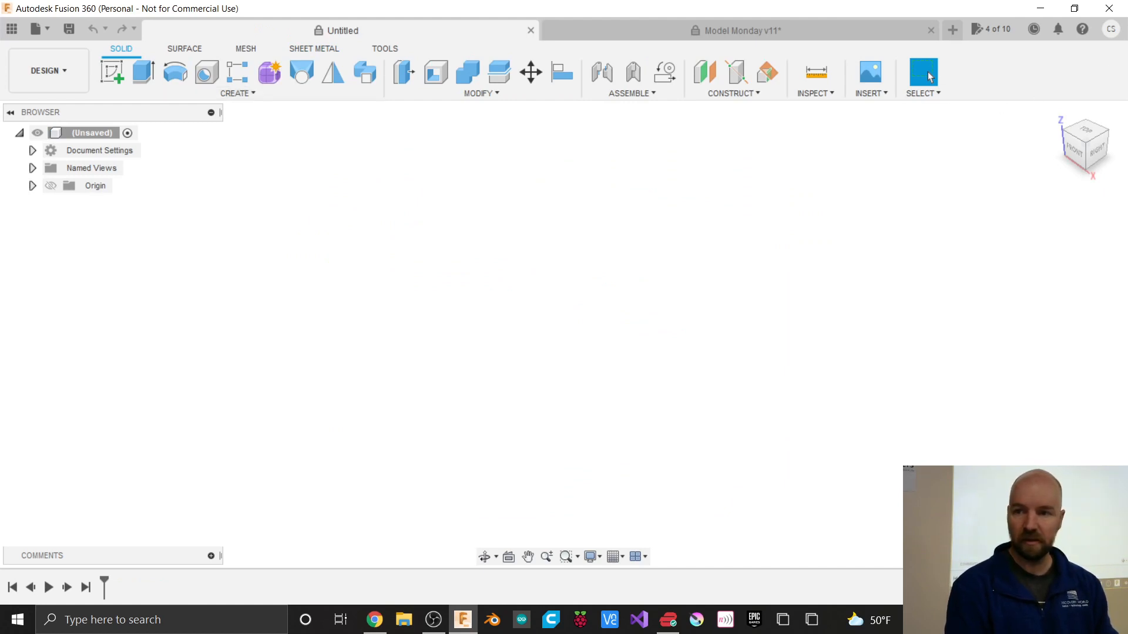
Step: Start a new sketch on the front (XZ) origin plane
key(alt+Tab)
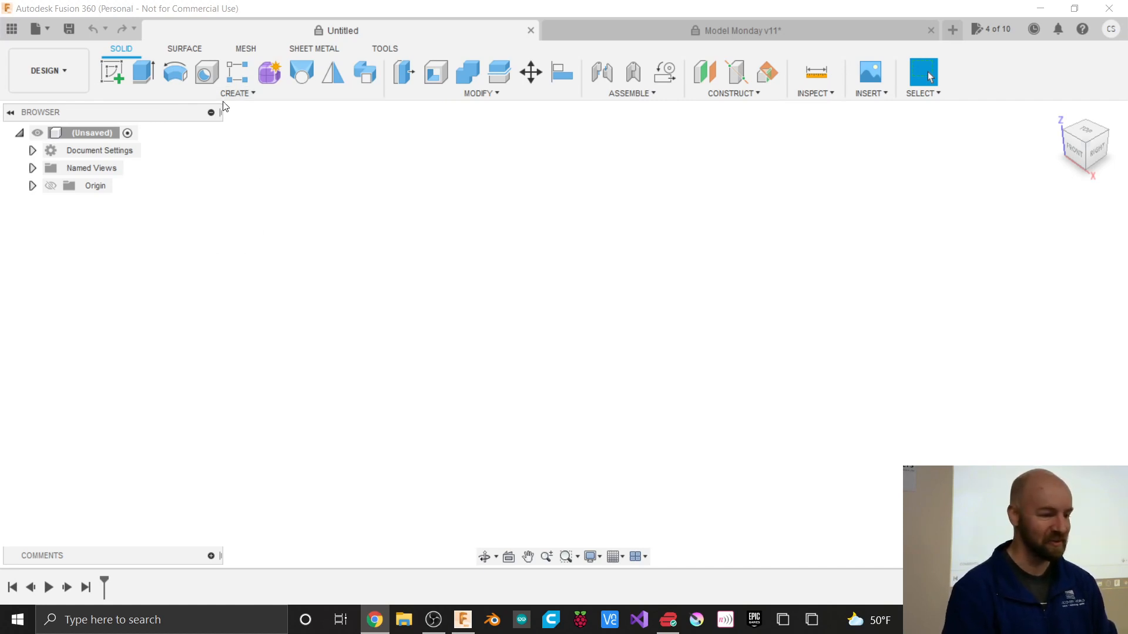
click(111, 69)
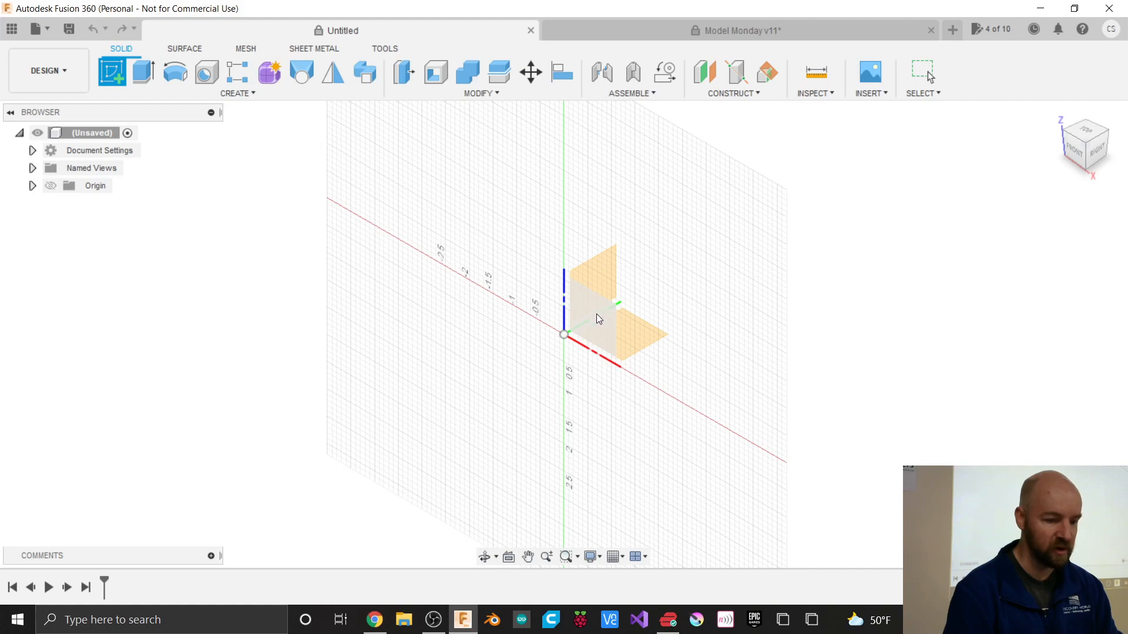
click(1079, 151)
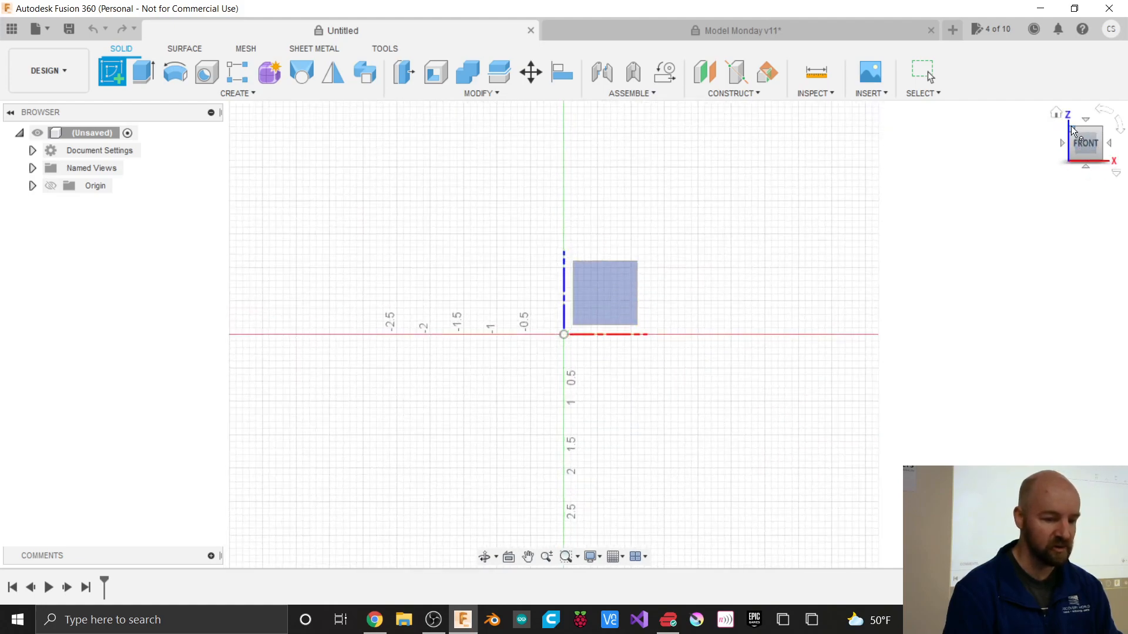
click(597, 288)
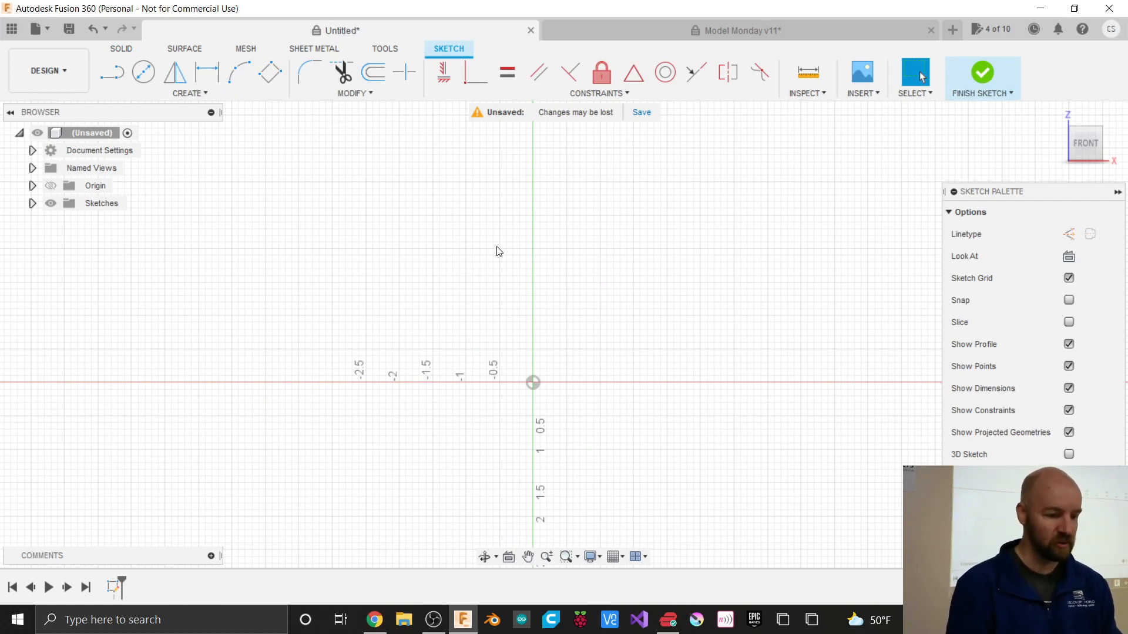
scroll(499, 250, down, 1)
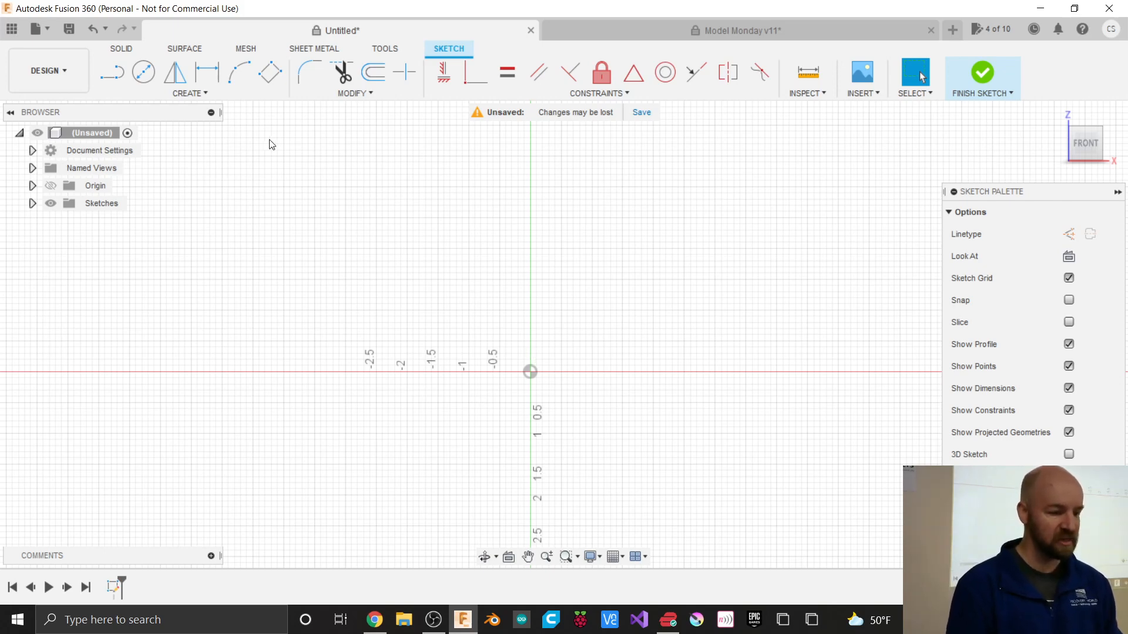
Step: Sketch a two-point rectangle from the origin, 10 in wide and 6 in high
click(196, 94)
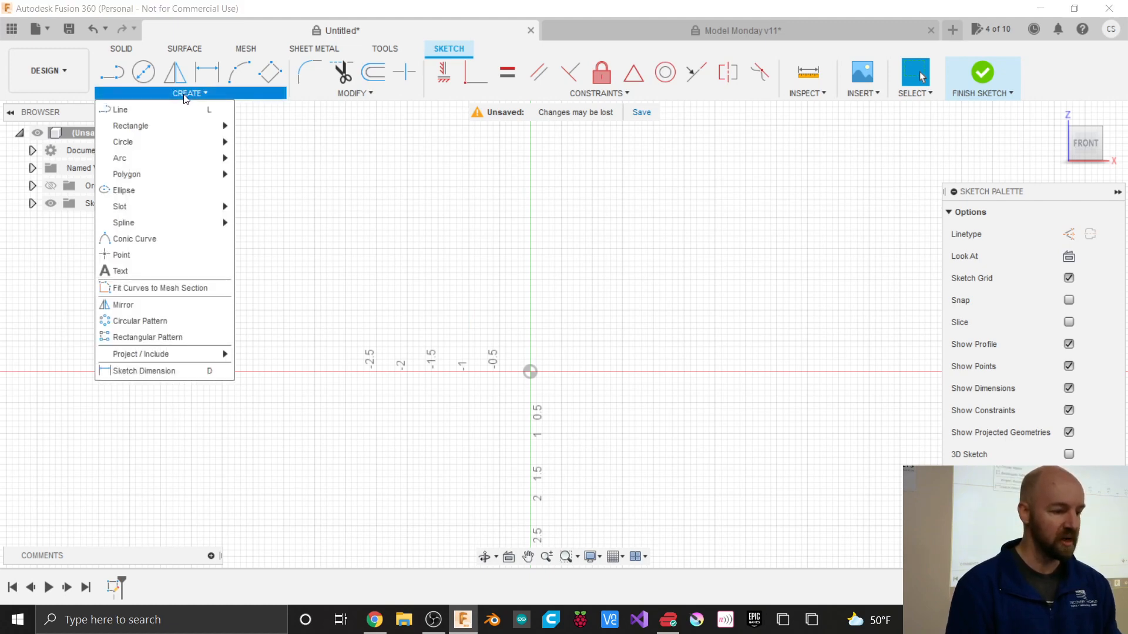
mouse_move(161, 142)
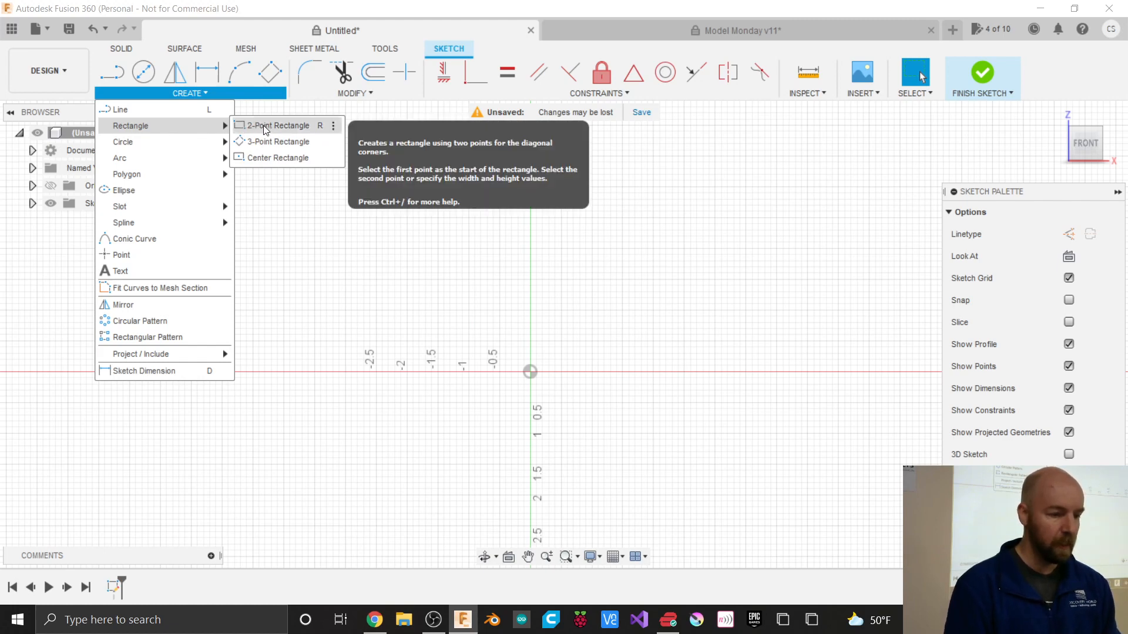
click(264, 127)
scroll(173, 340, down, 3)
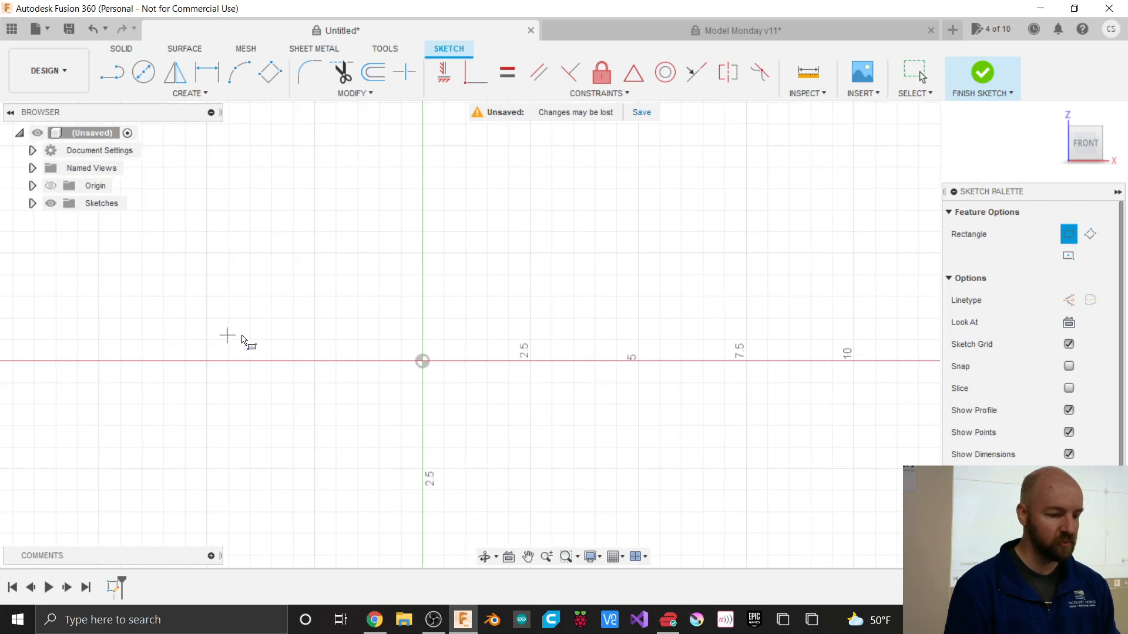
scroll(277, 428, down, 3)
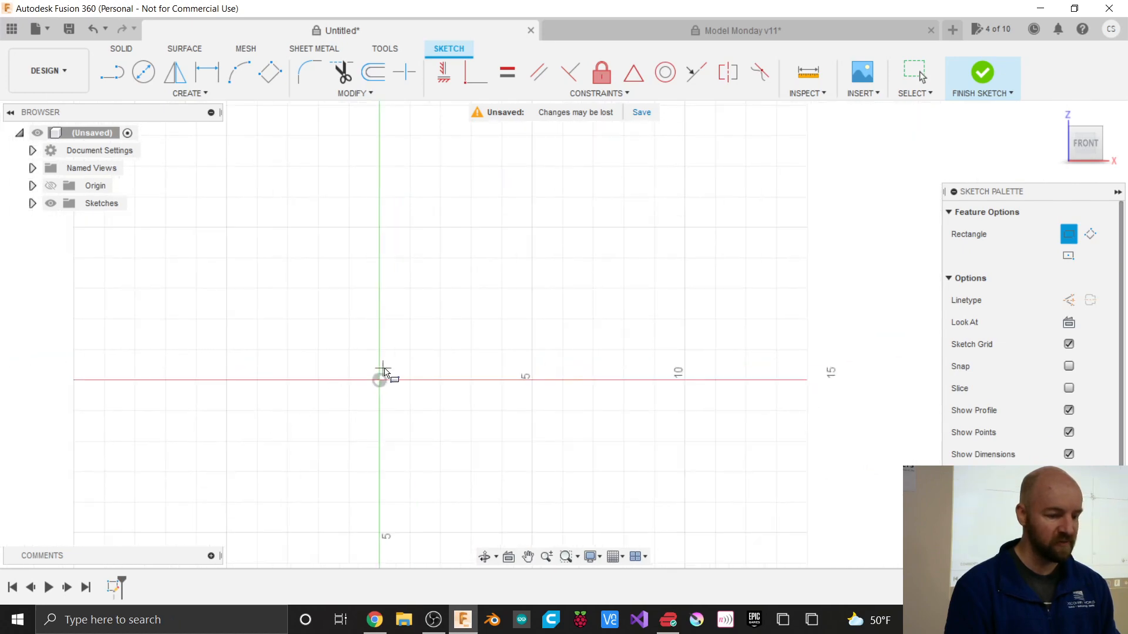
click(379, 380)
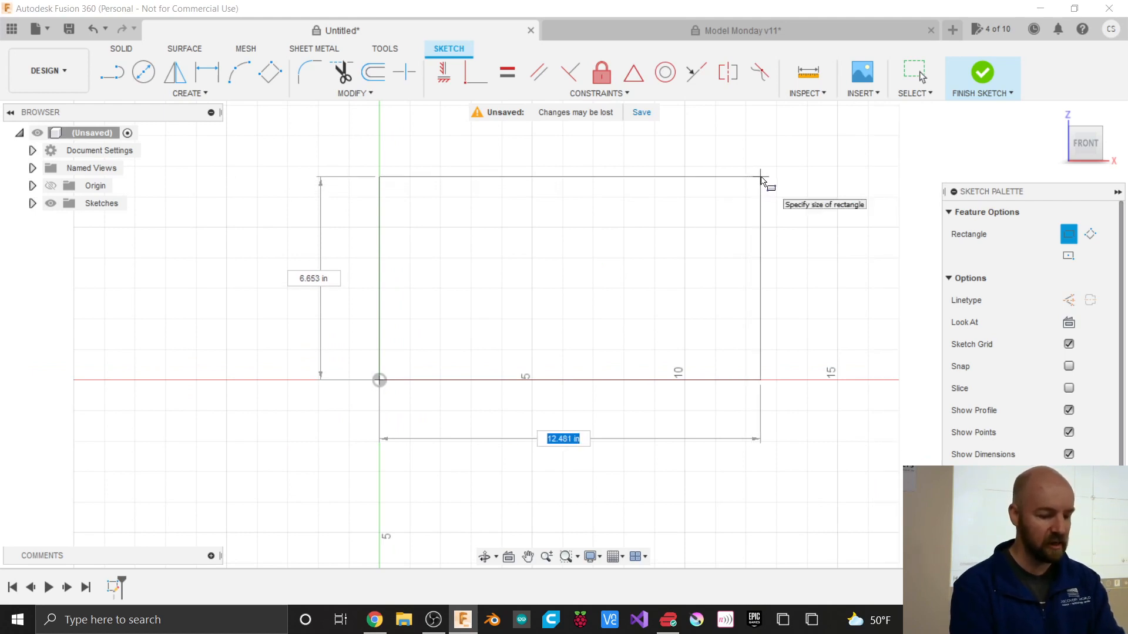
text(10)
key(Tab)
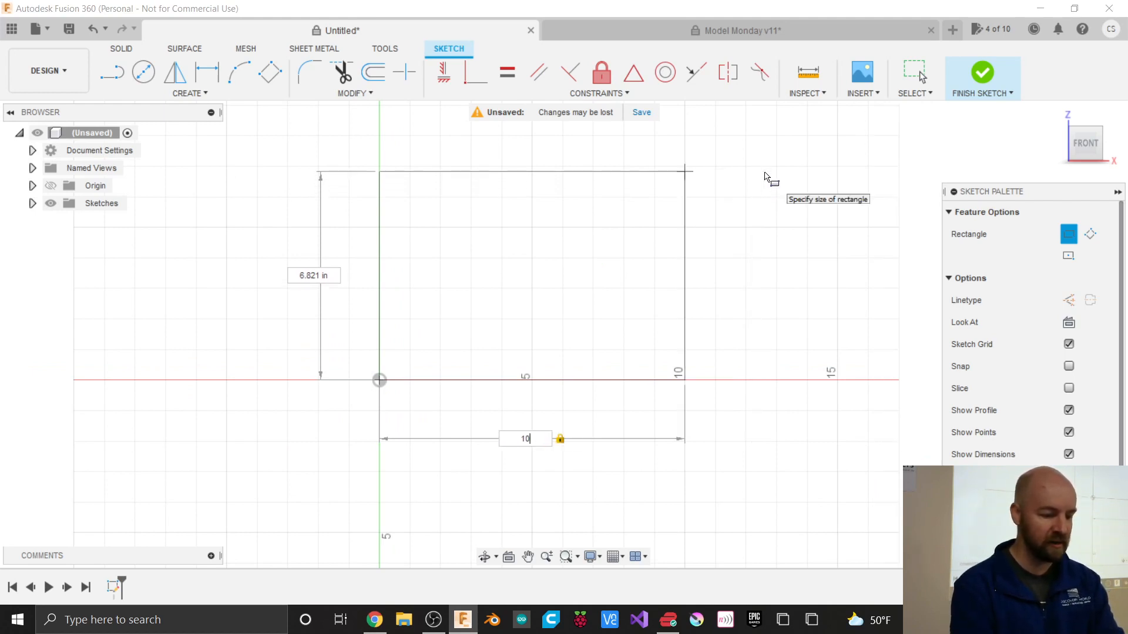
key(Tab)
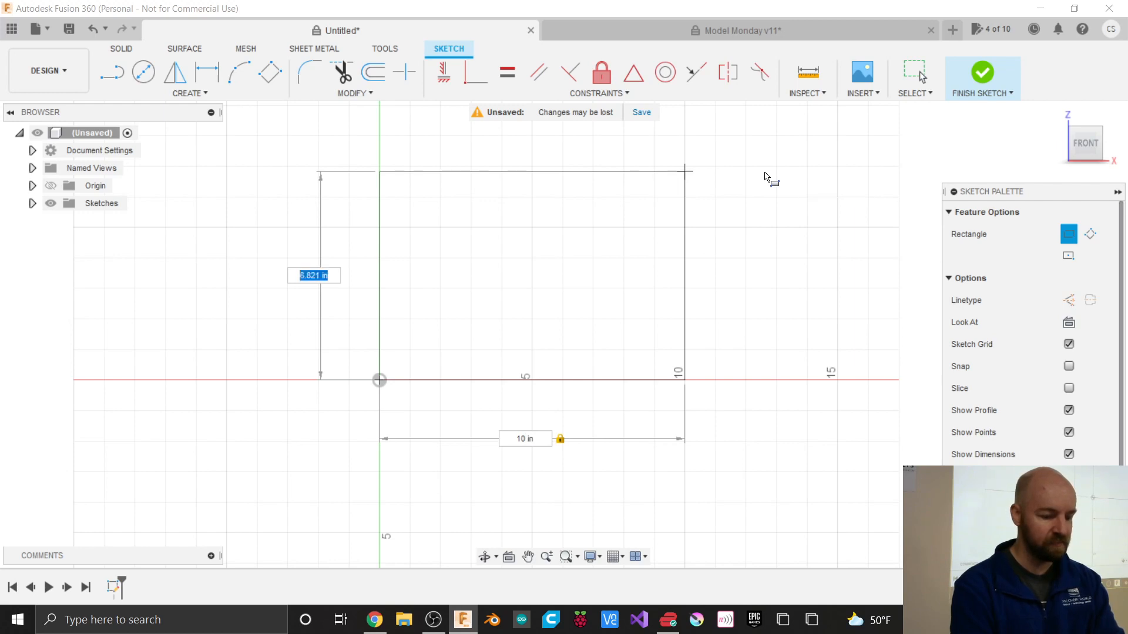
text(7)
key(Tab)
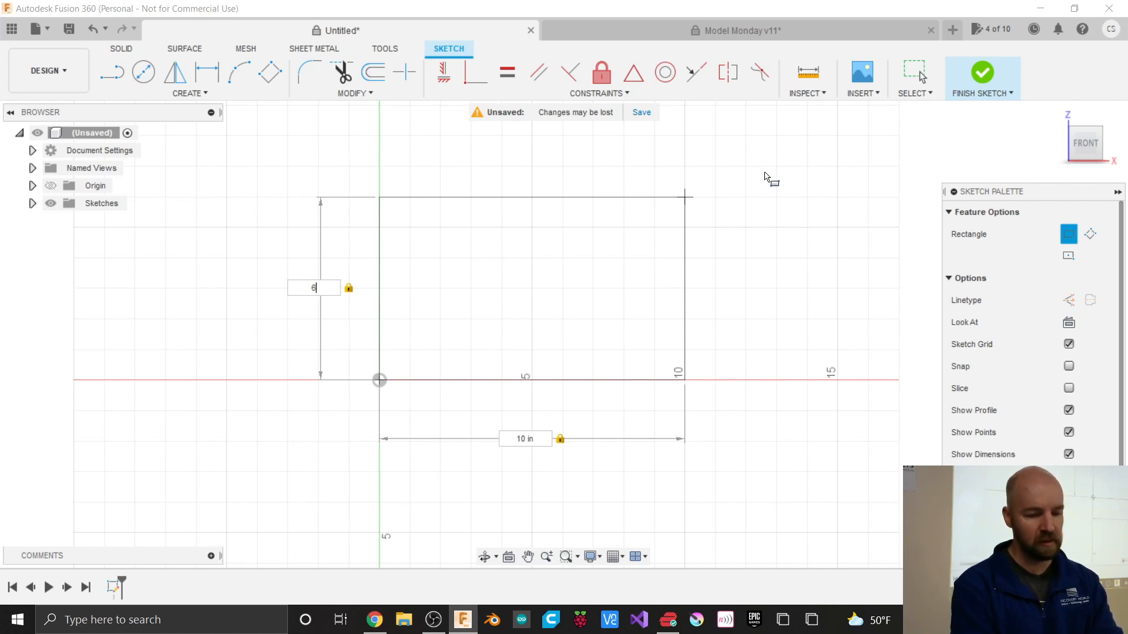
key(Return)
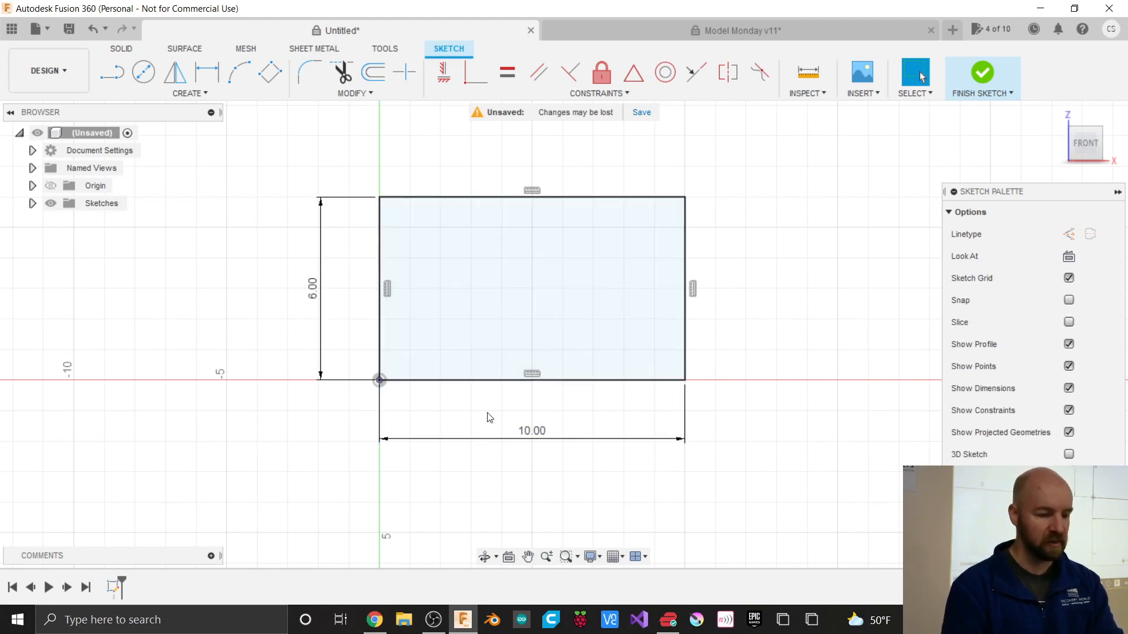
Step: Convert all four edges of the 10 by 6 in rectangle to construction lines
scroll(370, 253, up, 1)
scroll(370, 253, up, 1)
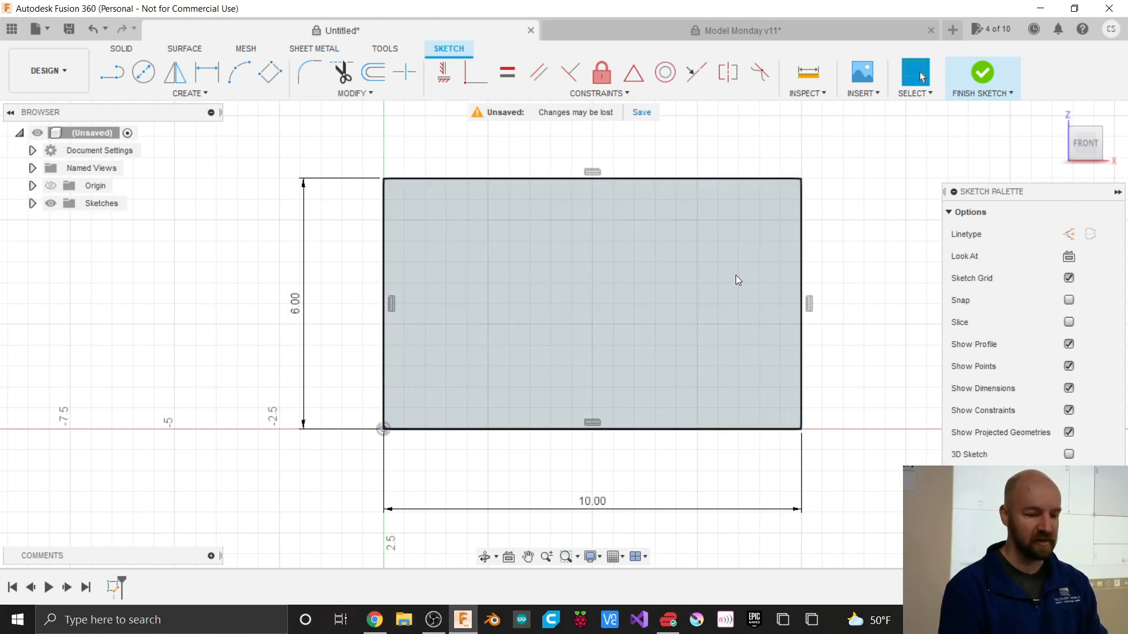
click(457, 245)
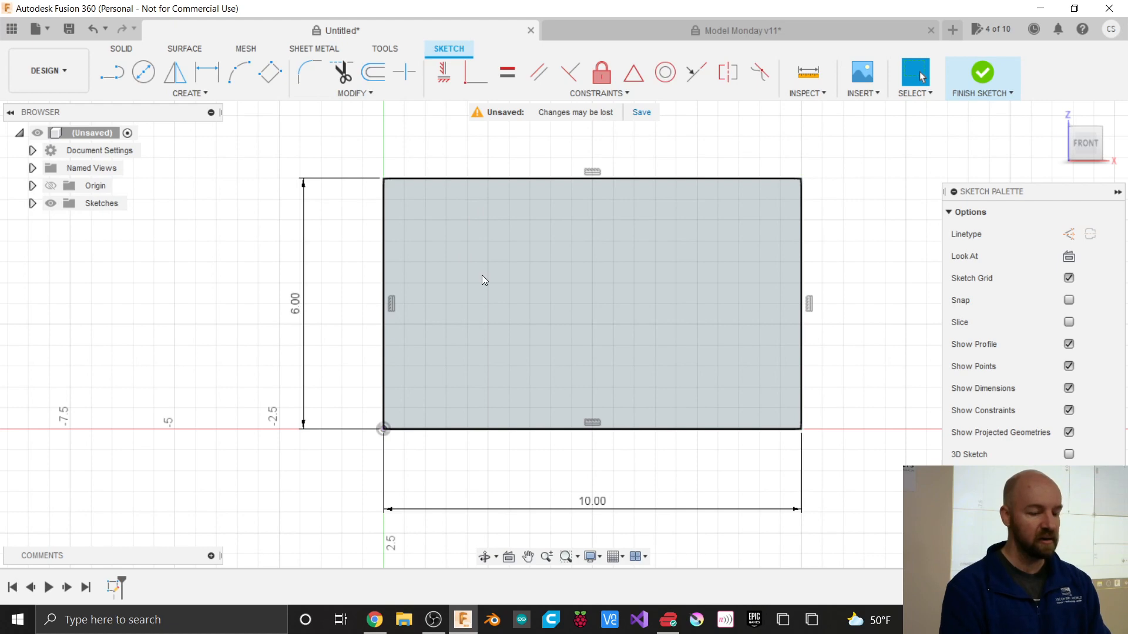
click(386, 266)
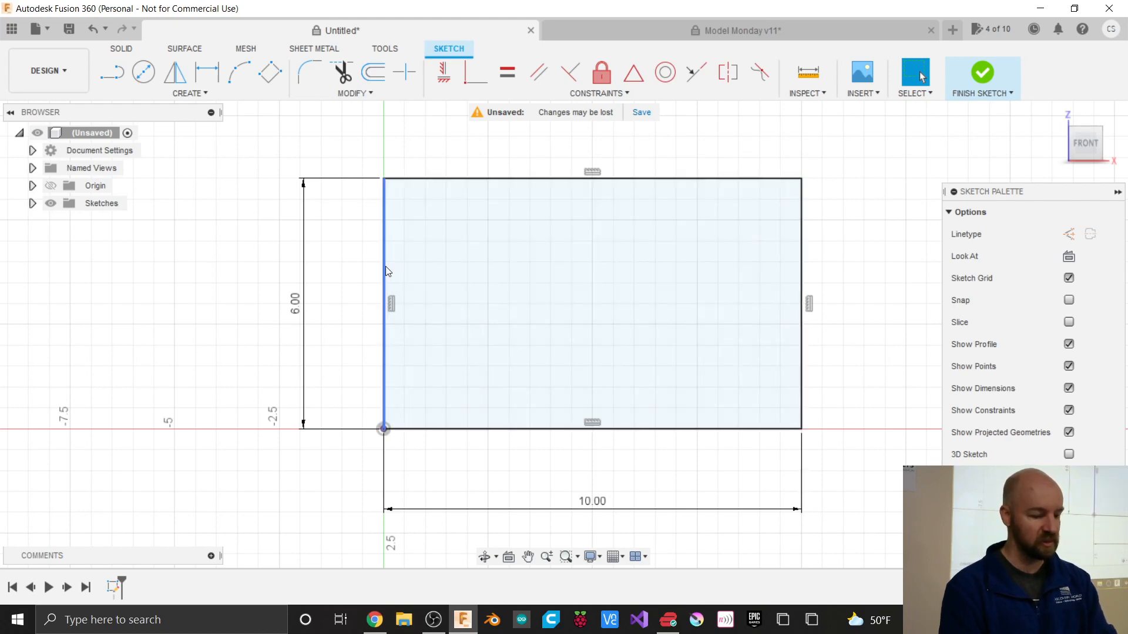
key(x)
click(442, 180)
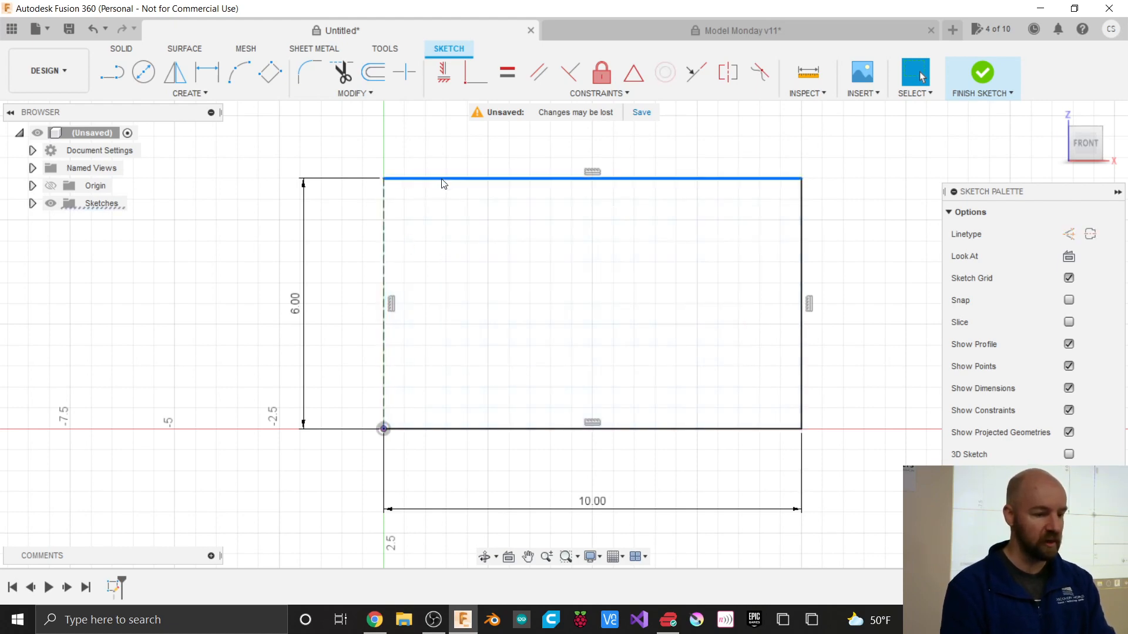
key(x)
click(802, 242)
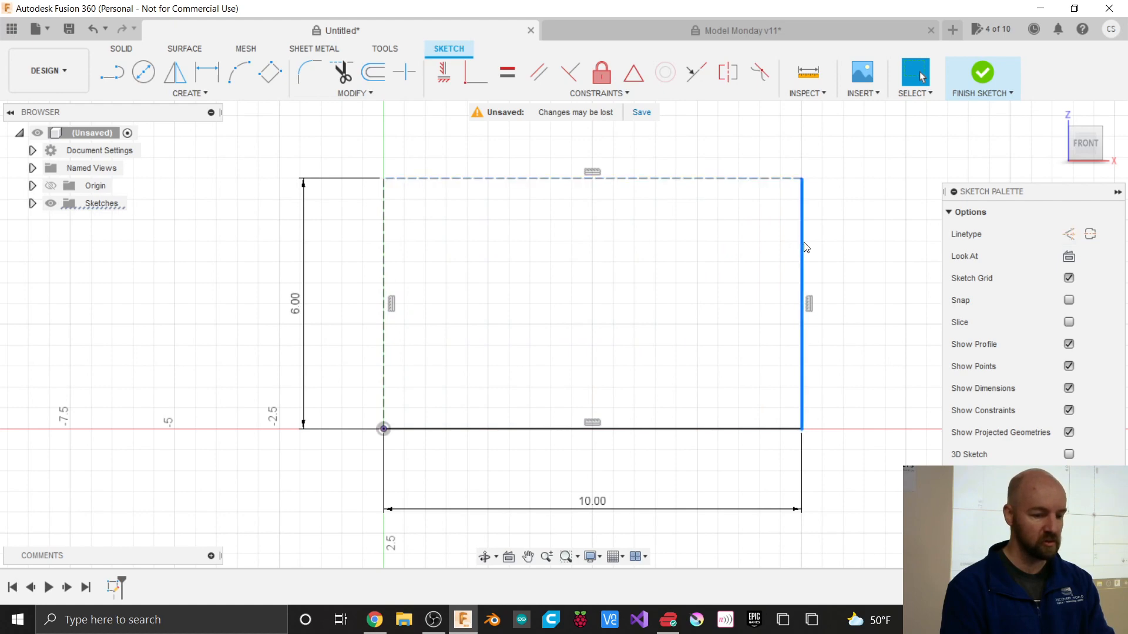
key(x)
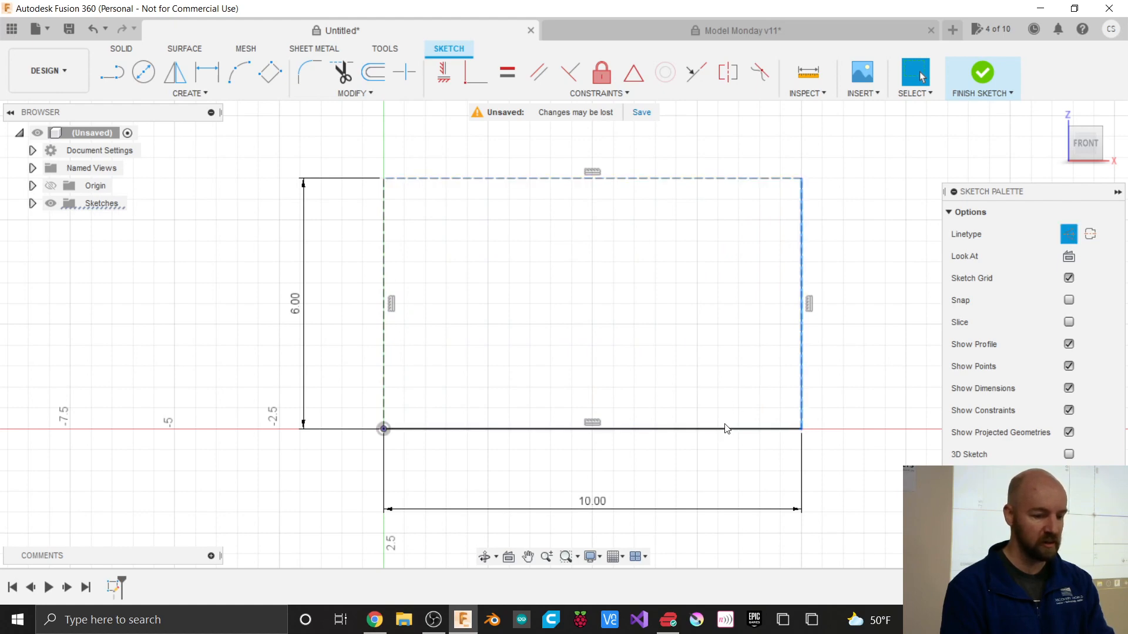
click(676, 431)
key(x)
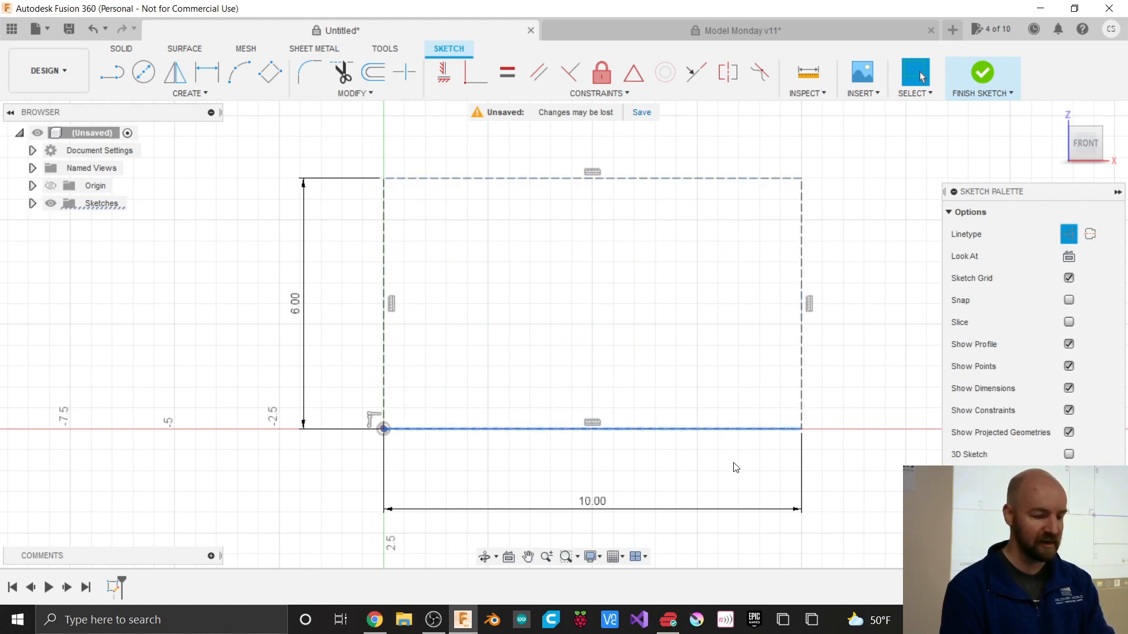
click(856, 432)
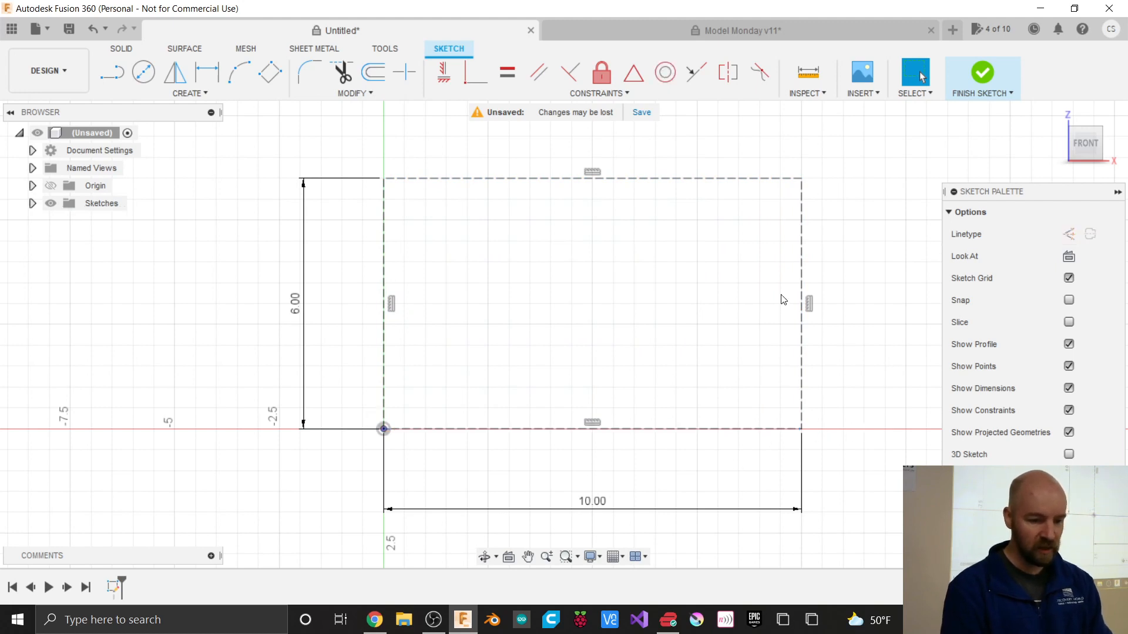
Step: Switch the rectangle's top edge to a normal line and back to construction with the Linetype option
click(755, 177)
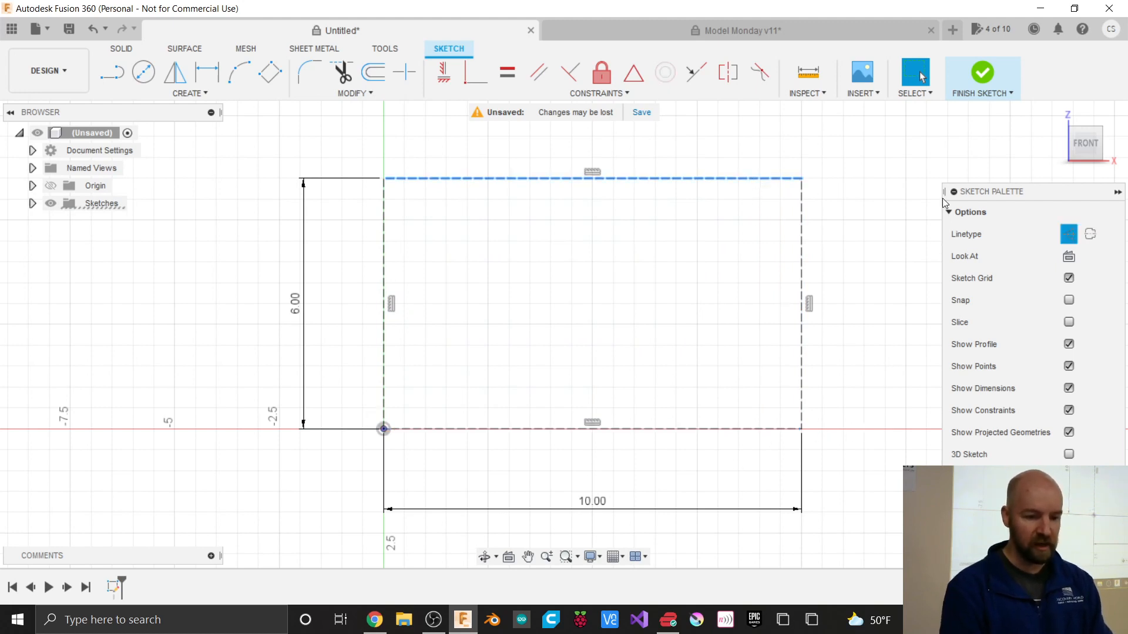
drag(1022, 189, 896, 178)
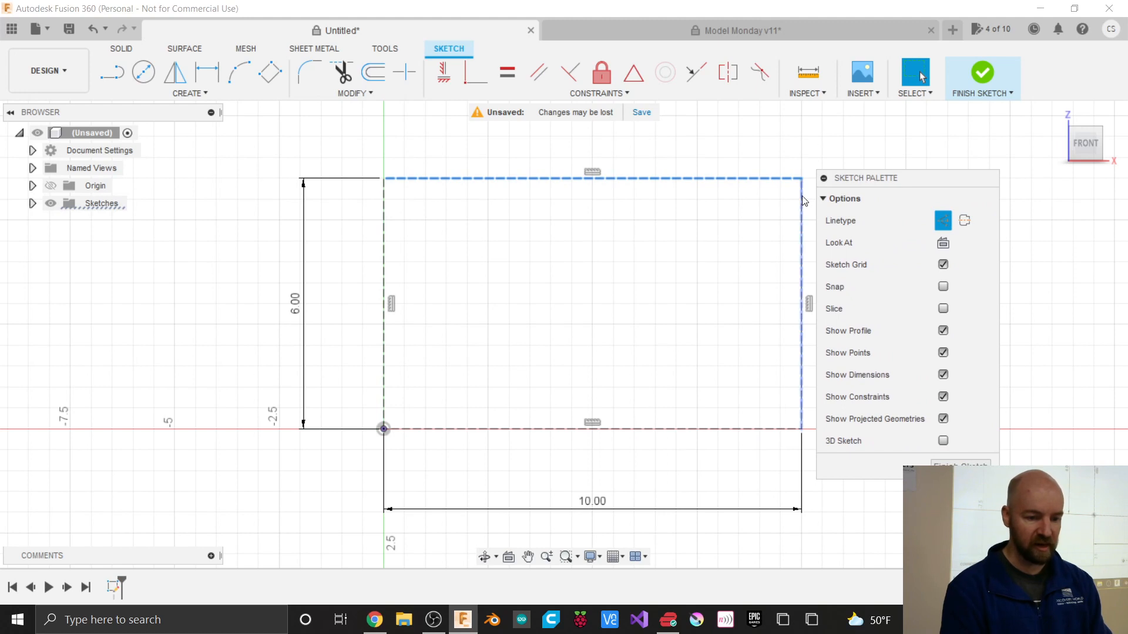
click(941, 220)
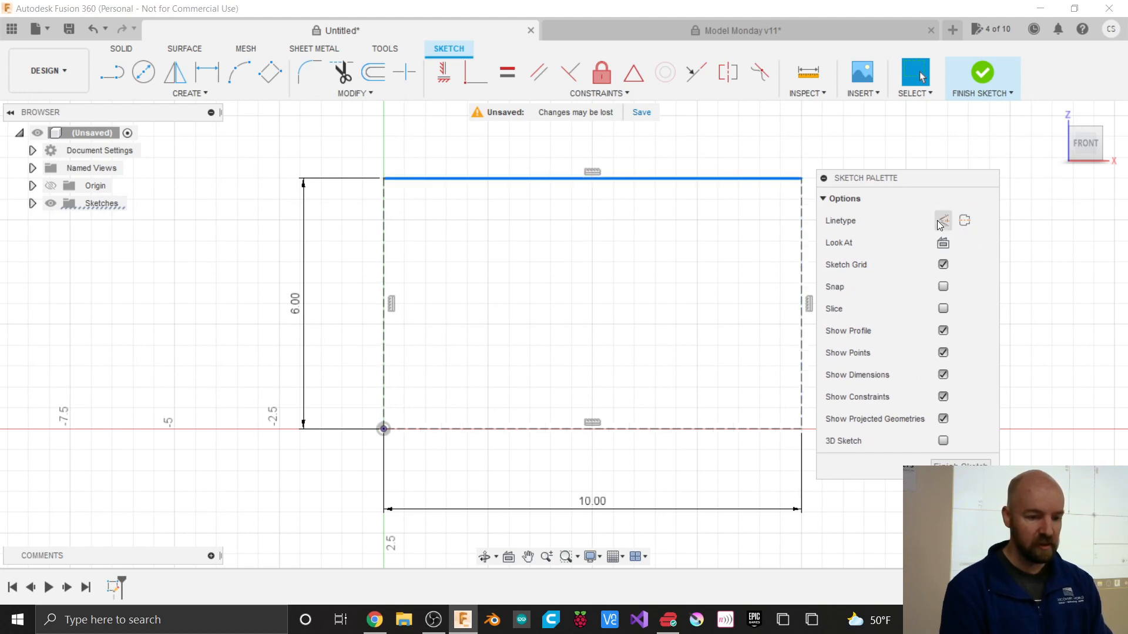
click(943, 221)
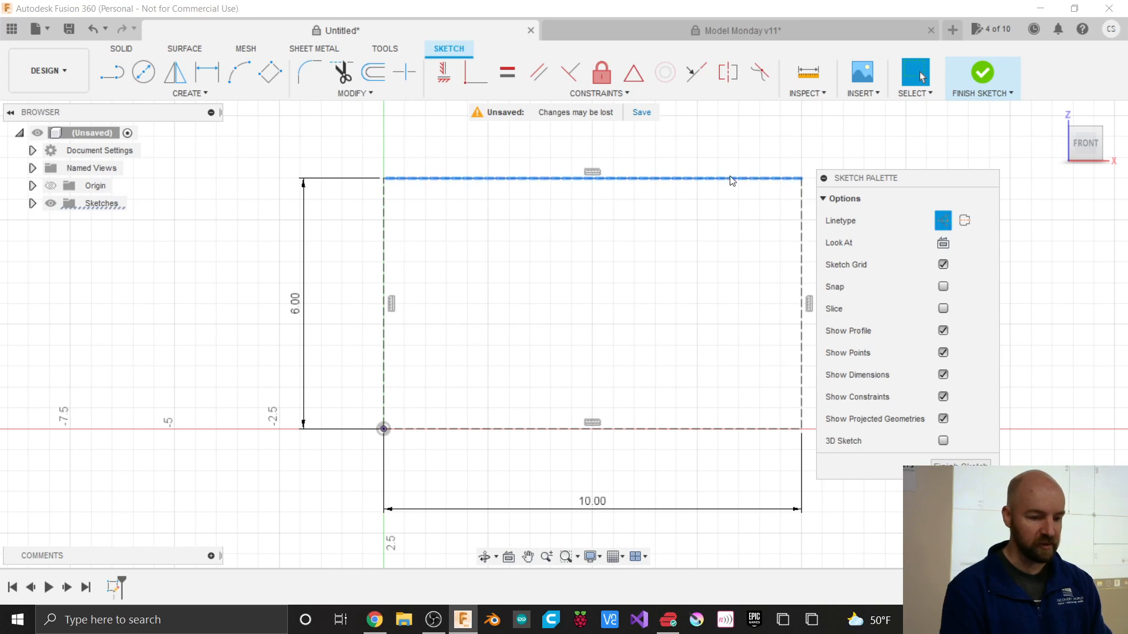
drag(906, 176, 983, 203)
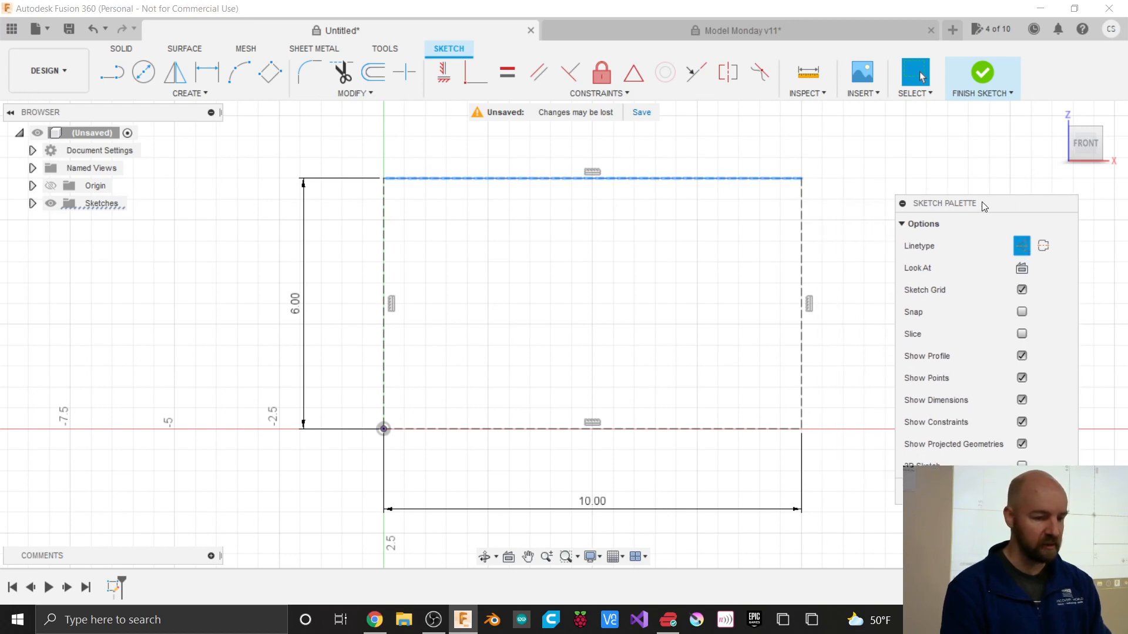
click(849, 191)
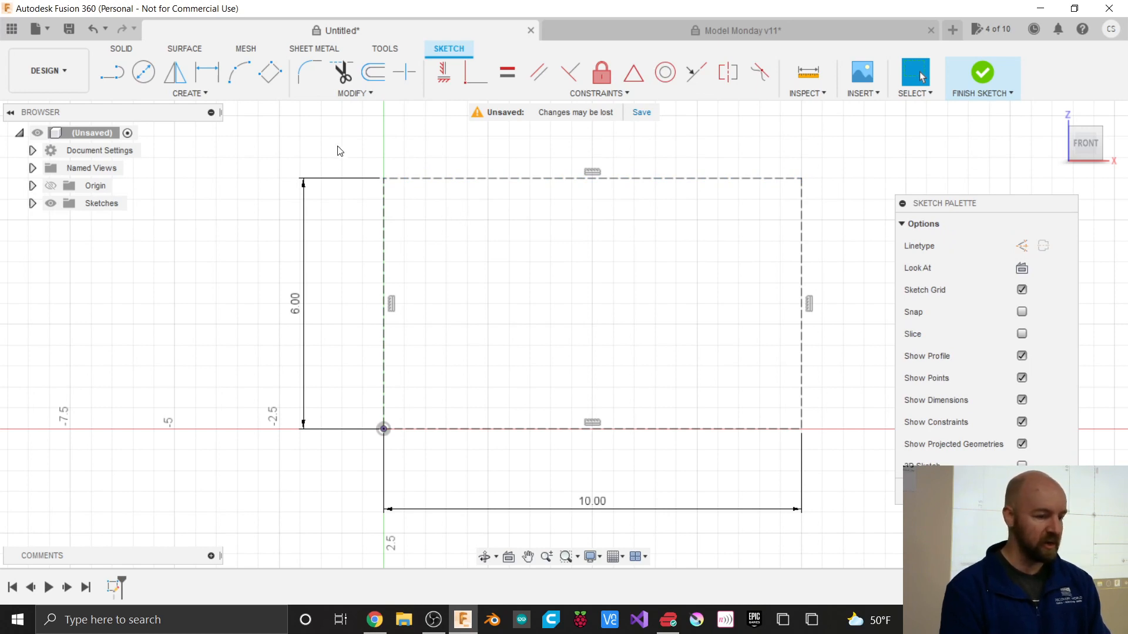
Step: Draw a 4 in line leftward from the midpoint of the rectangle's bottom edge and place its dimension below the line
key(l)
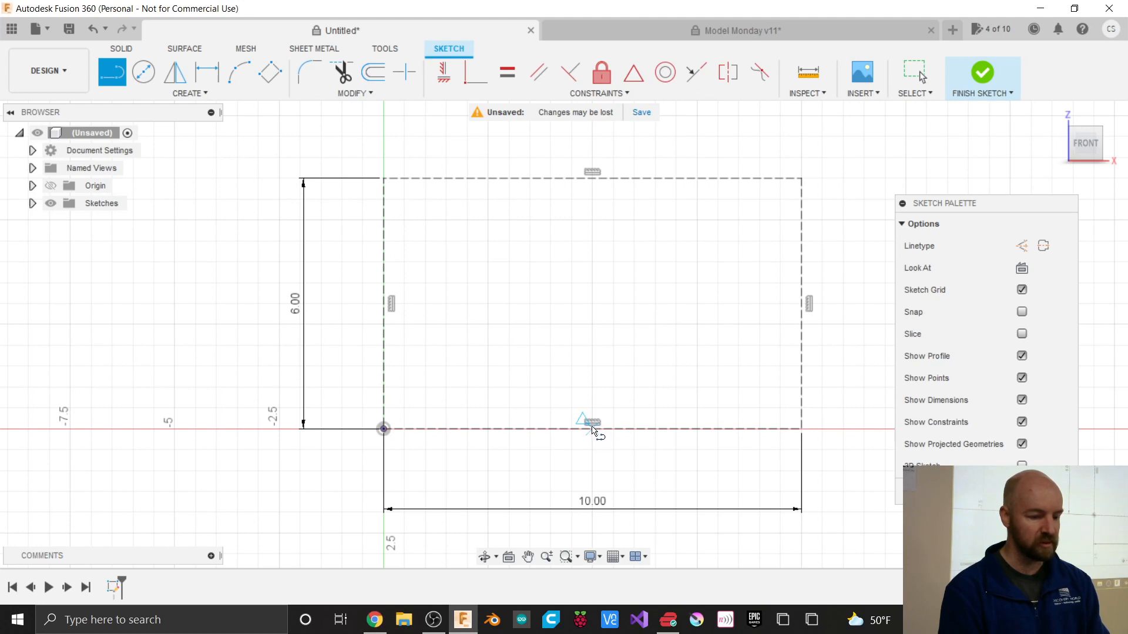
click(592, 428)
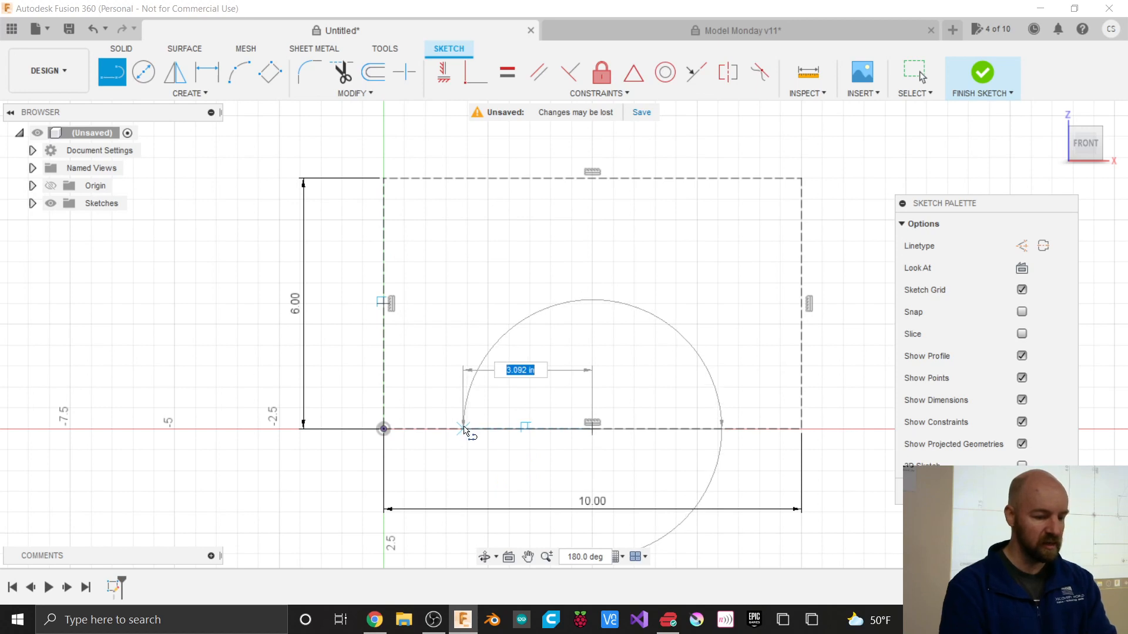
text(3)
key(Tab)
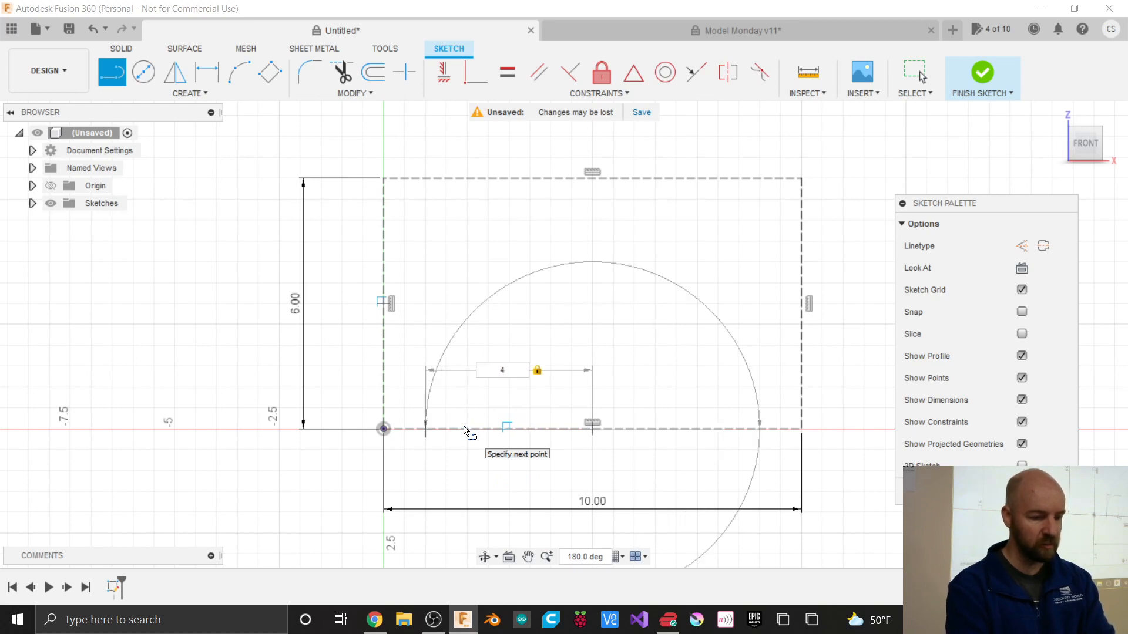
key(Return)
key(Escape)
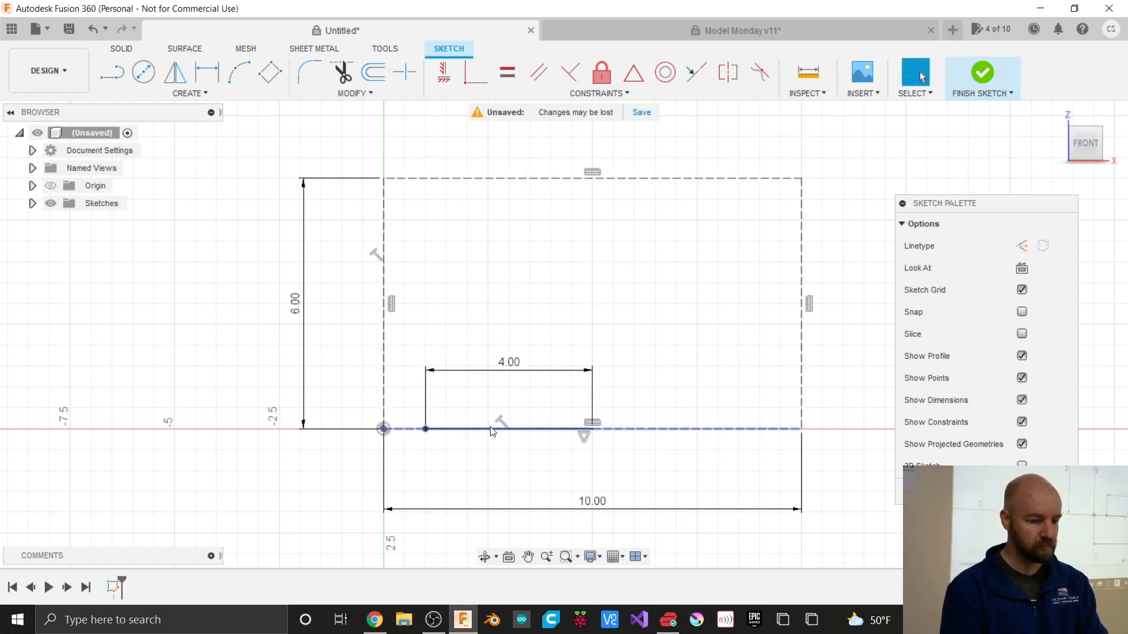
drag(505, 371, 513, 479)
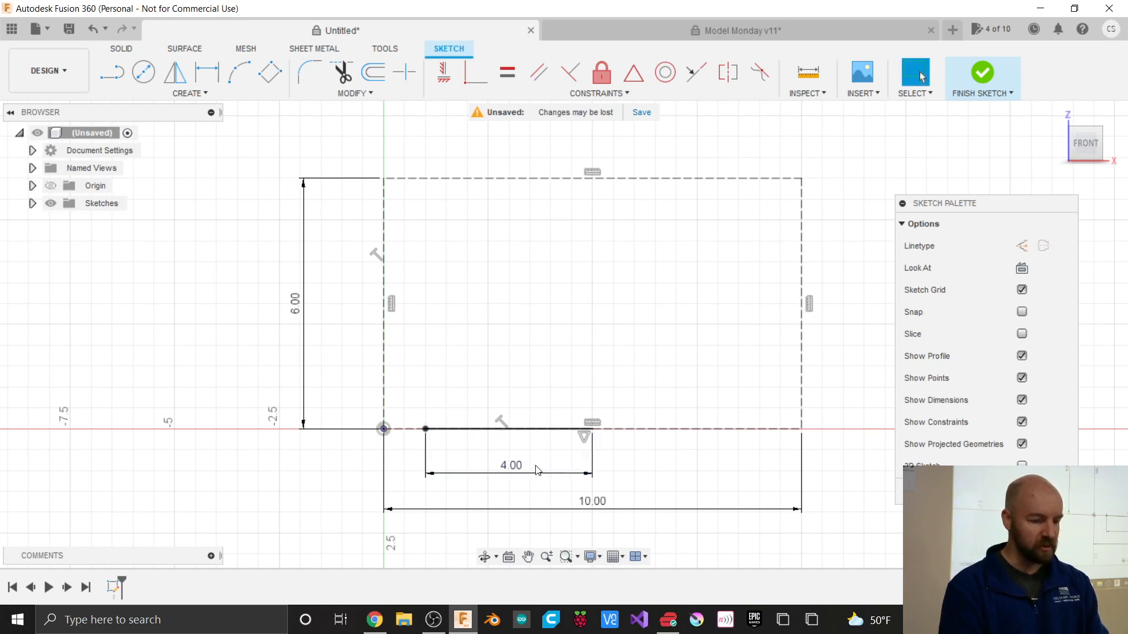
Step: Draw a slanted line from the 4 in line's left end to the rectangle's top-left corner, and continue along the top edge to its midpoint
key(l)
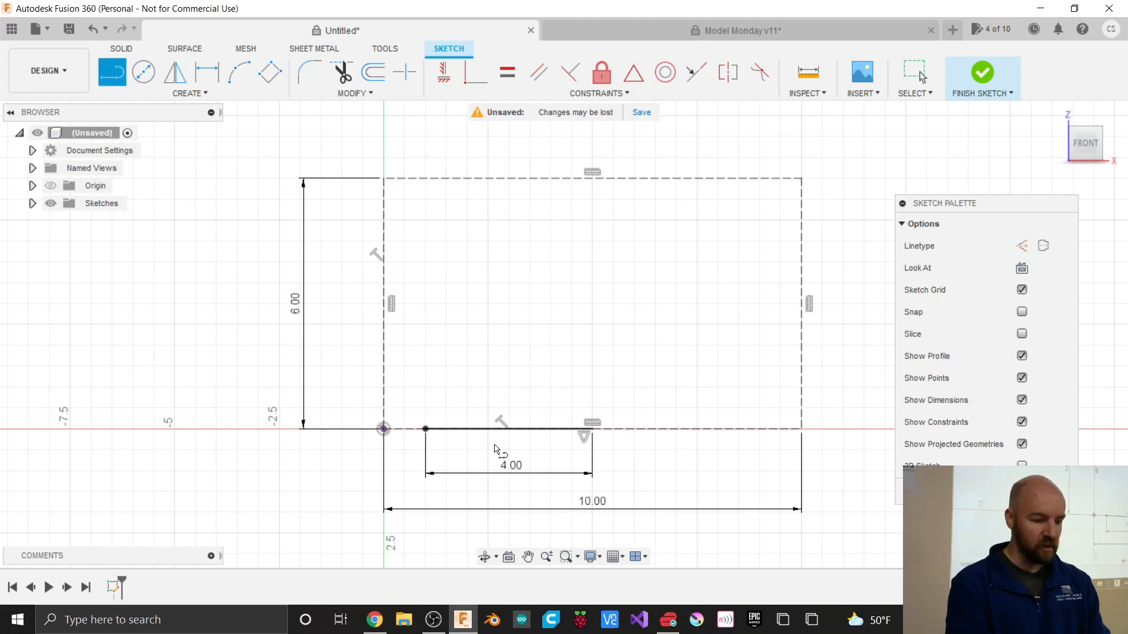
click(425, 430)
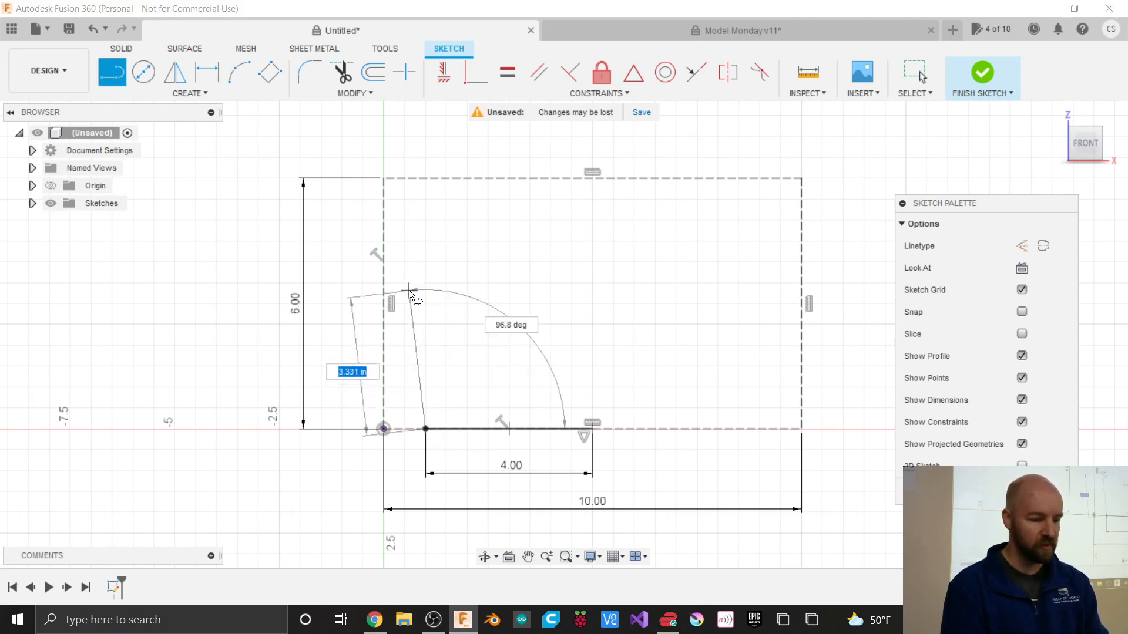
double_click(384, 178)
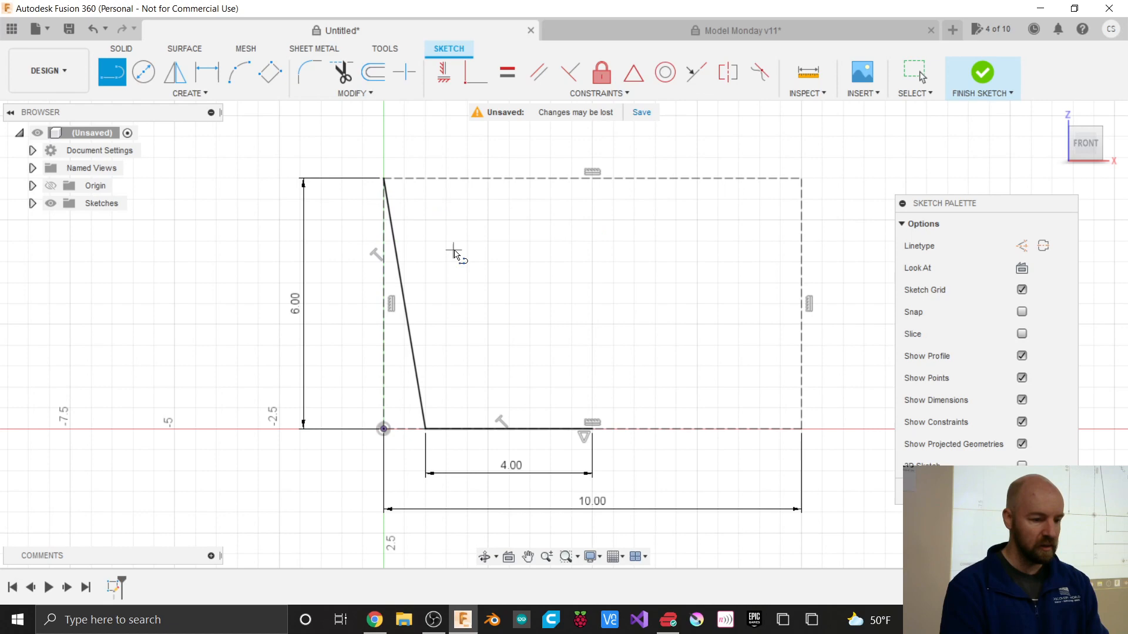
click(384, 178)
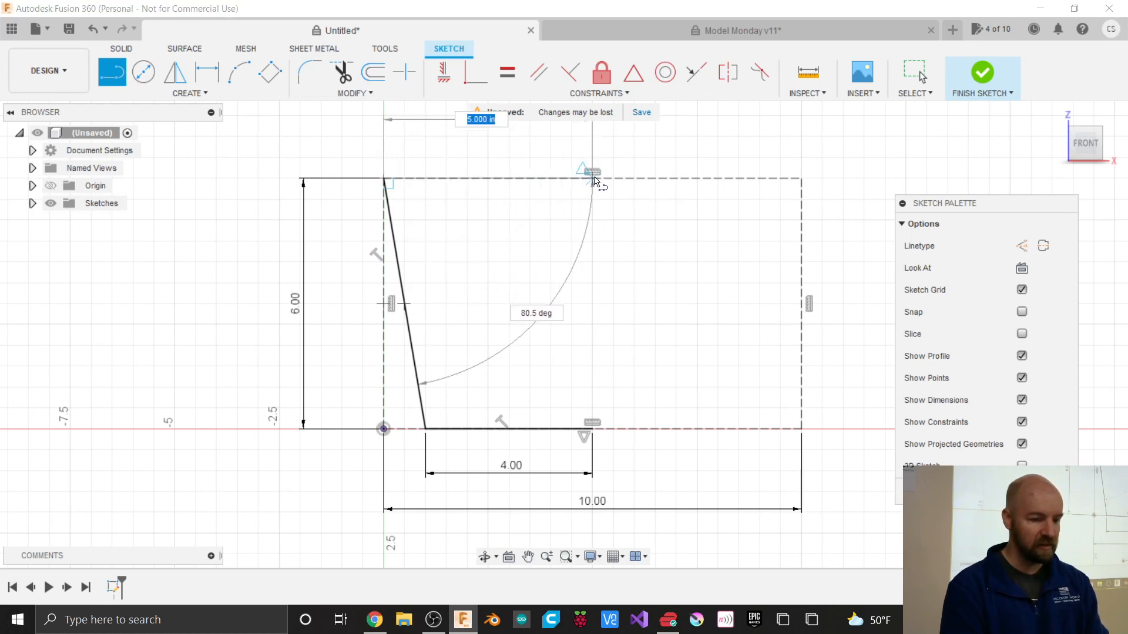
click(592, 178)
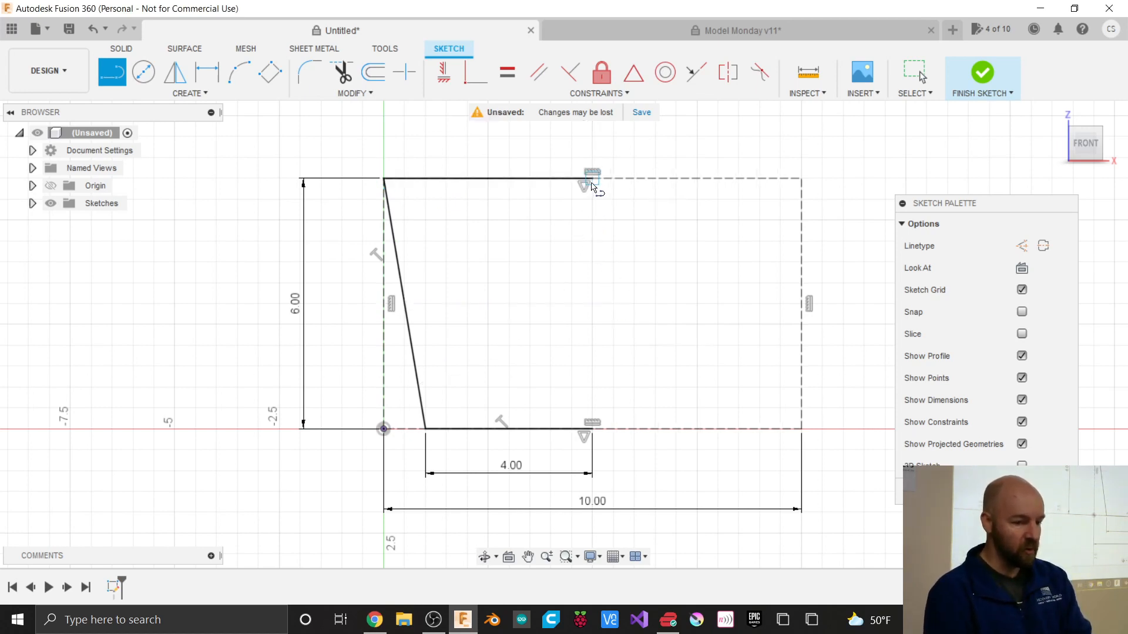
Step: Draw a vertical line joining the midpoints of the rectangle's top and bottom edges and convert it to a construction line
click(591, 182)
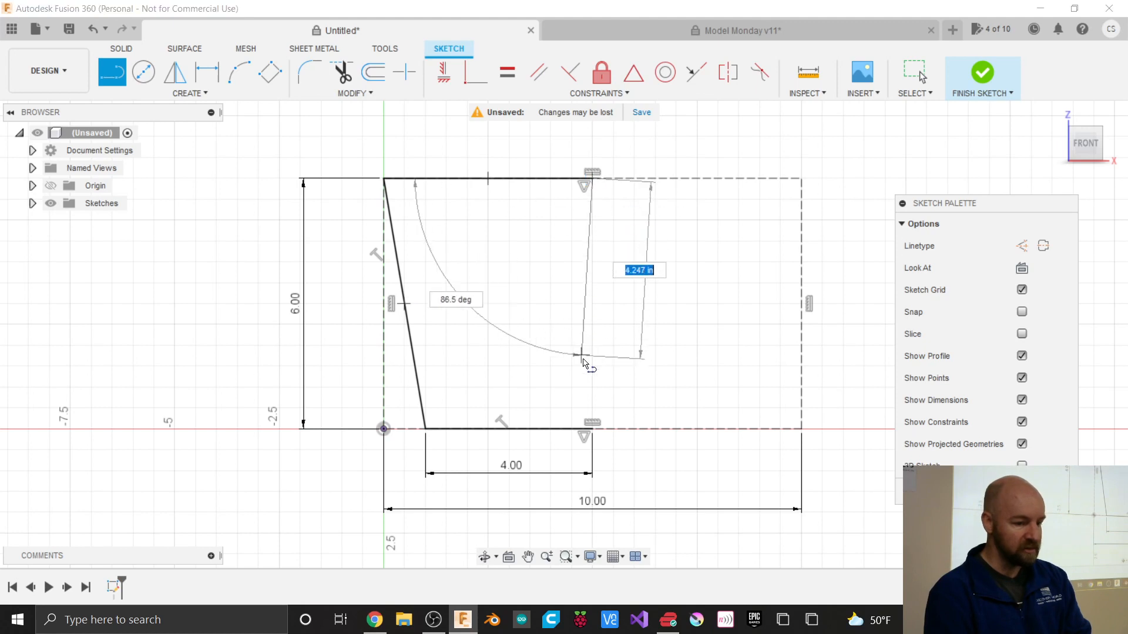
click(593, 429)
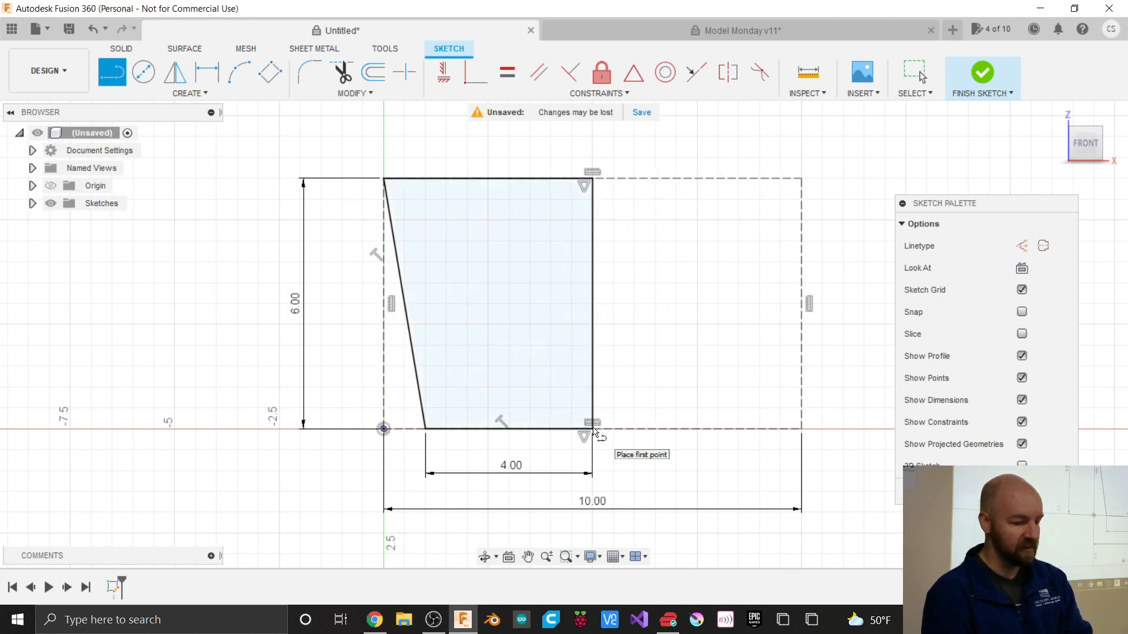
key(Escape)
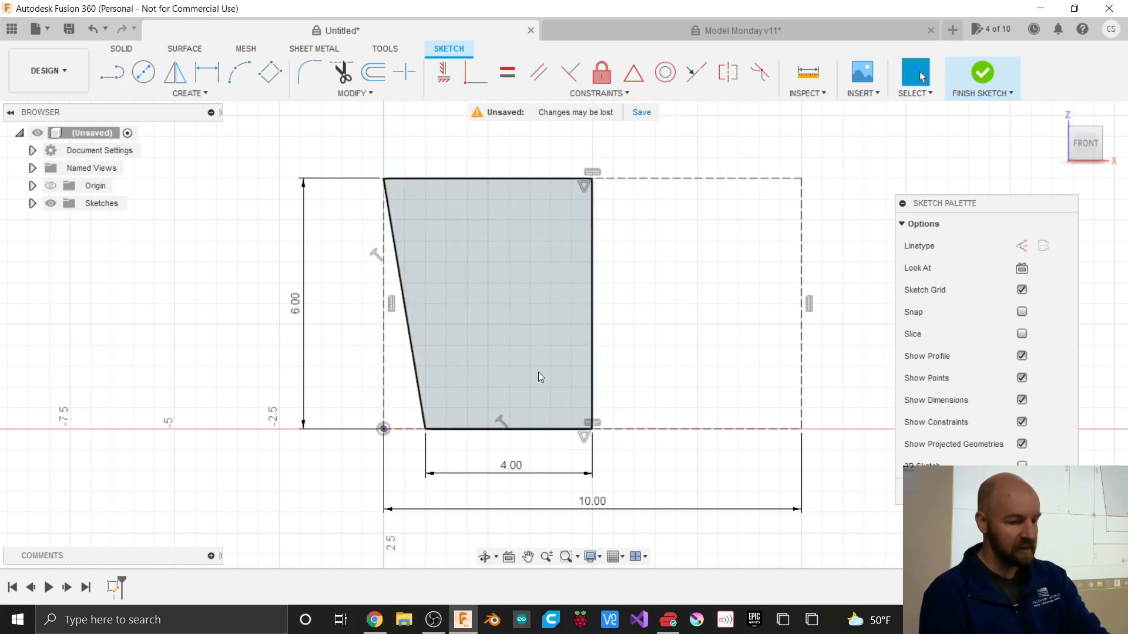
click(593, 365)
key(x)
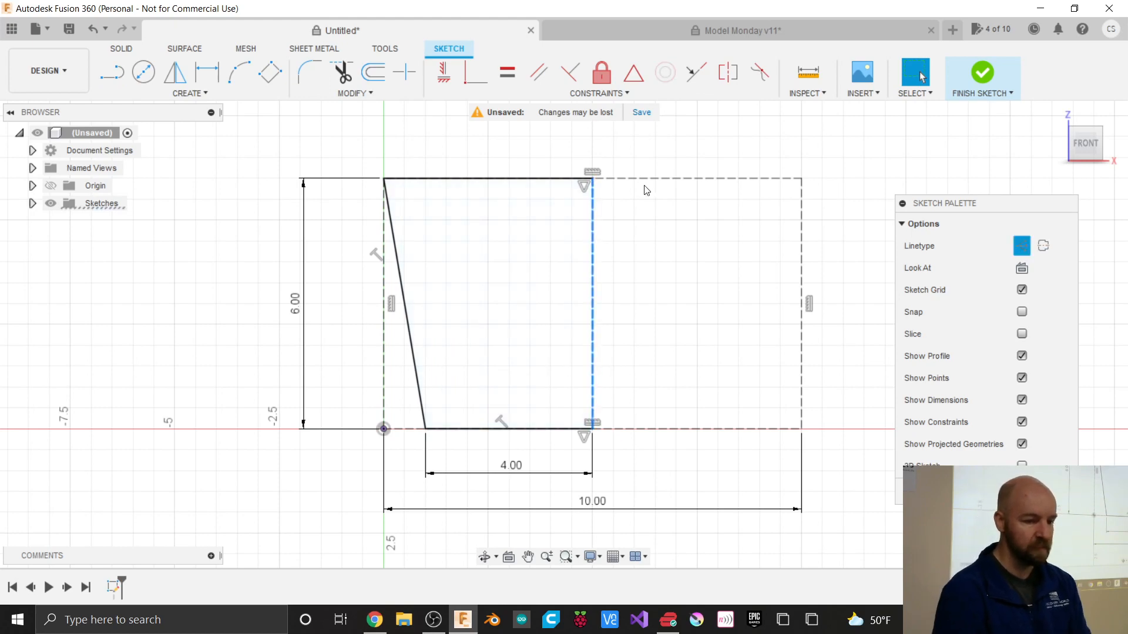
key(Escape)
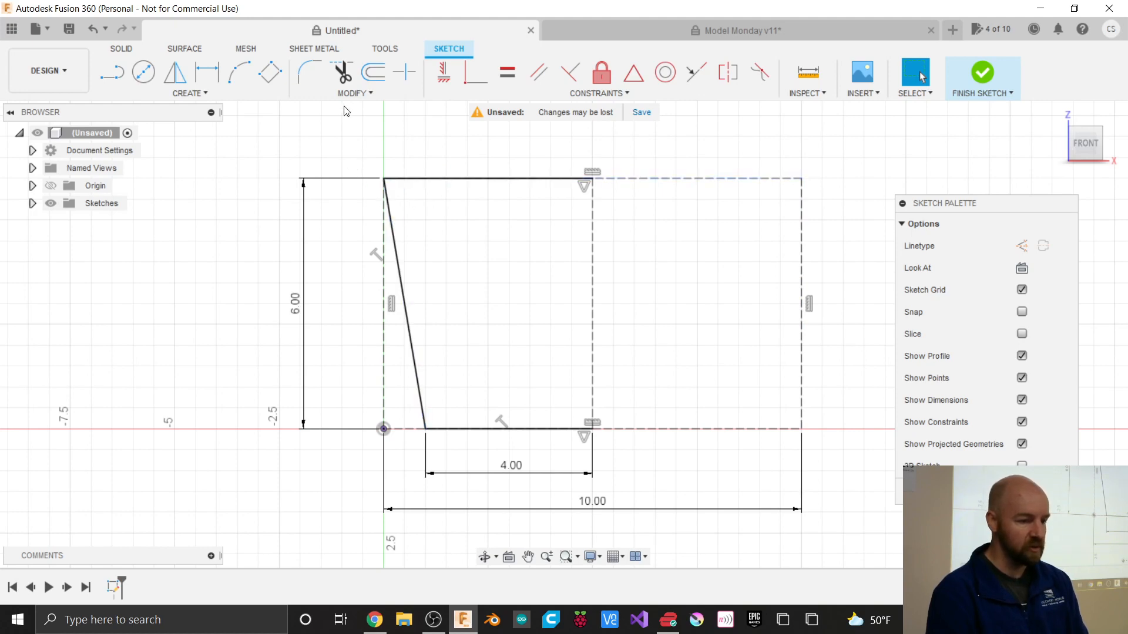
Step: Fillet the half-profile's upper and lower left corners with a 2 in radius
click(352, 93)
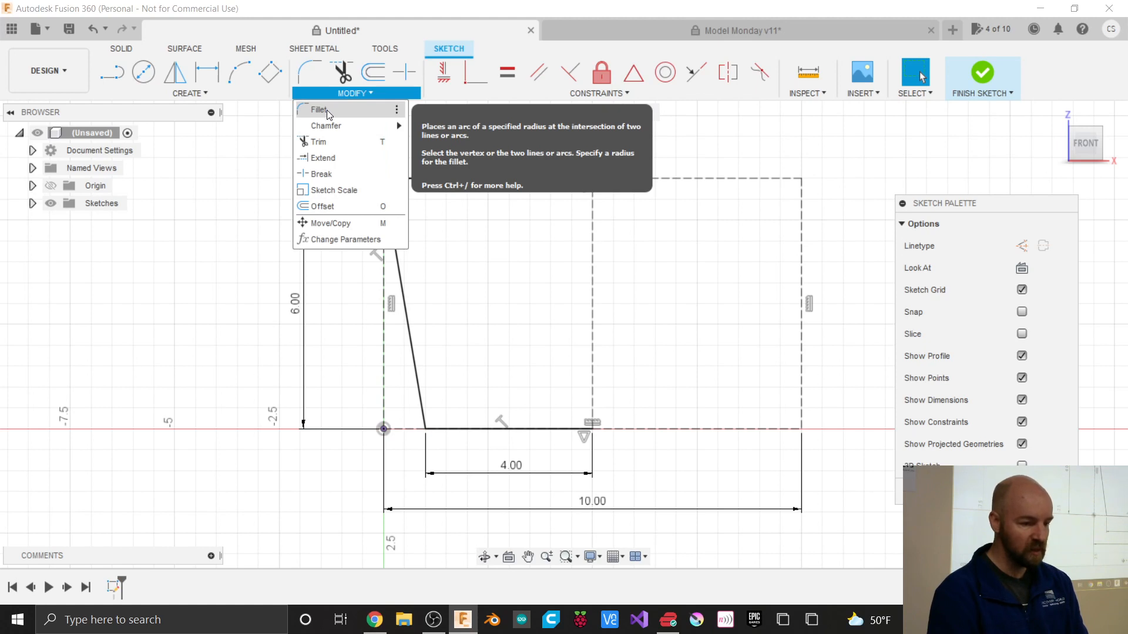
click(326, 110)
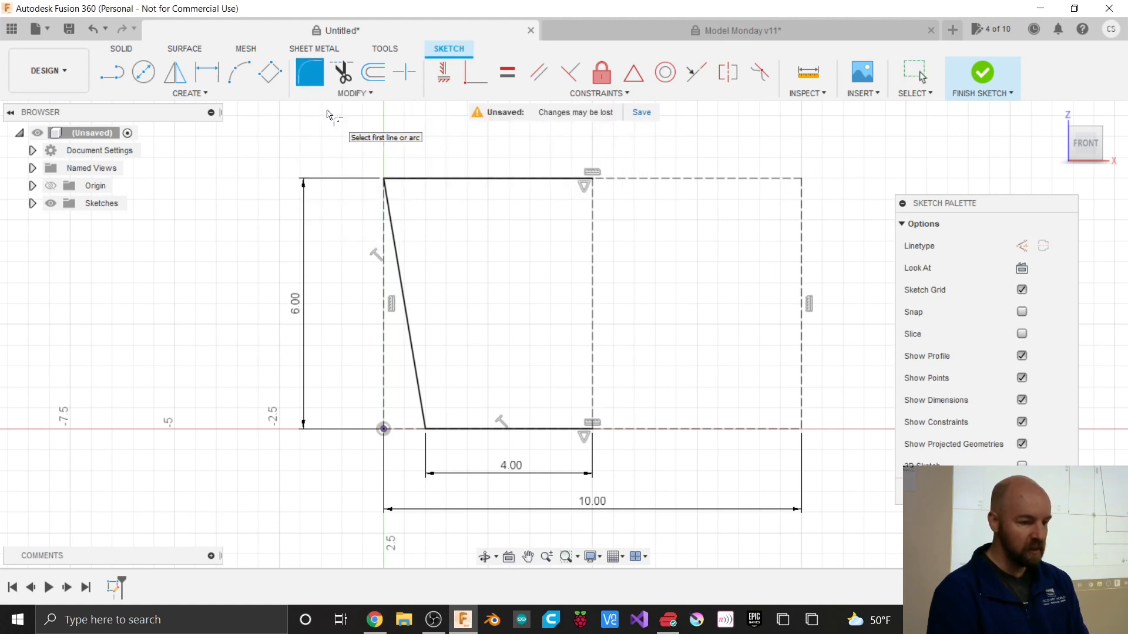
click(395, 240)
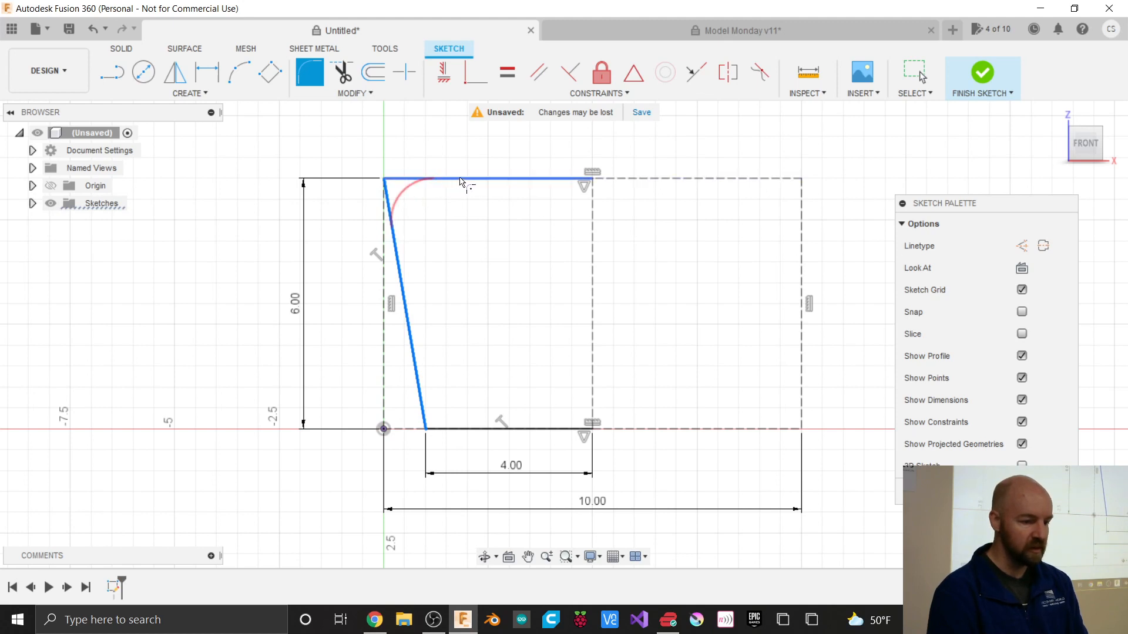
click(414, 182)
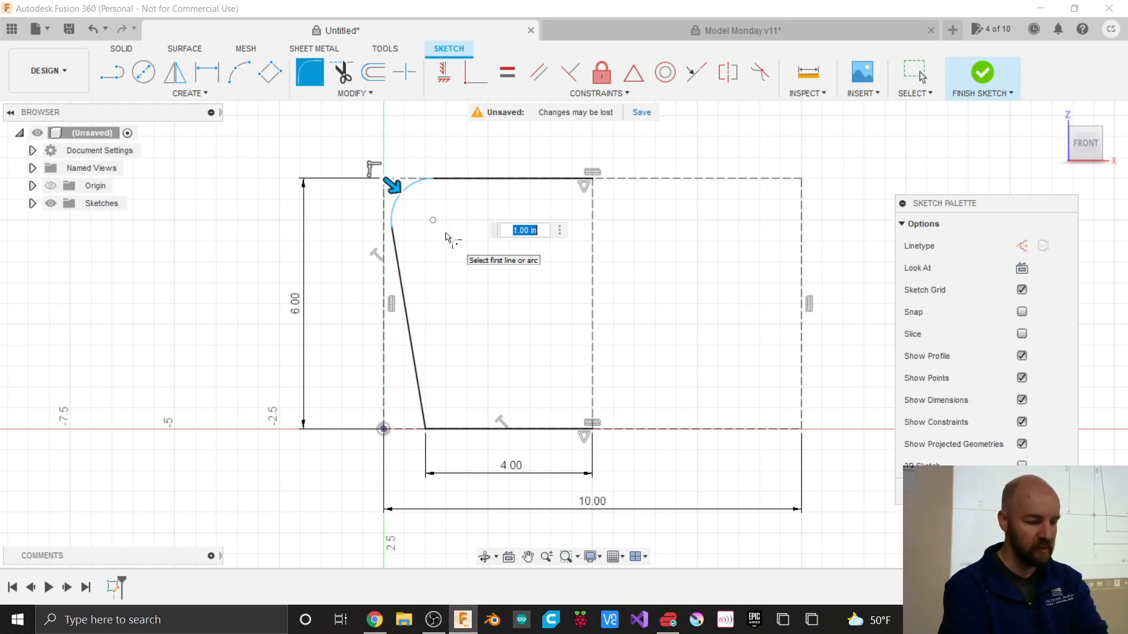
text(2)
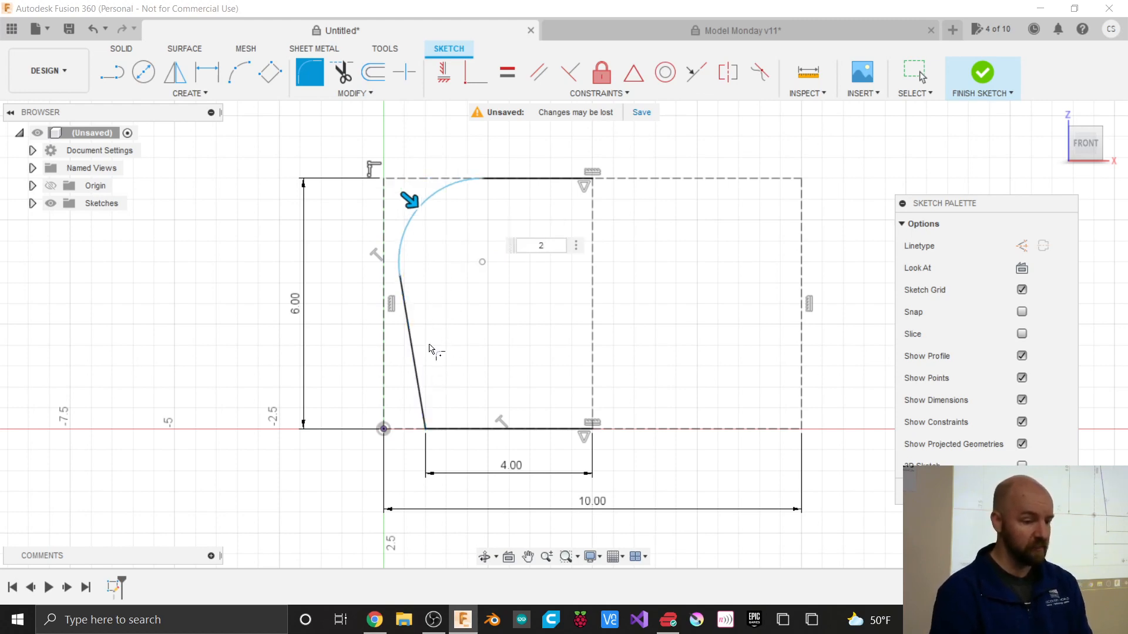
click(416, 386)
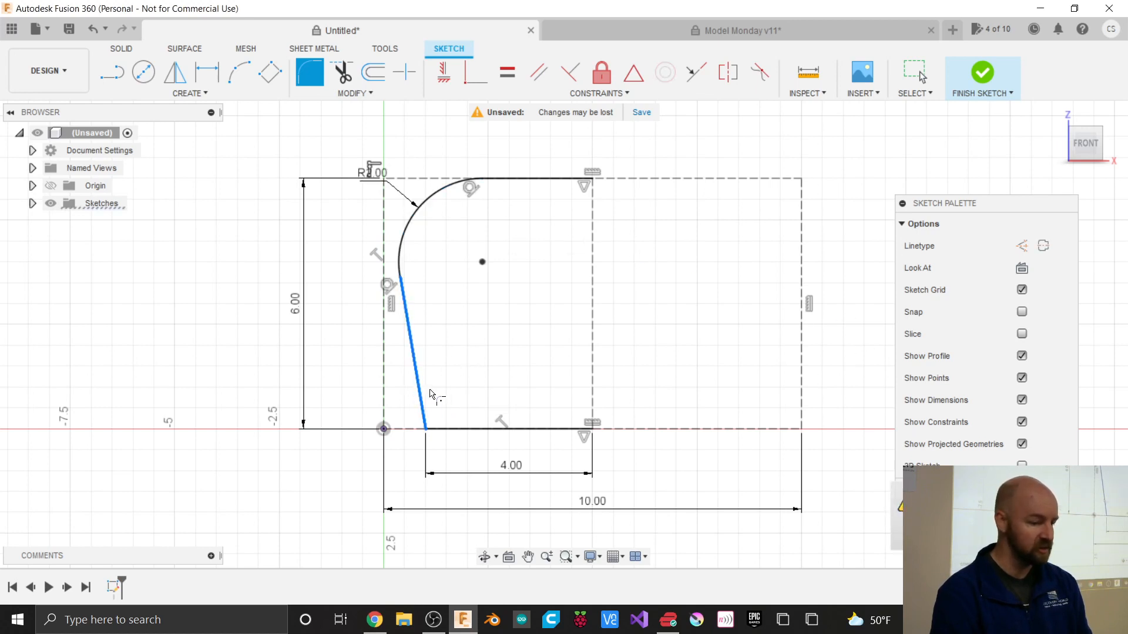
click(461, 430)
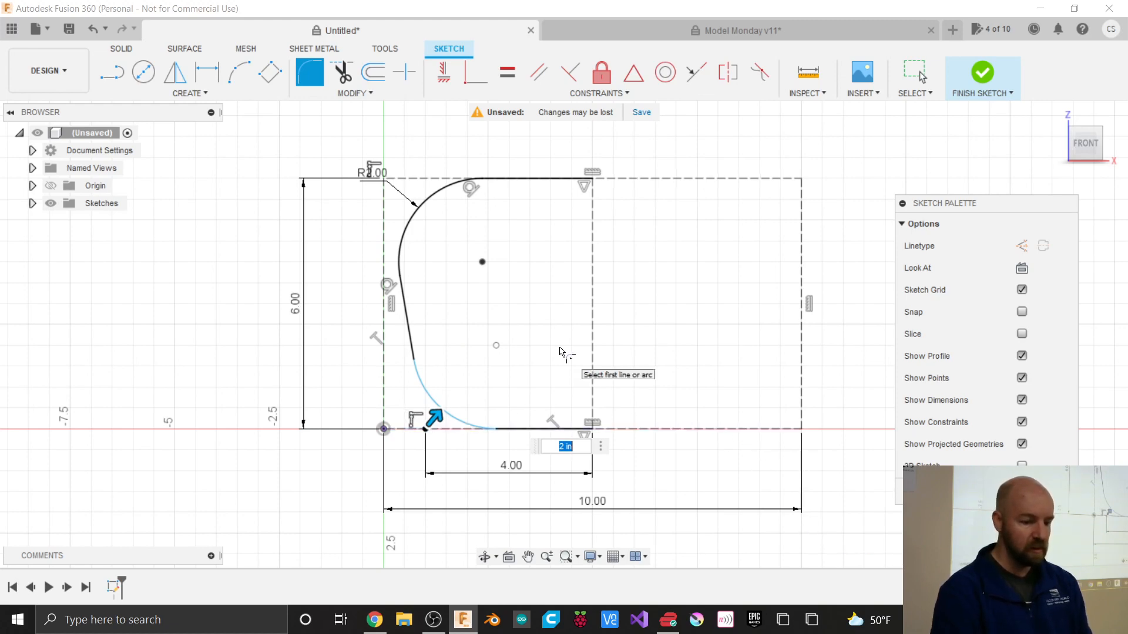
key(Return)
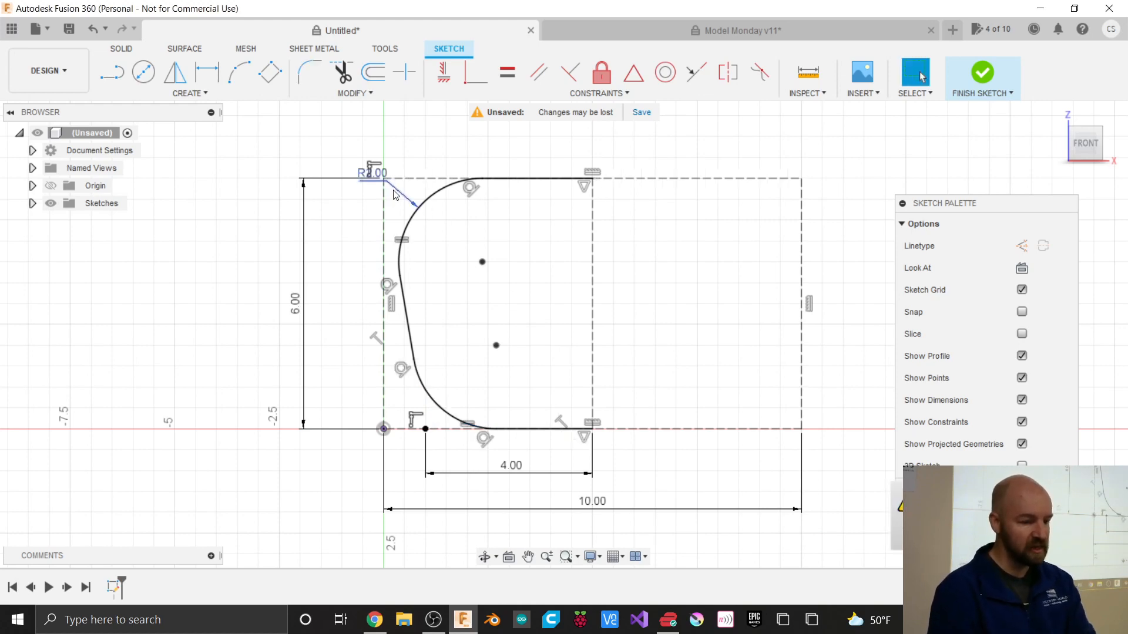
Step: Move the upper fillet's radius dimension above the rectangle's top-left corner and try to set the radius to 3 in
drag(358, 172, 415, 146)
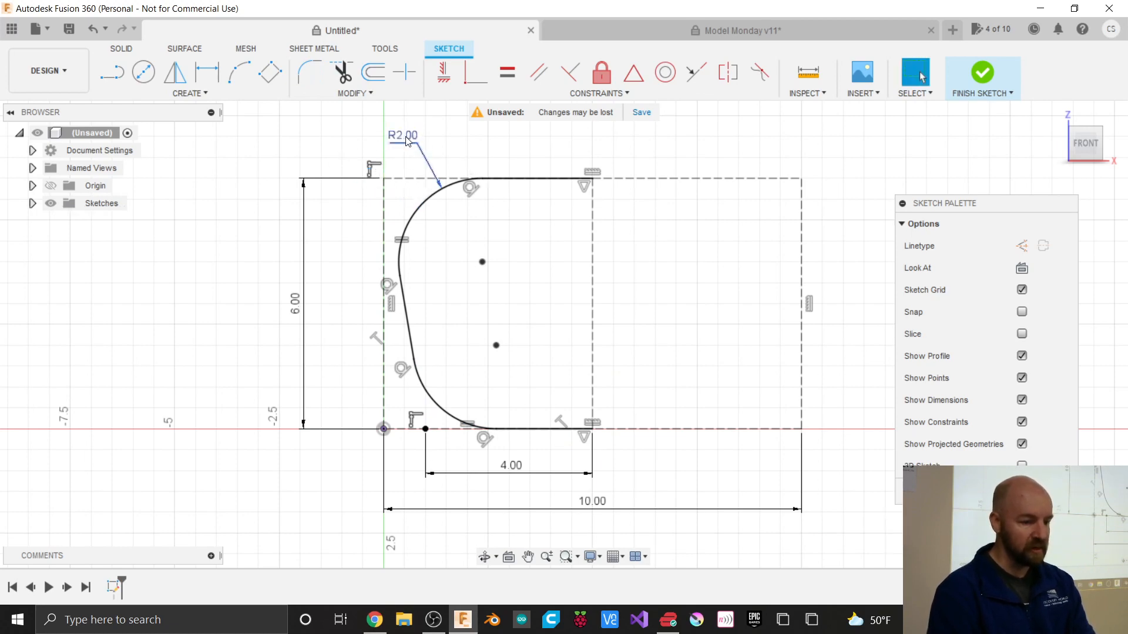
double_click(406, 139)
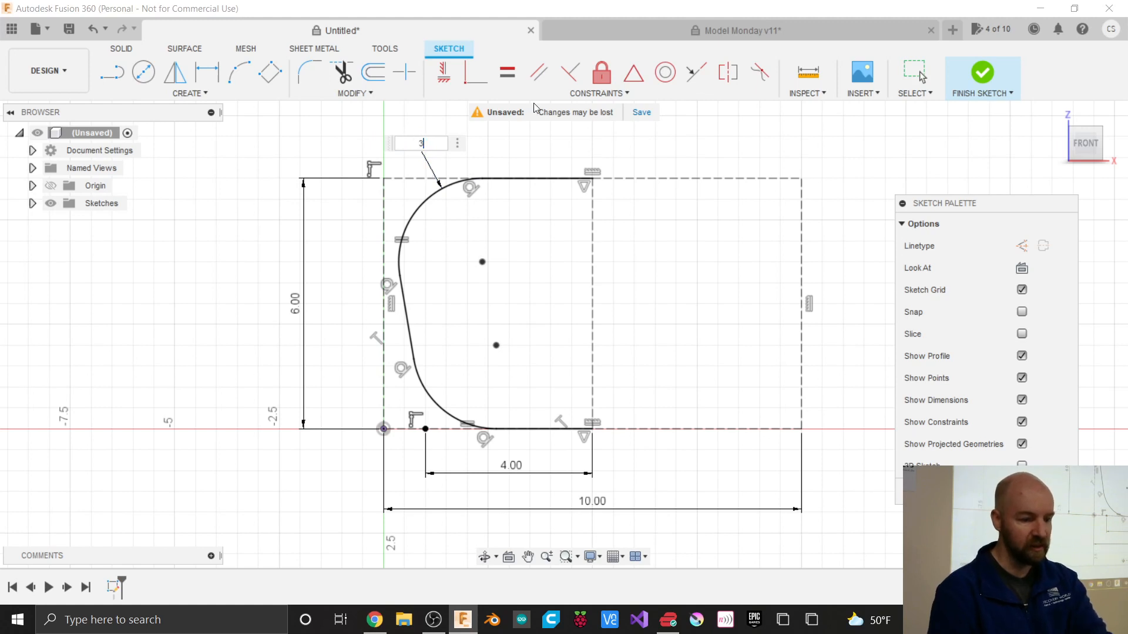
text(3)
key(Return)
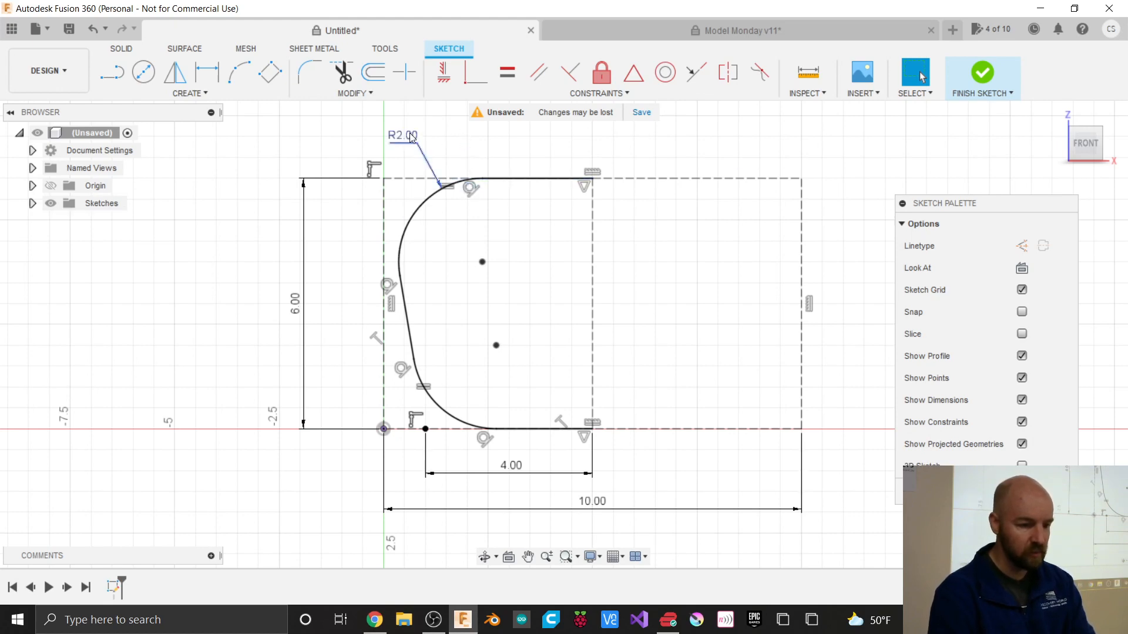
mouse_move(411, 136)
mouse_down()
mouse_move(376, 139)
mouse_move(386, 138)
mouse_up()
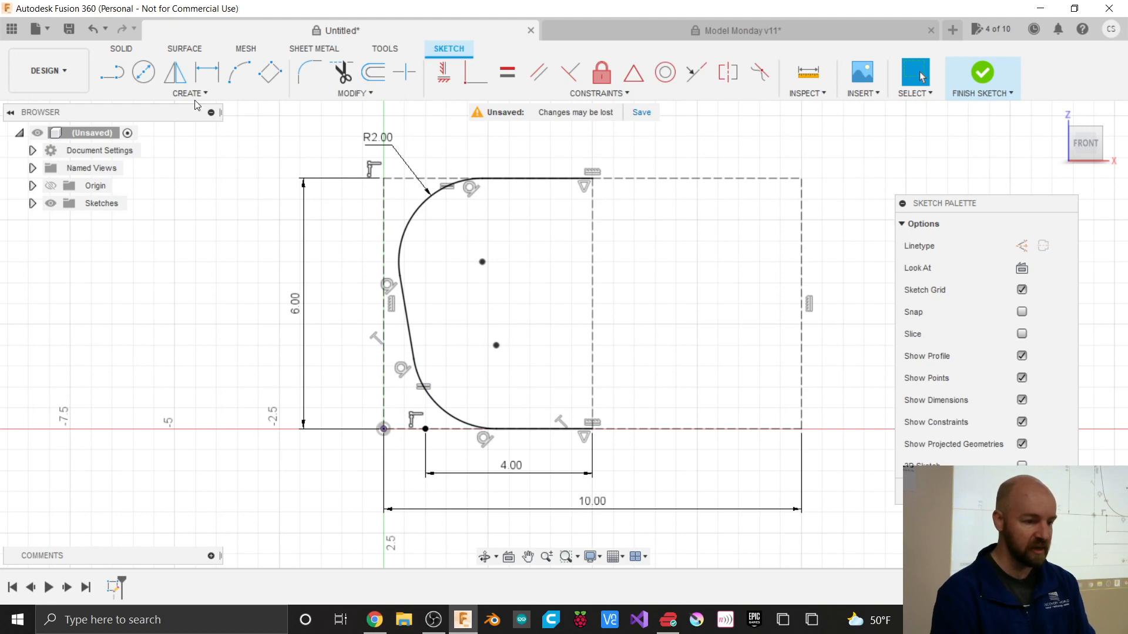
Step: Mirror the half-profile's top line, upper arc, slanted side, lower arc and bottom line about the vertical construction centerline
click(175, 76)
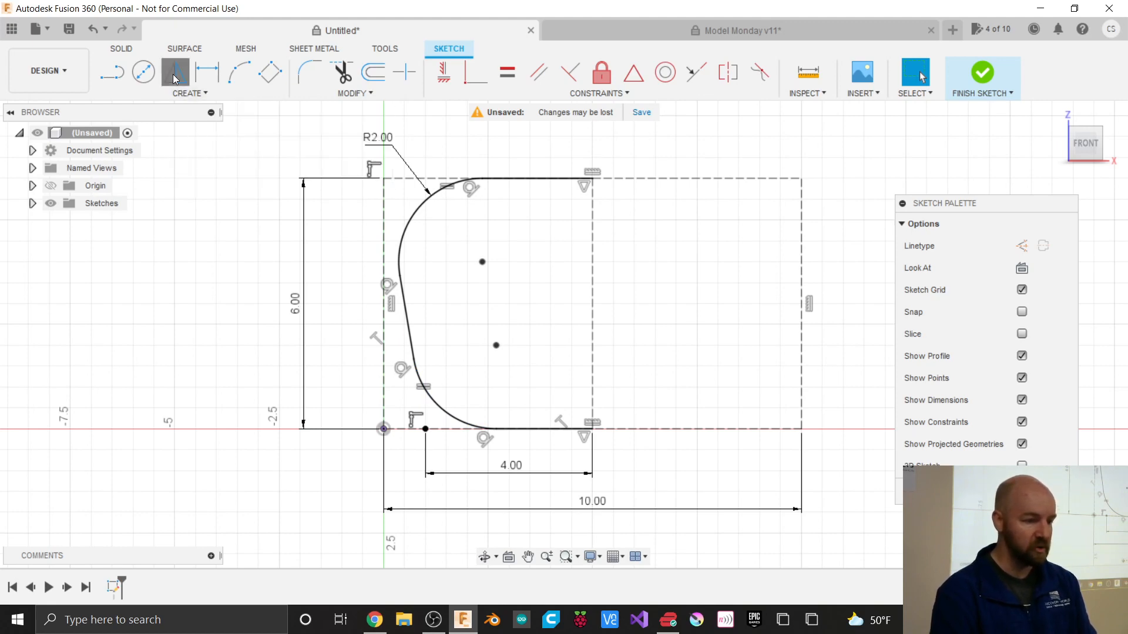
click(461, 191)
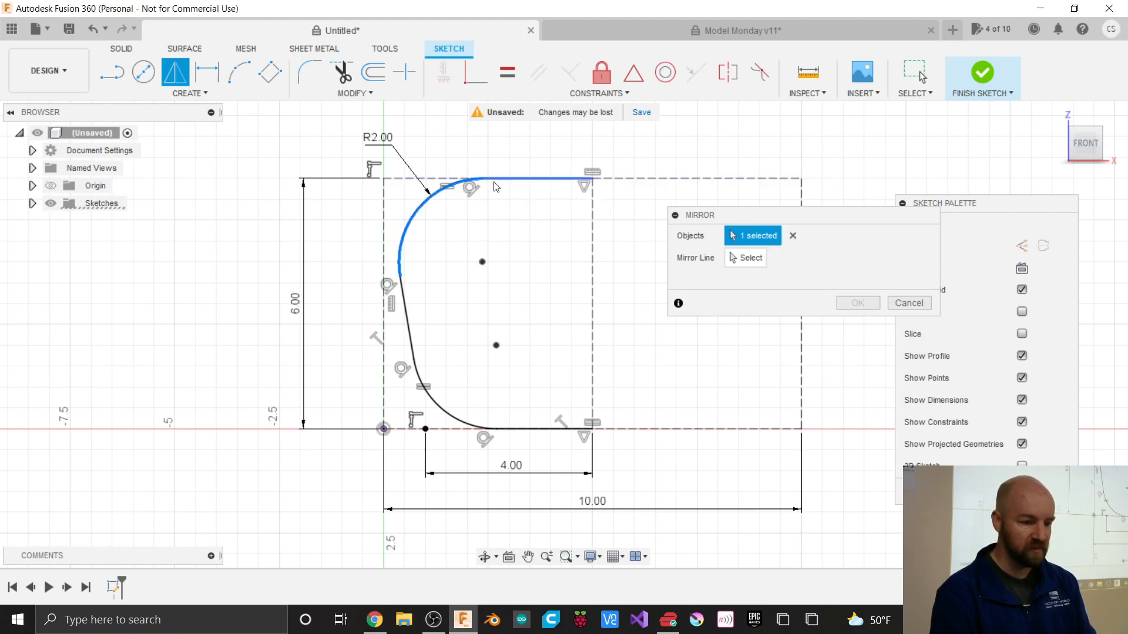
scroll(494, 179, up, 5)
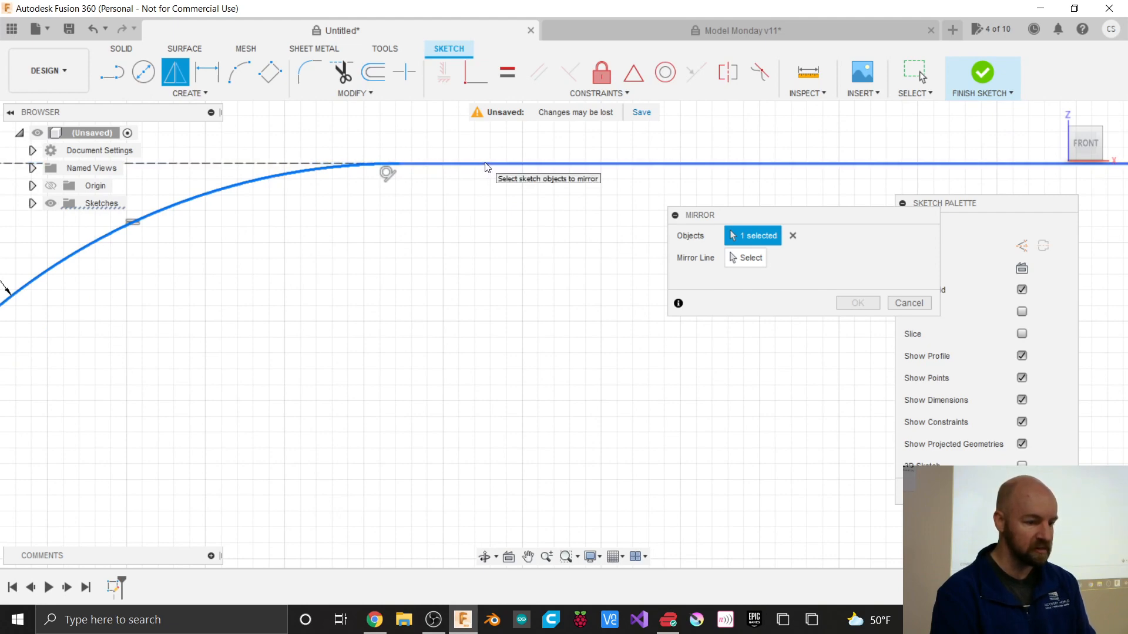
click(485, 164)
scroll(486, 192, down, 5)
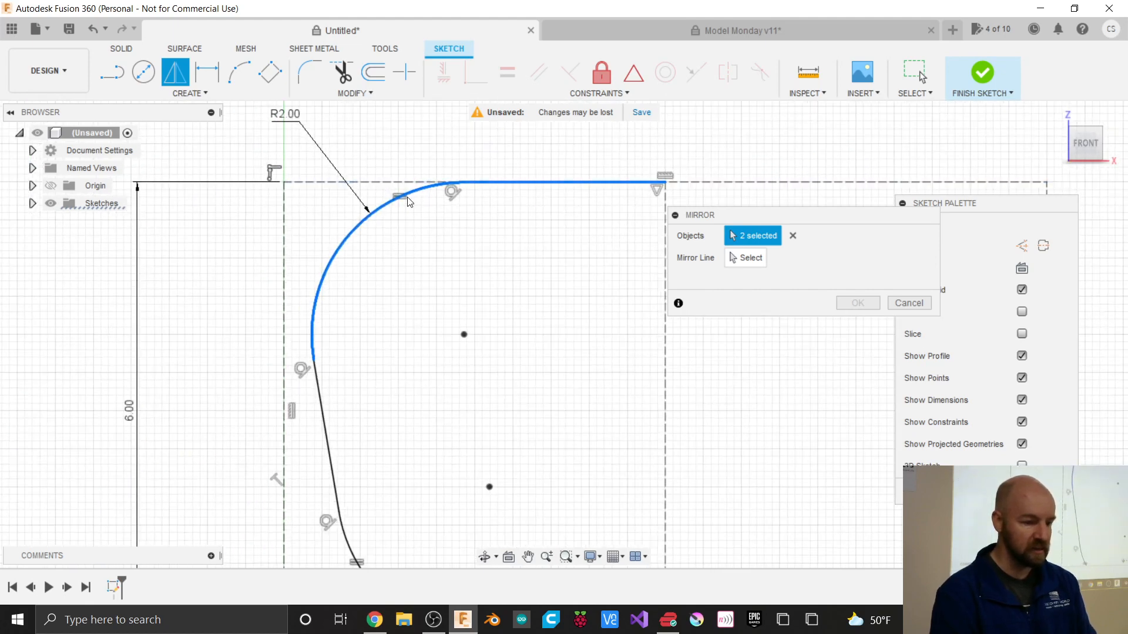
click(322, 396)
scroll(329, 219, up, 3)
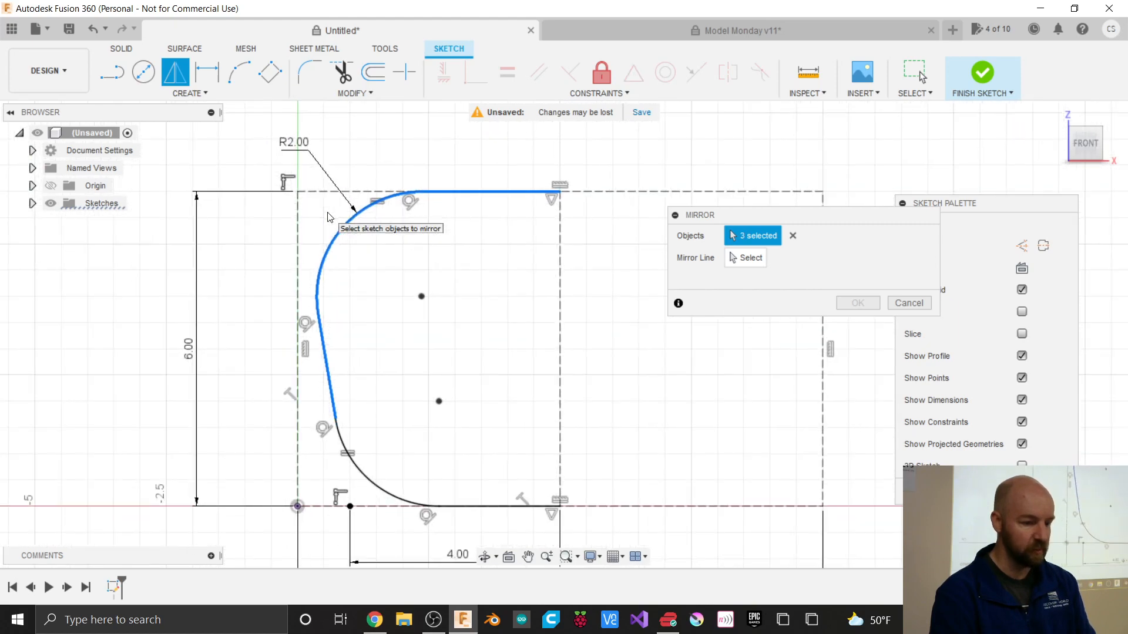
click(340, 436)
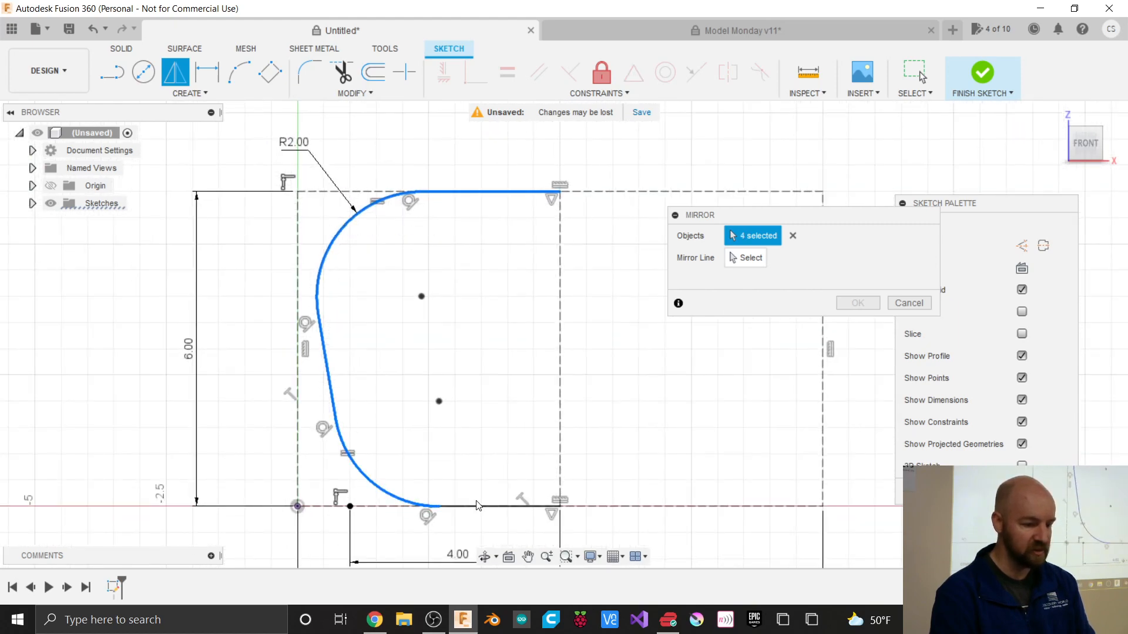
scroll(464, 508, up, 2)
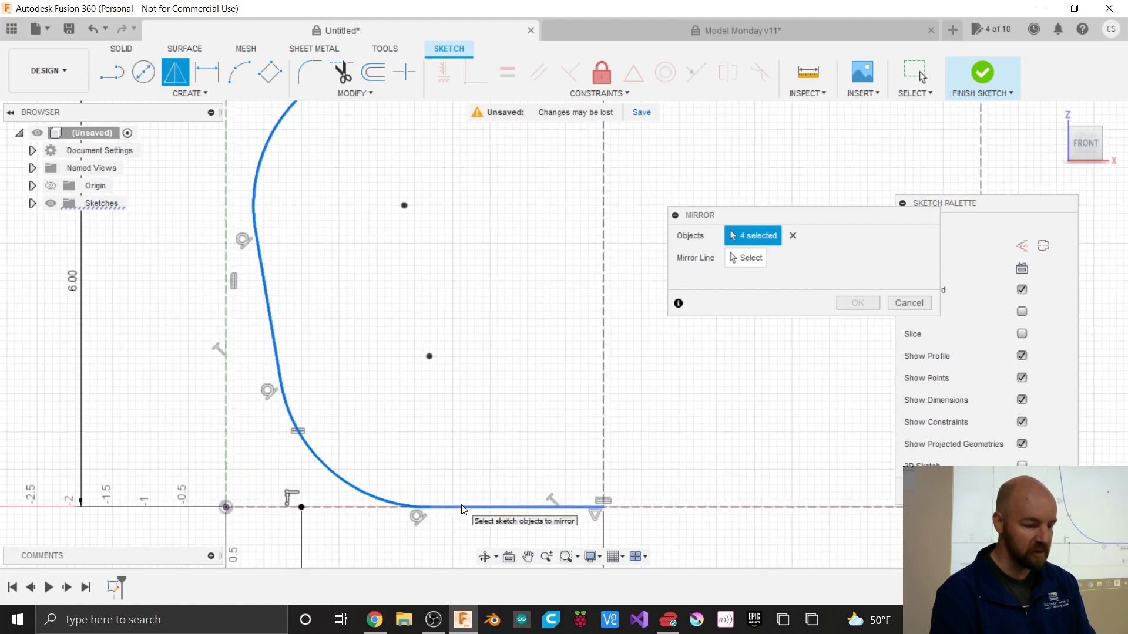
scroll(464, 509, up, 2)
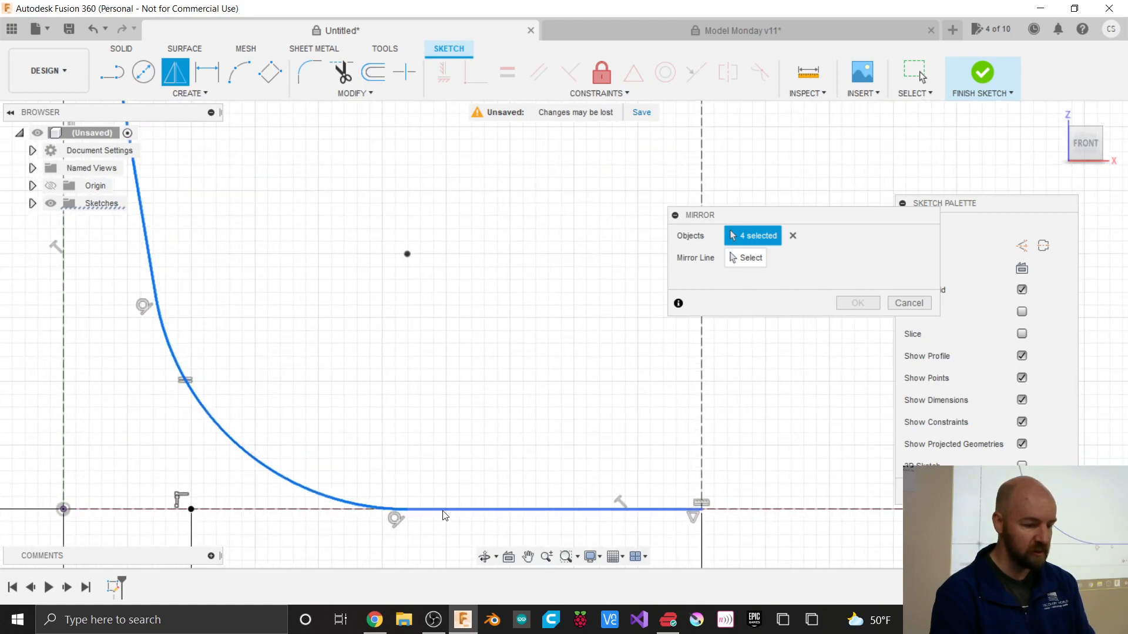
click(443, 509)
scroll(414, 537, down, 4)
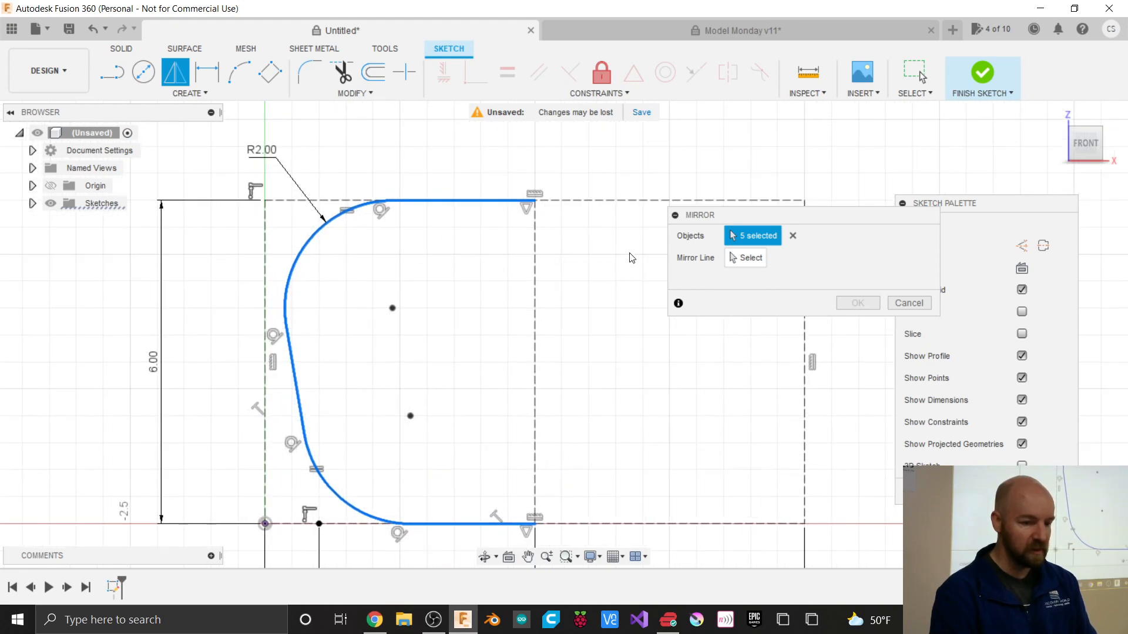
click(744, 259)
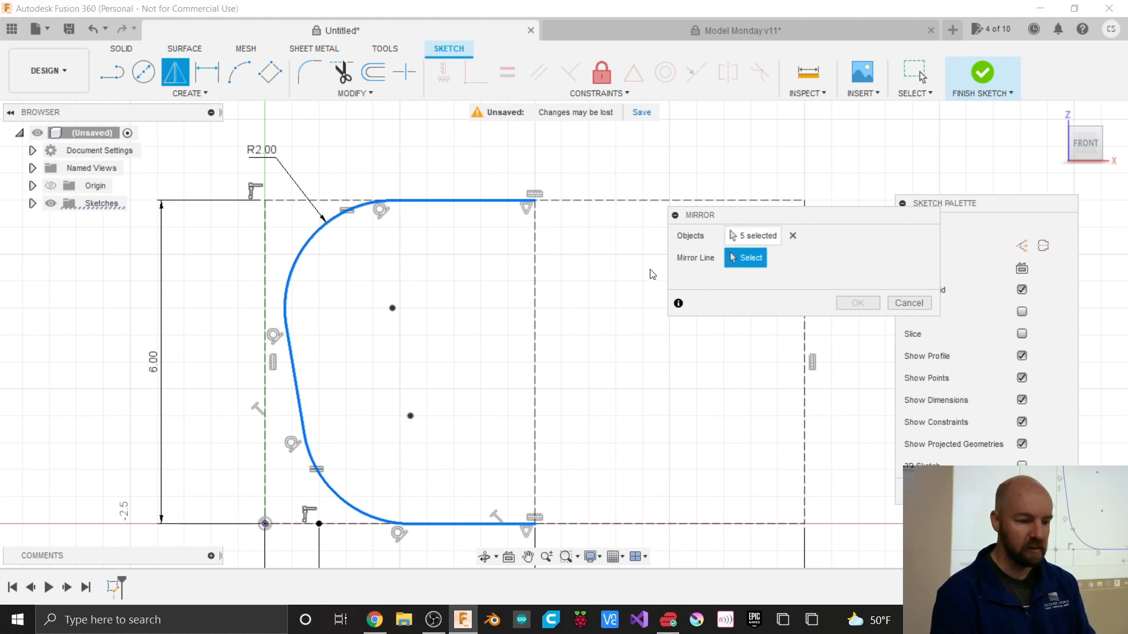
click(535, 283)
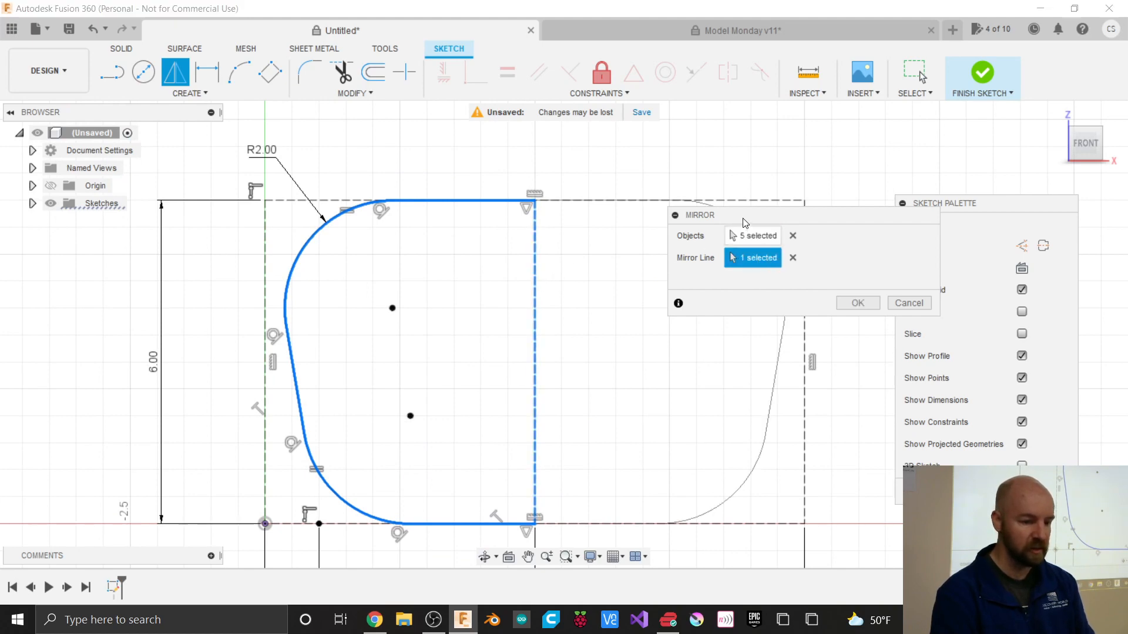
drag(743, 223, 842, 260)
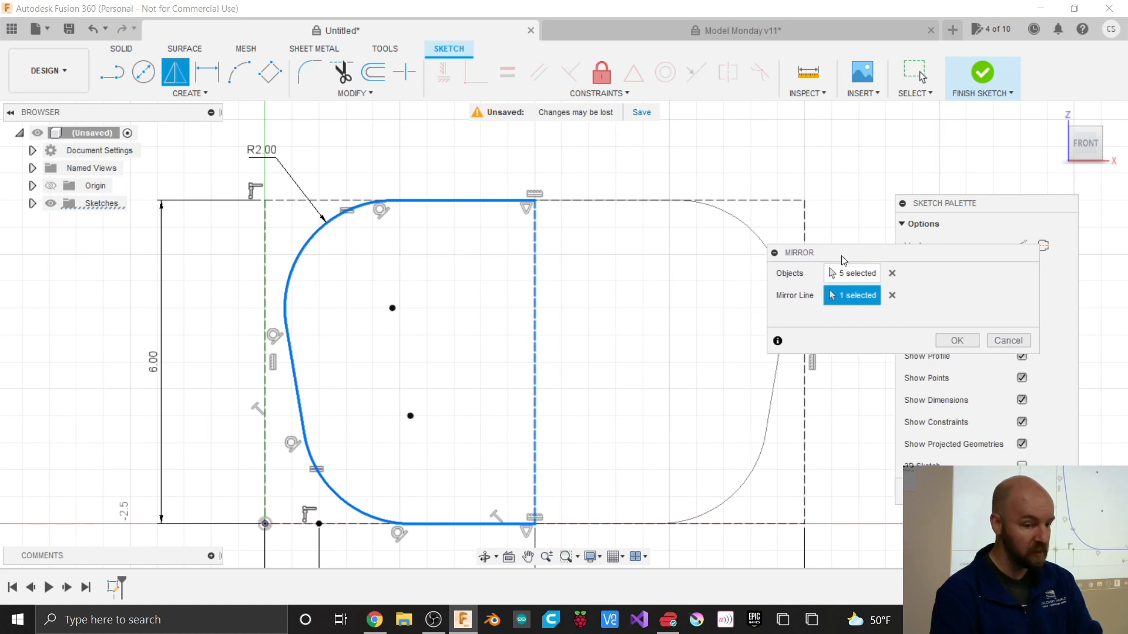
click(955, 341)
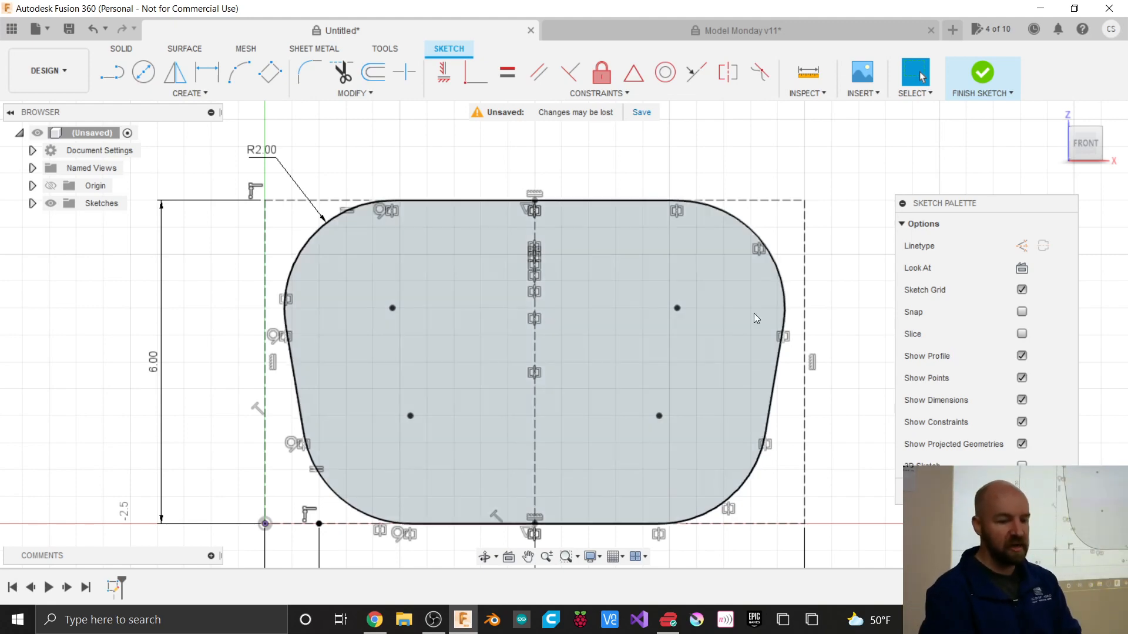
Step: Draw a two-point rectangle 10 in wide and 6 in high, starting on the horizontal axis to the right of the rounded profile
scroll(257, 394, down, 3)
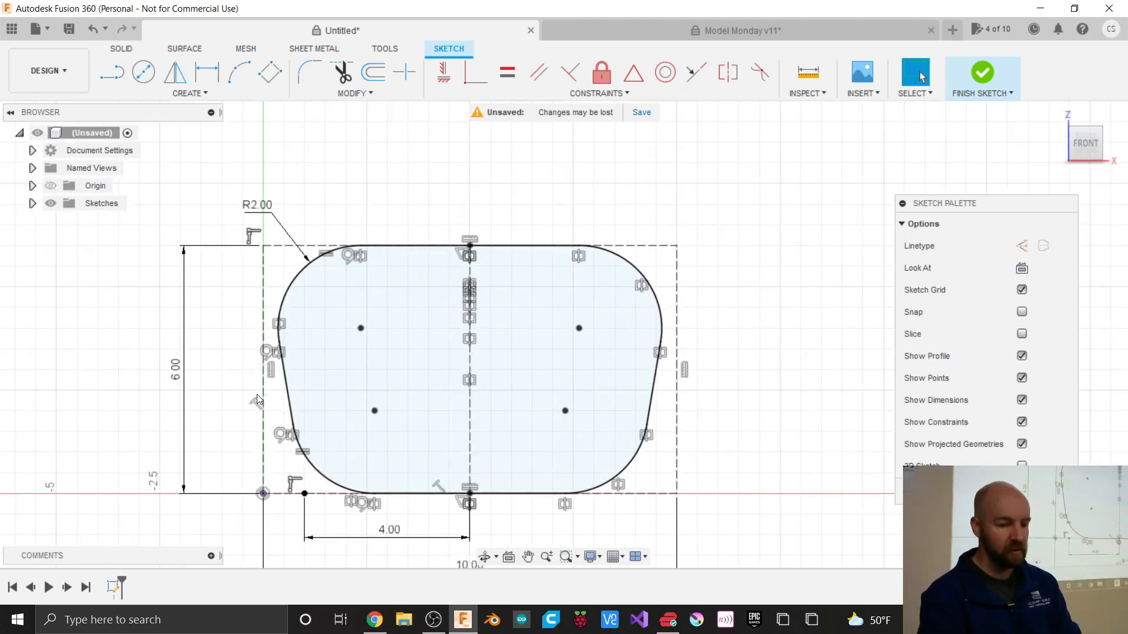
scroll(256, 396, down, 2)
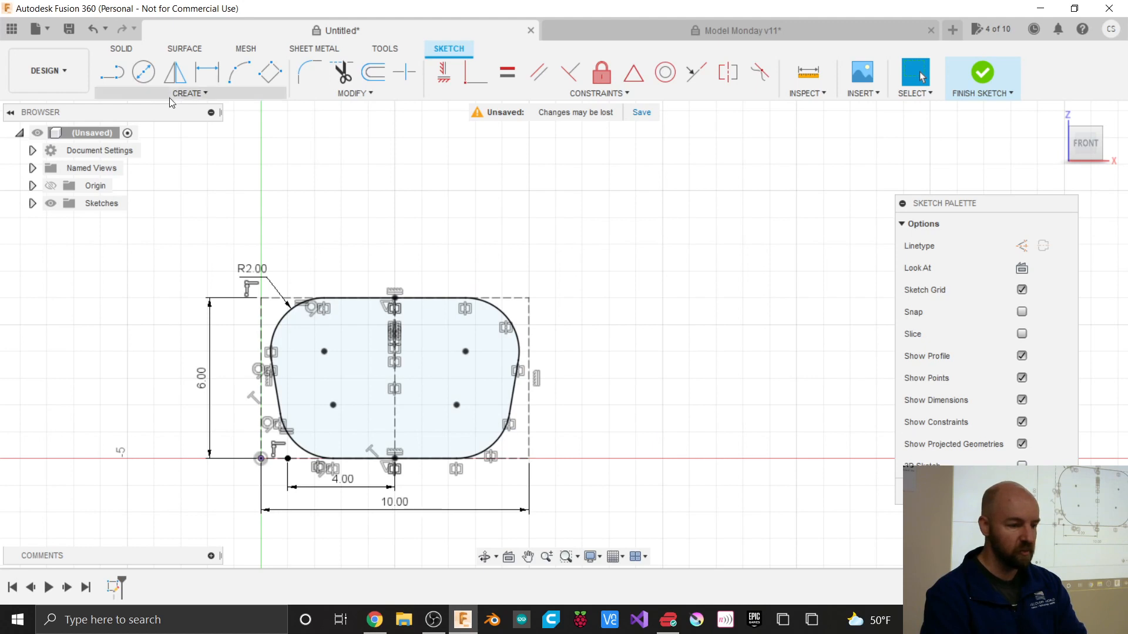
click(192, 94)
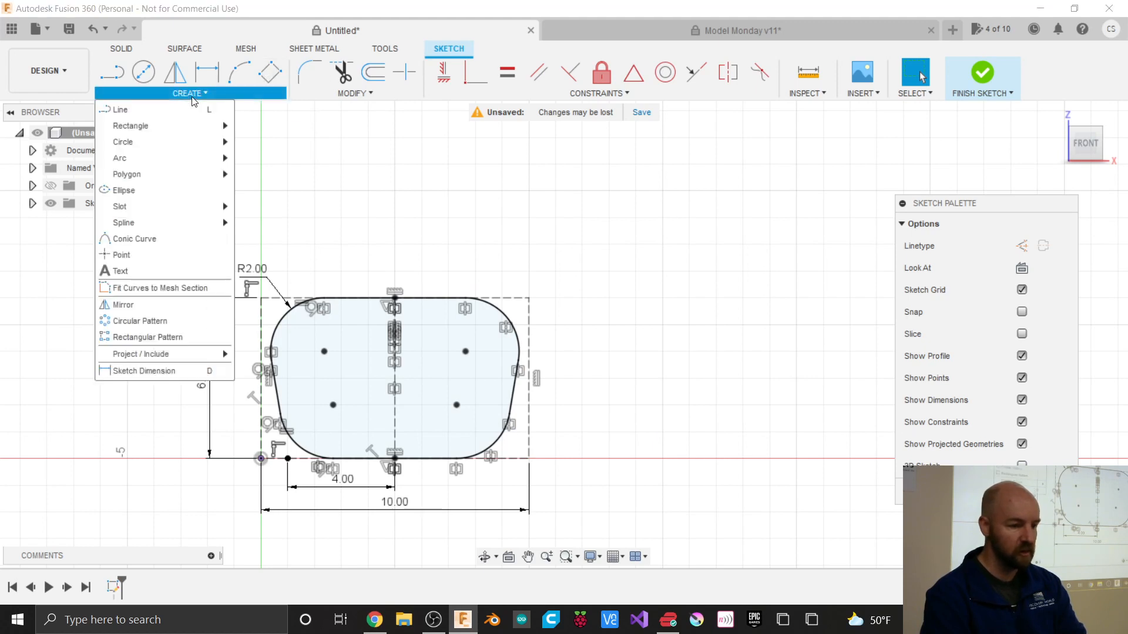
mouse_move(153, 124)
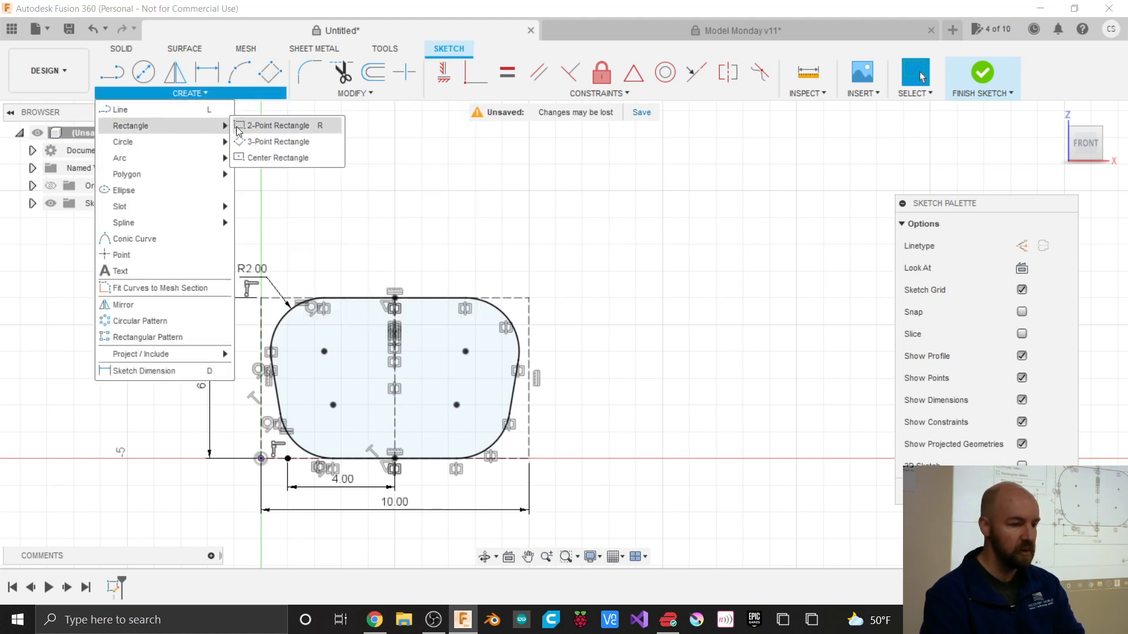
click(261, 127)
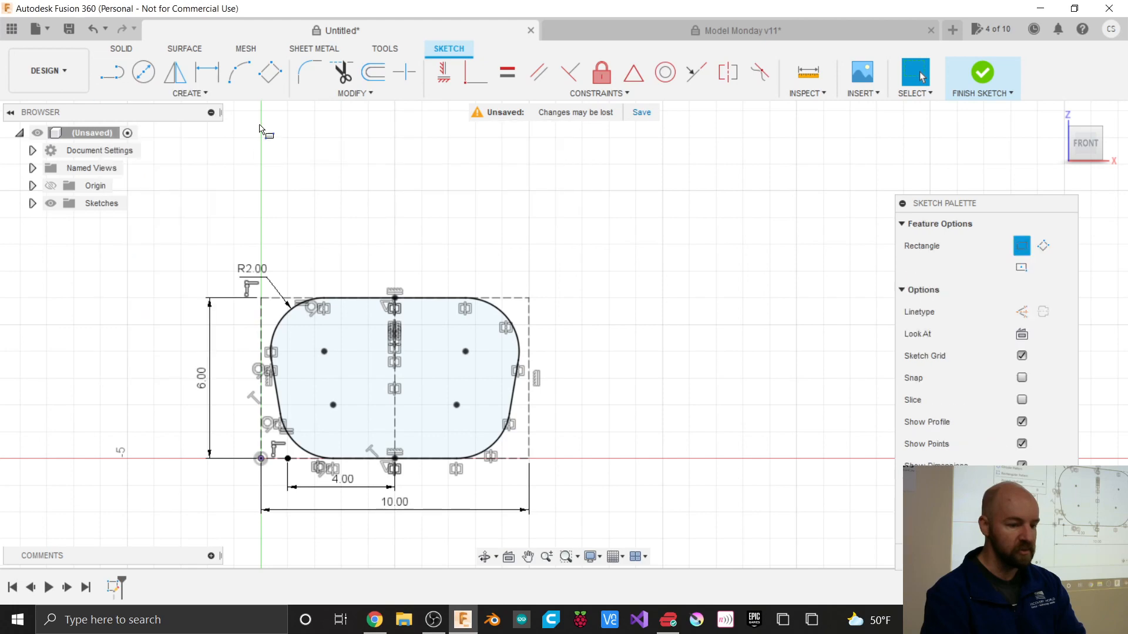
click(598, 459)
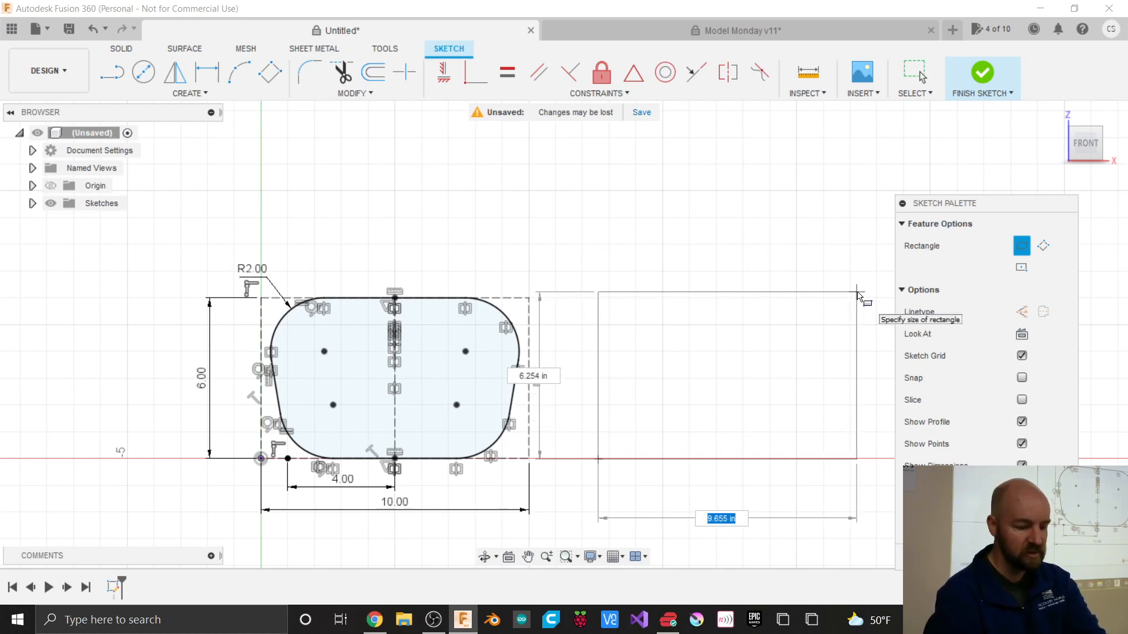
text(6)
key(Tab)
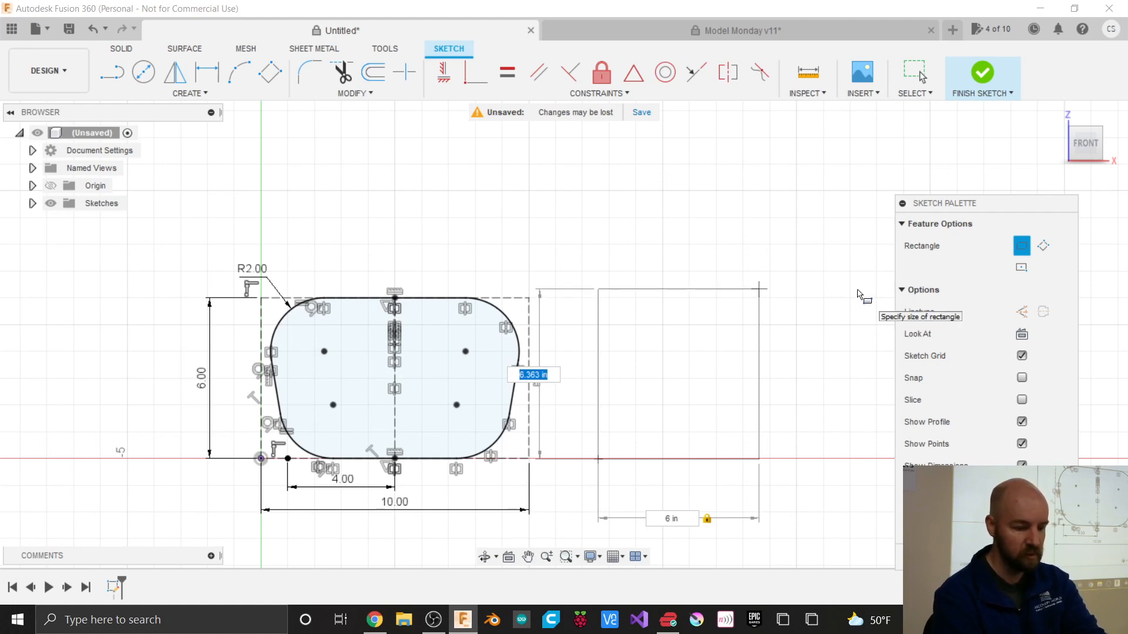
text(6)
key(Tab)
text(10)
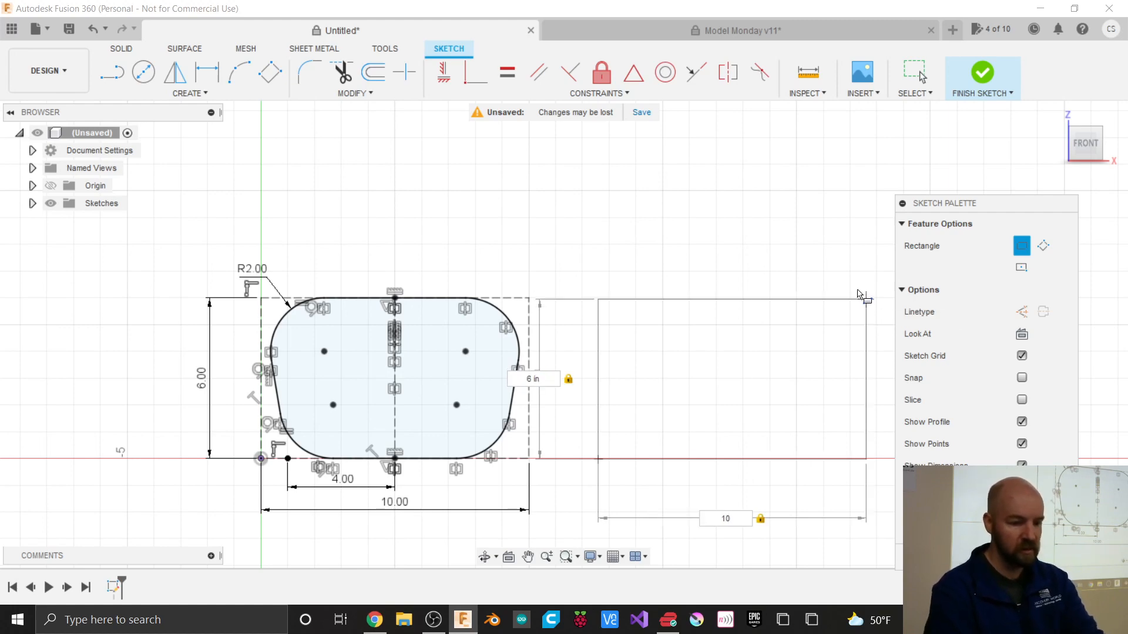
key(Return)
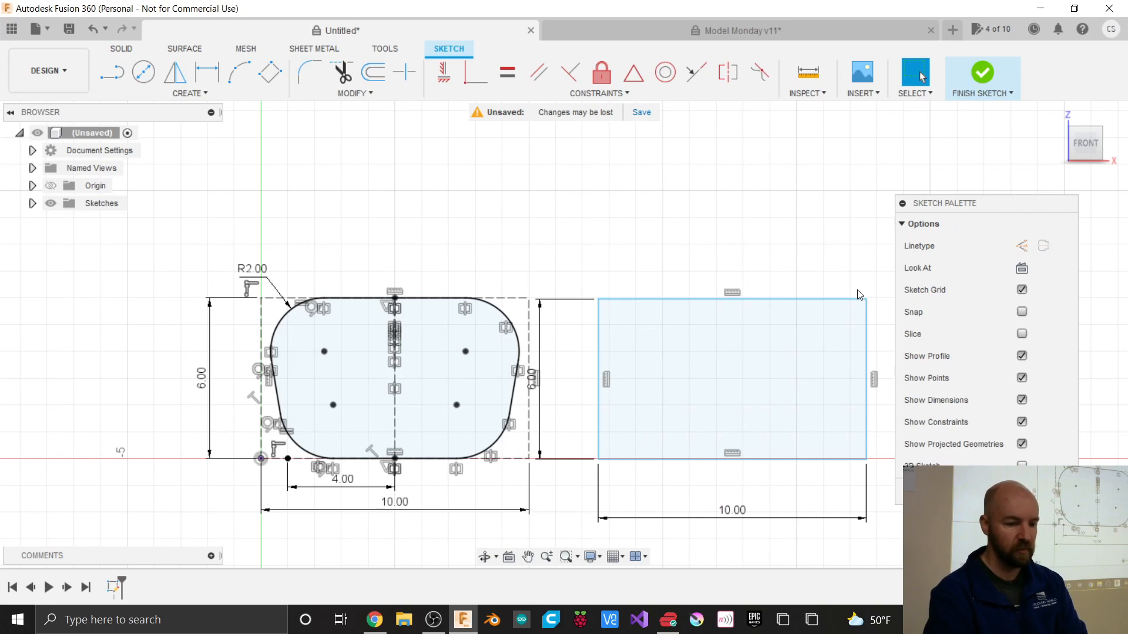
Step: Convert all four edges of the new 10 by 6 in rectangle to construction lines
click(674, 300)
key(x)
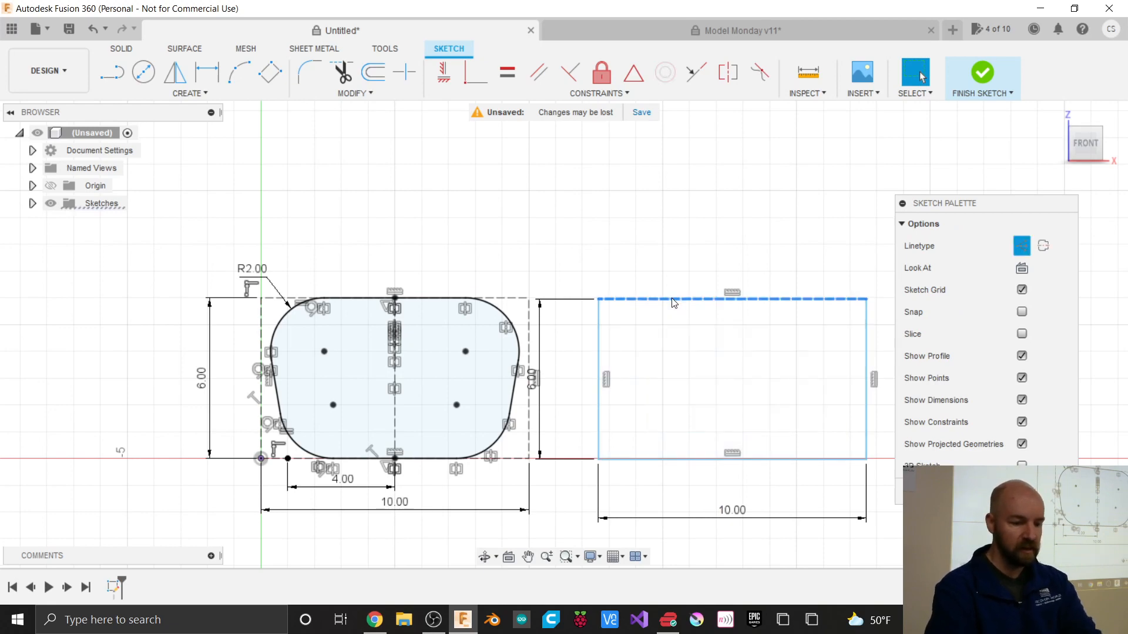
click(597, 337)
click(632, 460)
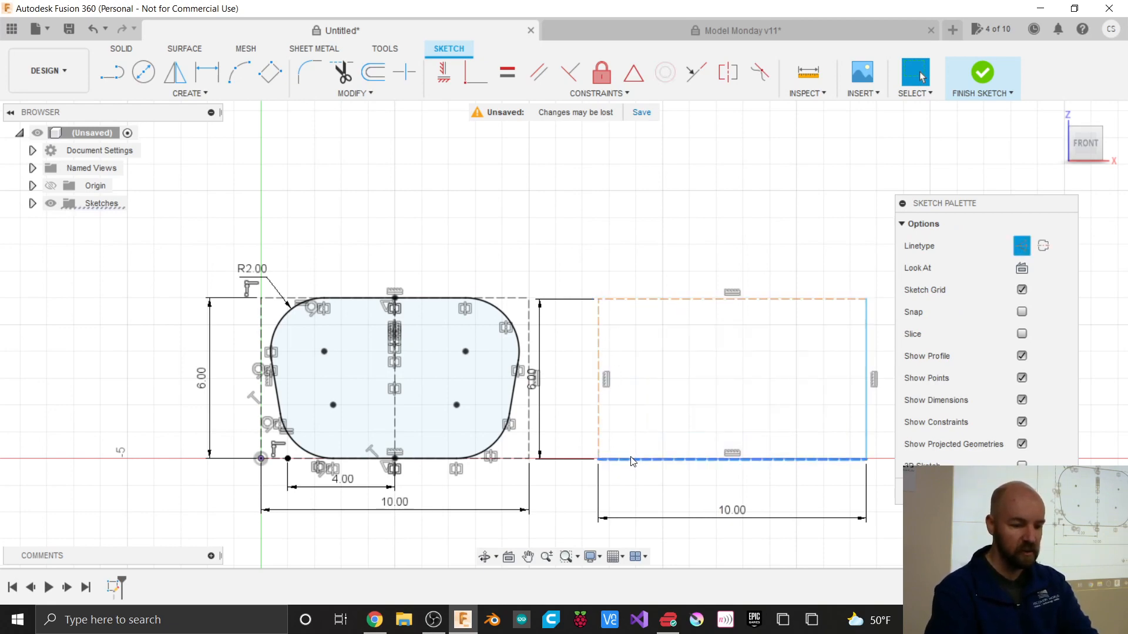
key(x)
click(867, 426)
key(x)
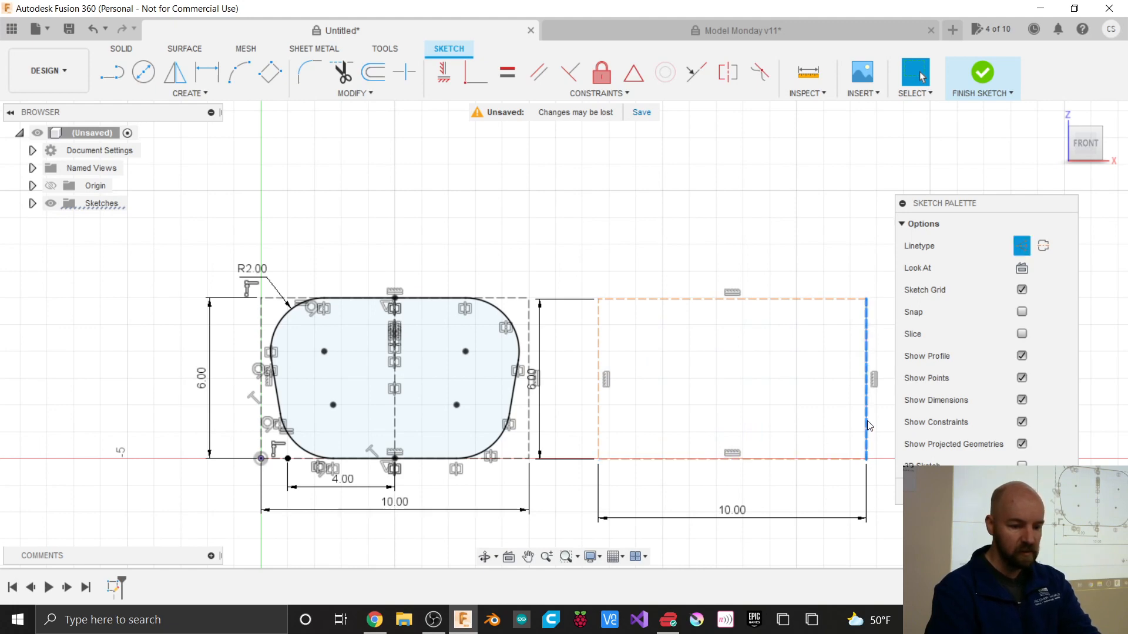
click(802, 504)
scroll(843, 460, up, 3)
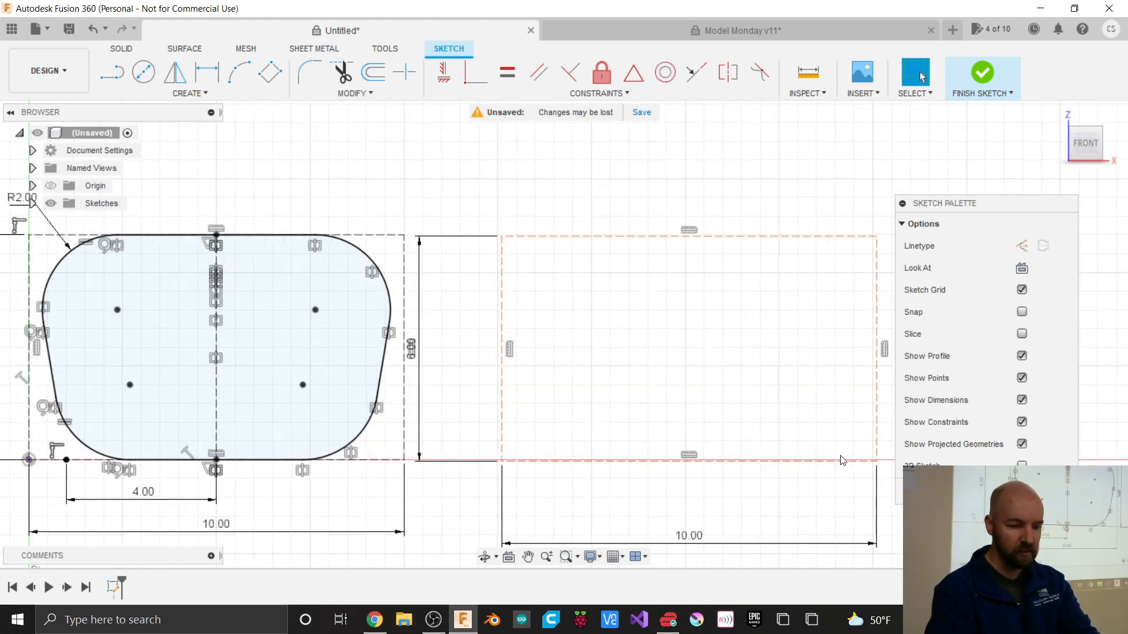
Step: Reposition the new rectangle's height and width dimensions clear of the rounded profile and closer to its edges, and shift the sketch palette away from the drawing
drag(402, 358, 447, 354)
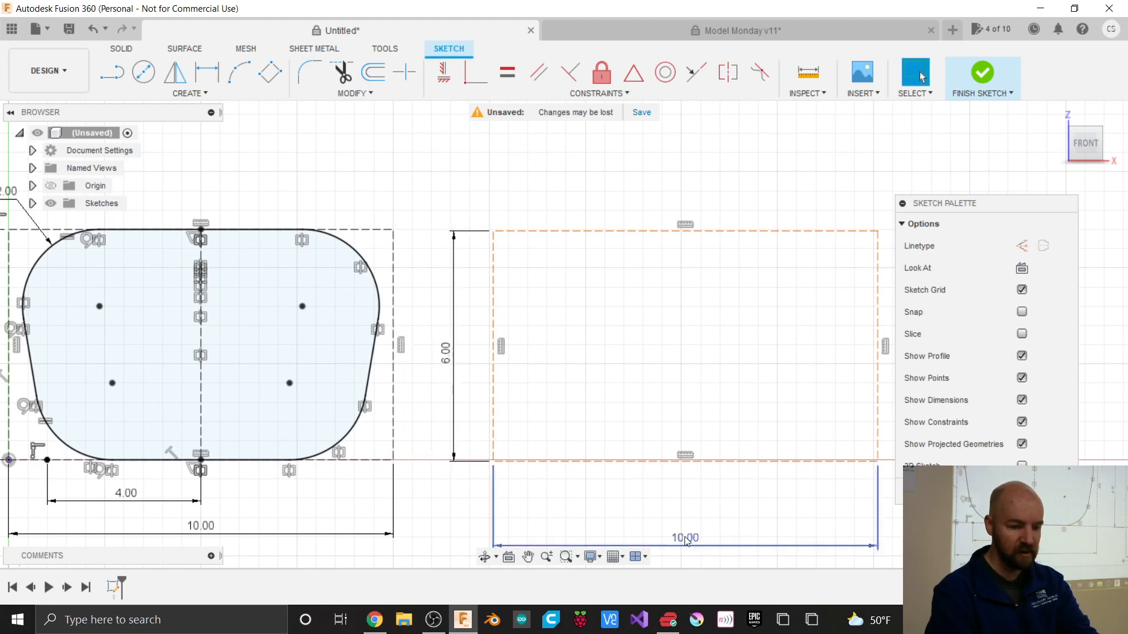
drag(684, 540, 695, 523)
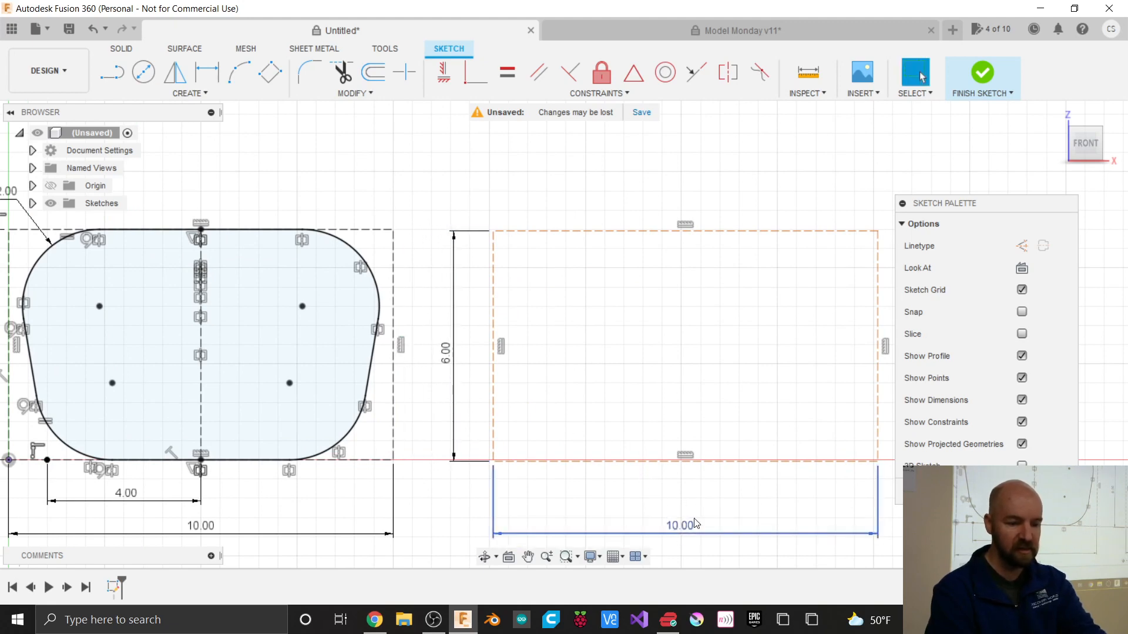
drag(937, 207, 969, 217)
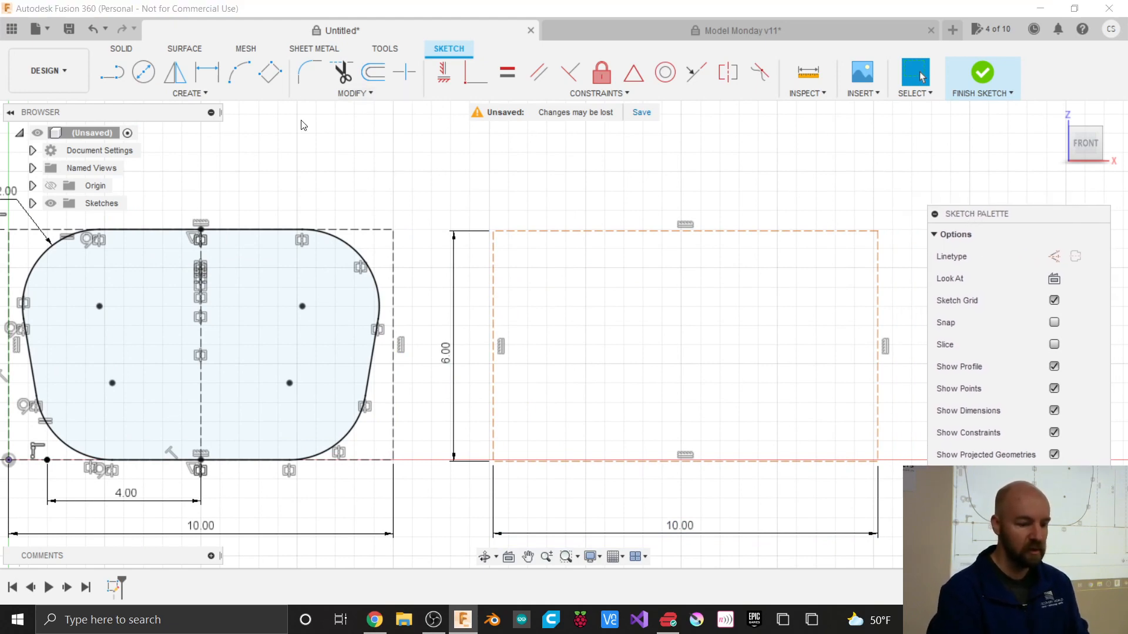
key(l)
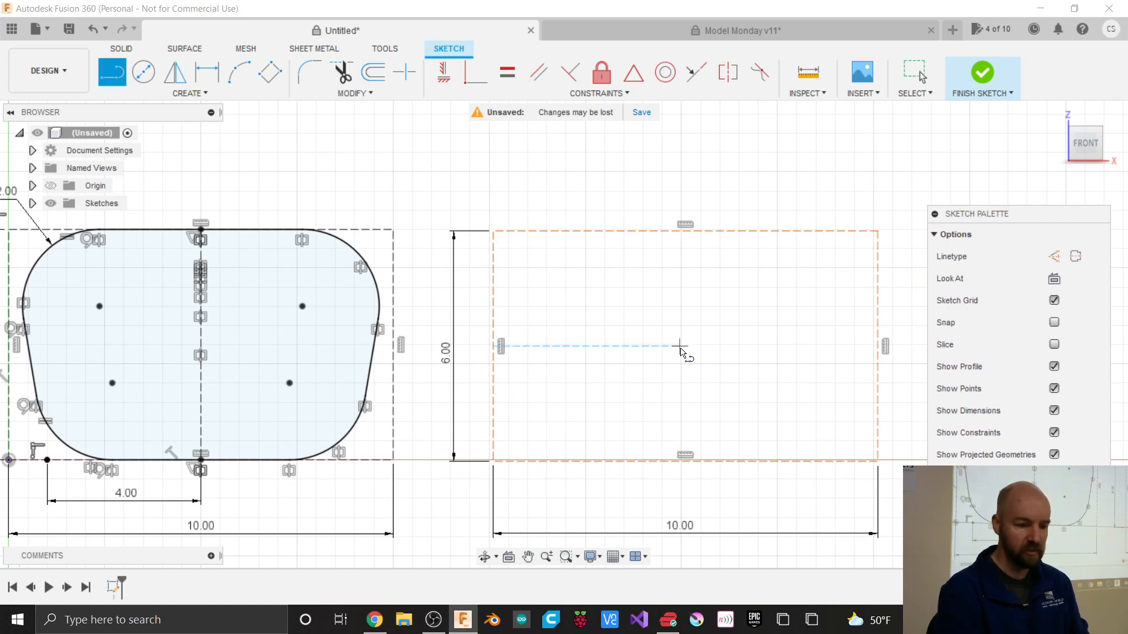
click(509, 459)
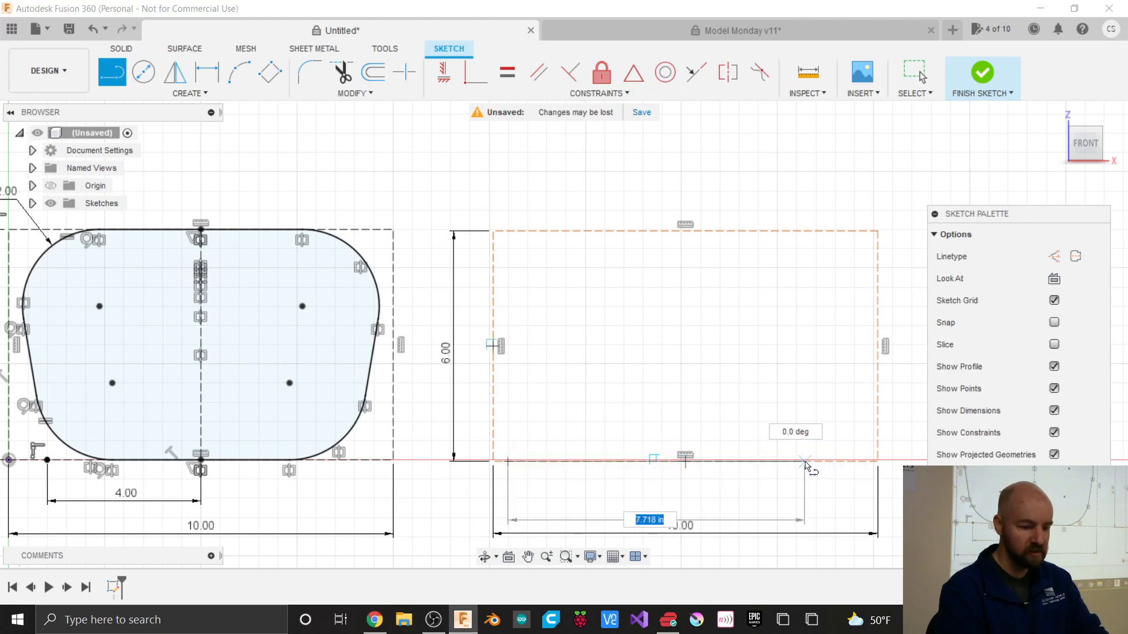
key(Escape)
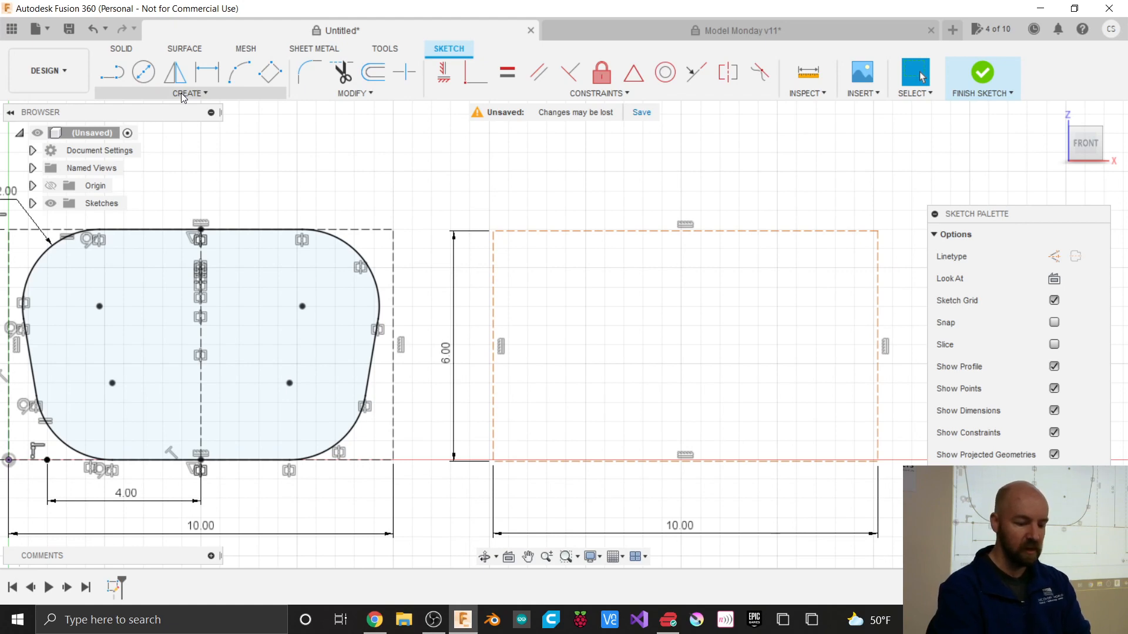
Step: Draw a line from the new rectangle's lower-left corner to about 1.96 in along its top edge, plus lines from both ends to the horizontal edges' midpoints
key(l)
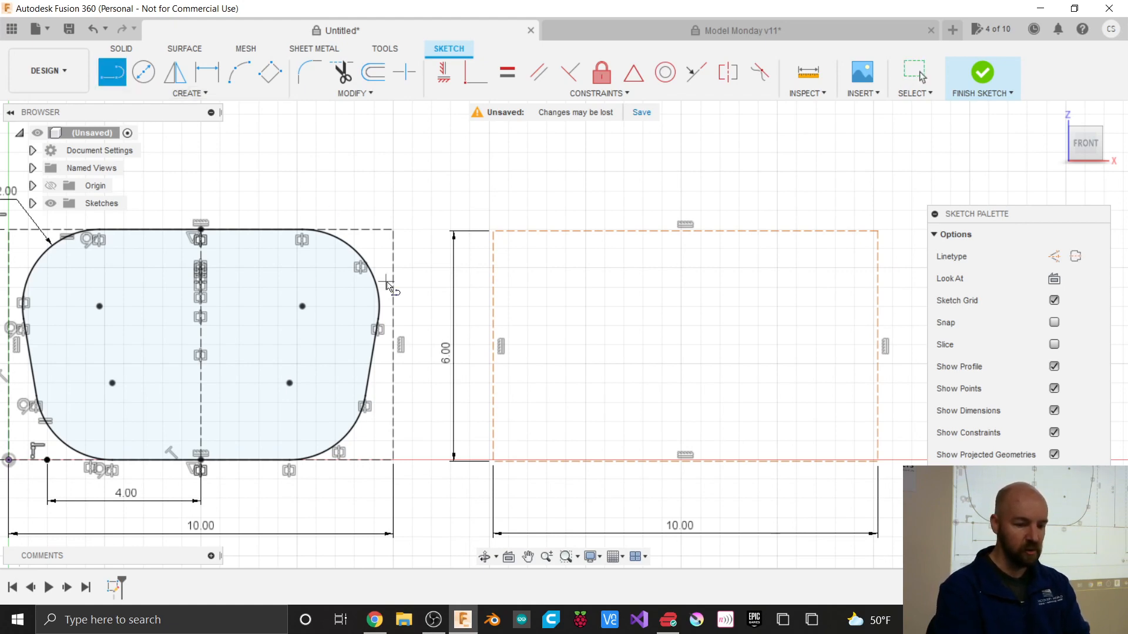
click(493, 461)
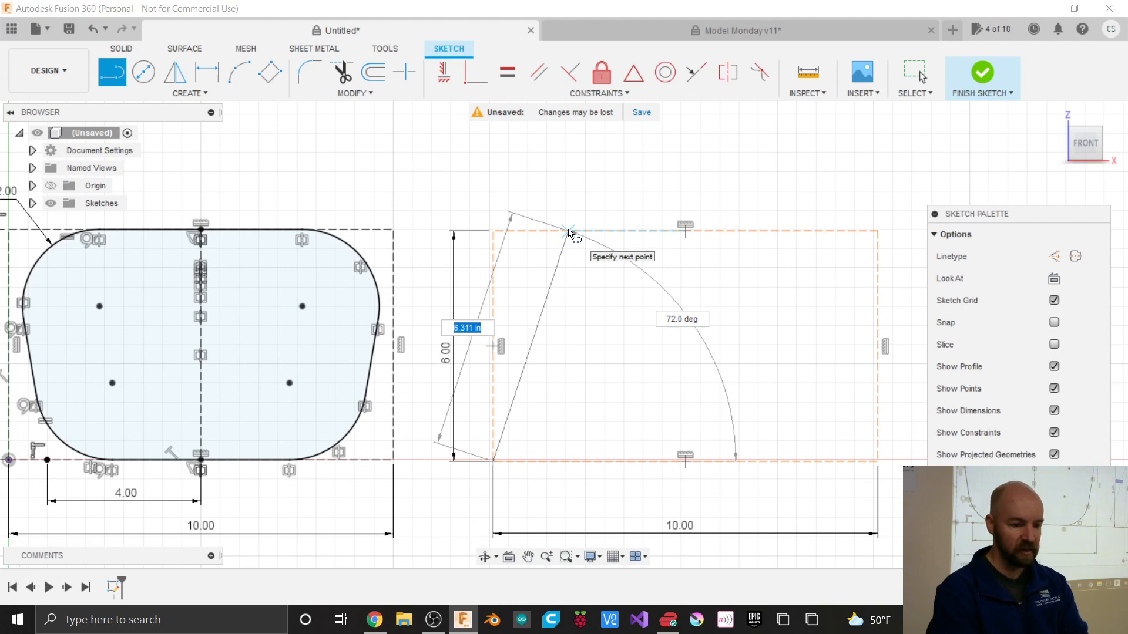
double_click(568, 232)
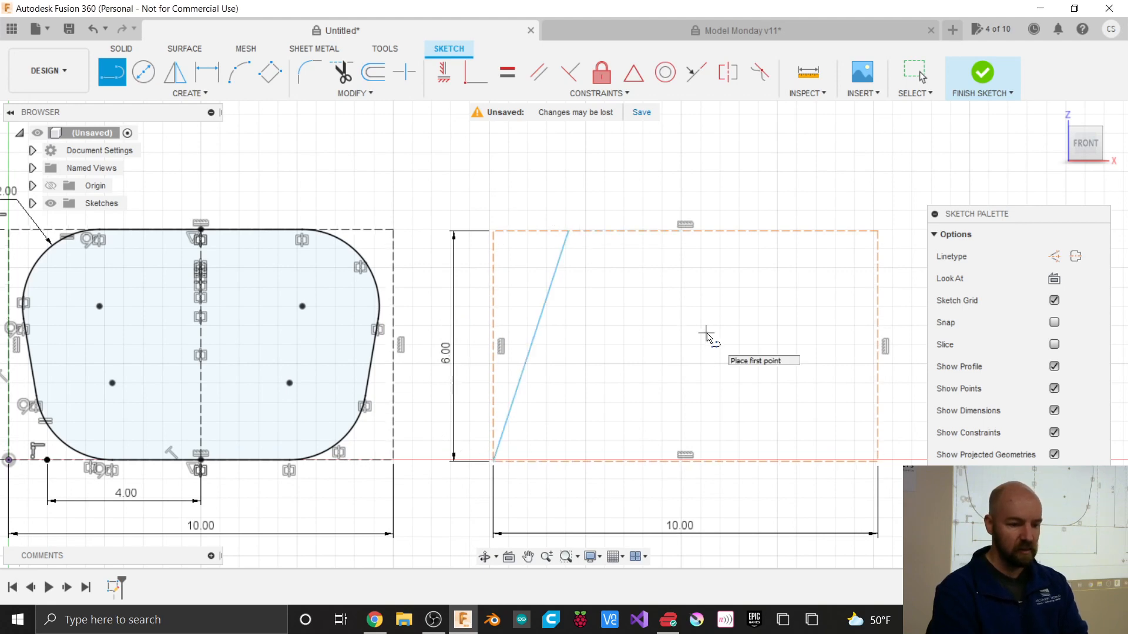
click(568, 232)
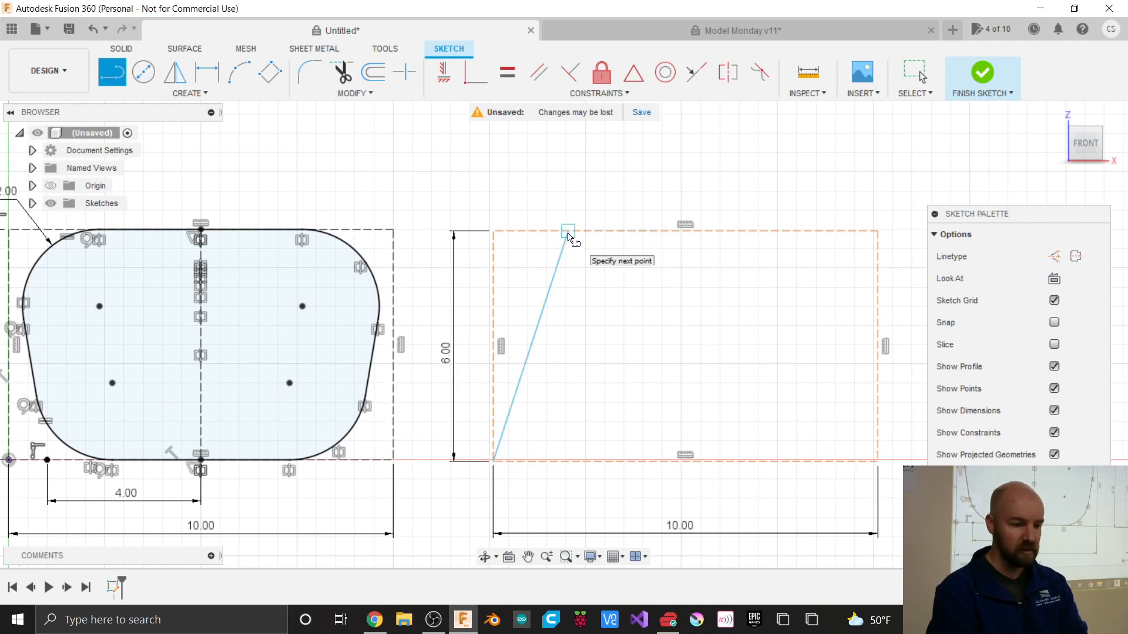
double_click(676, 232)
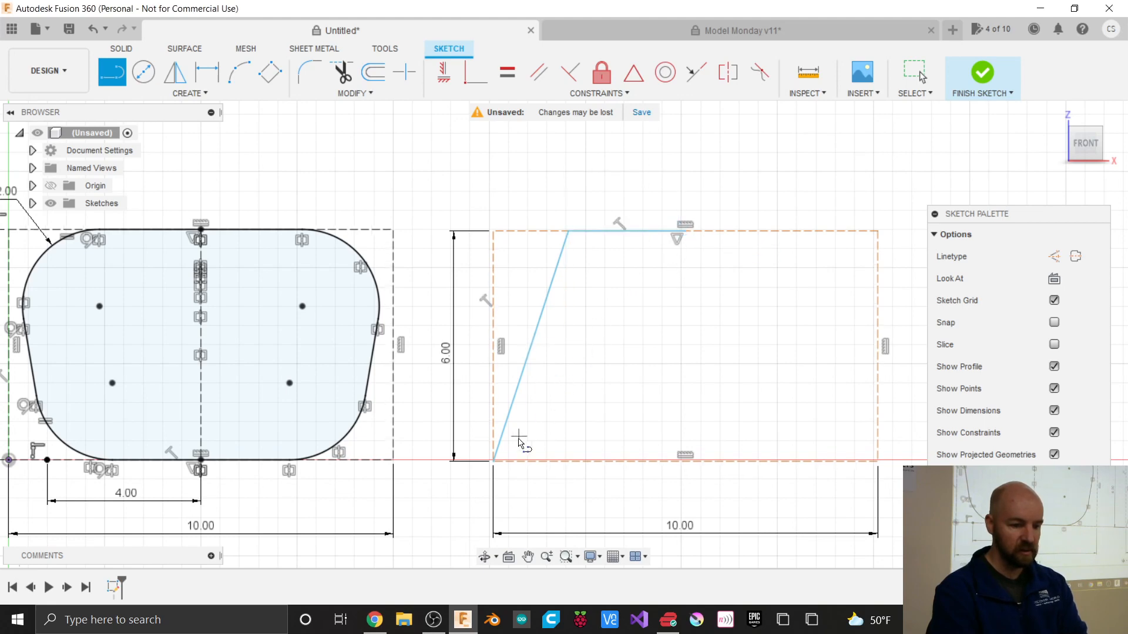
click(493, 460)
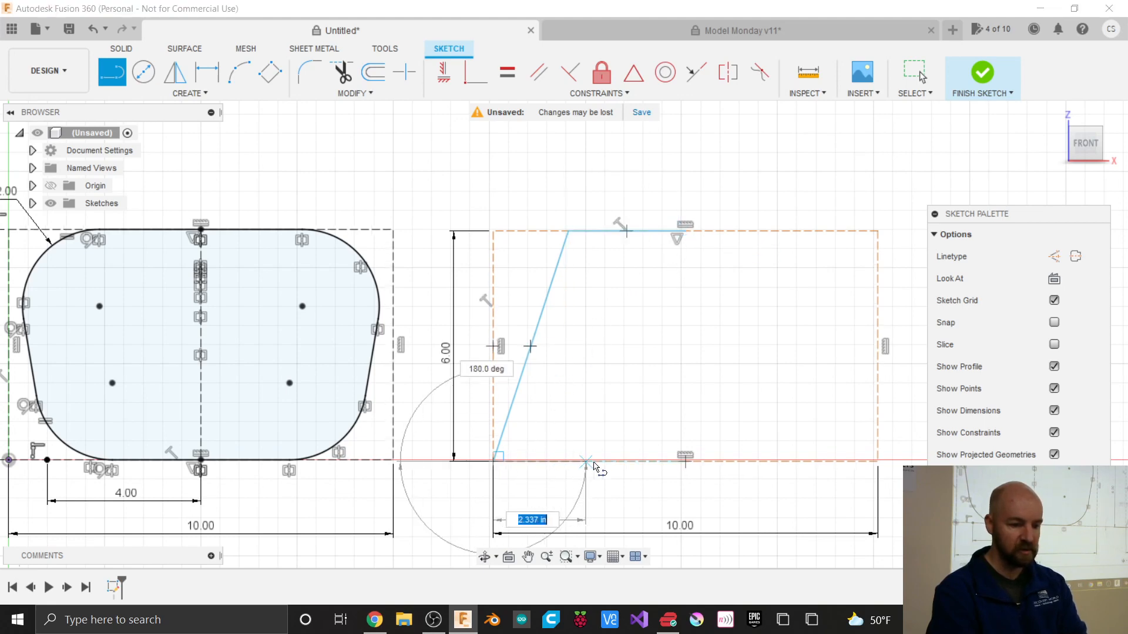
double_click(677, 461)
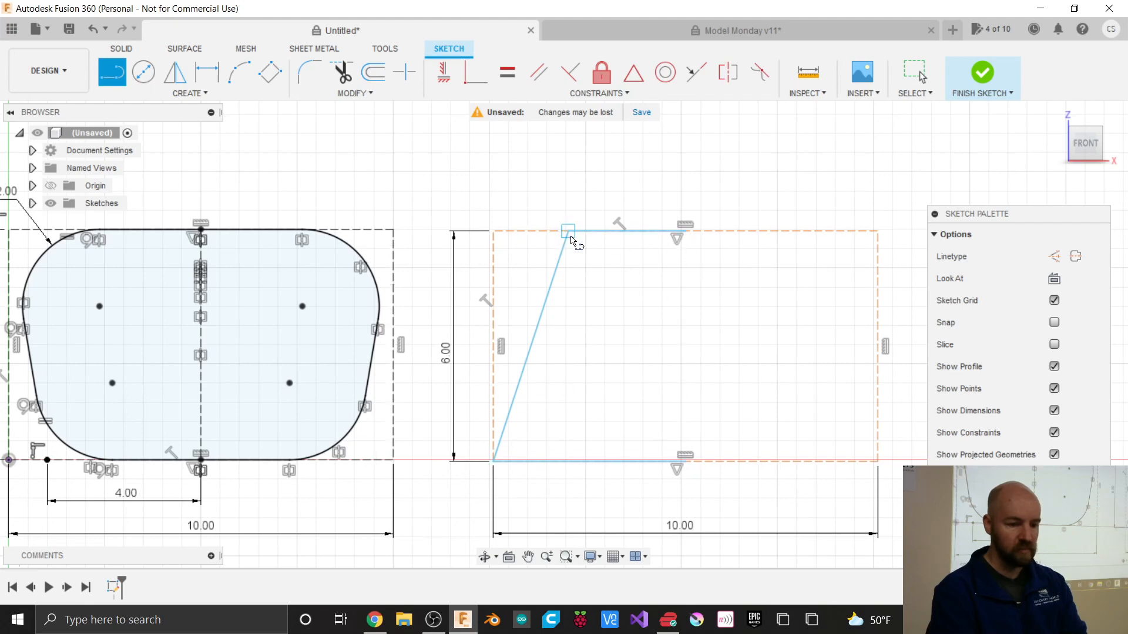
Step: Dimension the distance from the new rectangle's upper-left corner to the slanted line's top end as 2 in
key(d)
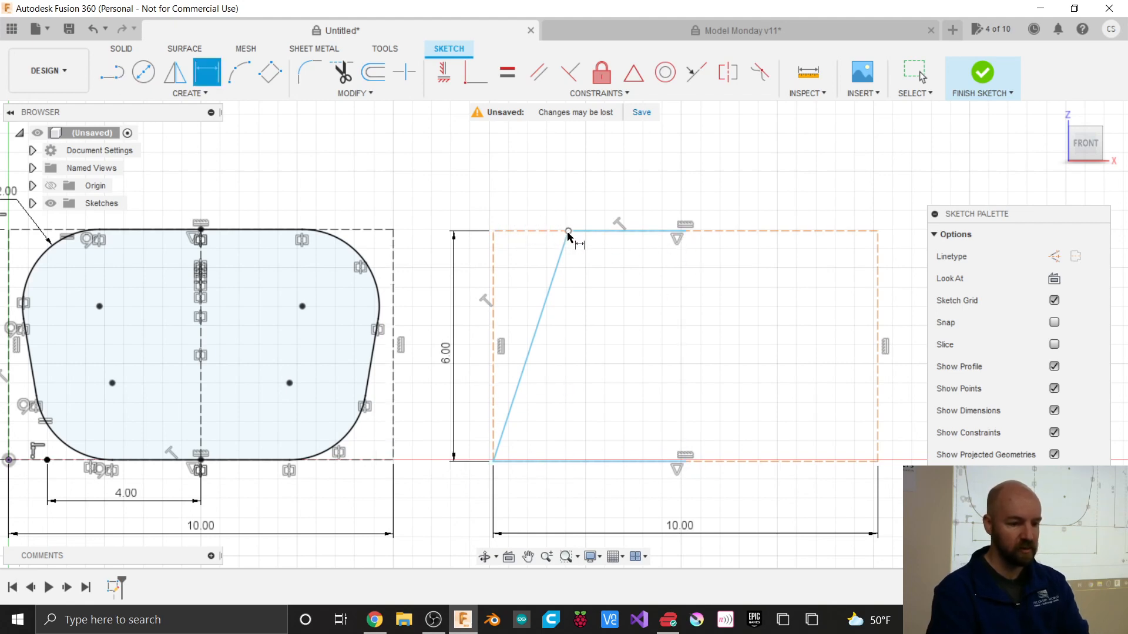
key(Escape)
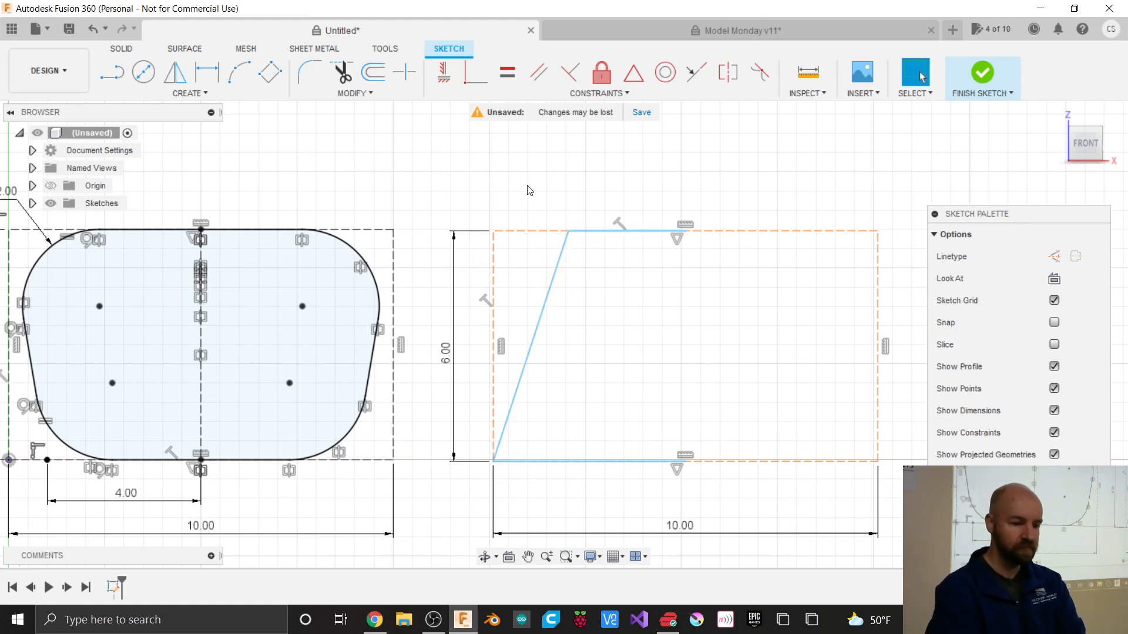
click(192, 94)
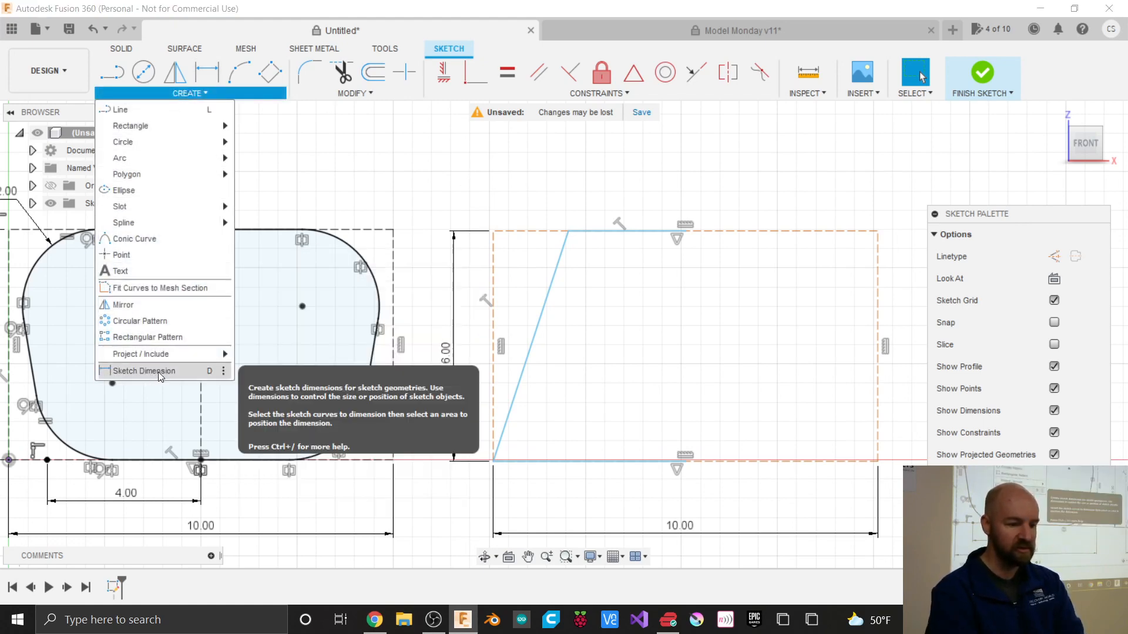
click(143, 371)
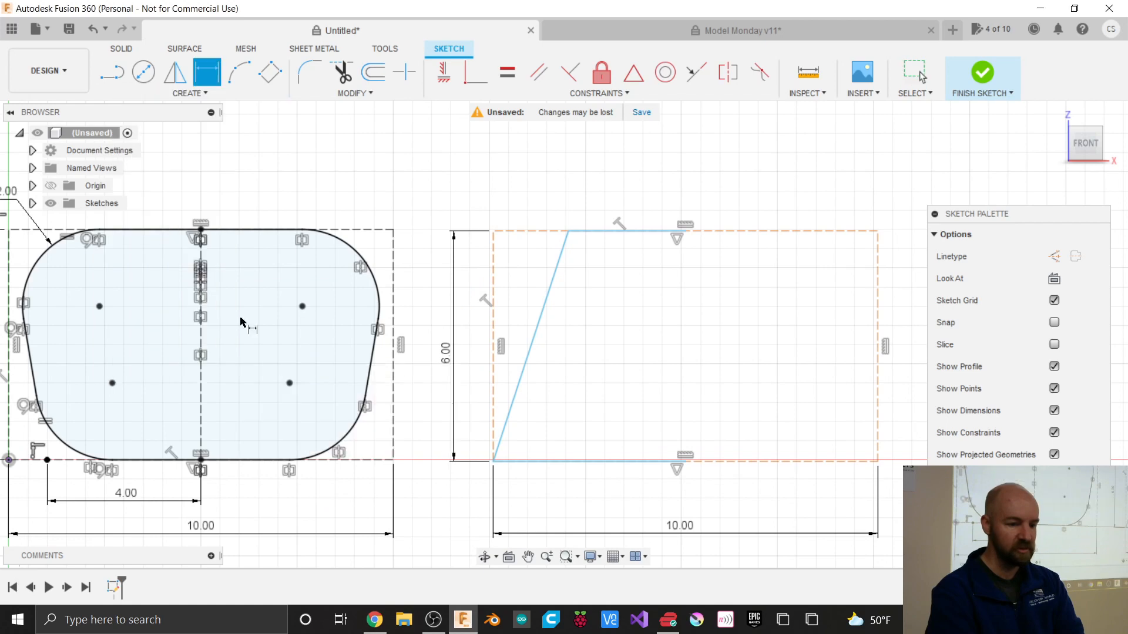
click(493, 231)
click(568, 231)
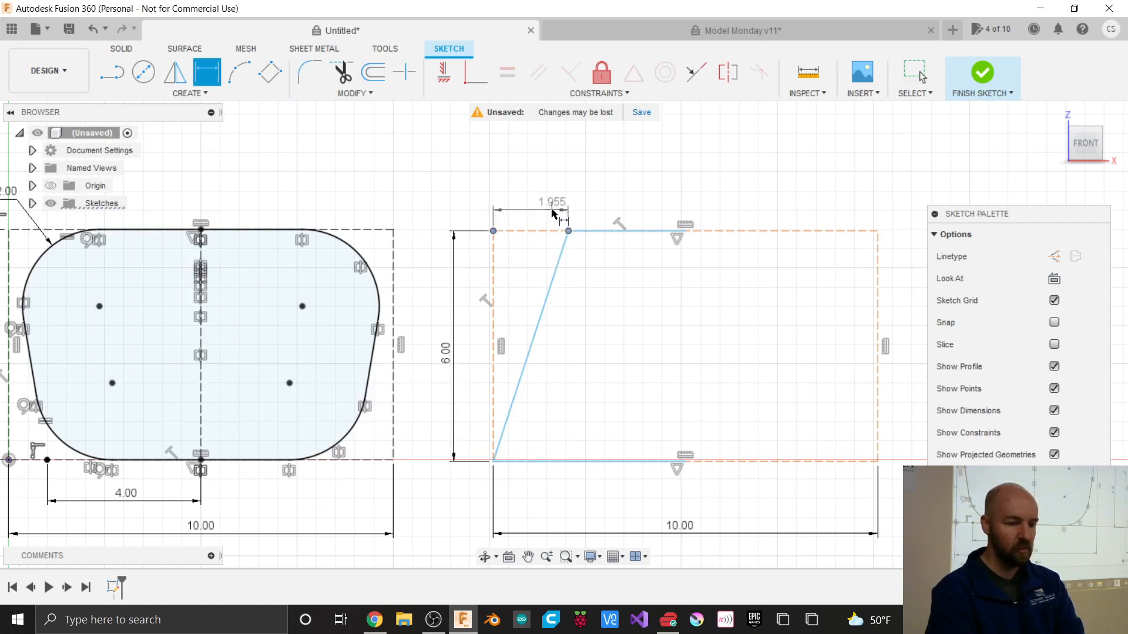
click(552, 189)
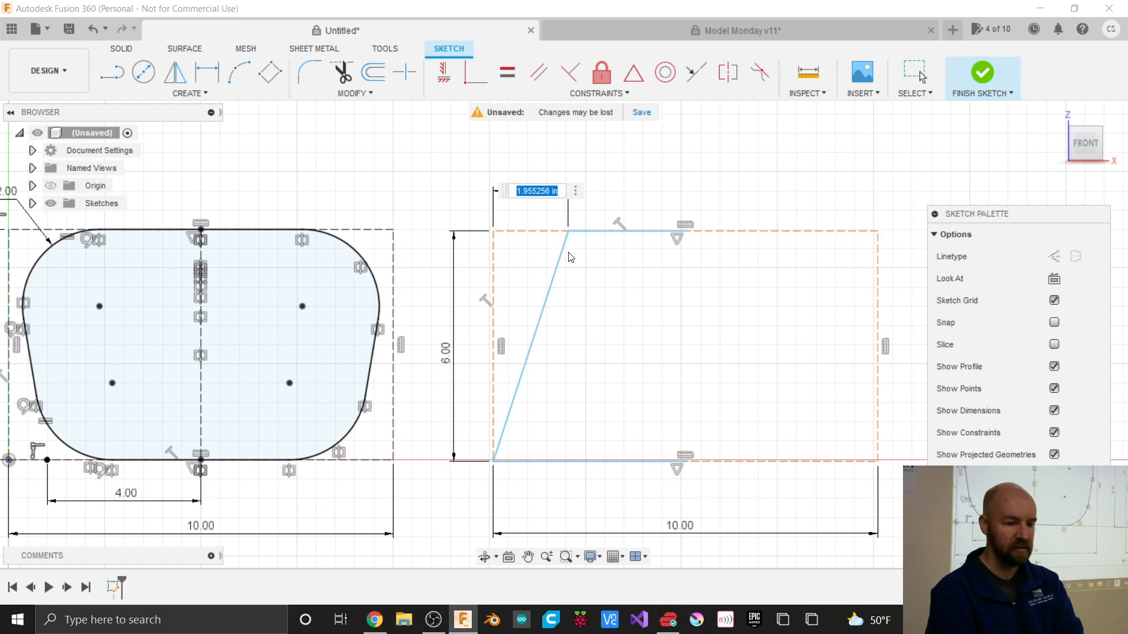
text(2)
key(Return)
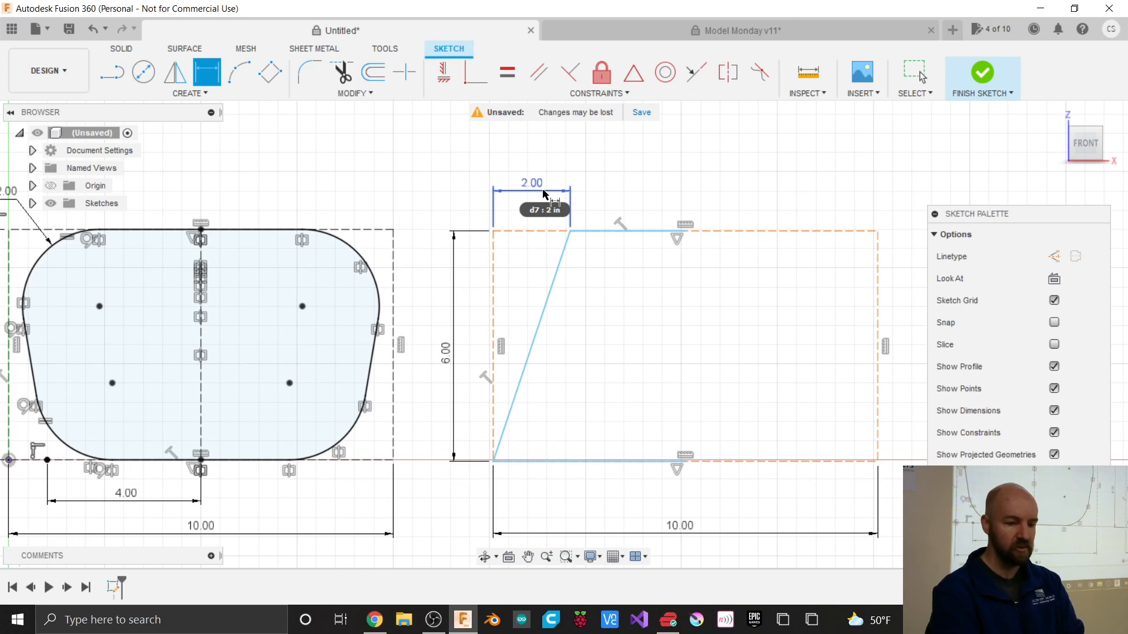
Step: Draw a slanted line from the second construction rectangle's upper-right corner to its bottom edge, about 1.13 in from the lower-right corner
key(l)
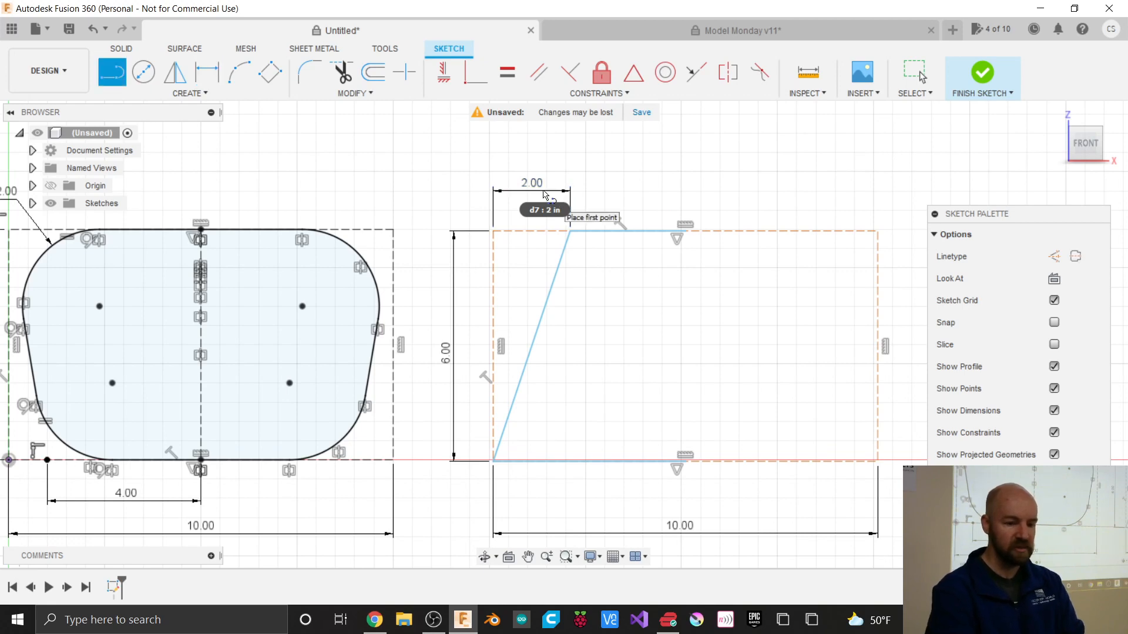
click(877, 232)
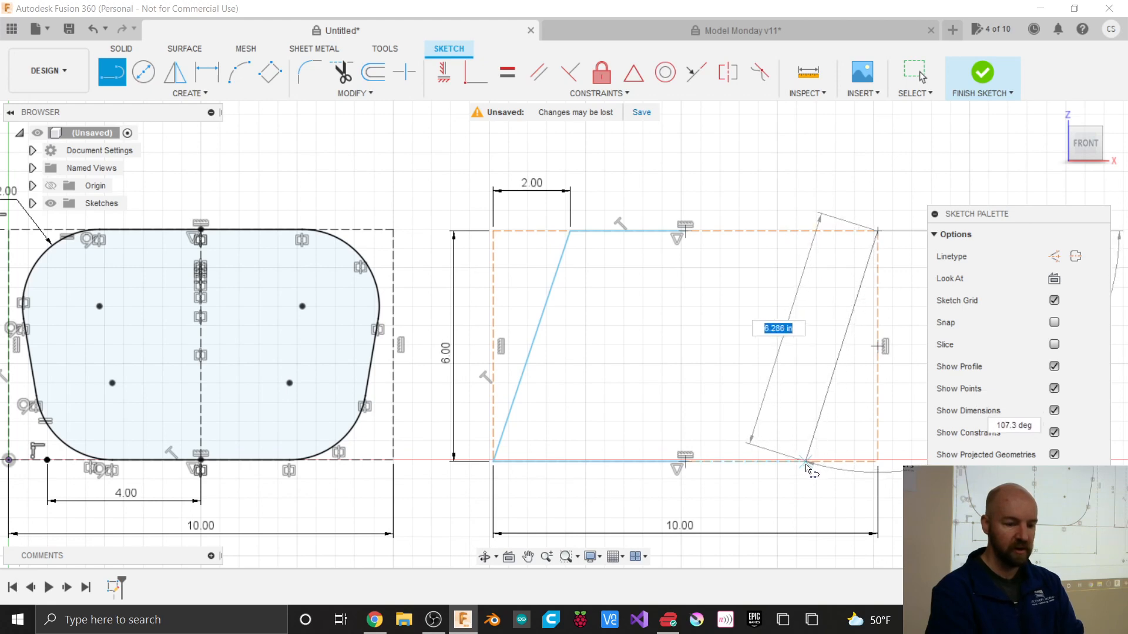
double_click(834, 462)
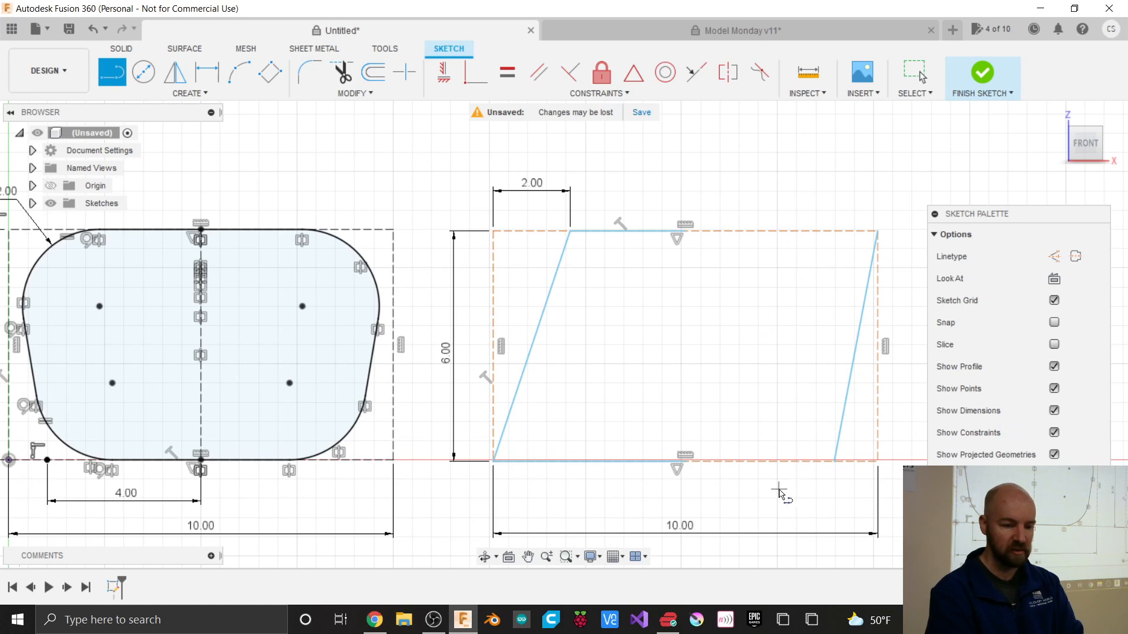
click(349, 130)
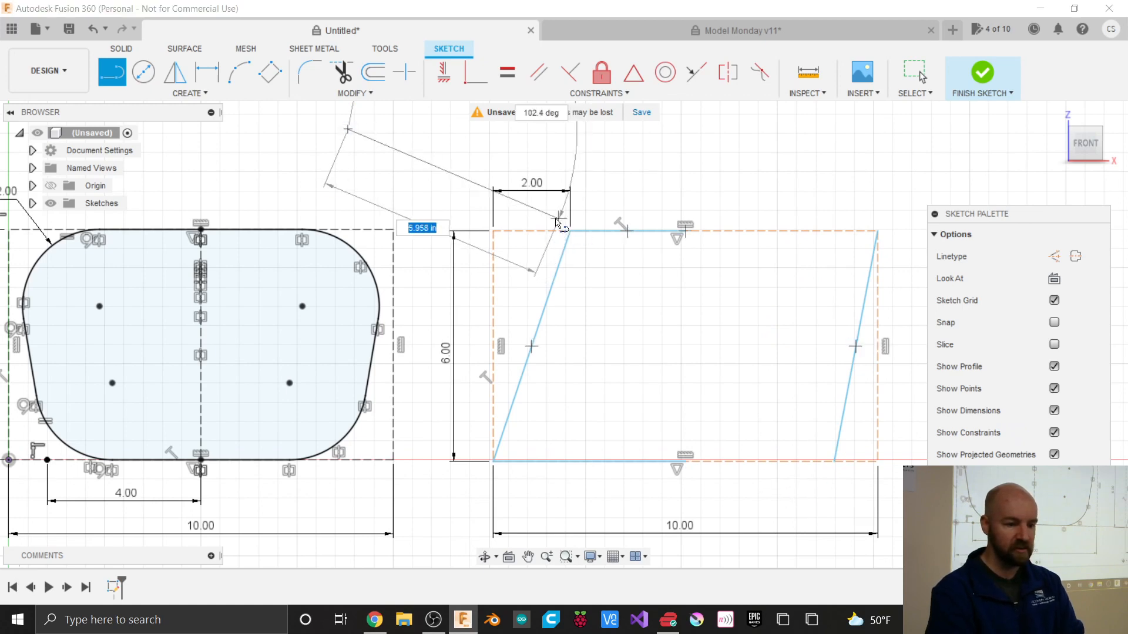
key(Escape)
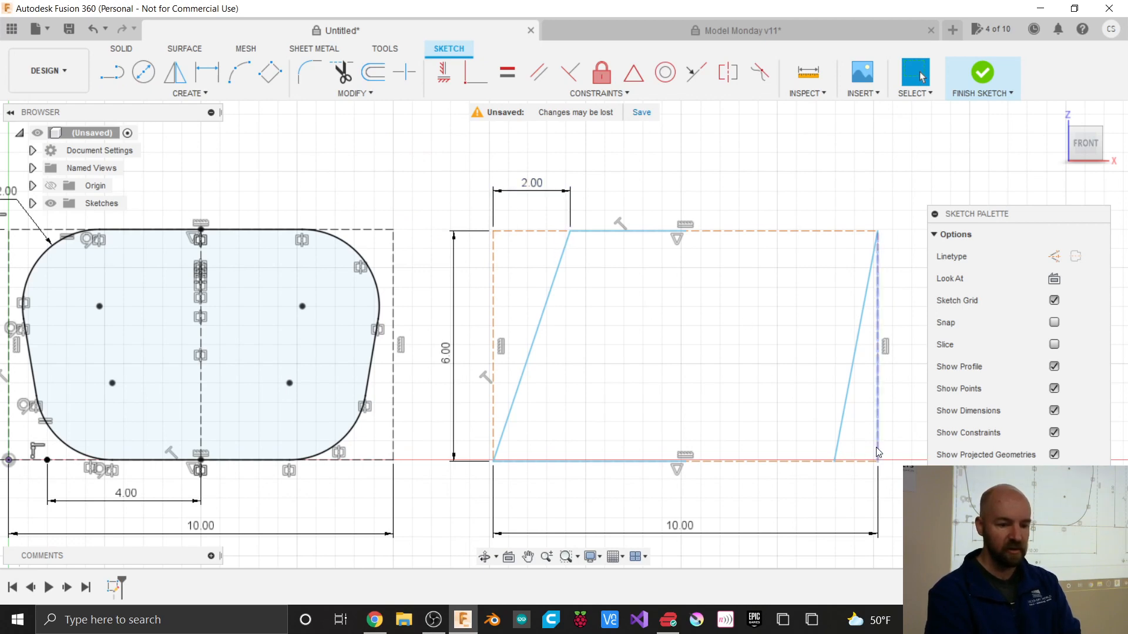
Step: Dimension the distance from the new slanted line's bottom end to the rectangle's lower-right corner as 2 in
scroll(875, 452, up, 1)
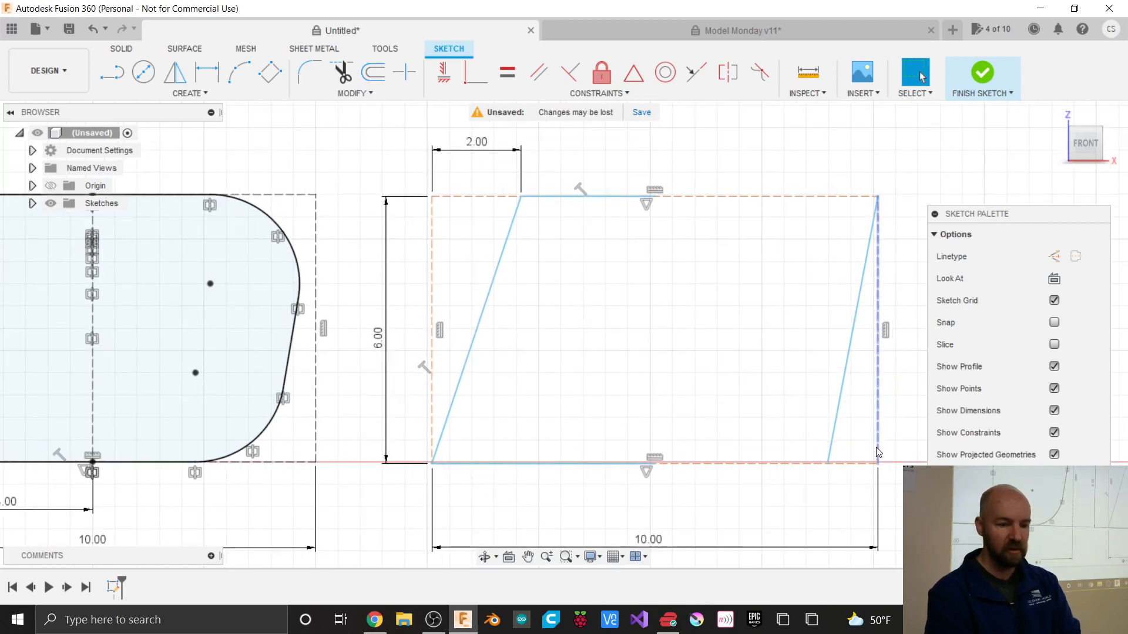
click(189, 92)
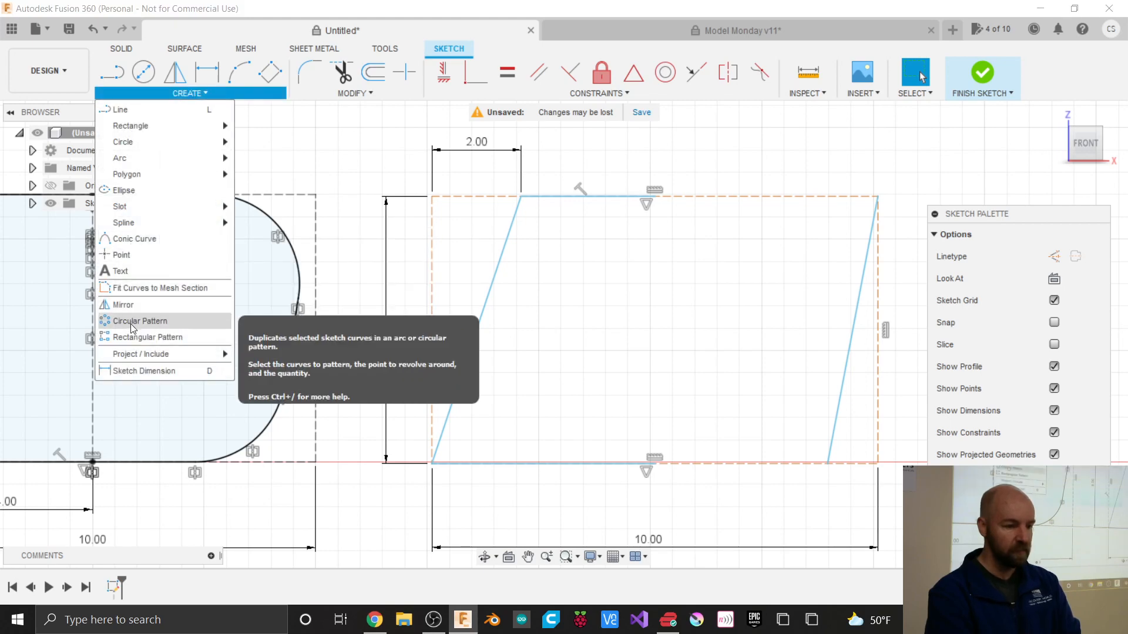
click(141, 371)
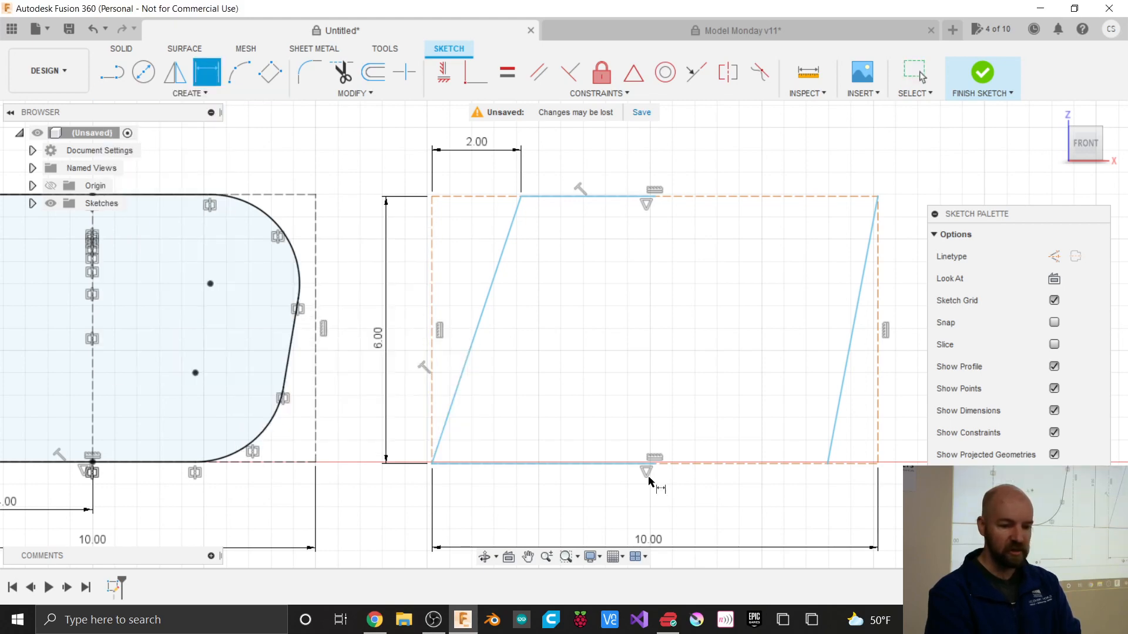
click(827, 464)
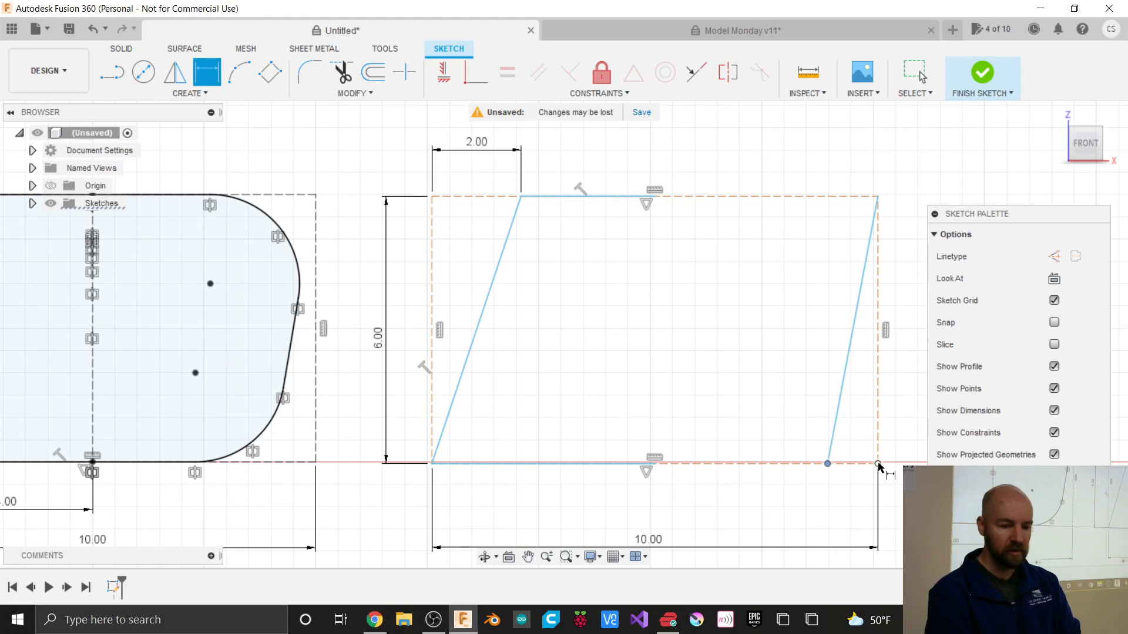
click(878, 464)
click(856, 511)
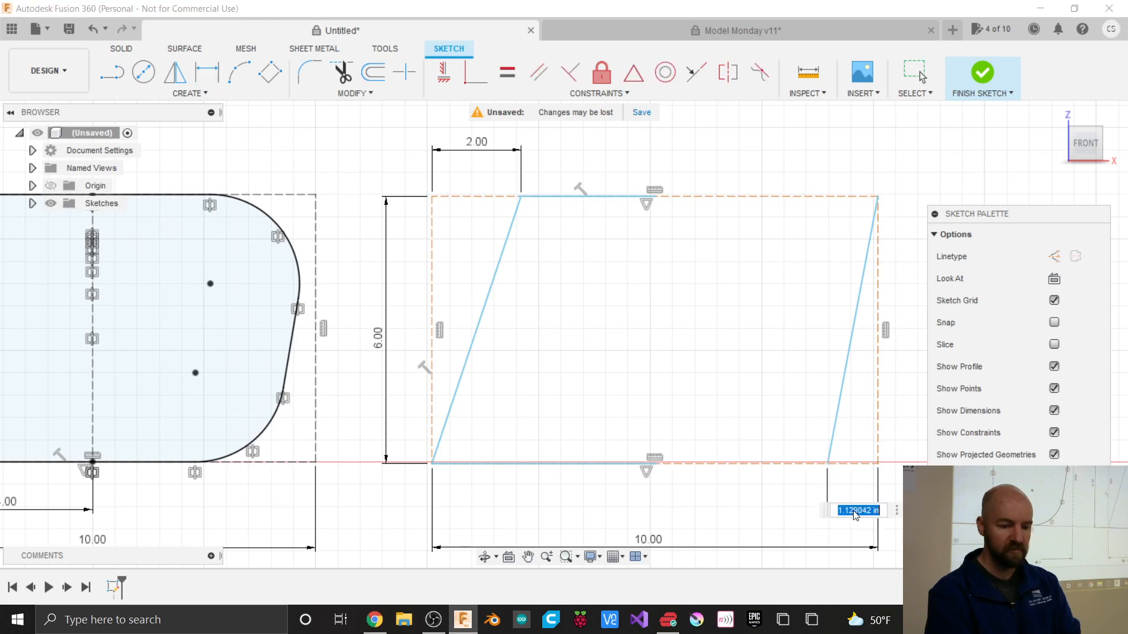
text(2)
key(Return)
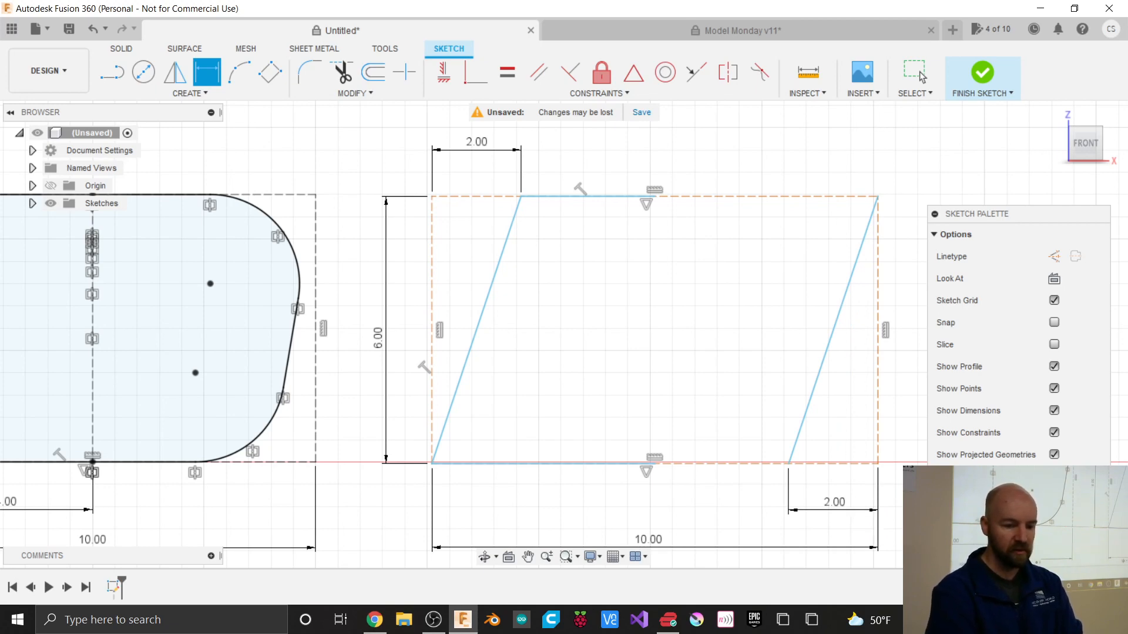
Step: Finish the sketch and reopen Sketch1 for editing
click(982, 72)
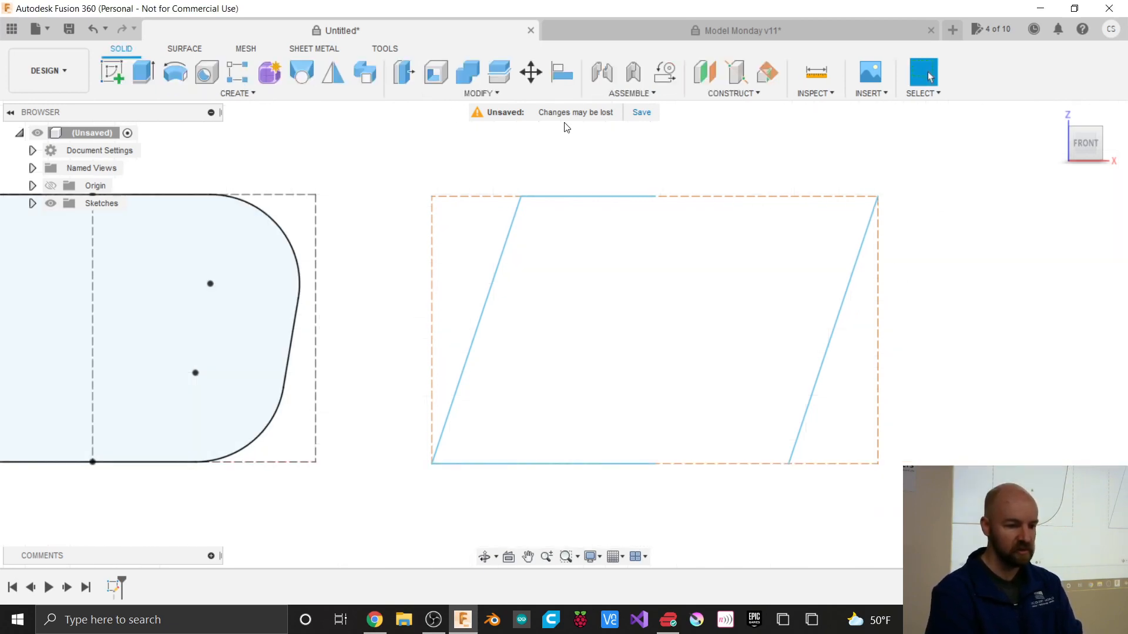
click(32, 203)
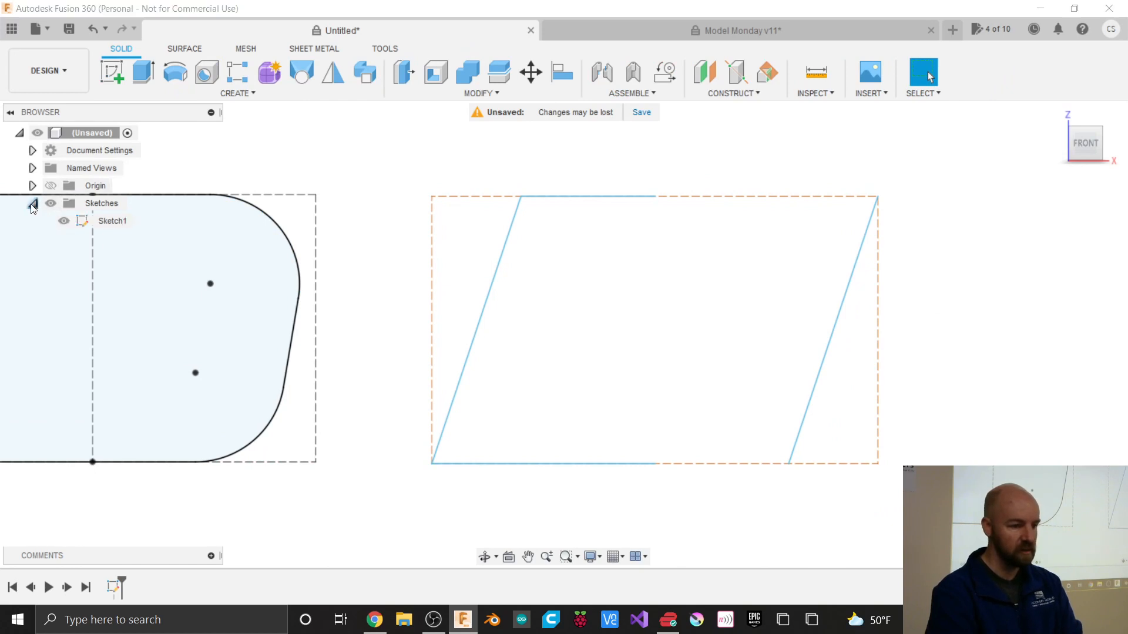
right_click(100, 223)
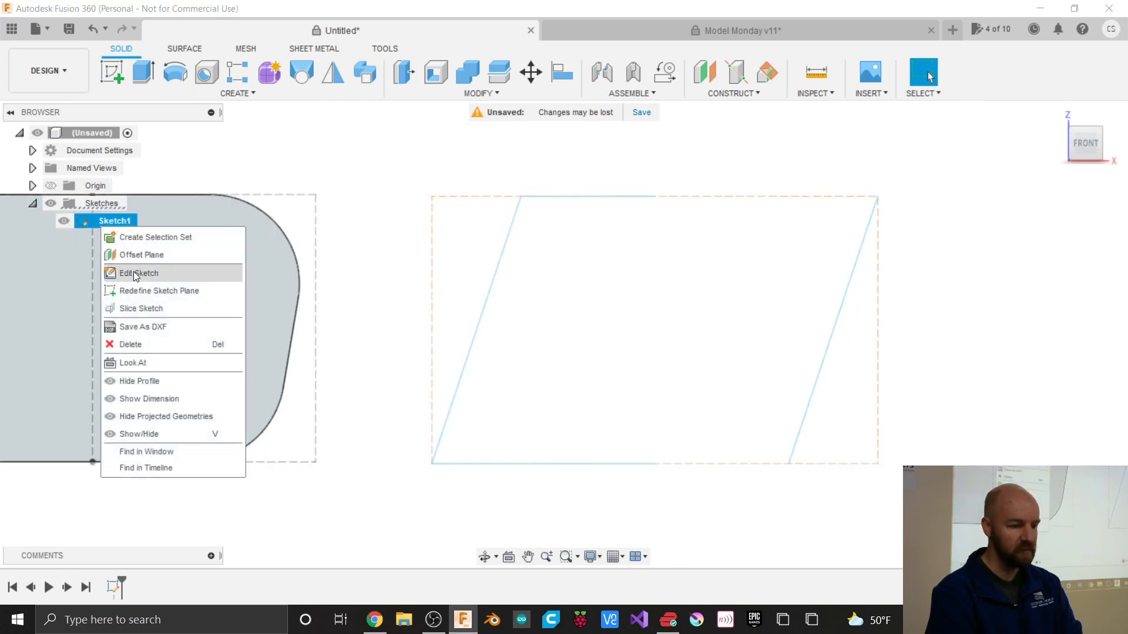
click(135, 273)
Step: Close the slanted profile with lines from the top midpoint to the upper-right corner and from the bottom midpoint to the right slanted line's lower end
key(l)
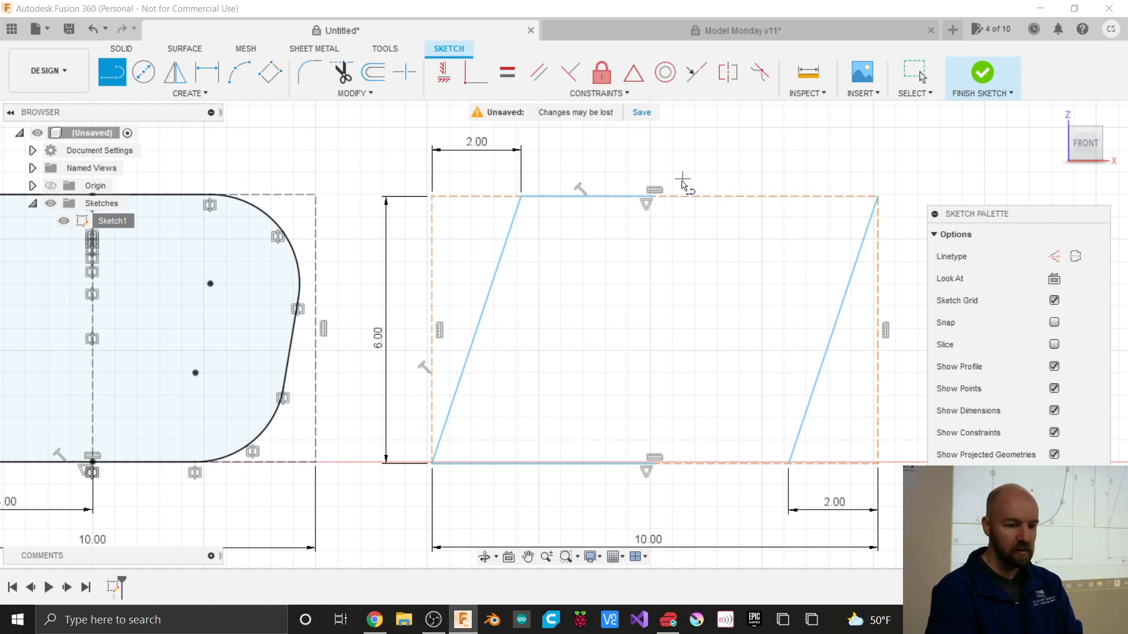
click(655, 197)
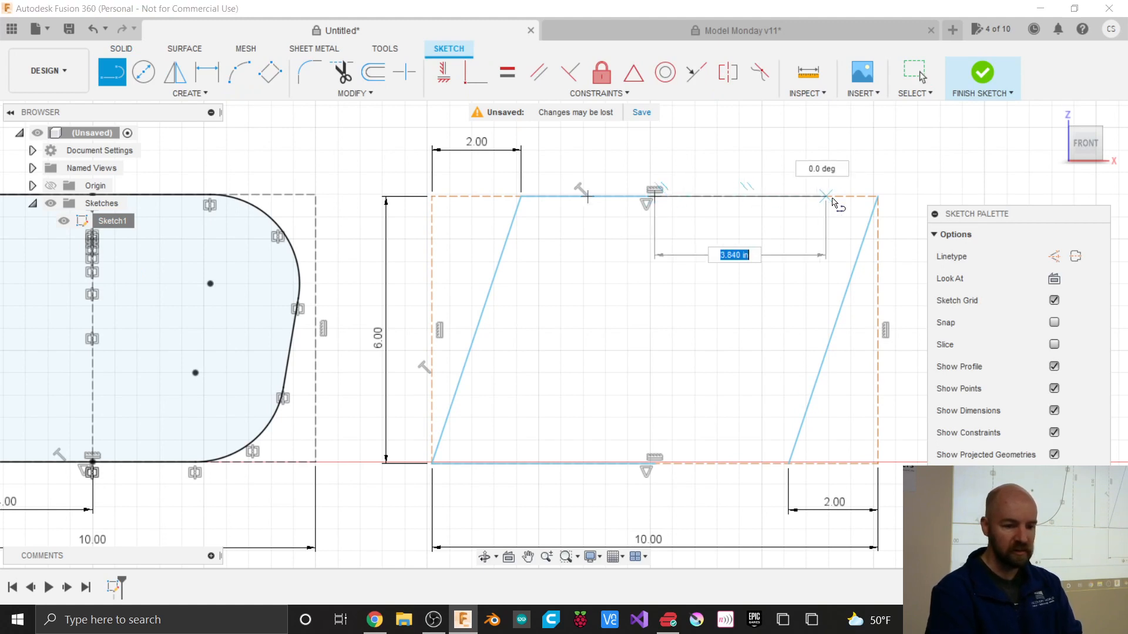
click(876, 197)
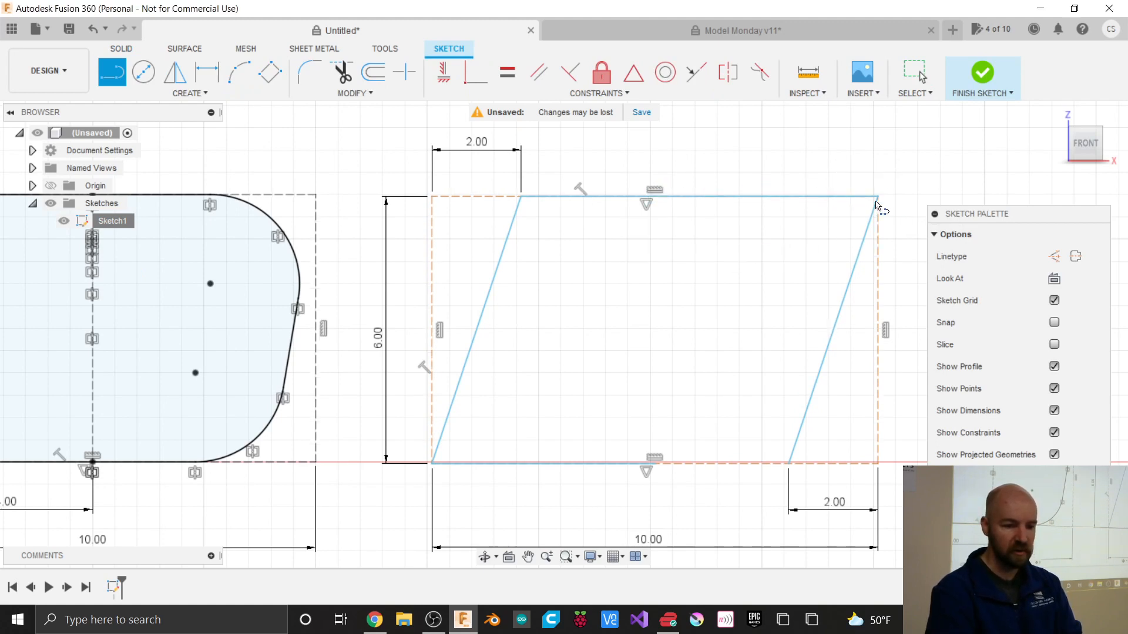
click(655, 463)
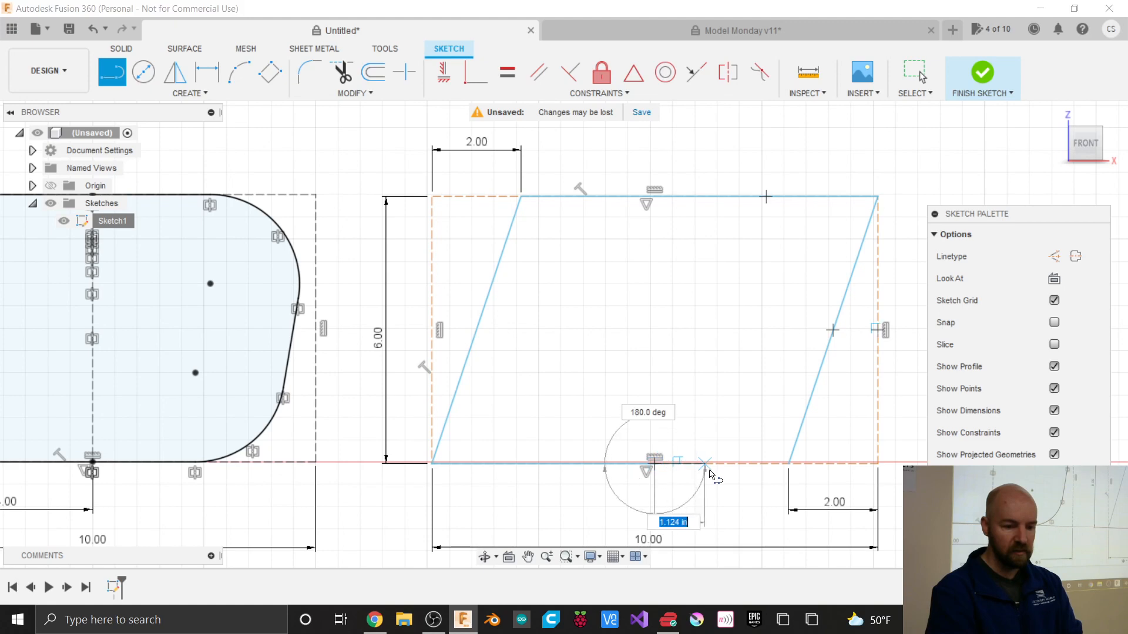
double_click(787, 464)
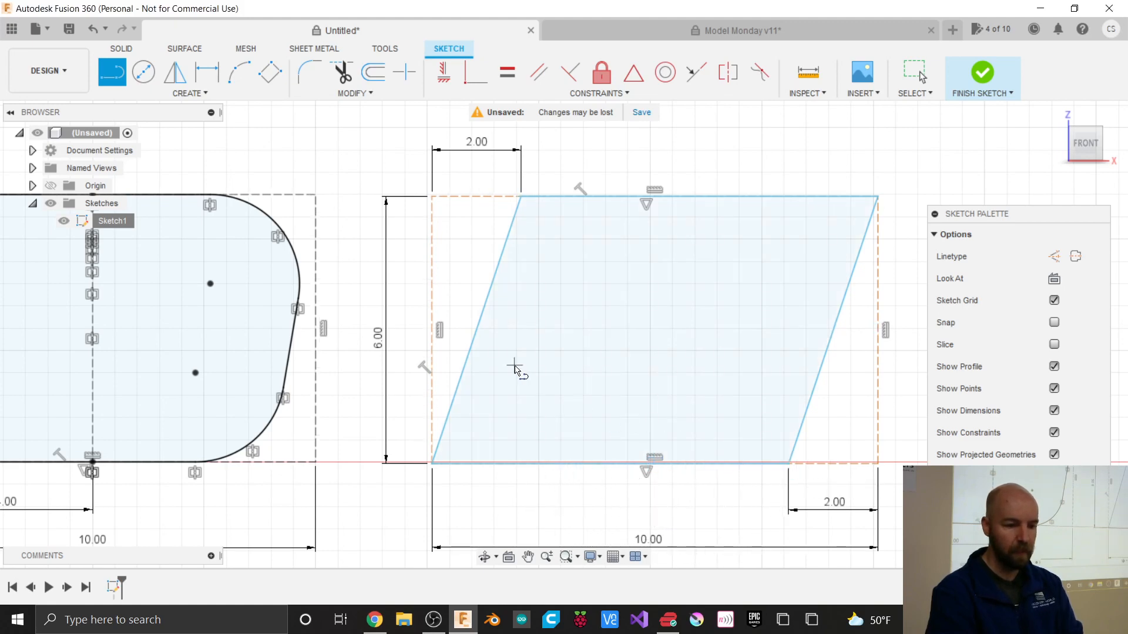
click(310, 72)
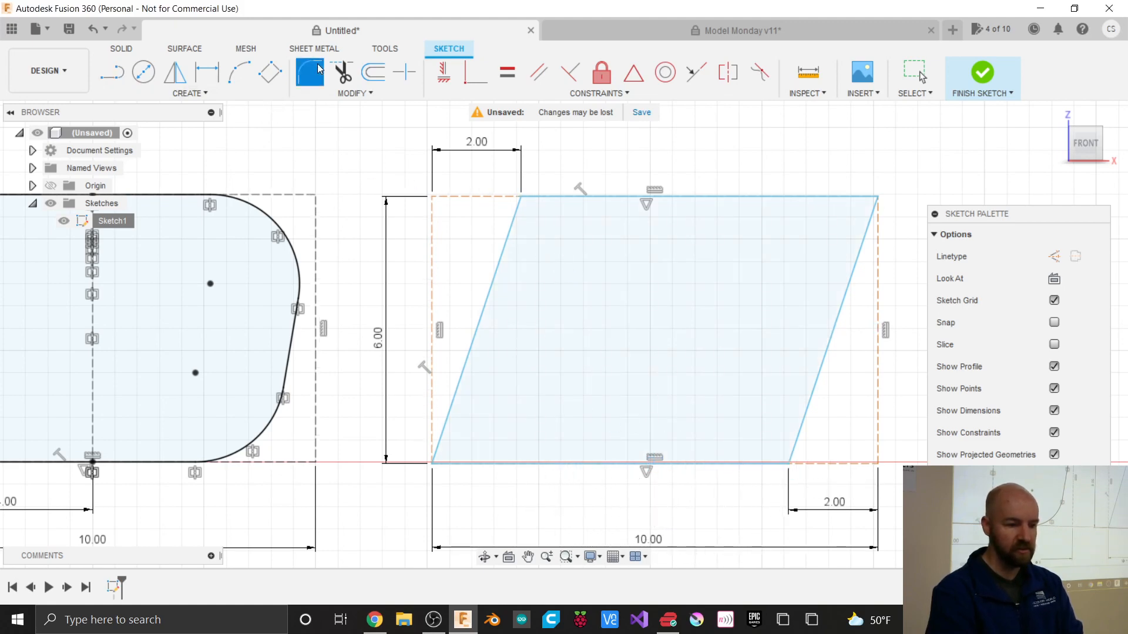
click(508, 242)
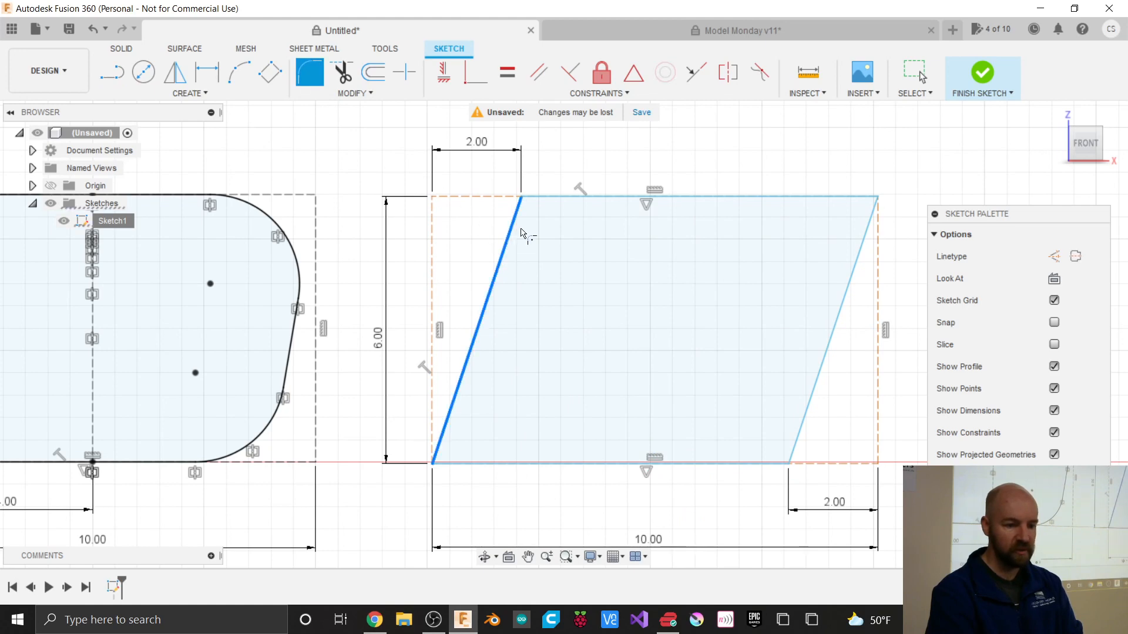
click(559, 198)
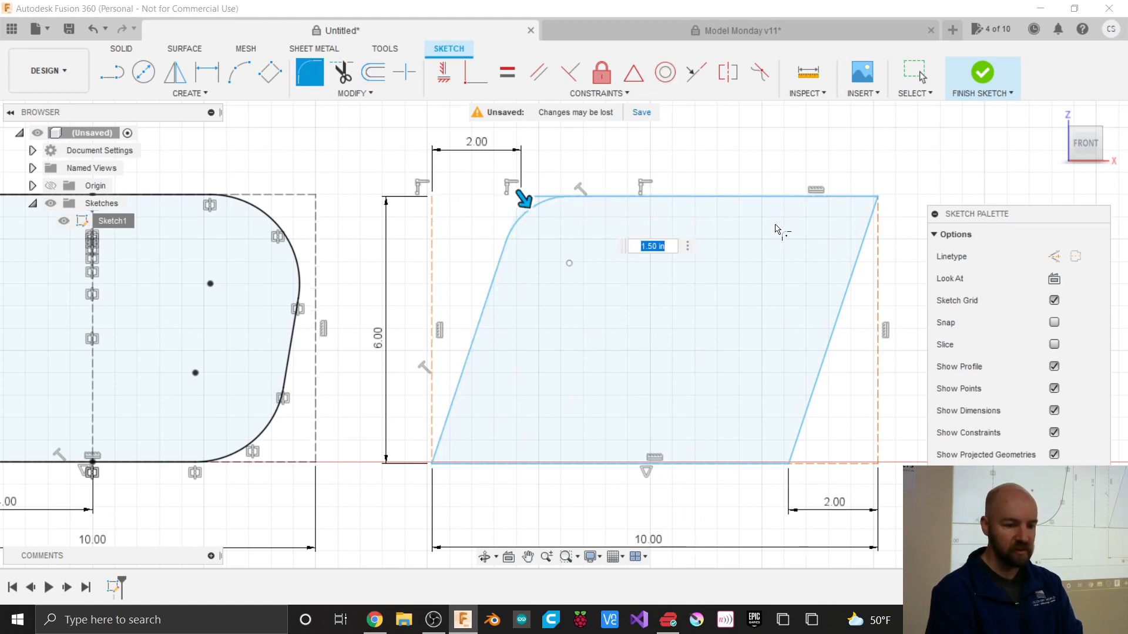
key(Escape)
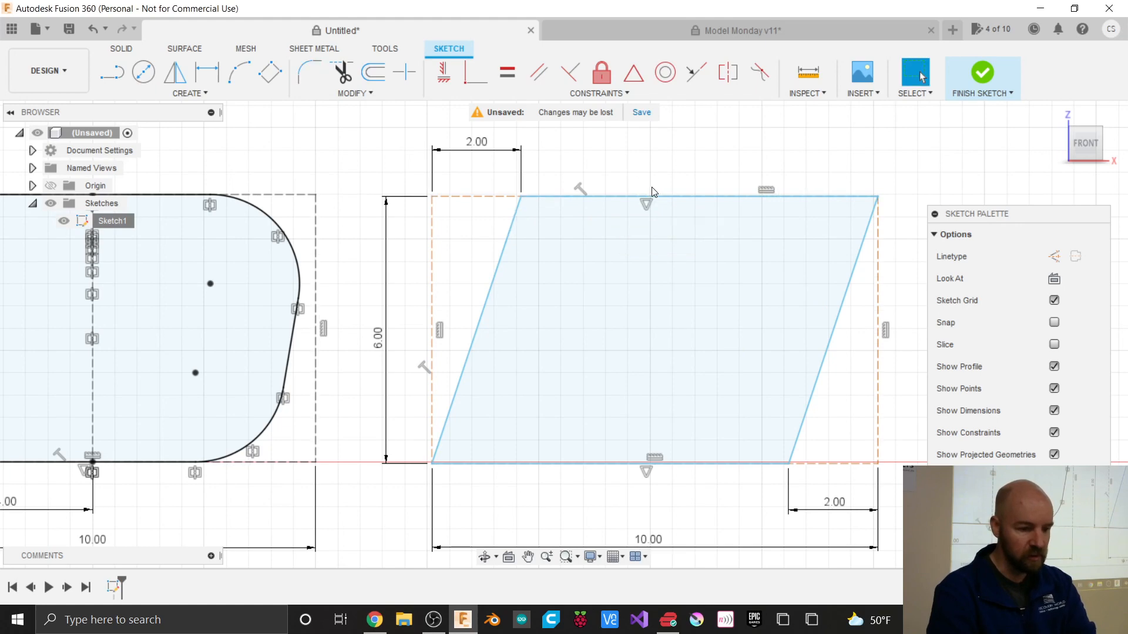
click(310, 75)
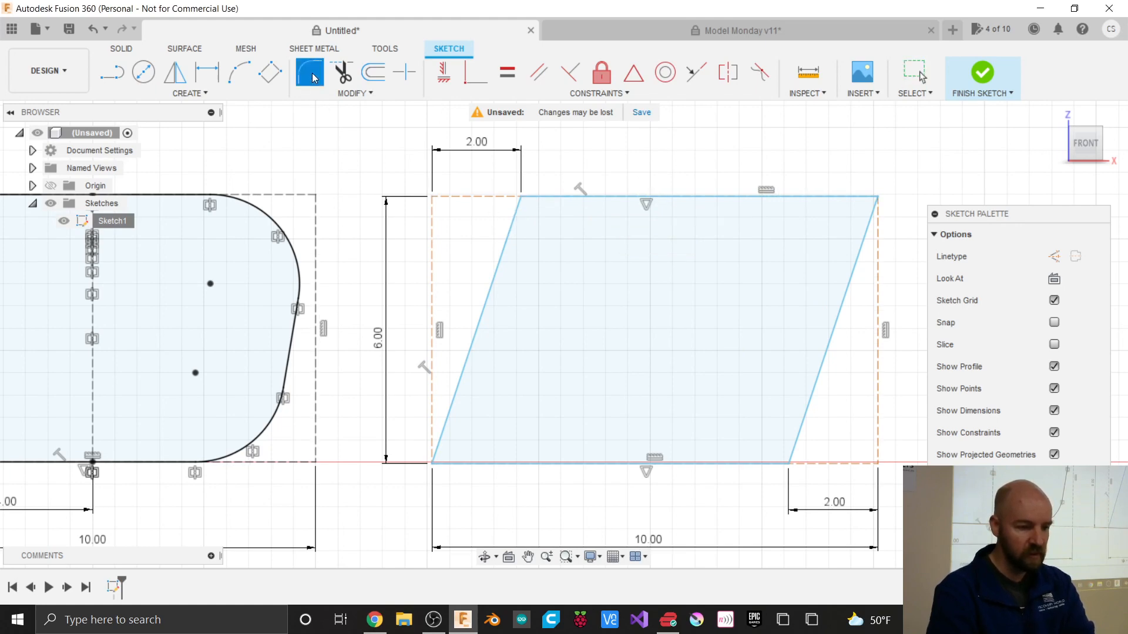
click(505, 198)
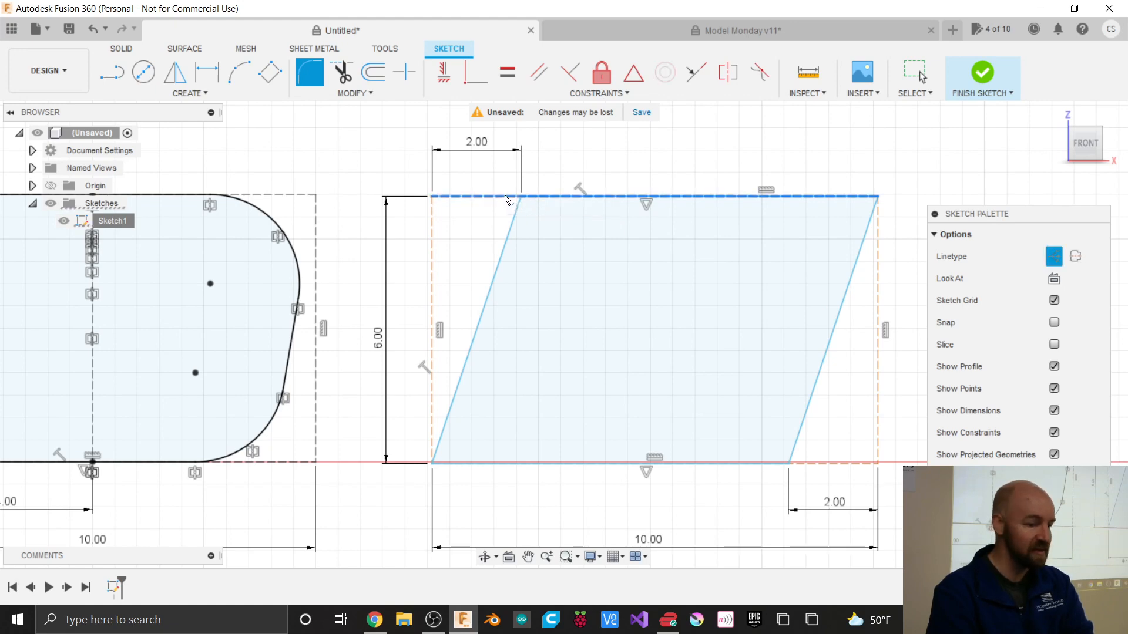
click(509, 233)
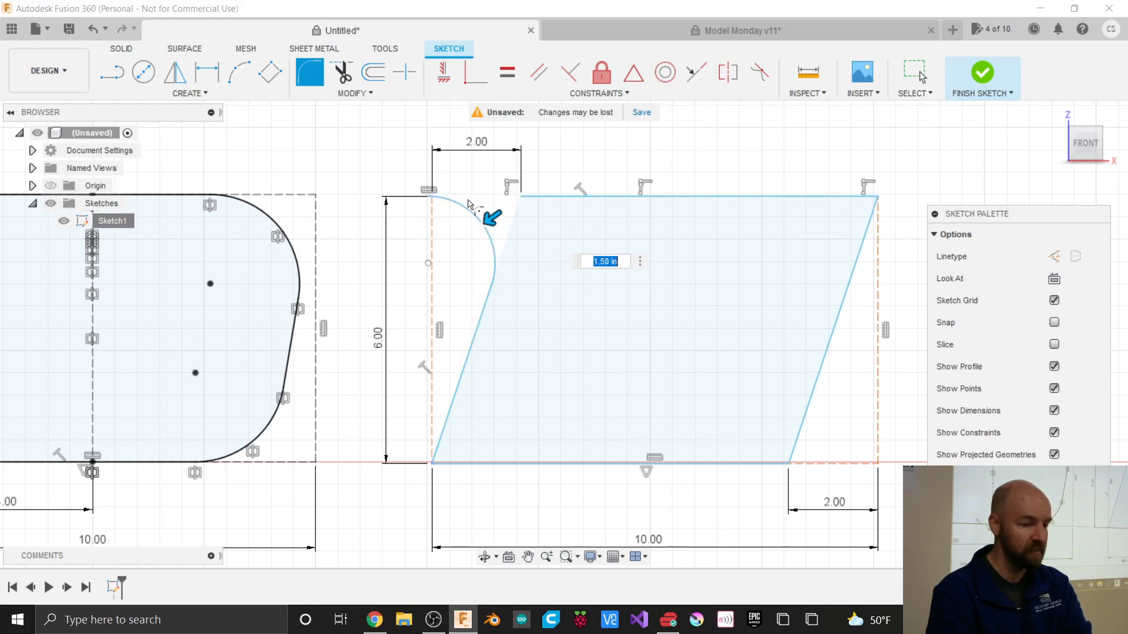
key(Escape)
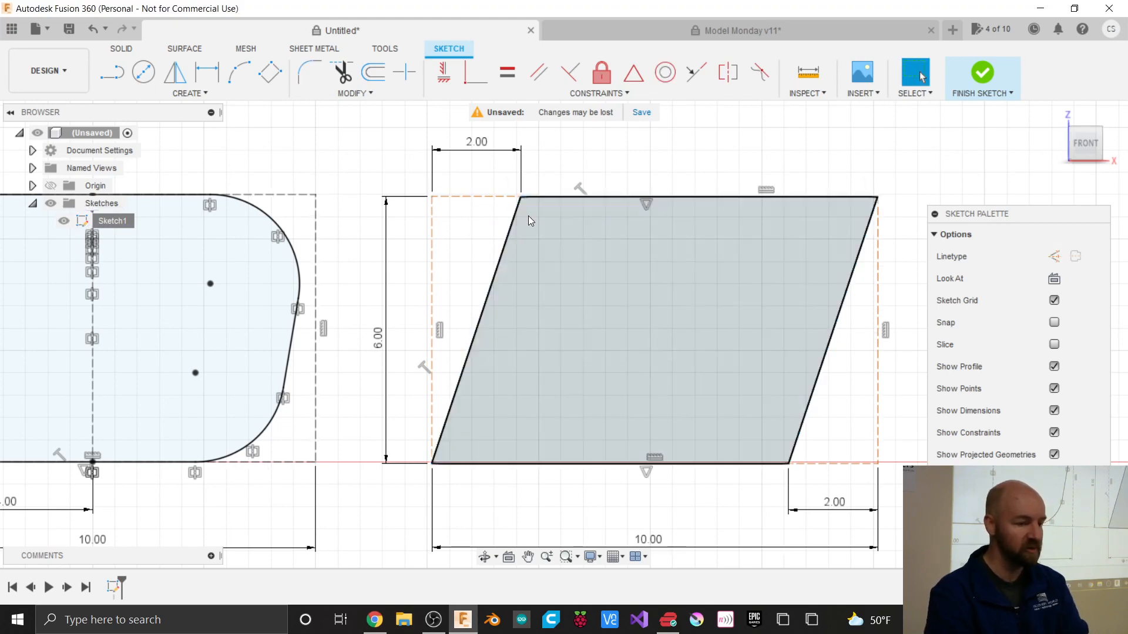
Step: Fillet the slanted profile's upper-left corner with a 2 in radius
click(311, 72)
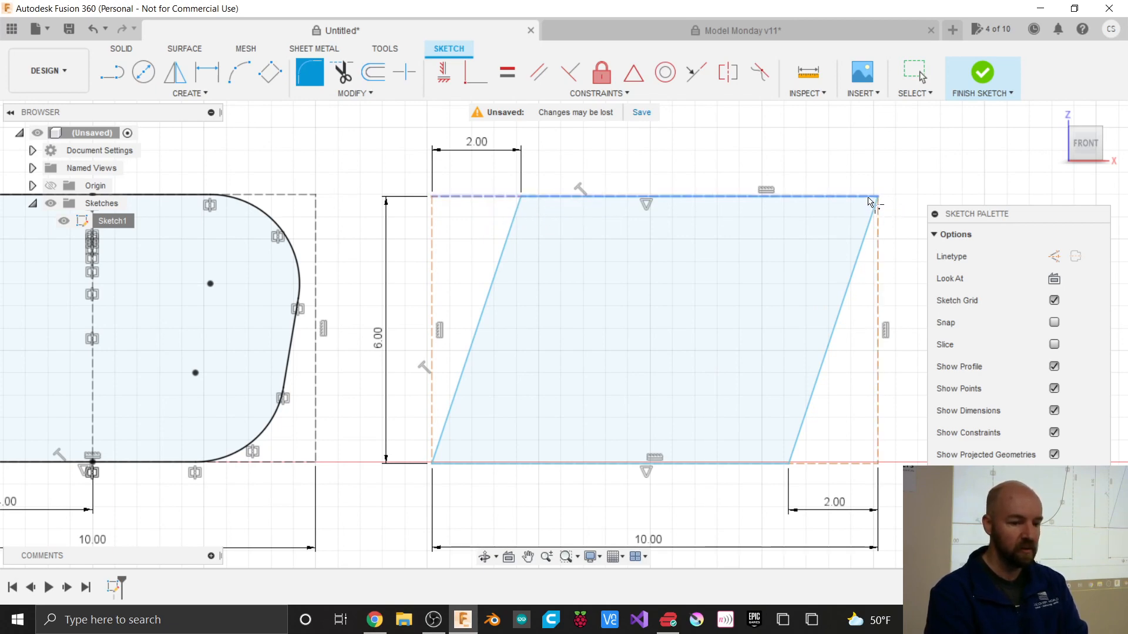
click(524, 201)
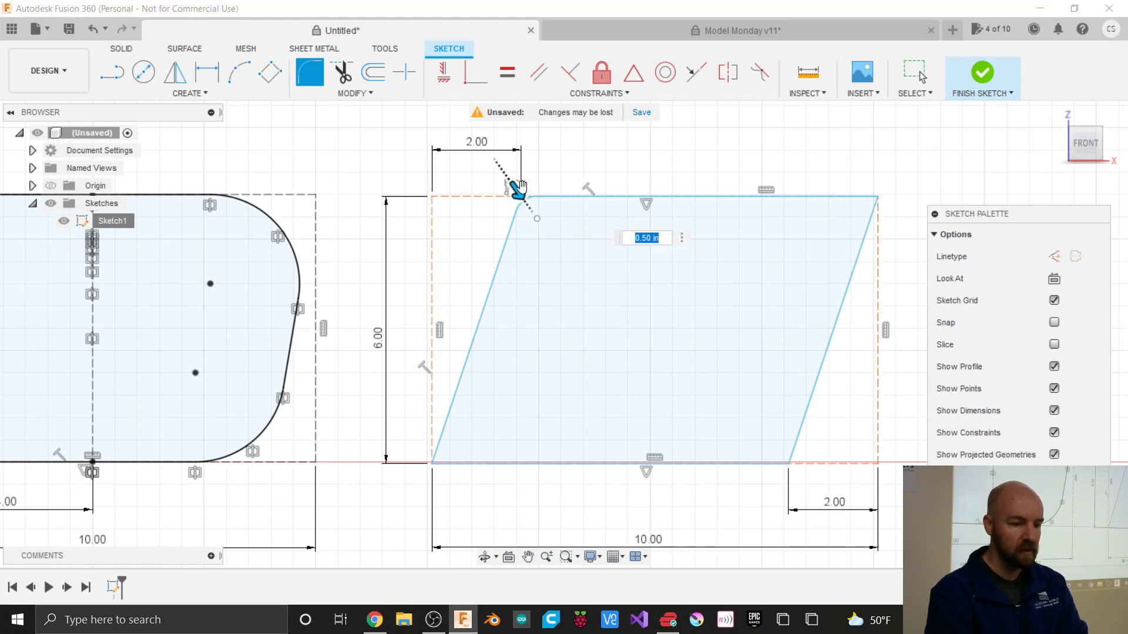
drag(517, 189, 534, 213)
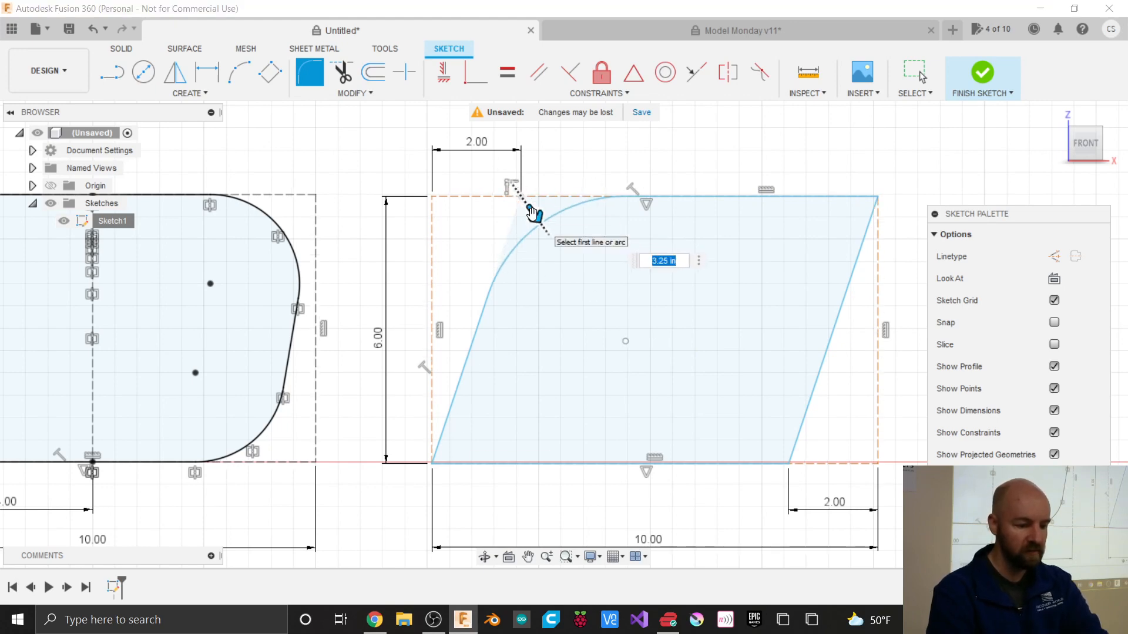
text(2)
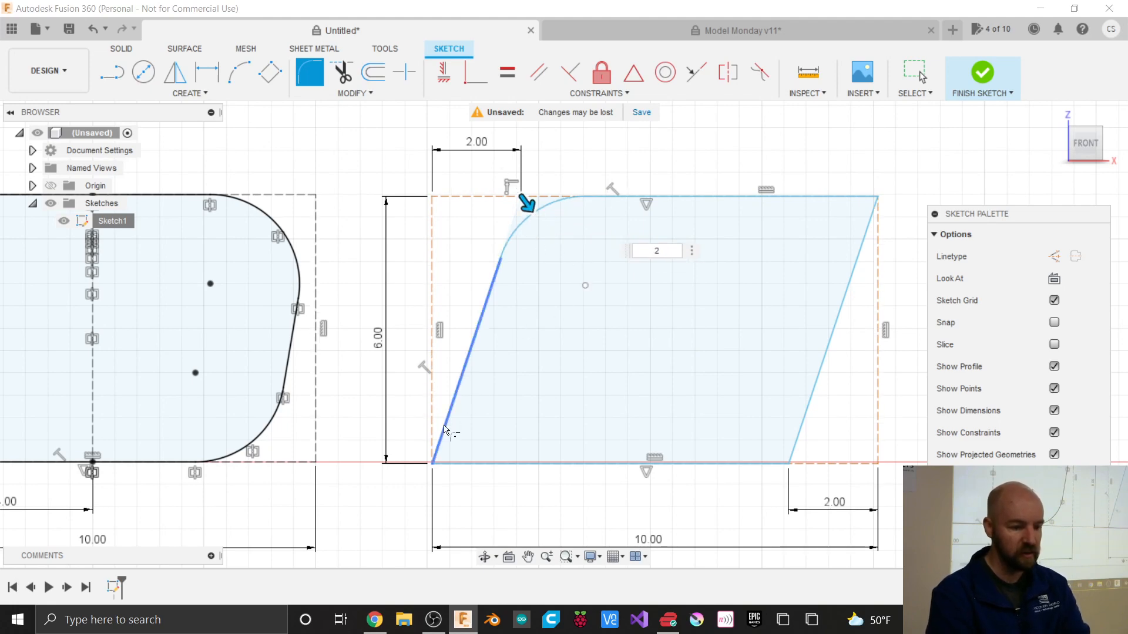
key(Return)
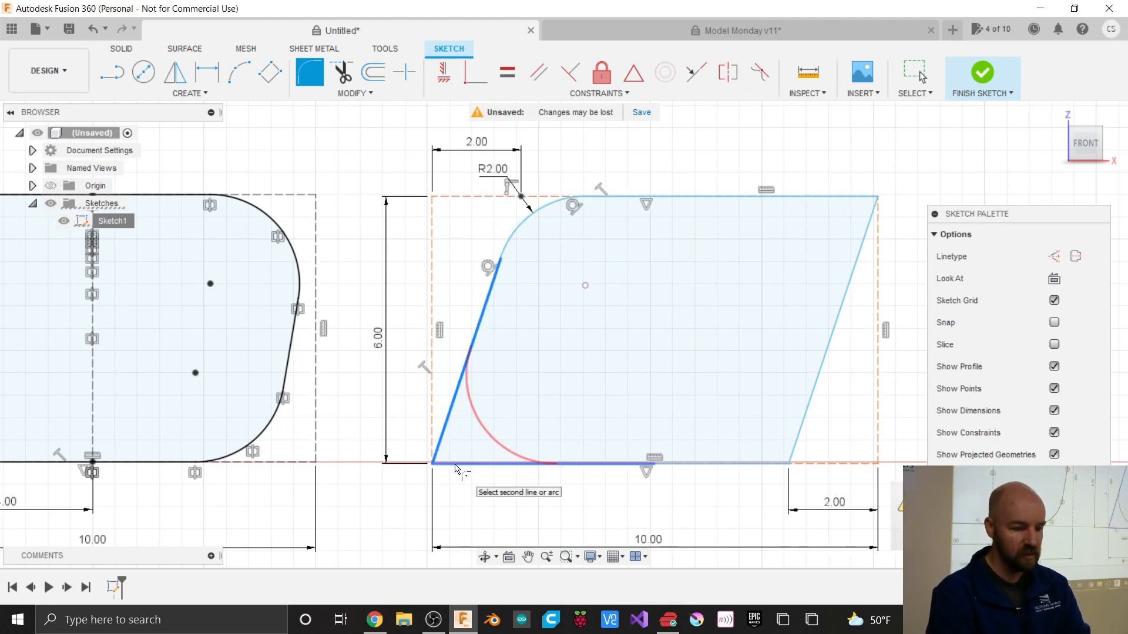
Step: Fillet the slanted profile's lower-left and lower-right corners with a 2 in radius
click(456, 467)
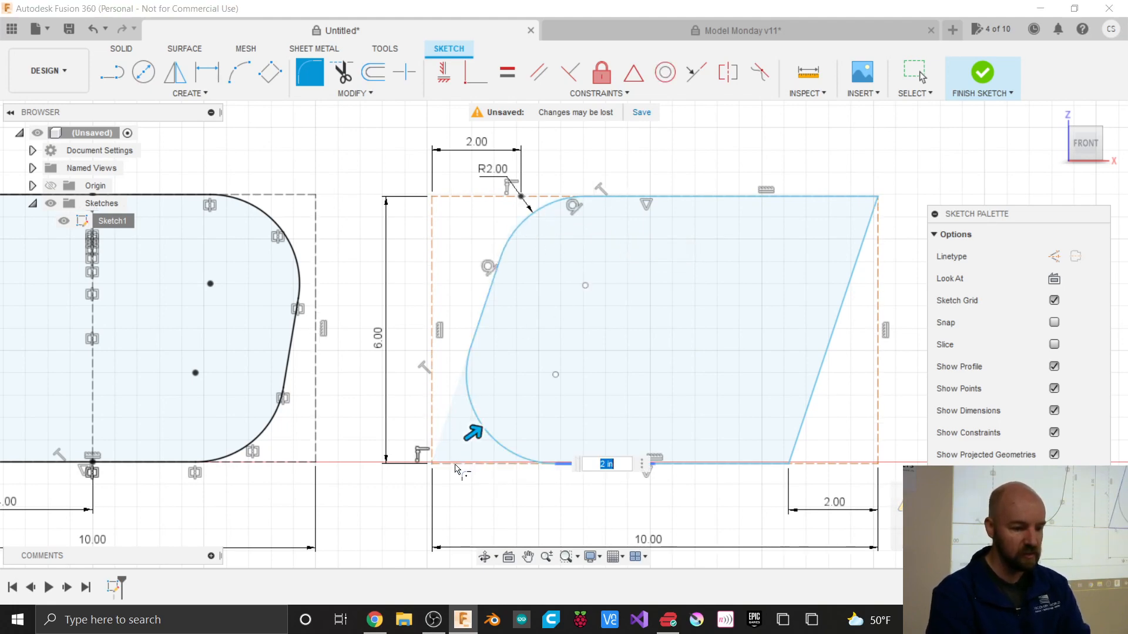
click(746, 467)
click(799, 435)
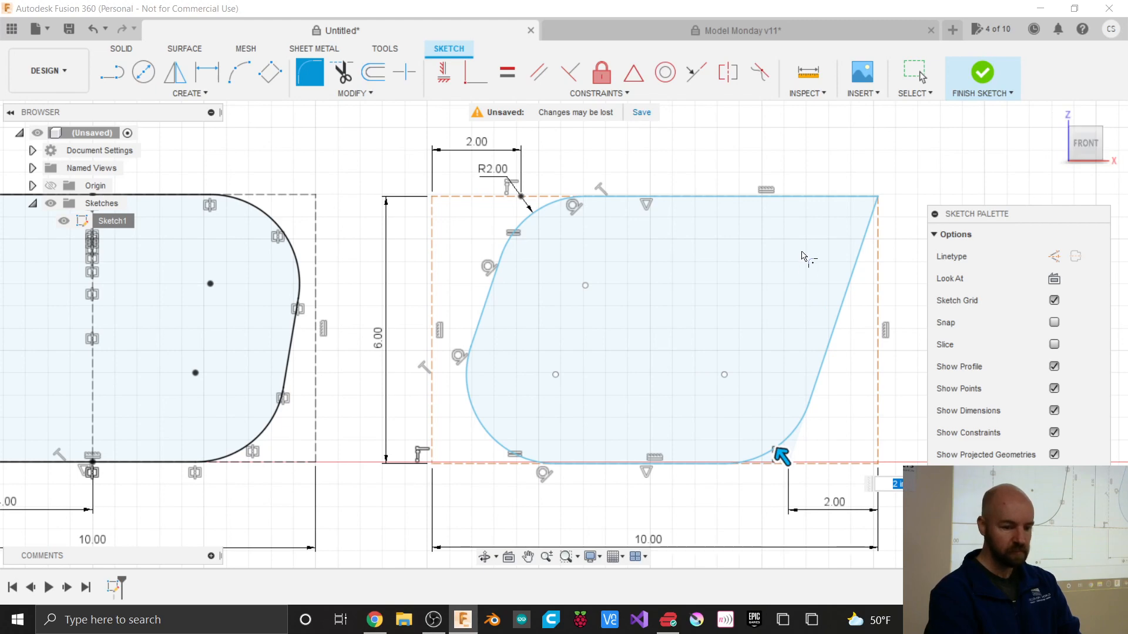
scroll(793, 517, down, 3)
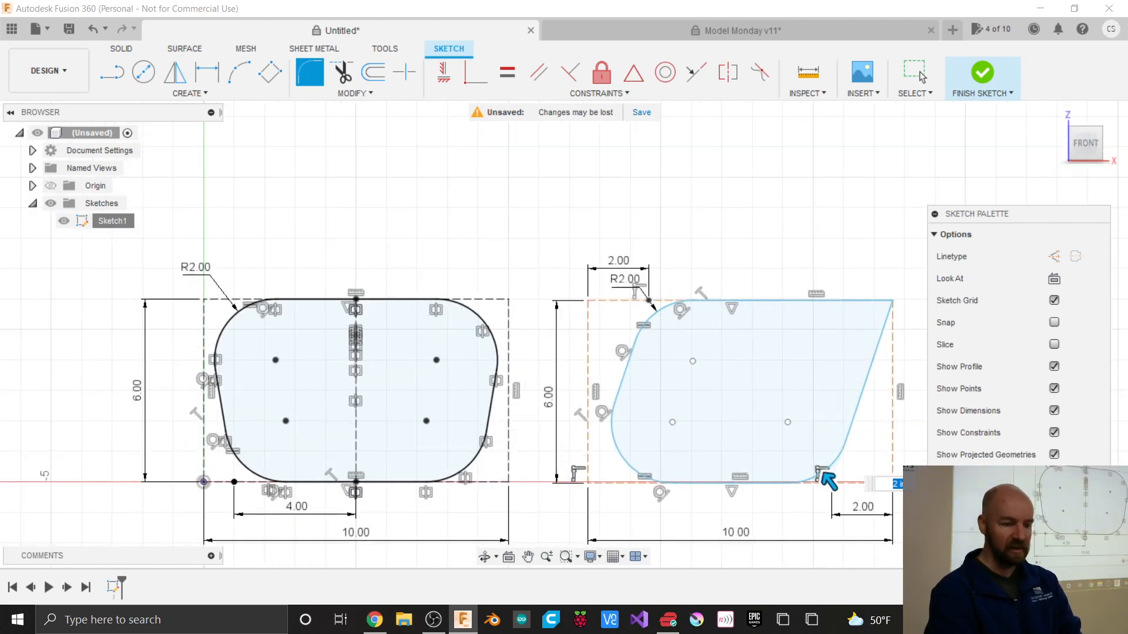
scroll(793, 516, up, 1)
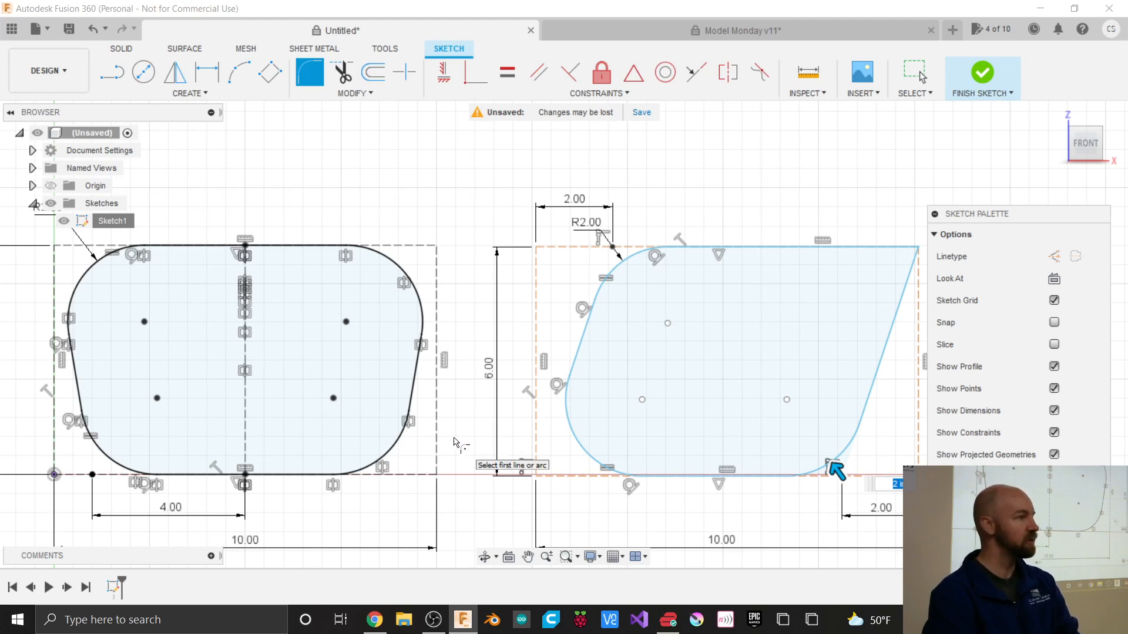
scroll(461, 448, down, 2)
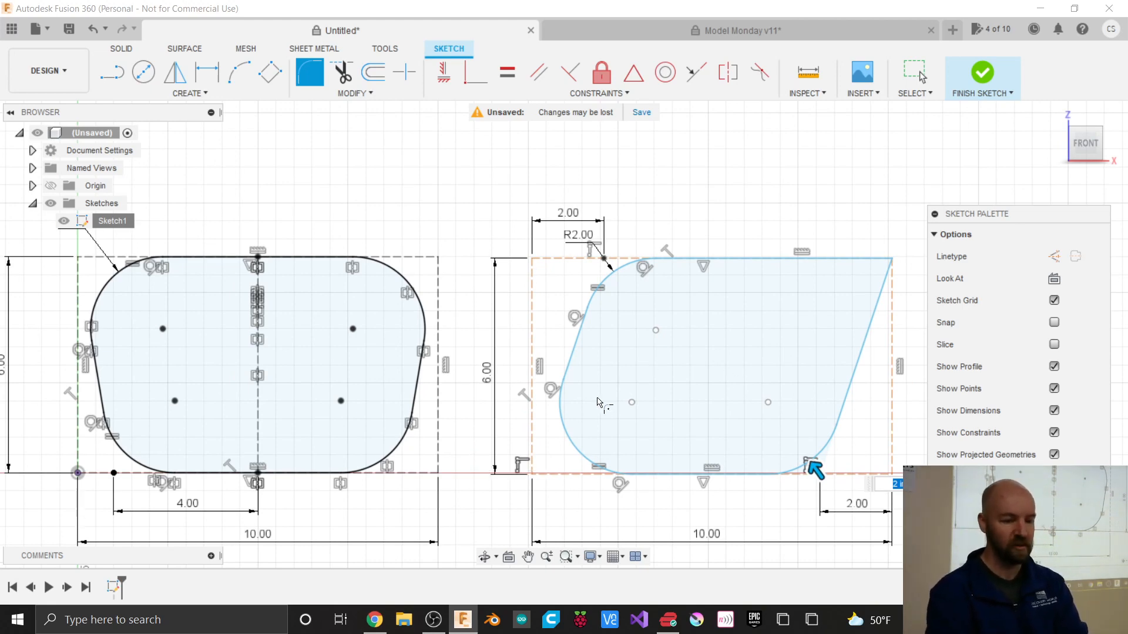
scroll(247, 456, down, 3)
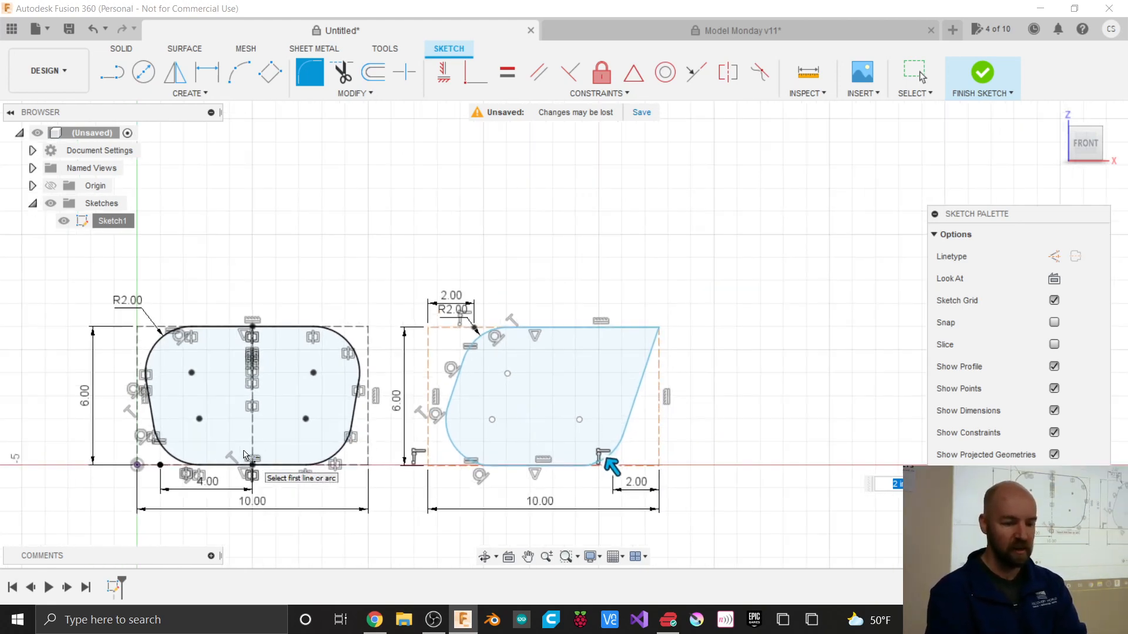
key(Return)
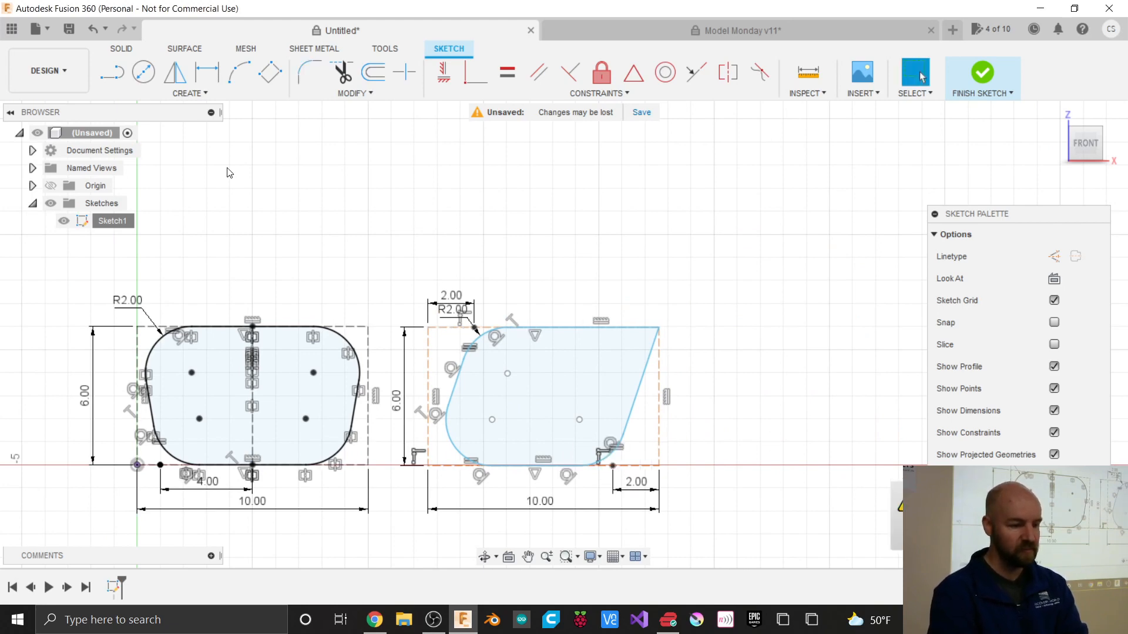
Step: Try a solid-line 10 by 6 in two-point rectangle on the horizontal axis, right of the slanted profile, and undo it
click(214, 94)
mouse_move(164, 126)
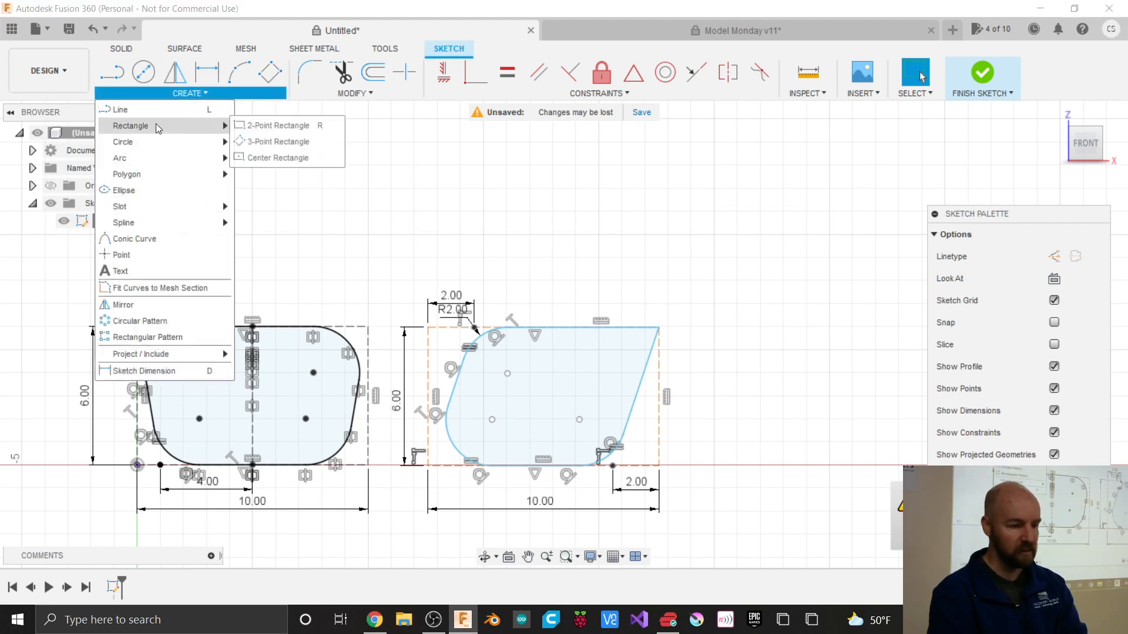
click(267, 126)
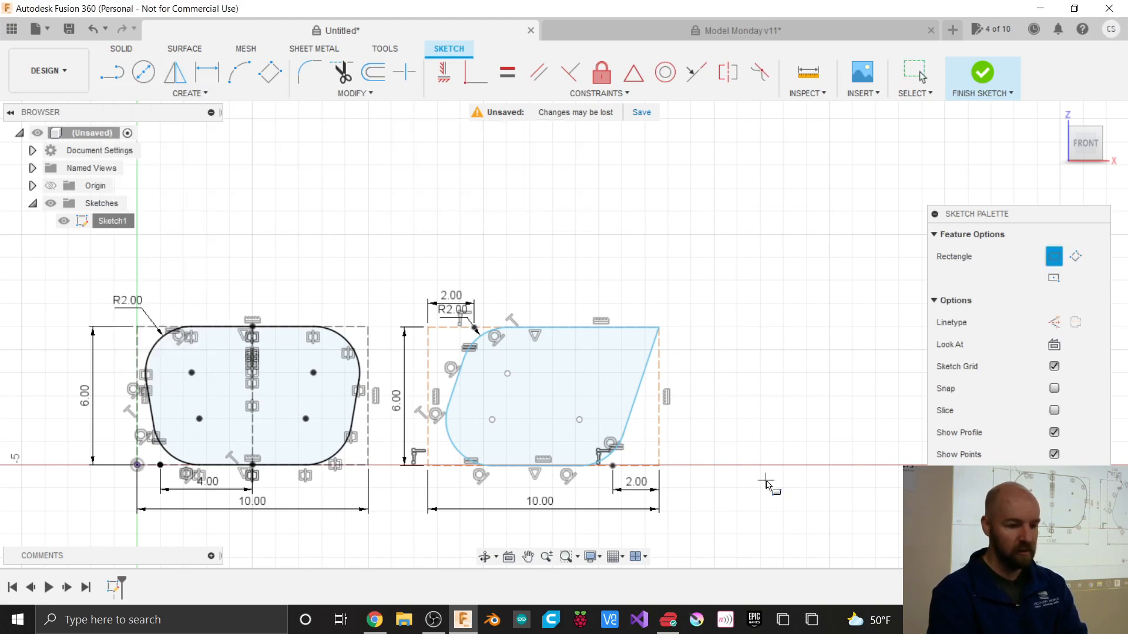
click(721, 464)
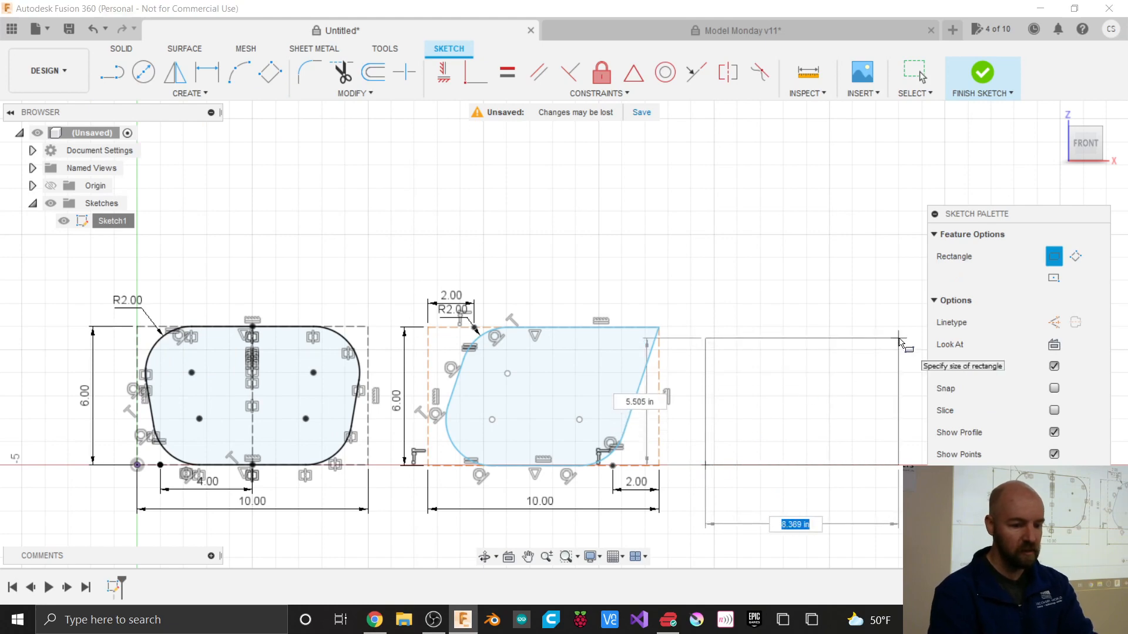
text(10)
key(Tab)
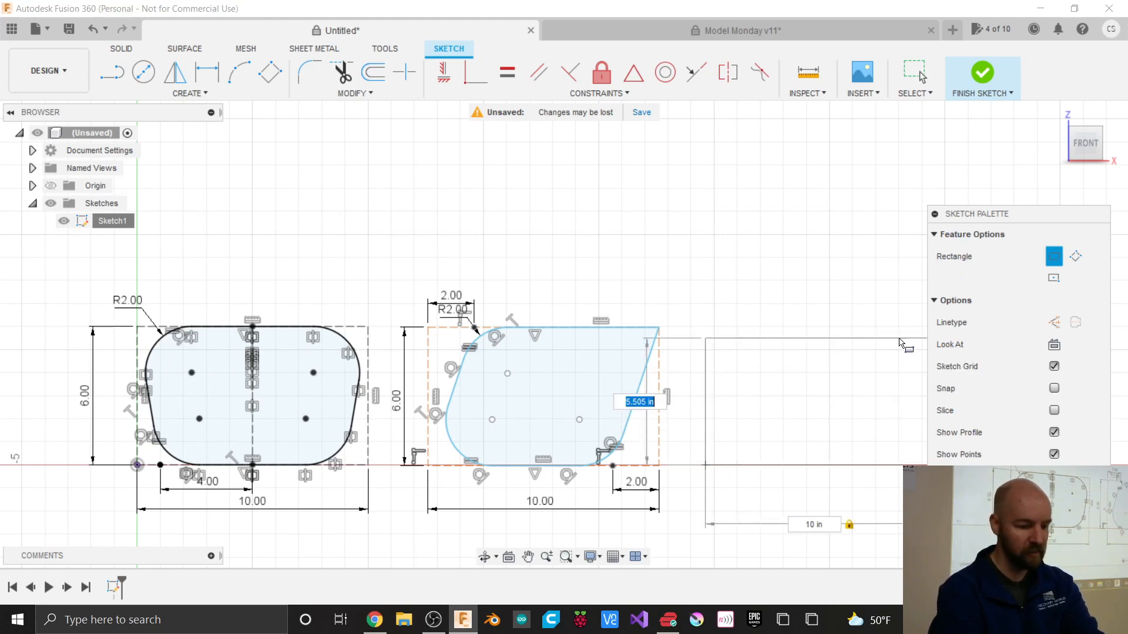
text(6)
key(Return)
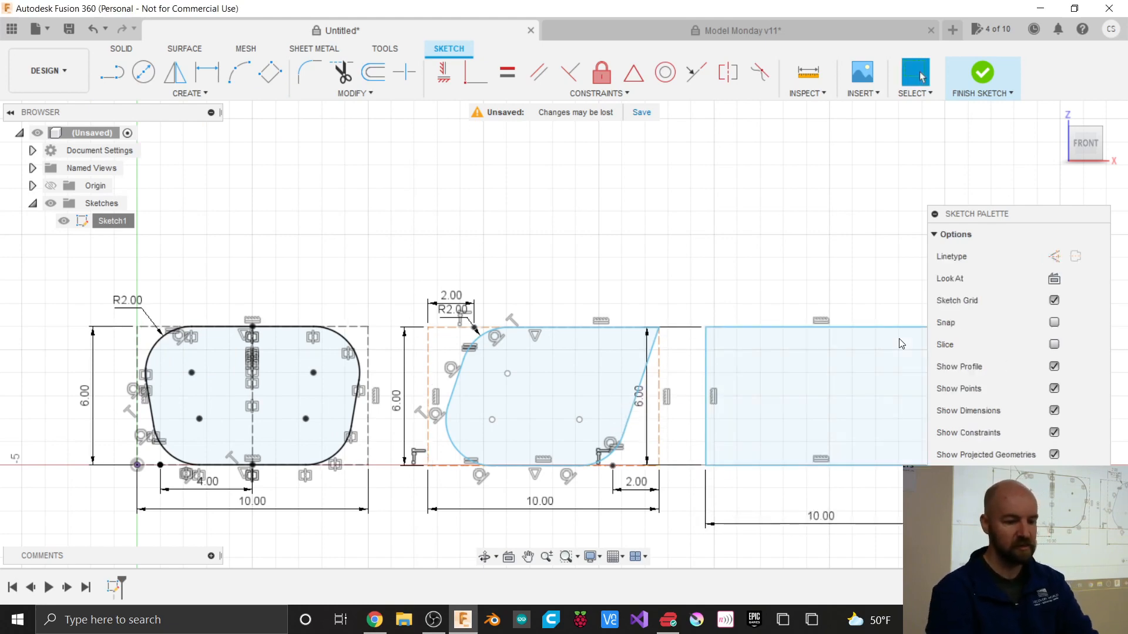
scroll(874, 429, down, 3)
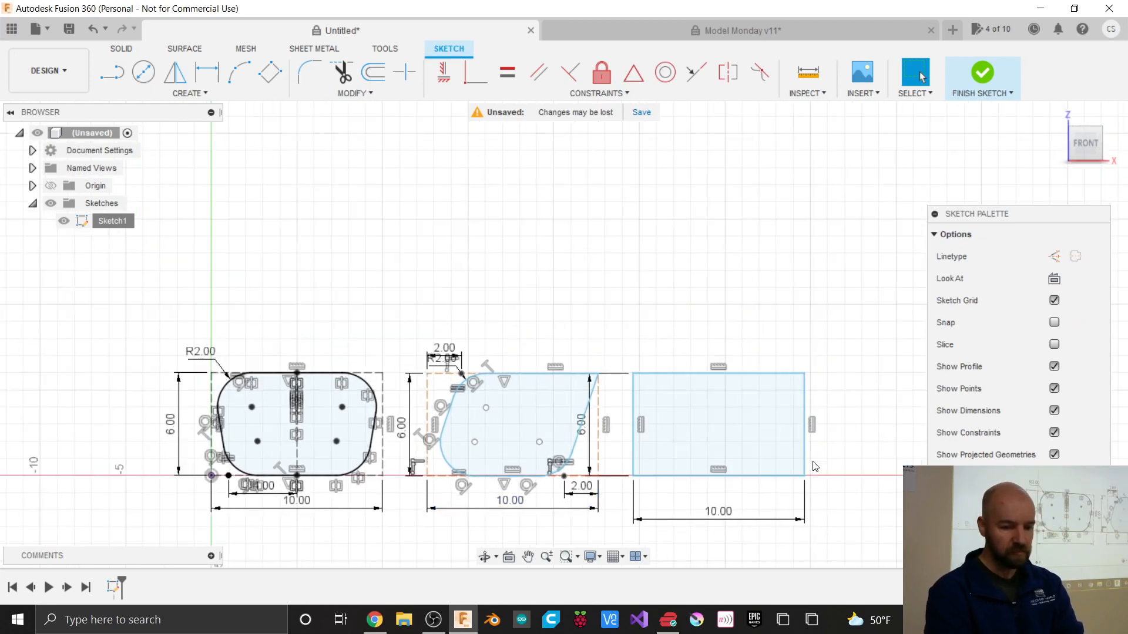
scroll(815, 466, up, 4)
key(ctrl+z)
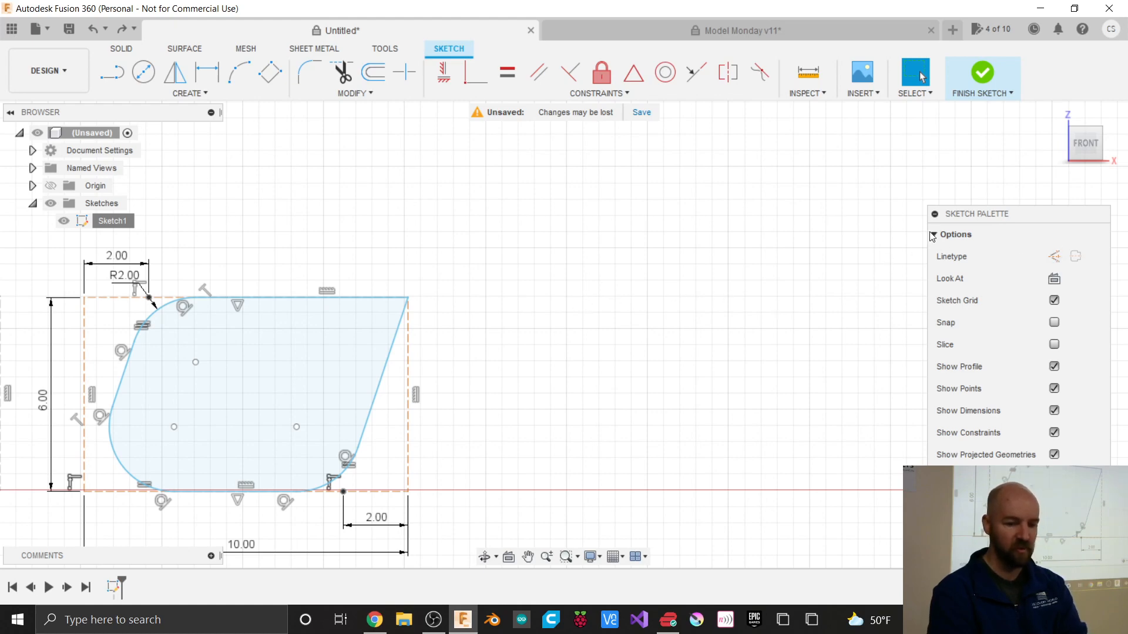
Step: Draw a 10 by 6 in two-point construction rectangle on the horizontal axis, right of the slanted profile
click(1055, 260)
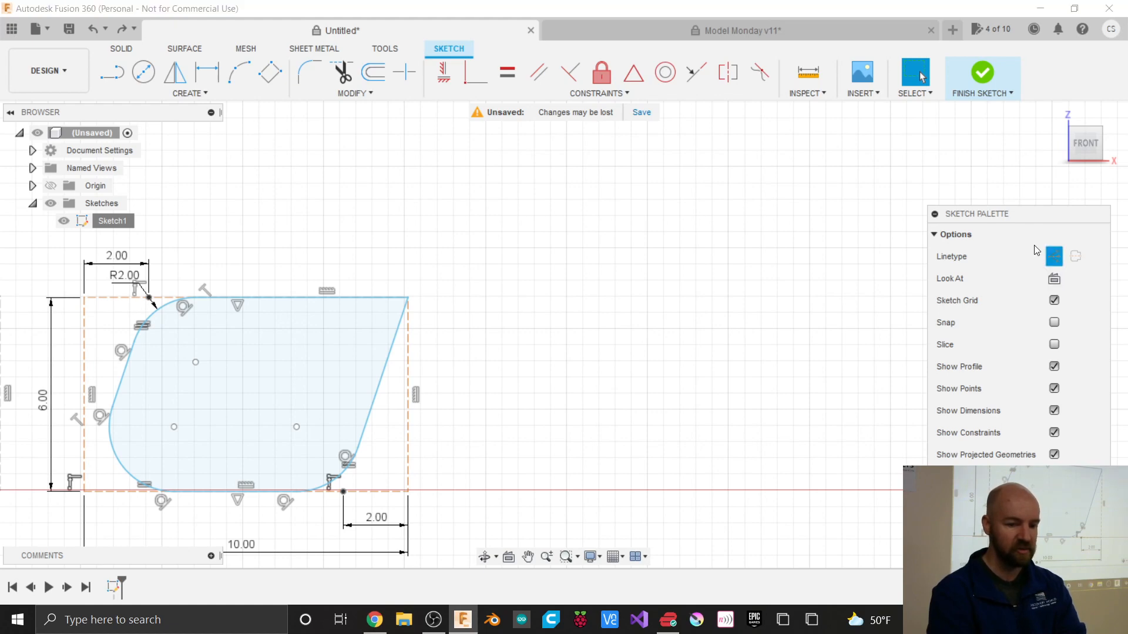
click(170, 95)
mouse_move(182, 125)
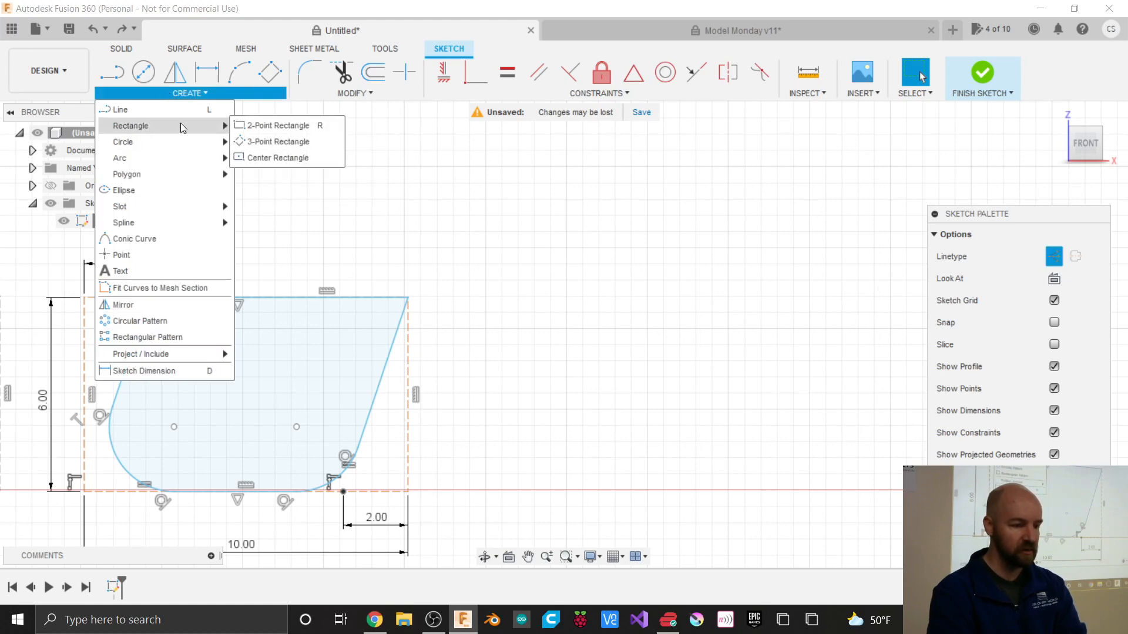
click(269, 127)
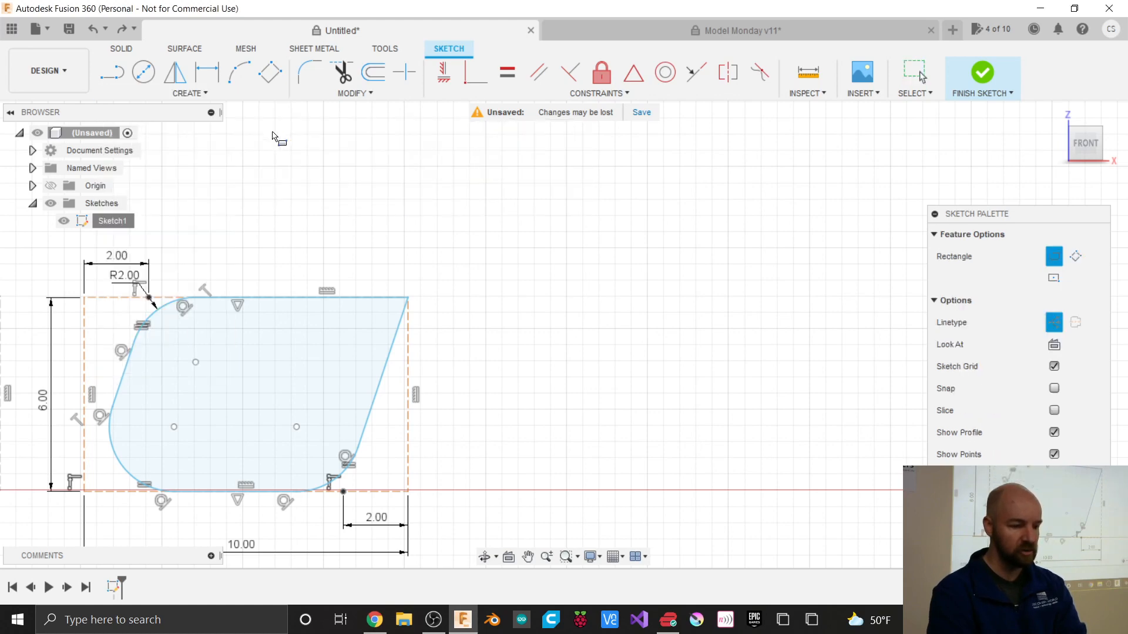
click(464, 490)
text(10)
key(Tab)
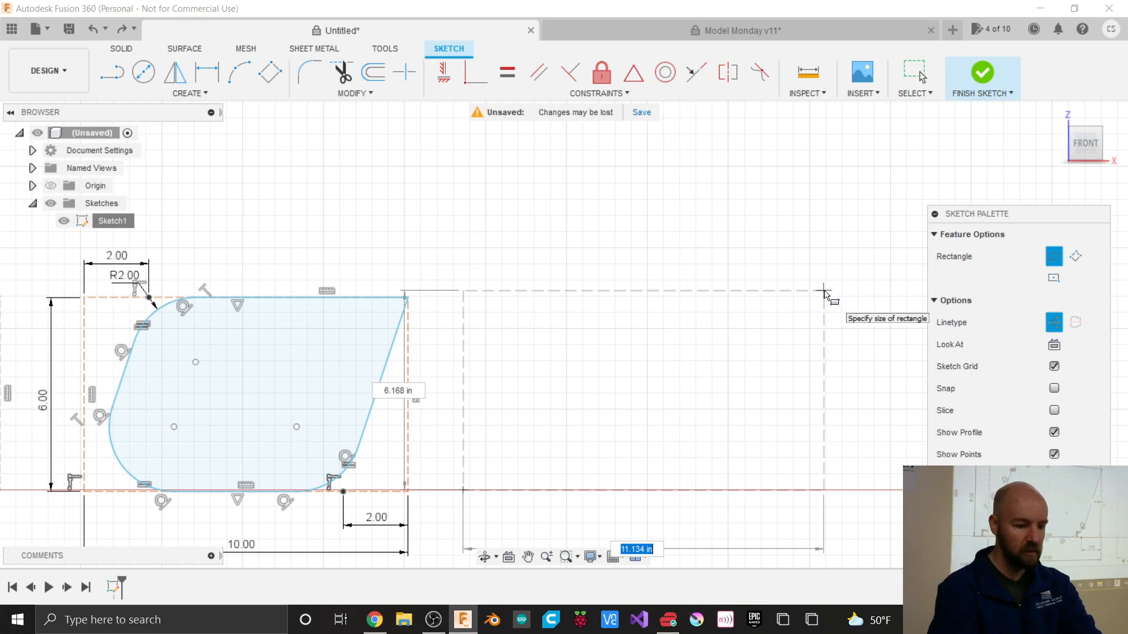
text(6)
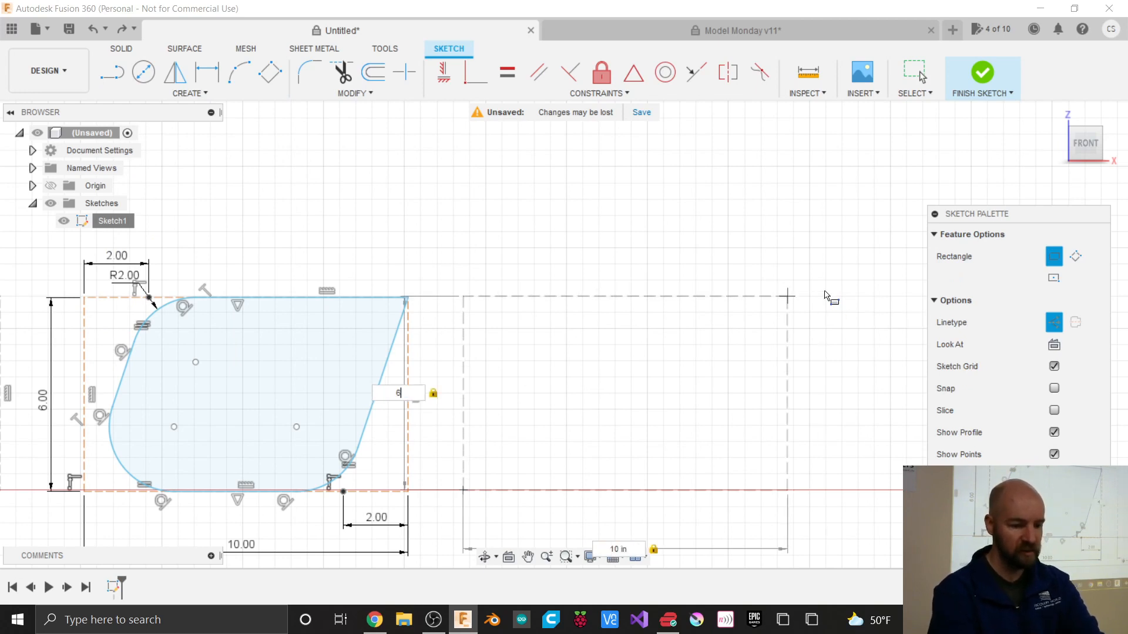
key(Return)
key(Escape)
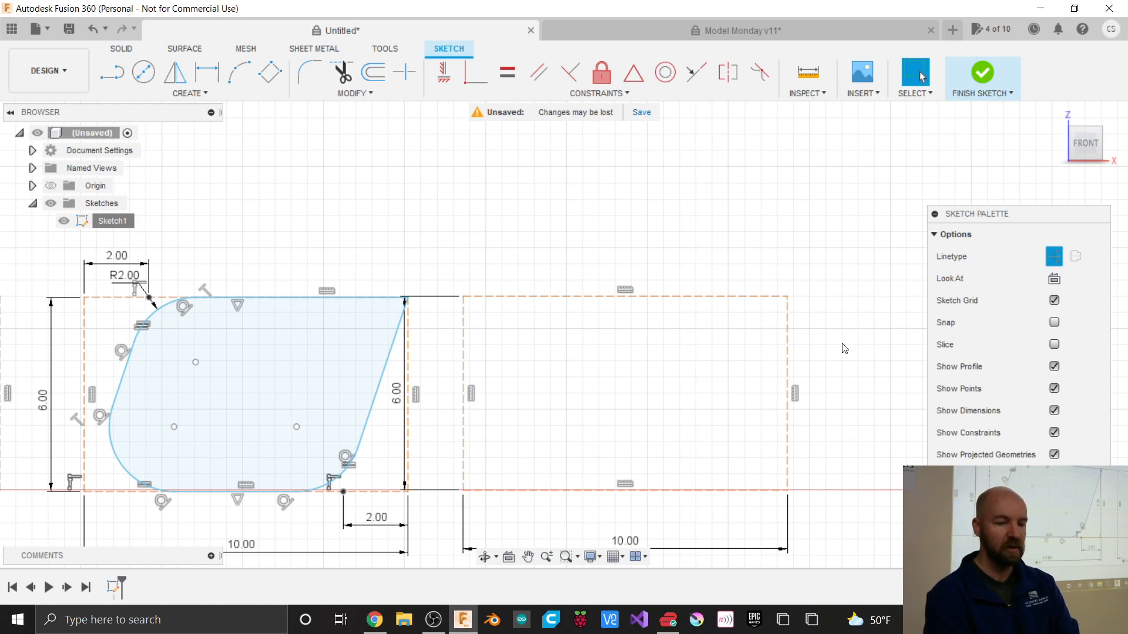
Step: Turn off the construction linetype and convert all four sides of the new rectangle to regular sketch lines
click(1054, 256)
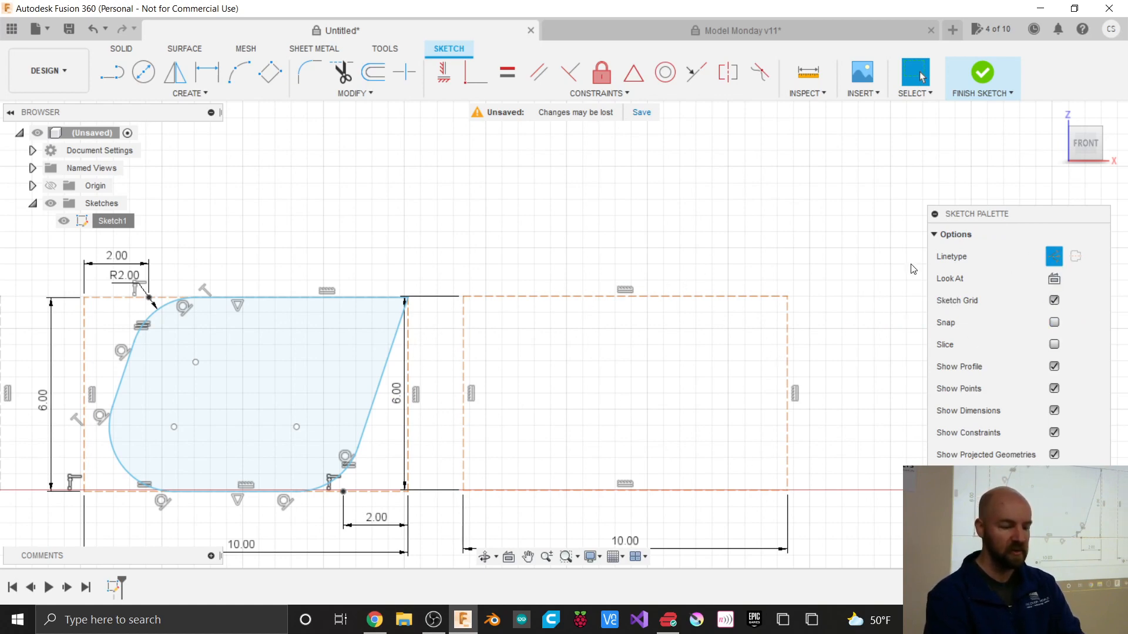
click(1054, 256)
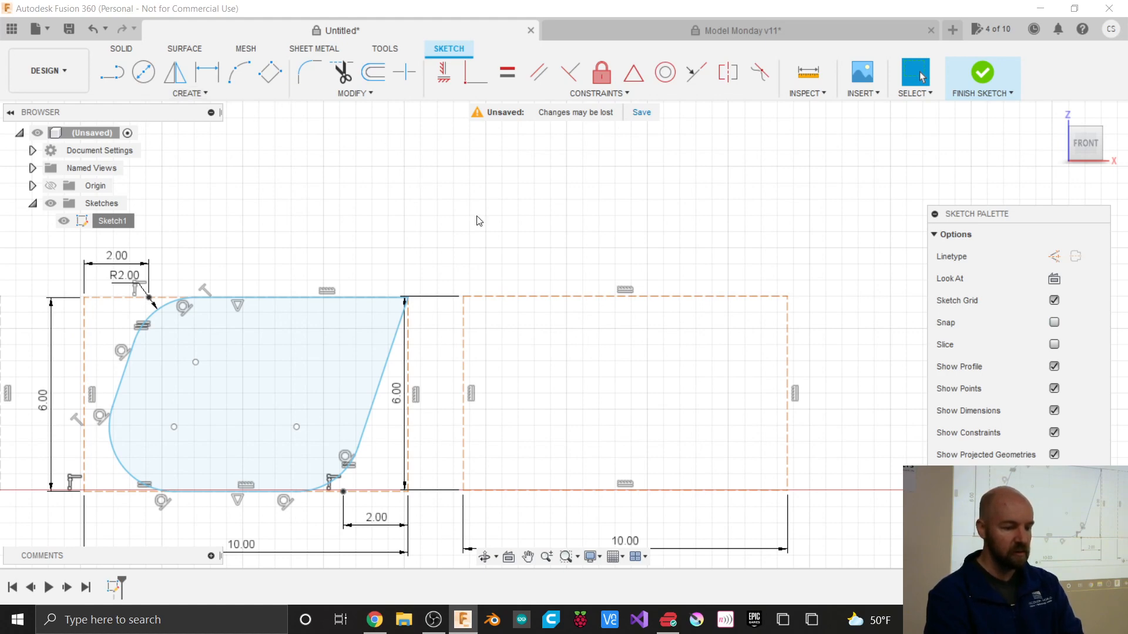
click(560, 299)
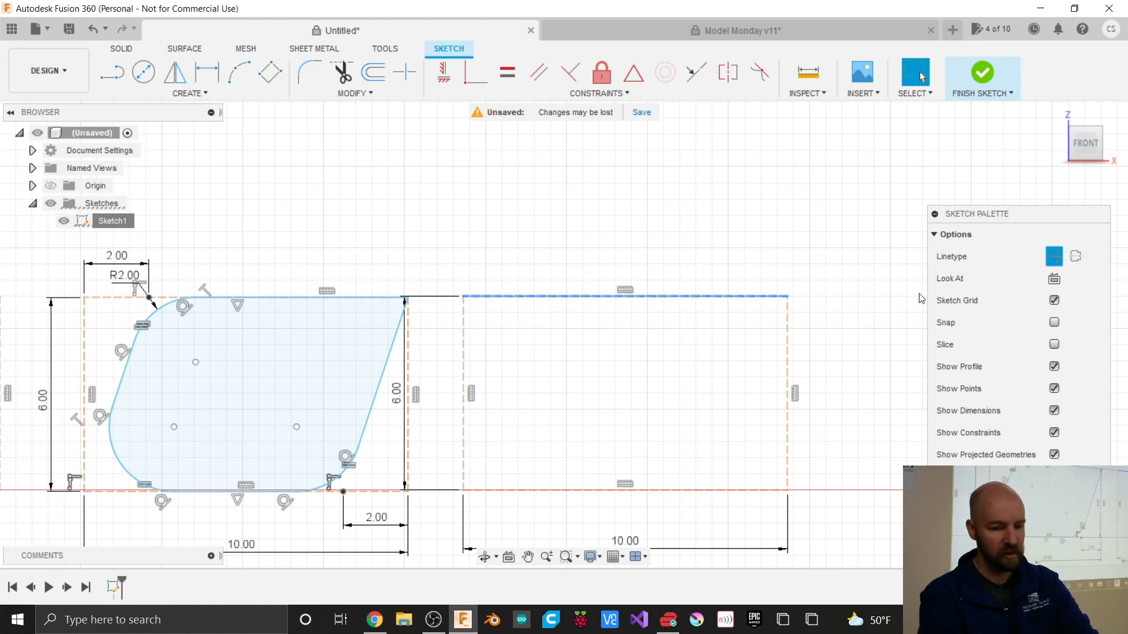
click(1054, 256)
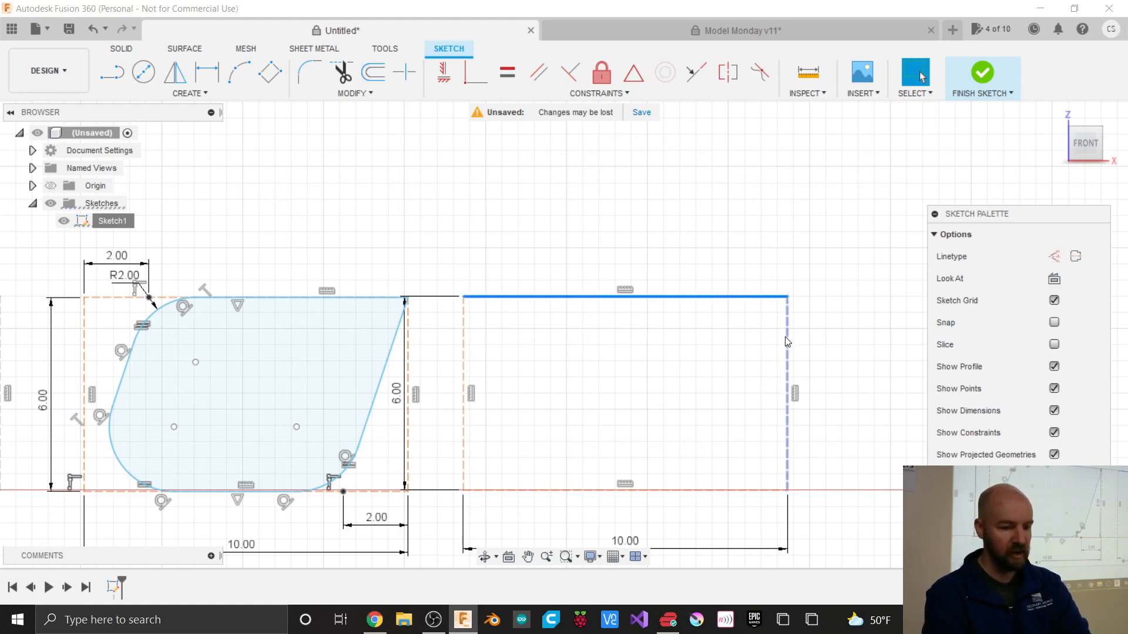
click(787, 341)
click(1054, 256)
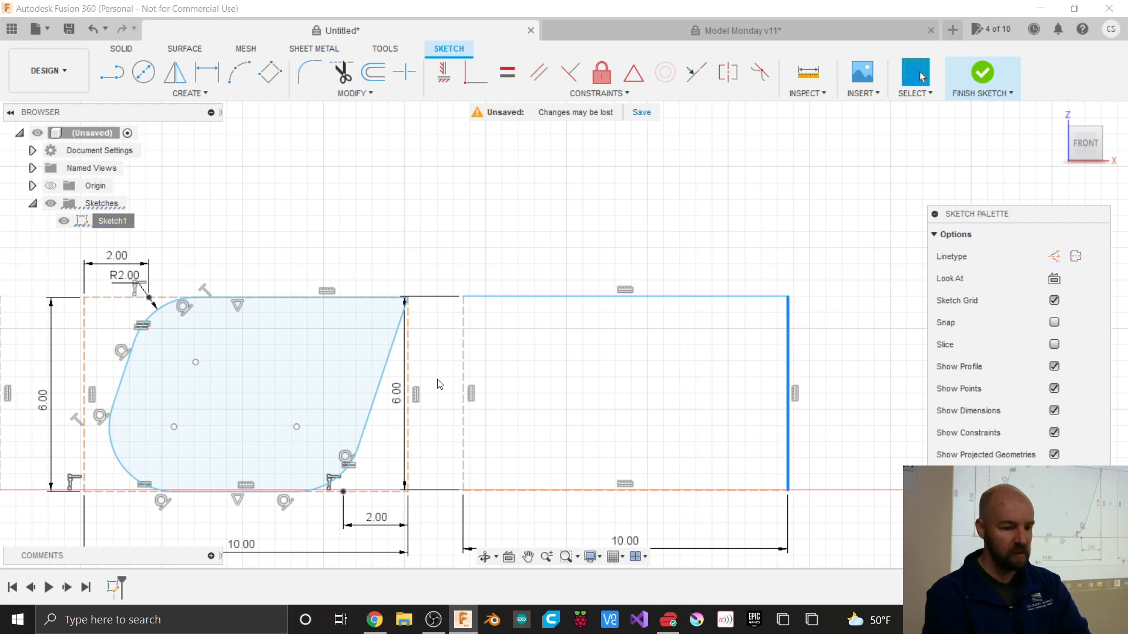
click(464, 383)
click(1054, 256)
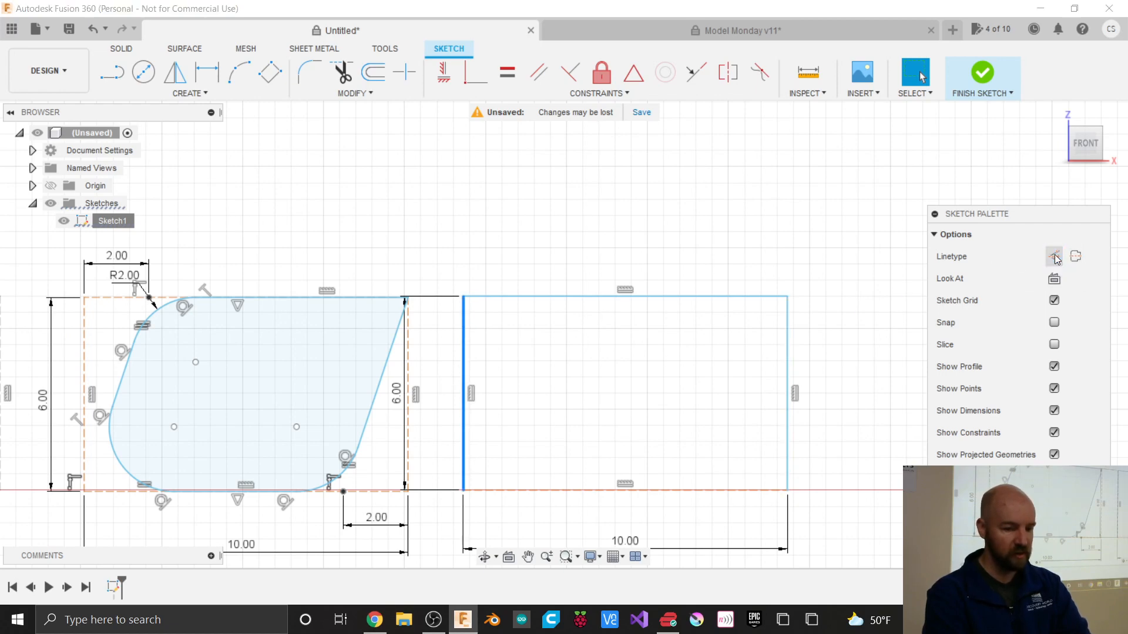
click(674, 491)
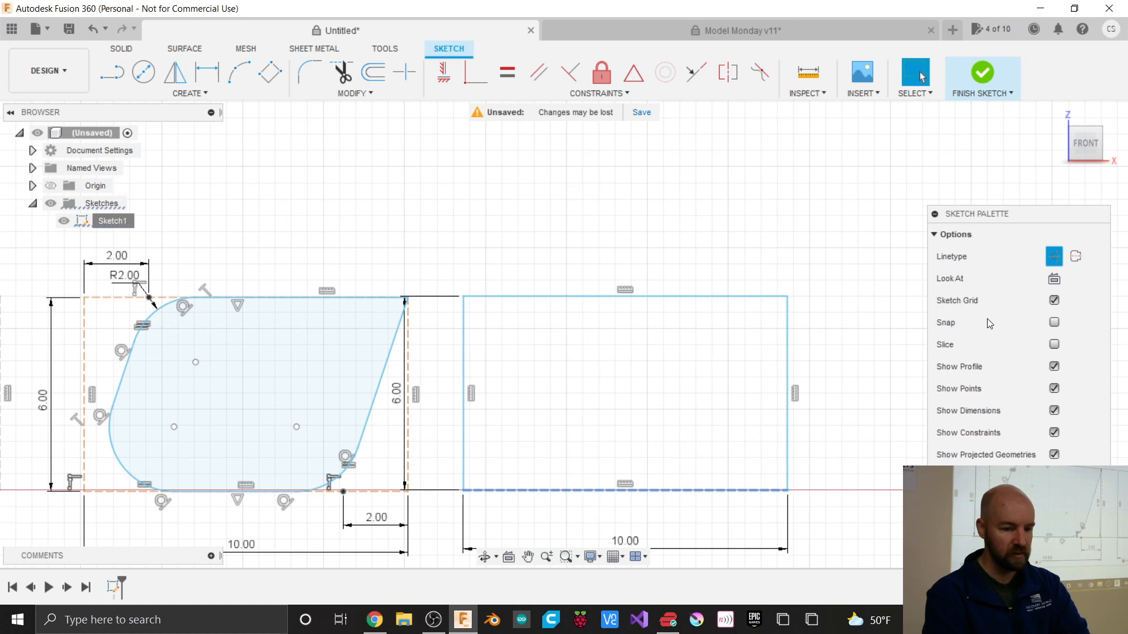
click(1054, 256)
click(376, 216)
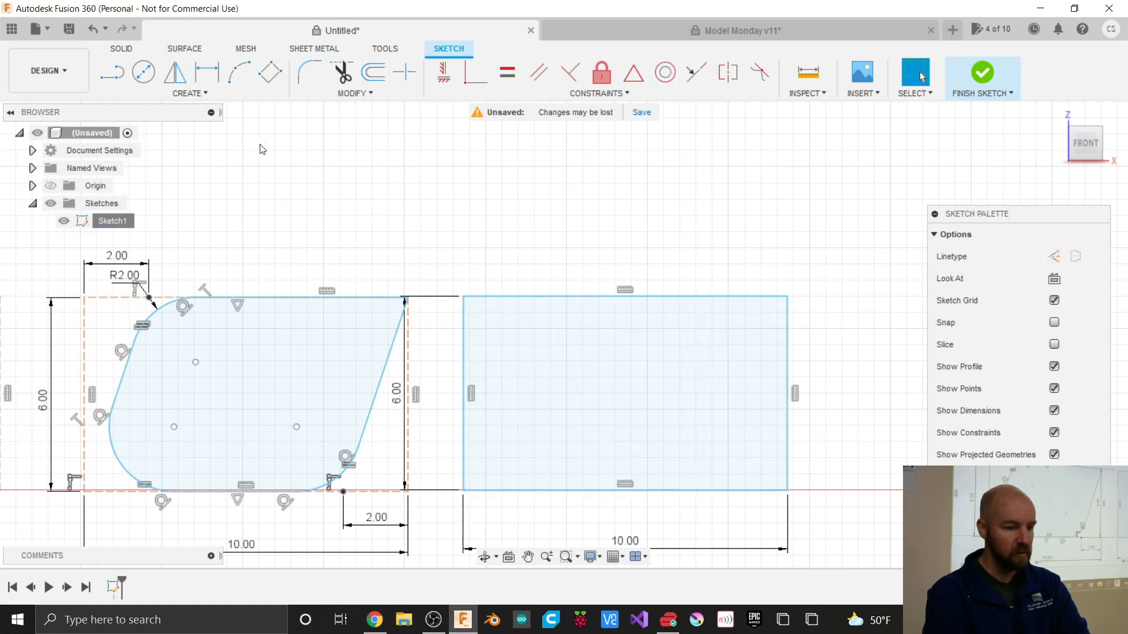
Step: Fillet the new rectangle's upper-left, upper-right and lower-left corners with a 2 in radius and finish the sketch
click(309, 72)
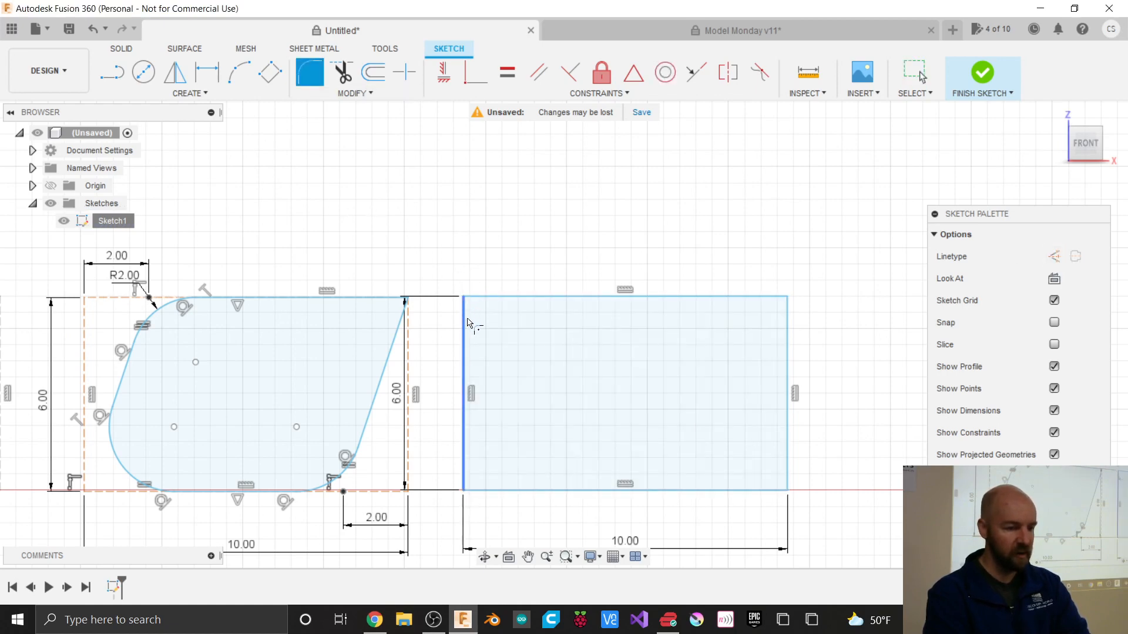
click(467, 300)
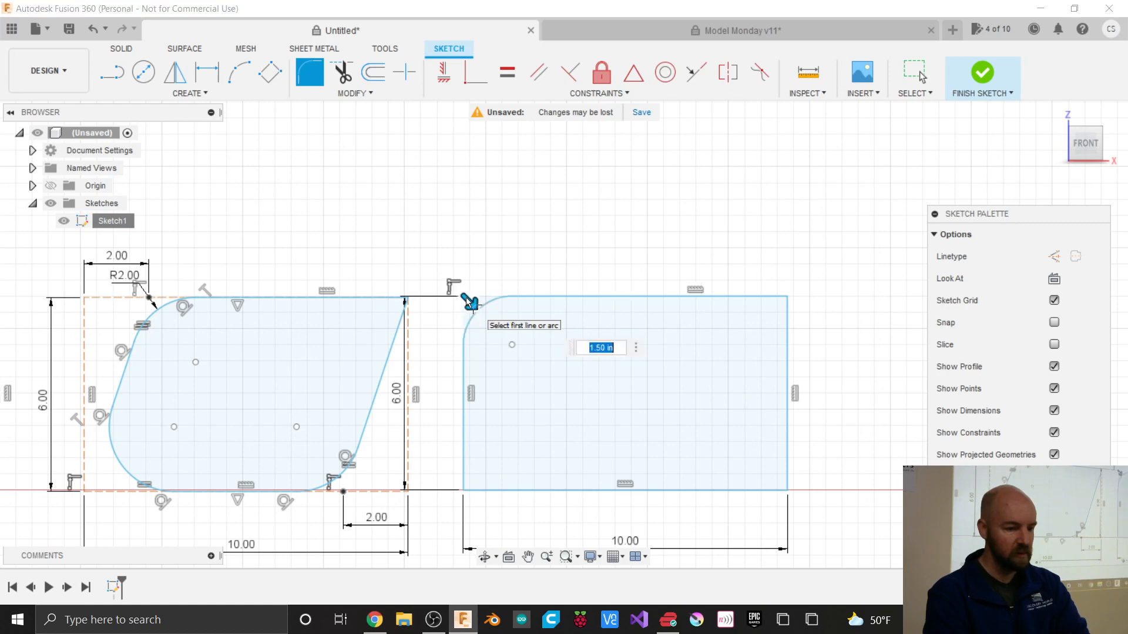
text(2)
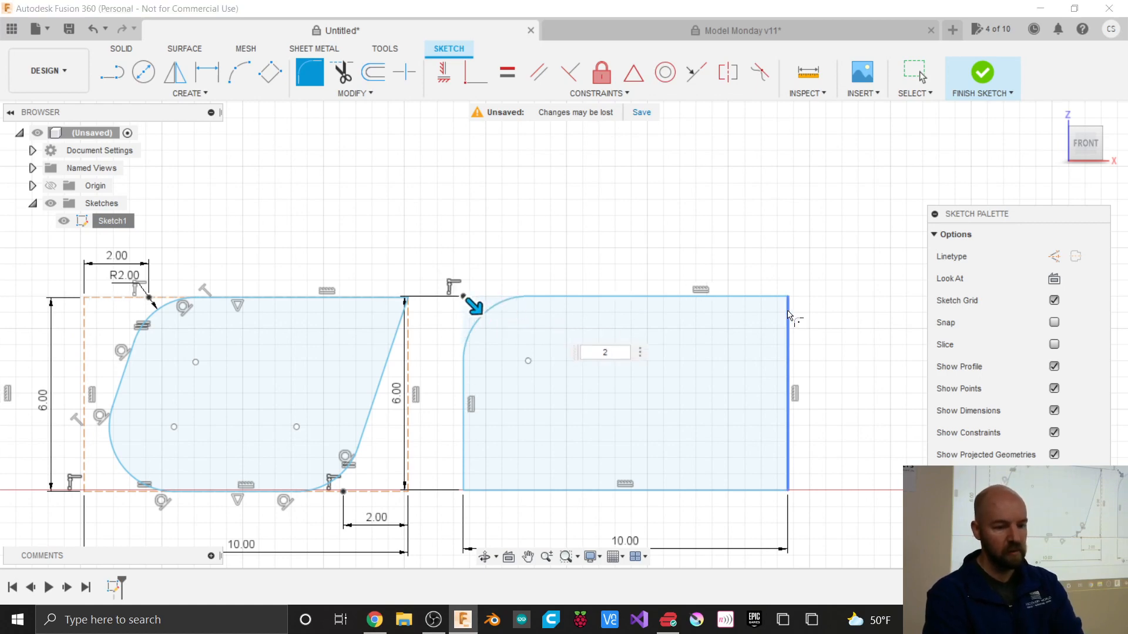
click(789, 304)
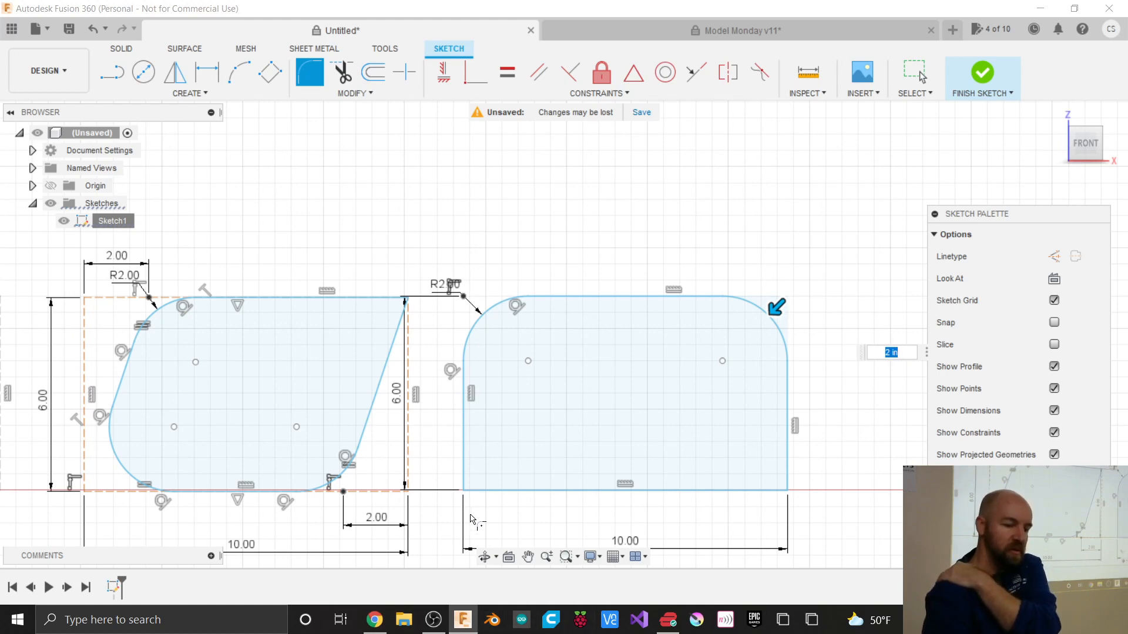
click(463, 490)
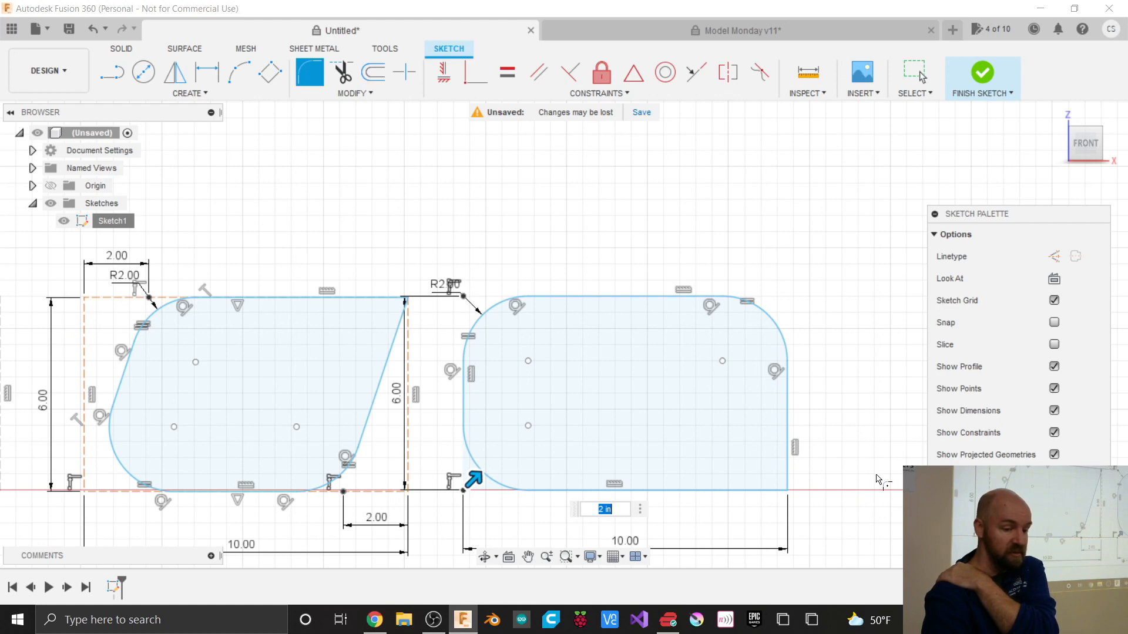
click(982, 73)
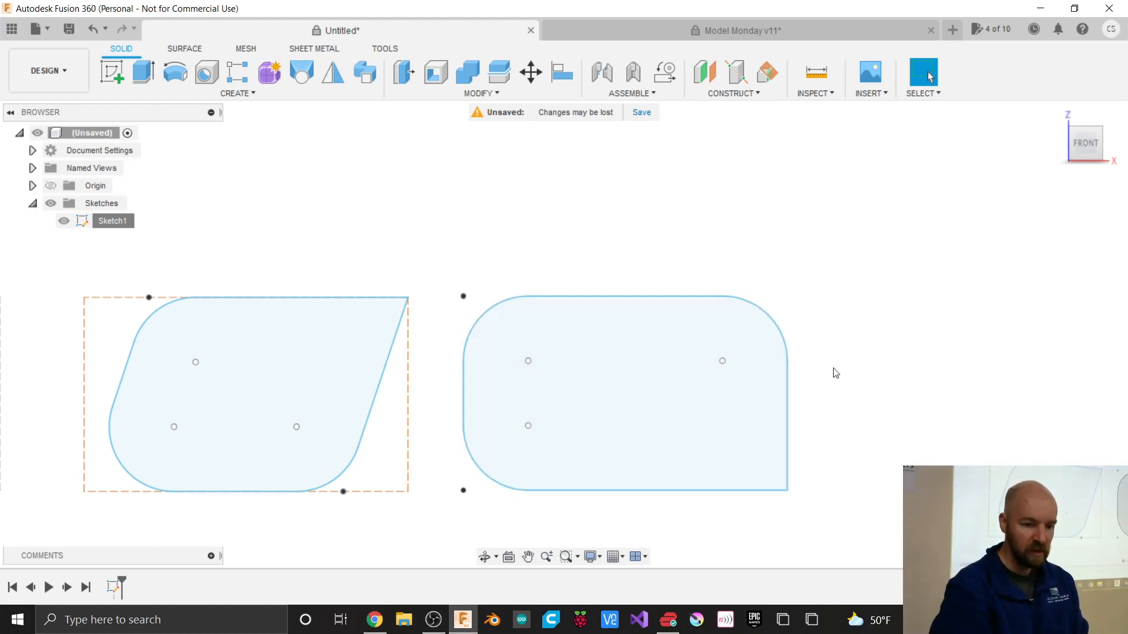
scroll(965, 398, down, 3)
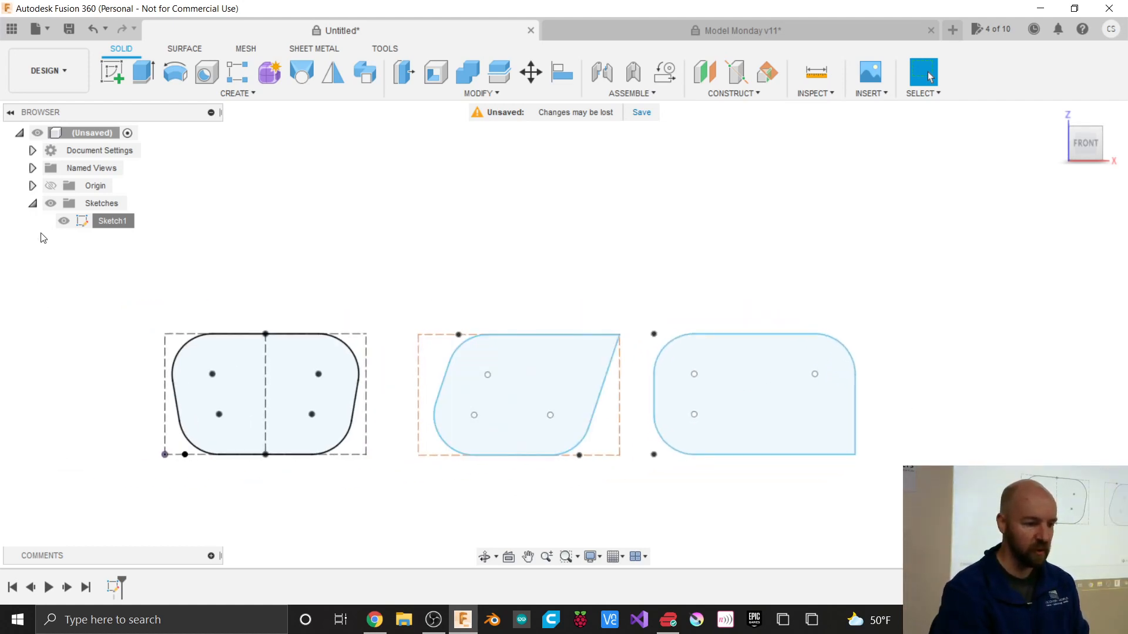
Step: Reopen Sketch1 for editing and select the tapered profile's upper-left fillet arc
right_click(114, 221)
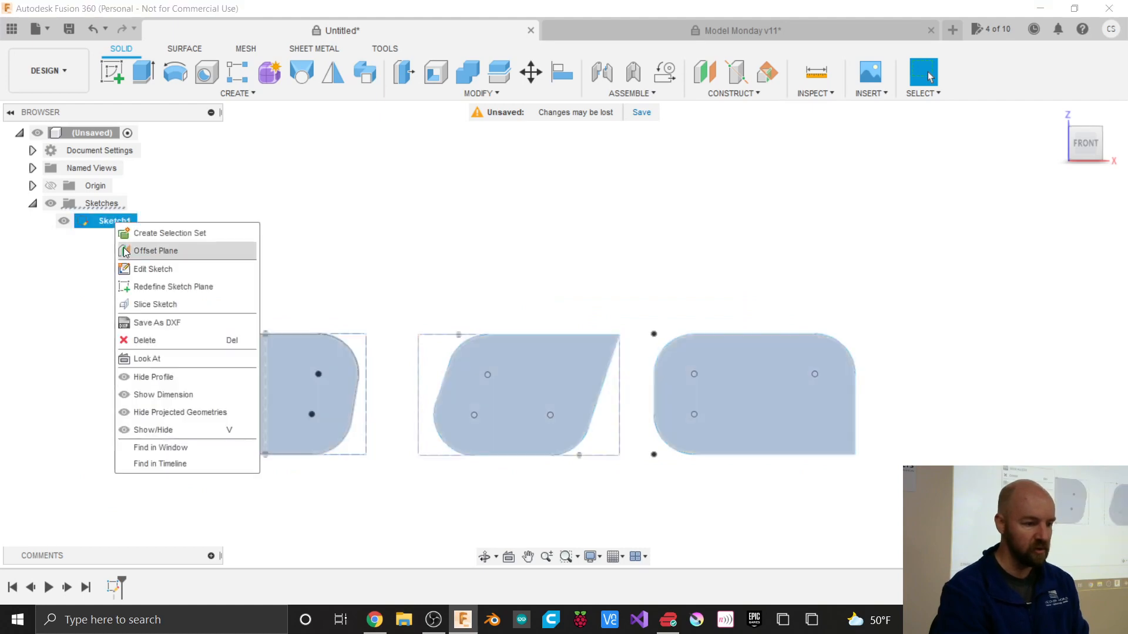
click(140, 269)
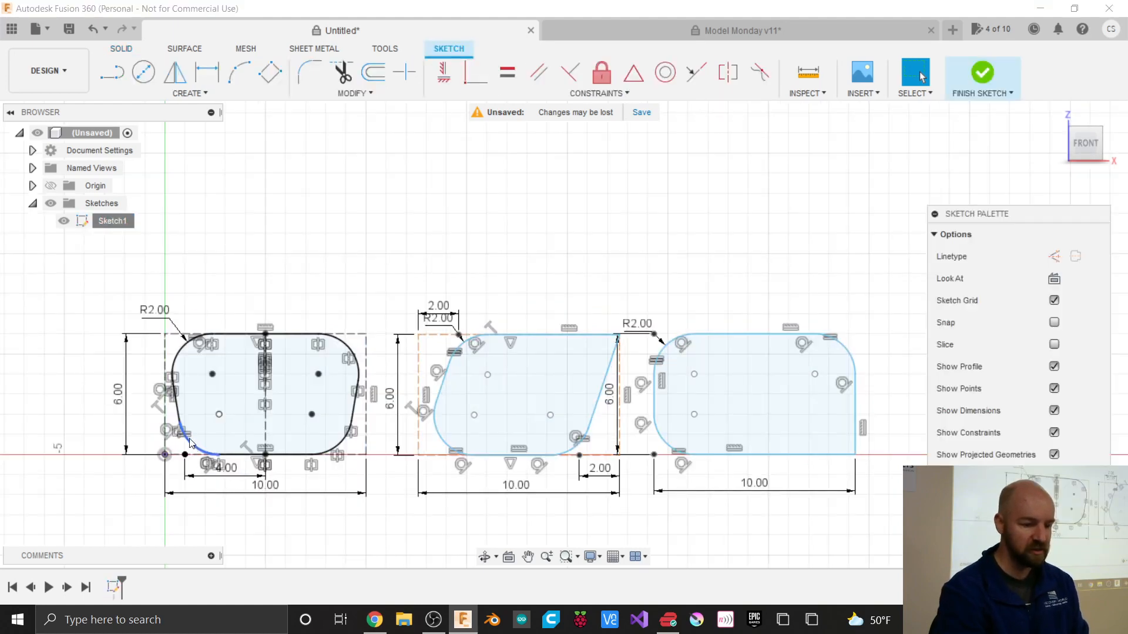
scroll(189, 444, up, 3)
scroll(111, 418, up, 4)
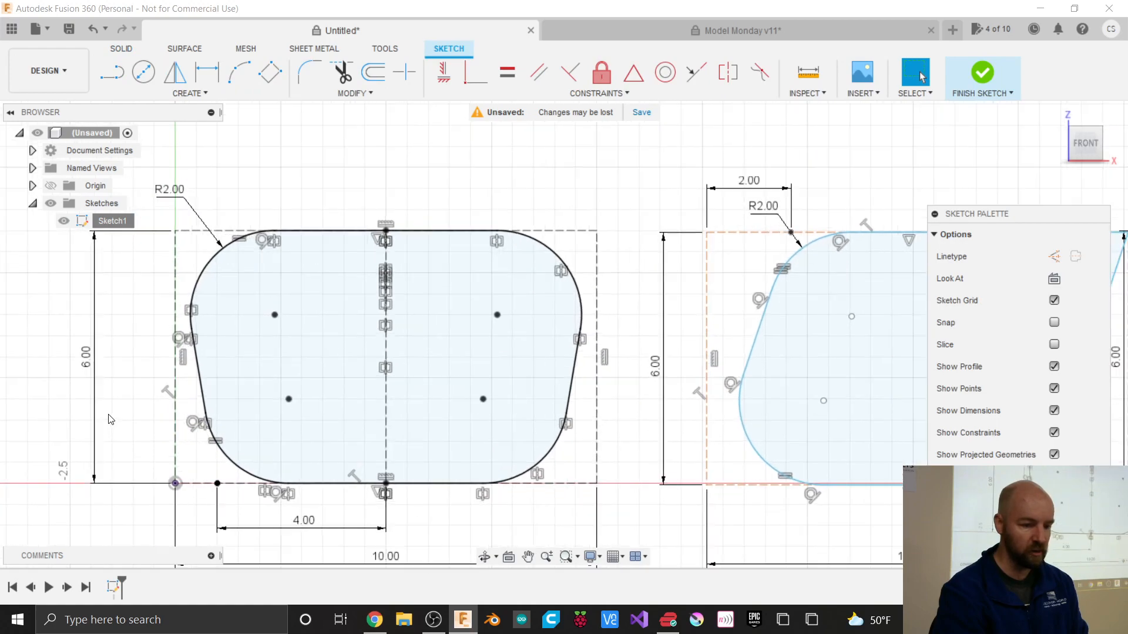
scroll(110, 419, up, 1)
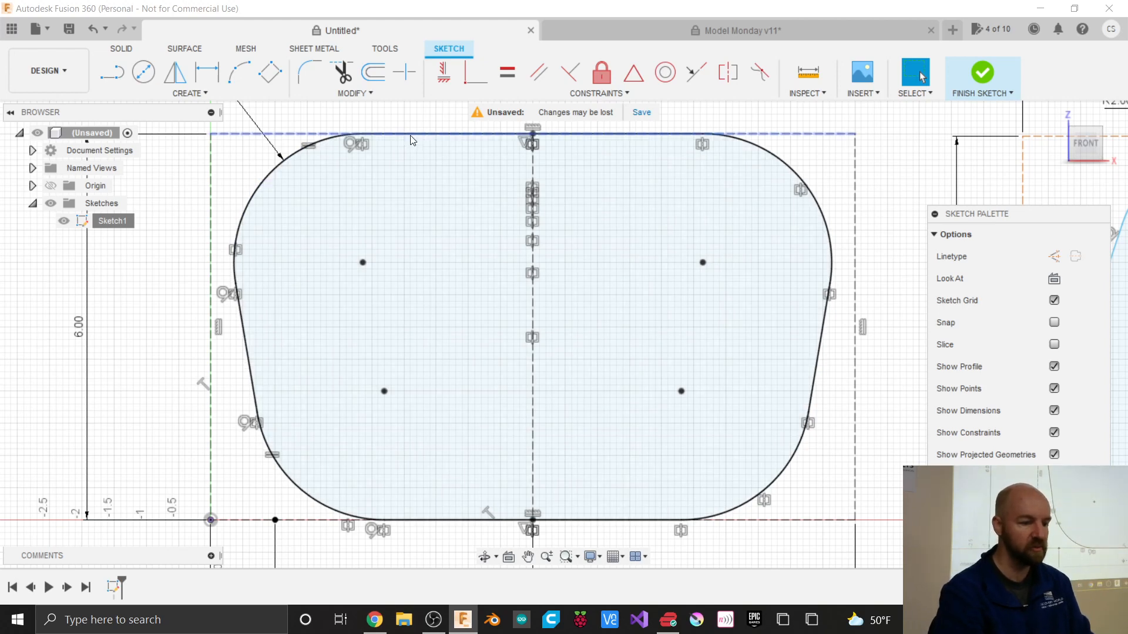
click(297, 158)
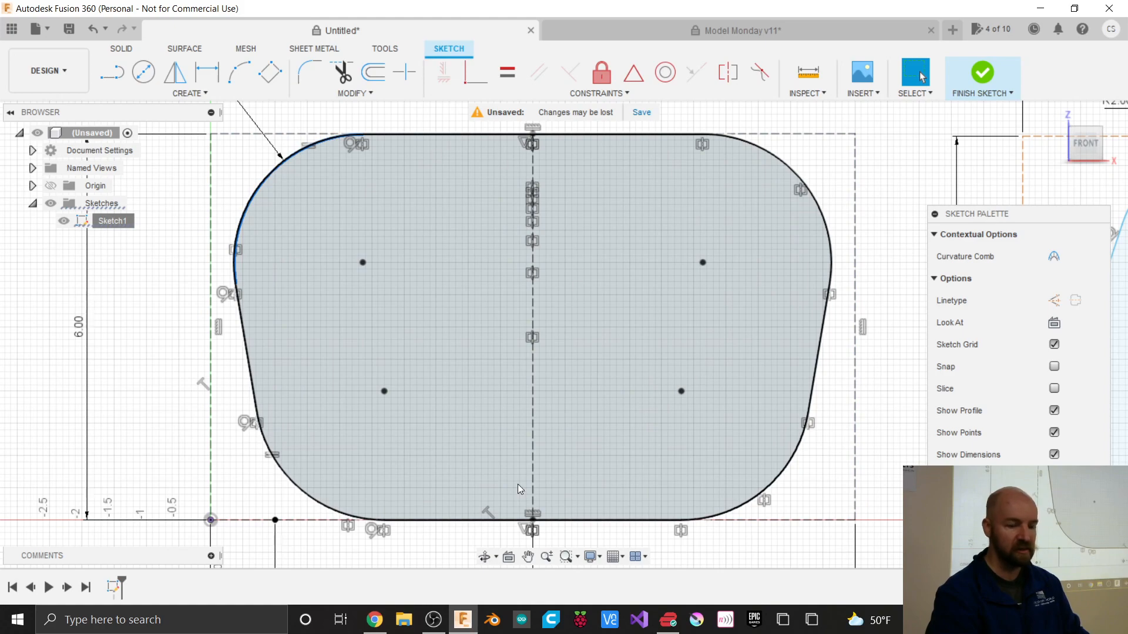
Step: Examine the bottom edges and corners of the tapered, slanted and rounded-rectangle profiles
scroll(533, 532, up, 3)
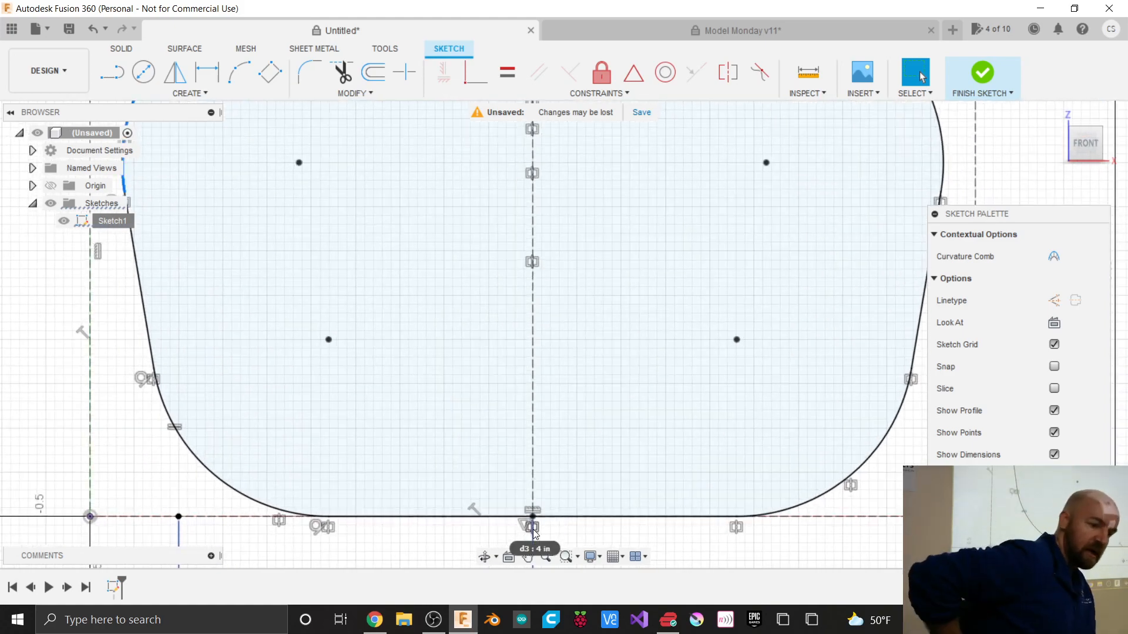
scroll(470, 538, down, 5)
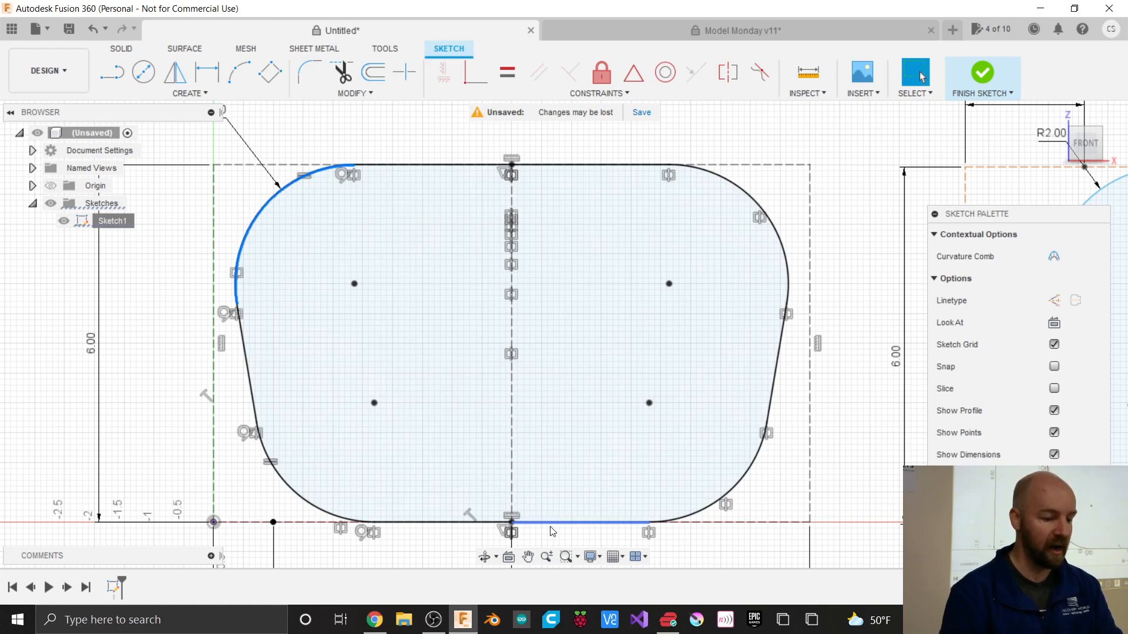
scroll(460, 501, down, 2)
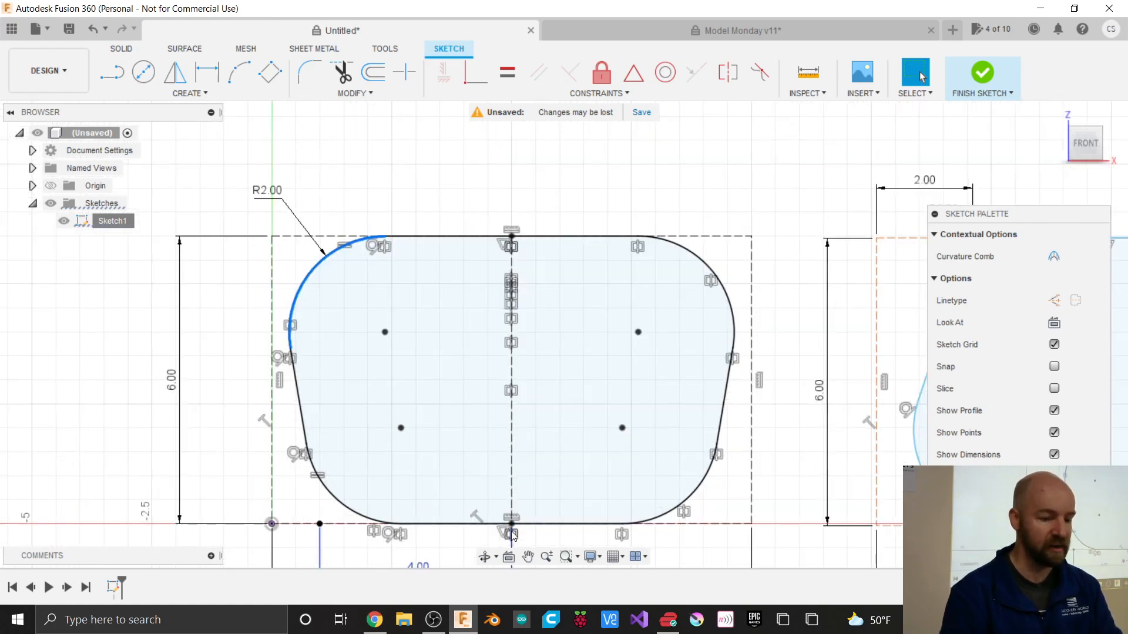
scroll(274, 378, down, 3)
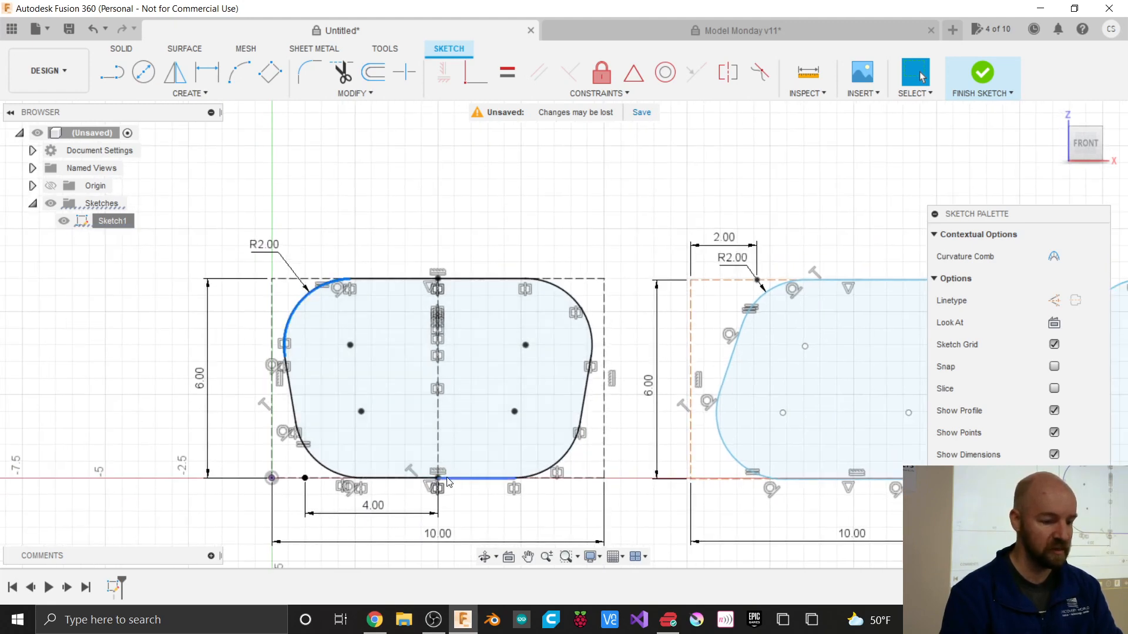
scroll(317, 503, down, 2)
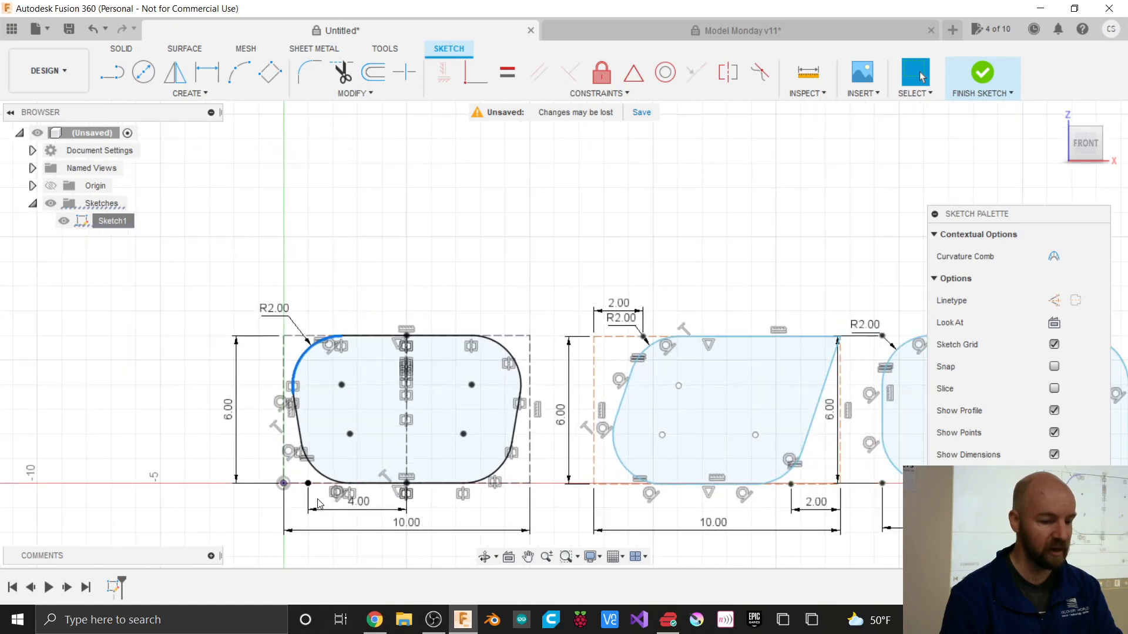
scroll(317, 504, down, 1)
scroll(359, 489, down, 1)
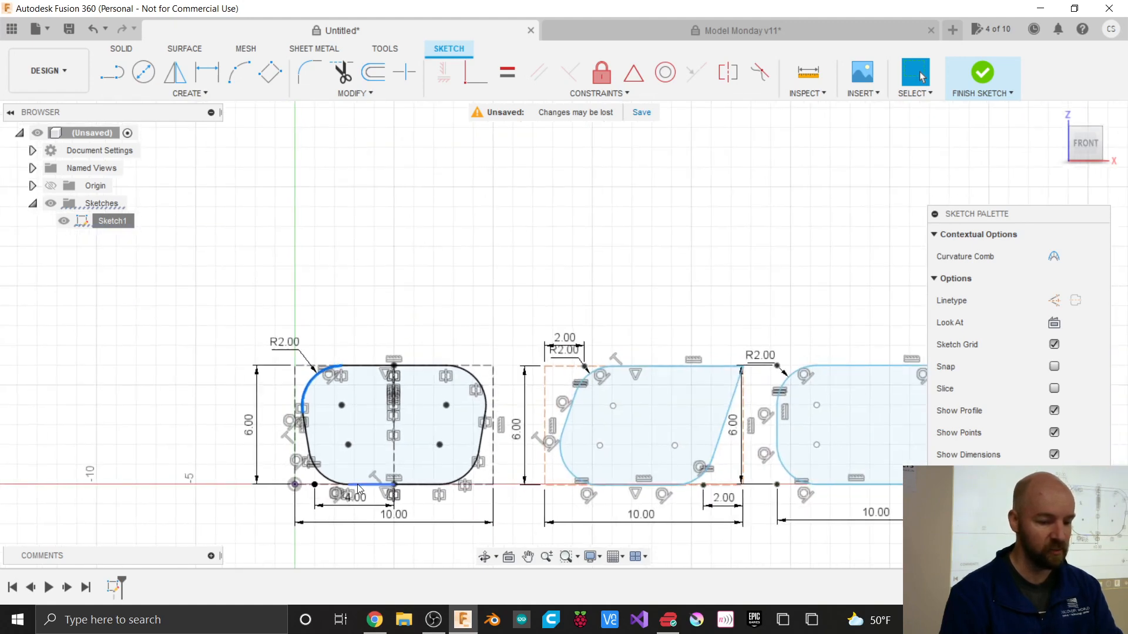
scroll(358, 490, down, 1)
scroll(707, 484, down, 1)
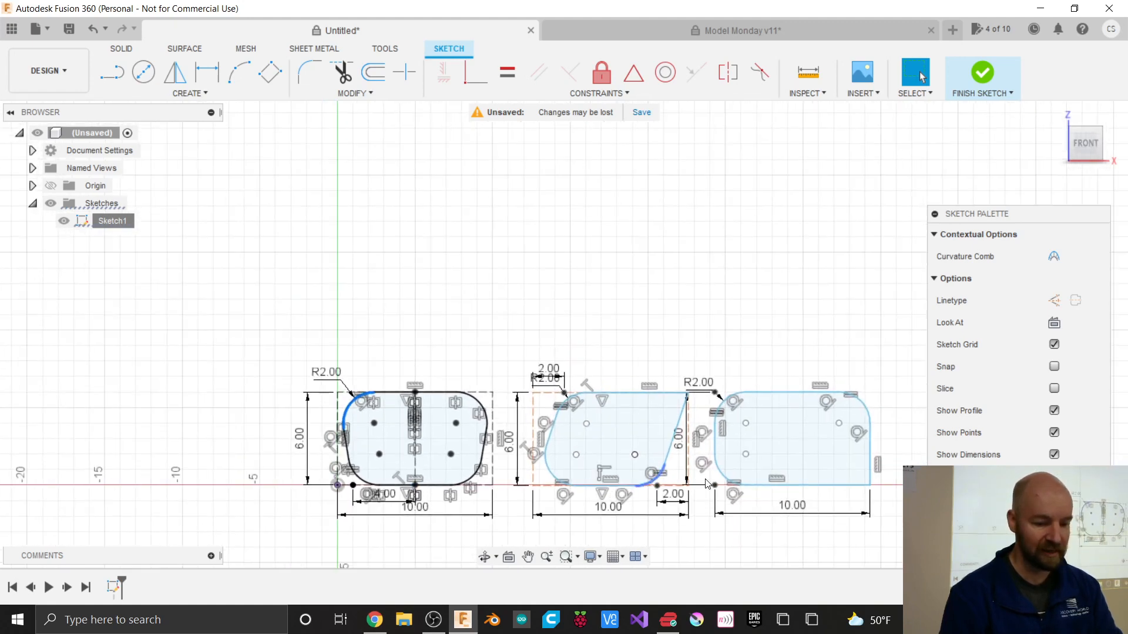
scroll(877, 486, up, 3)
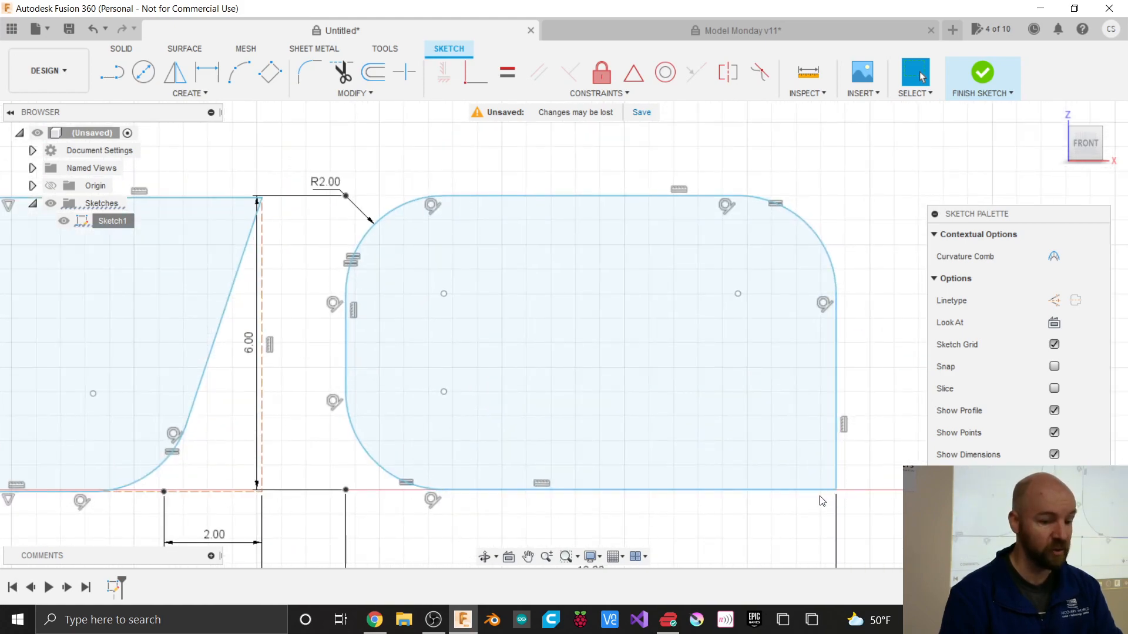
scroll(889, 497, down, 2)
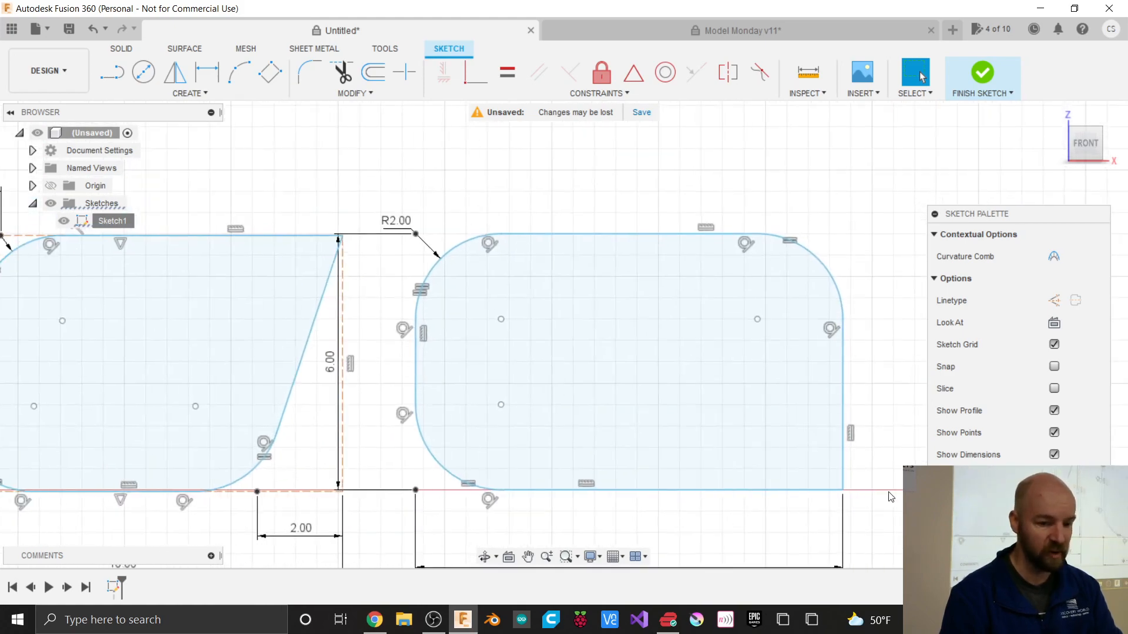
scroll(891, 496, down, 2)
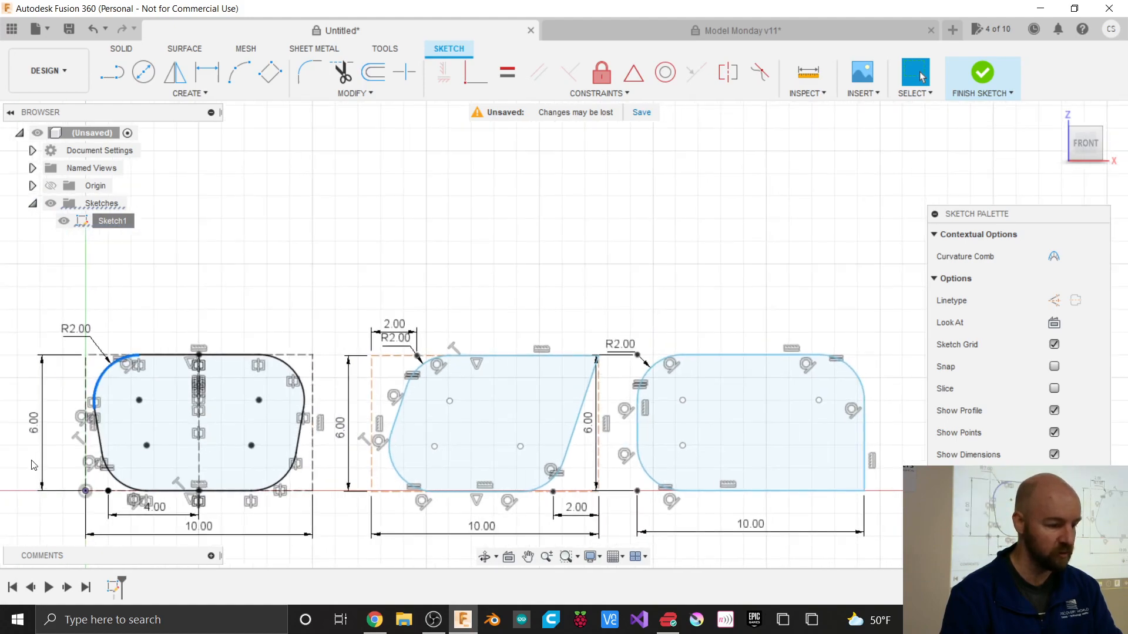
scroll(33, 465, up, 5)
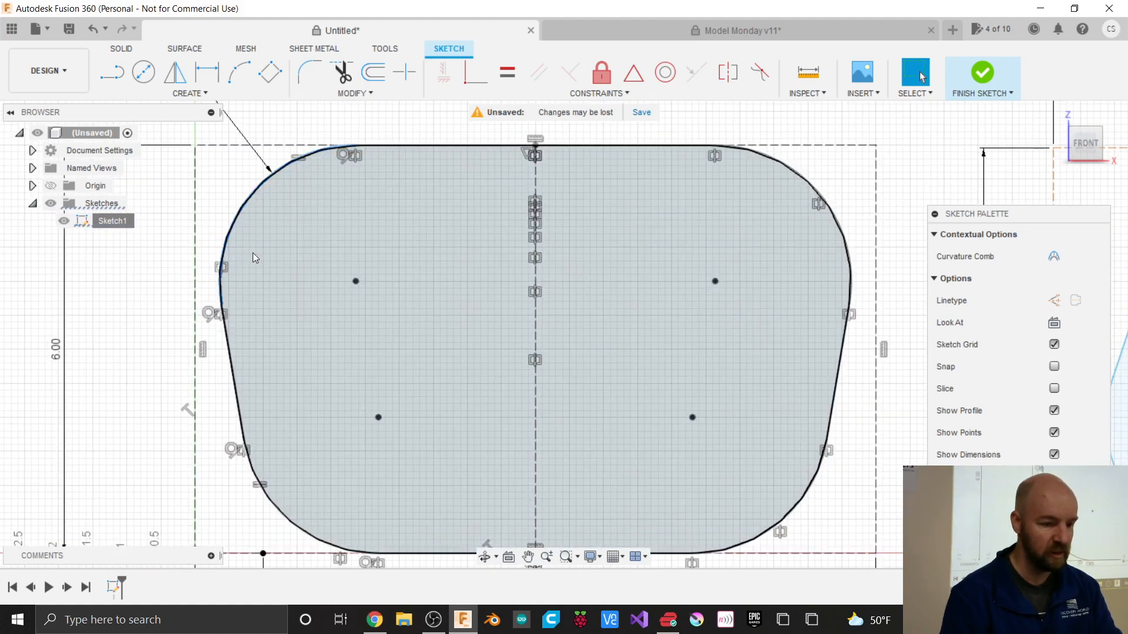
scroll(268, 240, down, 2)
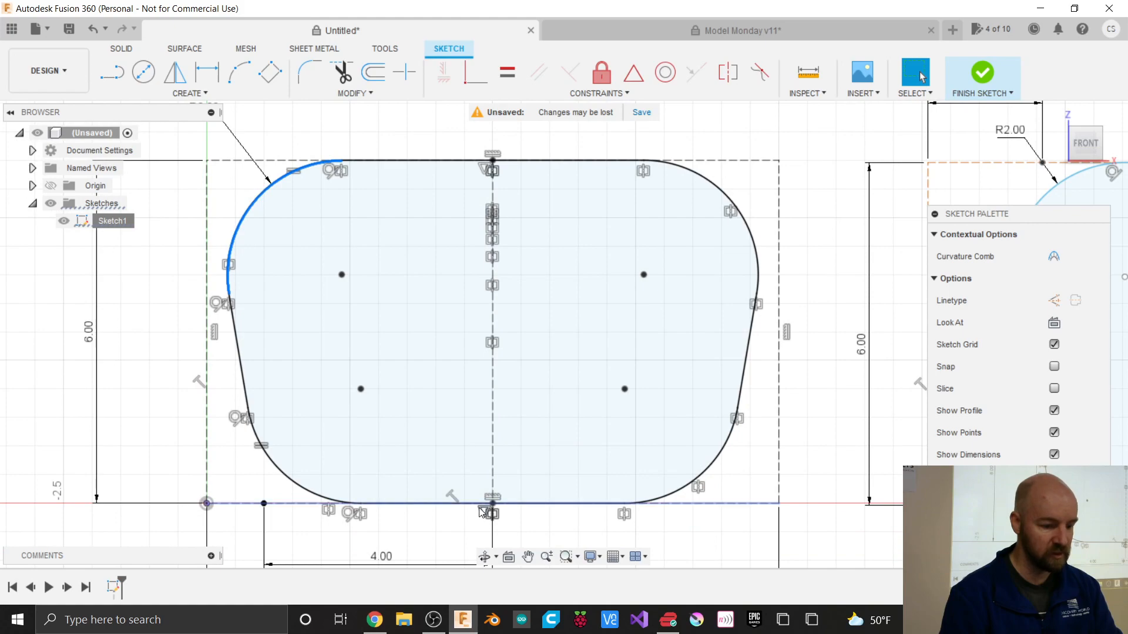
Step: Draw a vertical line about 0.22 in long up from the tapered profile's bottom edge, just right of its centerline
scroll(479, 522, up, 5)
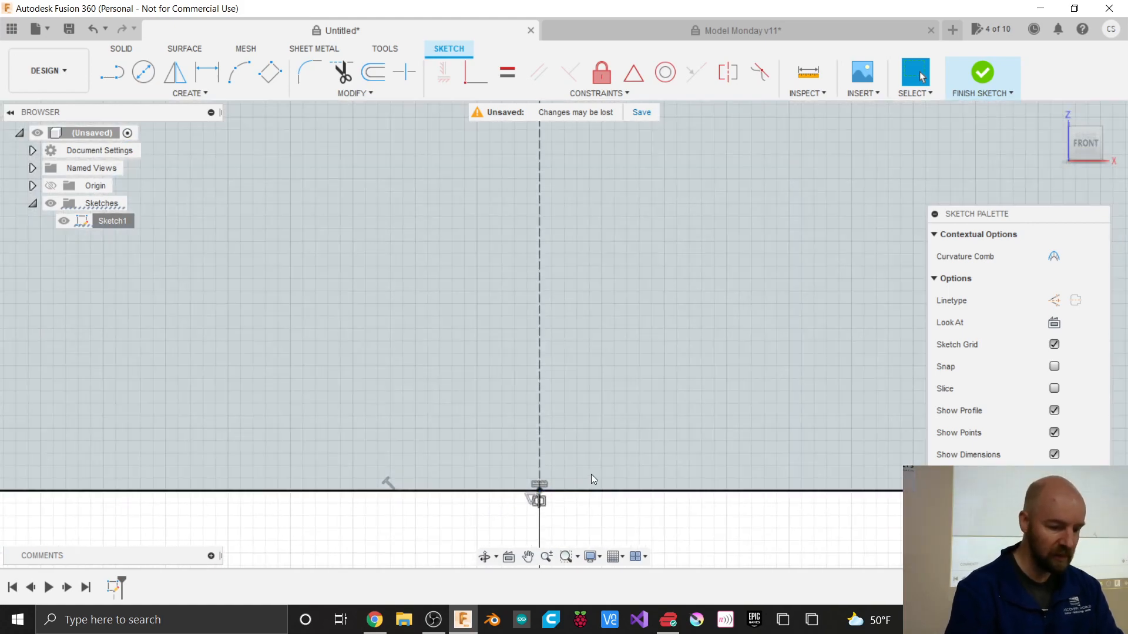
key(l)
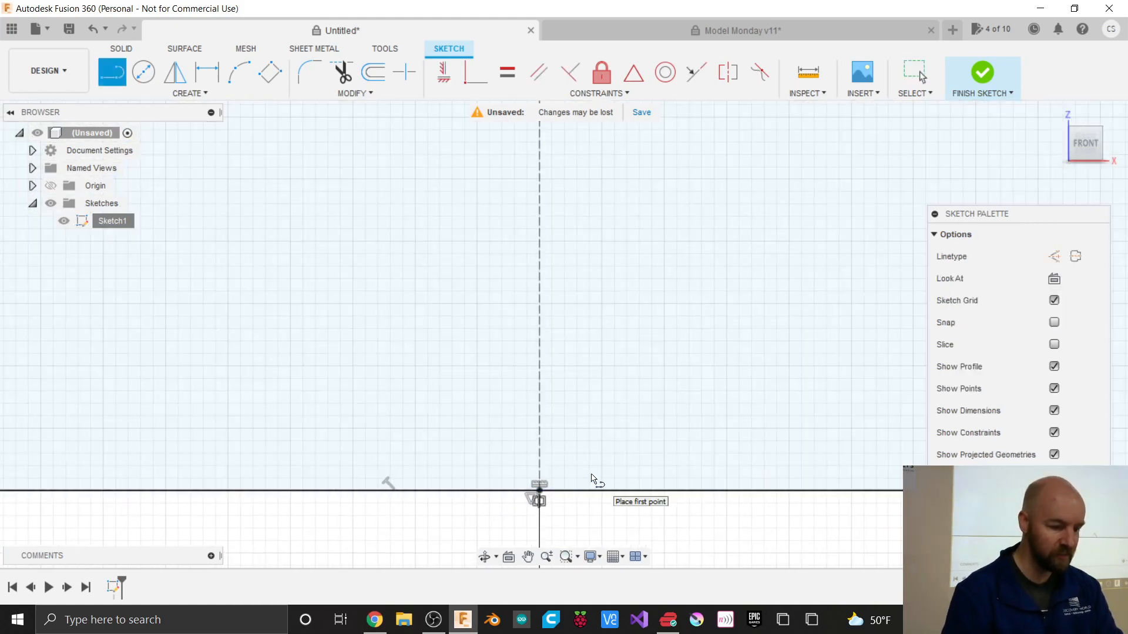
click(564, 491)
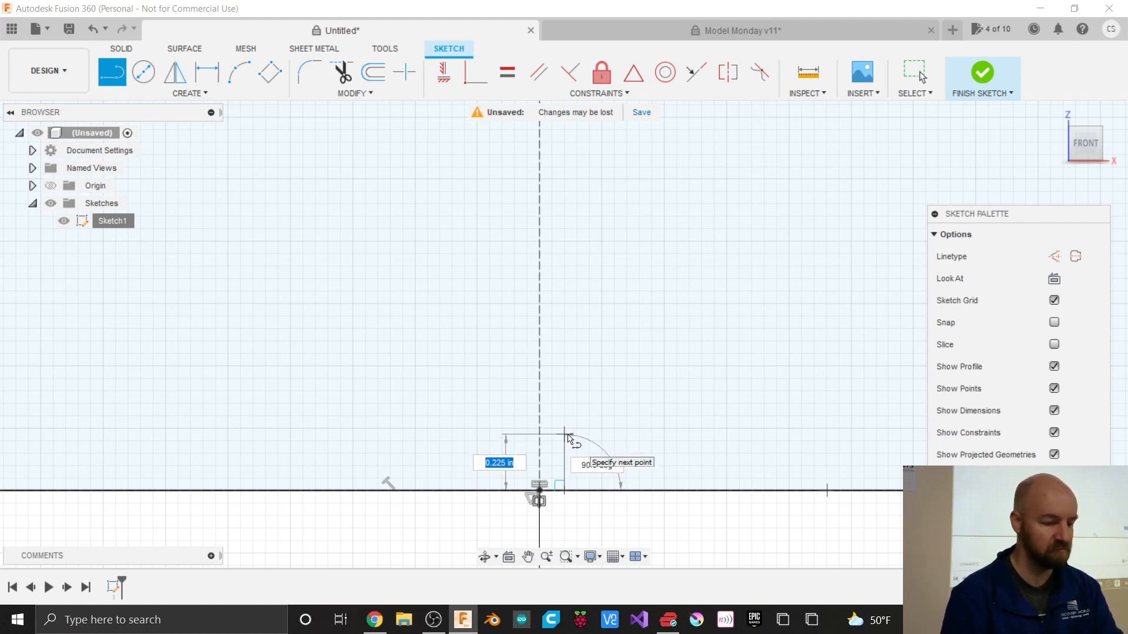
click(568, 436)
click(528, 435)
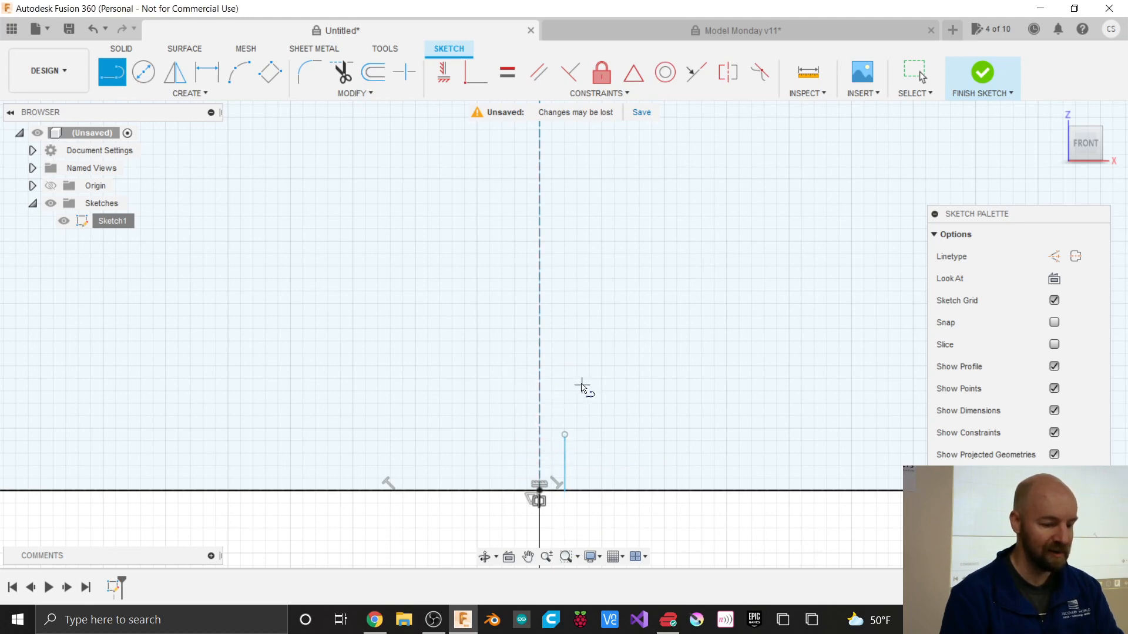
Step: Dimension the short vertical line 0.01 in from the tapered profile's vertical centerline
scroll(567, 359, down, 1)
scroll(566, 362, down, 3)
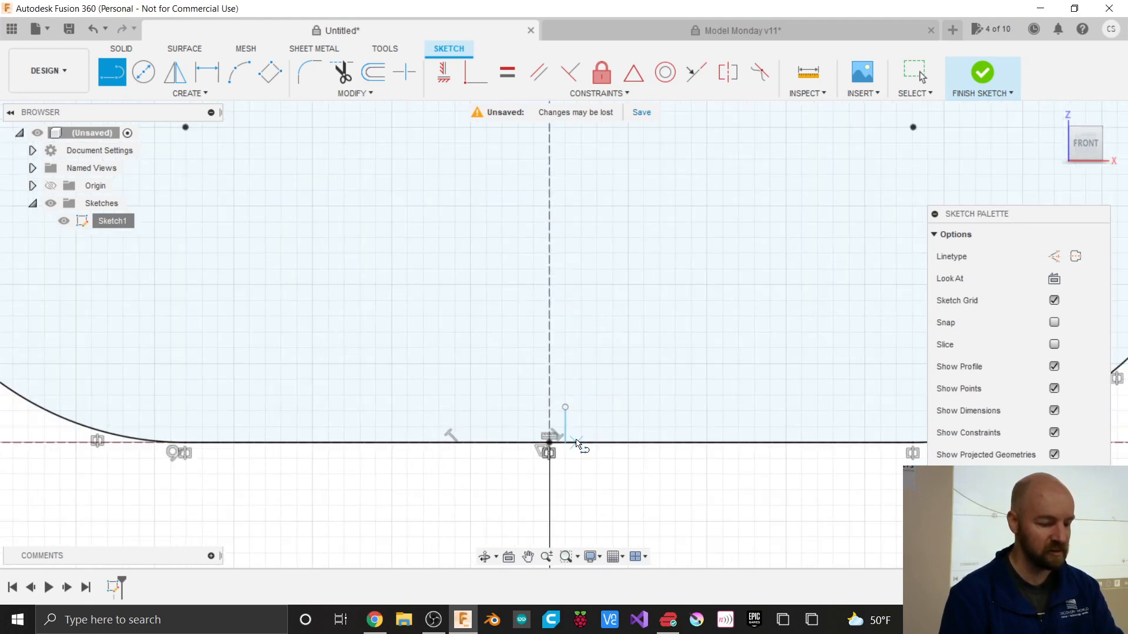
scroll(588, 433, up, 3)
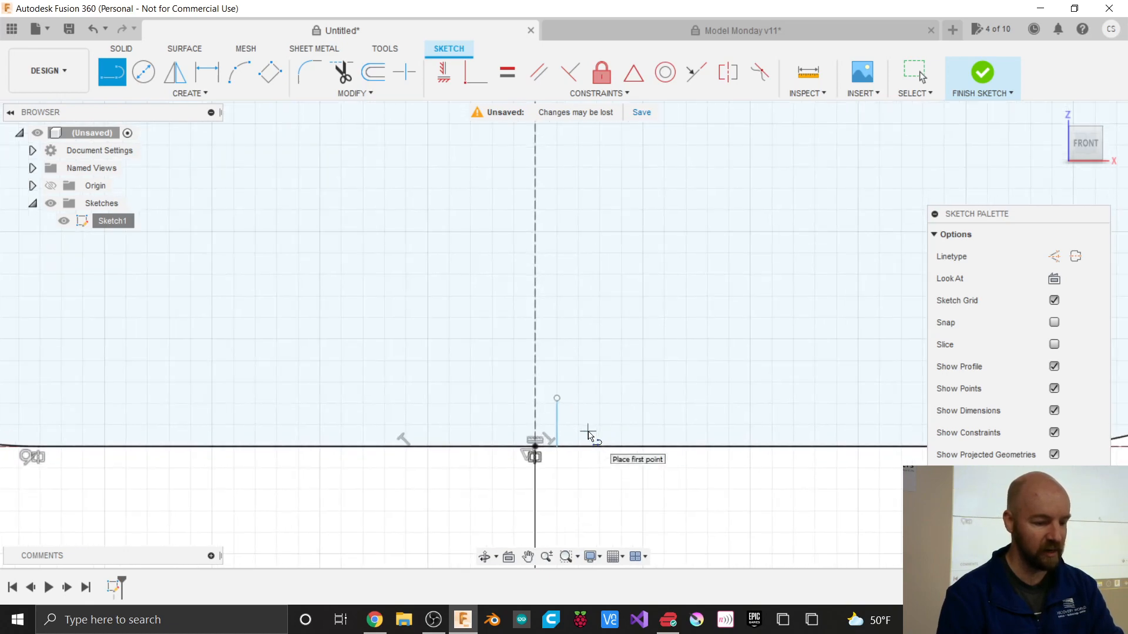
key(d)
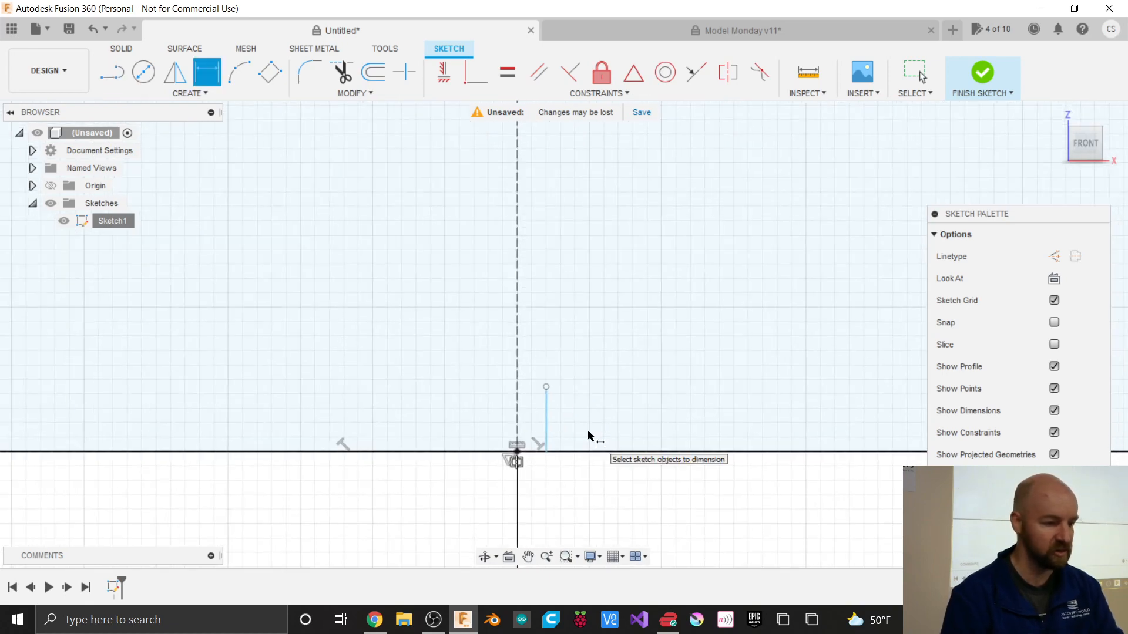
click(190, 93)
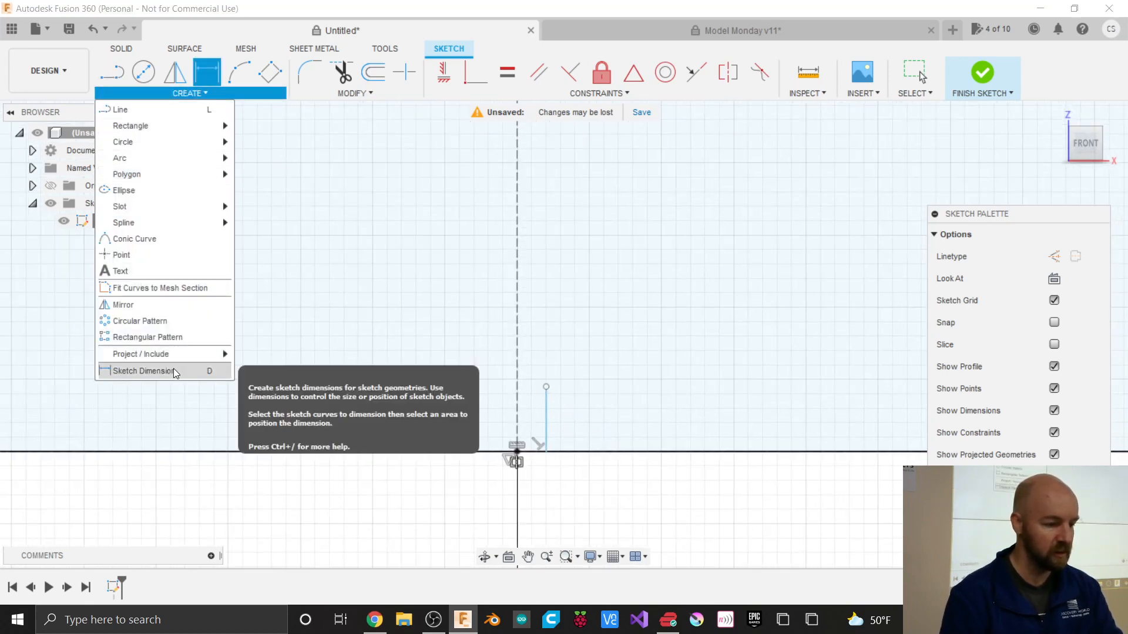
click(141, 371)
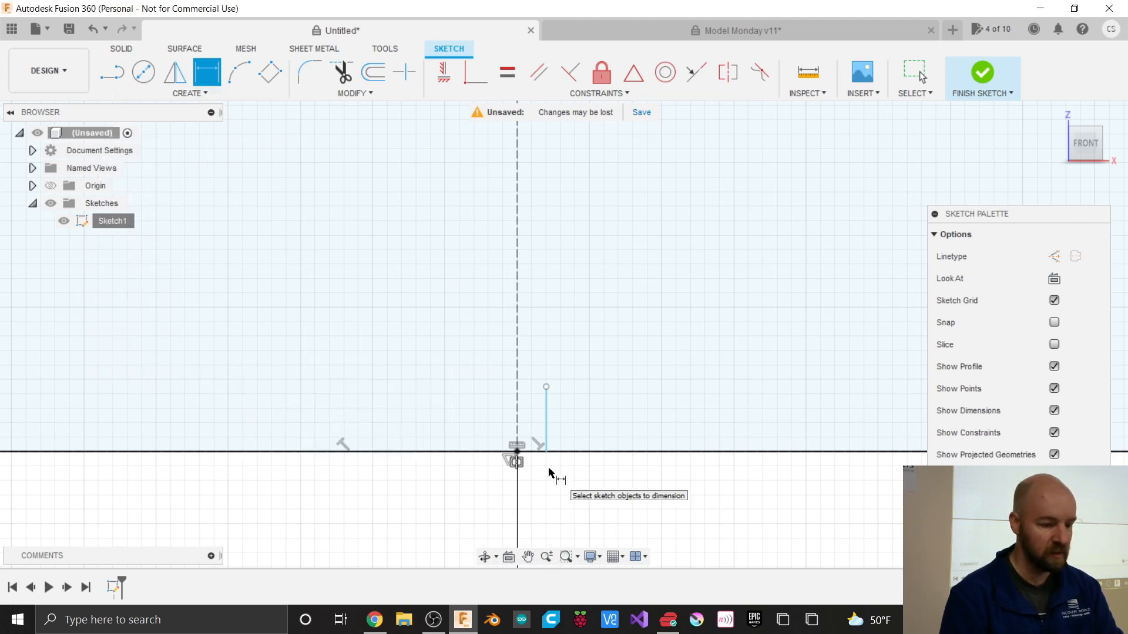
click(547, 424)
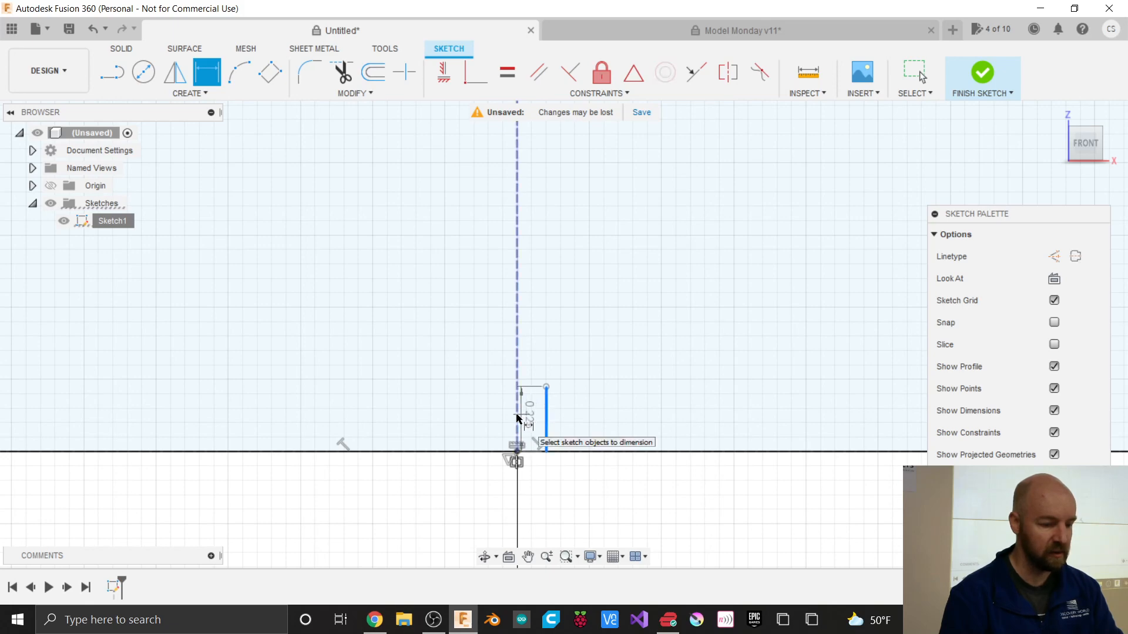
click(517, 417)
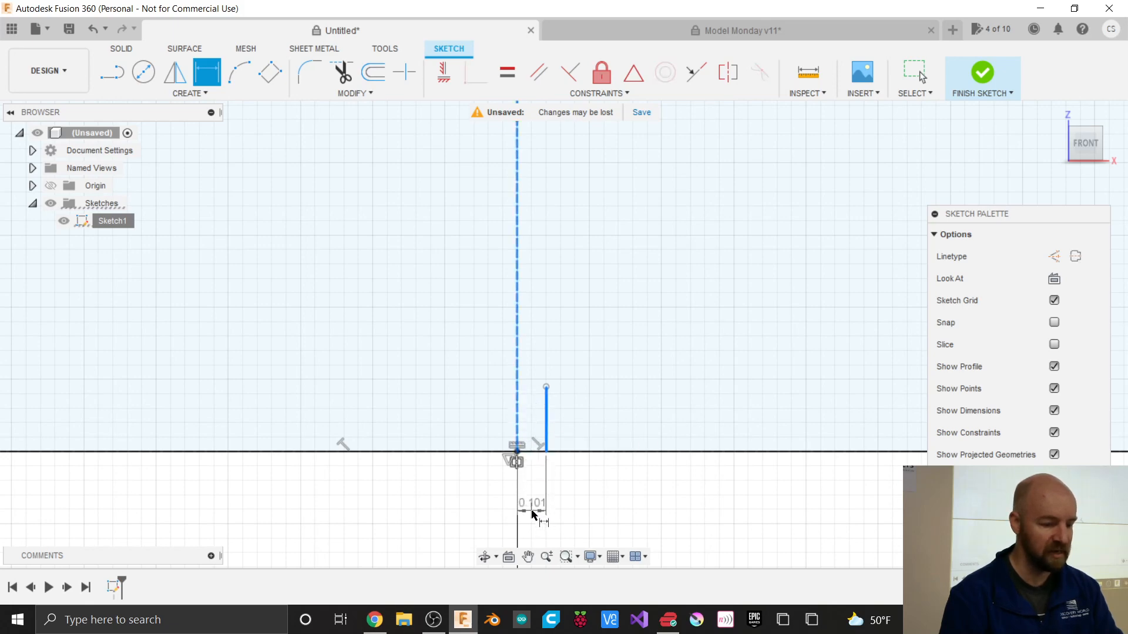
click(532, 515)
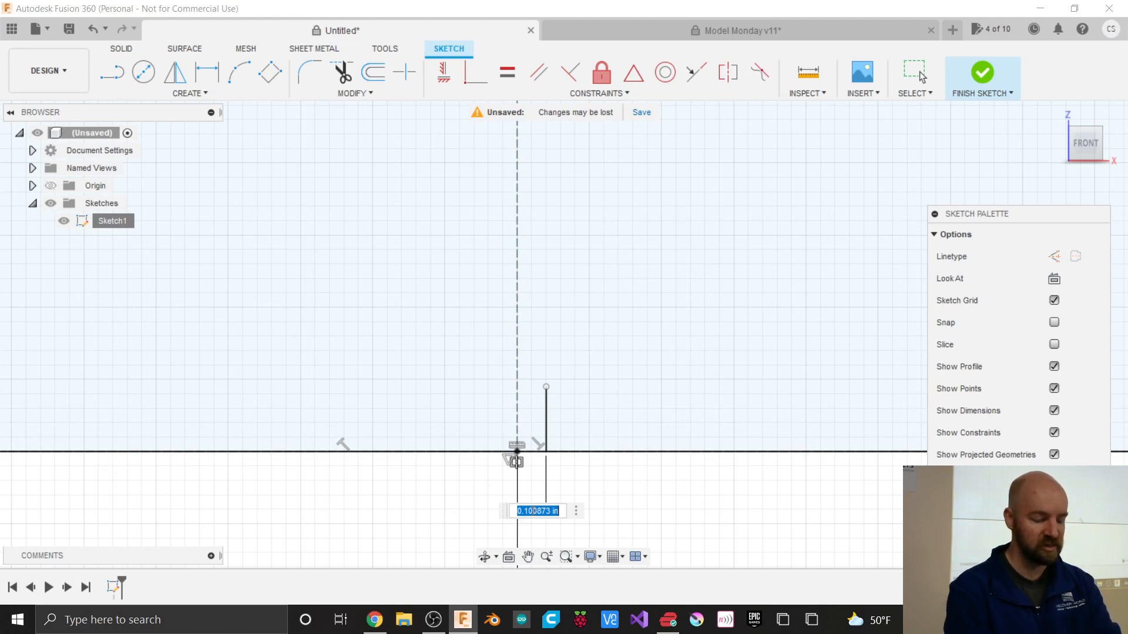
text(.01)
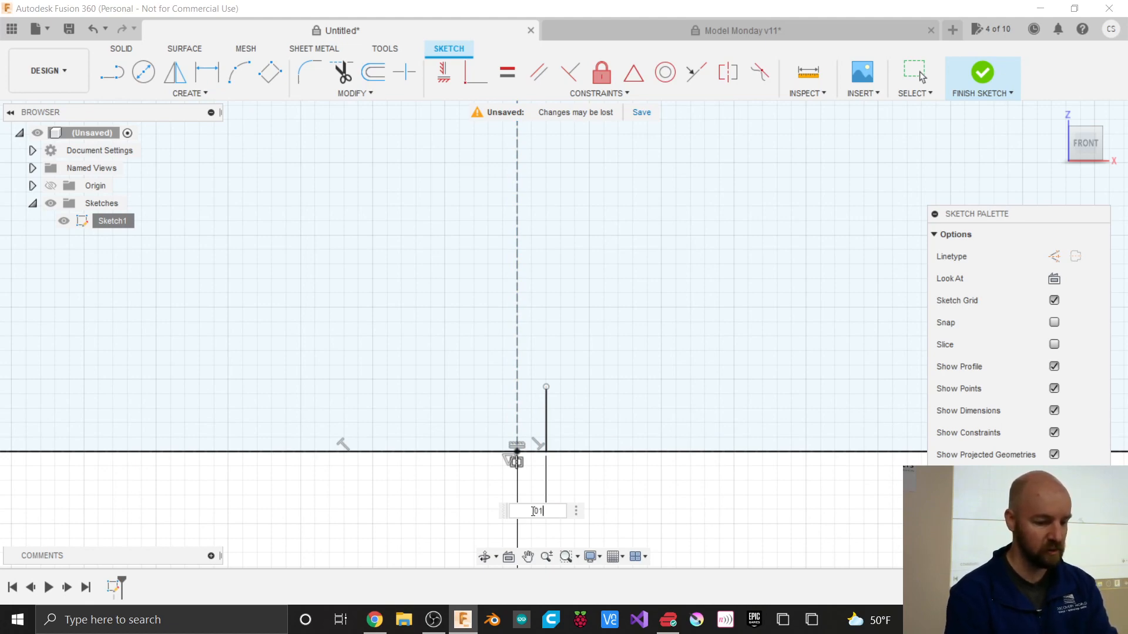
key(Return)
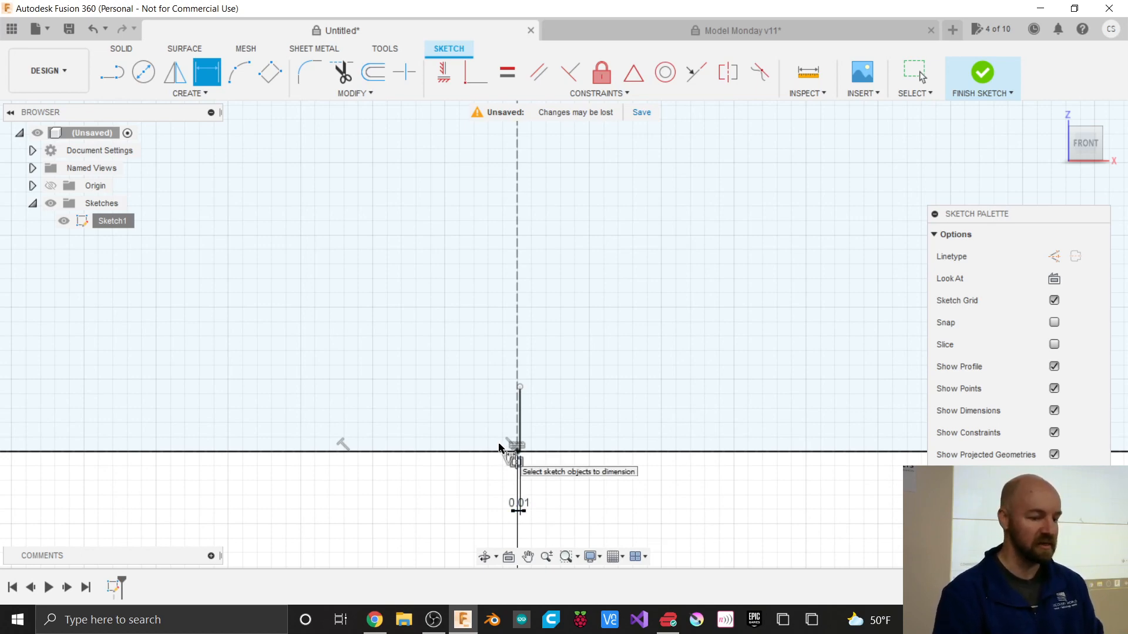
scroll(500, 447, up, 5)
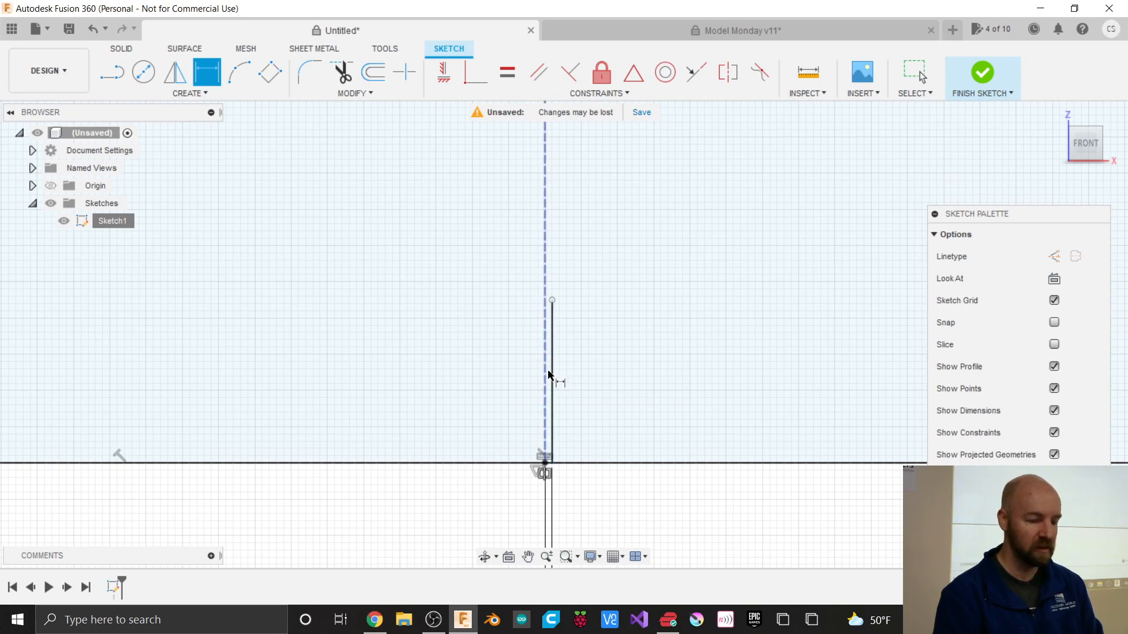
scroll(548, 375, down, 1)
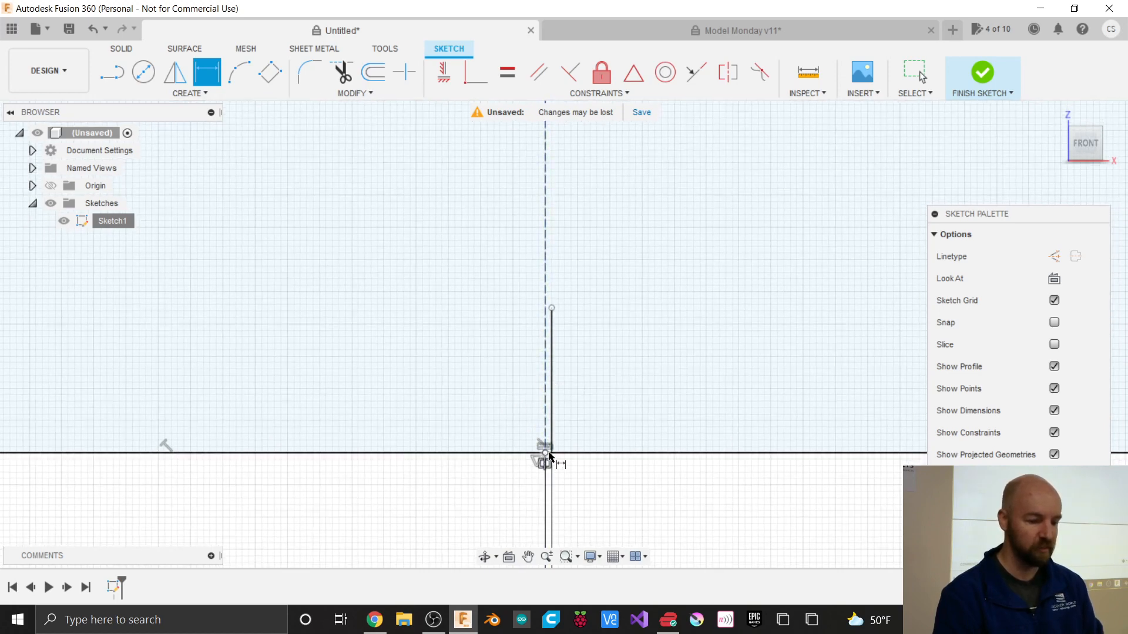
scroll(518, 450, up, 3)
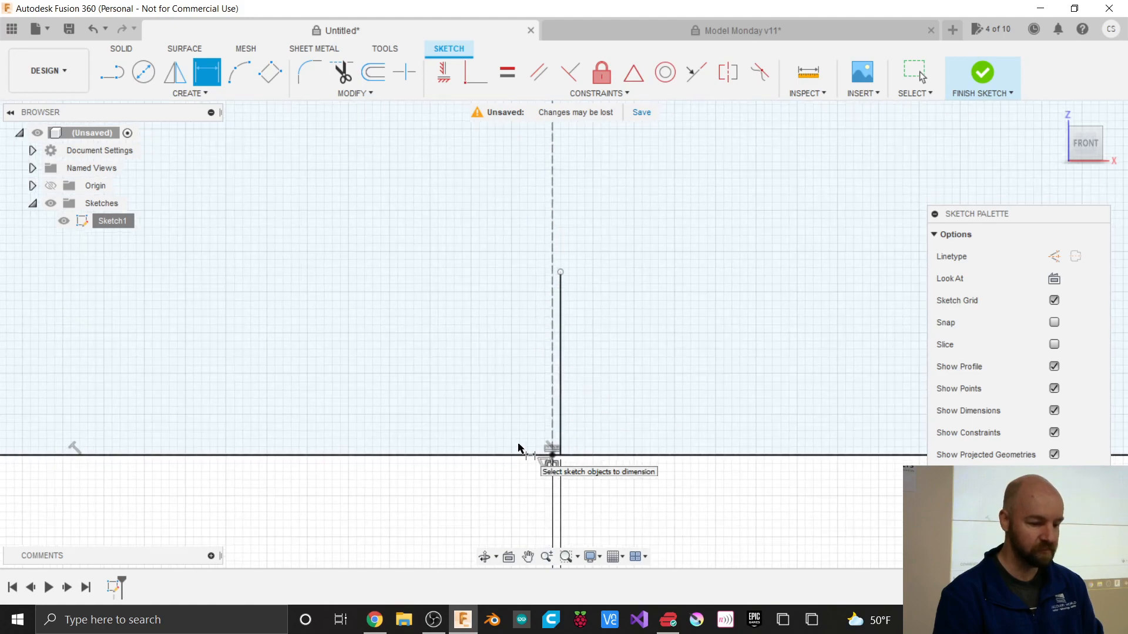
scroll(590, 302, down, 2)
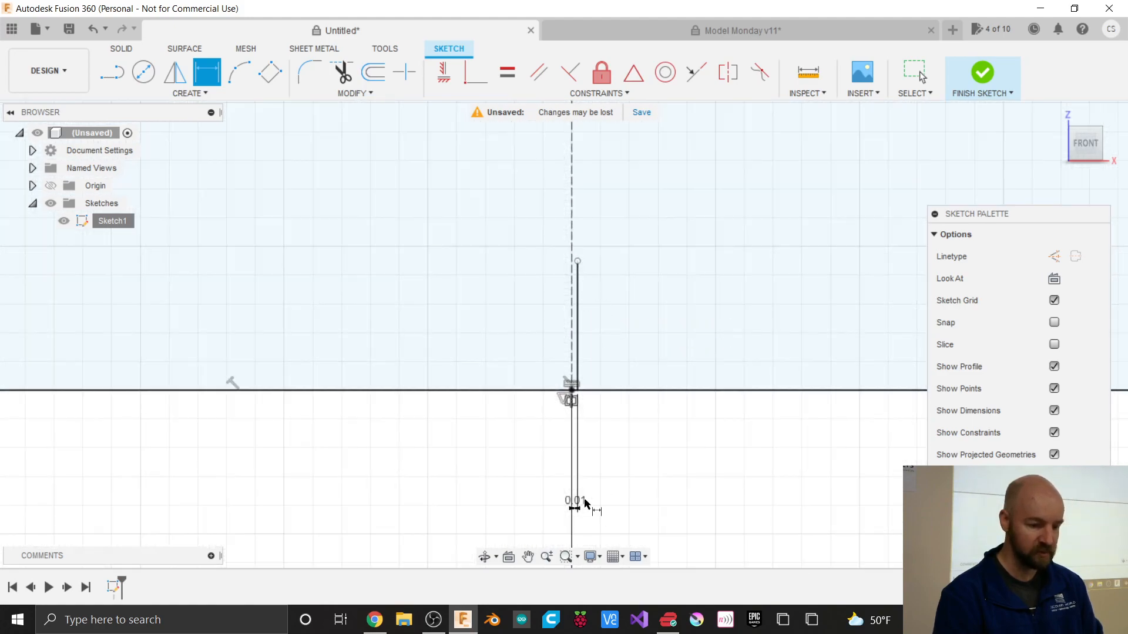
Step: Trim the small piece of the tapered profile's bottom edge between its centerline and the short vertical line
scroll(568, 355, up, 2)
scroll(568, 355, up, 3)
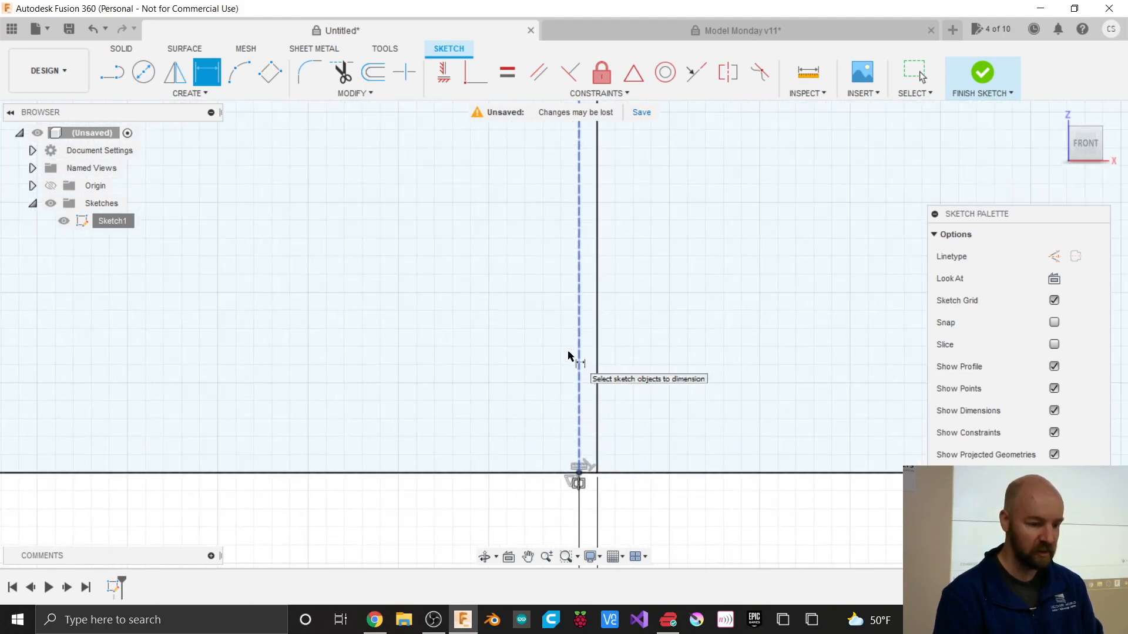
click(369, 92)
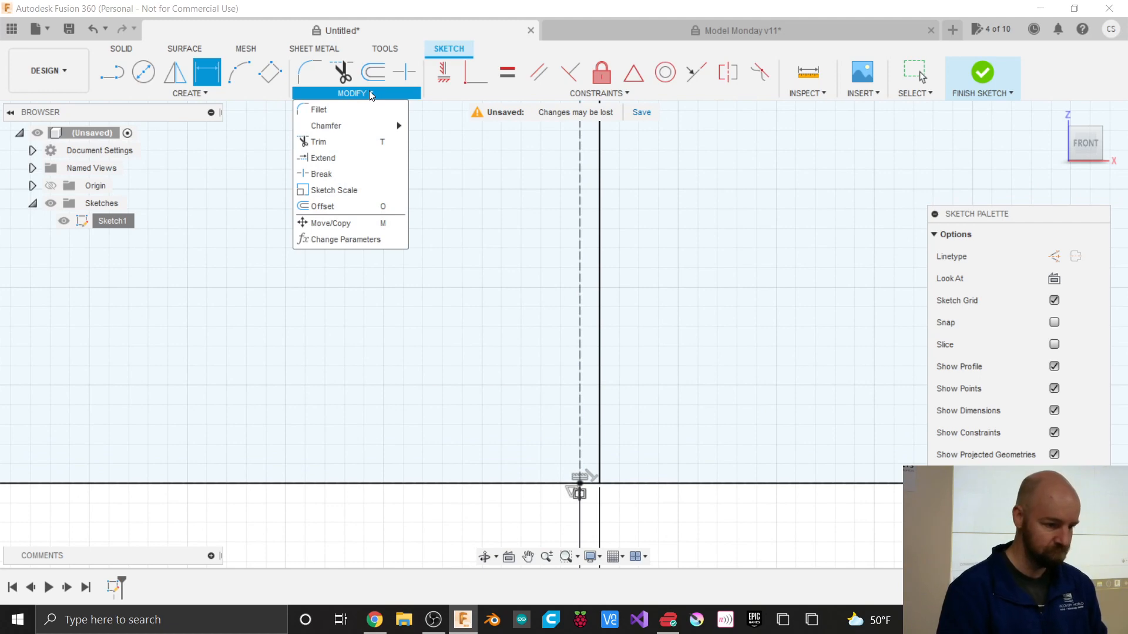
click(331, 142)
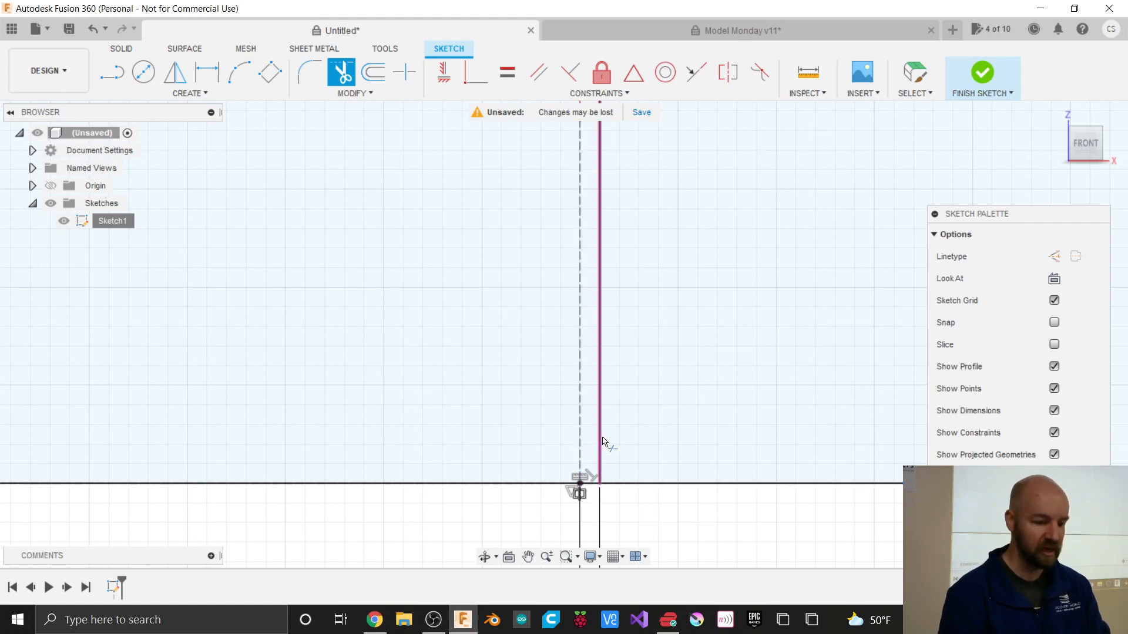
click(591, 485)
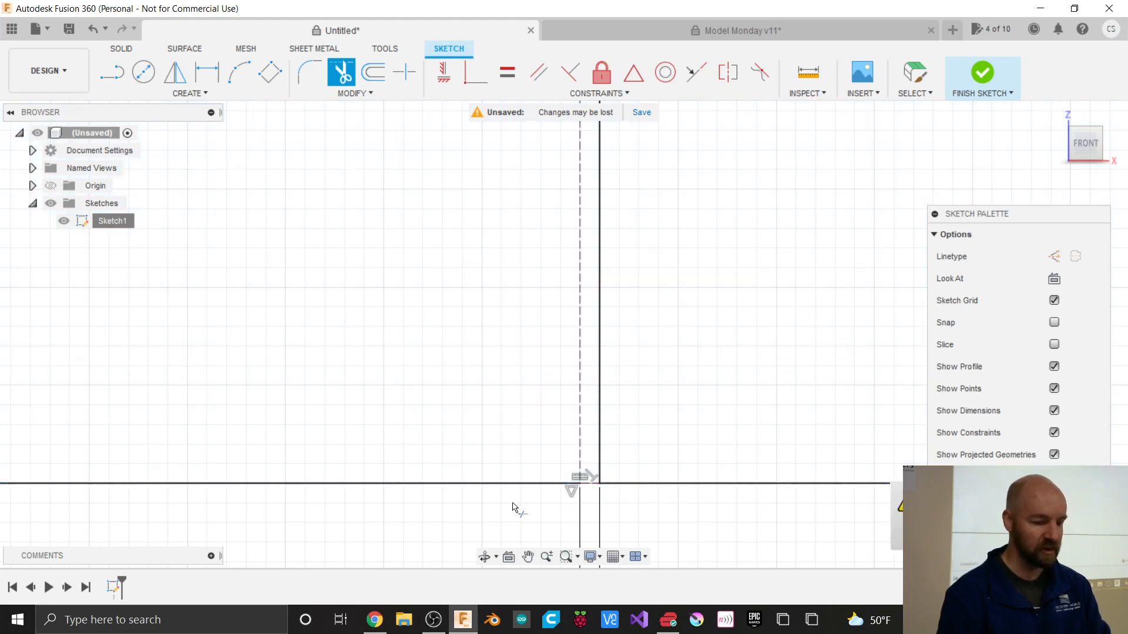
scroll(514, 508, down, 3)
key(Escape)
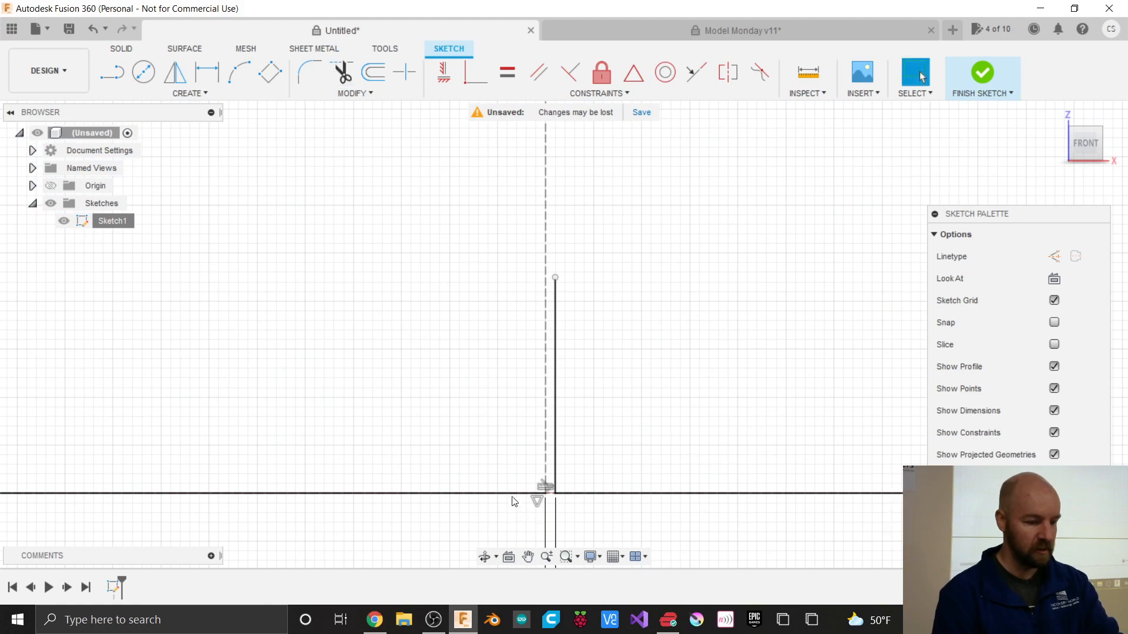
Step: Convert the short vertical line beside the tapered profile's centerline to construction geometry and check the gap at its base
click(557, 401)
key(x)
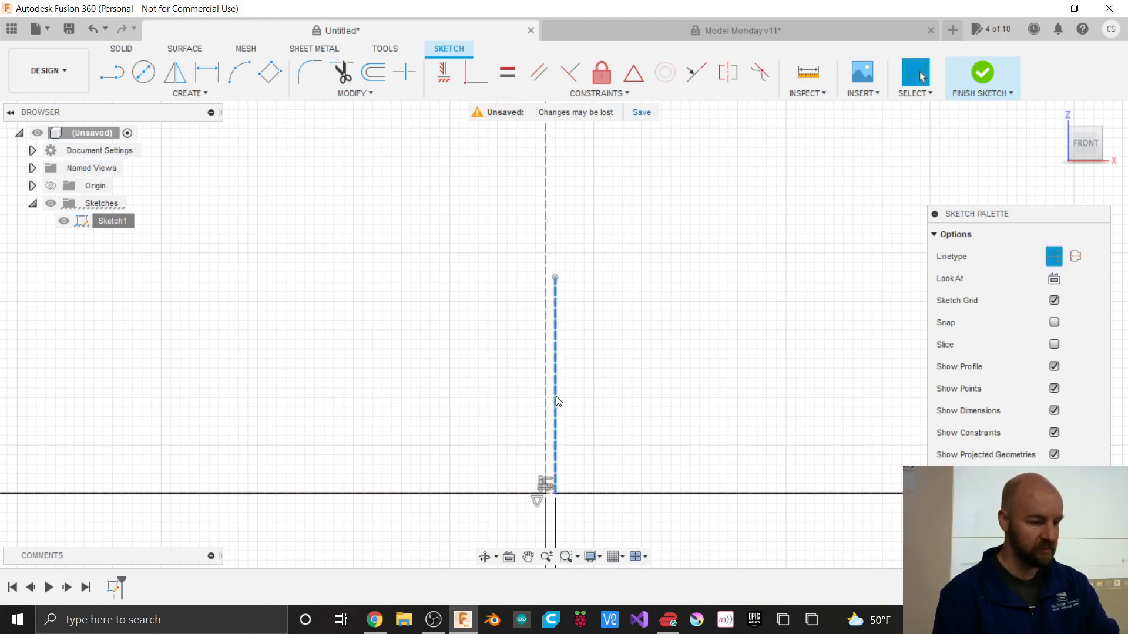
scroll(455, 390, down, 4)
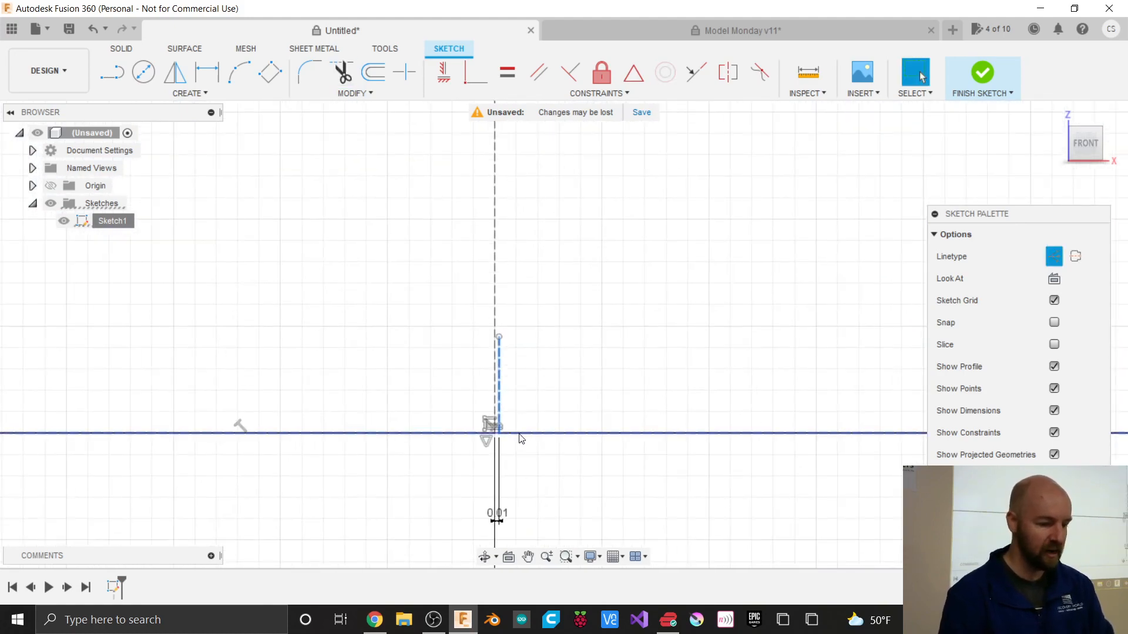
scroll(509, 470, up, 4)
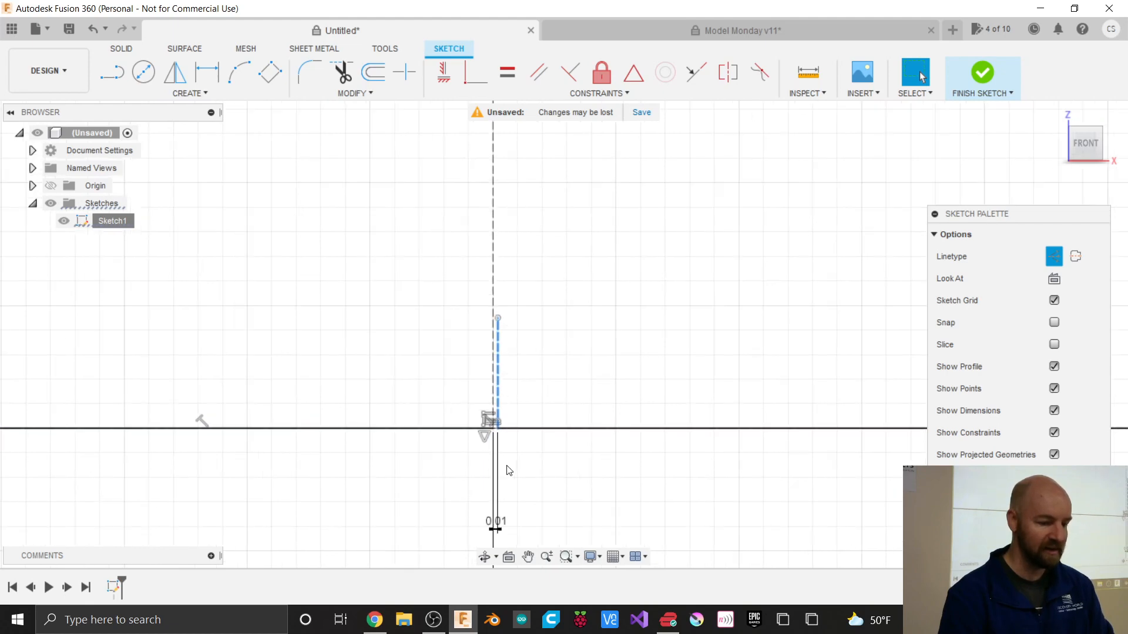
scroll(460, 330, up, 1)
scroll(459, 331, up, 3)
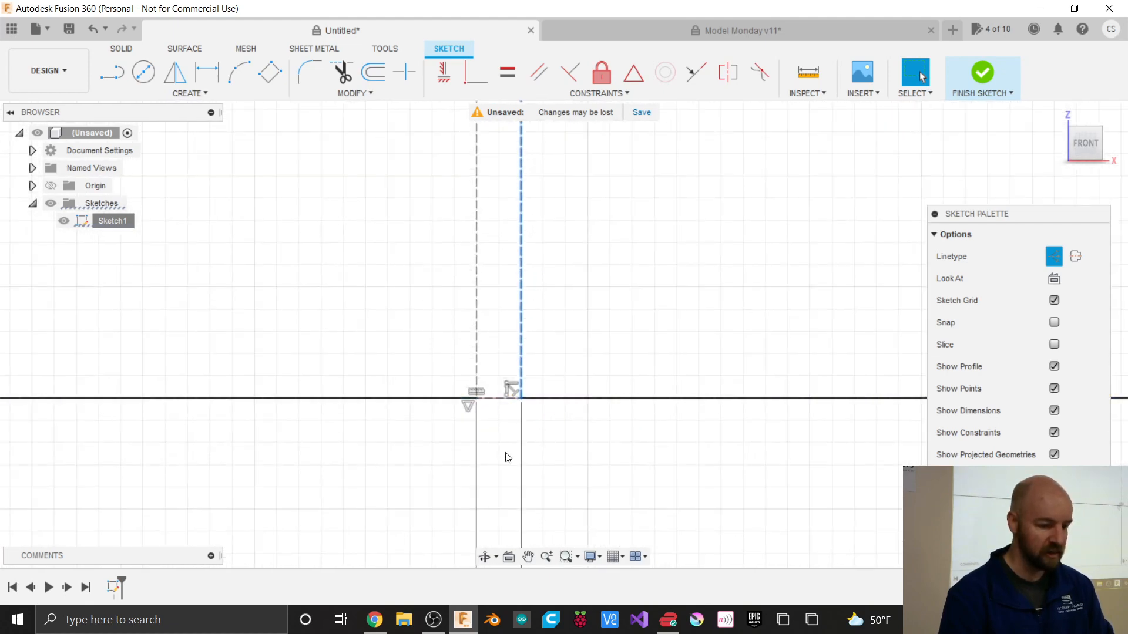
Step: Draw a vertical construction line about 0.13 in long up from the rounded-rectangle profile's bottom edge, just left of its square lower-right corner
scroll(466, 461, down, 10)
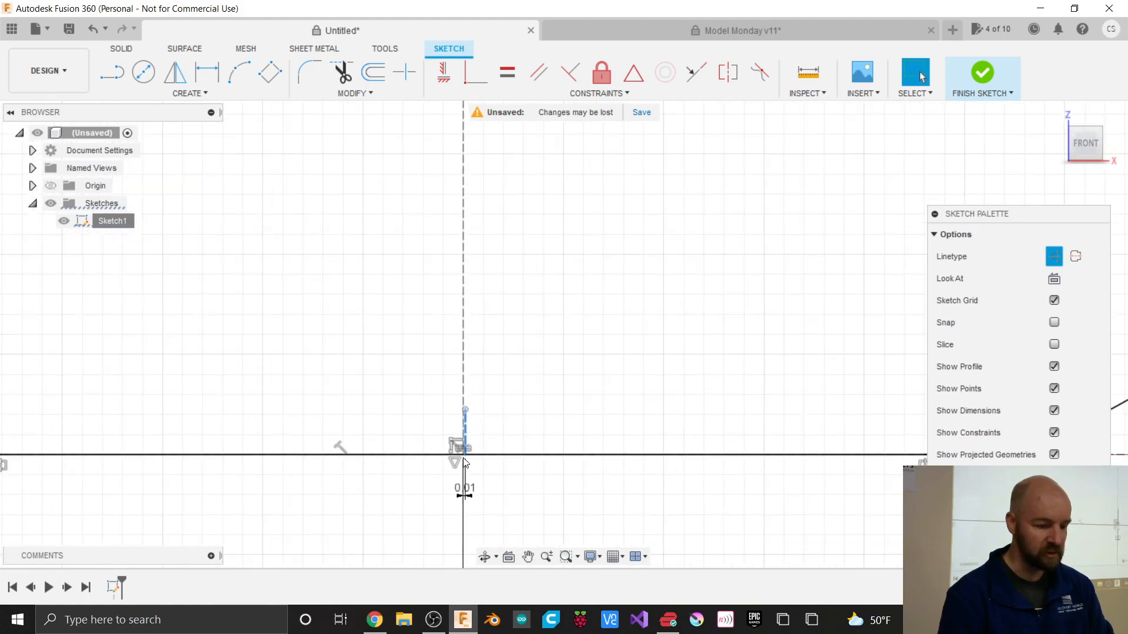
scroll(464, 462, down, 3)
scroll(305, 478, down, 4)
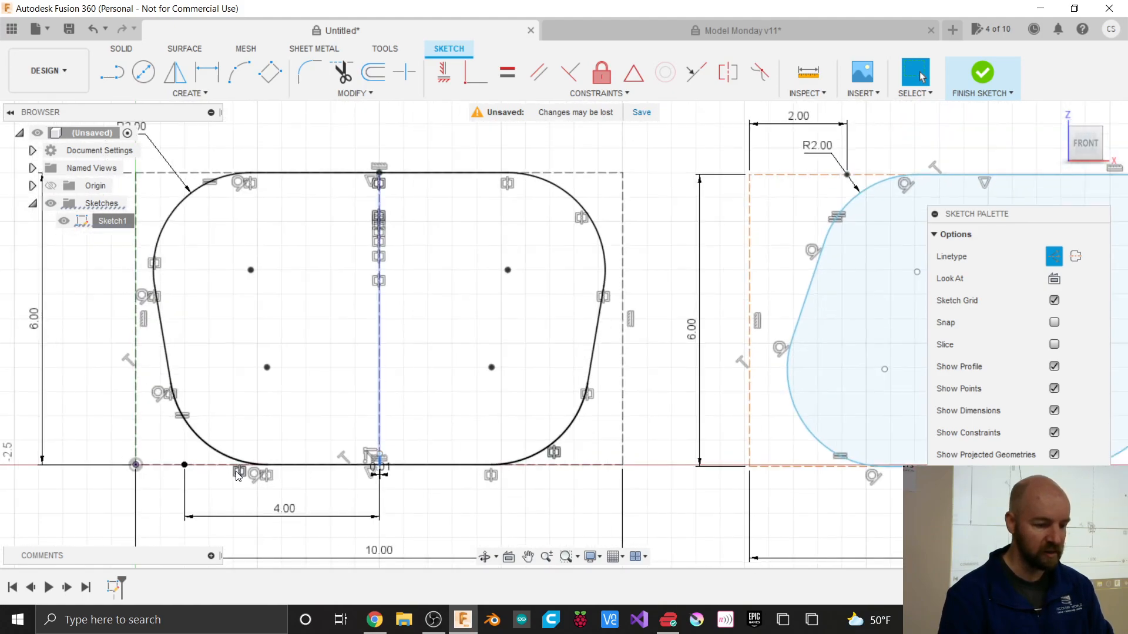
scroll(287, 411, down, 5)
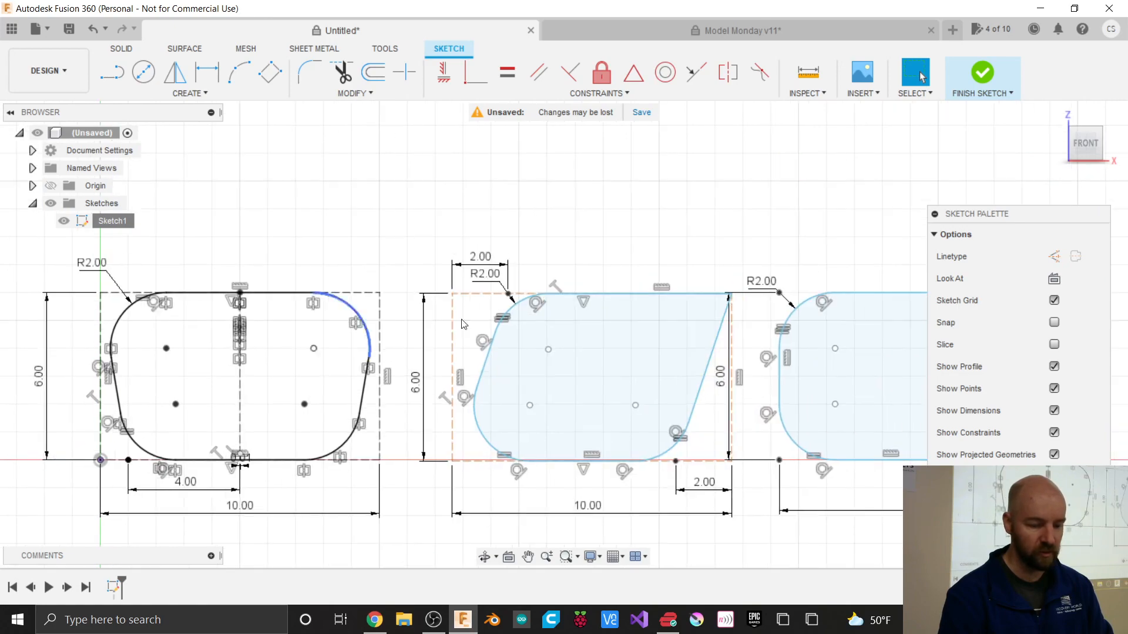
scroll(567, 440, down, 3)
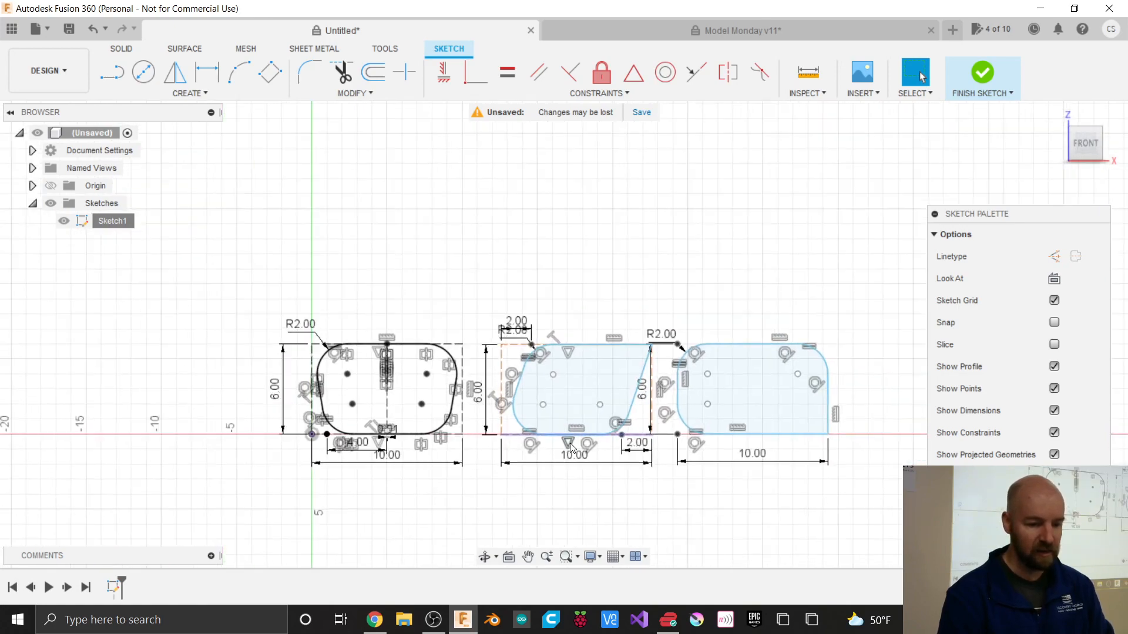
scroll(826, 424, up, 6)
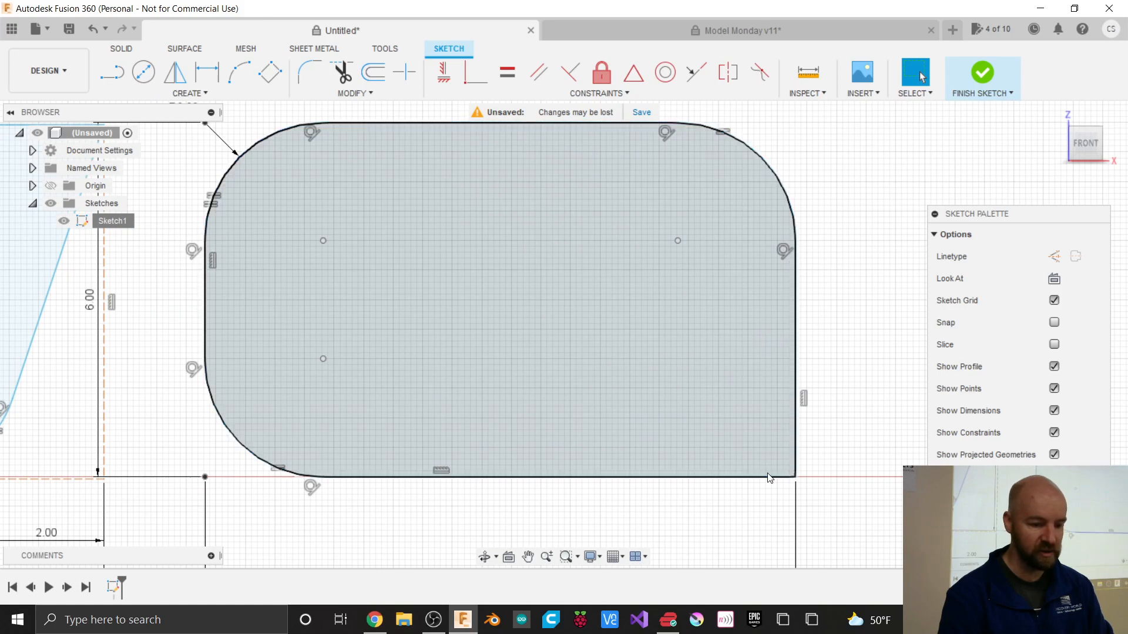
scroll(799, 477, up, 5)
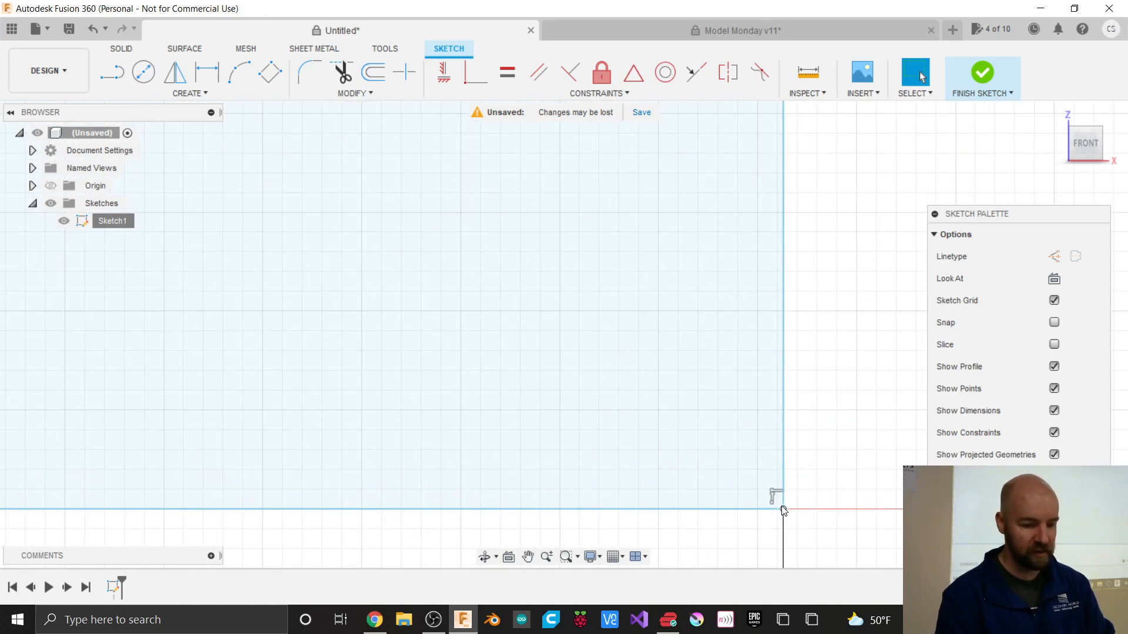
key(l)
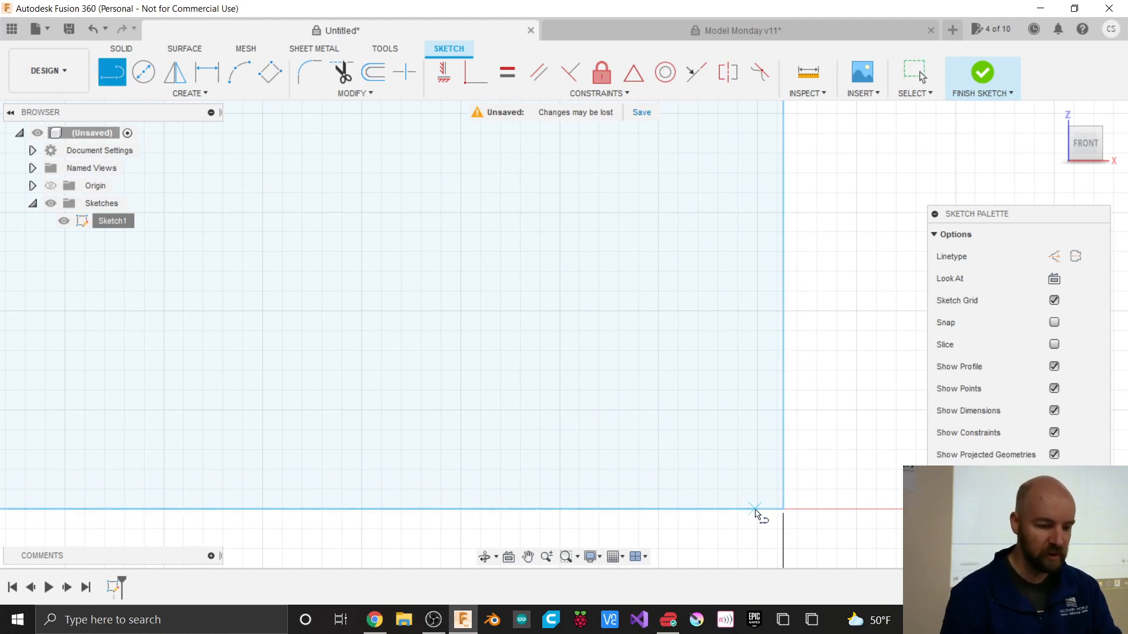
click(762, 508)
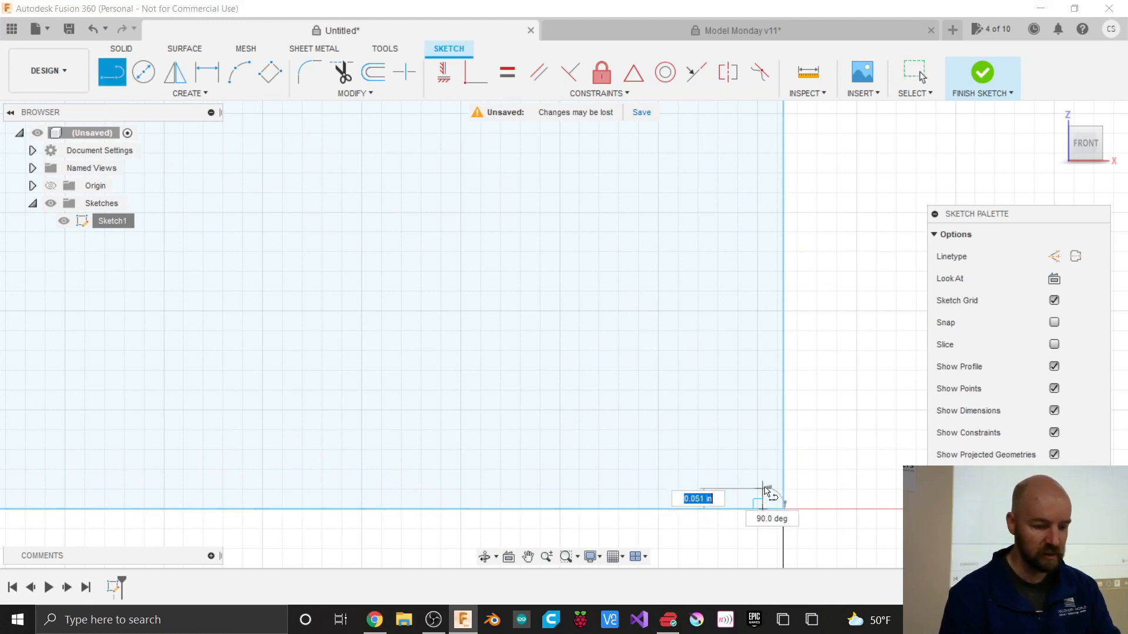
click(762, 456)
click(726, 456)
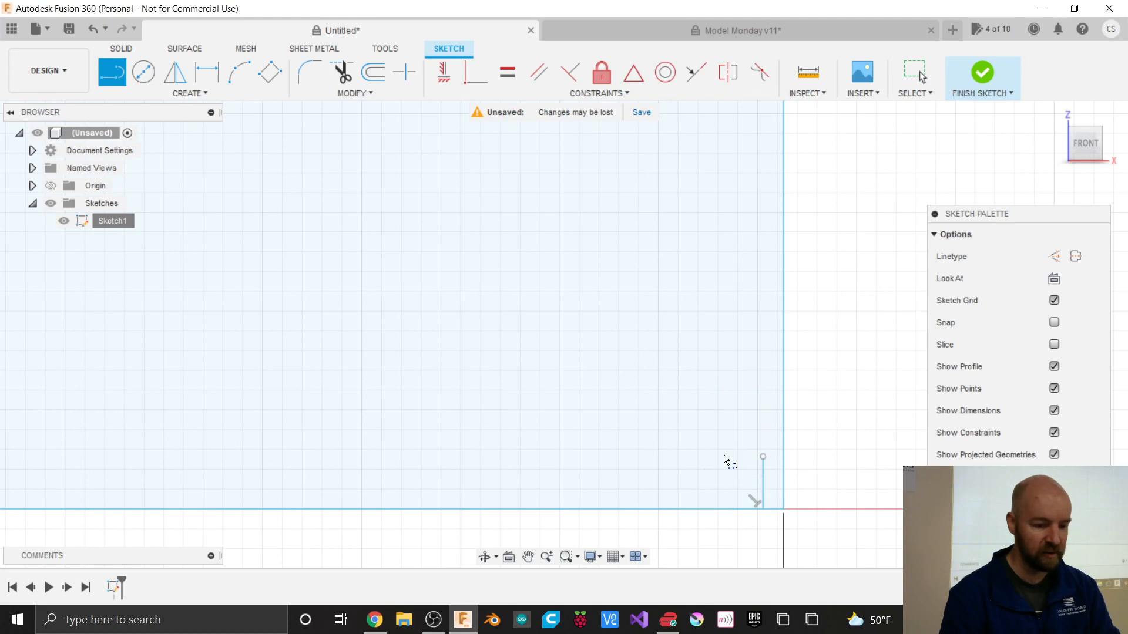
key(Escape)
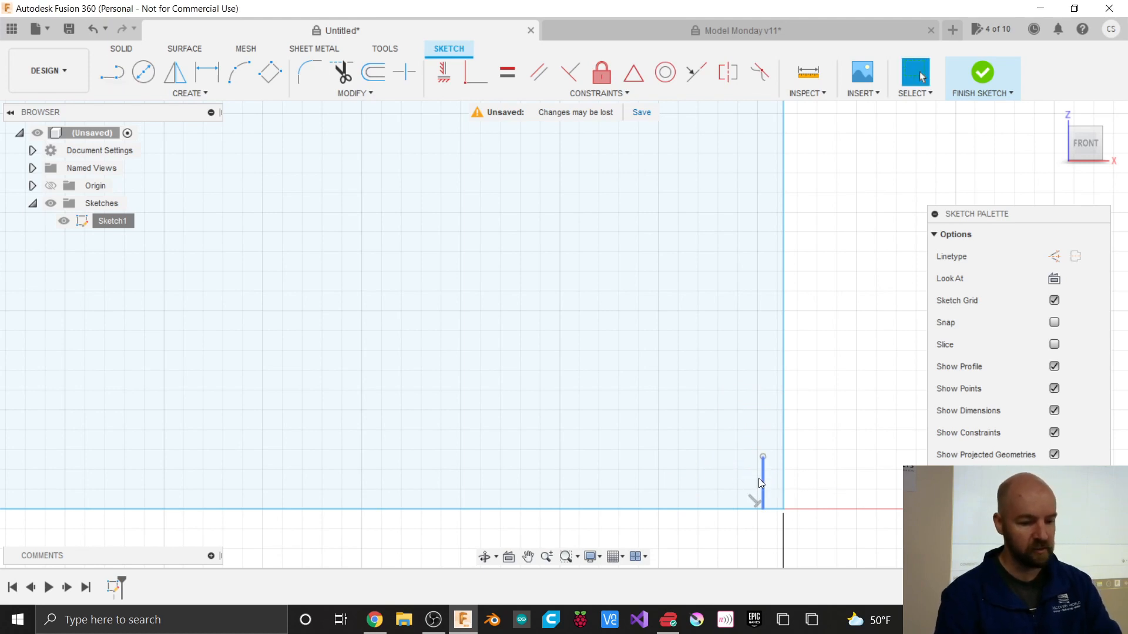
click(762, 483)
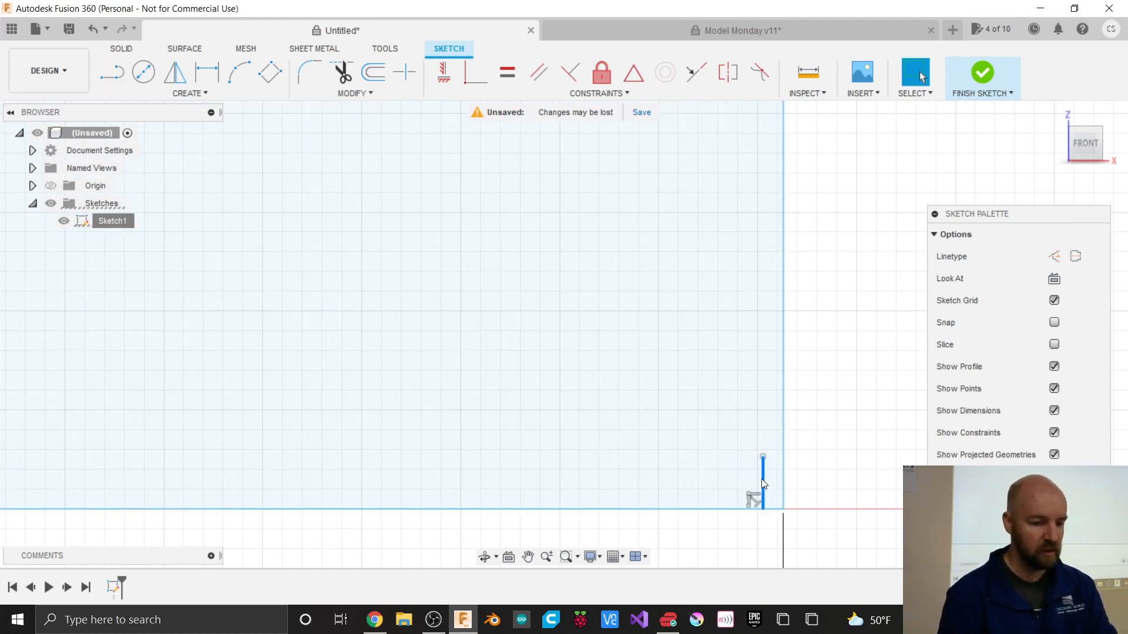
drag(974, 218, 859, 217)
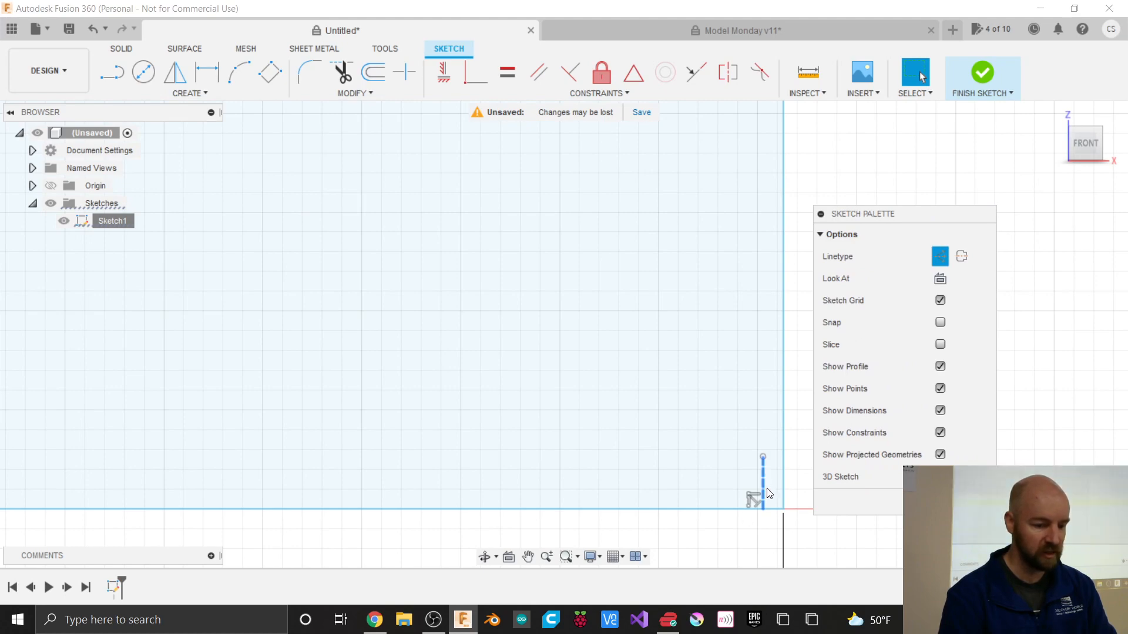
key(d)
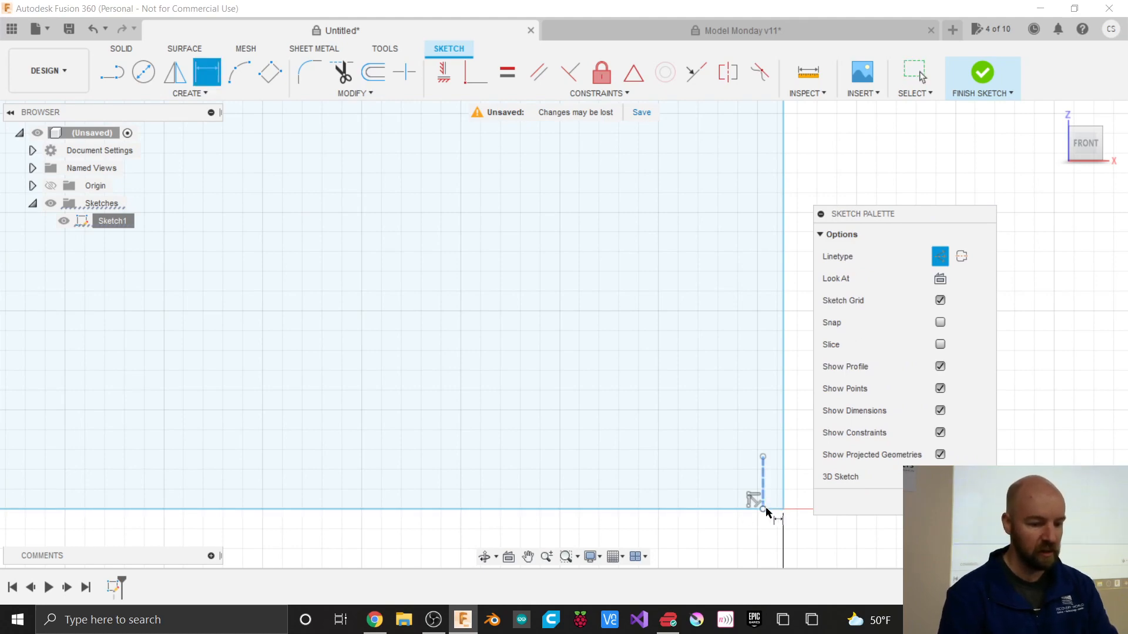
key(Escape)
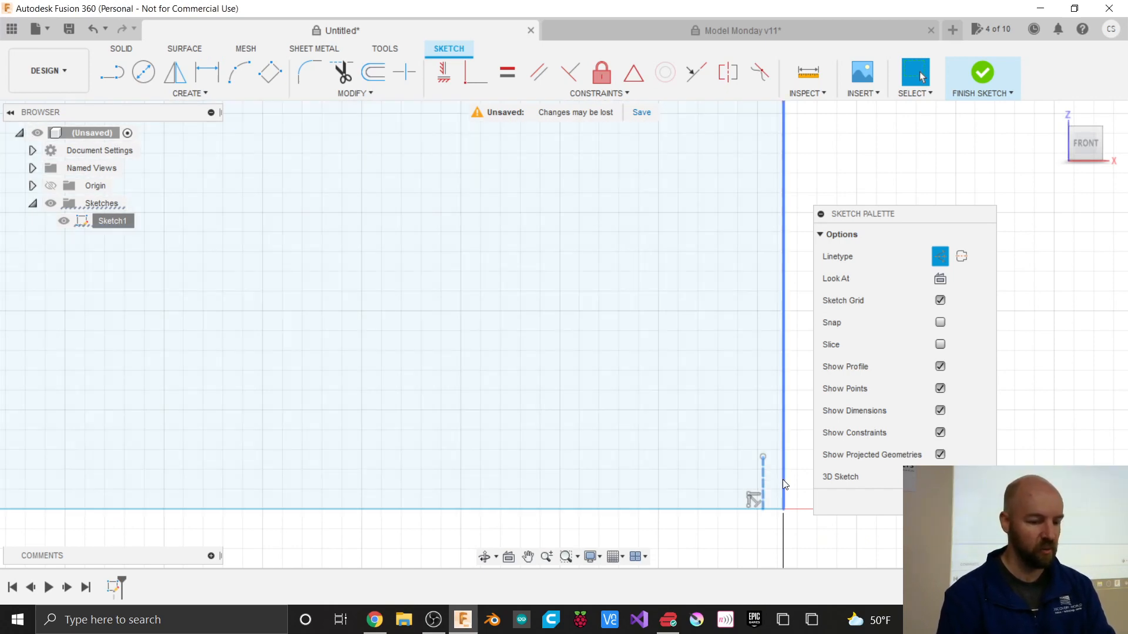
click(783, 479)
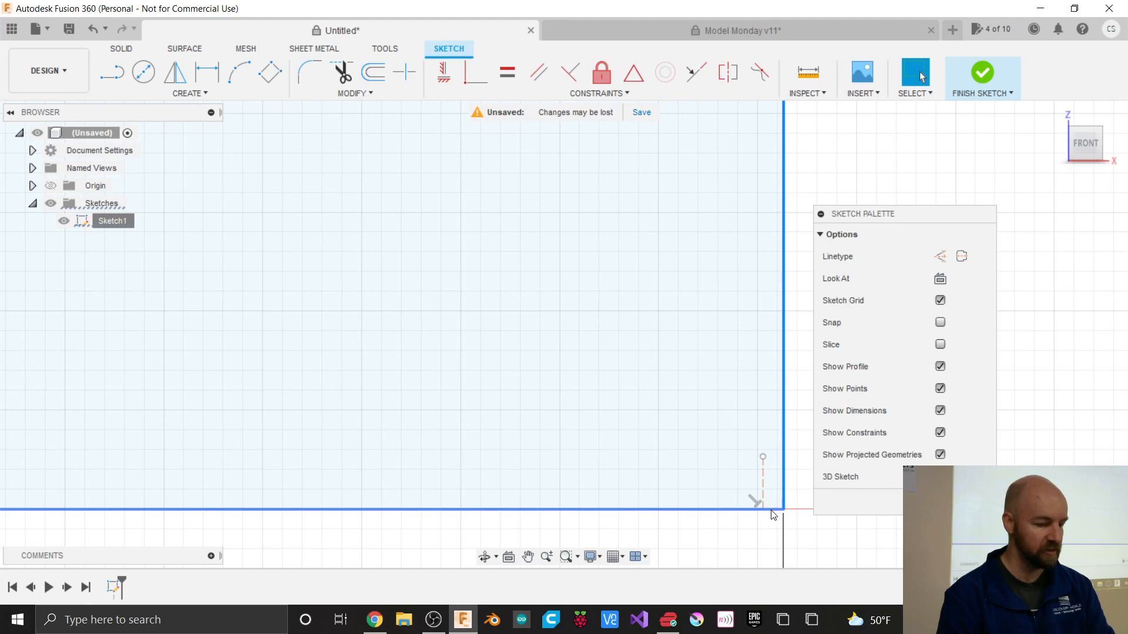
click(795, 522)
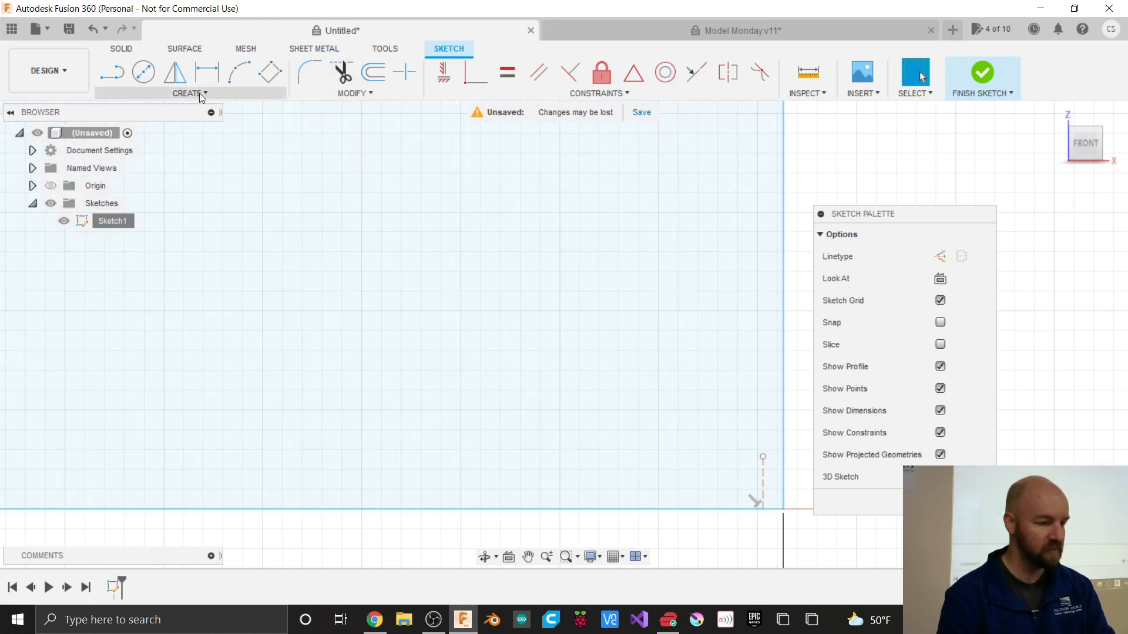
Step: Dimension the short construction line 0.01 in from the rounded-rectangle profile's right edge
click(199, 93)
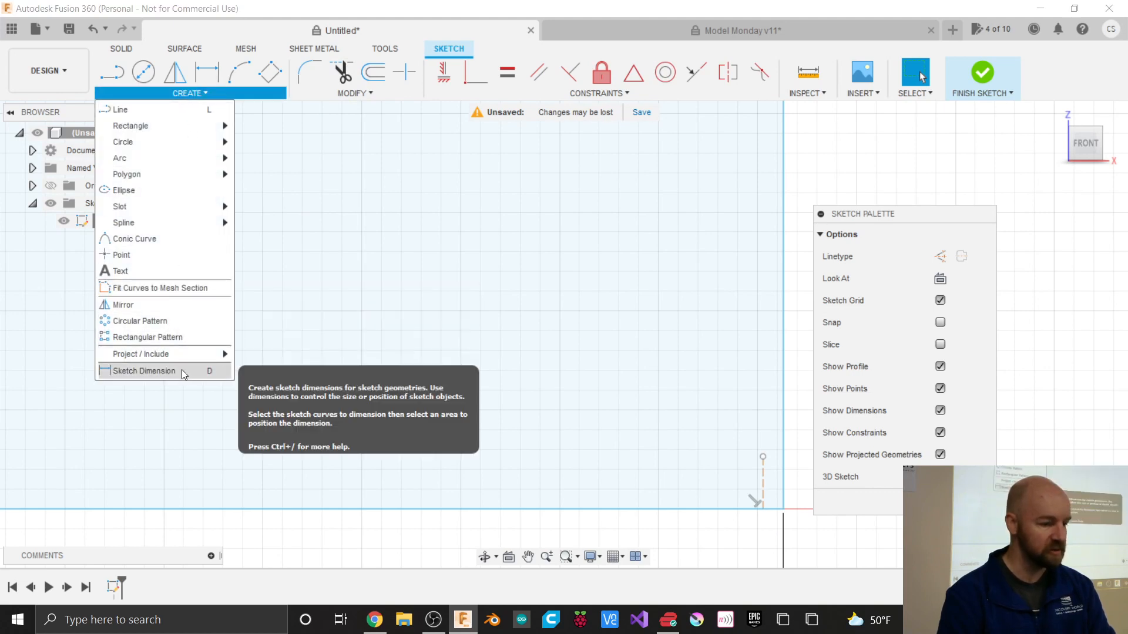
click(163, 371)
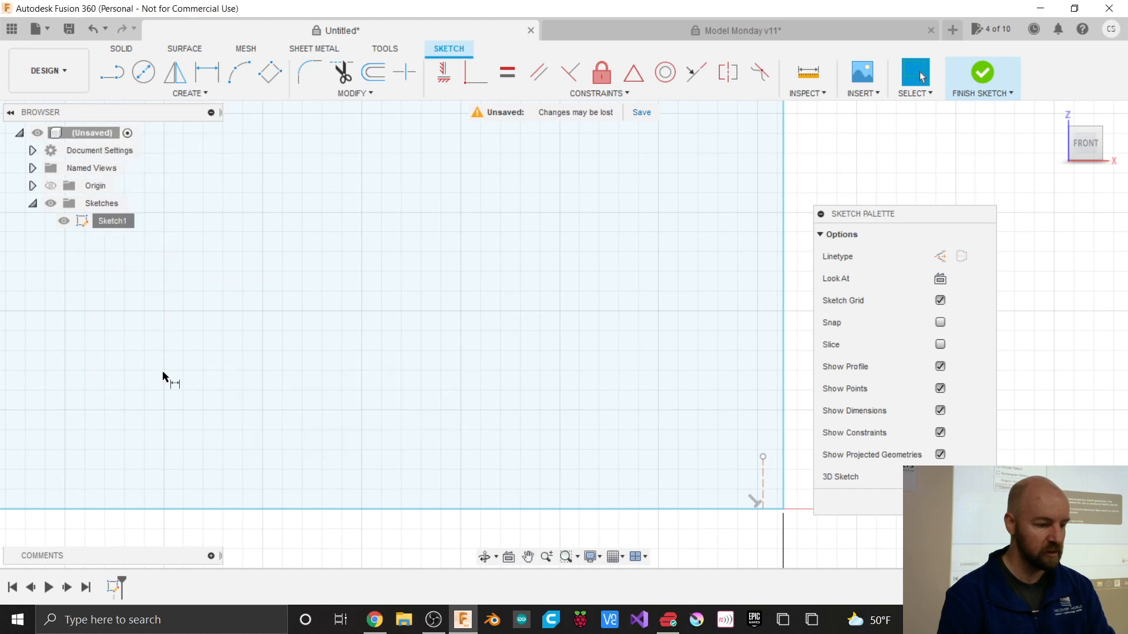
click(762, 494)
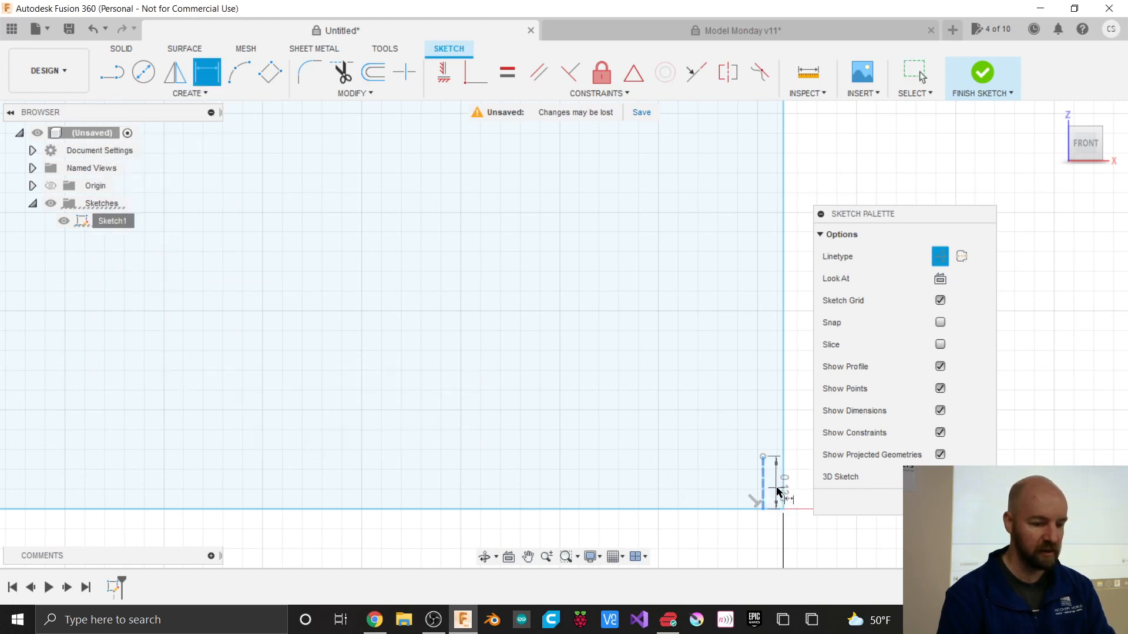
click(785, 492)
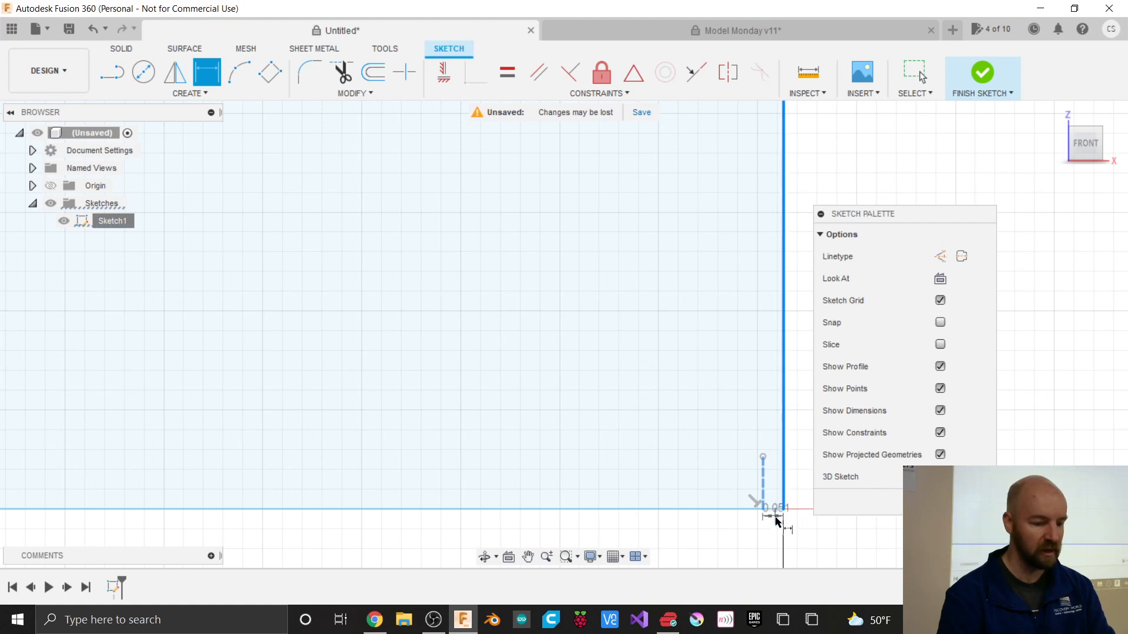
click(737, 547)
text(.01)
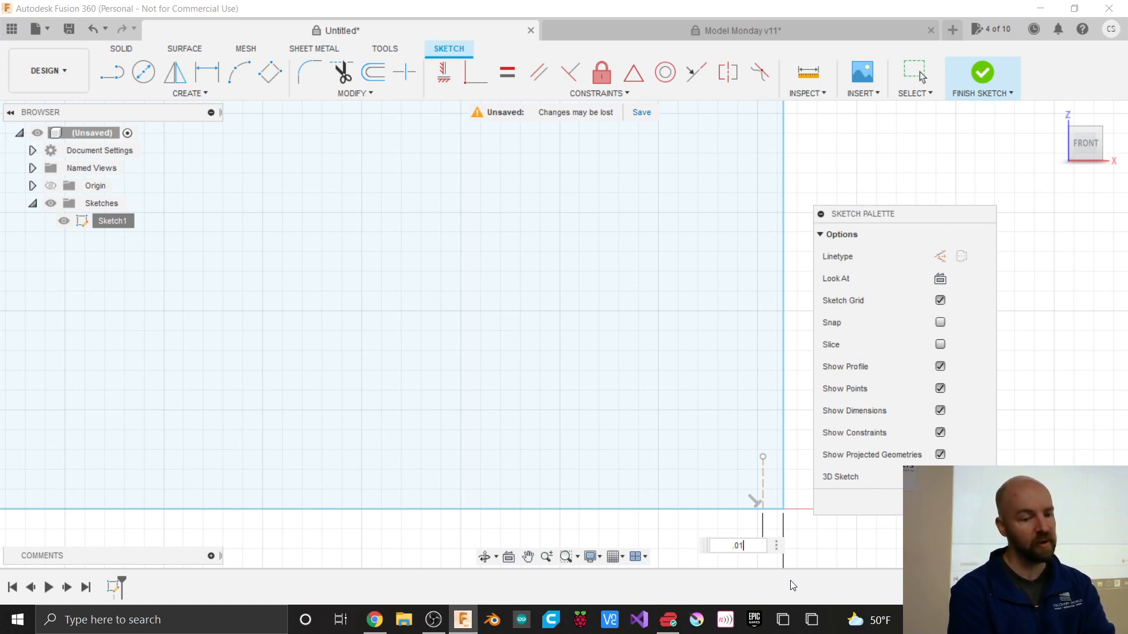
key(Return)
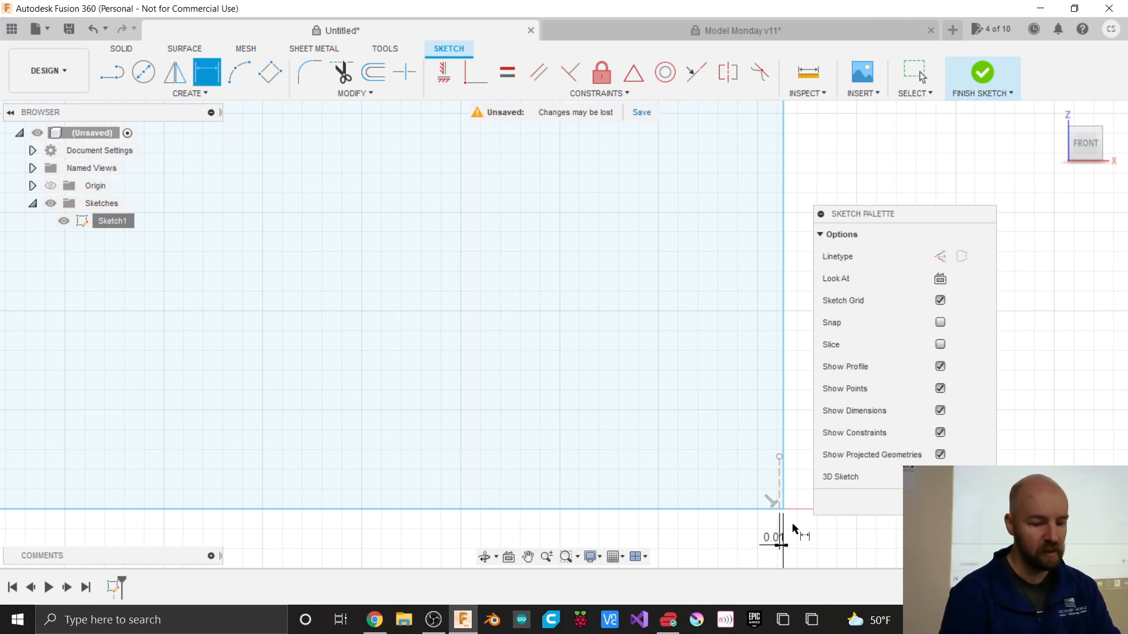
scroll(796, 505, up, 5)
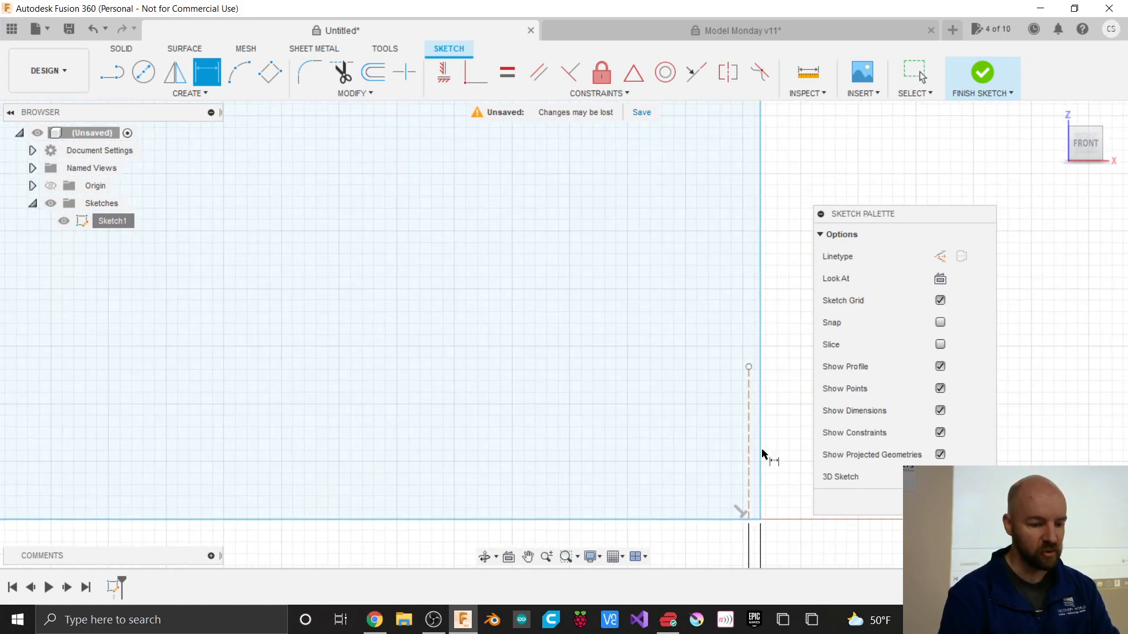
scroll(699, 354, down, 3)
scroll(775, 483, up, 3)
scroll(771, 479, up, 3)
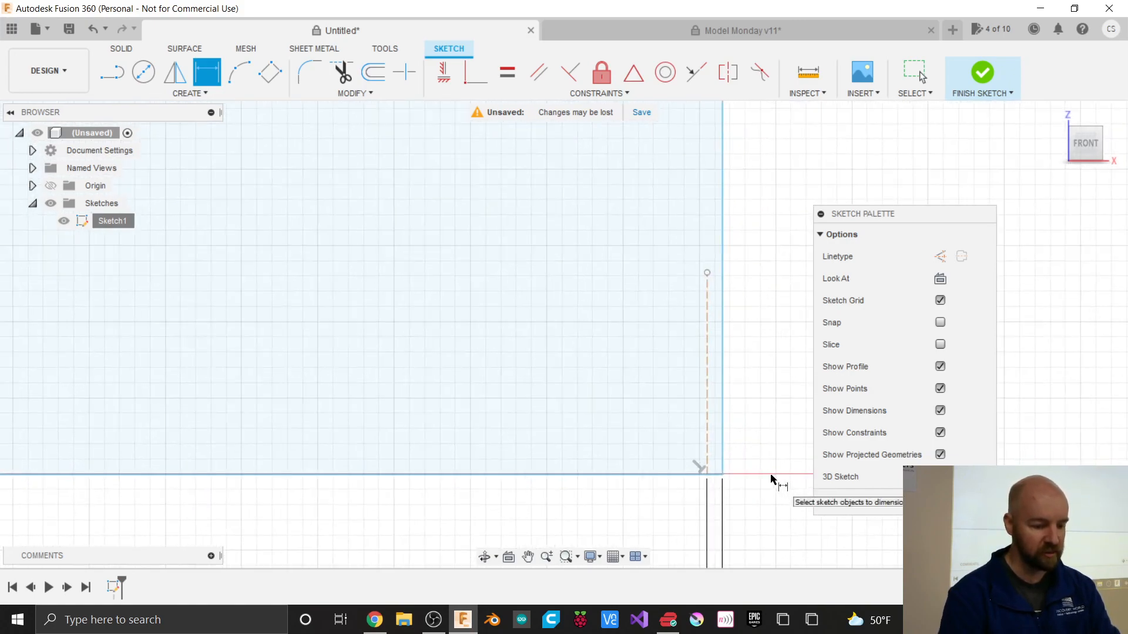
key(Escape)
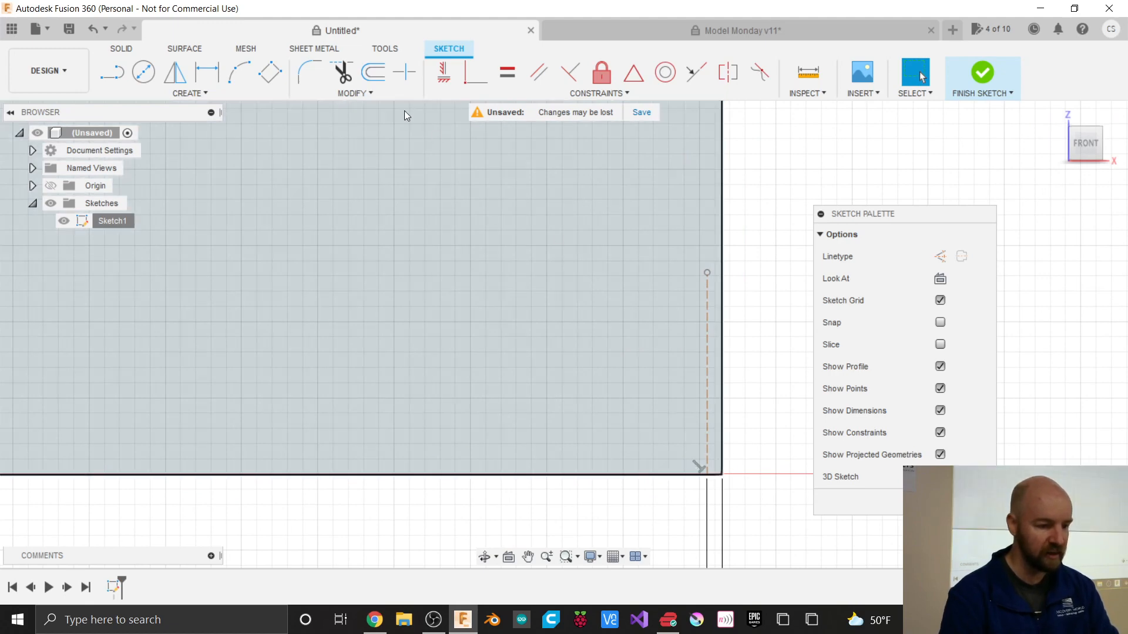
Step: Trim the small piece of the rounded-rectangle profile's bottom edge between the short construction line and the square lower-right corner
click(405, 115)
click(365, 94)
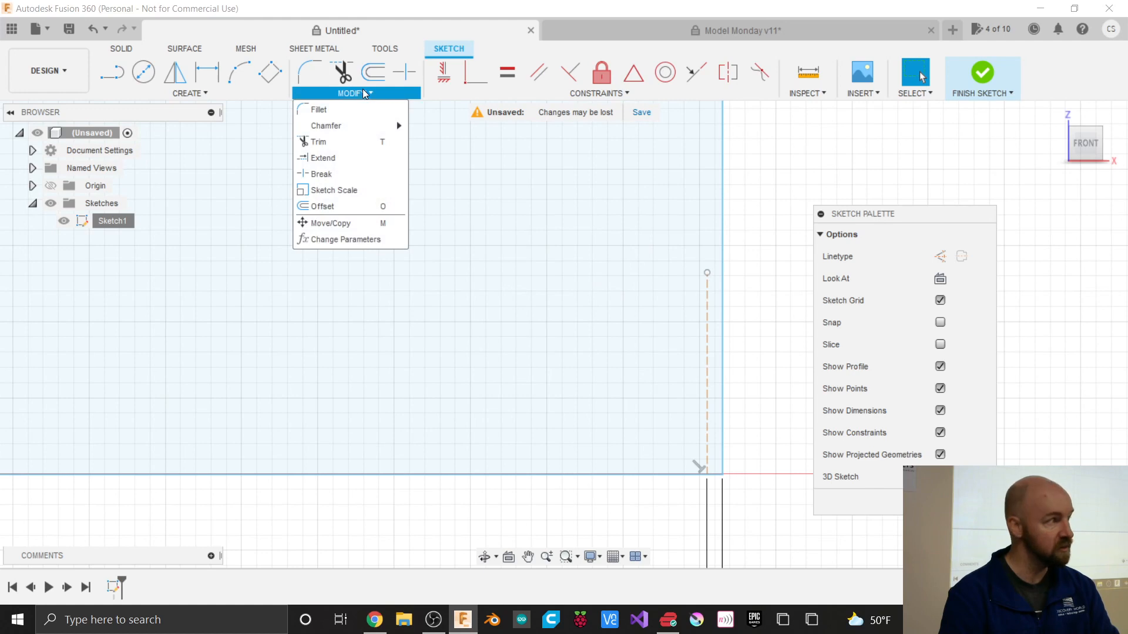
click(323, 145)
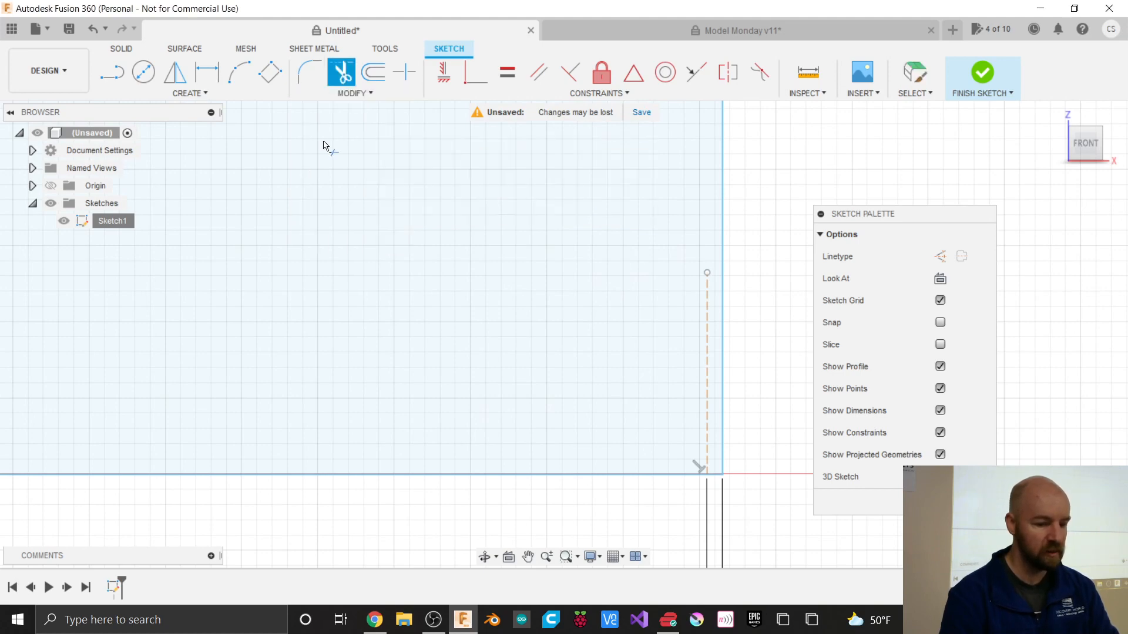
click(712, 479)
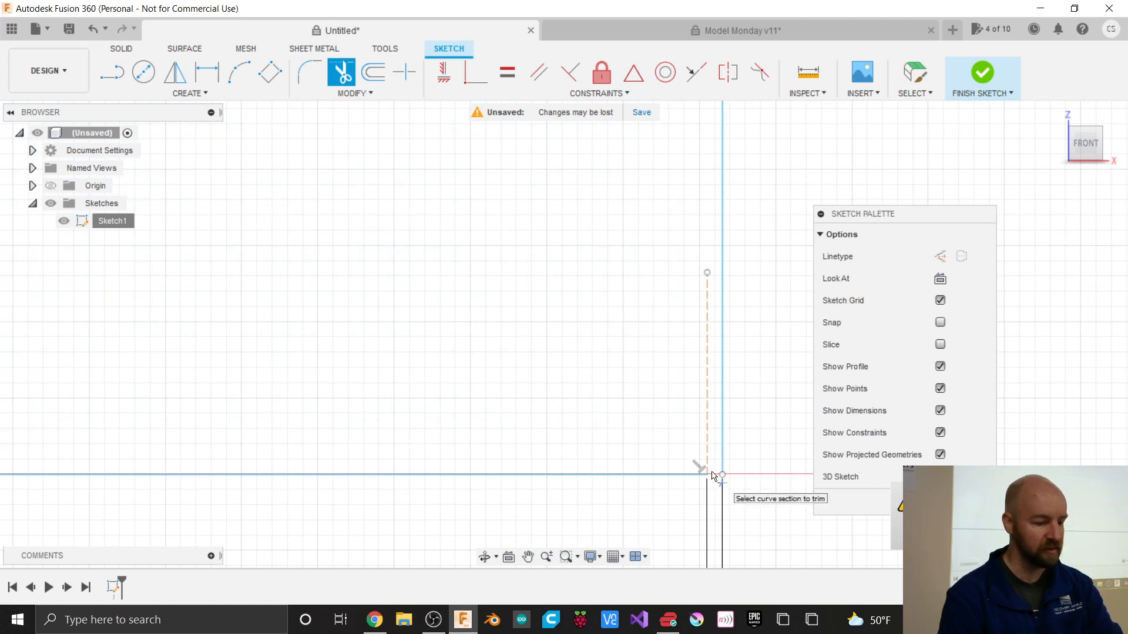
key(Escape)
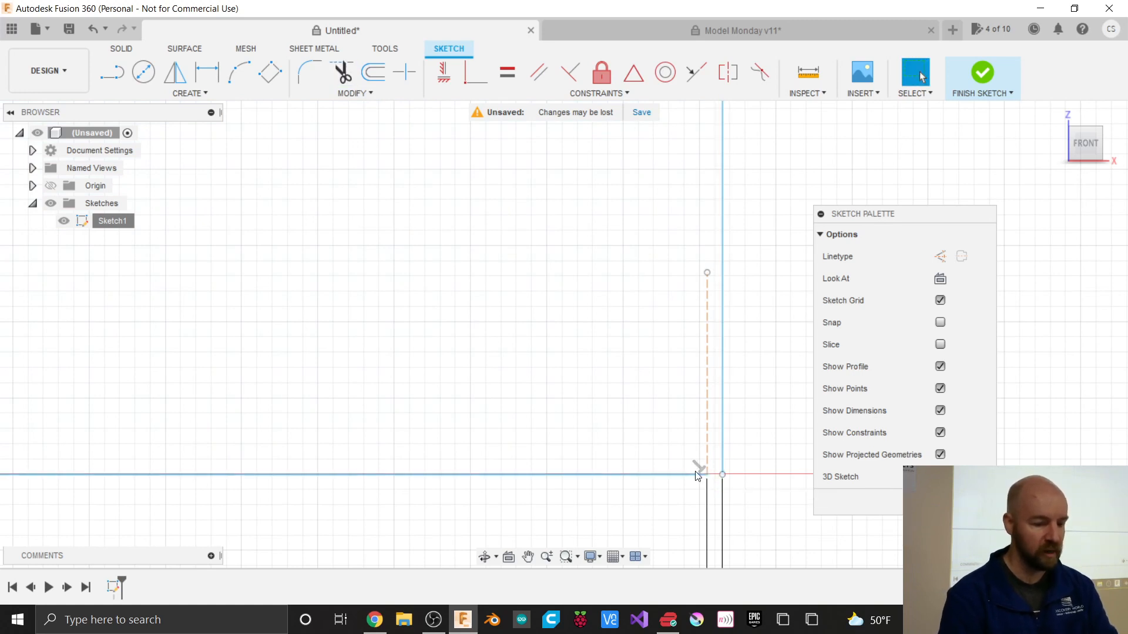
Step: Review the three radio profiles and finish the sketch
scroll(789, 529, down, 8)
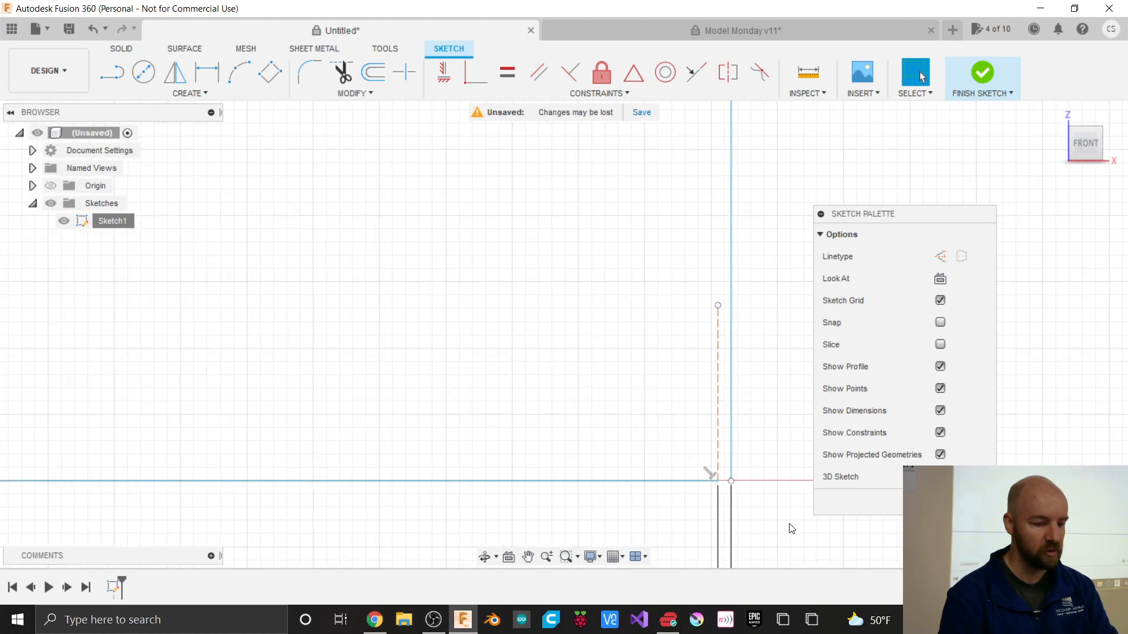
scroll(786, 525, down, 10)
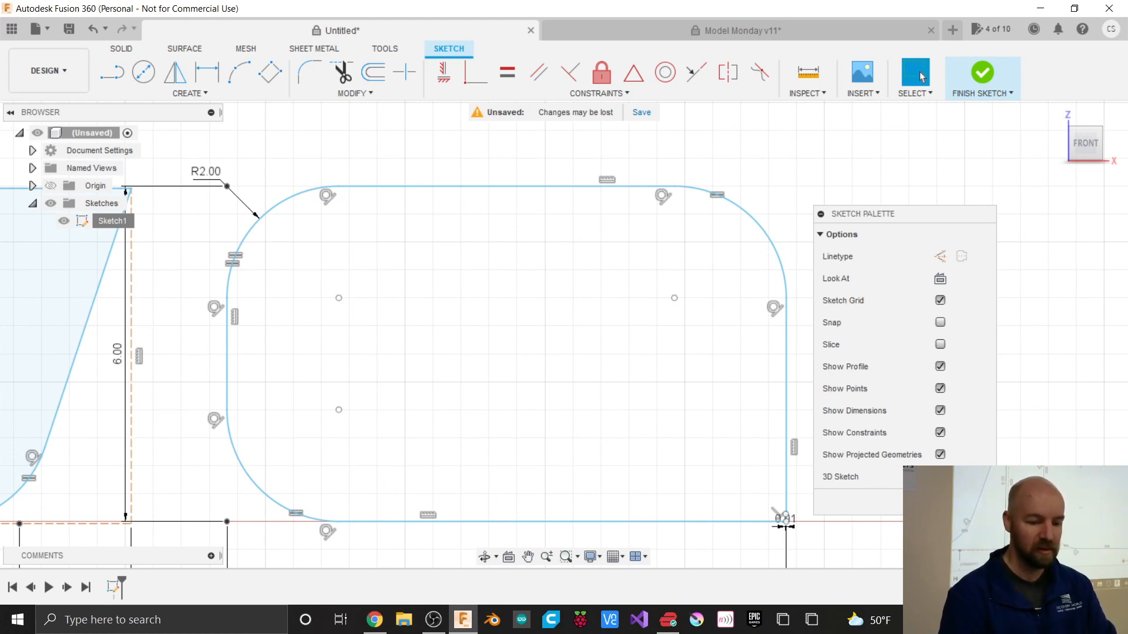
scroll(784, 522, down, 8)
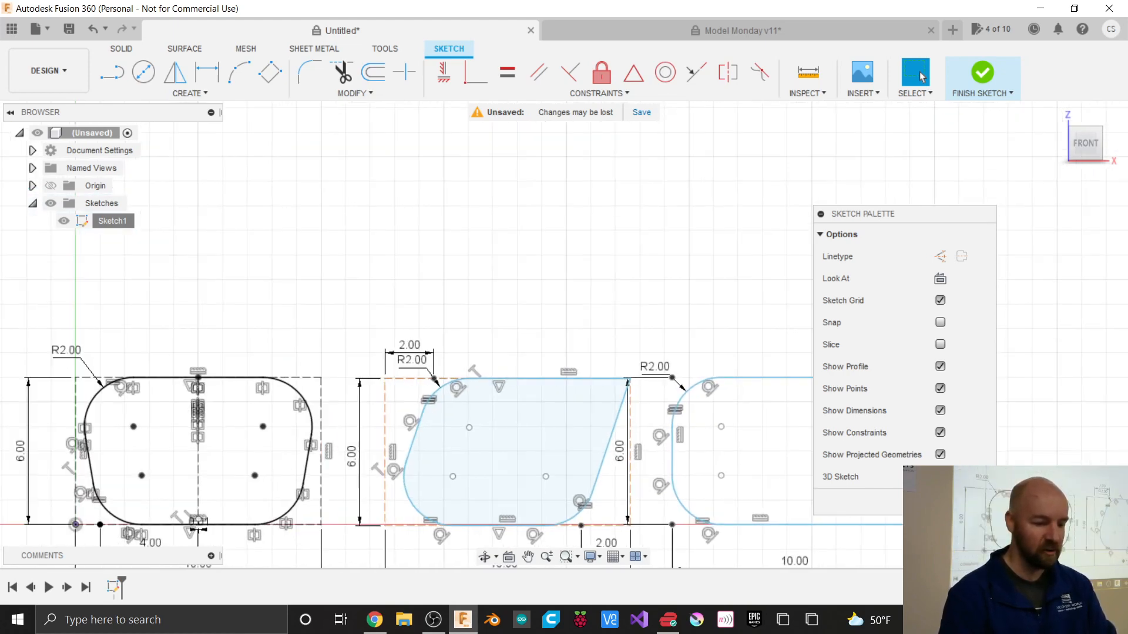
scroll(387, 465, up, 4)
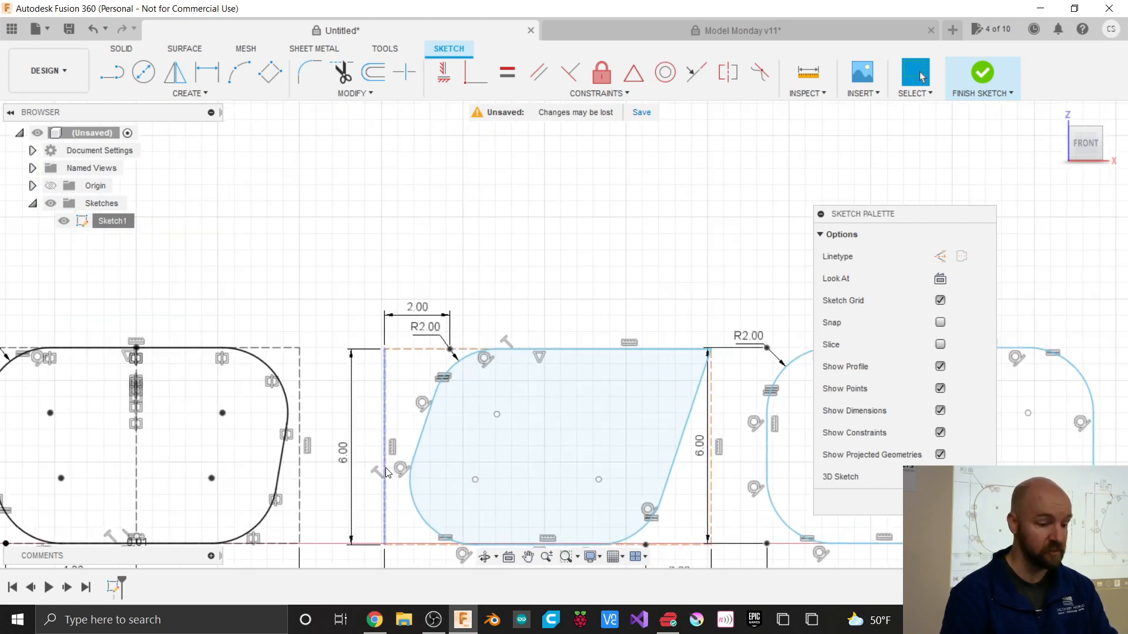
scroll(524, 421, down, 2)
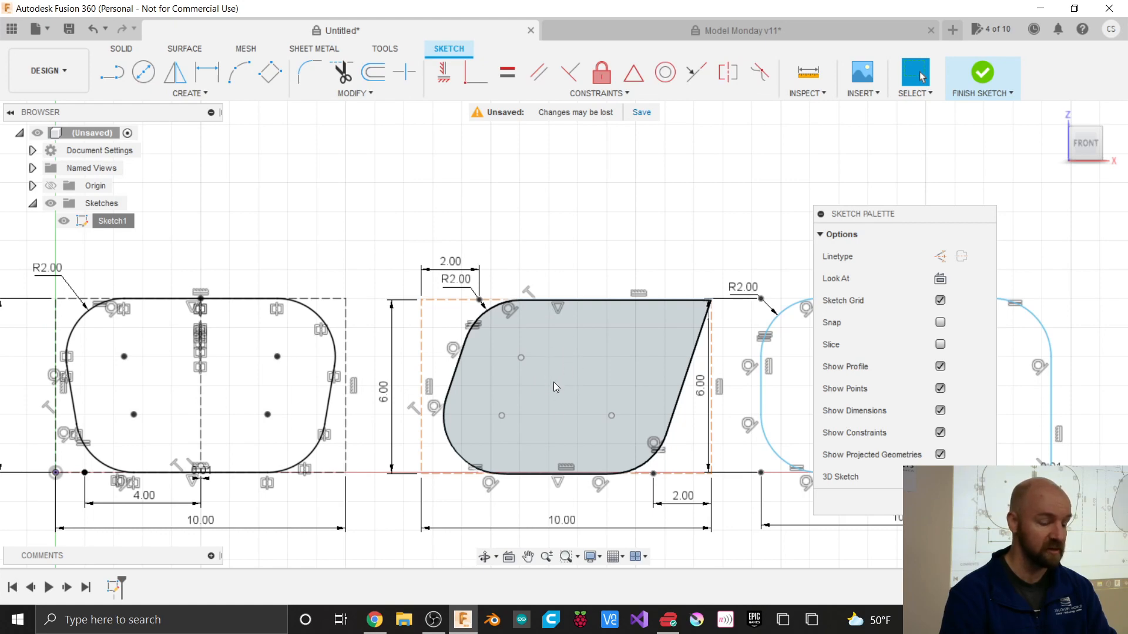
scroll(337, 371, down, 1)
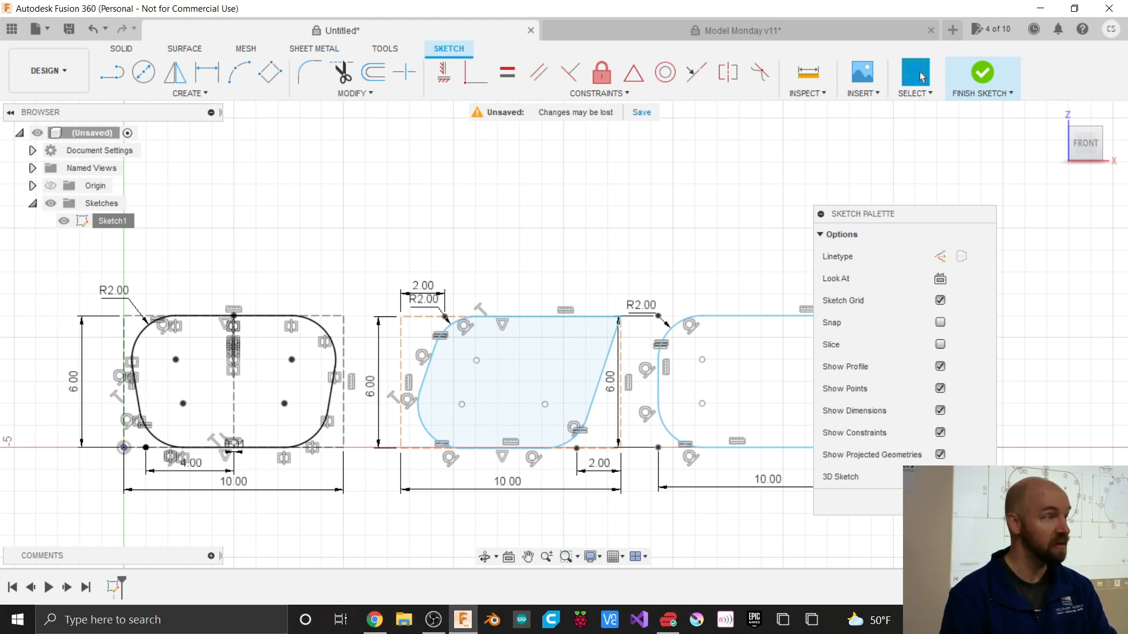
click(960, 502)
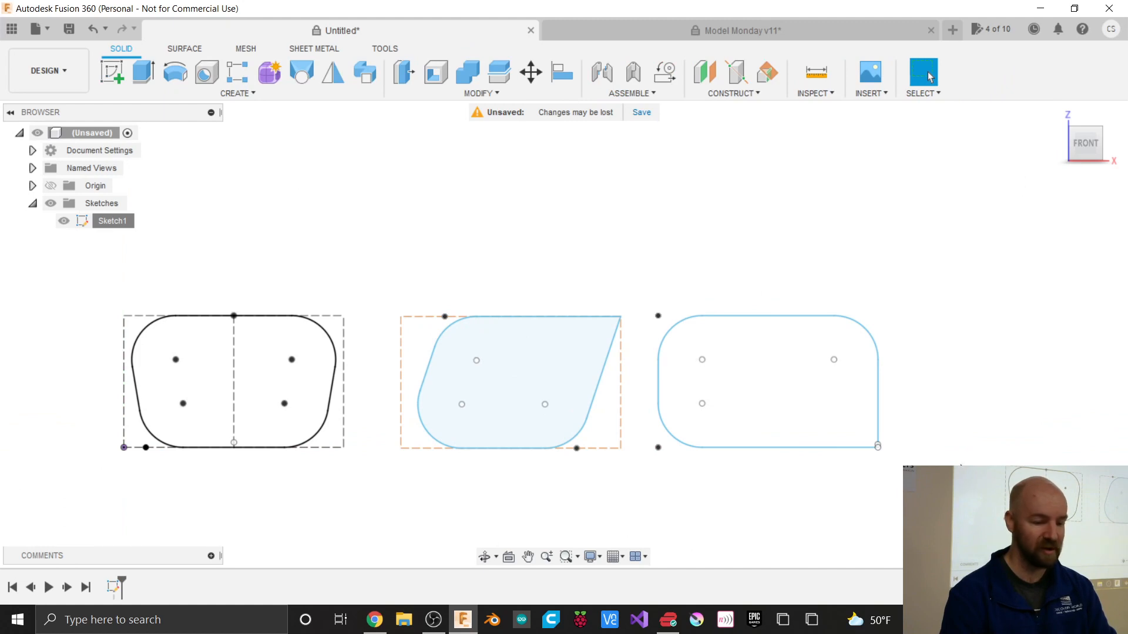
Step: Rename the sketch as Radio Shape
scroll(1007, 415, down, 2)
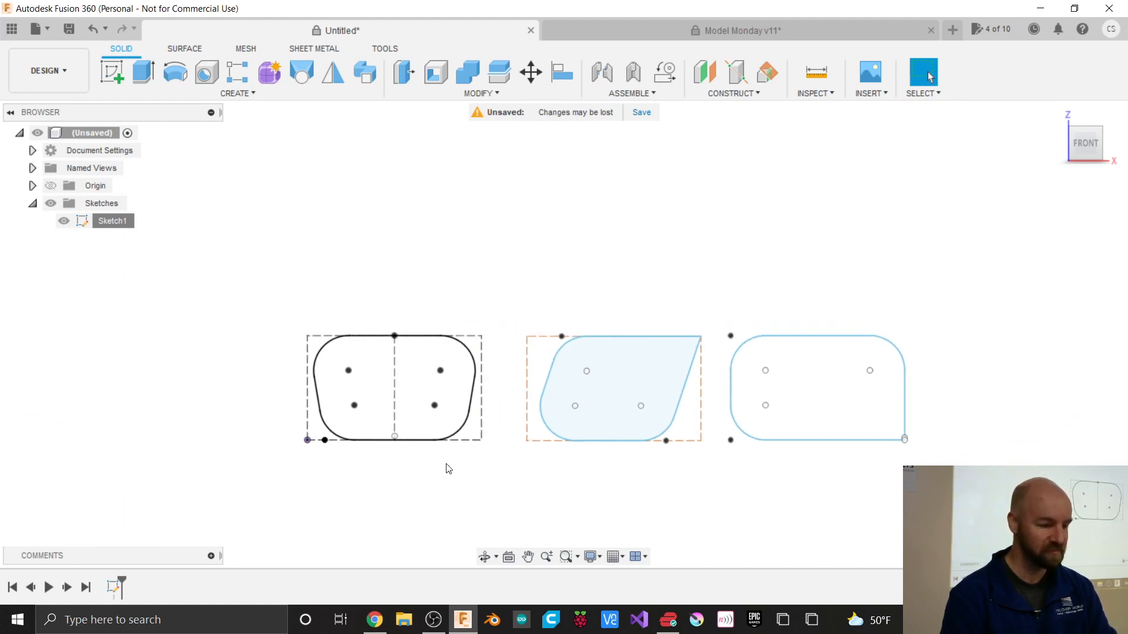
scroll(314, 404, up, 2)
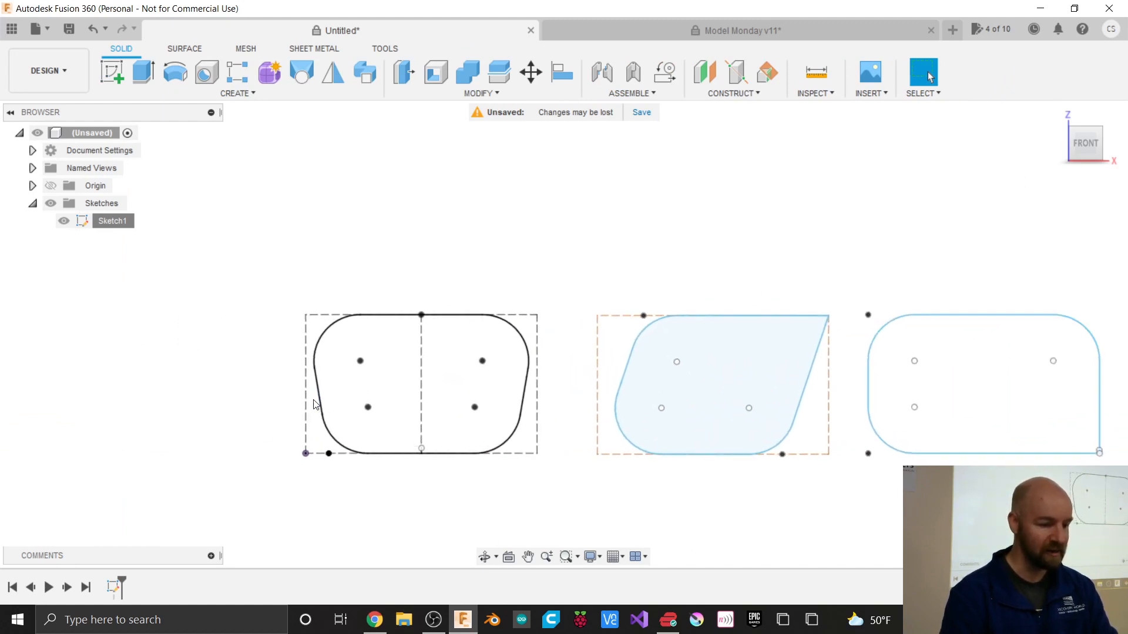
scroll(315, 404, up, 2)
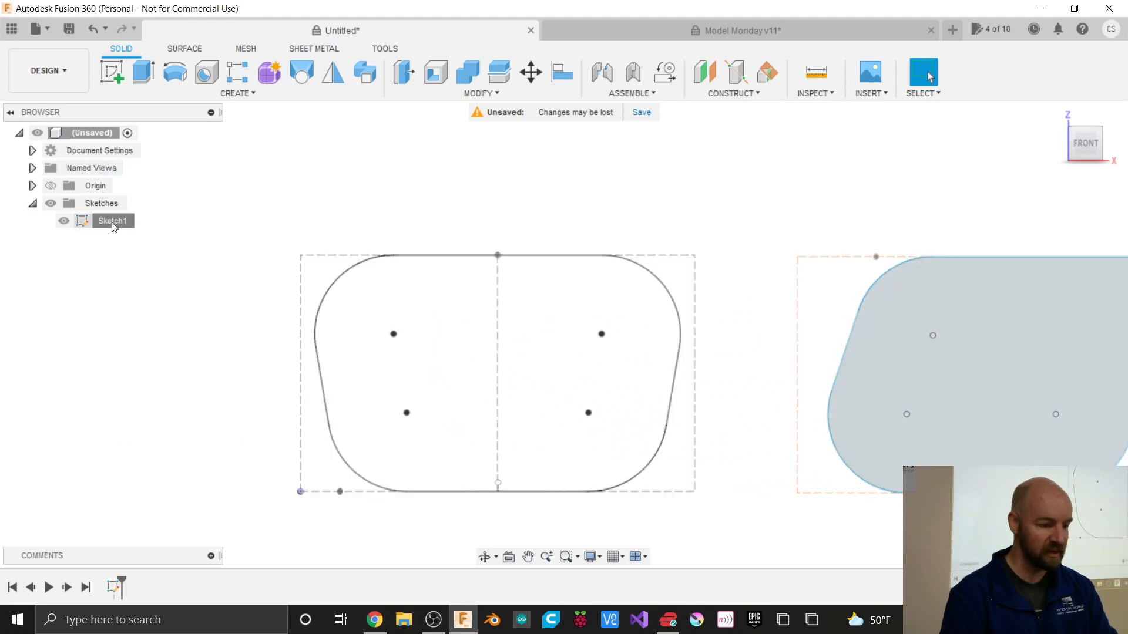
double_click(113, 222)
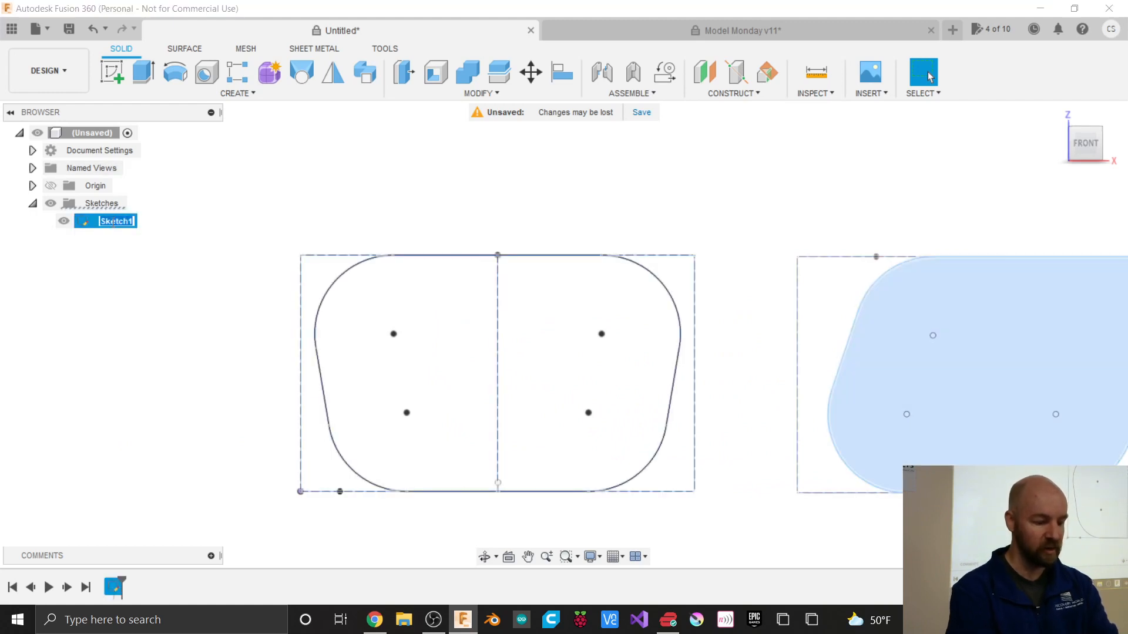
text(Radio)
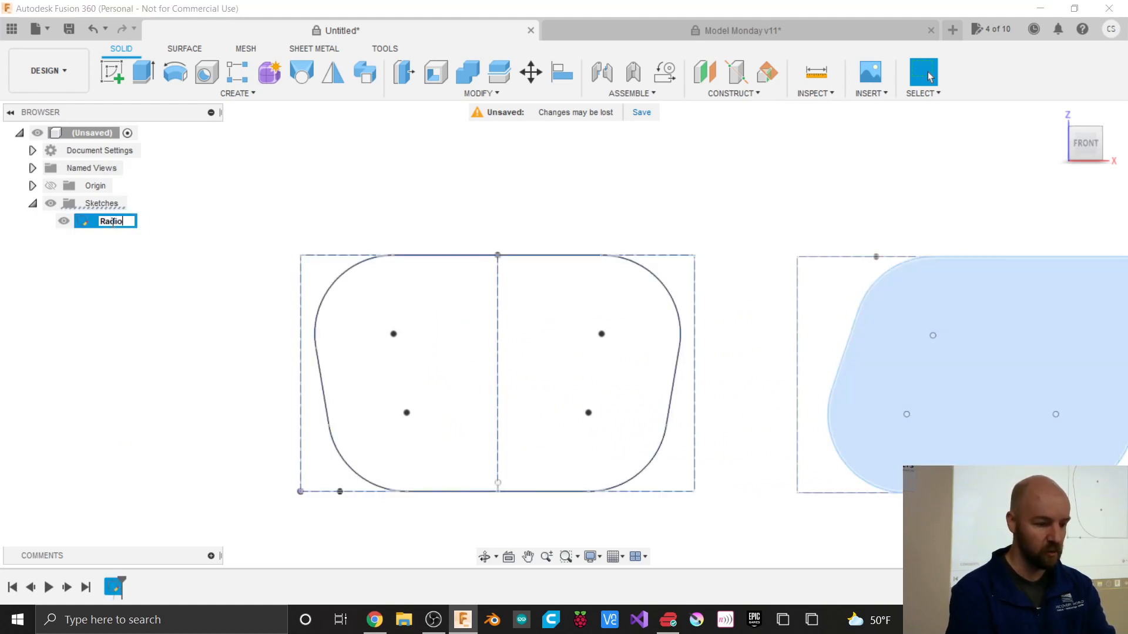
text( Shape)
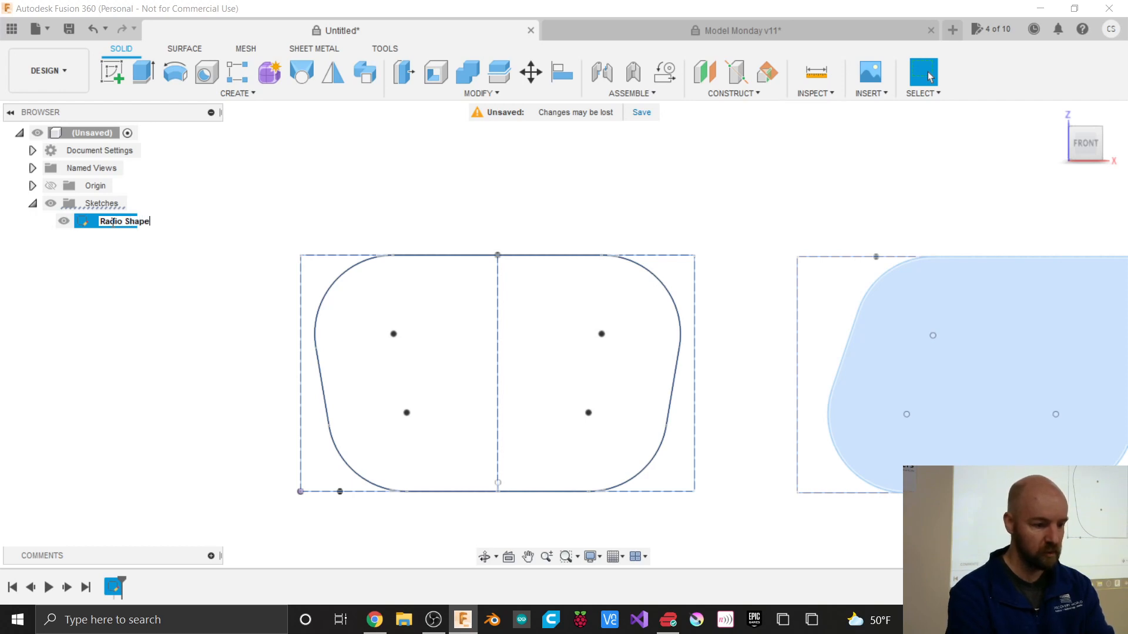
key(Return)
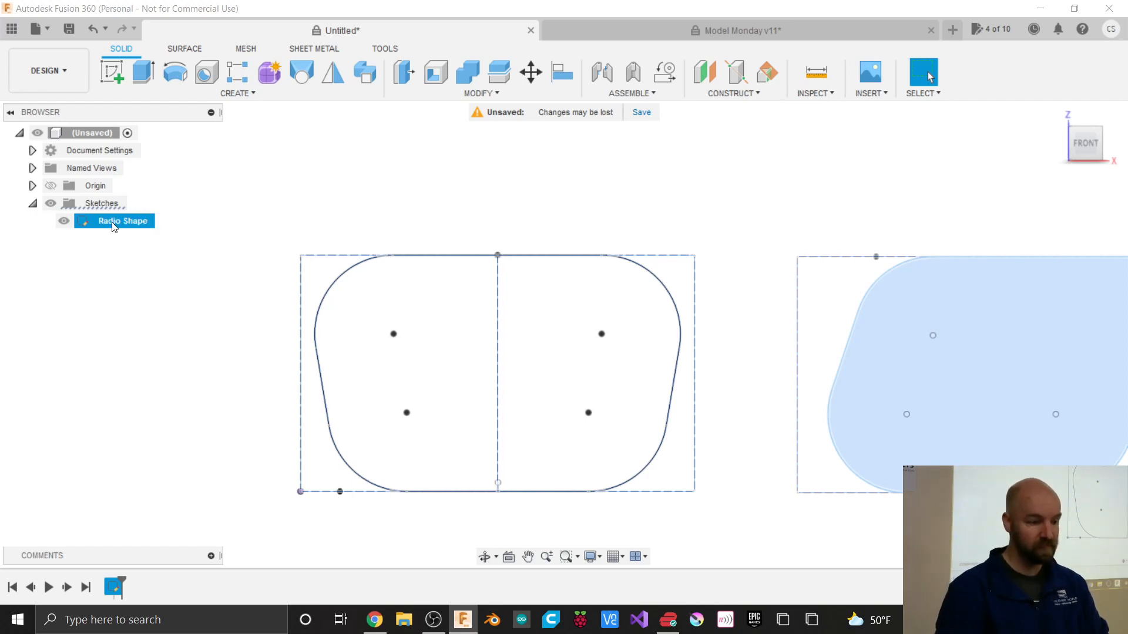
click(214, 220)
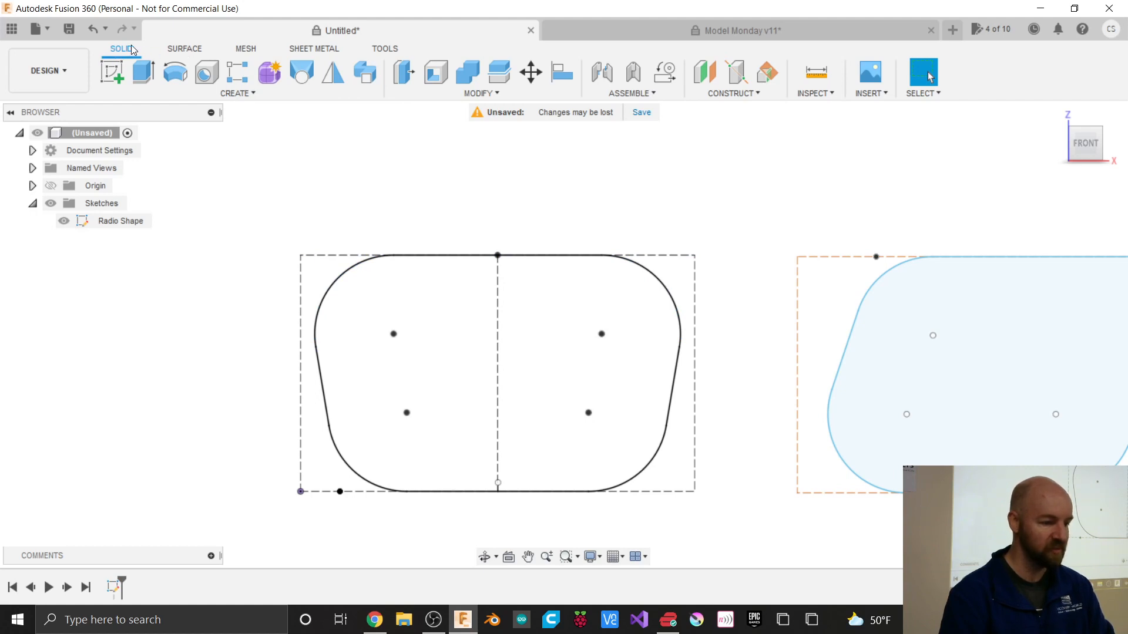
Step: Start a sheet metal Flange and select both the left and right halves of the tapered profile's outline
click(185, 49)
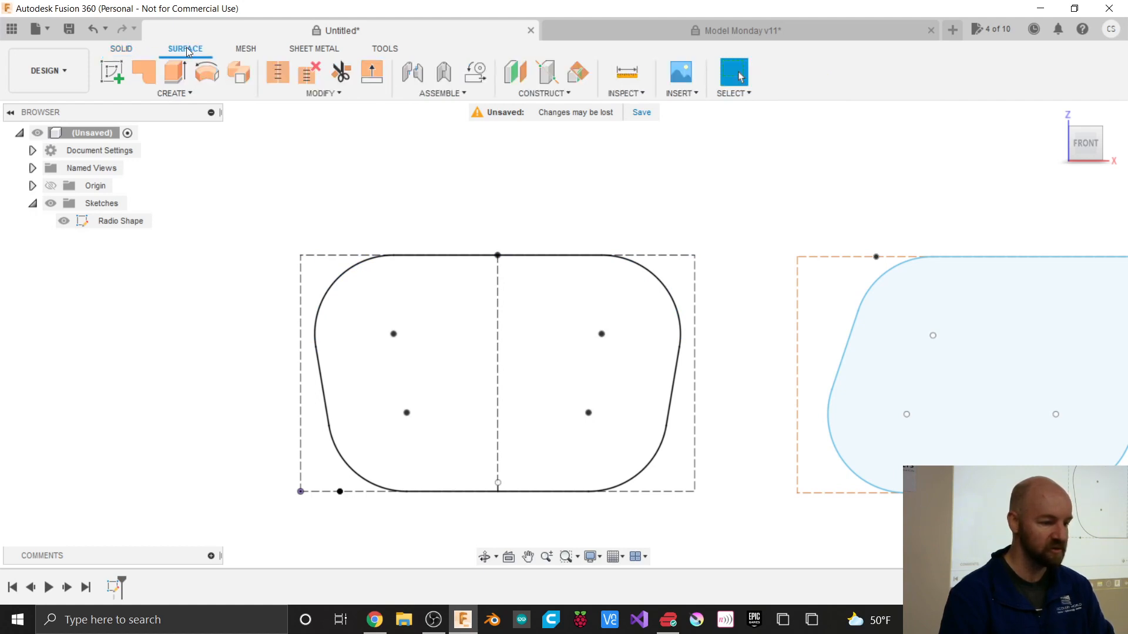
click(246, 50)
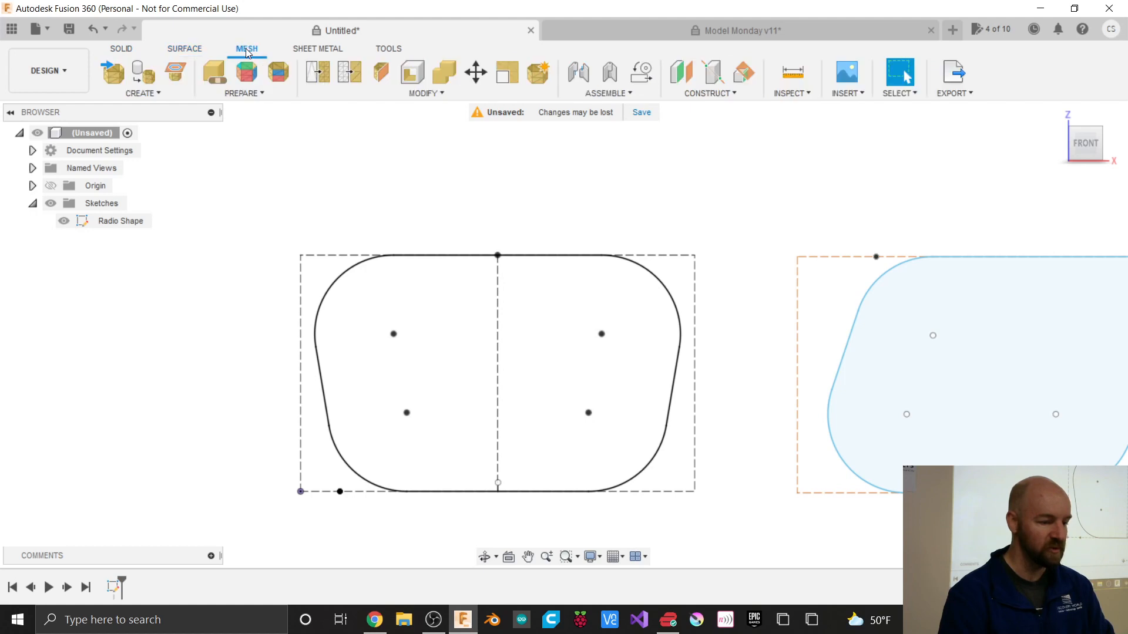
click(317, 51)
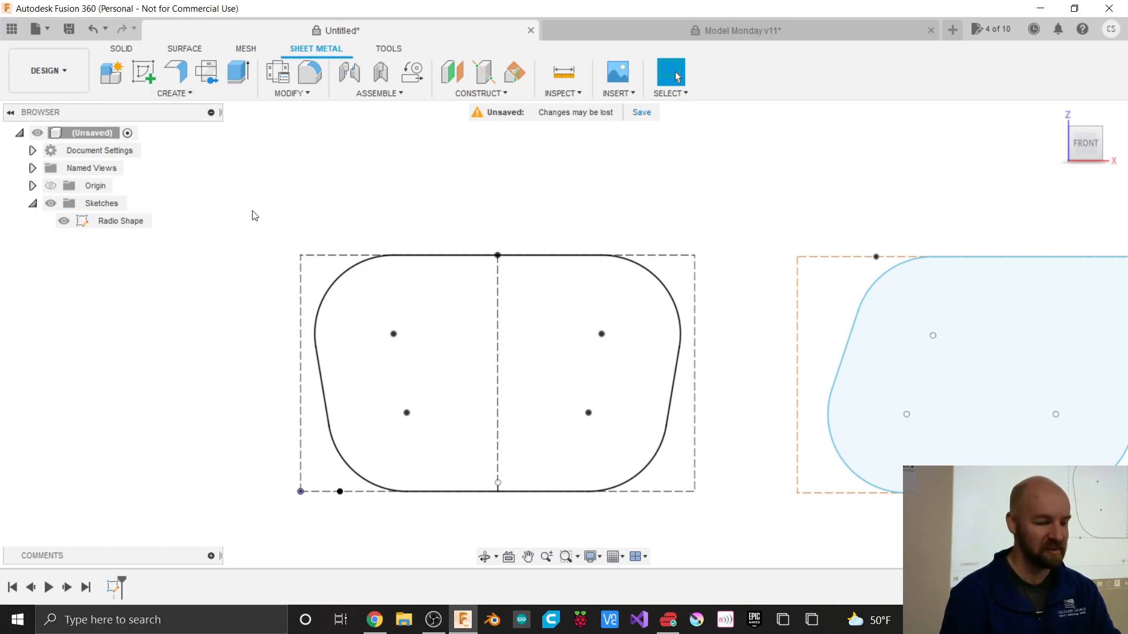
click(183, 96)
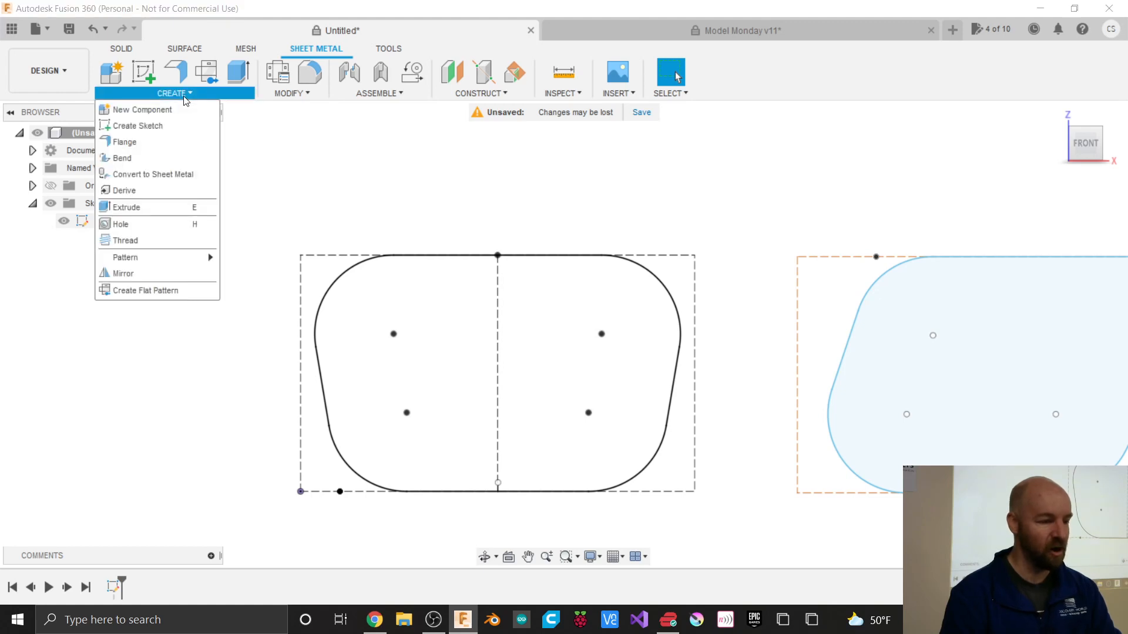
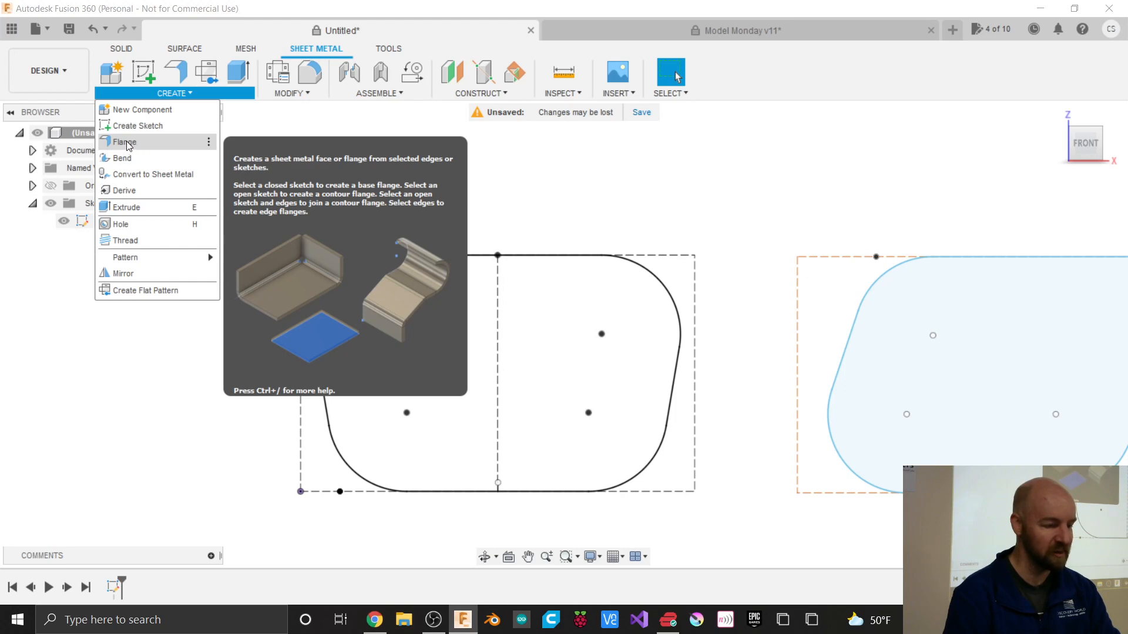
click(131, 145)
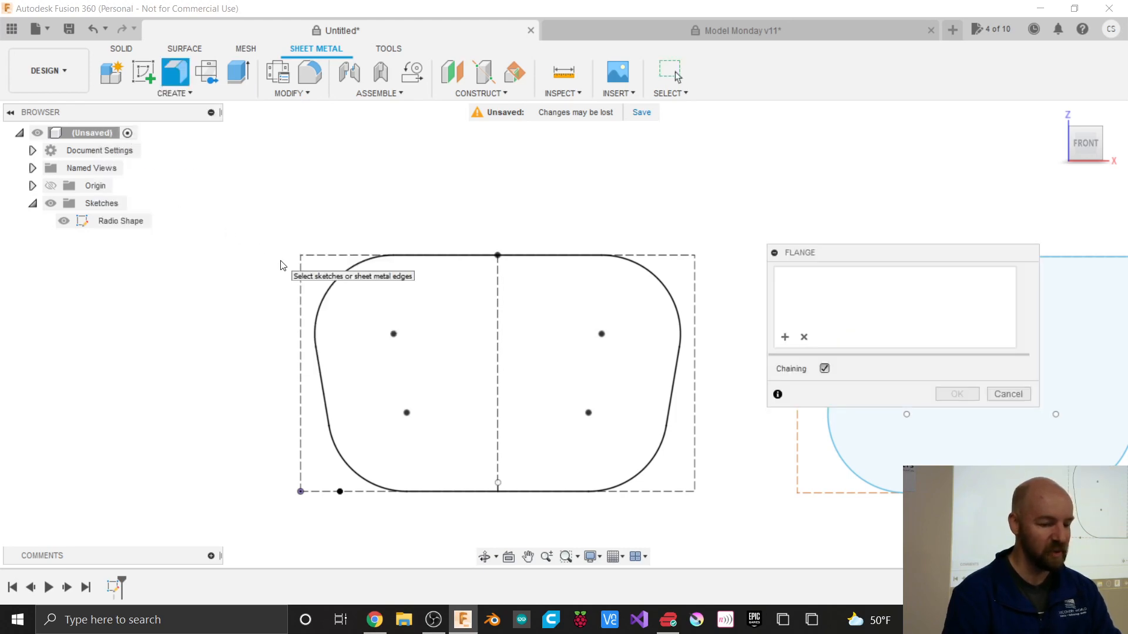
click(332, 286)
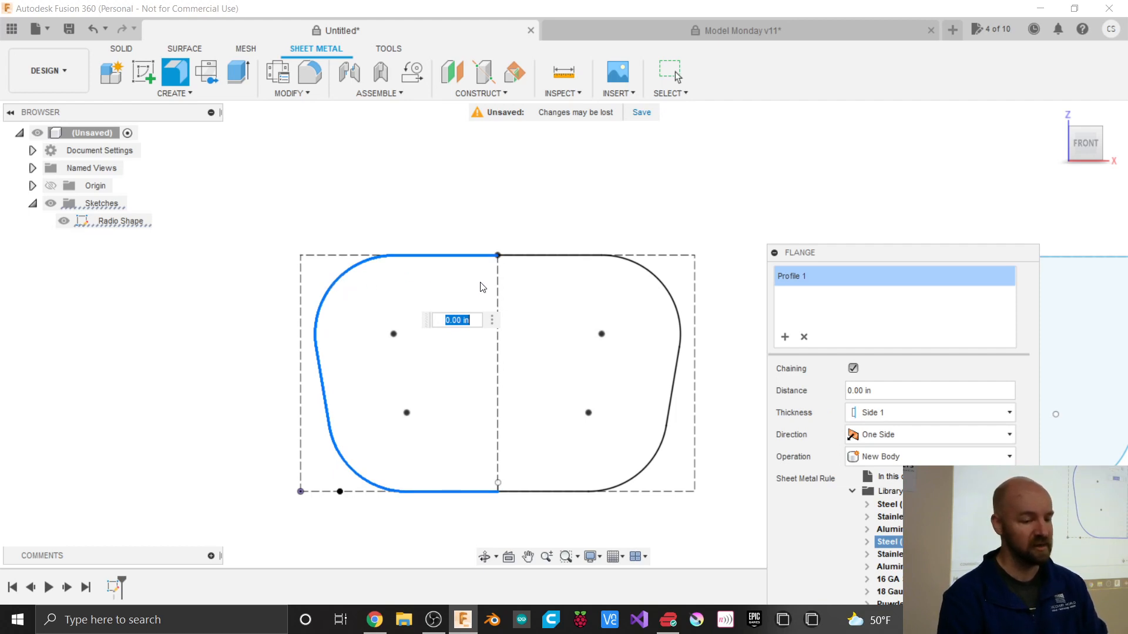
click(642, 271)
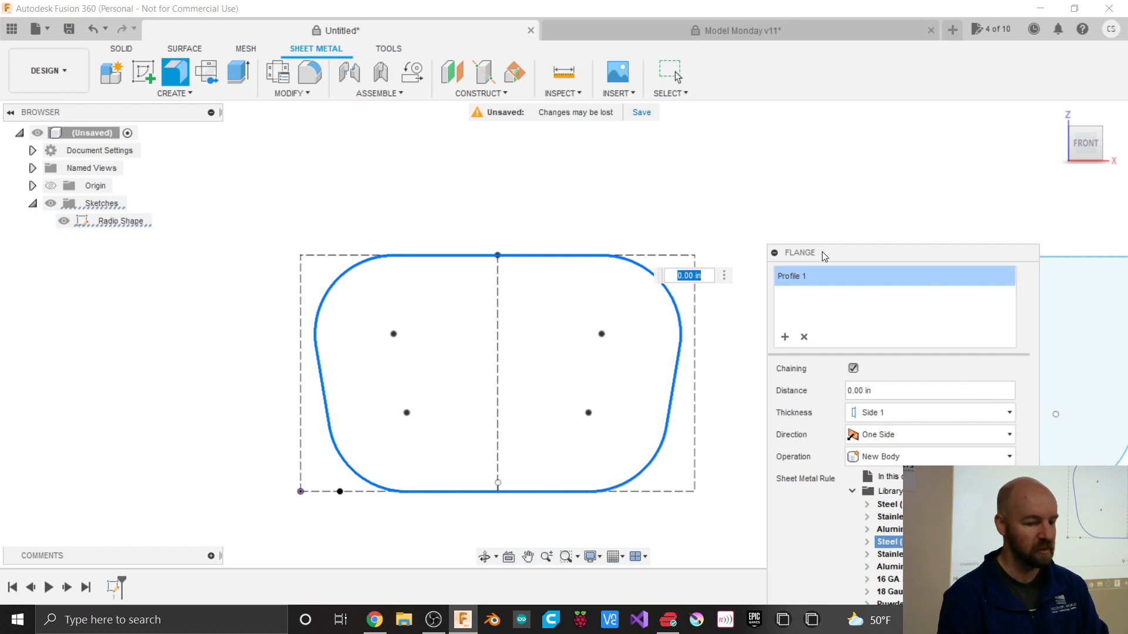
Step: Clear the flange's profile selection, reselect both halves of the tapered outline and check the gap in its bottom edge
drag(822, 251, 804, 171)
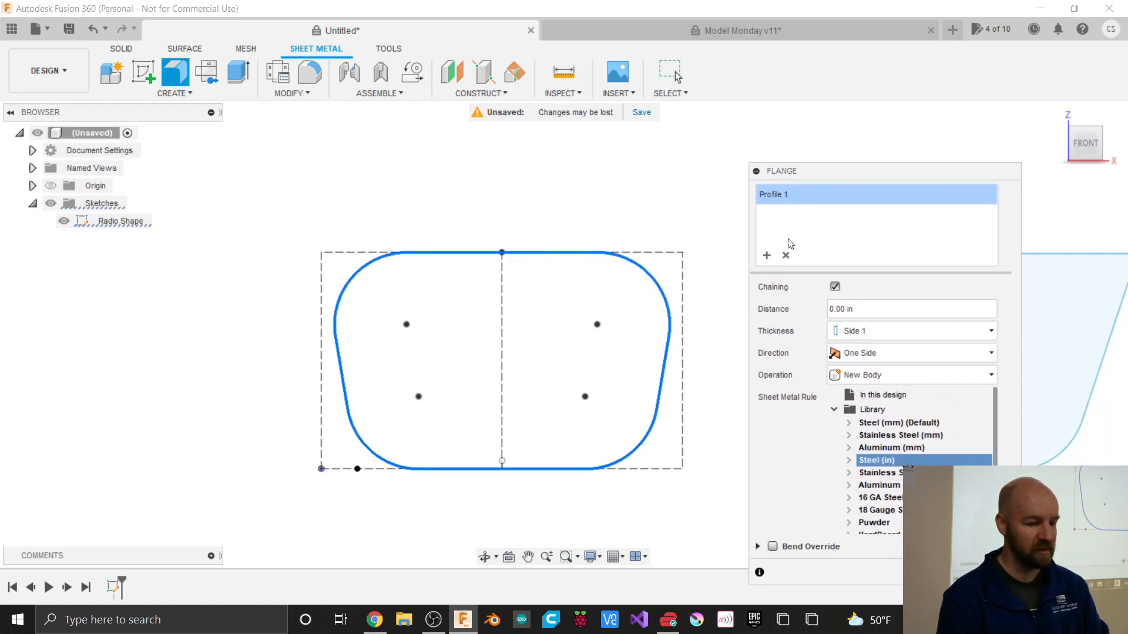
click(786, 255)
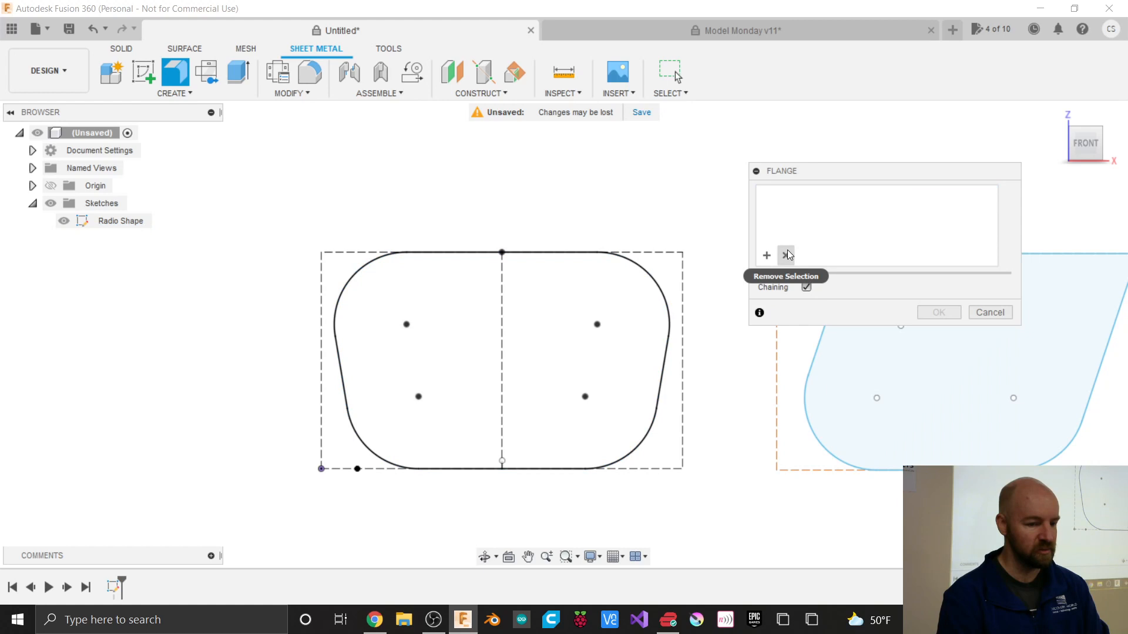
click(654, 276)
click(360, 278)
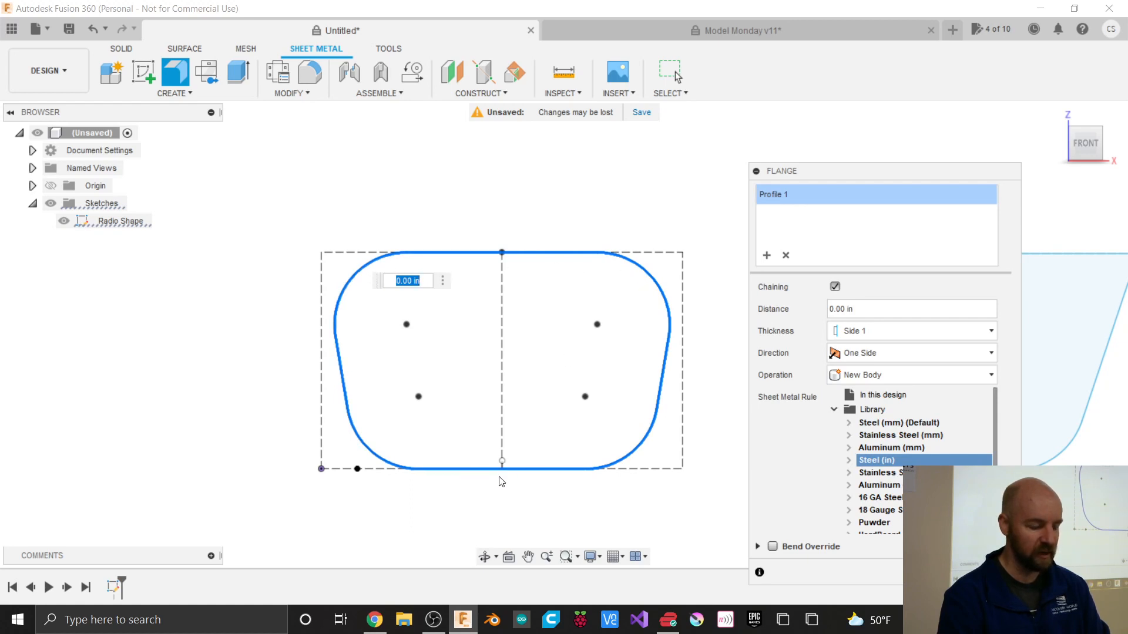
scroll(501, 480, up, 5)
scroll(501, 482, up, 9)
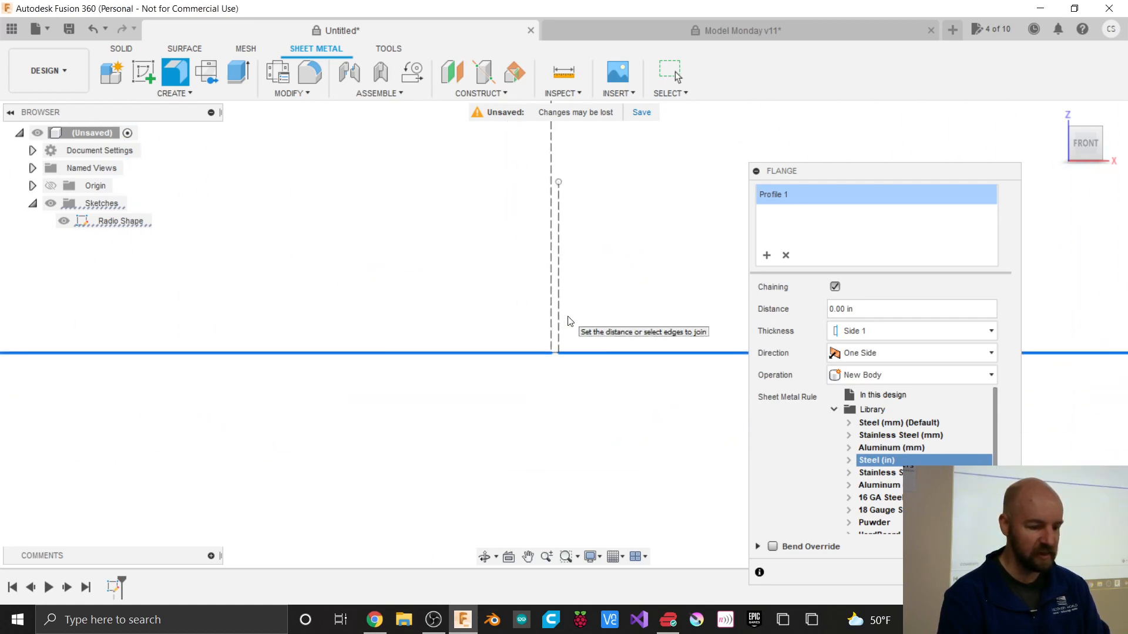
scroll(569, 321, up, 6)
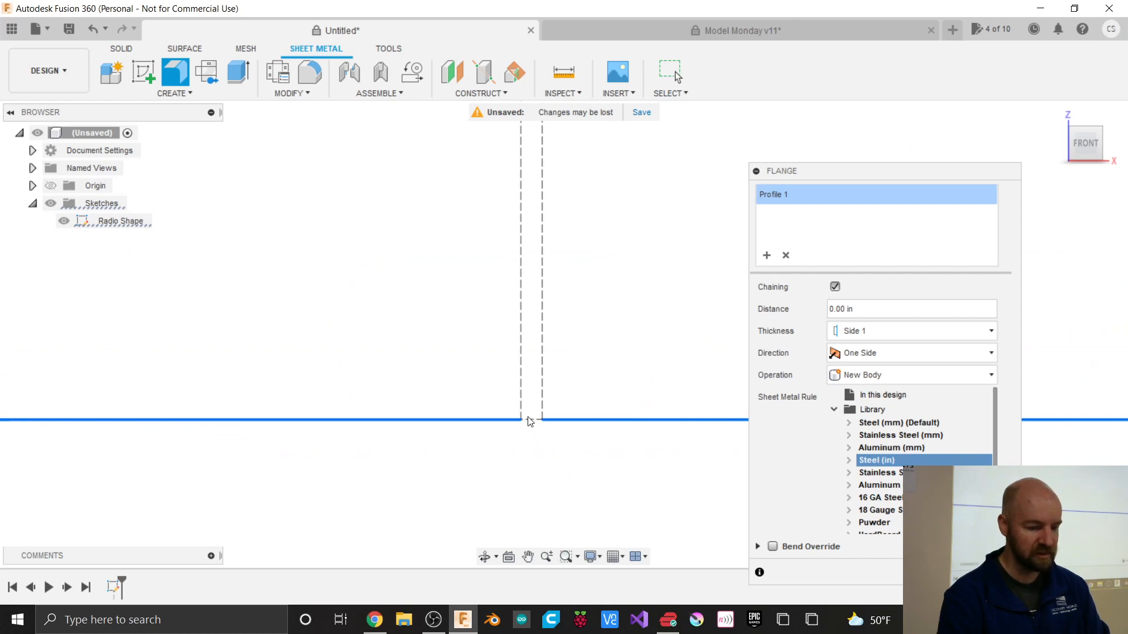
scroll(518, 431, down, 8)
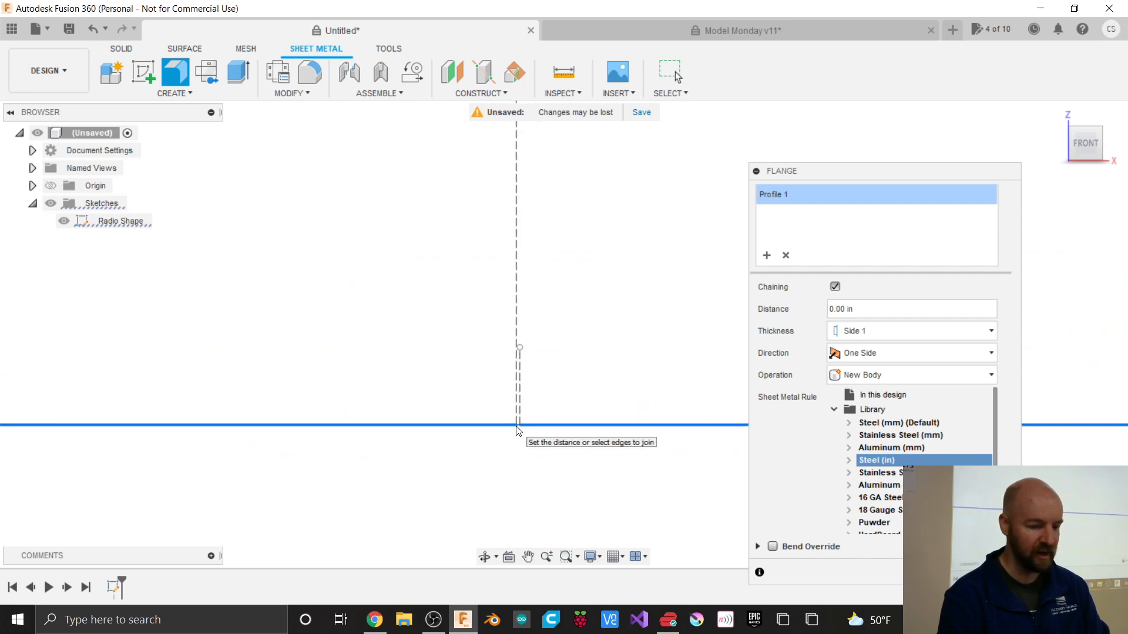
scroll(517, 431, down, 10)
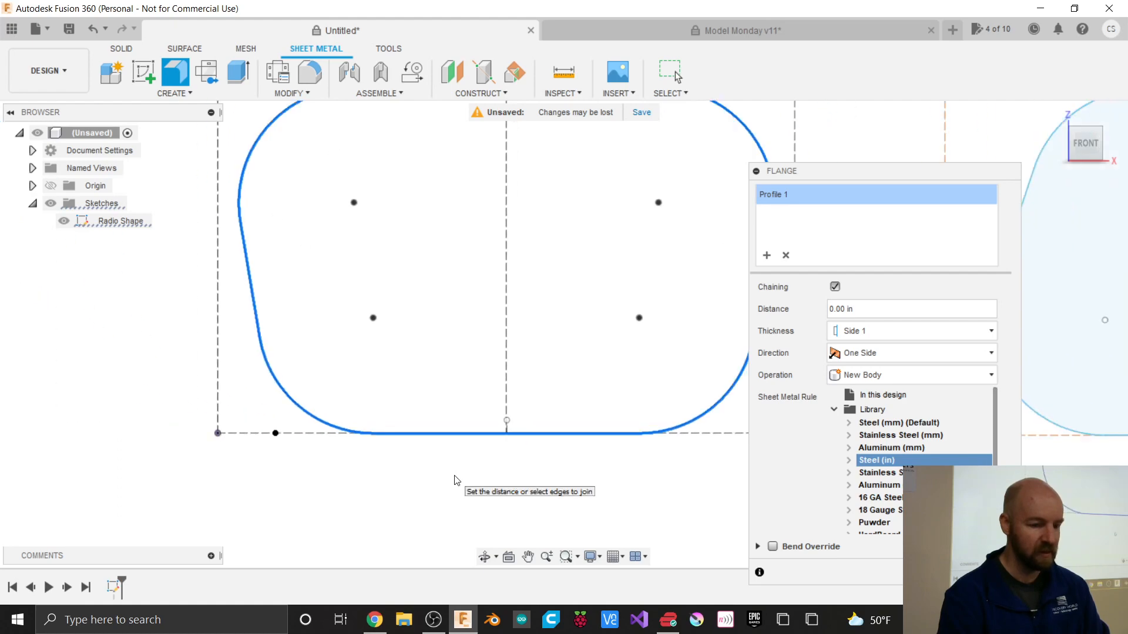
scroll(431, 267, down, 1)
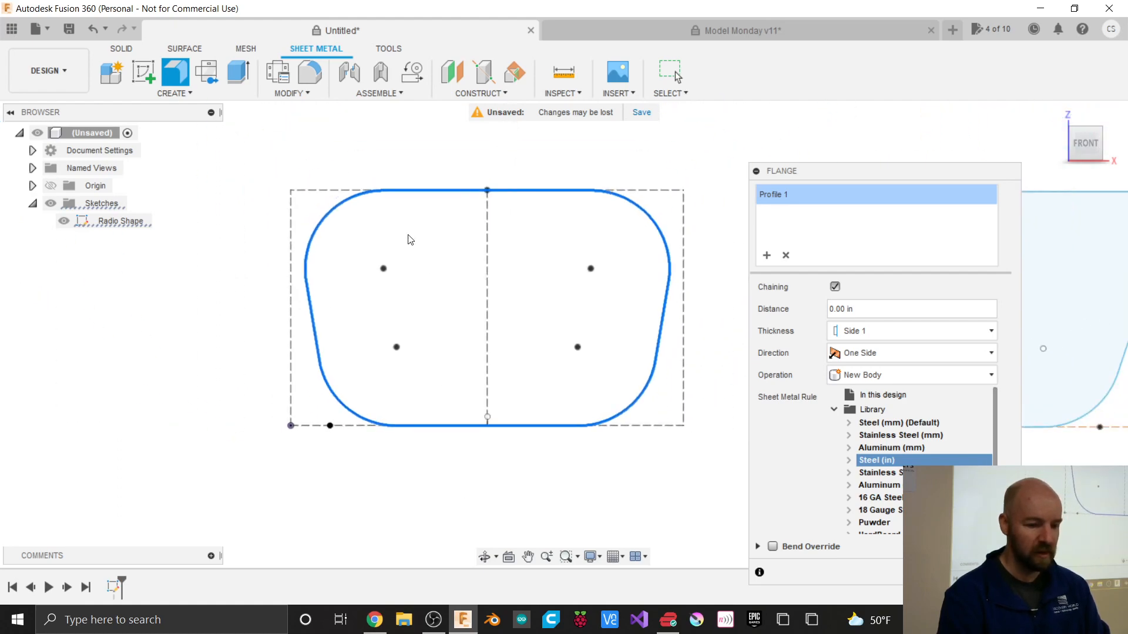
Step: Choose the Steel (in) sheet metal rule for the tapered profile's flange and expand its settings
scroll(410, 240, up, 1)
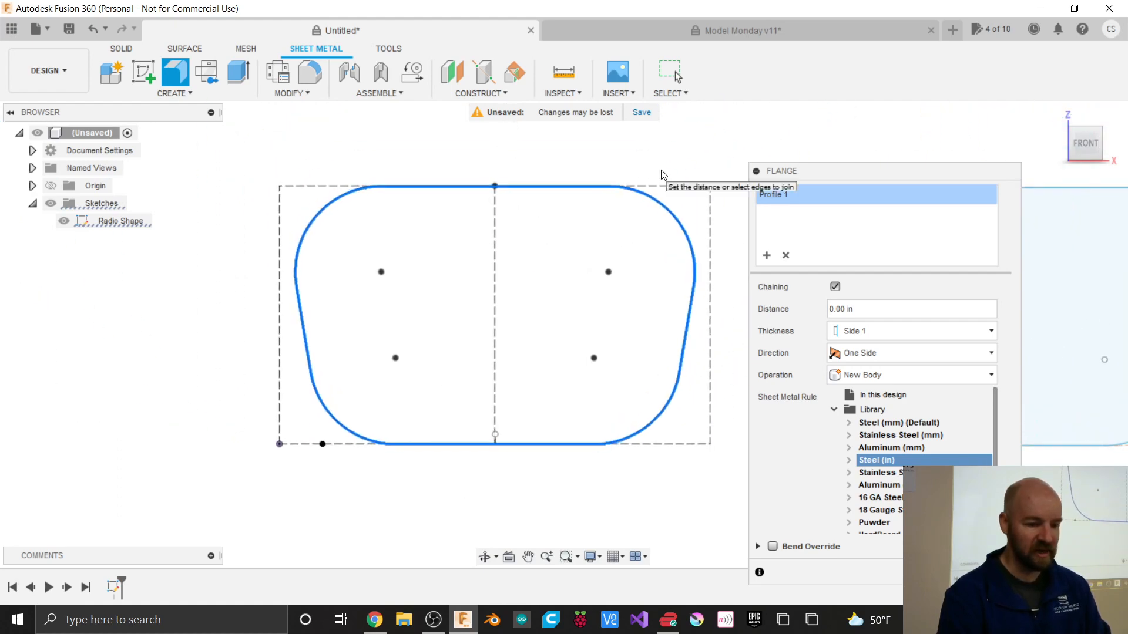
drag(808, 170, 781, 117)
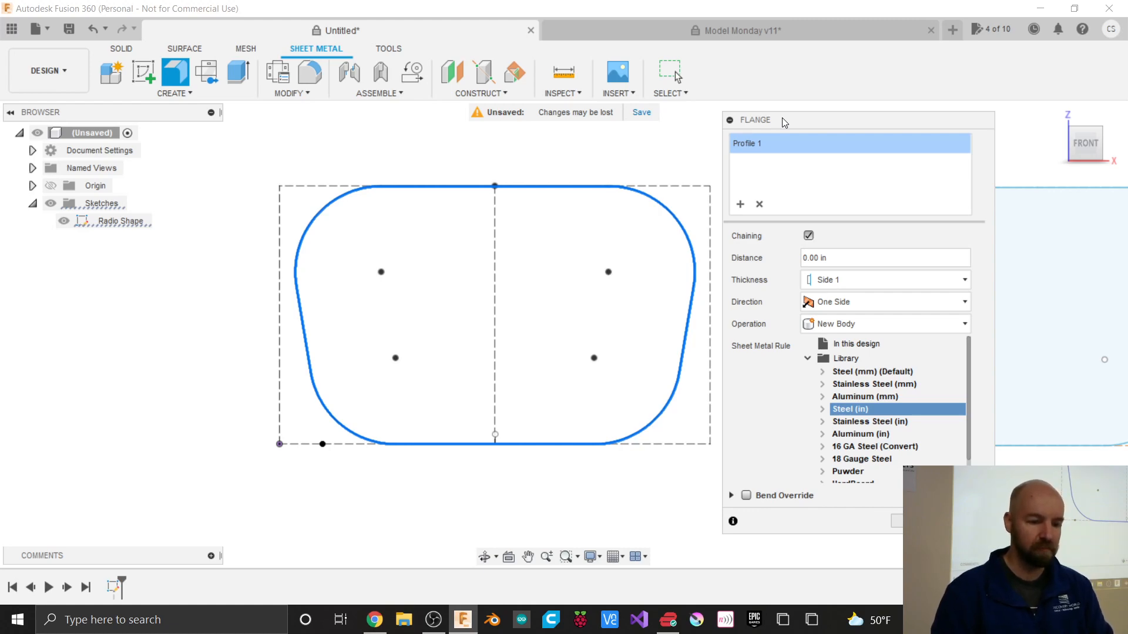
click(851, 397)
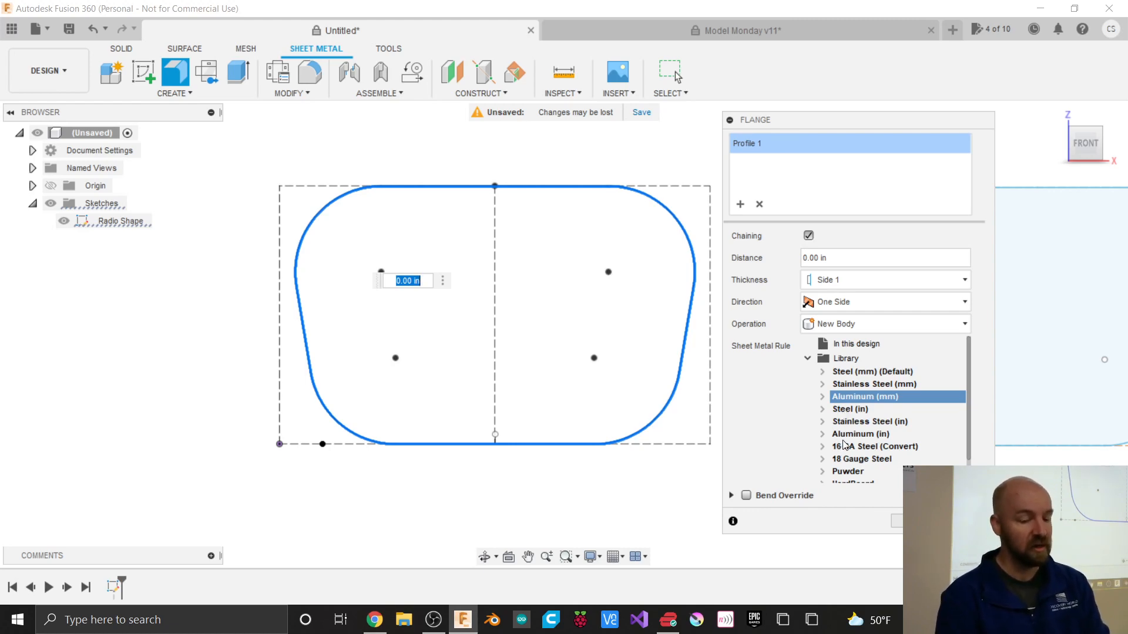
click(822, 410)
click(846, 409)
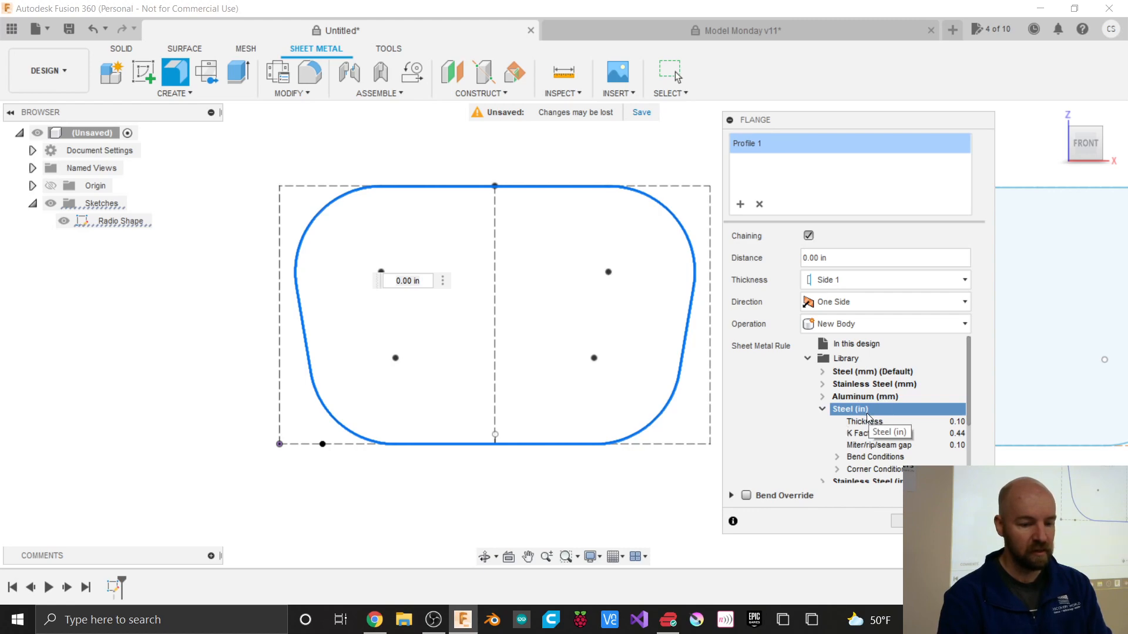
Step: Create the tapered profile's flange with a distance of 3 in and the thickness on Side 2, inside the outline
drag(830, 257, 810, 256)
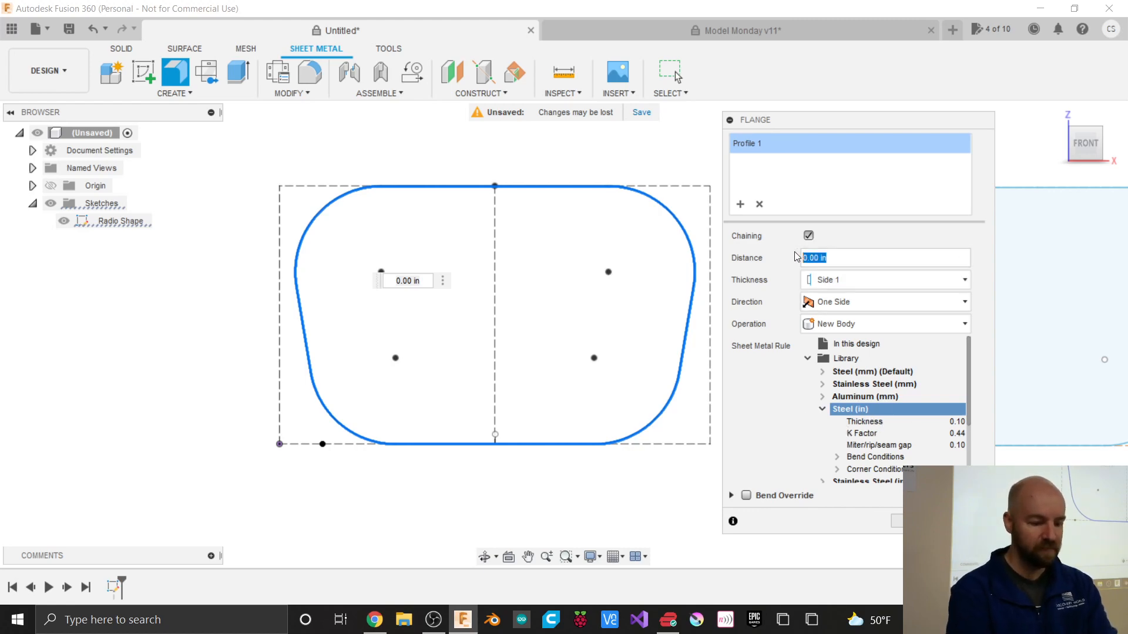
text(3)
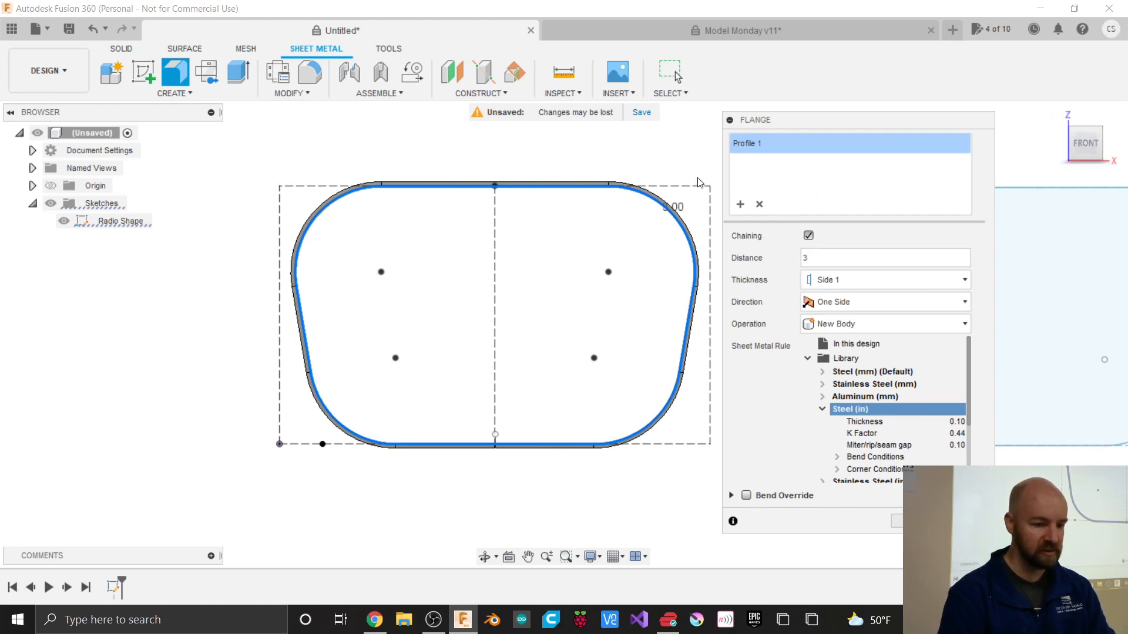
scroll(667, 170, up, 6)
scroll(667, 170, up, 2)
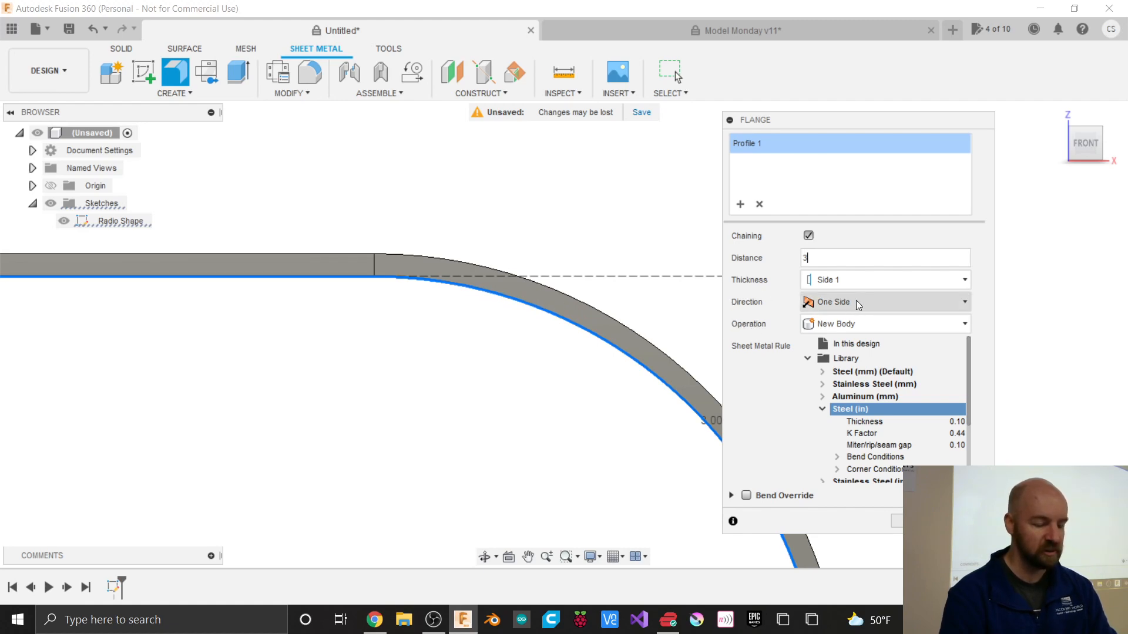
click(854, 279)
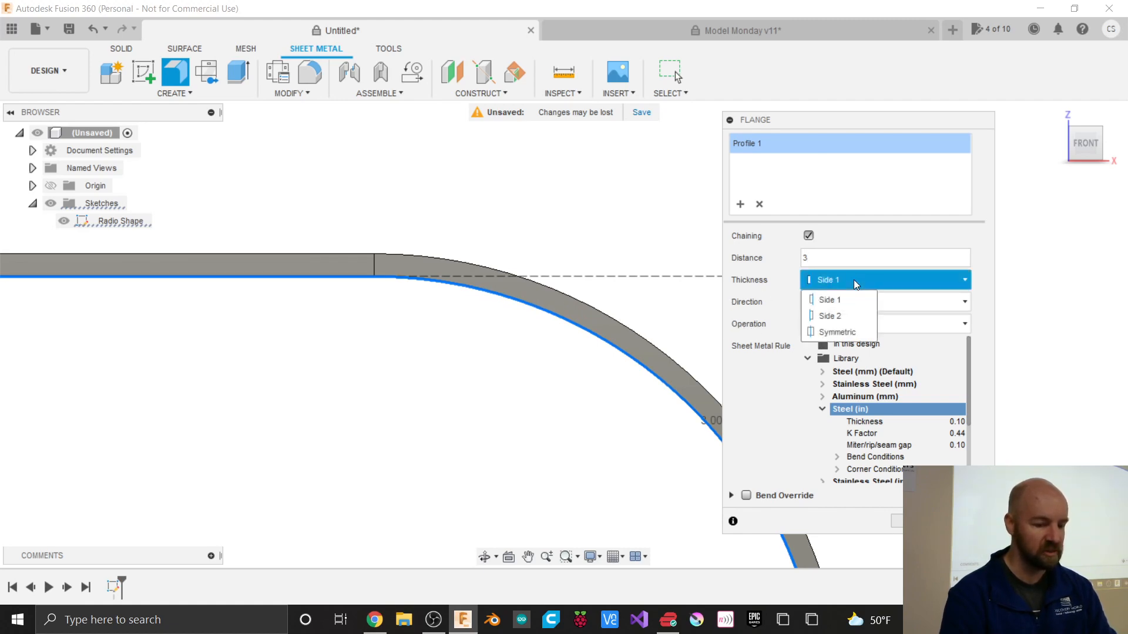
click(855, 315)
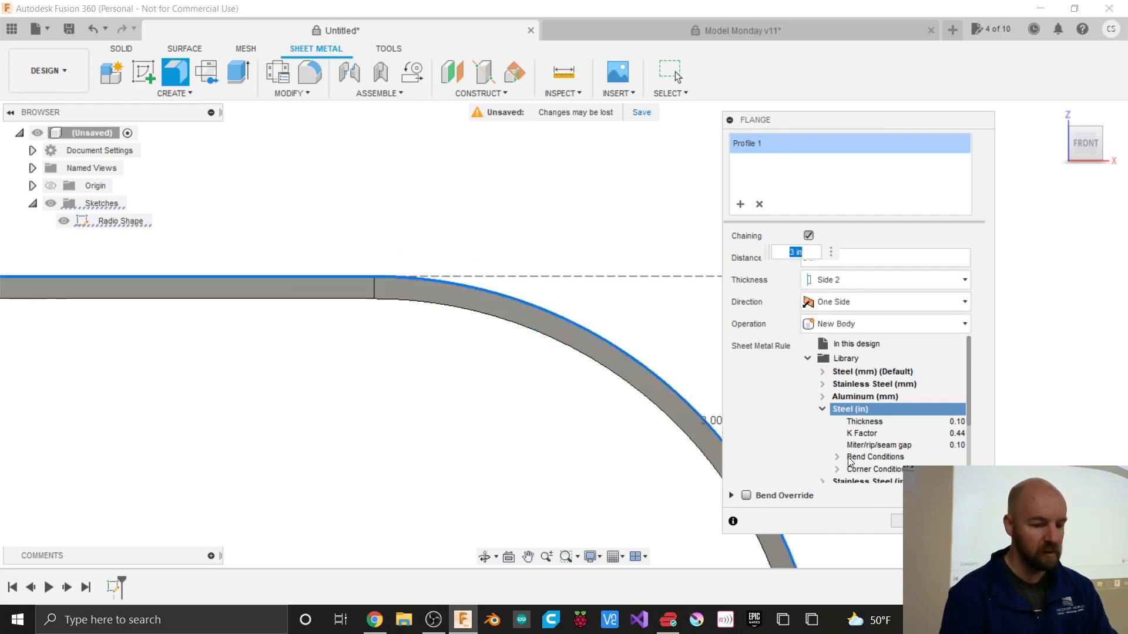
key(Return)
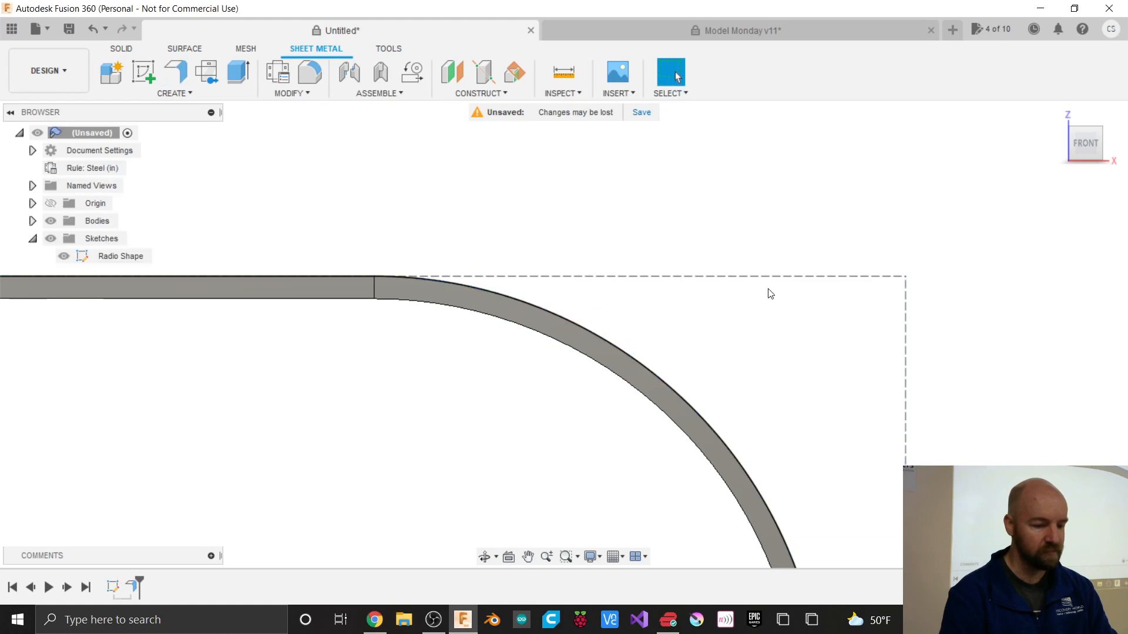
Step: Examine the tapered flange body, including the gap in its bottom edge, and the two remaining radio profiles
scroll(764, 241, down, 2)
scroll(762, 239, down, 3)
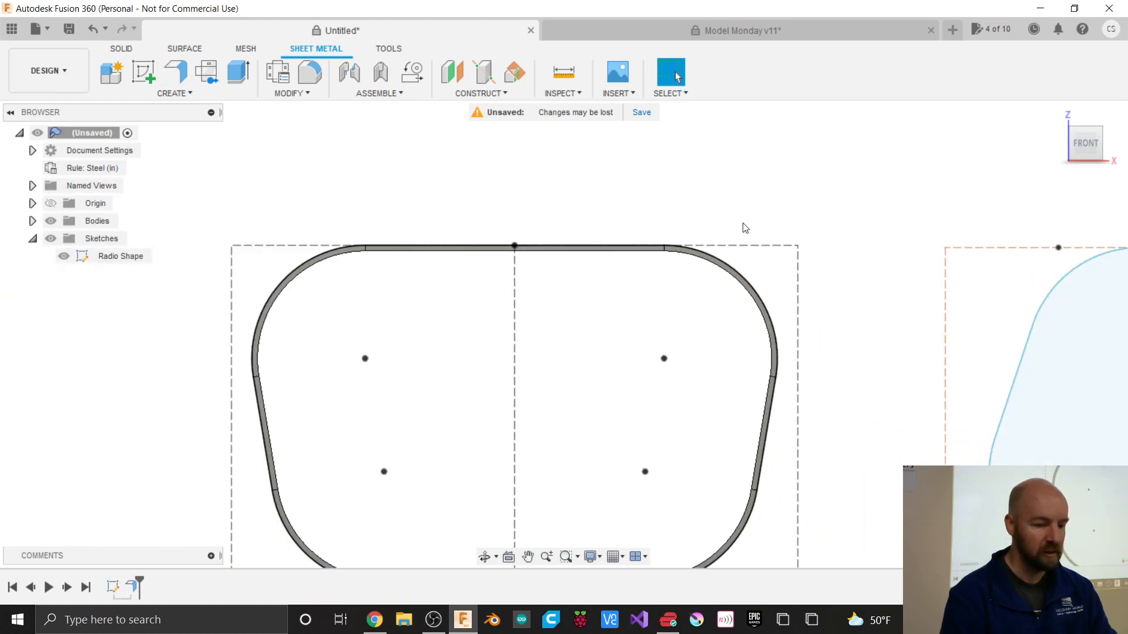
scroll(682, 188, down, 2)
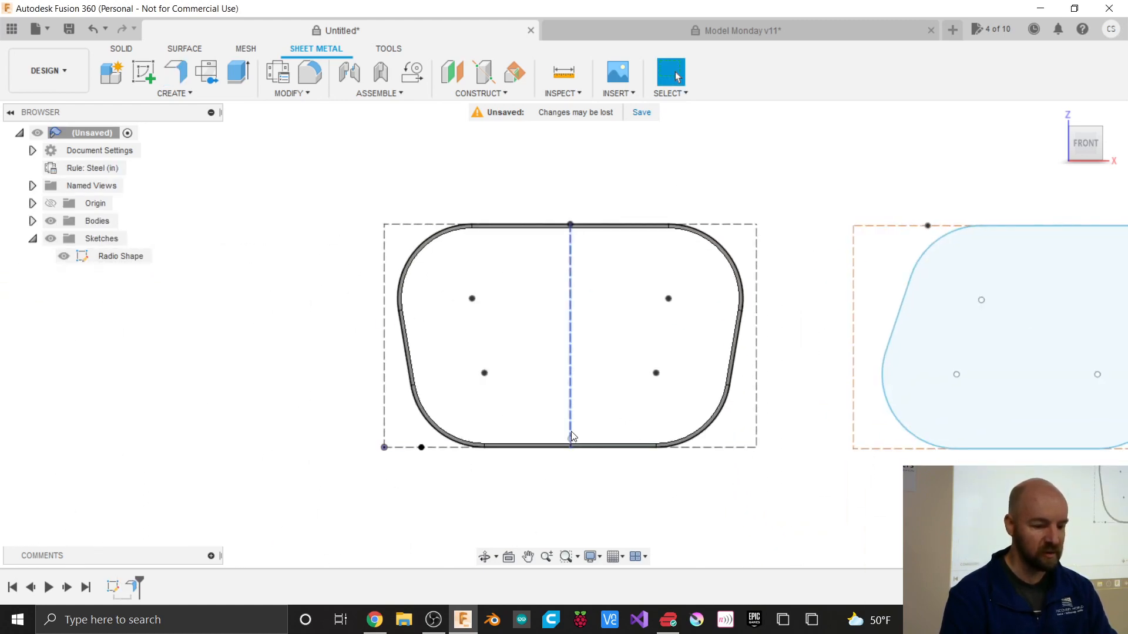
scroll(571, 432, up, 4)
scroll(570, 436, down, 5)
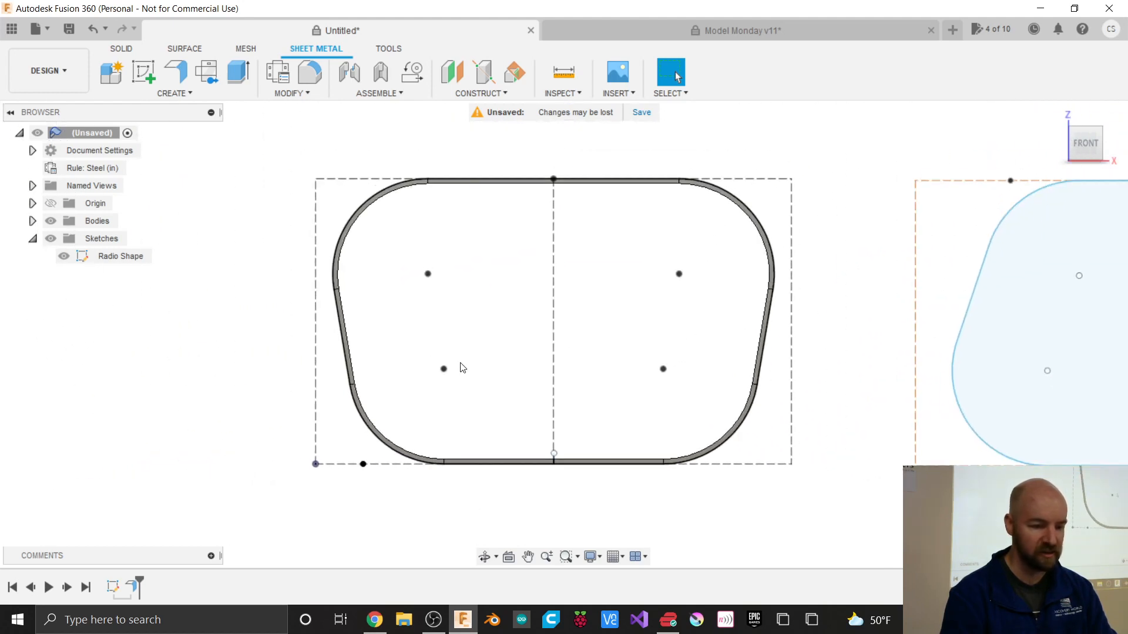
scroll(253, 398, down, 2)
scroll(252, 399, down, 3)
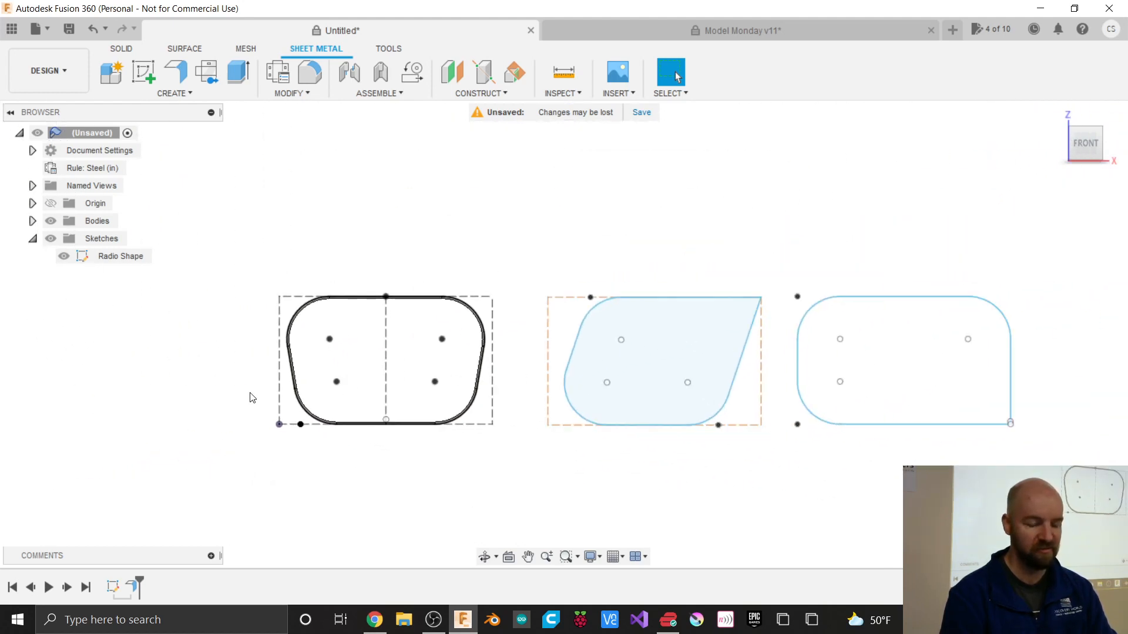
Step: Start a new-body flange on the rounded rectangular profile with a distance of 3 in and check which side the thickness lies on
scroll(1045, 384, up, 4)
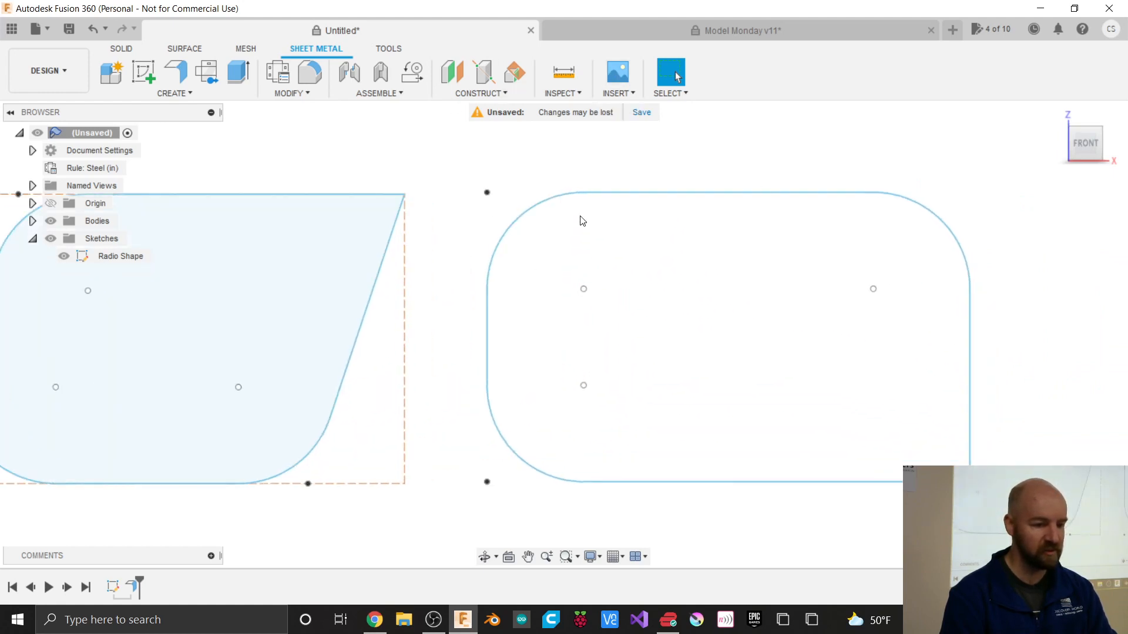
click(180, 82)
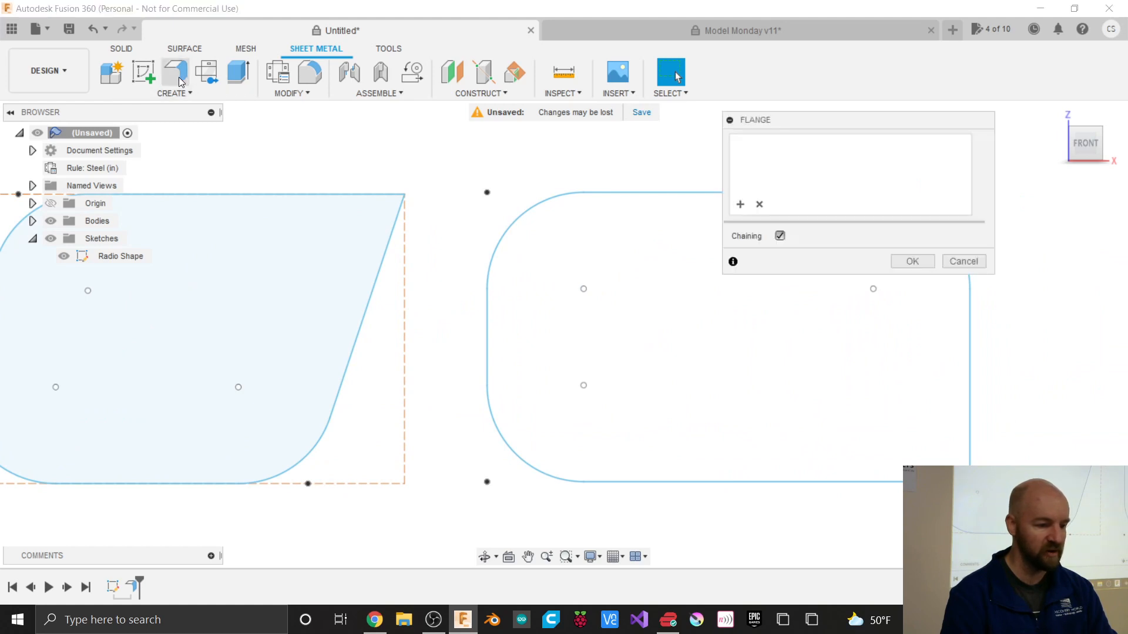
click(518, 227)
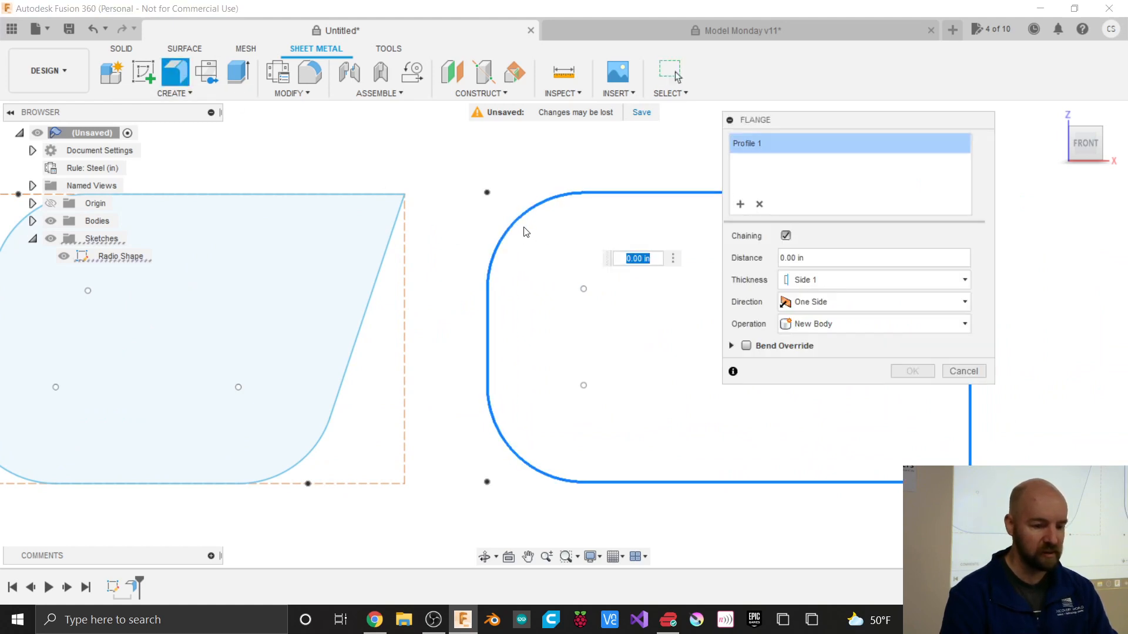
text(3)
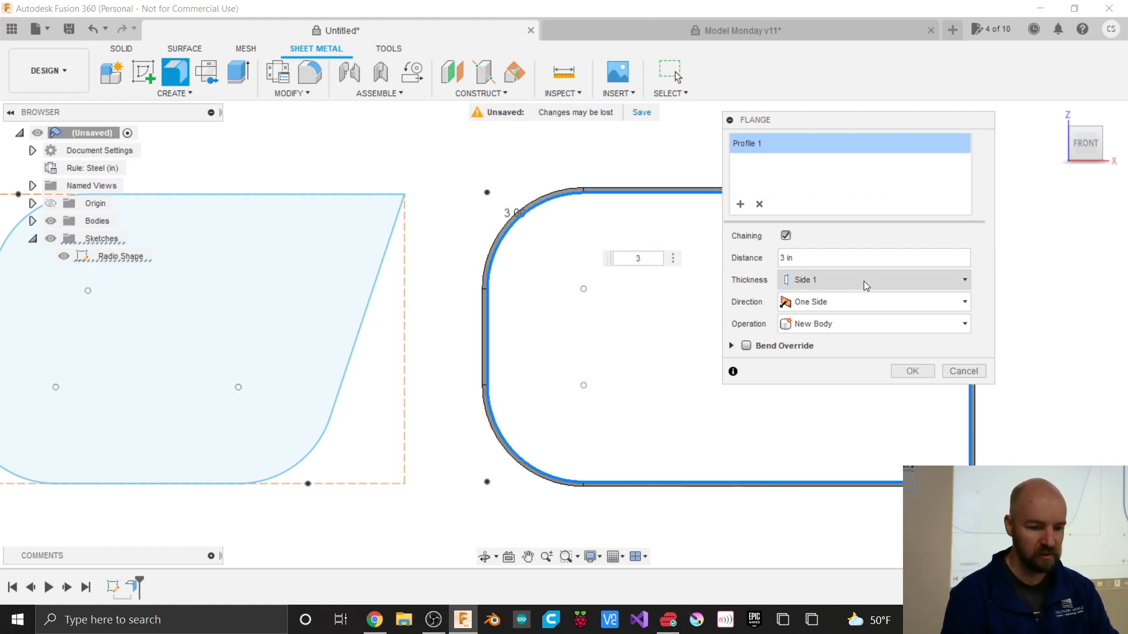
click(858, 301)
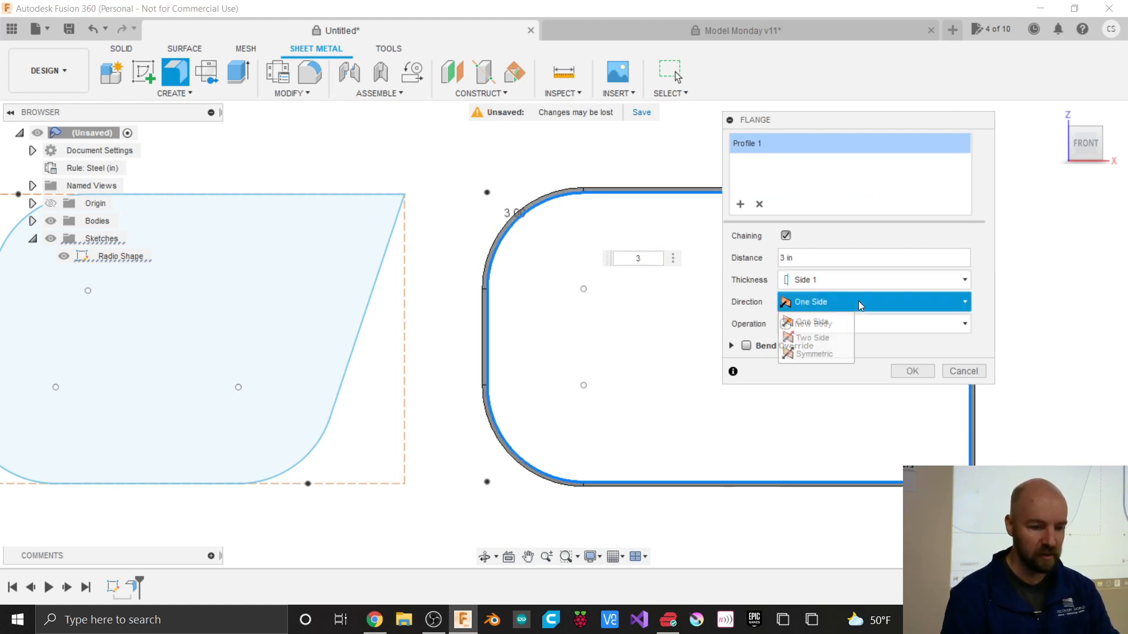
click(905, 311)
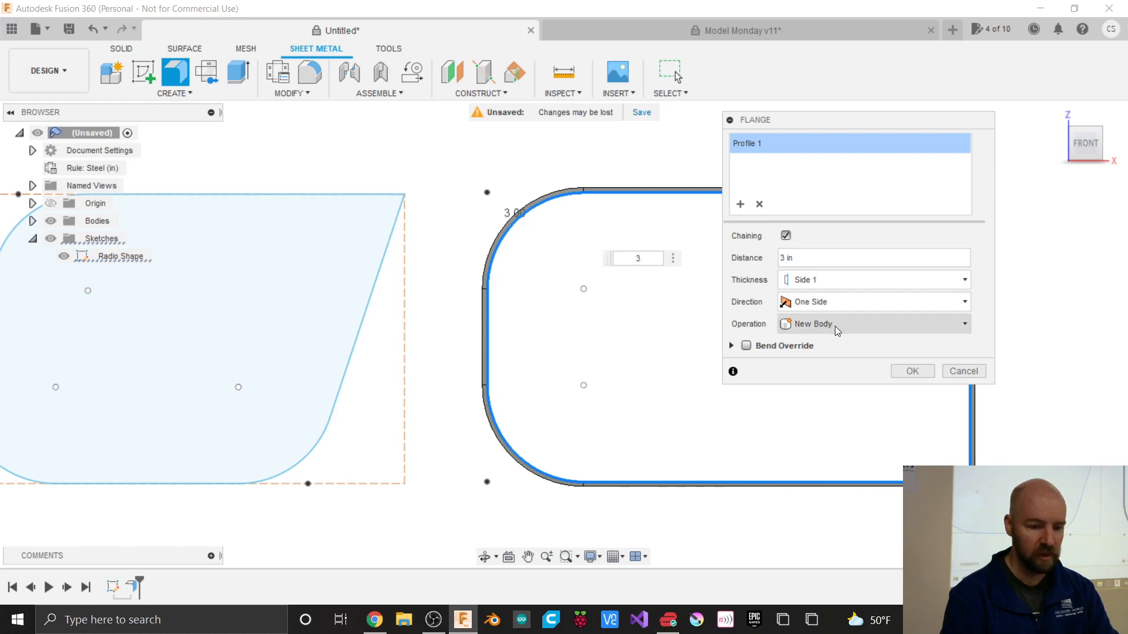
scroll(591, 167, up, 5)
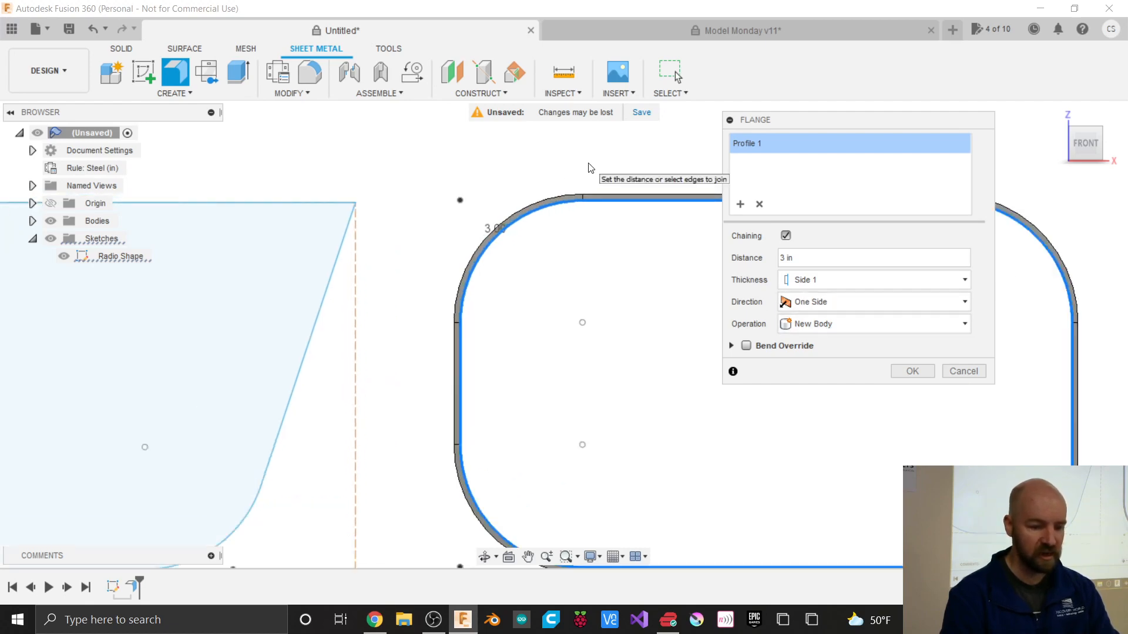
scroll(589, 164, up, 1)
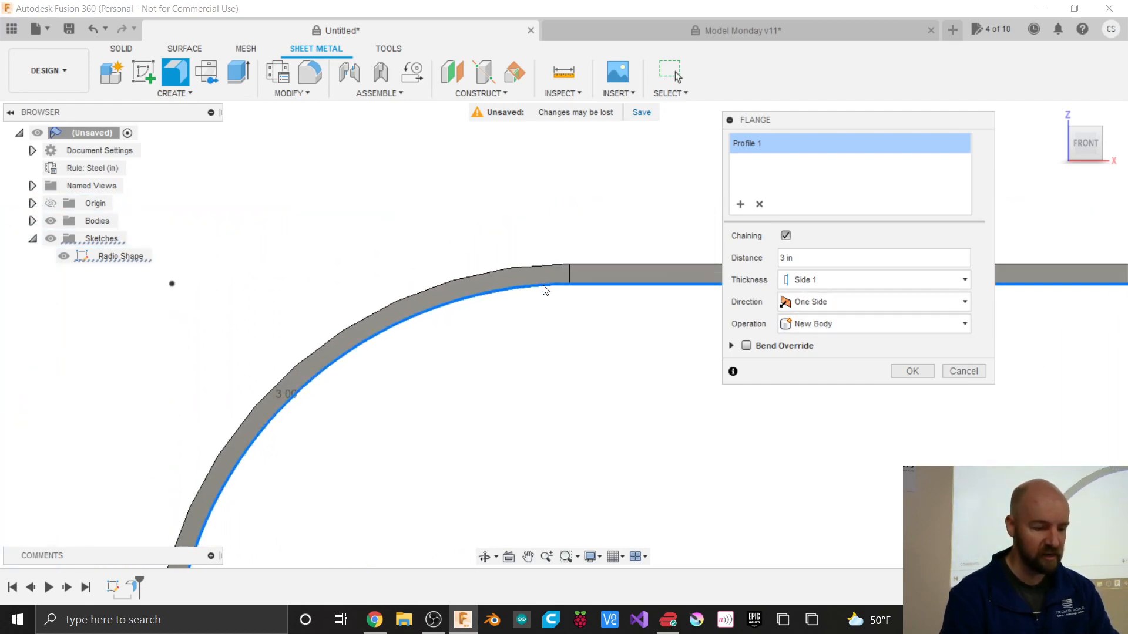
click(845, 305)
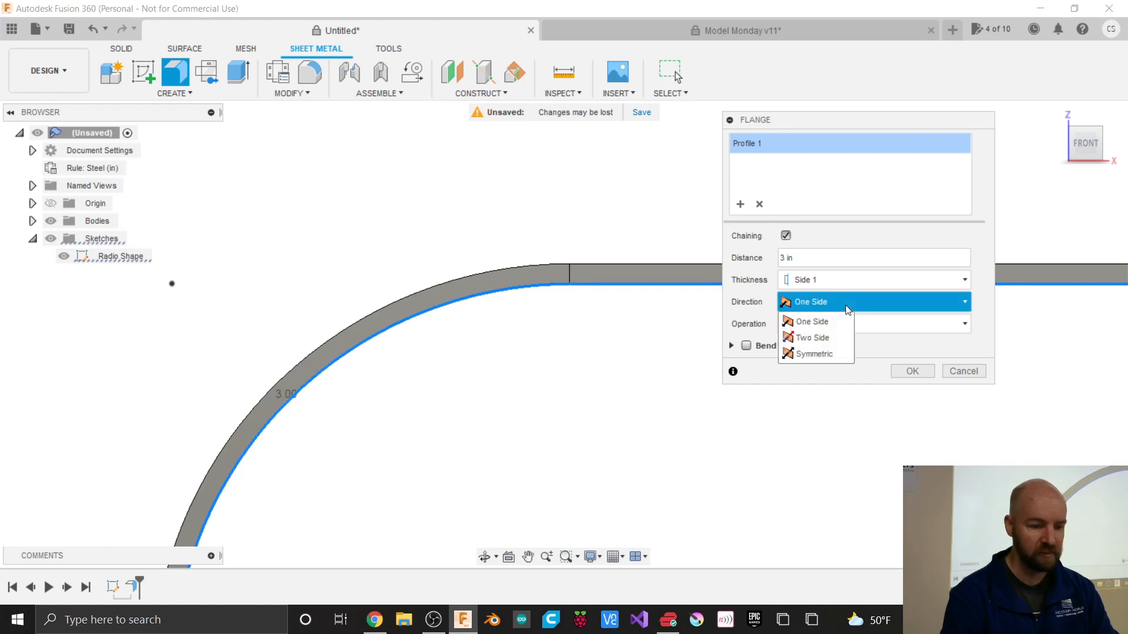
click(839, 287)
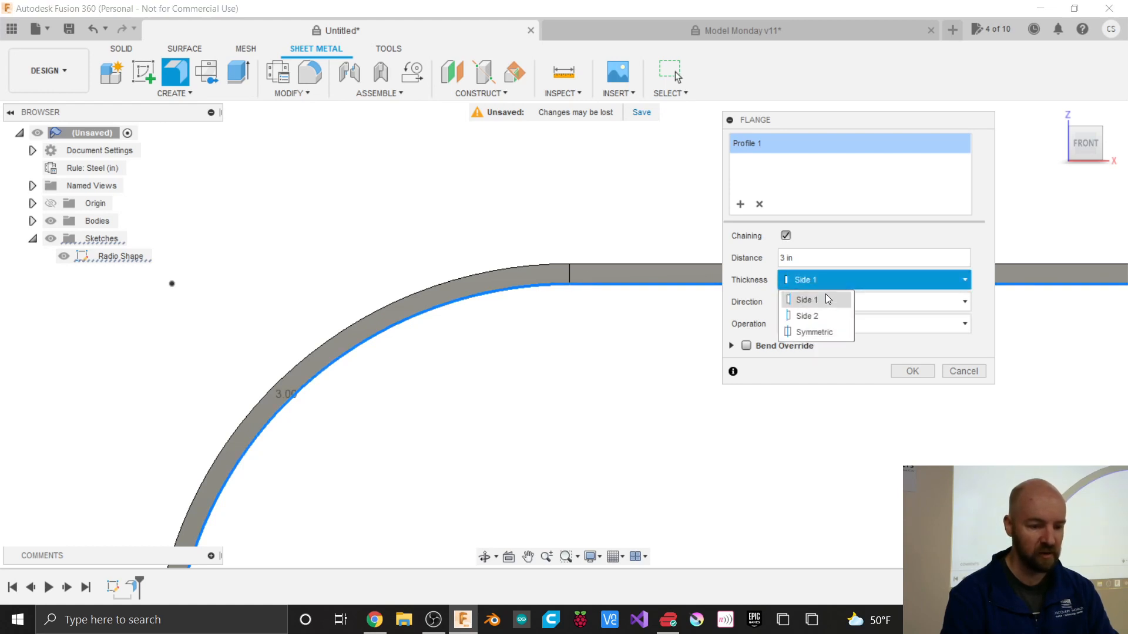
click(820, 315)
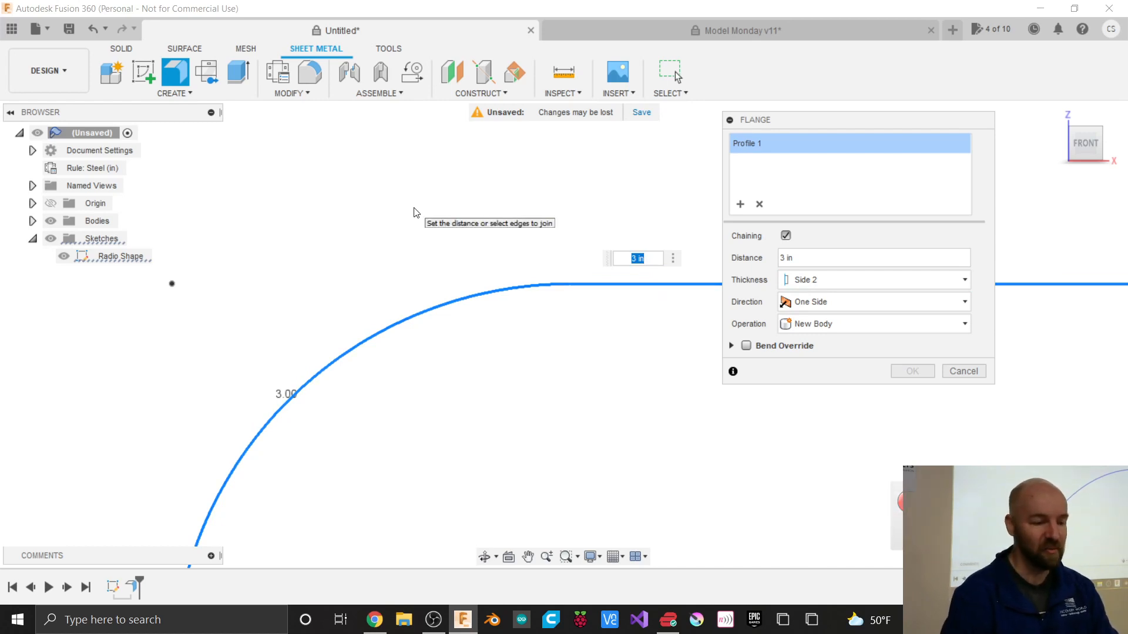
scroll(294, 233, down, 5)
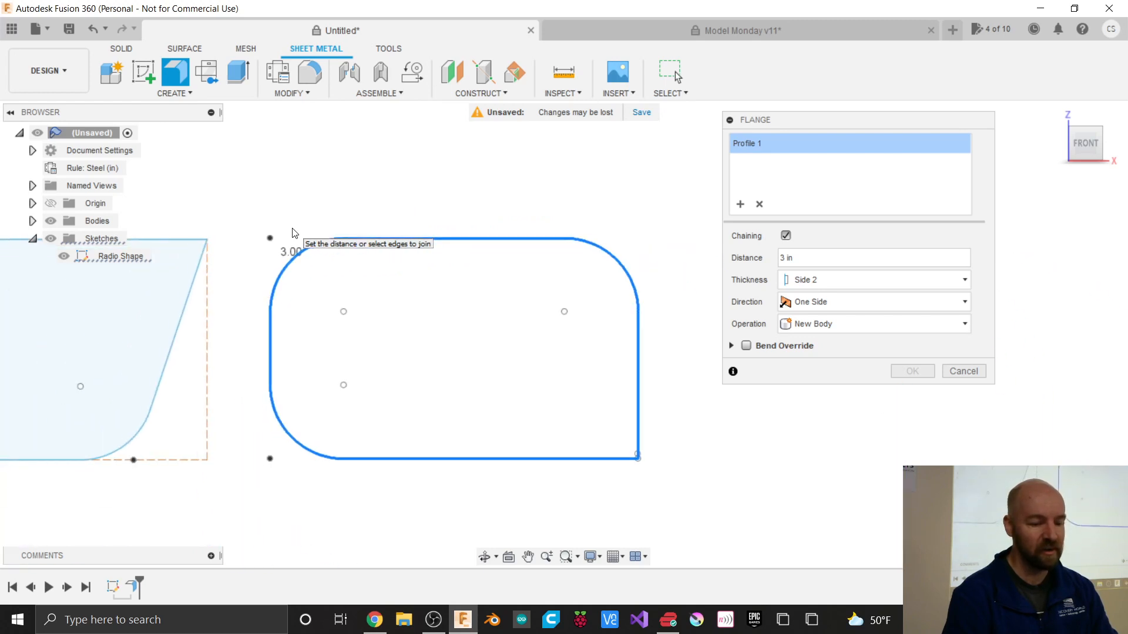
scroll(637, 456, up, 5)
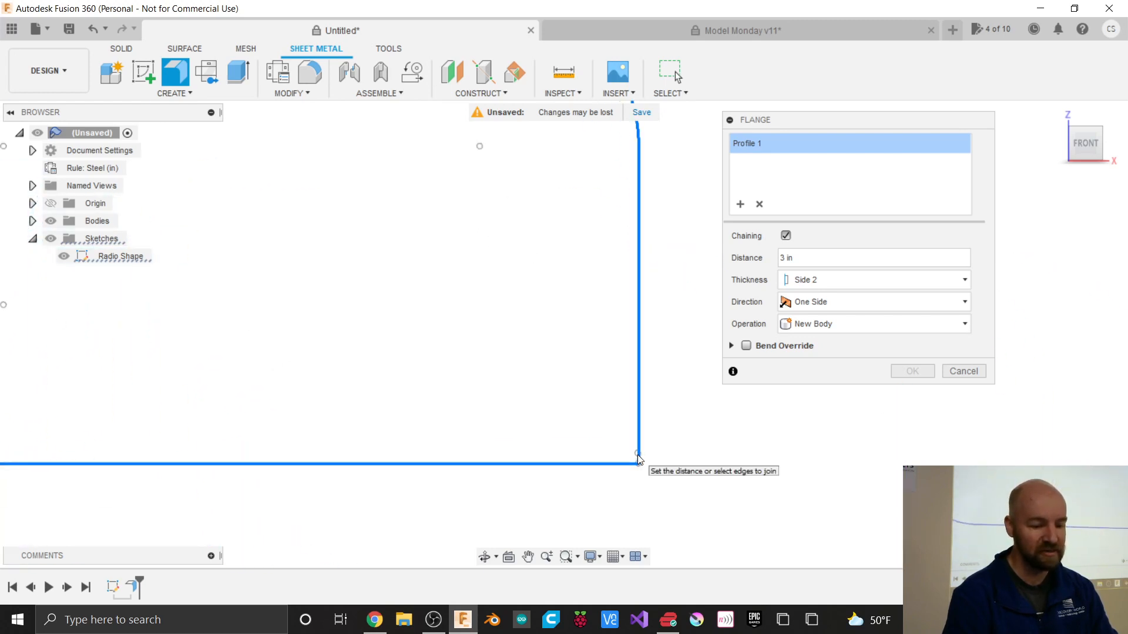
scroll(637, 456, up, 5)
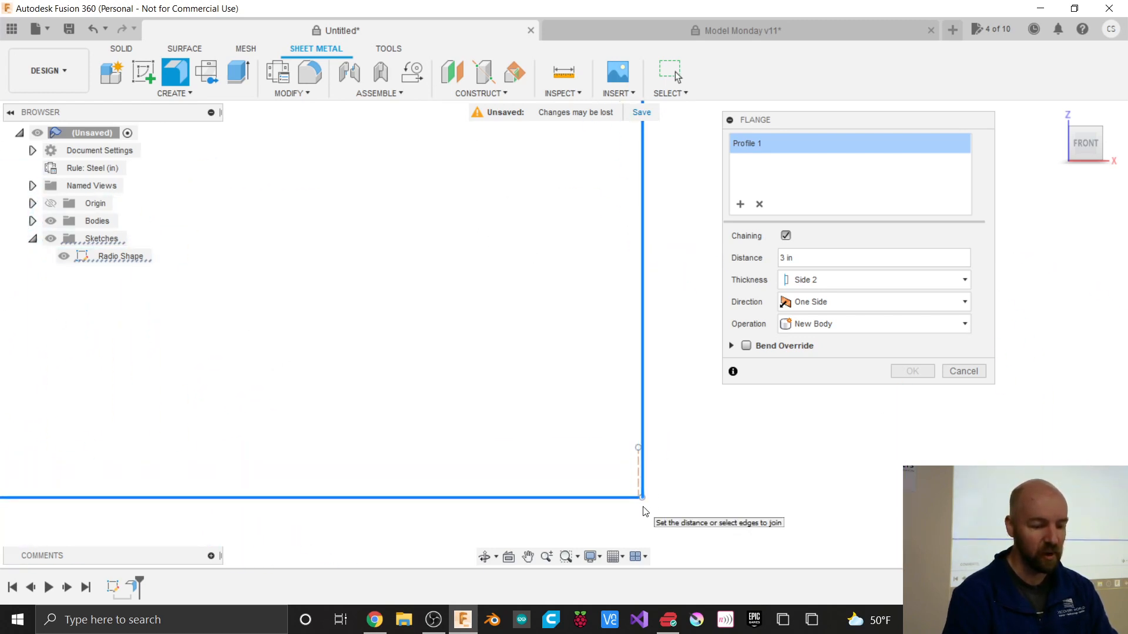
scroll(644, 511, up, 3)
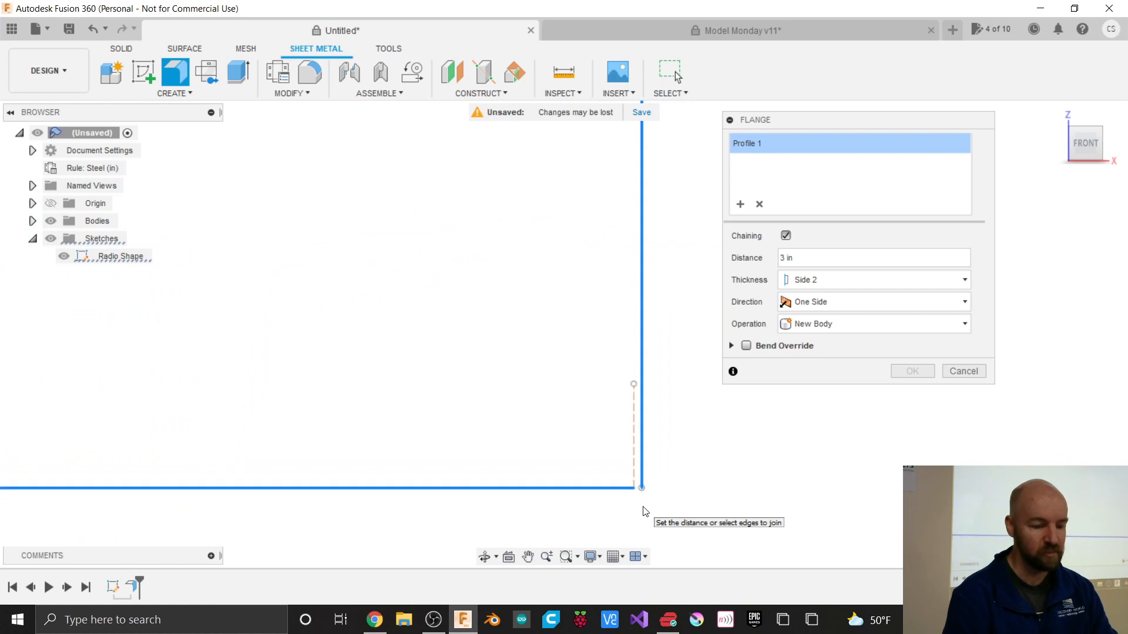
click(816, 280)
click(815, 309)
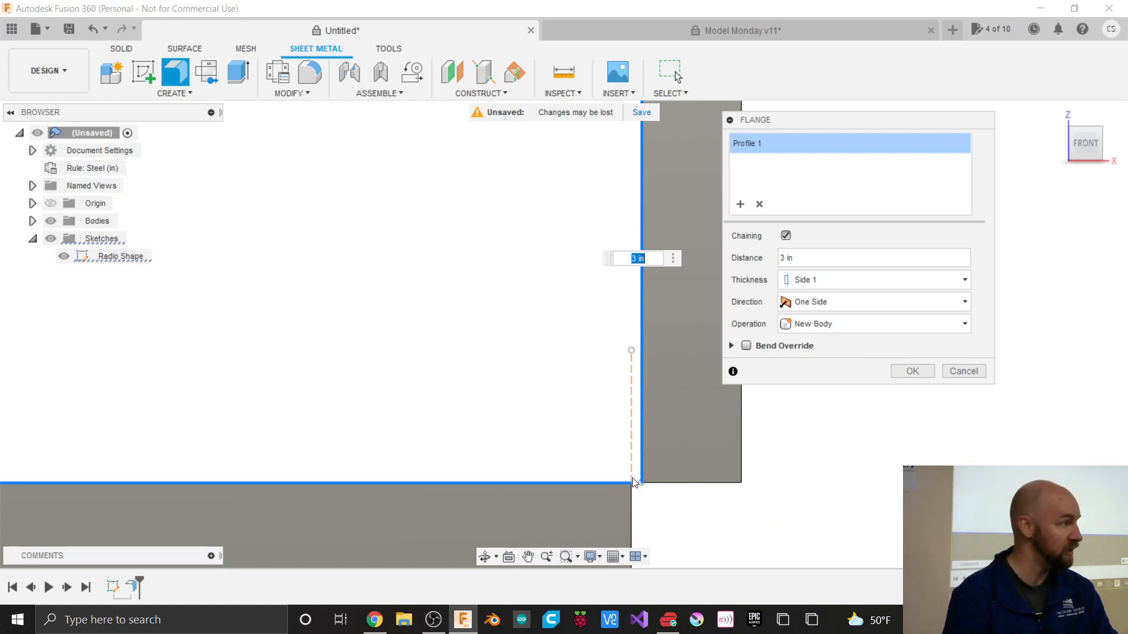
click(829, 285)
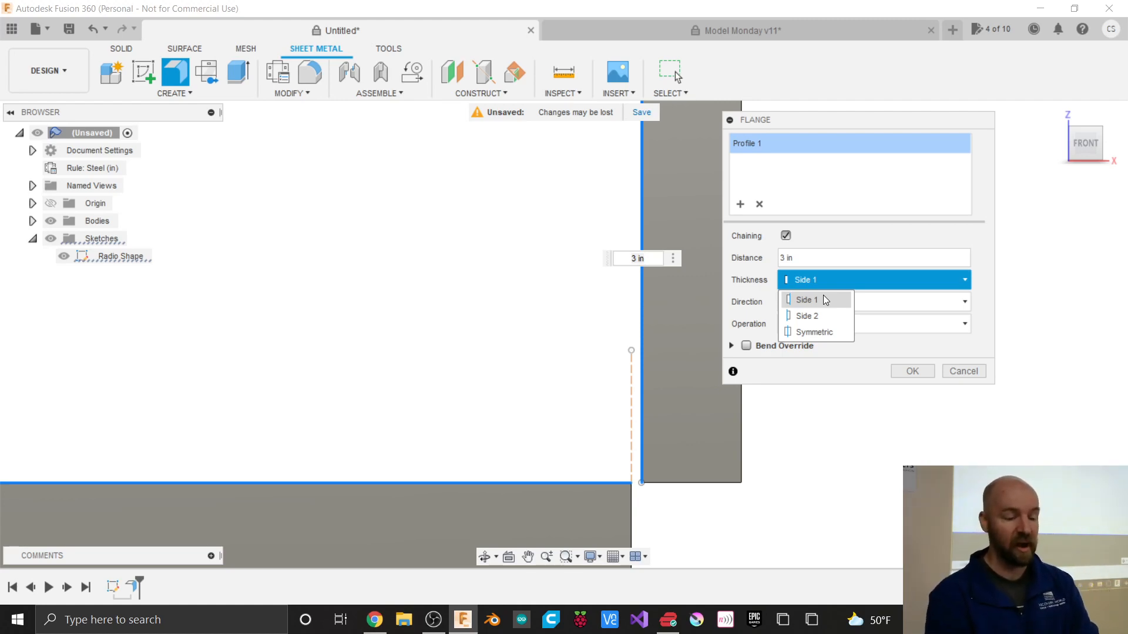
click(960, 372)
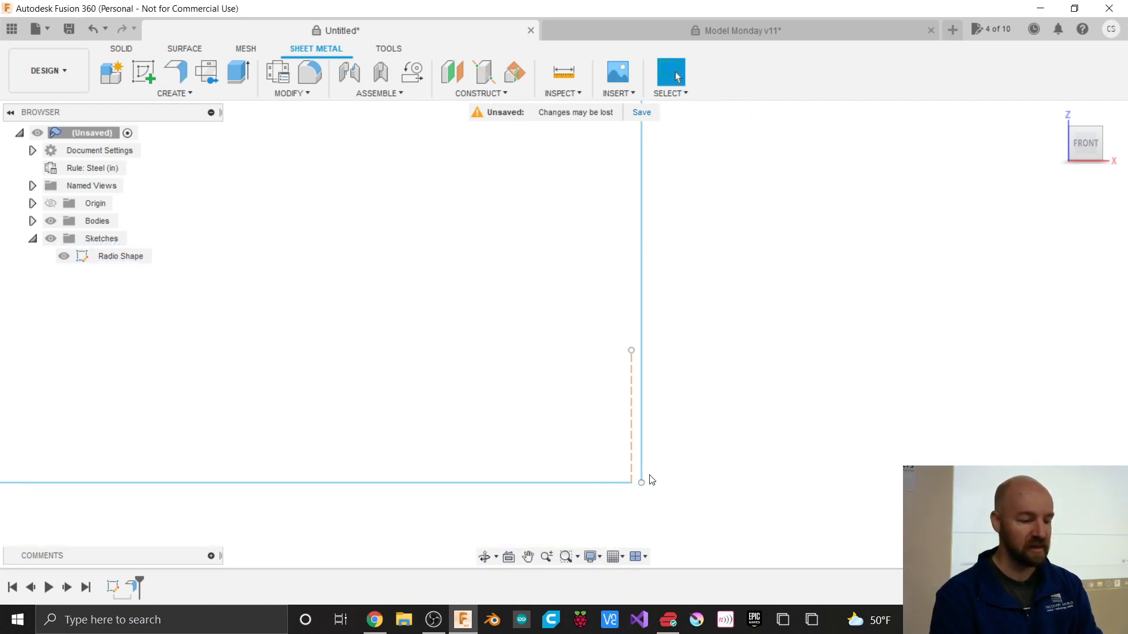
Step: Edit the Radio Shape sketch, set the gap dimension at the rectangular profile's open corner to 0.12 in, and finish the sketch
right_click(116, 257)
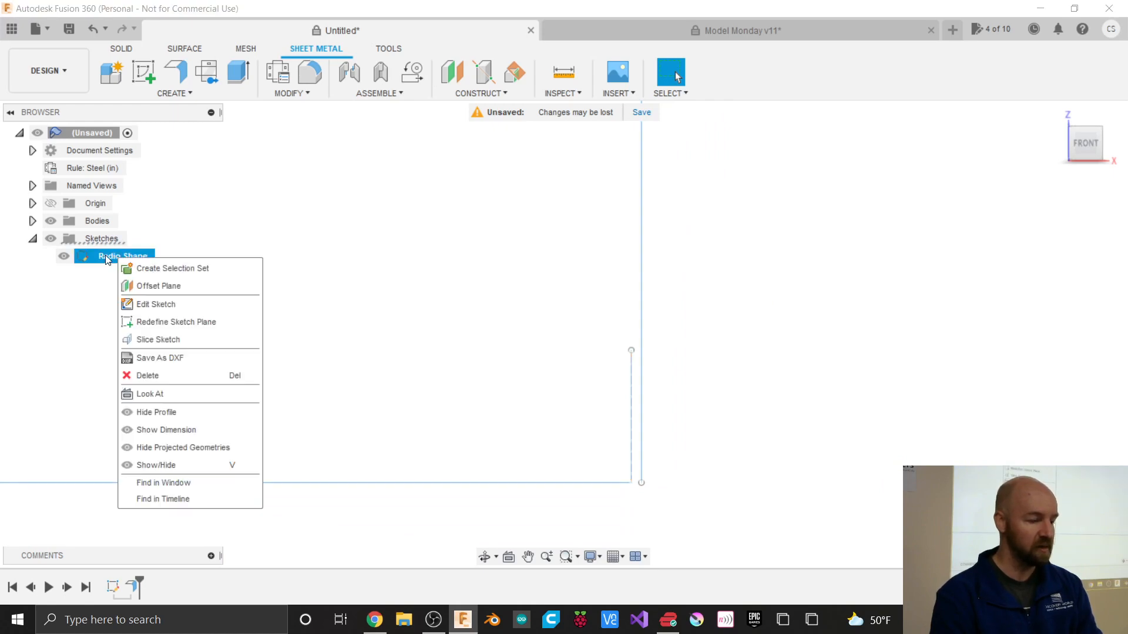
click(160, 305)
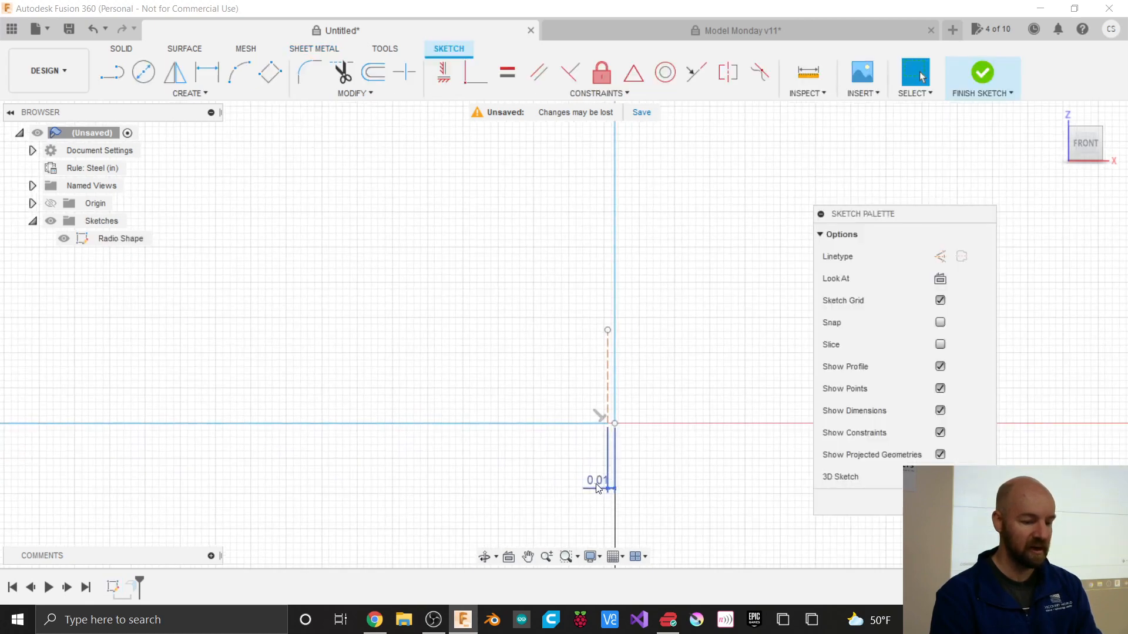
double_click(597, 480)
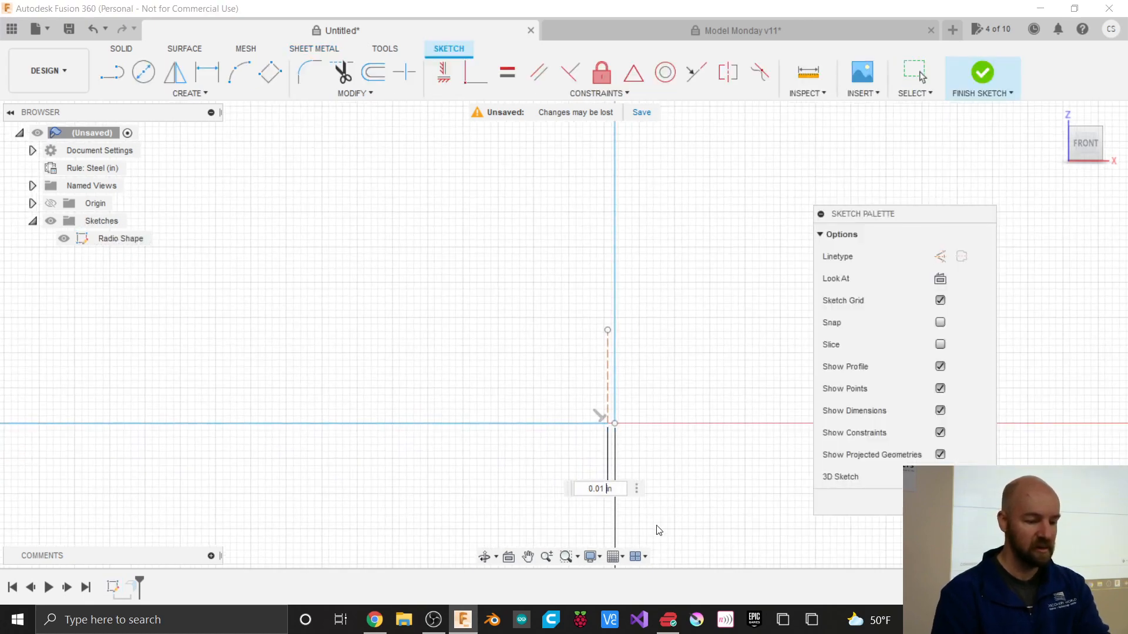
key(BackSpace)
key(BackSpace)
key(BackSpace)
key(BackSpace)
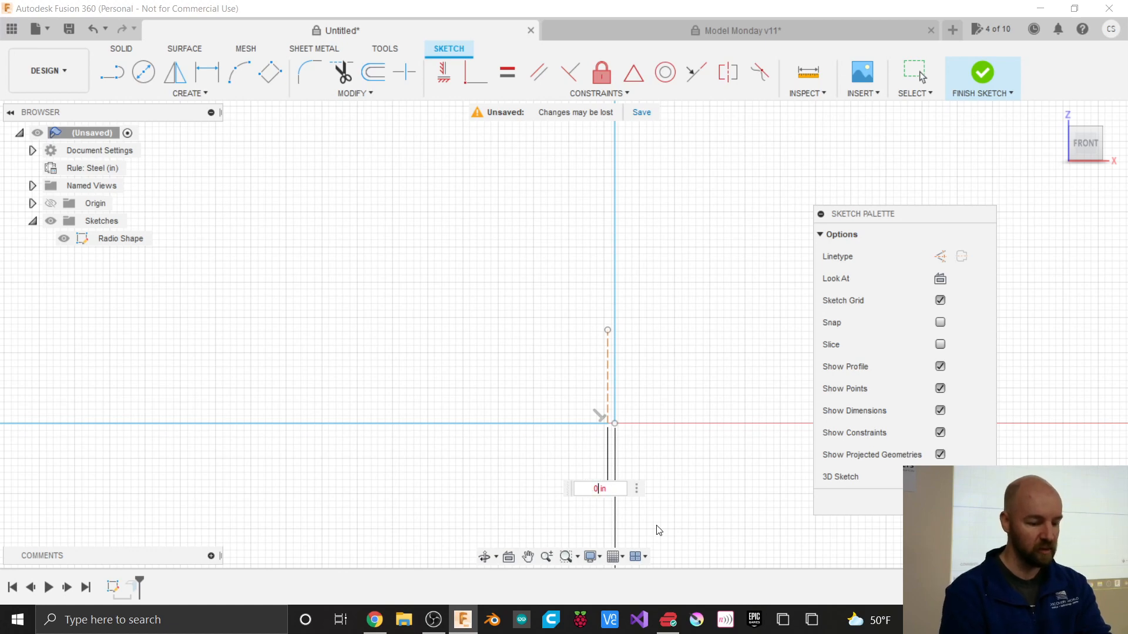
text(.)
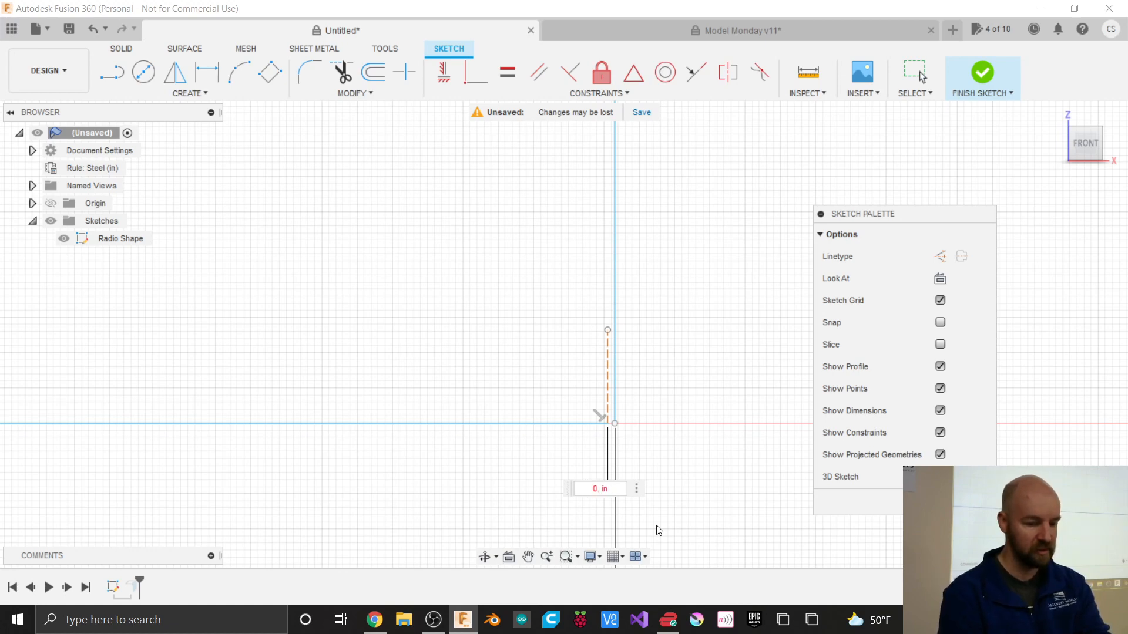
text(12)
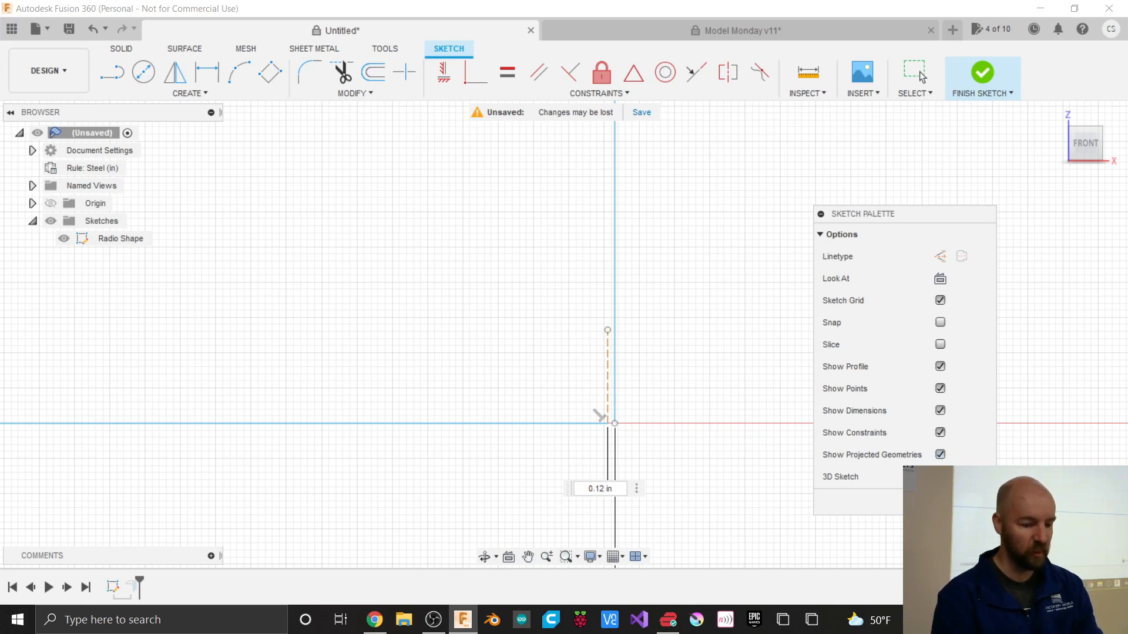
key(Return)
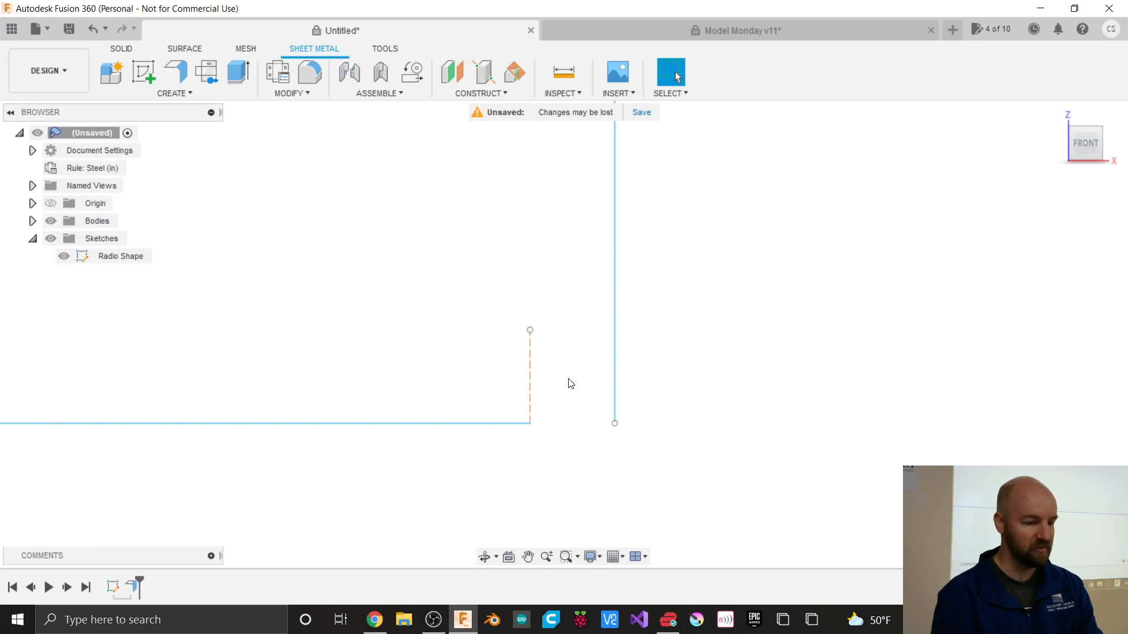
Step: Create a one-sided 3 in flange as a new body from the open-corner profile, with the thickness on Side 2
click(177, 73)
click(614, 360)
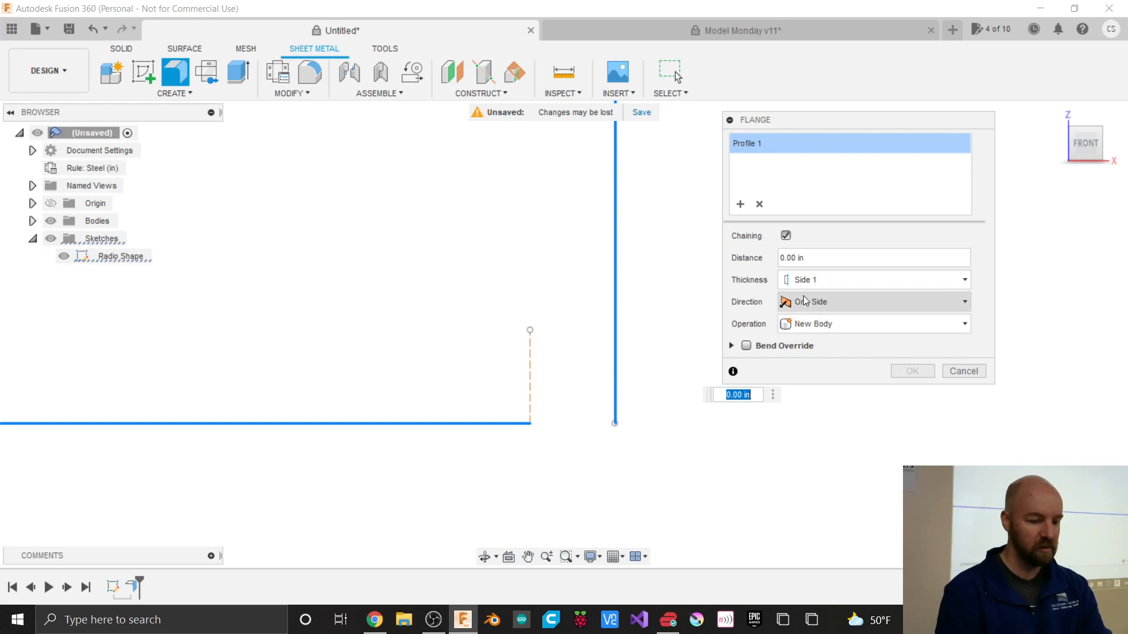
text(3)
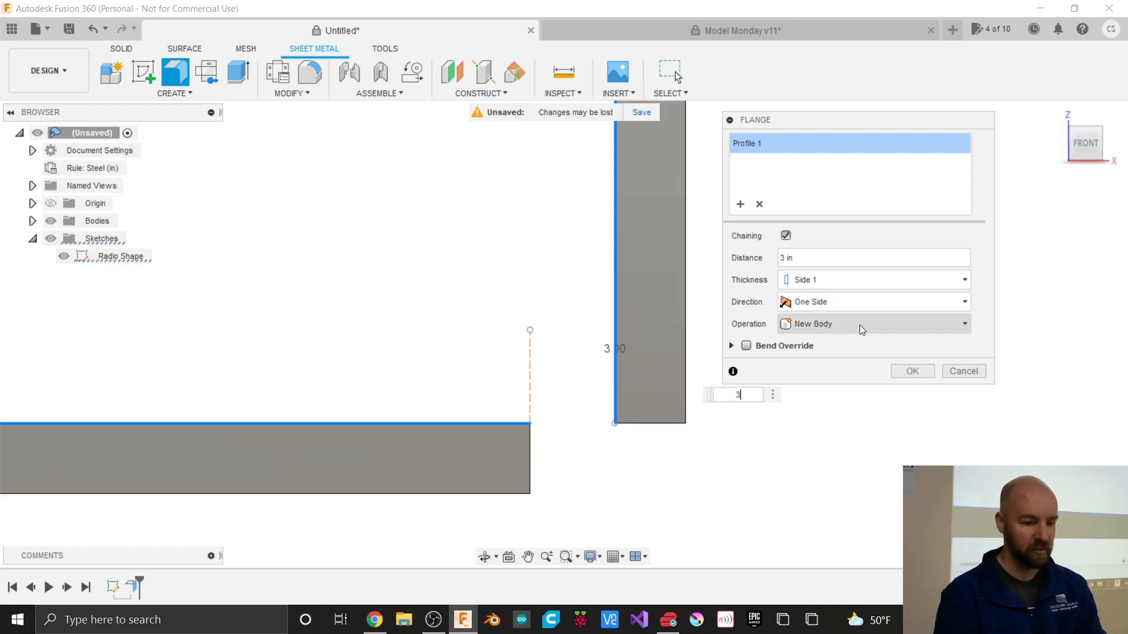
click(836, 283)
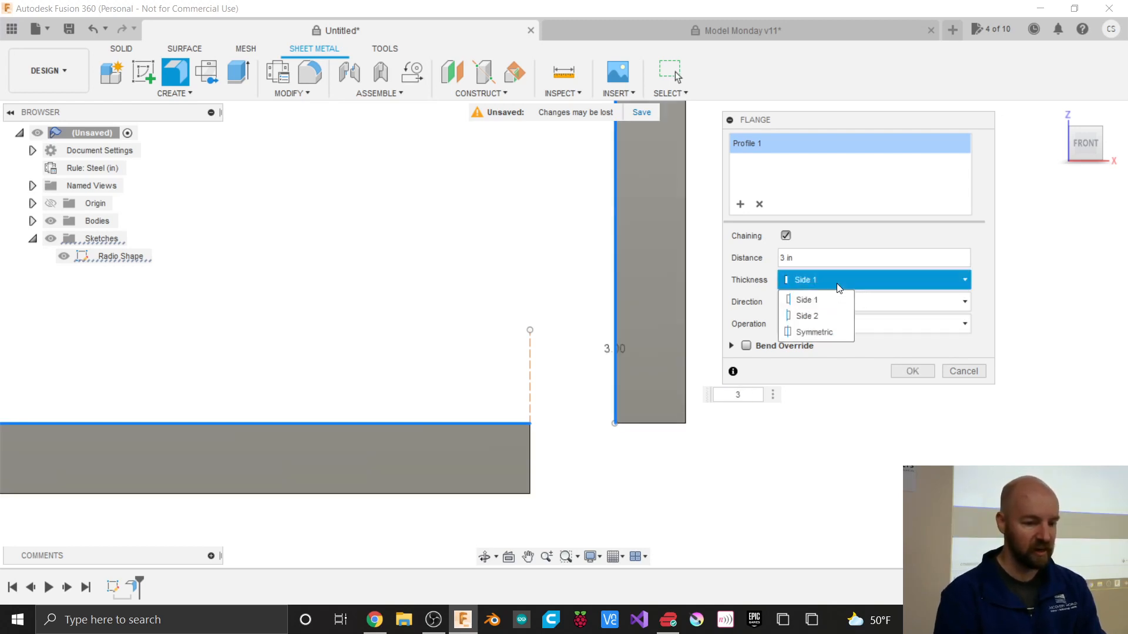
click(823, 315)
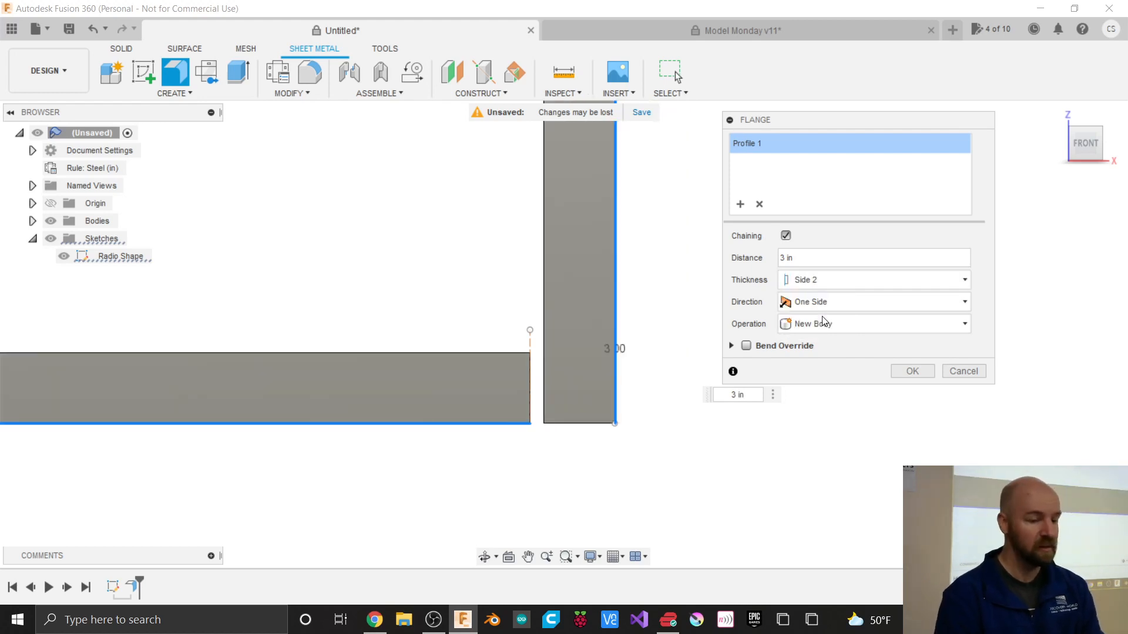
click(912, 371)
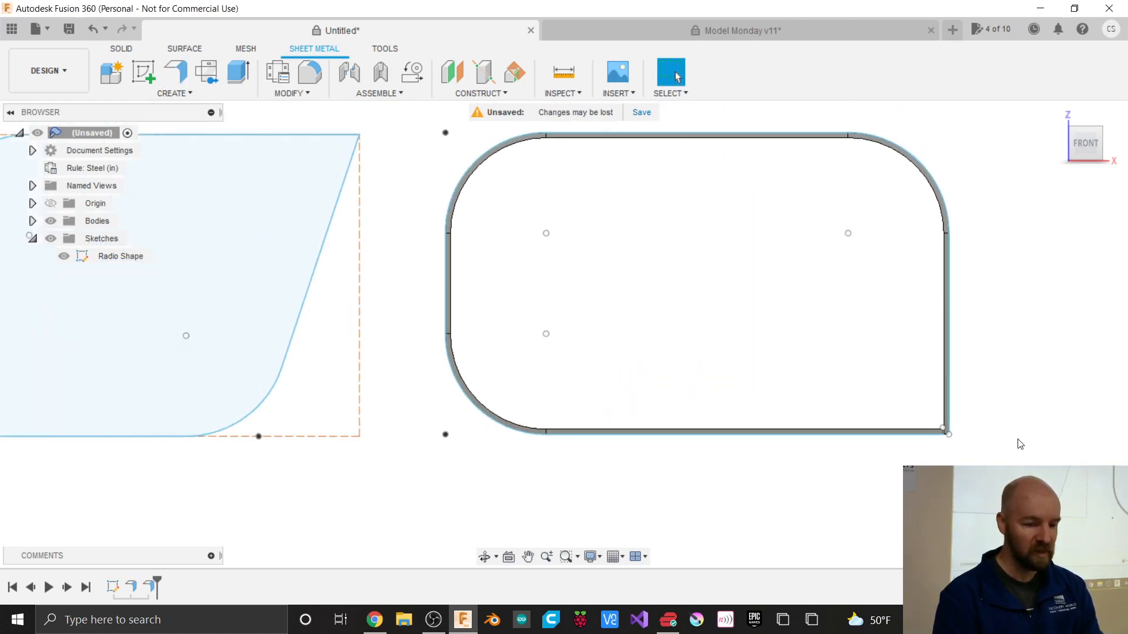
Step: Compare the flanged bodies in the front view and examine the symmetric rounded shell up close from an angle
scroll(1018, 443, down, 3)
scroll(1020, 444, down, 1)
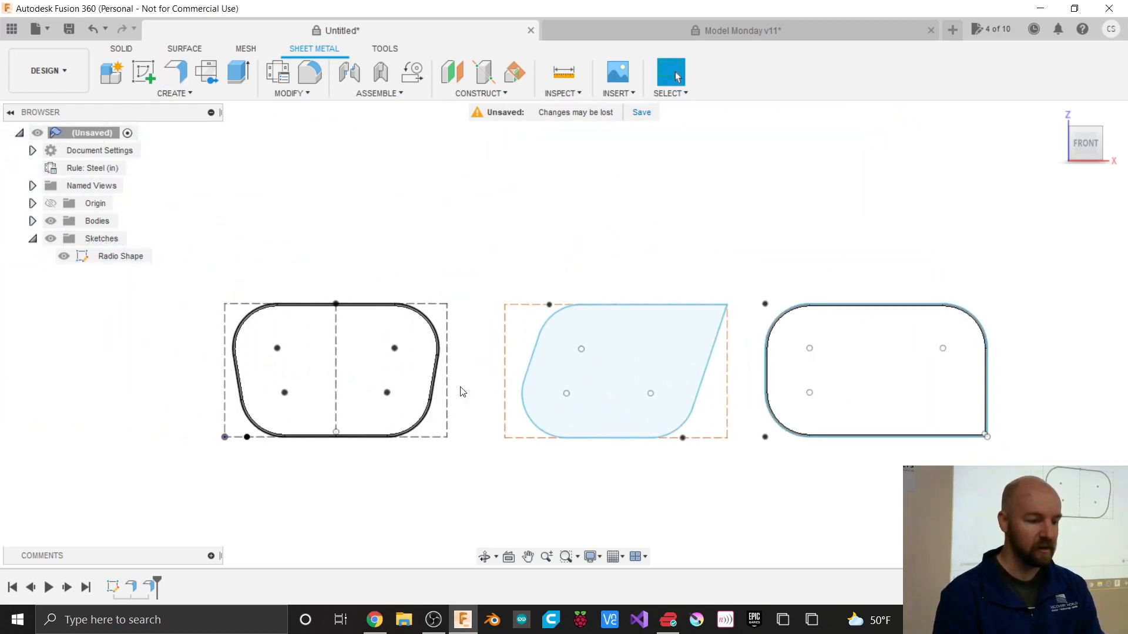
scroll(288, 396, up, 1)
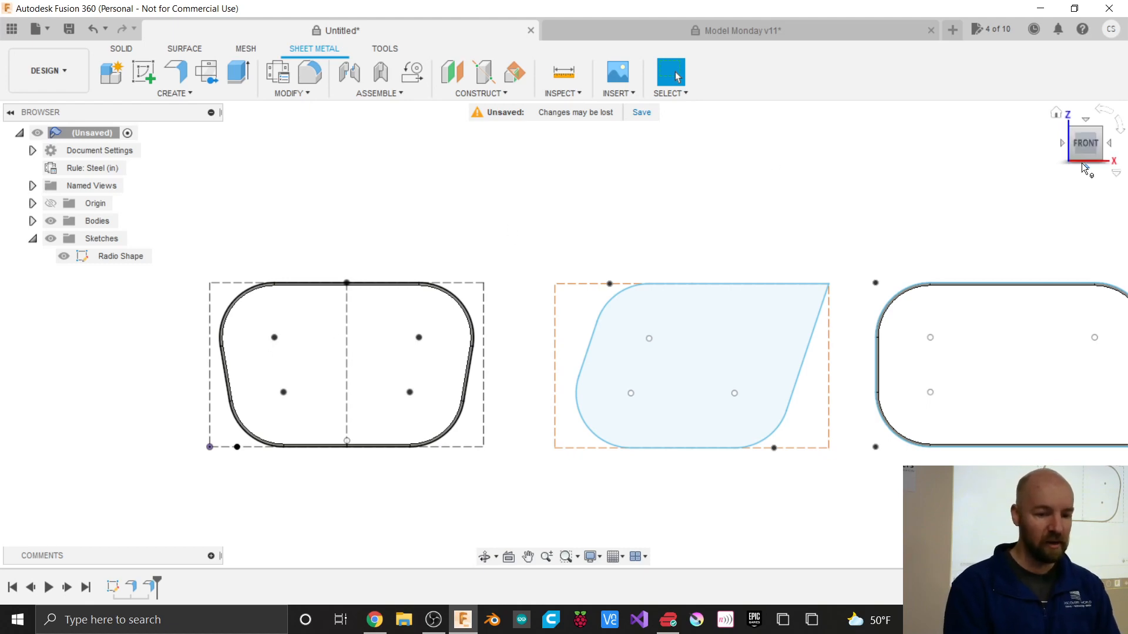
click(1076, 140)
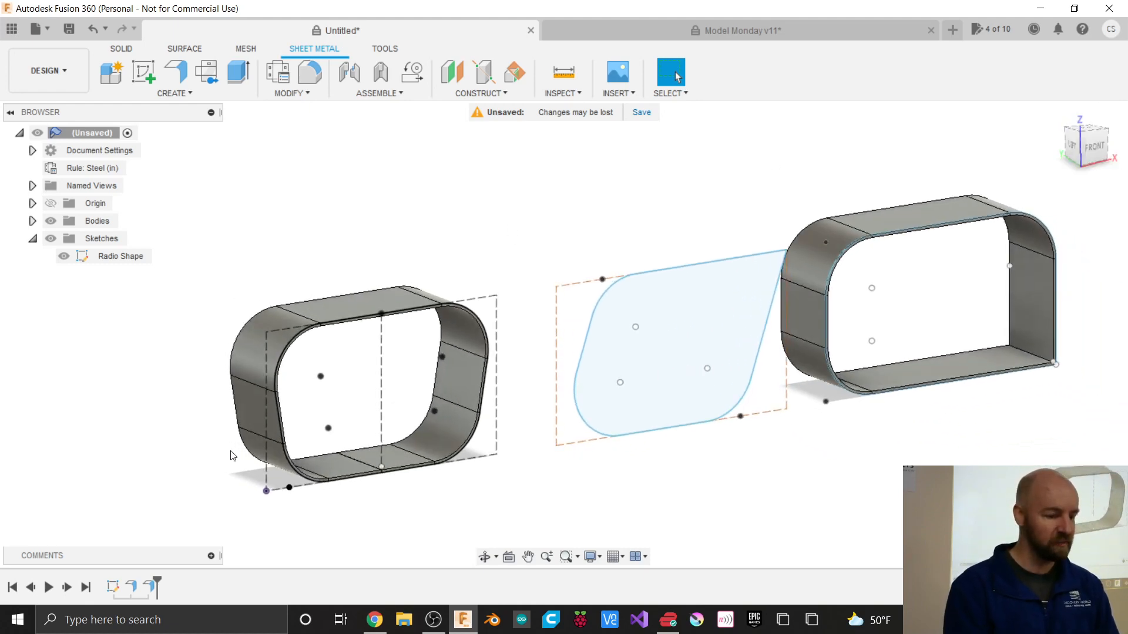
scroll(215, 418, up, 5)
scroll(215, 418, up, 2)
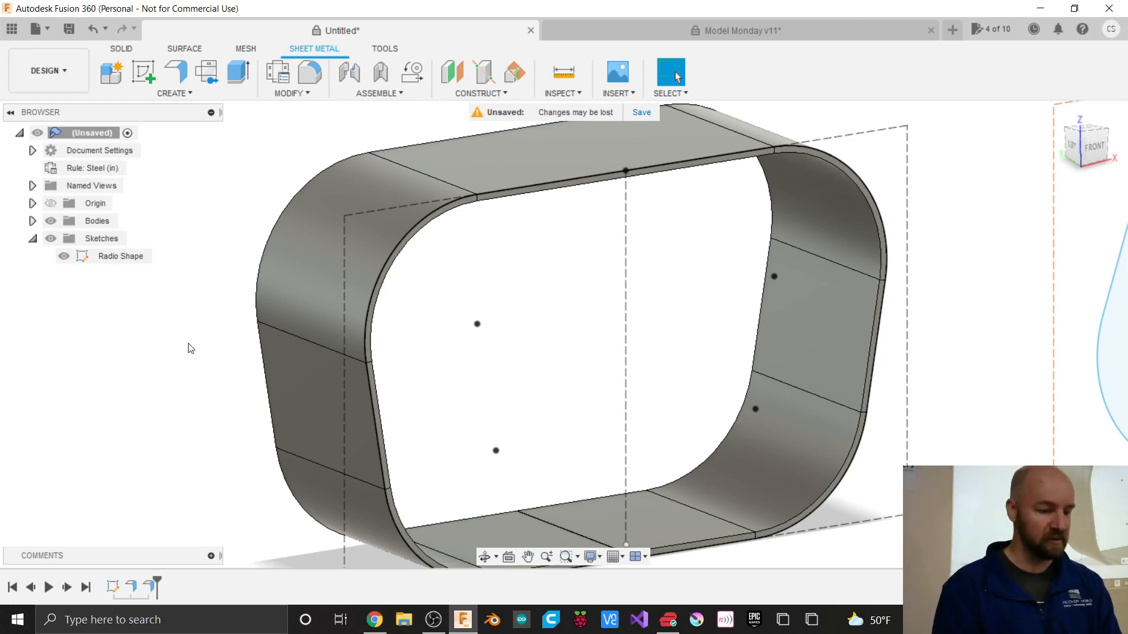
scroll(213, 332, down, 3)
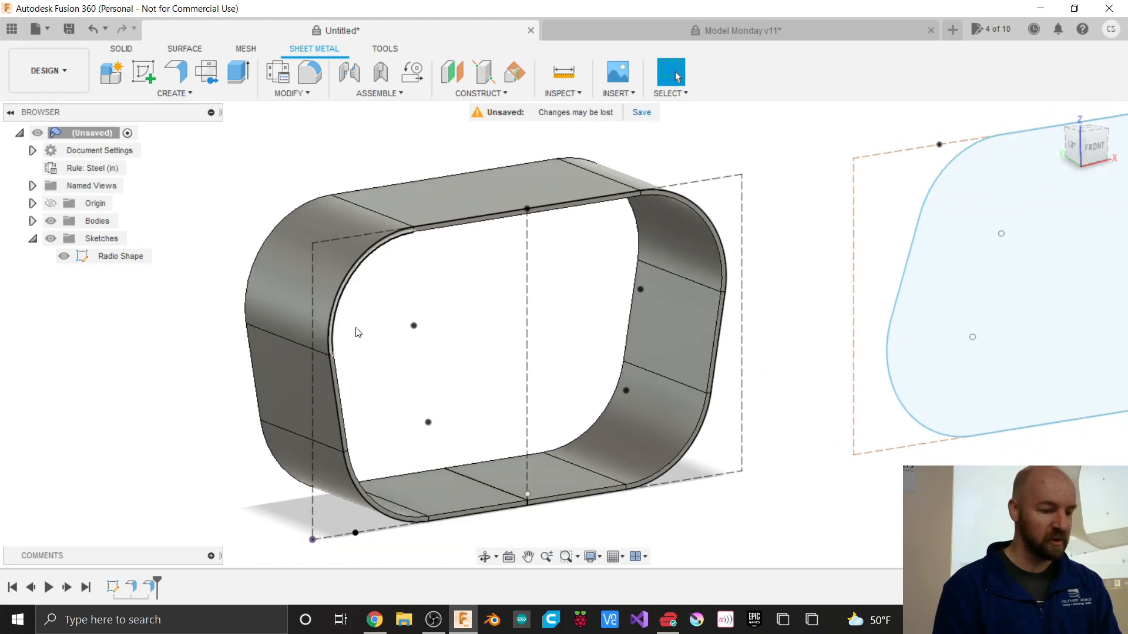
scroll(773, 330, down, 1)
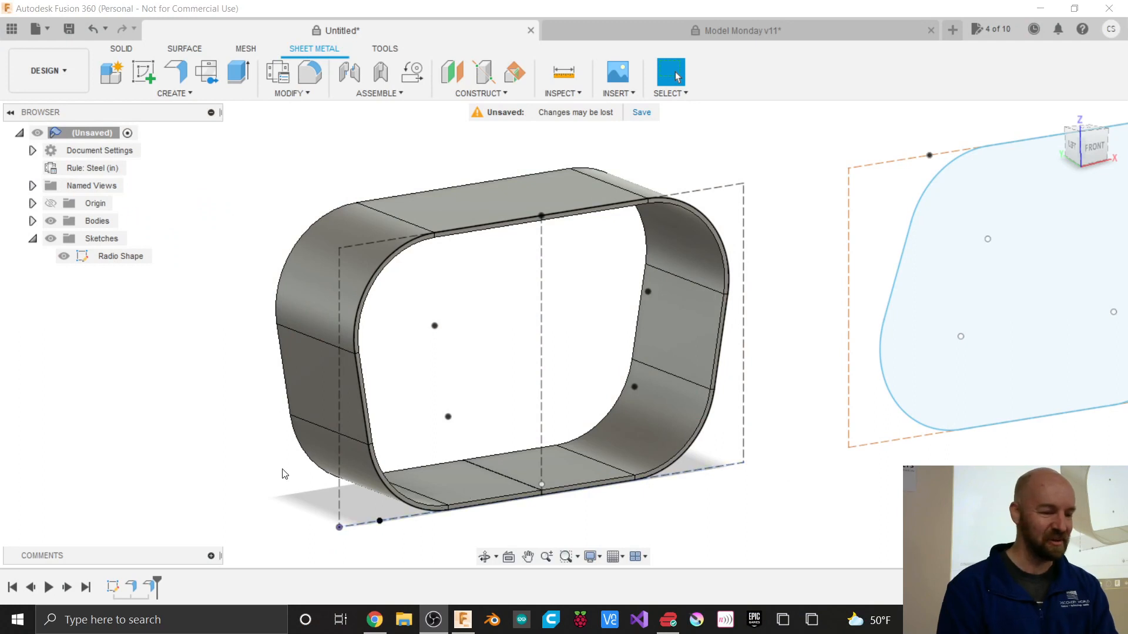
click(246, 197)
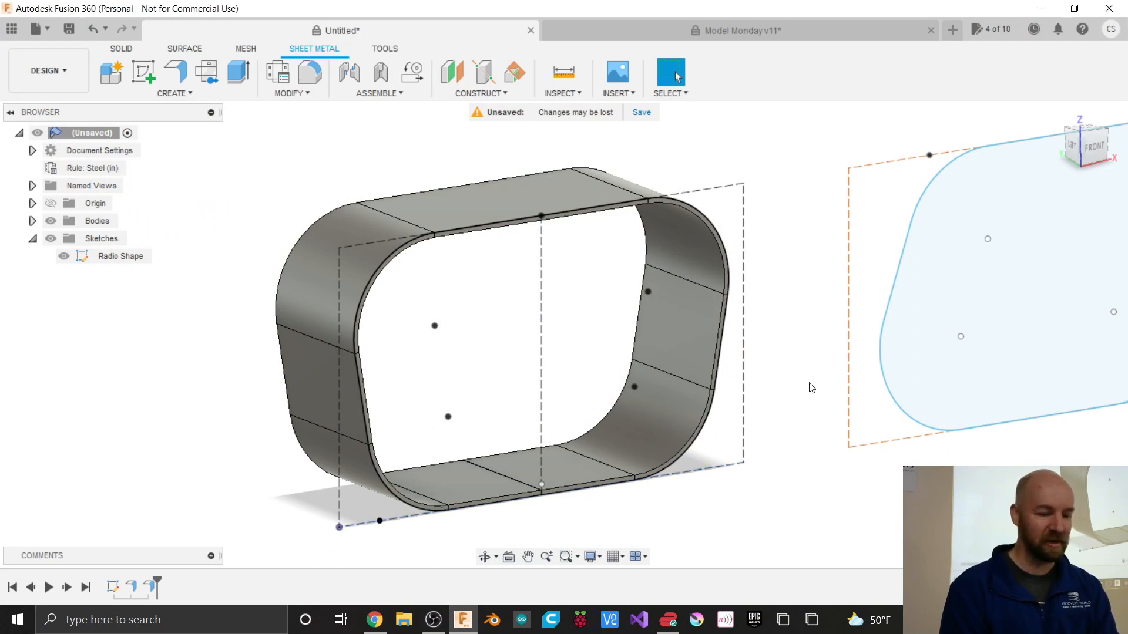
scroll(810, 388, down, 1)
scroll(491, 383, up, 2)
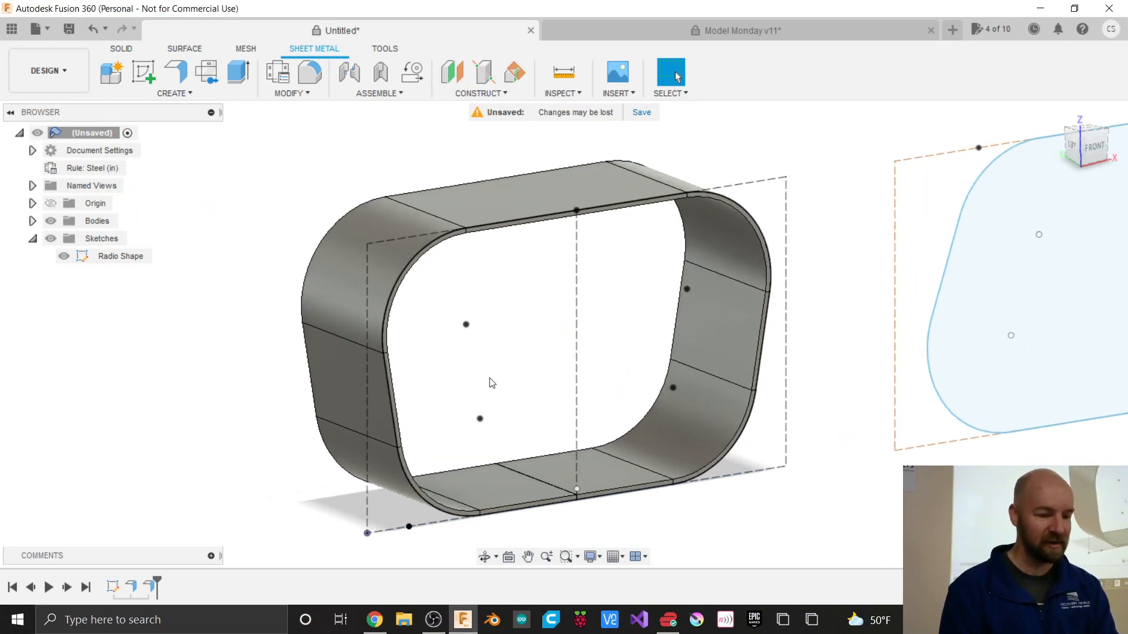
scroll(491, 383, up, 1)
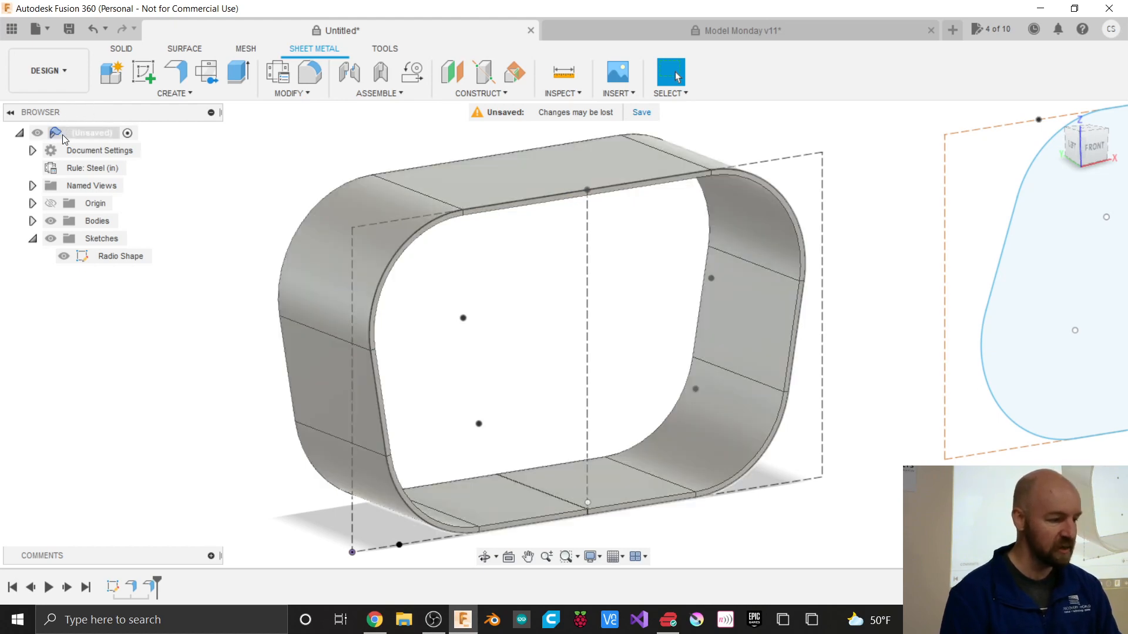
Step: Create a new sheet metal rule from the Steel (in) rule and name it 1/2 inch Plywood
click(62, 134)
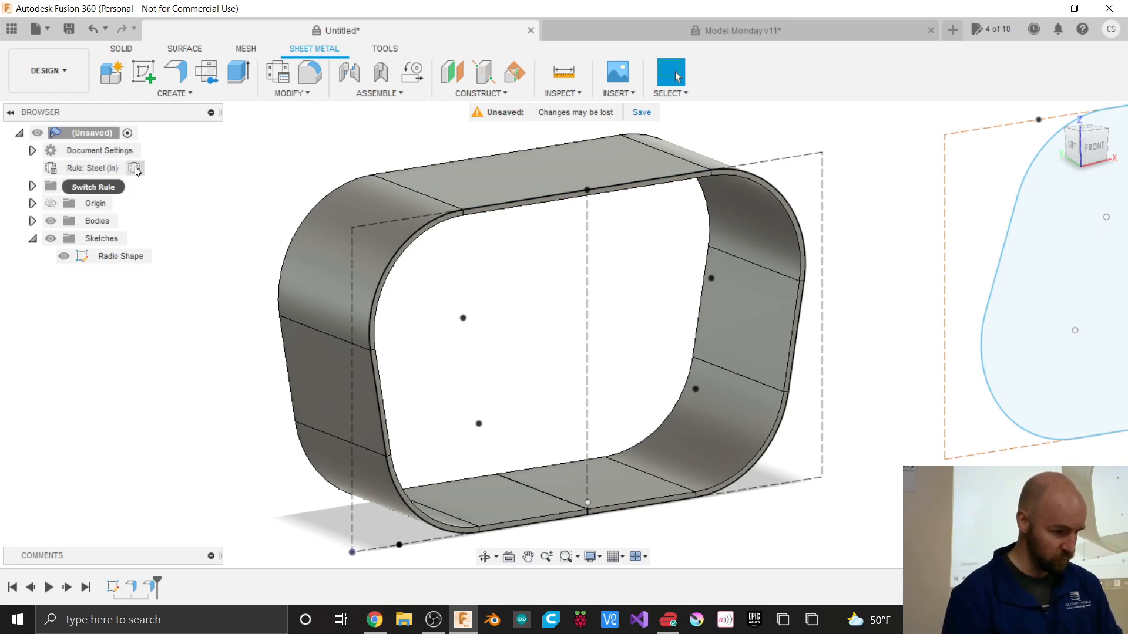
click(295, 94)
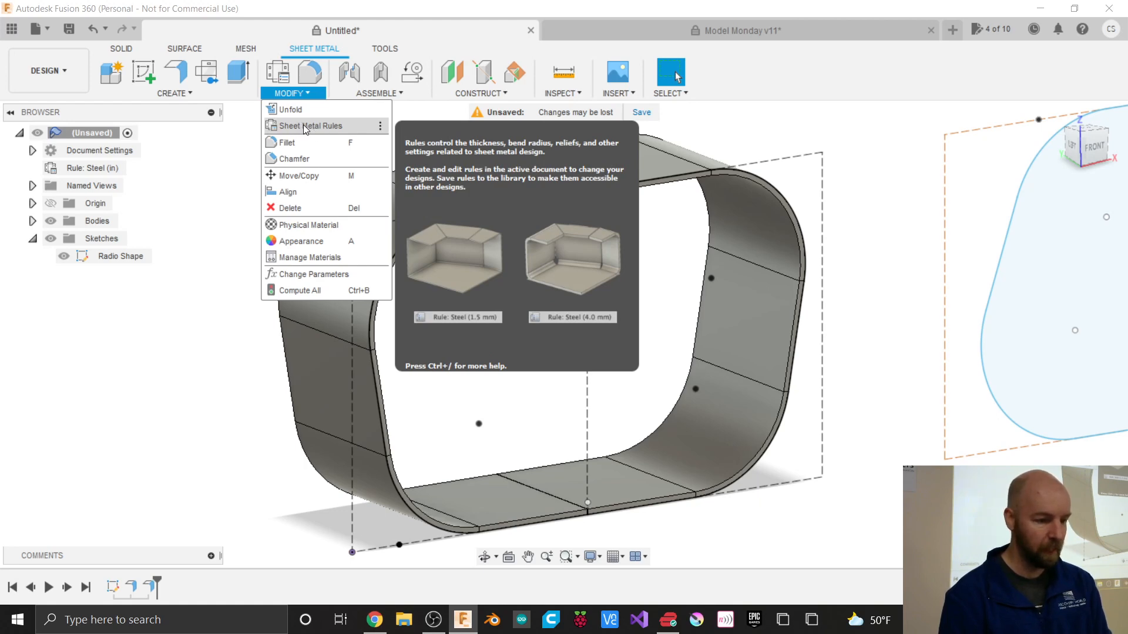
click(303, 125)
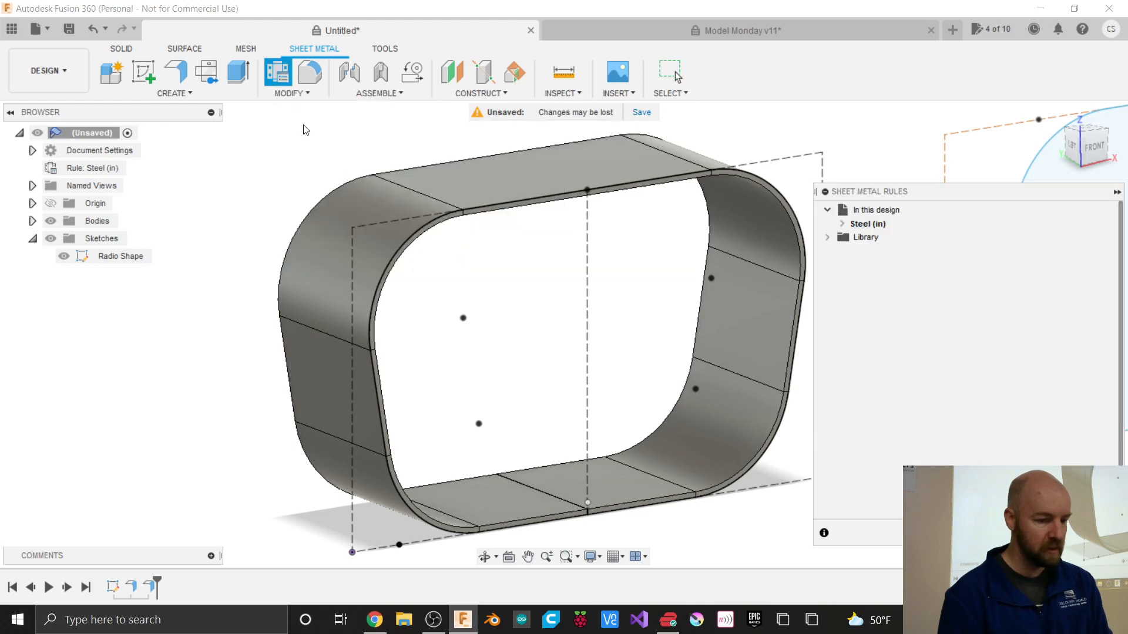
mouse_move(860, 229)
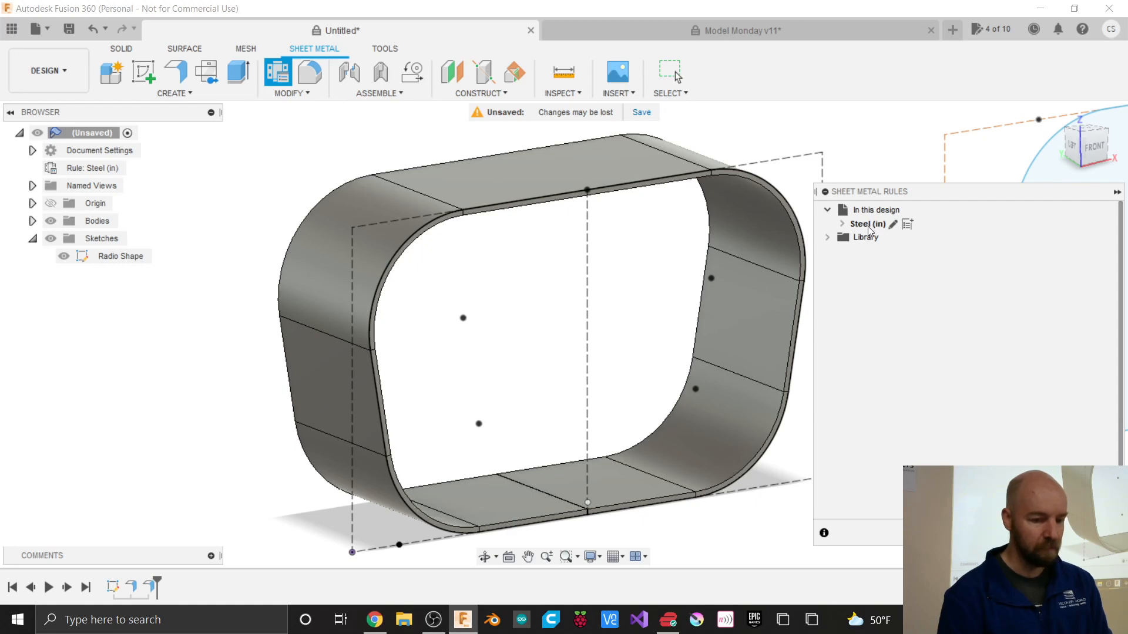
click(827, 210)
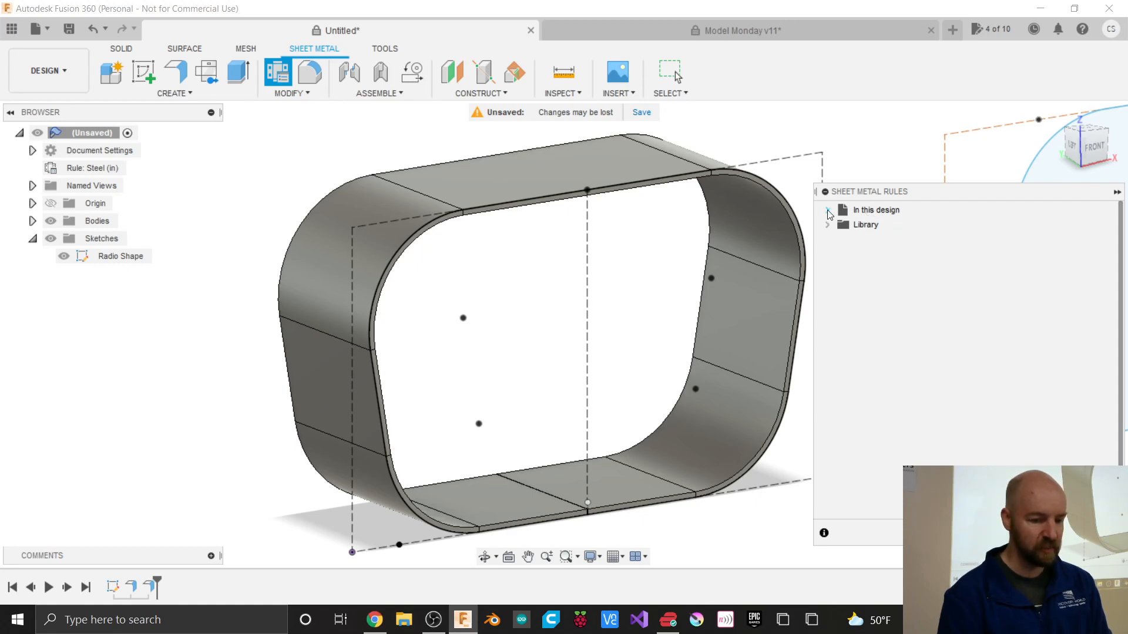
click(828, 210)
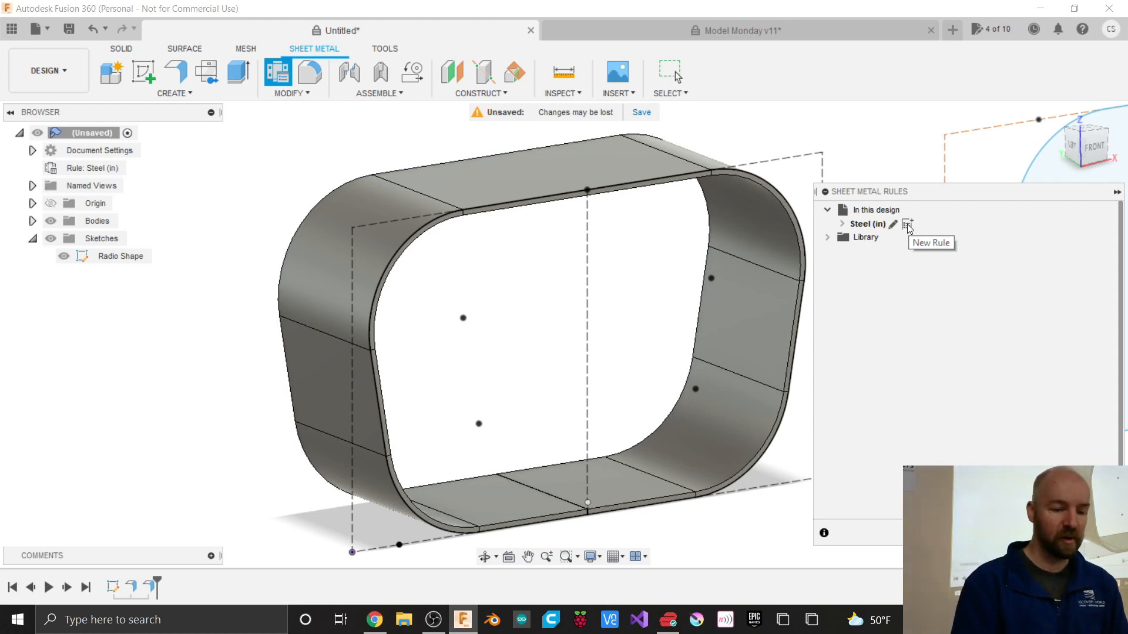
click(907, 224)
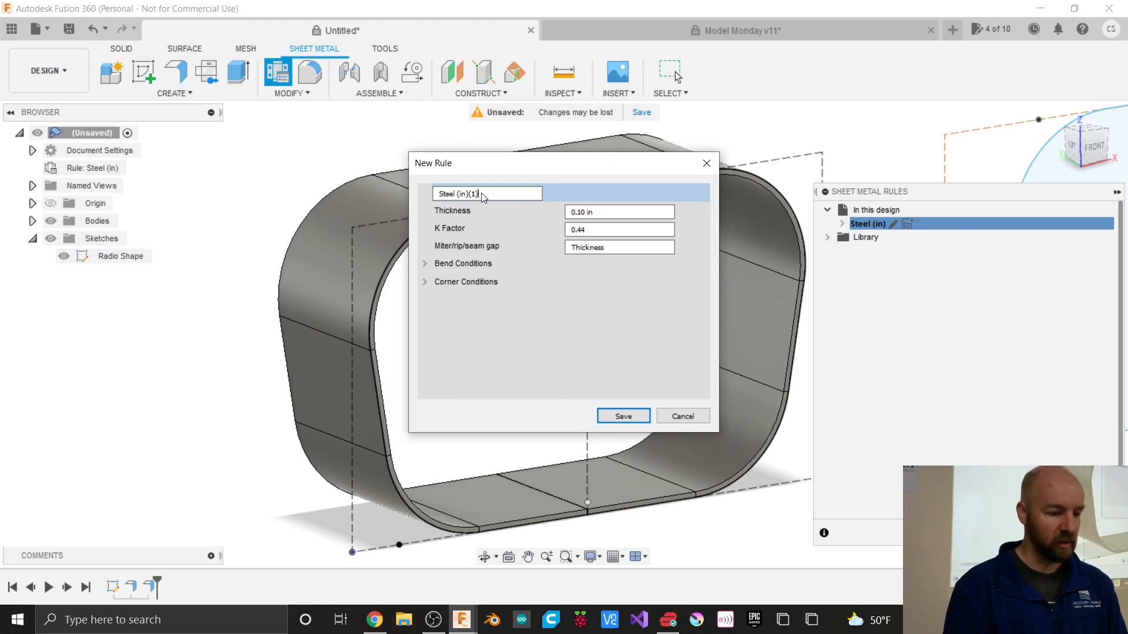
drag(481, 192, 411, 189)
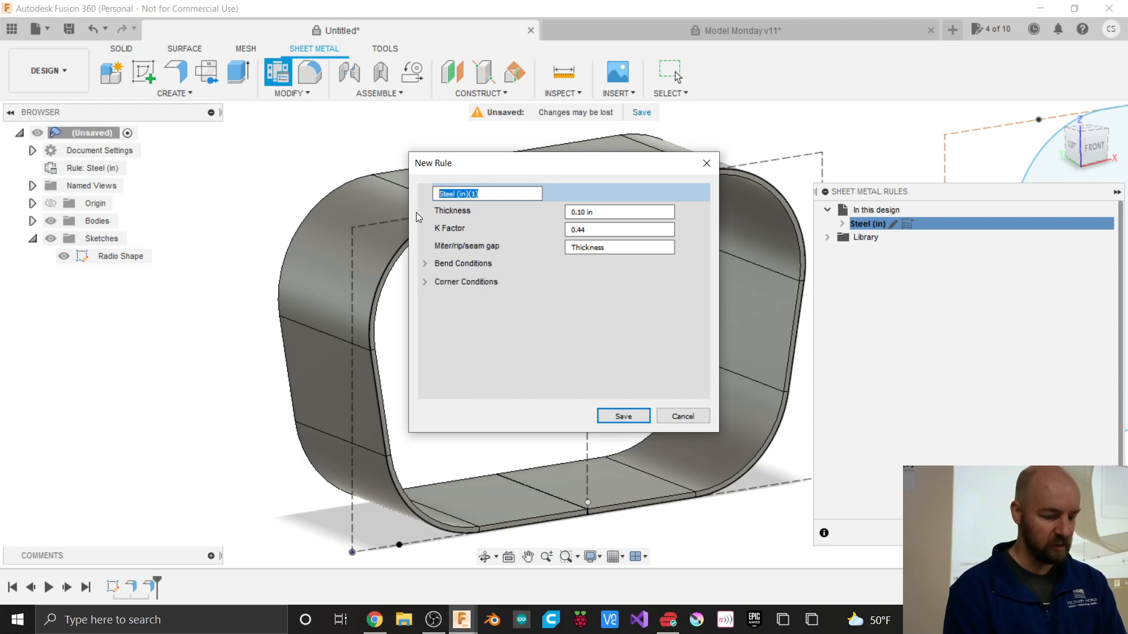
text(1/2 )
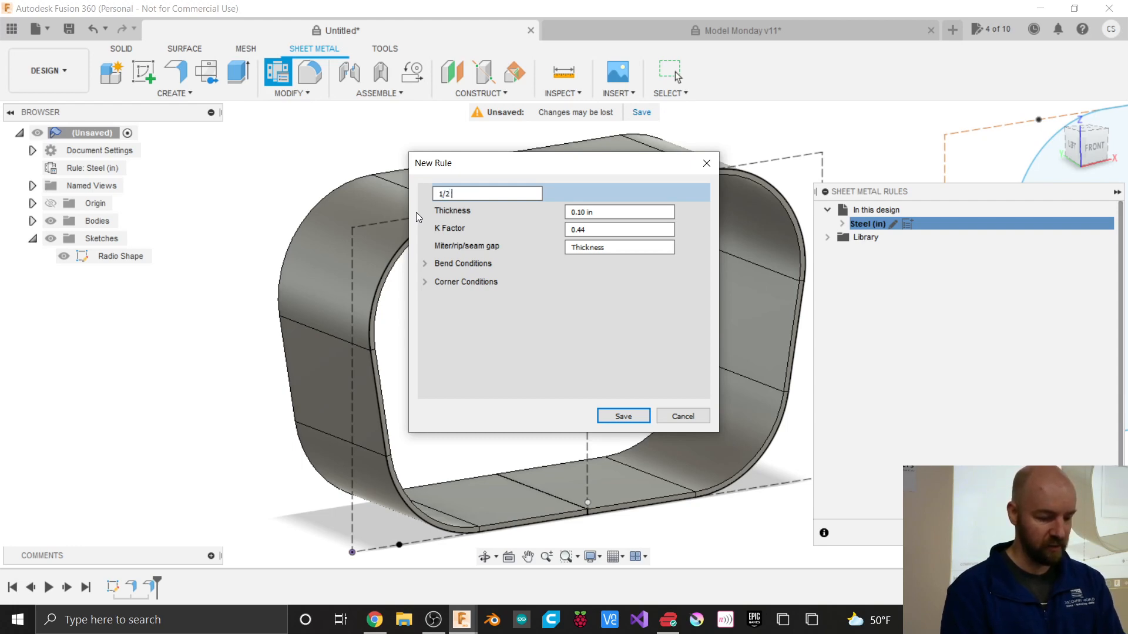
text(inch Ply)
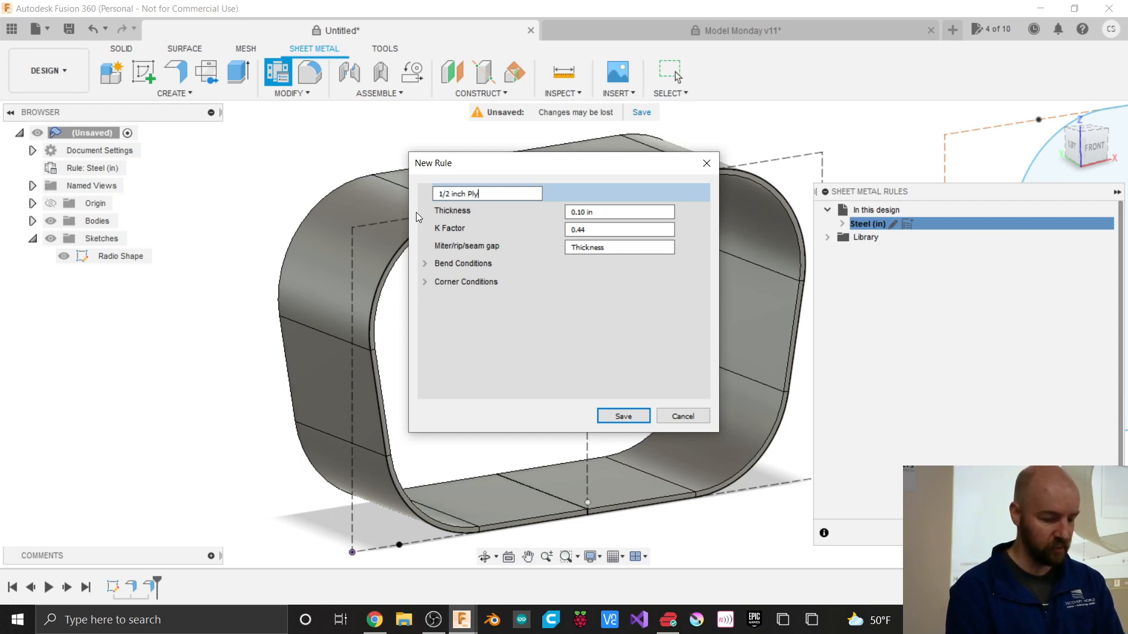
text(wood)
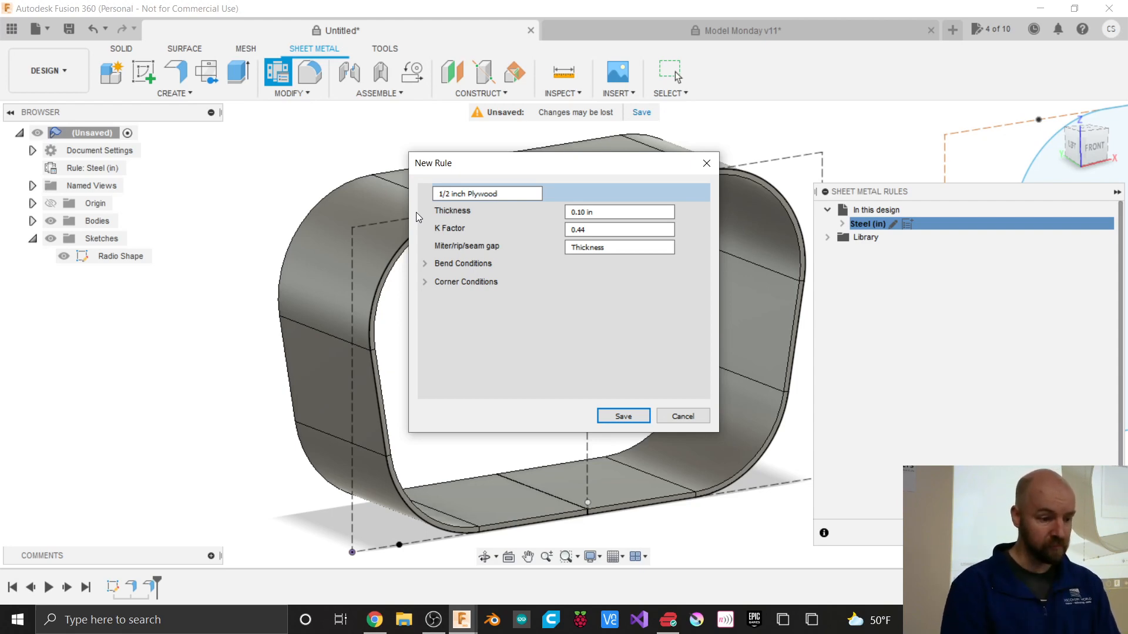
Step: Try 5/8 inch Plywood as the new rule's name, and change it back to 1/2 inch Plywood
click(448, 195)
key(BackSpace)
key(BackSpace)
key(BackSpace)
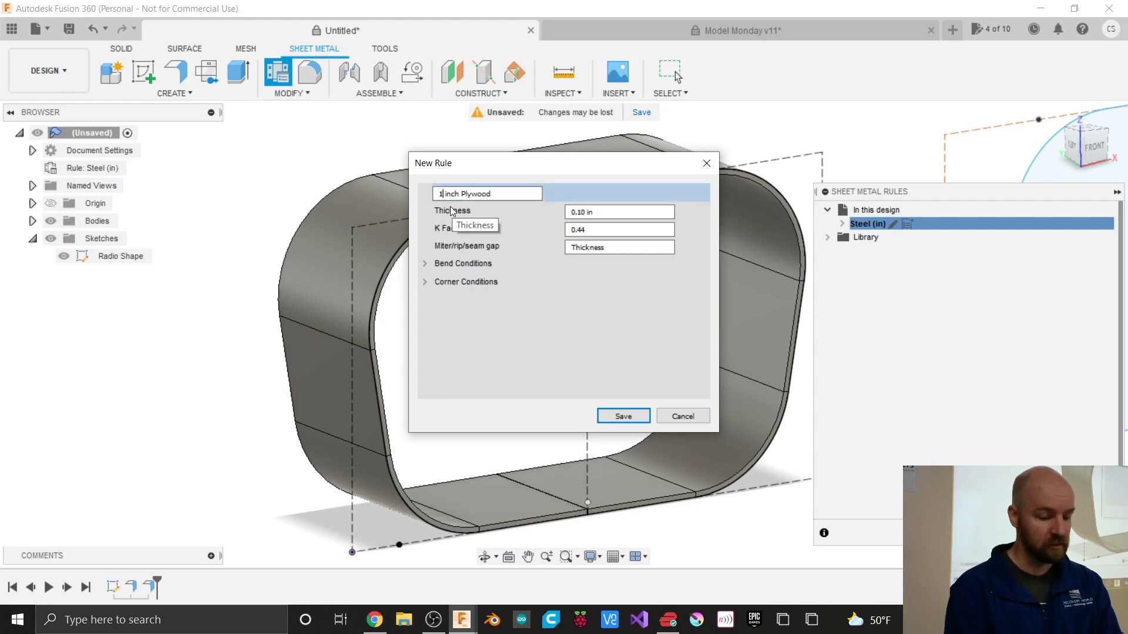
text(5/8)
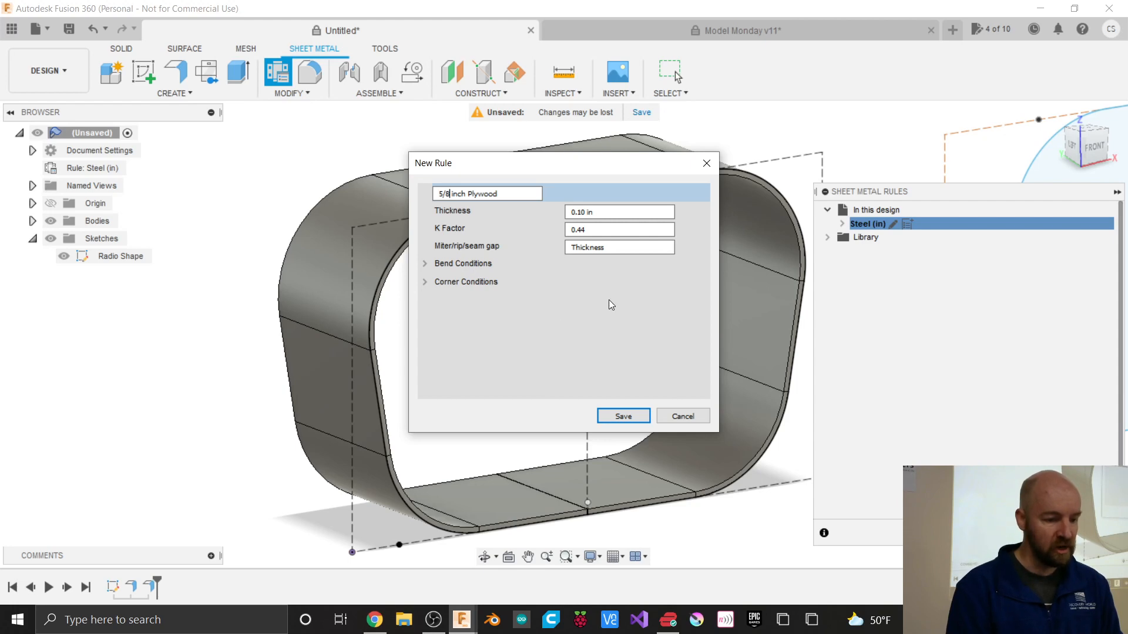
key(BackSpace)
key(BackSpace)
key(BackSpace)
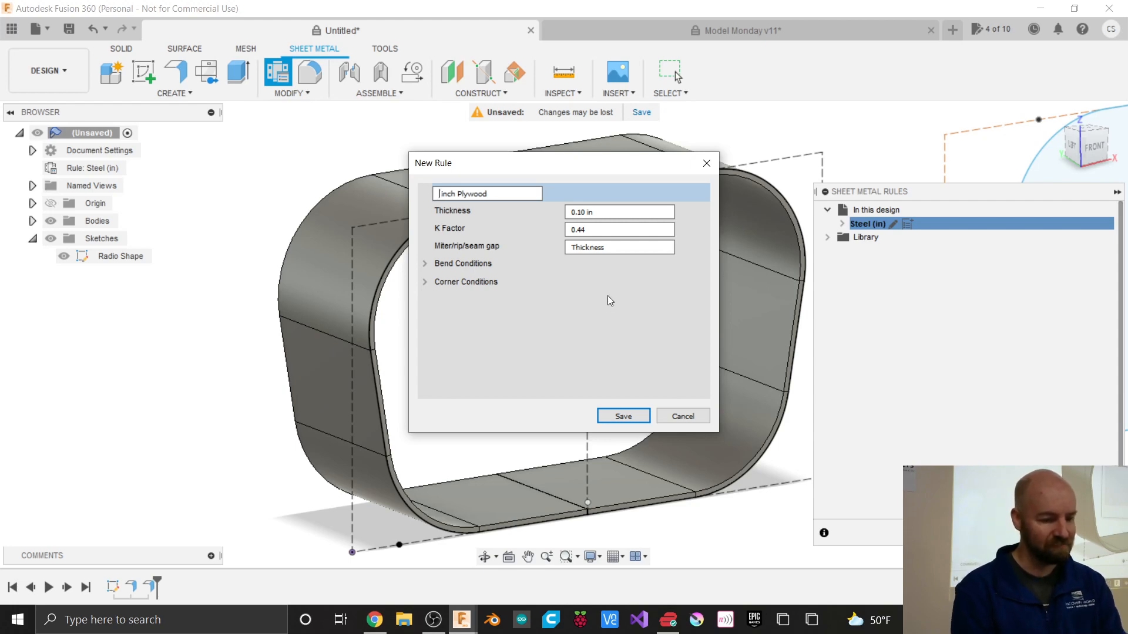
text(1/2)
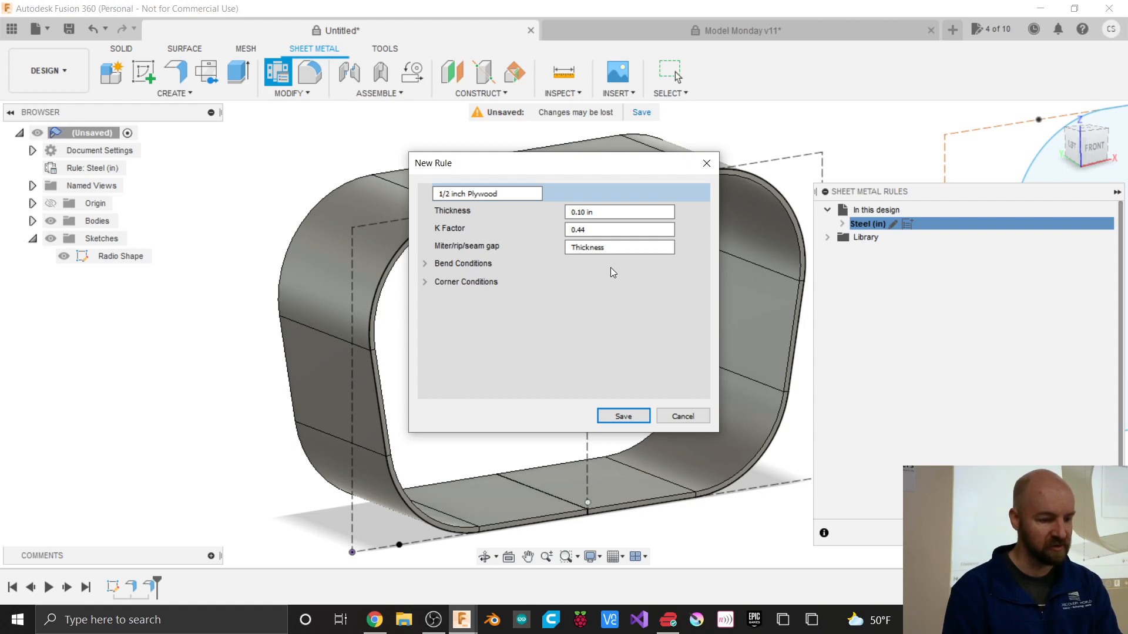
Step: Set the thickness of the 1/2 inch Plywood rule to 0.5 in
click(607, 213)
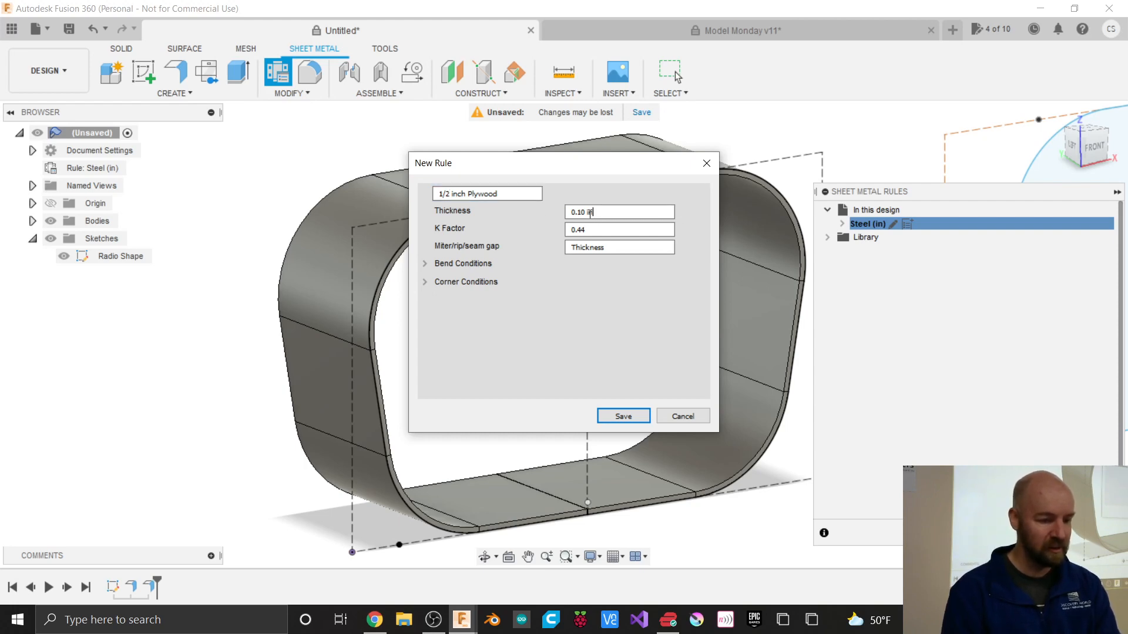
key(BackSpace)
key(BackSpace)
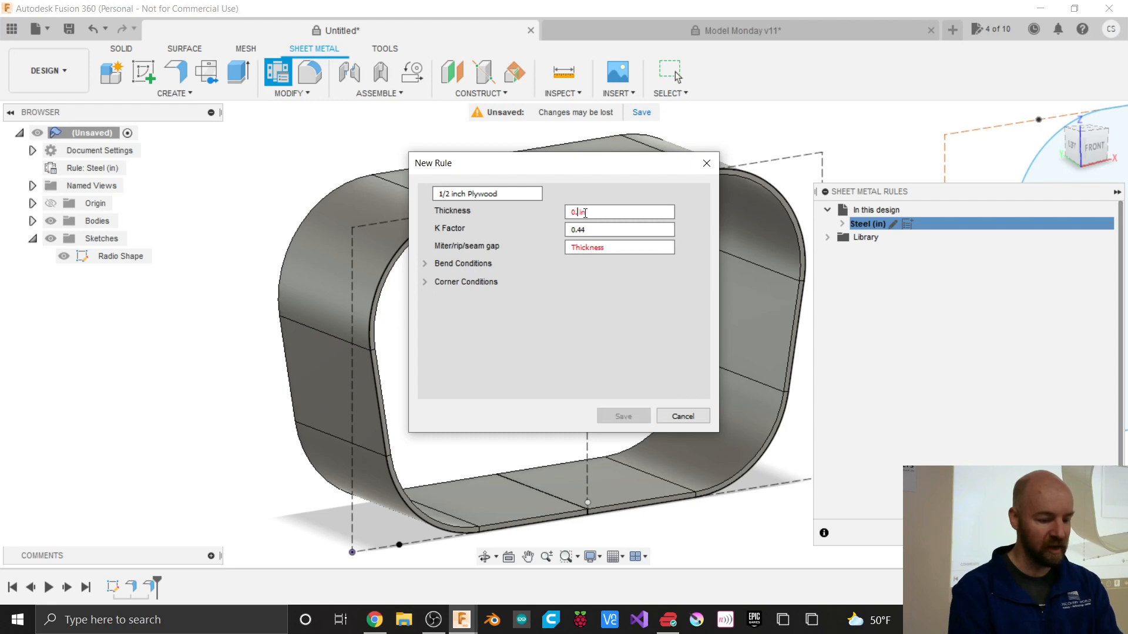
text(5)
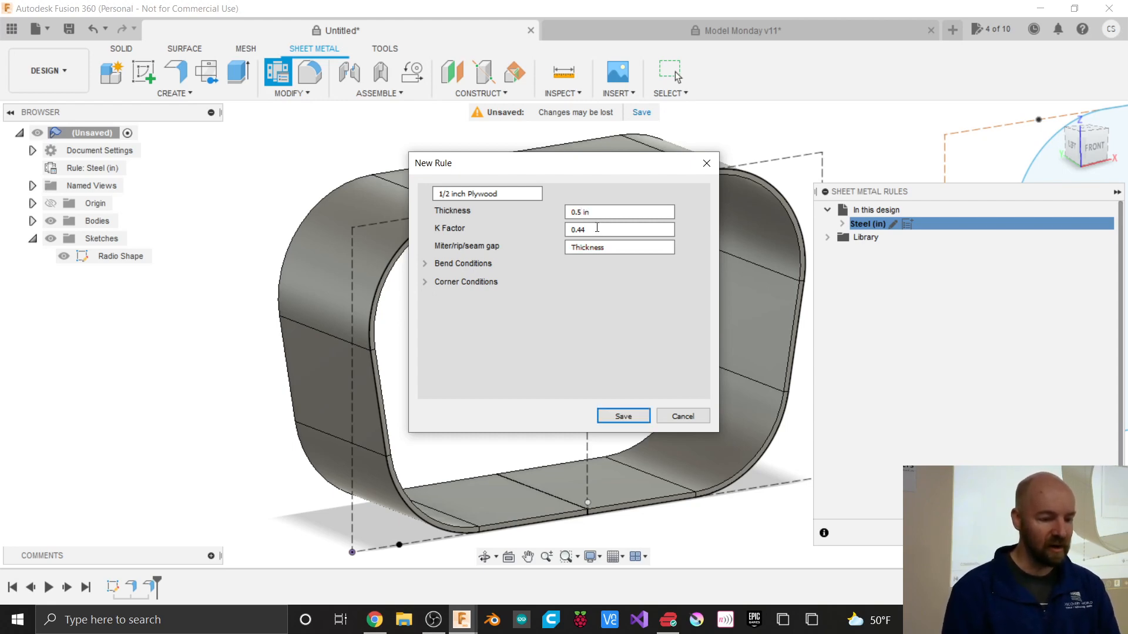
Step: Try a K Factor of 1.875 for the 1/2 inch Plywood rule
drag(594, 232, 562, 230)
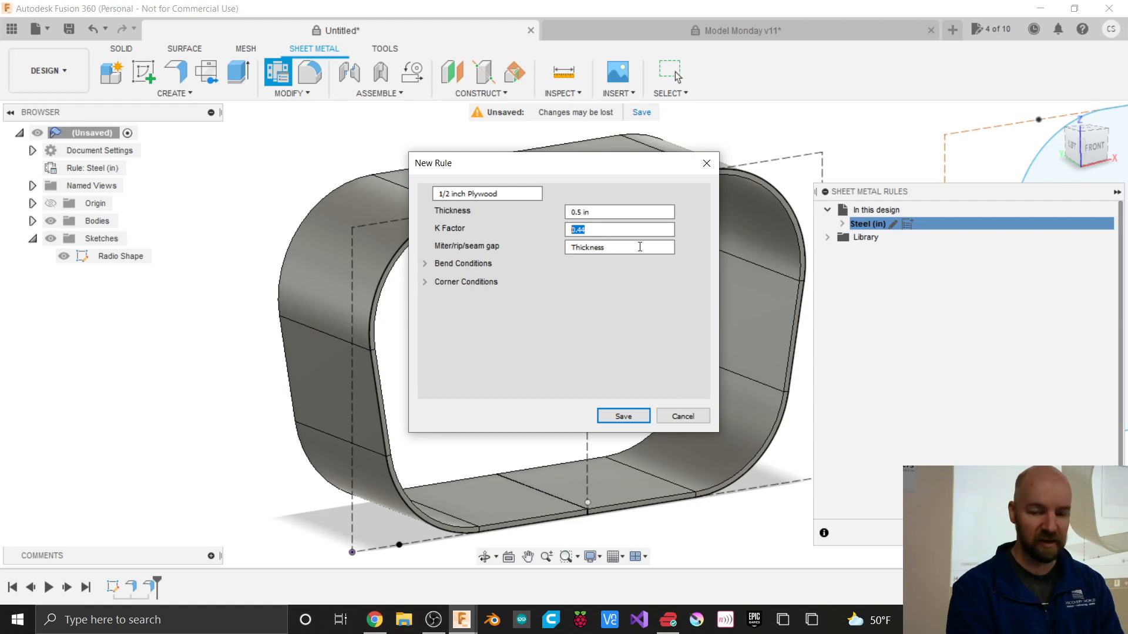
text(1)
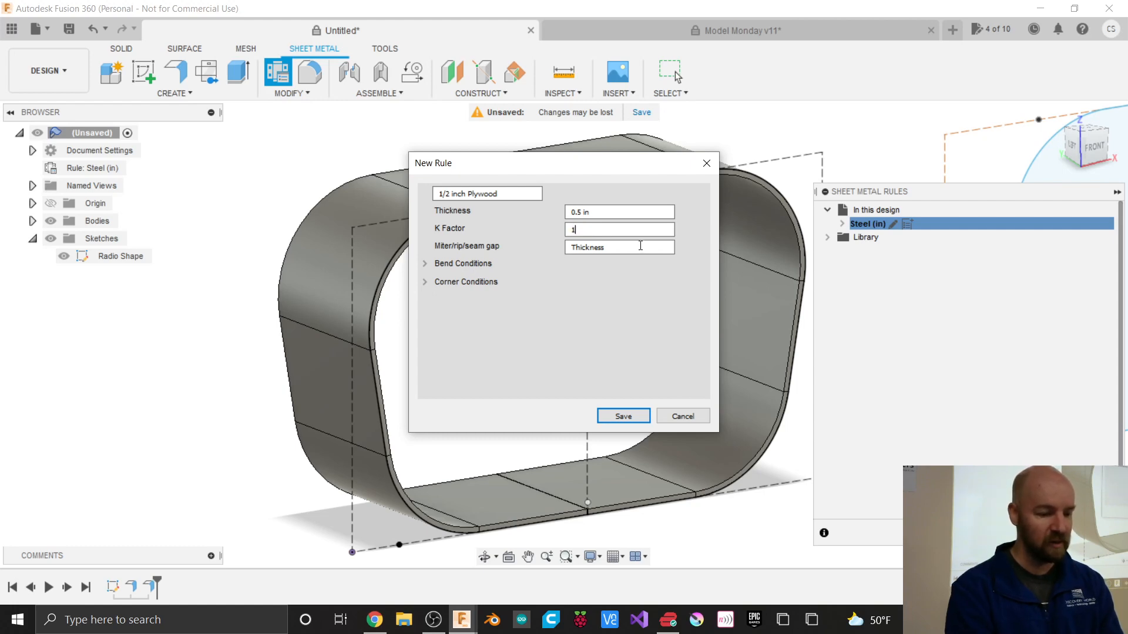
text(.)
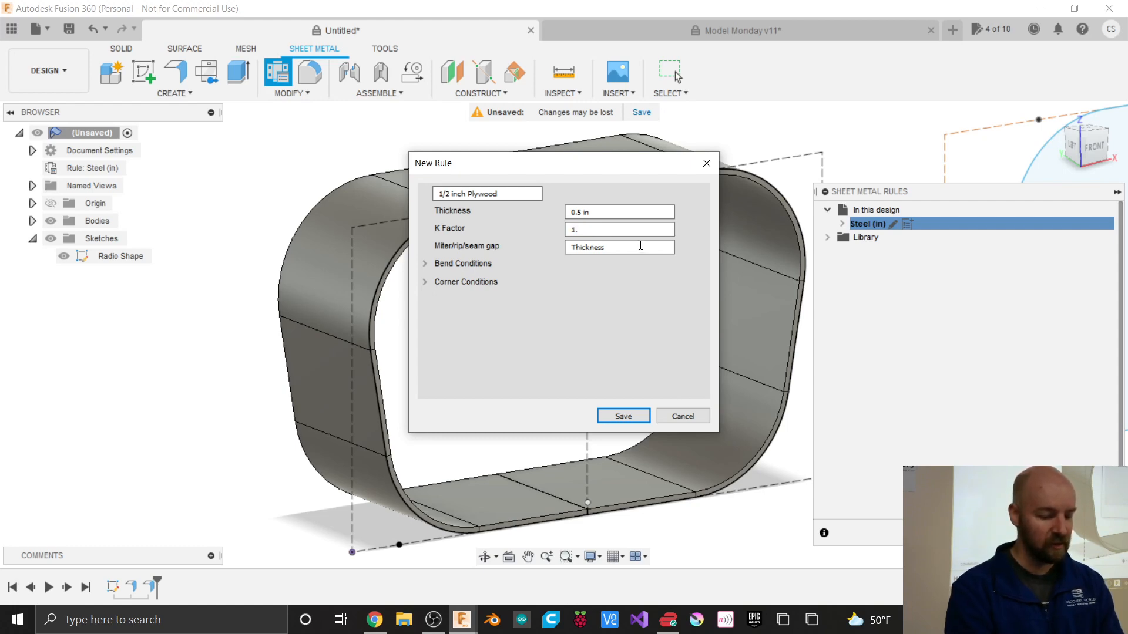
text(875)
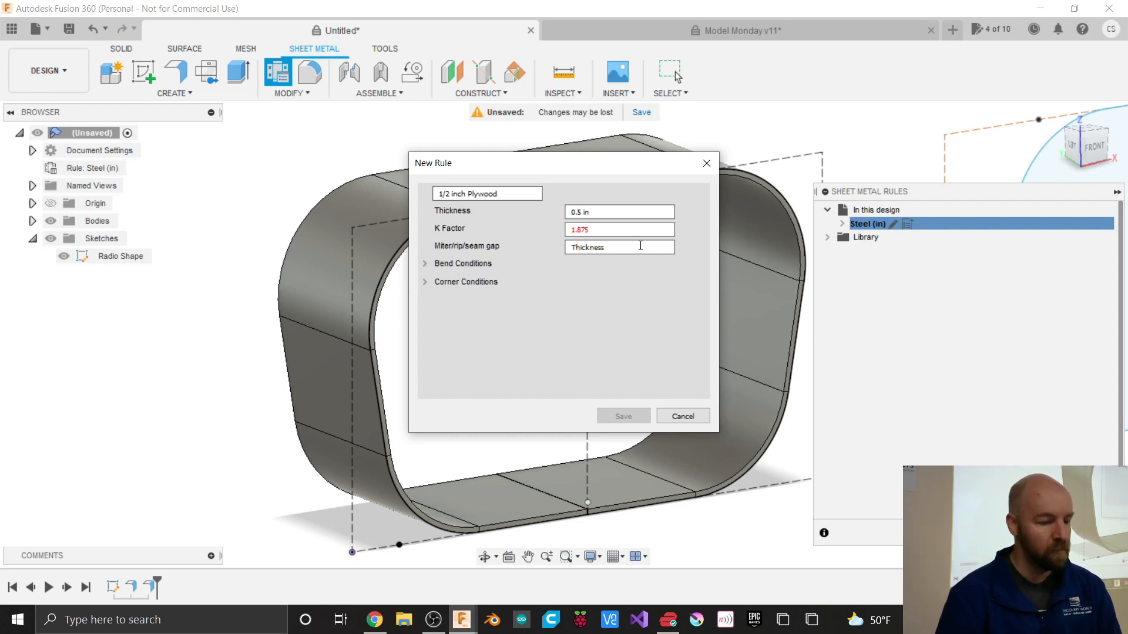
Step: Expand and examine the bend conditions and corner conditions of the new plywood rule
click(425, 264)
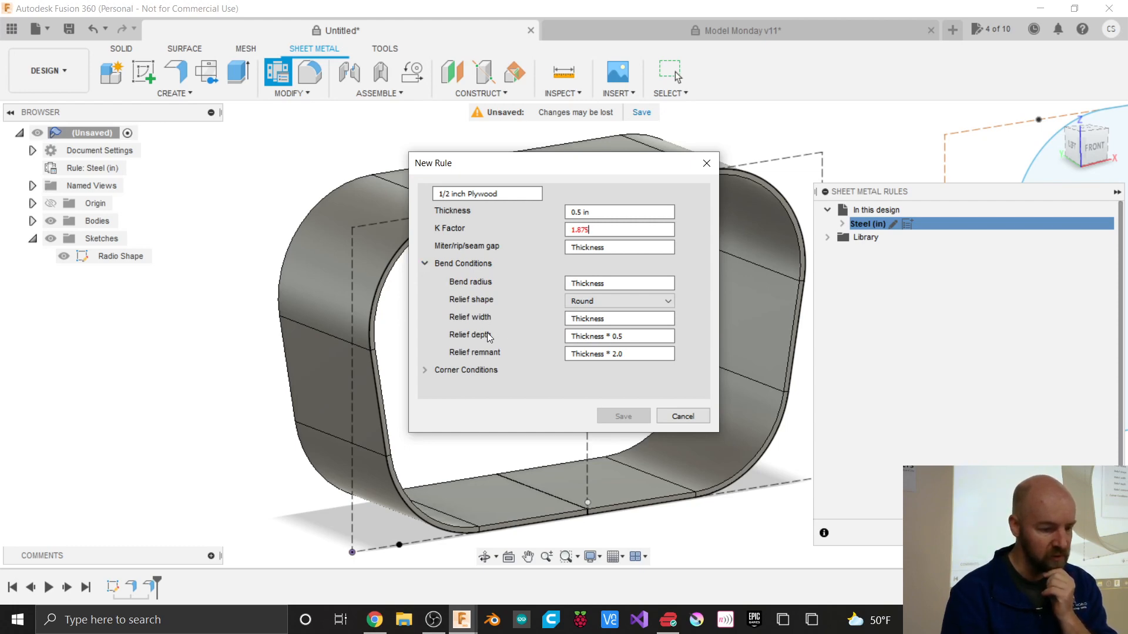
click(425, 371)
scroll(520, 354, down, 1)
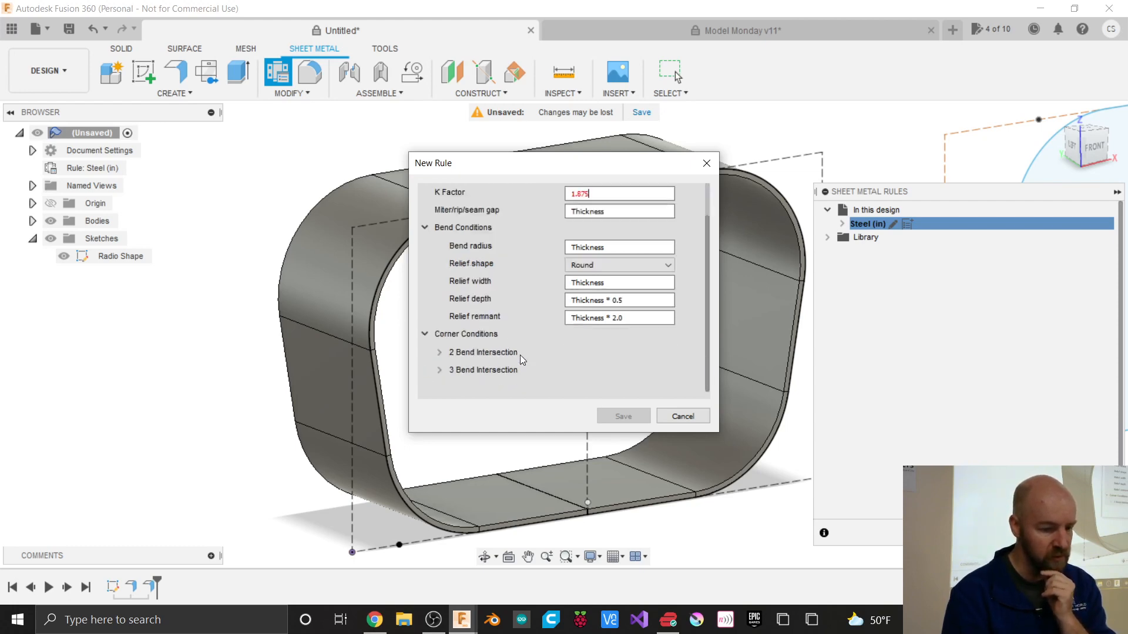
scroll(520, 355, up, 1)
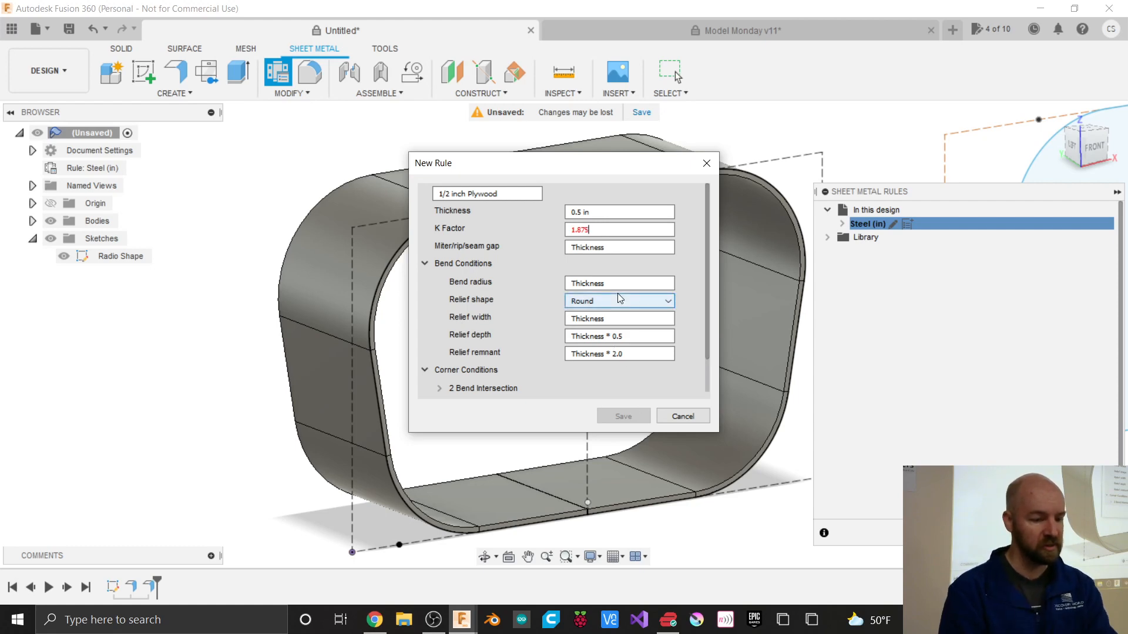
Step: Try a K Factor of 2 for the plywood rule in place of the rejected value
key(Home)
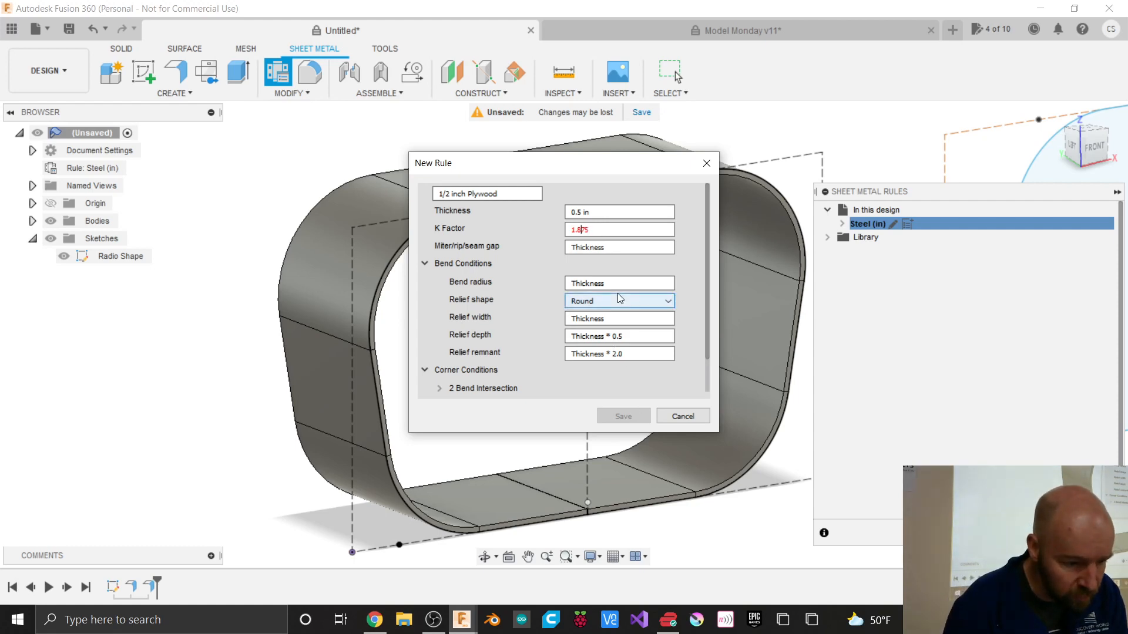
key(End)
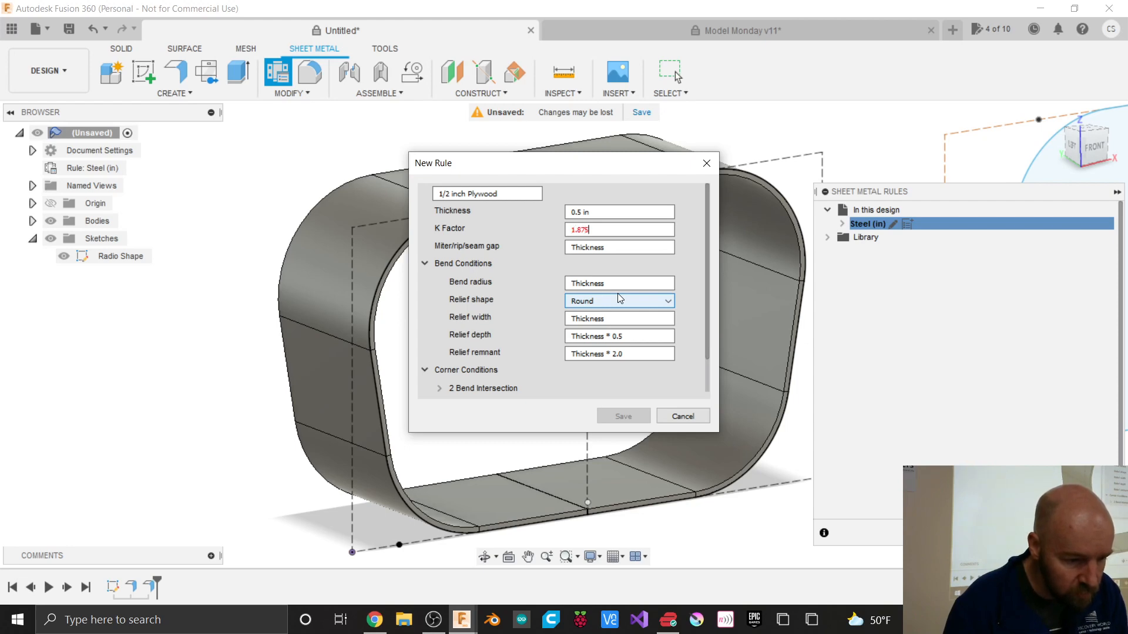
key(Tab)
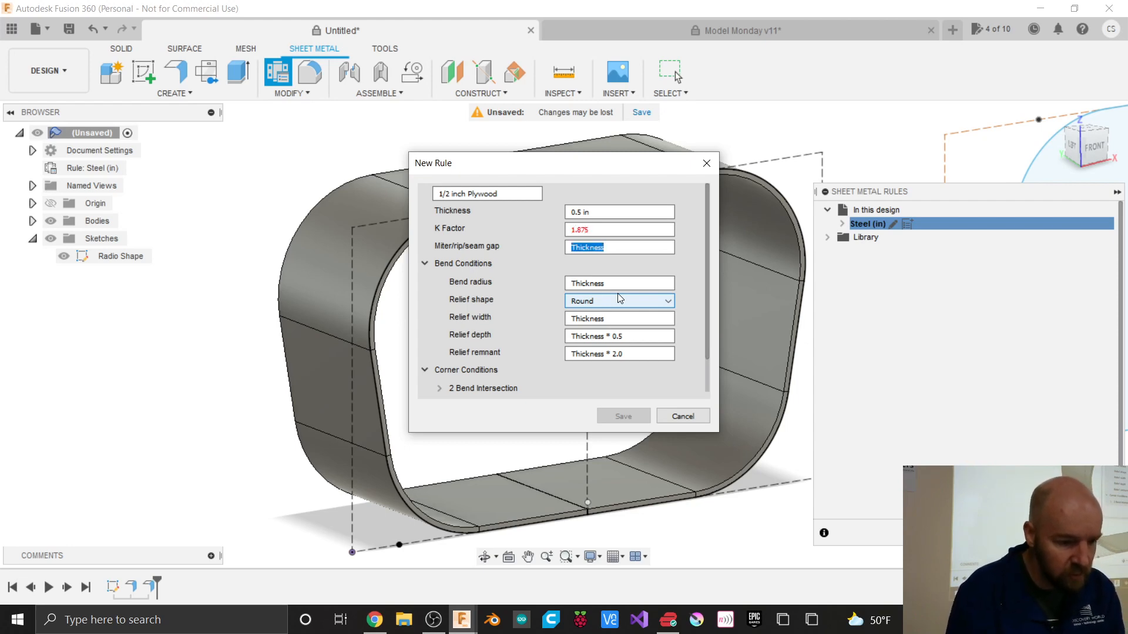
click(589, 229)
double_click(589, 229)
text(2)
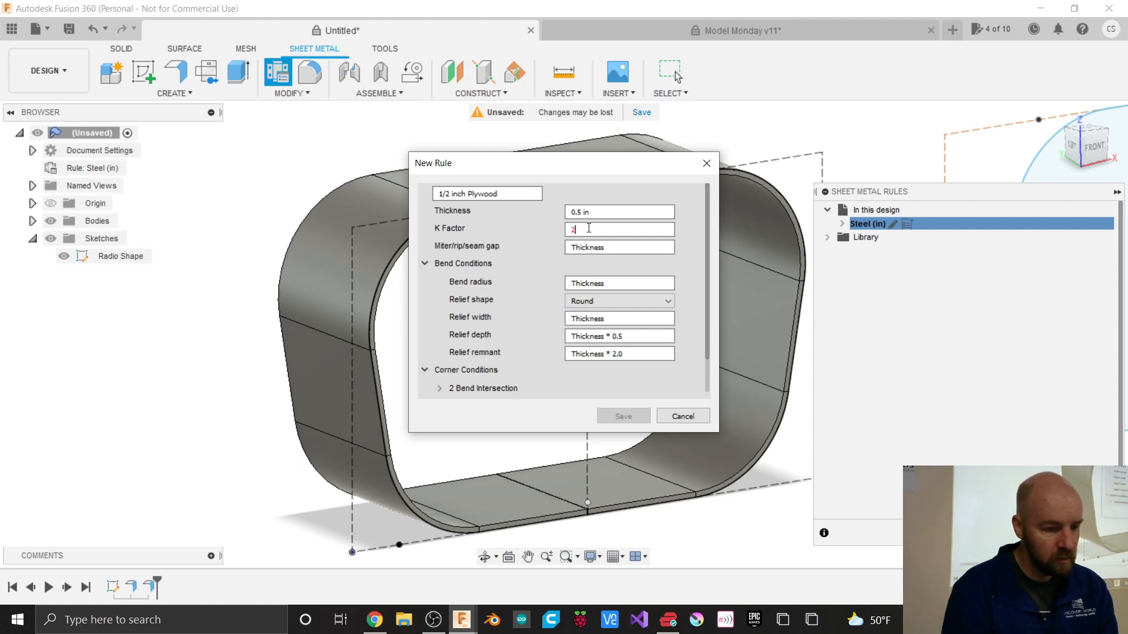
key(Tab)
click(585, 231)
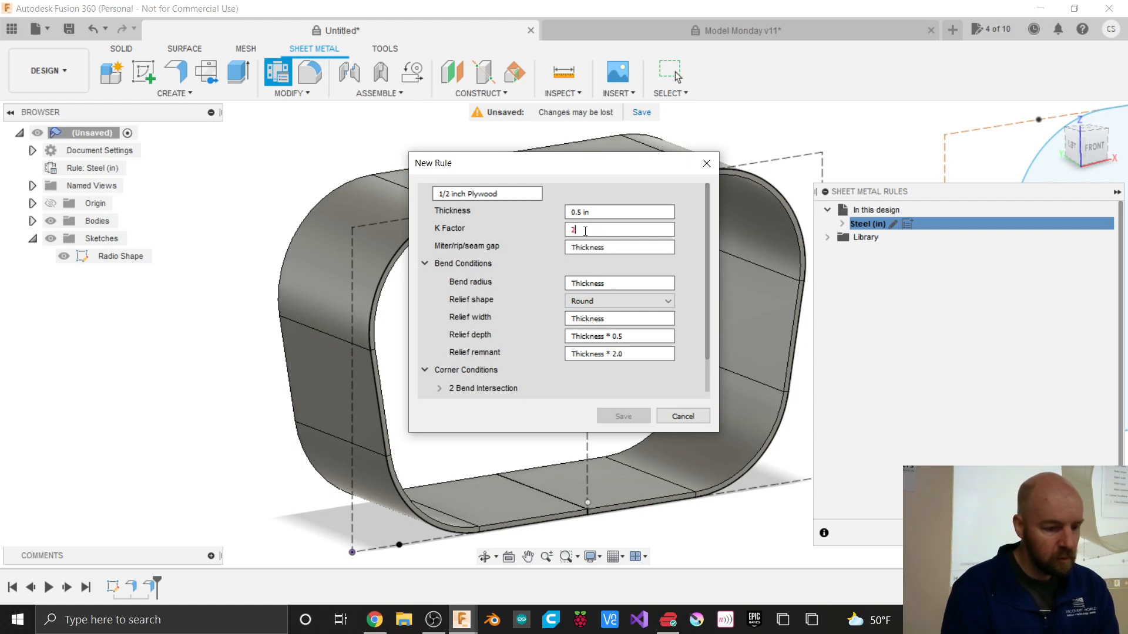
Step: Set the K Factor of the 1/2 inch Plywood rule to 1 after first trying .5
click(425, 263)
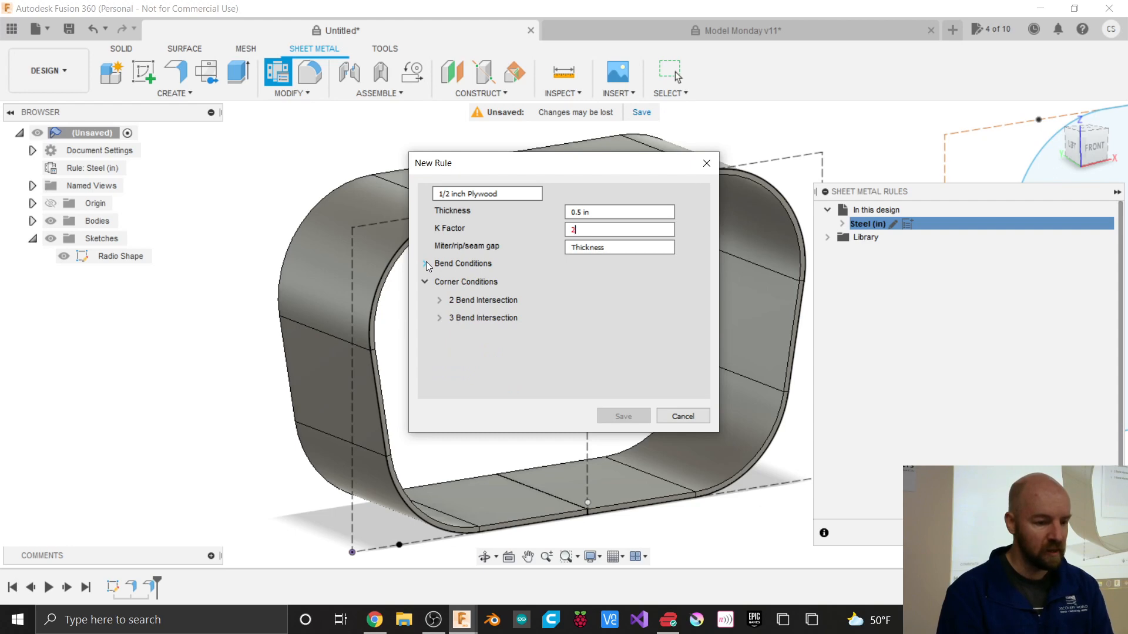
click(616, 248)
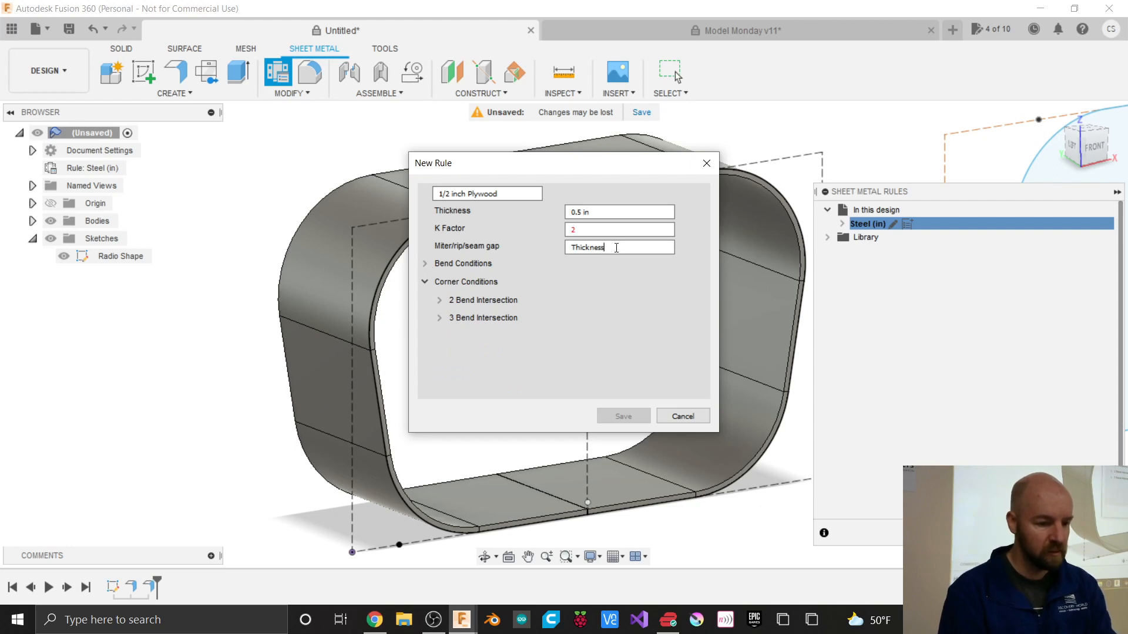
double_click(579, 230)
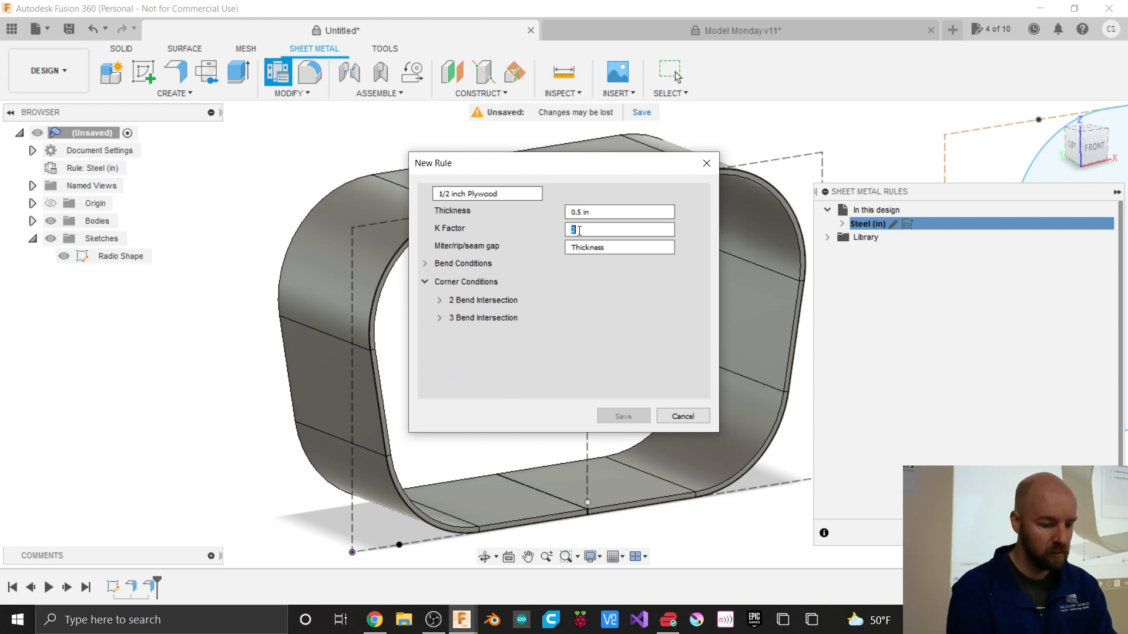
text(2)
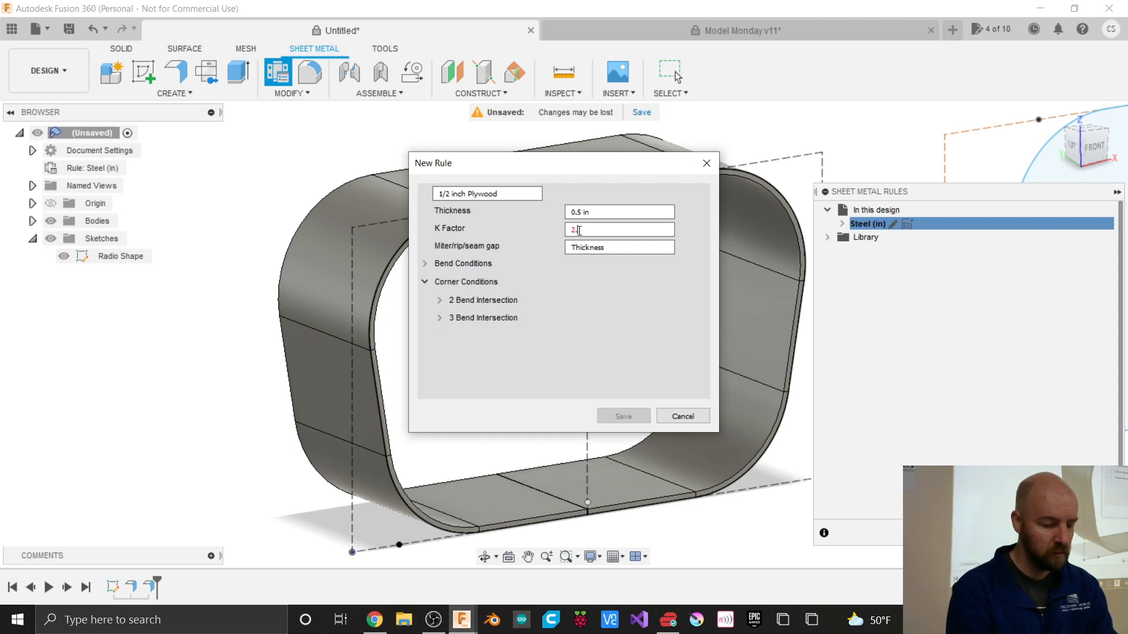
key(BackSpace)
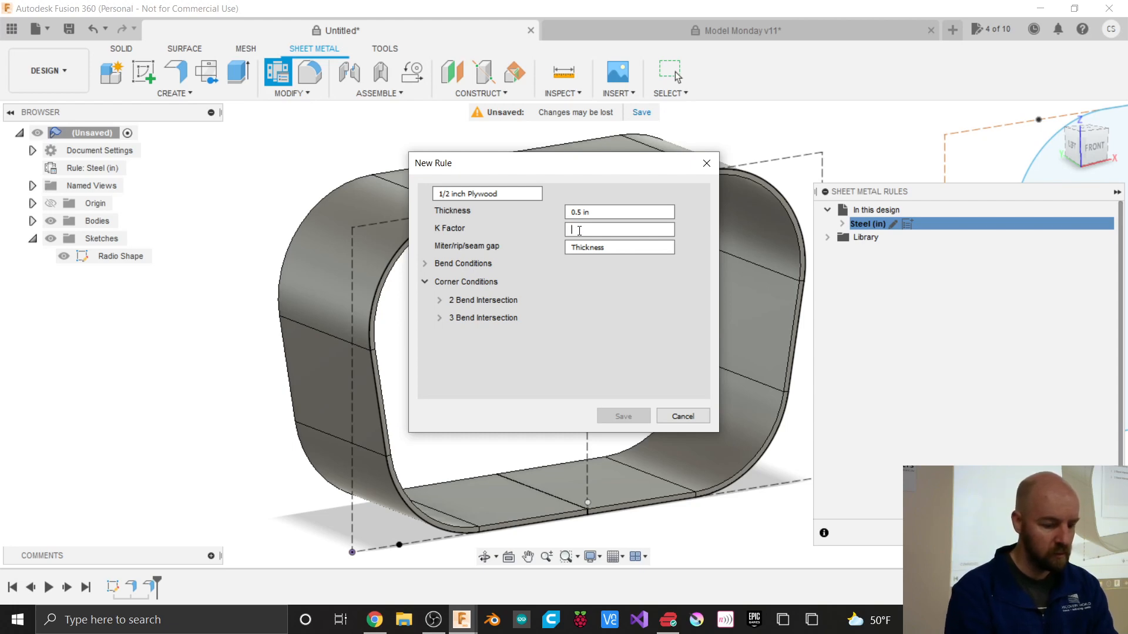
text(.5)
key(Tab)
key(shift+Tab)
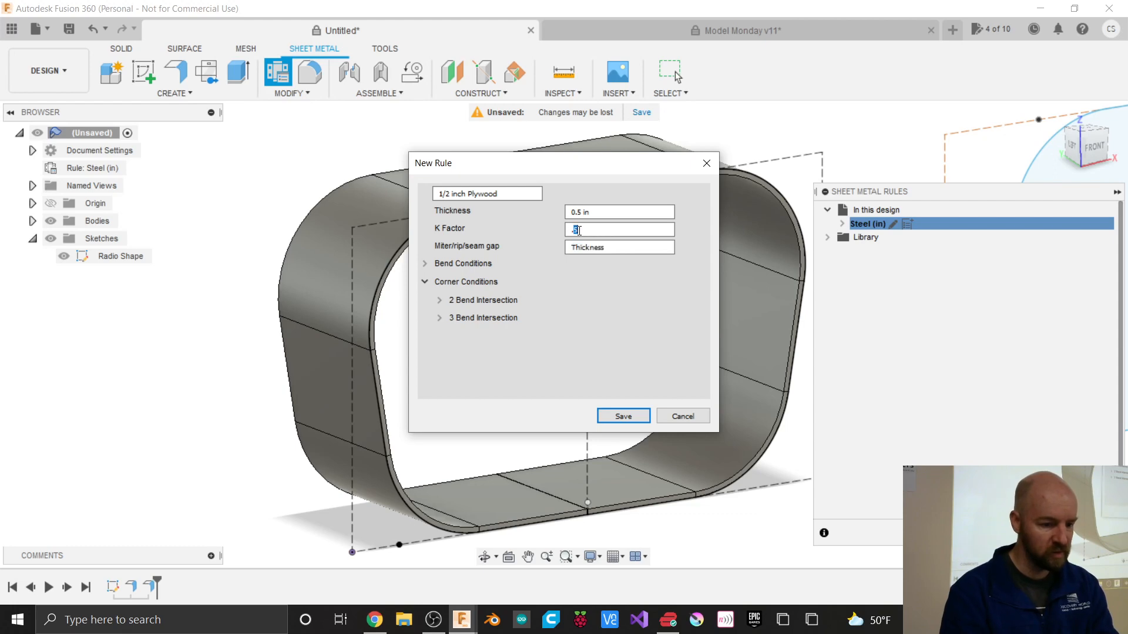
text(1)
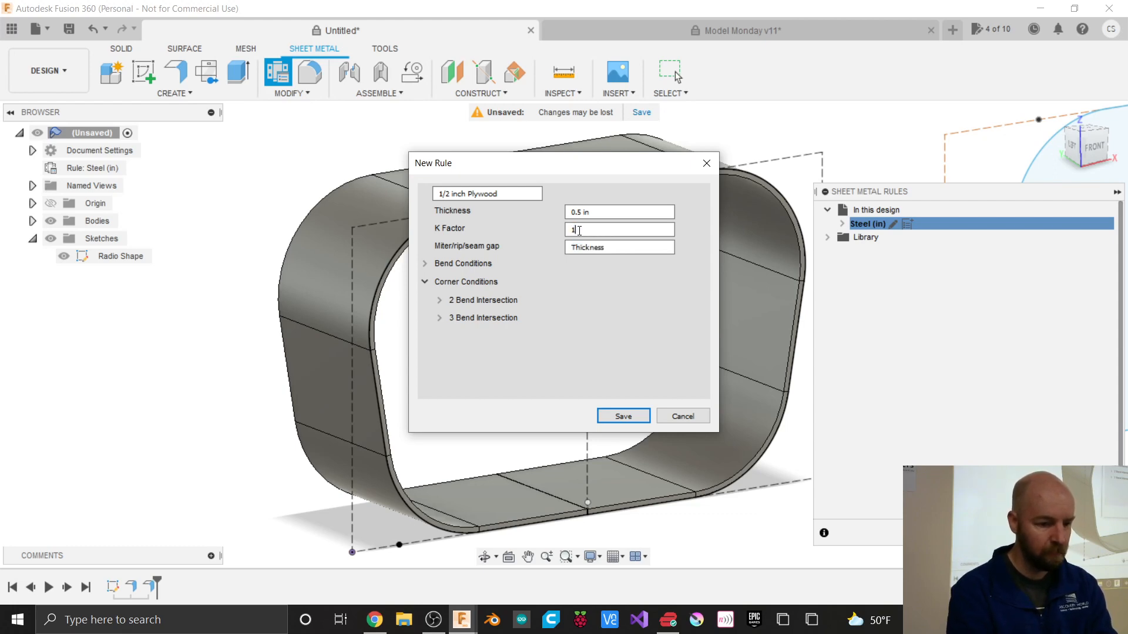
key(Tab)
Step: Try K Factors above 1, including 1.5, for the plywood rule and restore the value to 1
click(579, 230)
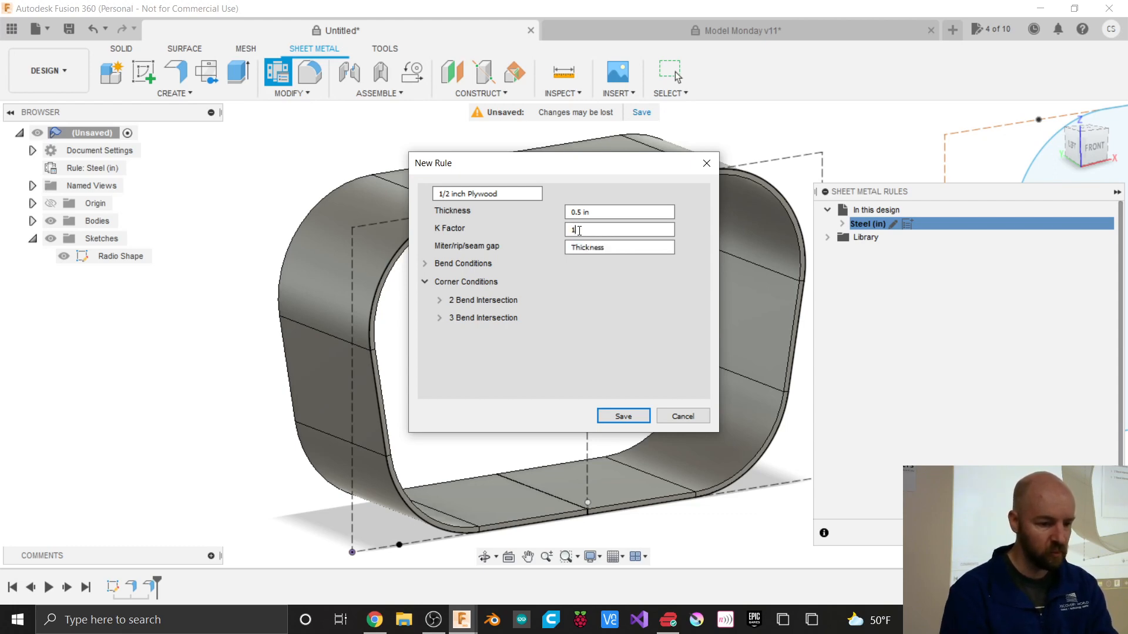
key(BackSpace)
text(1.3)
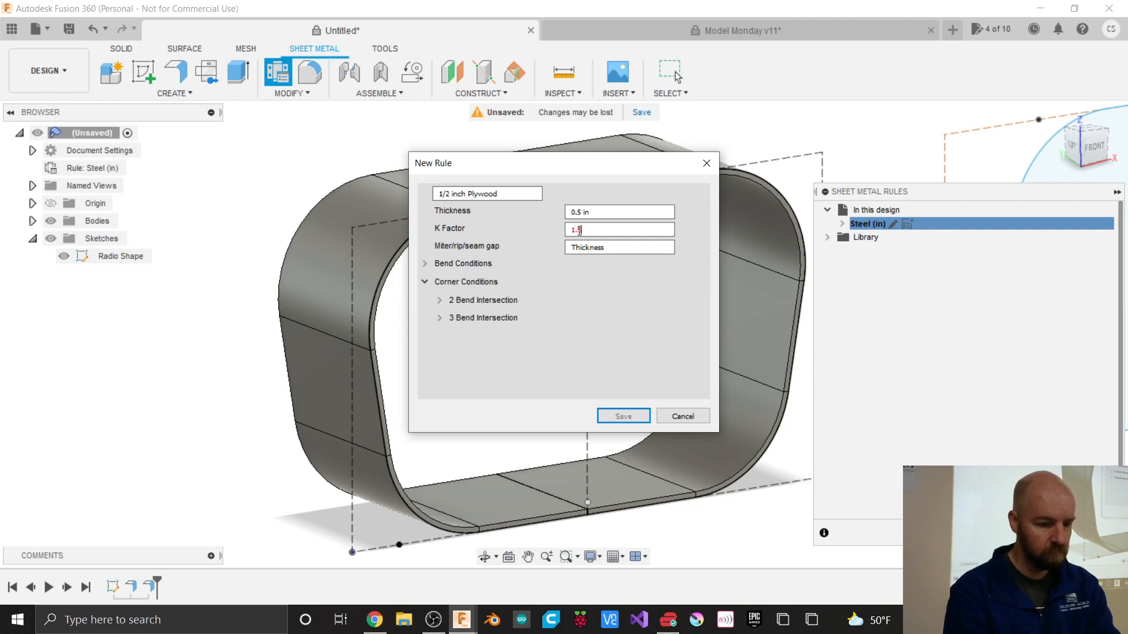
key(BackSpace)
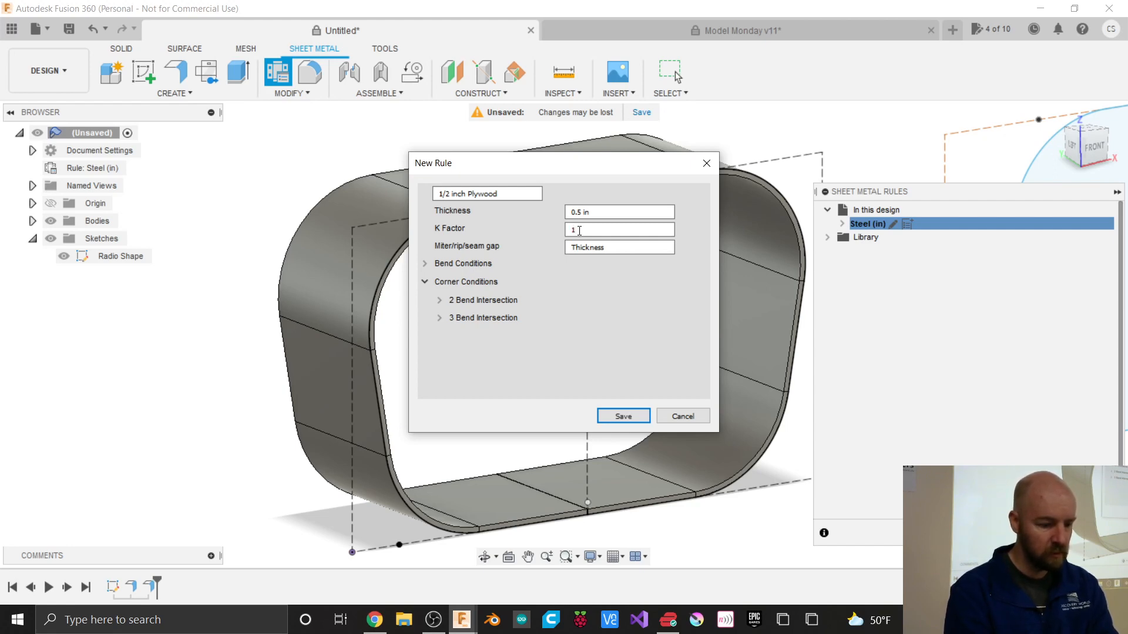
text(5)
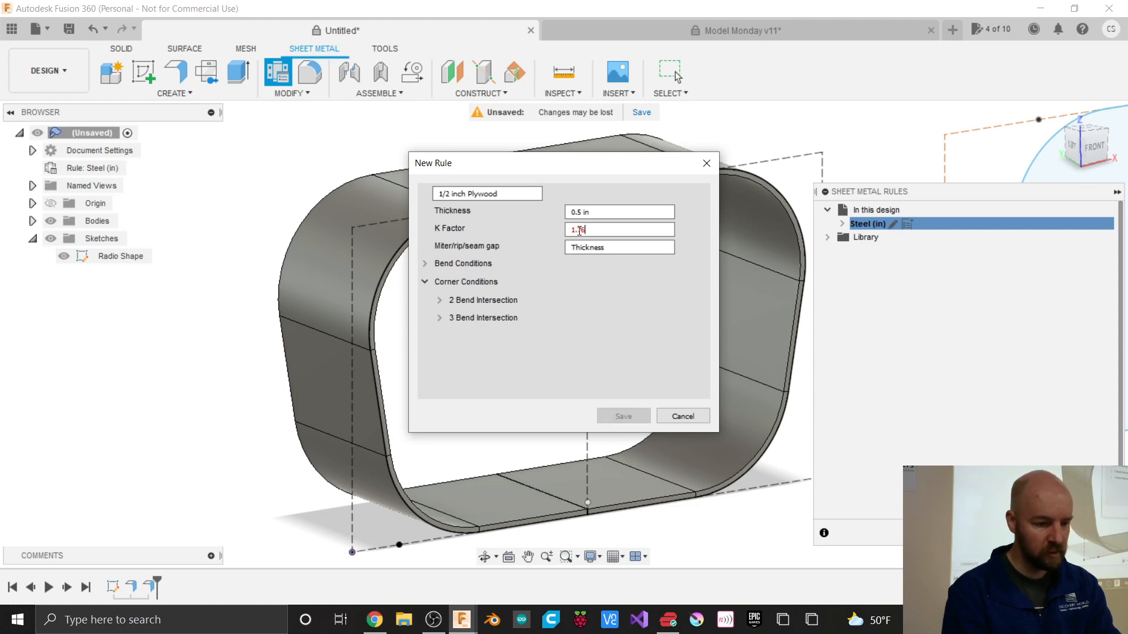
key(BackSpace)
text(3)
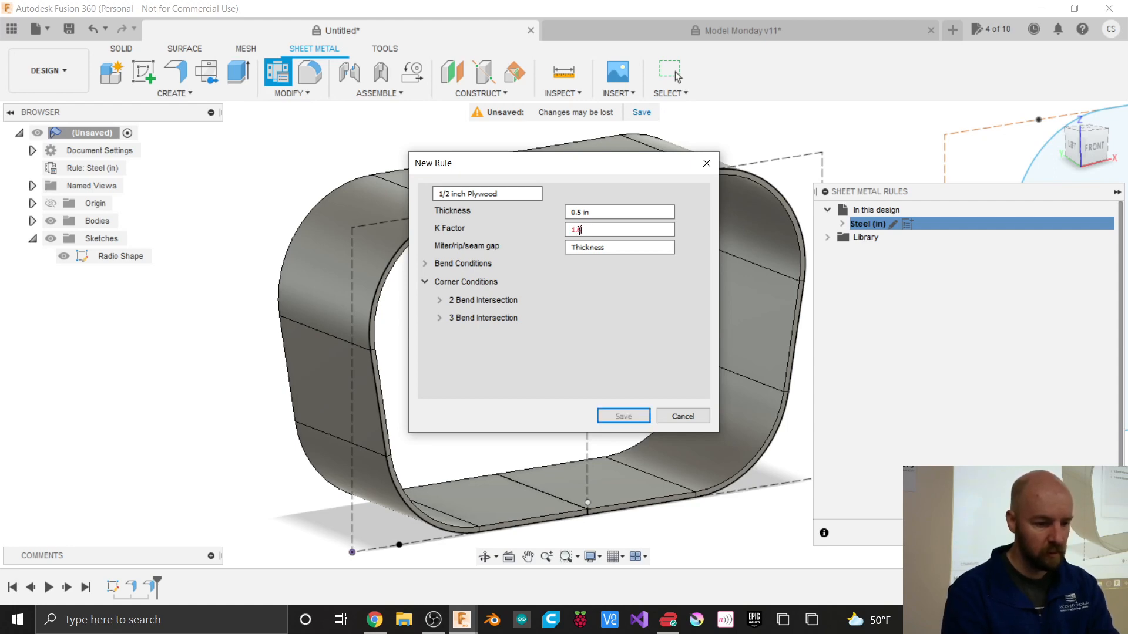
key(BackSpace)
key(BackSpace)
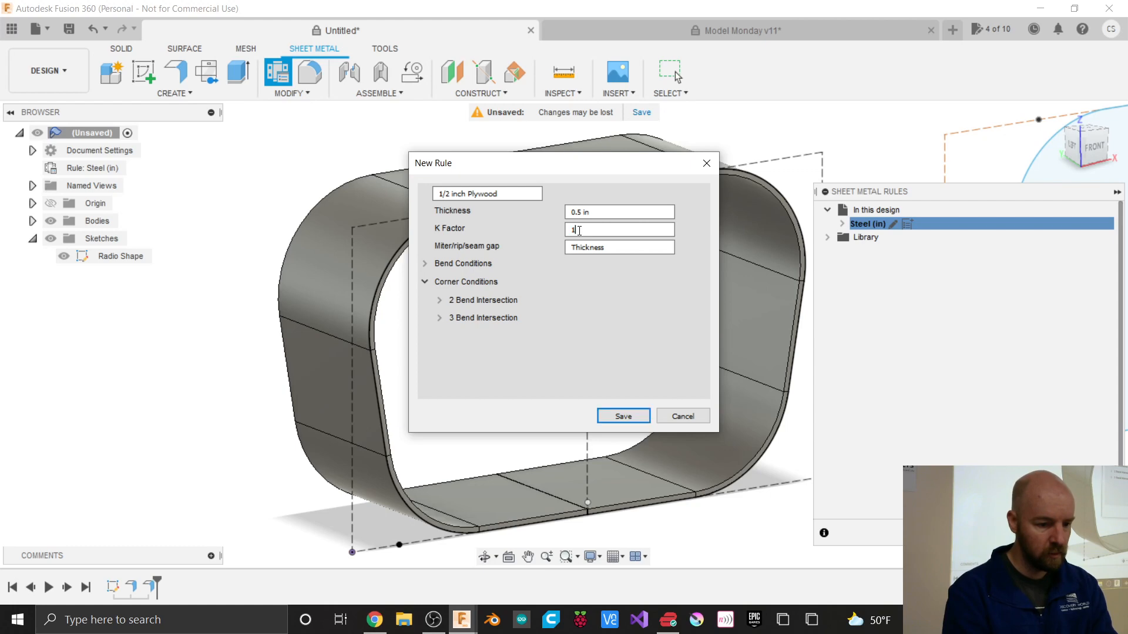
text(1)
key(BackSpace)
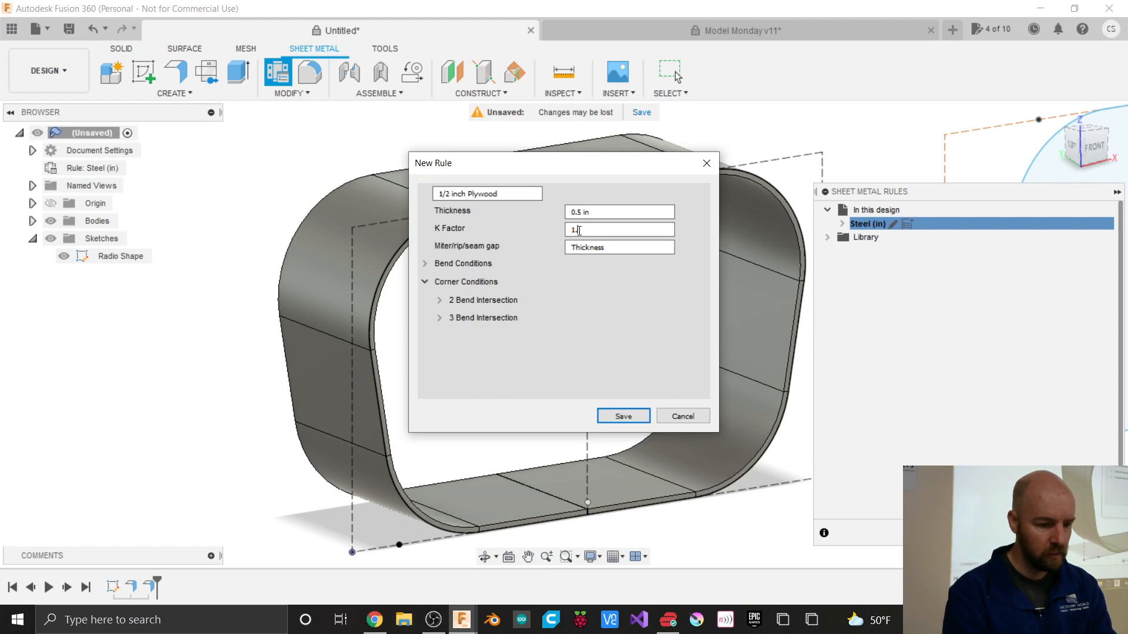
text(1)
key(BackSpace)
key(BackSpace)
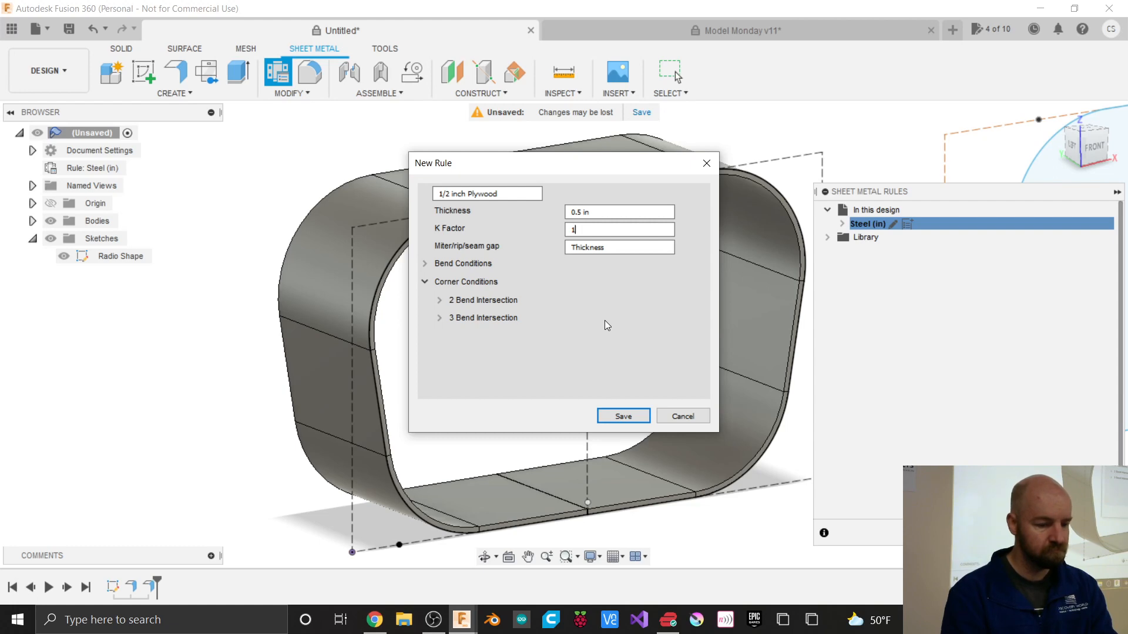
Step: Save the 1/2 inch Plywood rule and switch the component's sheet metal rule from Steel (in) to it
click(624, 416)
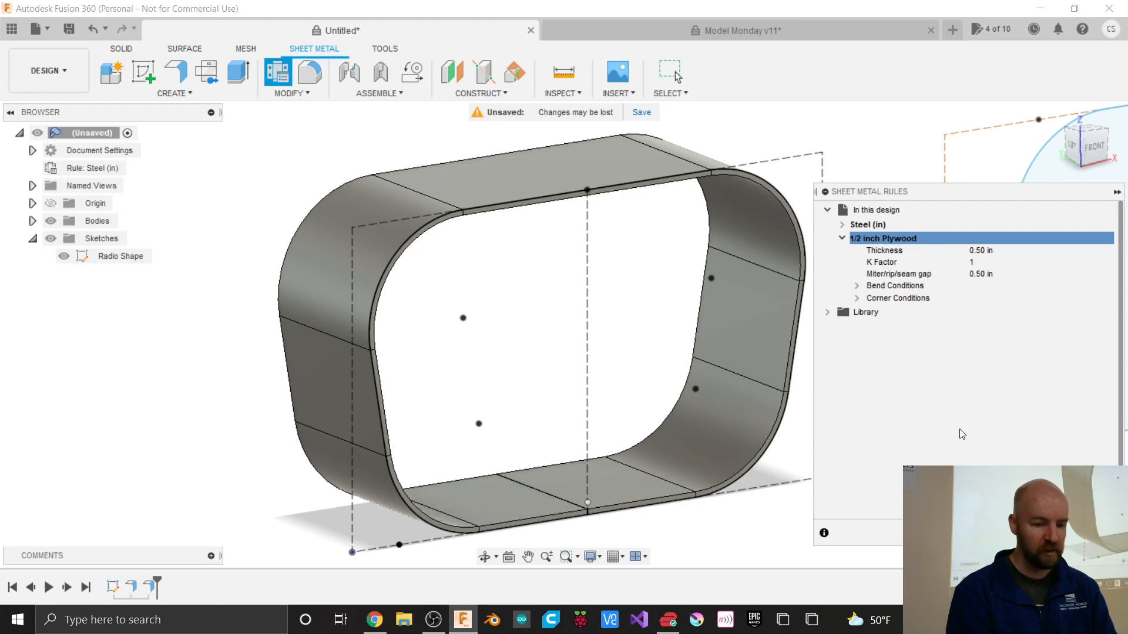
key(Escape)
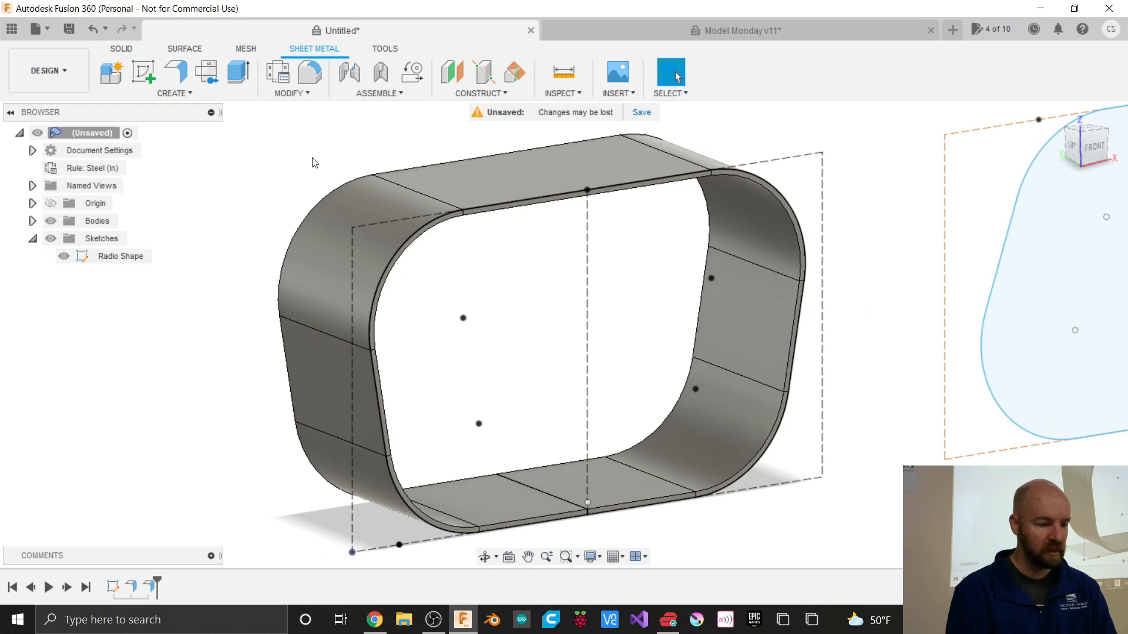
mouse_move(97, 171)
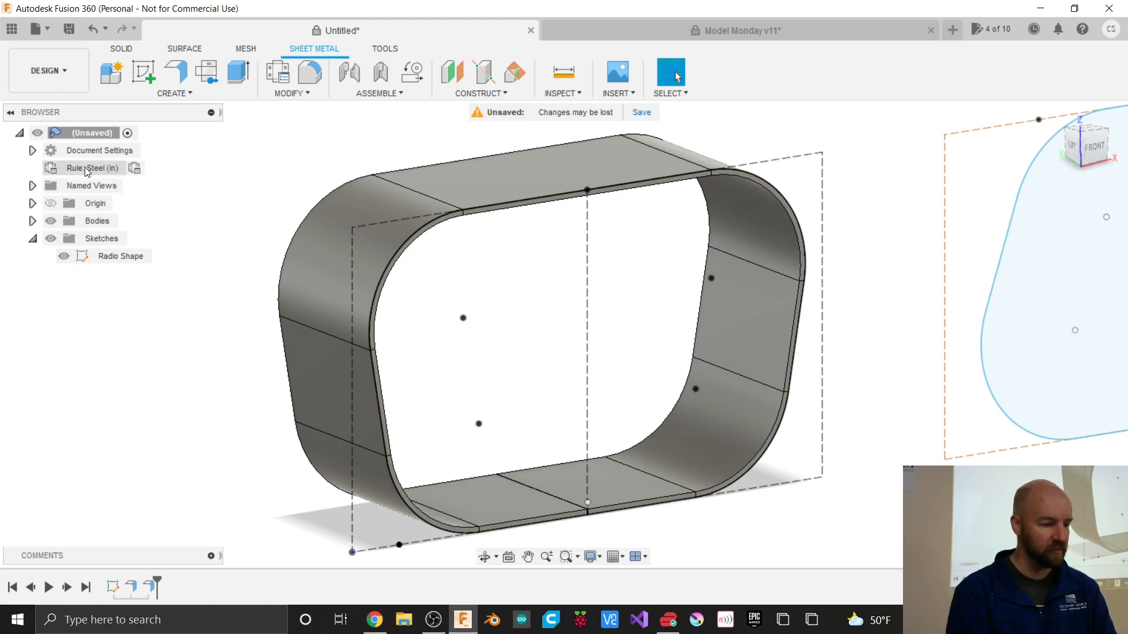
click(135, 170)
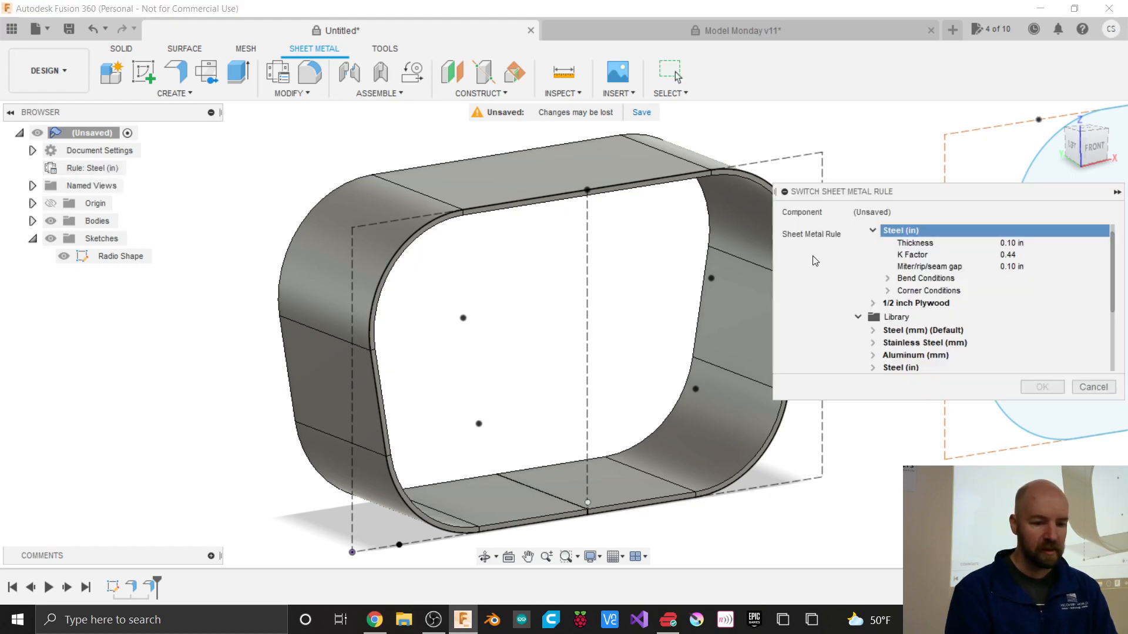
click(911, 305)
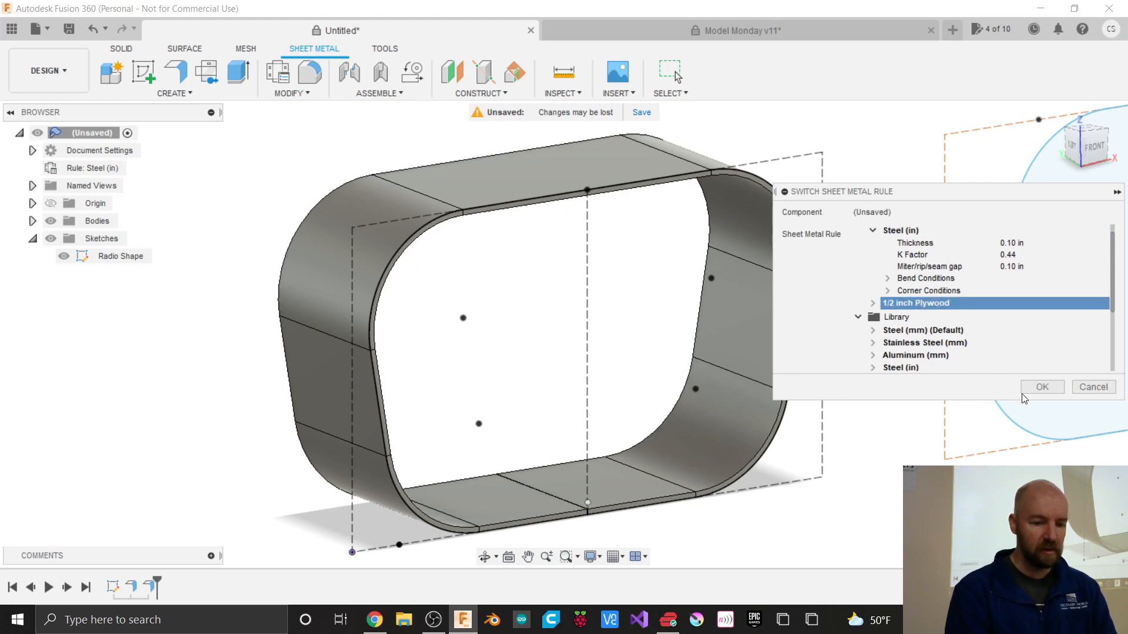
click(1042, 387)
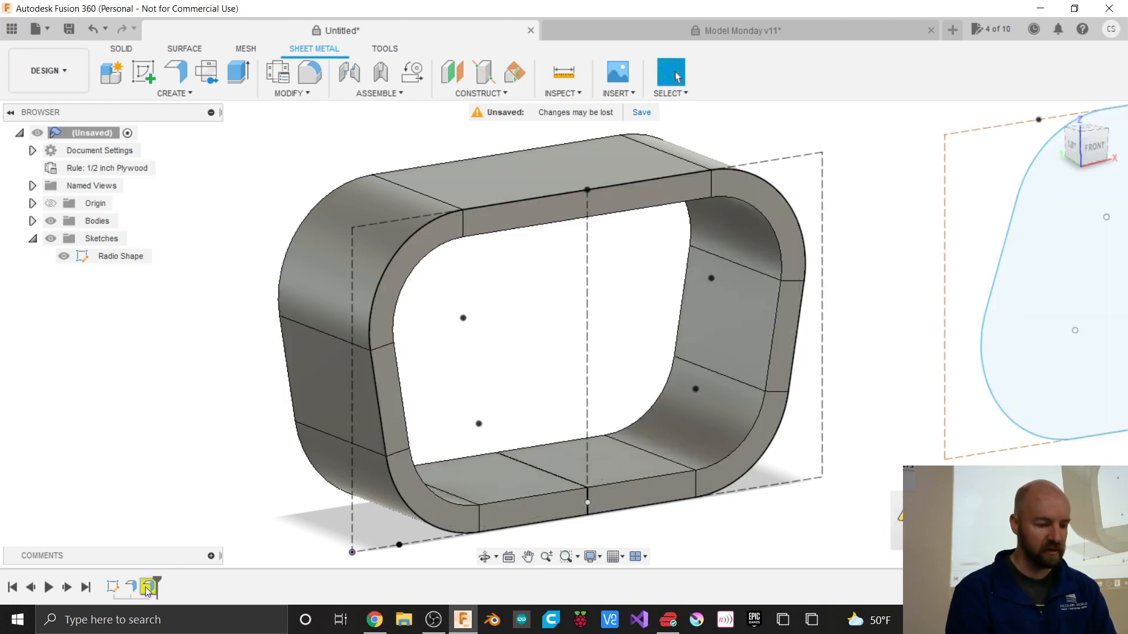
Step: Edit the Radio Shape sketch to set the small horizontal offset at the square corner of the rounded-rectangle profile to .51 in, and finish the sketch
scroll(138, 444, down, 5)
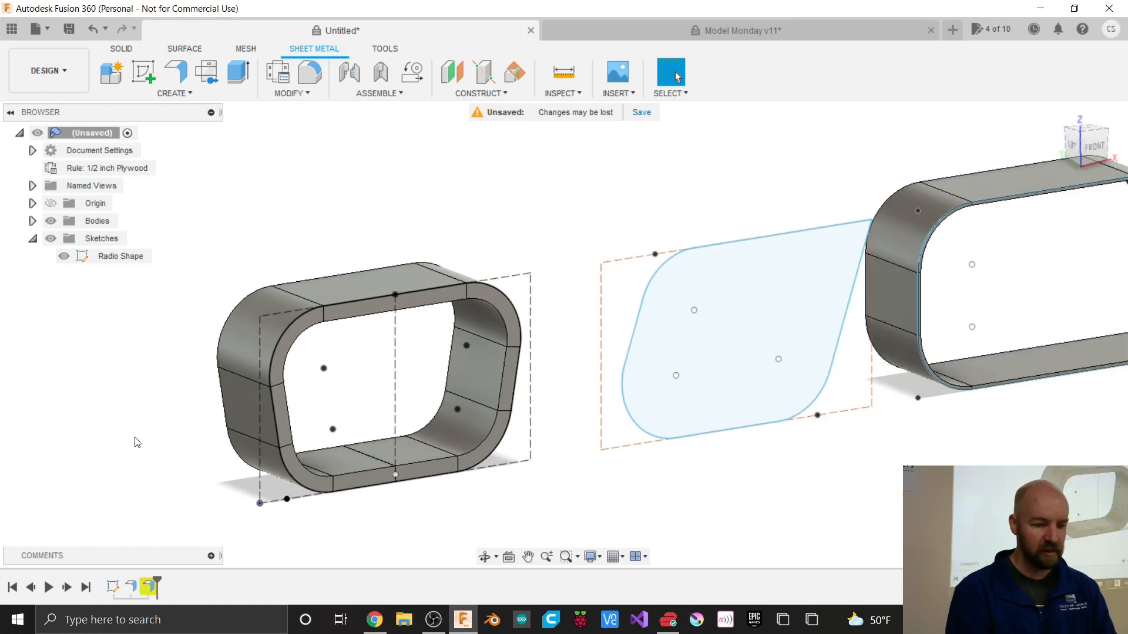
scroll(888, 356, up, 6)
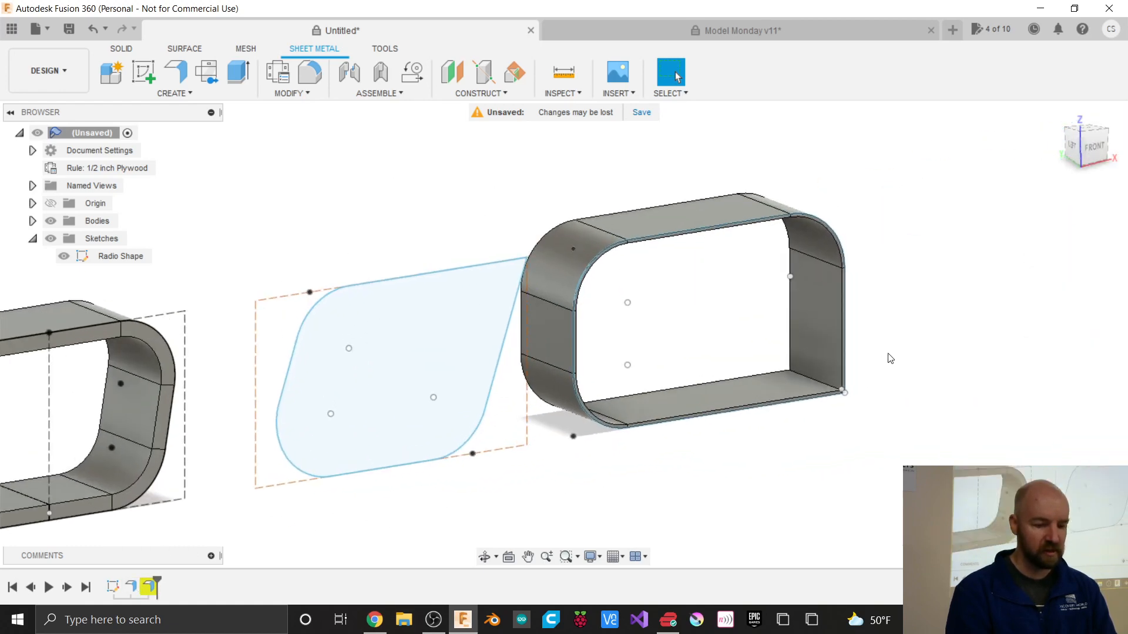
scroll(801, 442, up, 3)
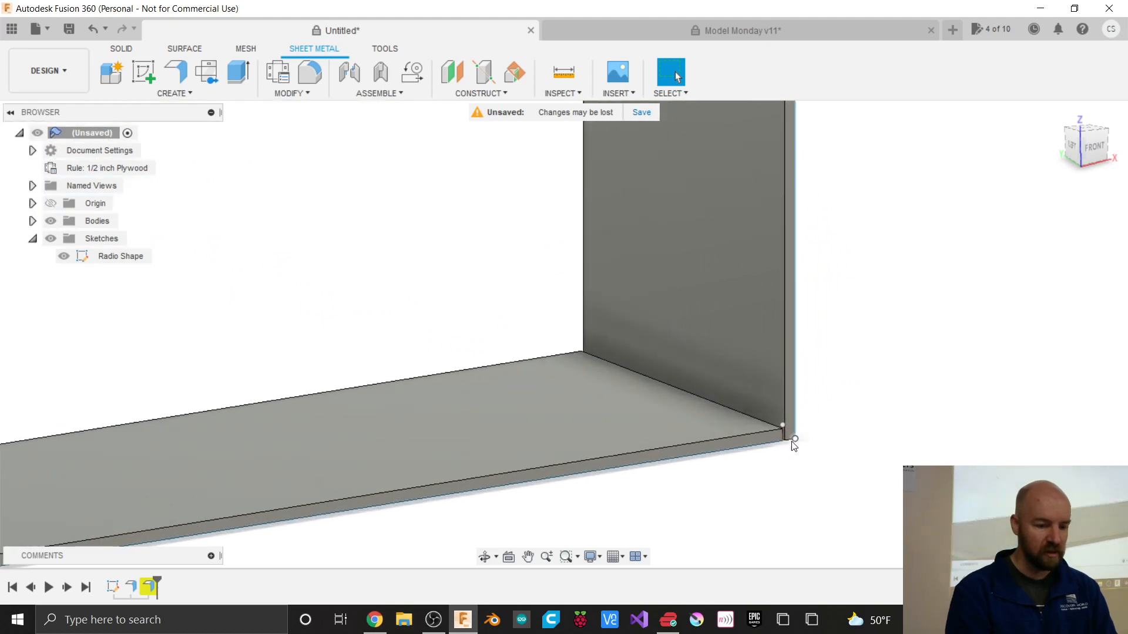
scroll(802, 439, down, 4)
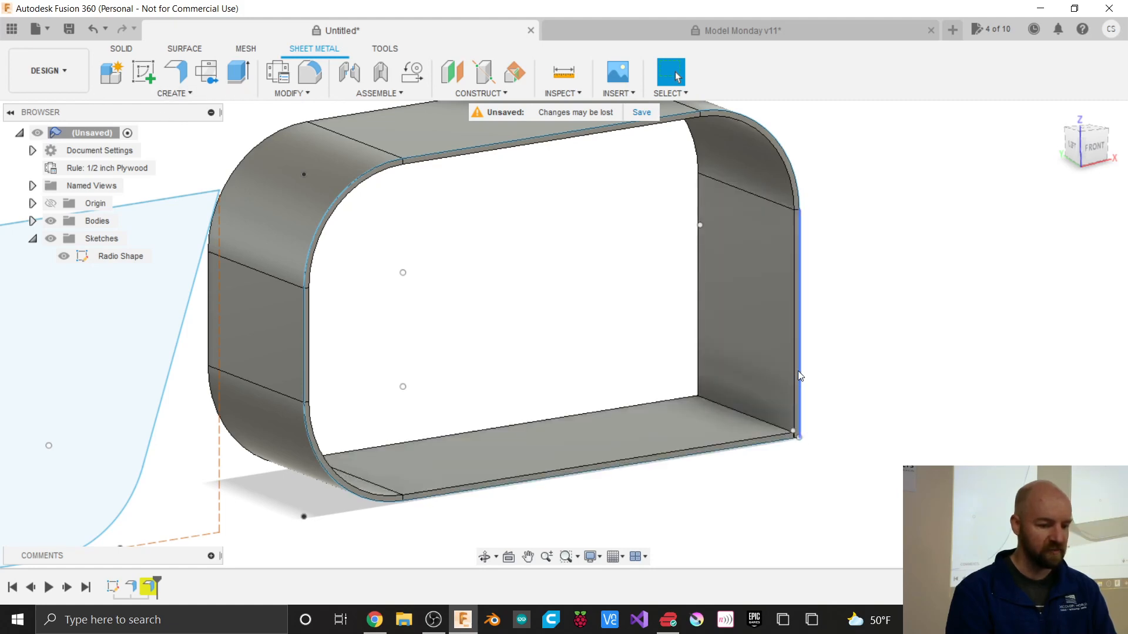
right_click(112, 586)
click(148, 446)
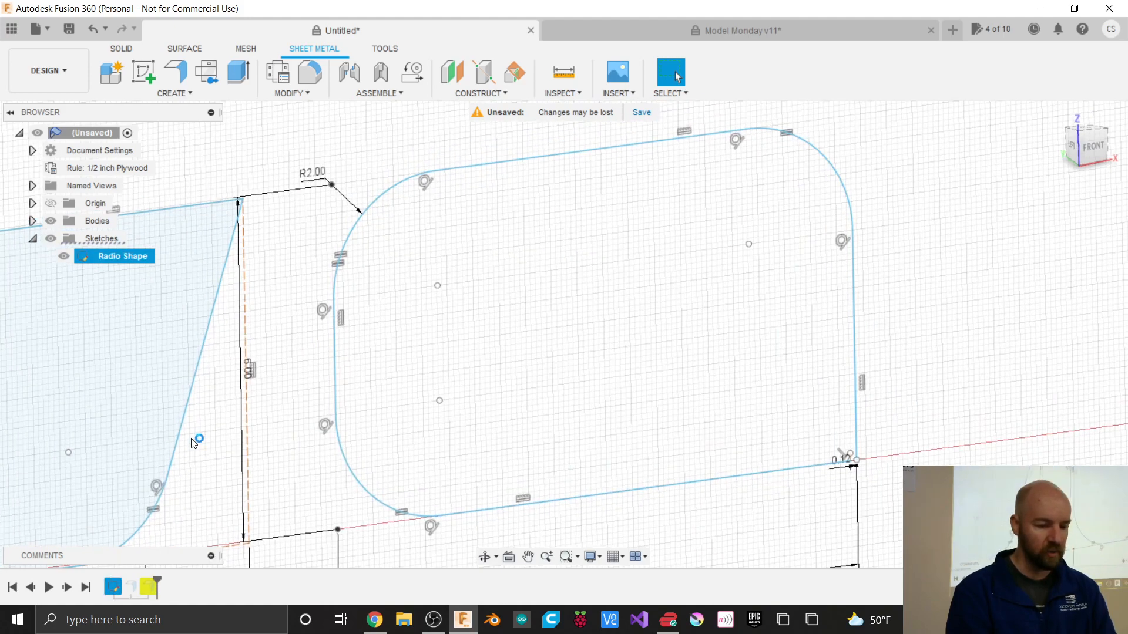
scroll(768, 452, down, 2)
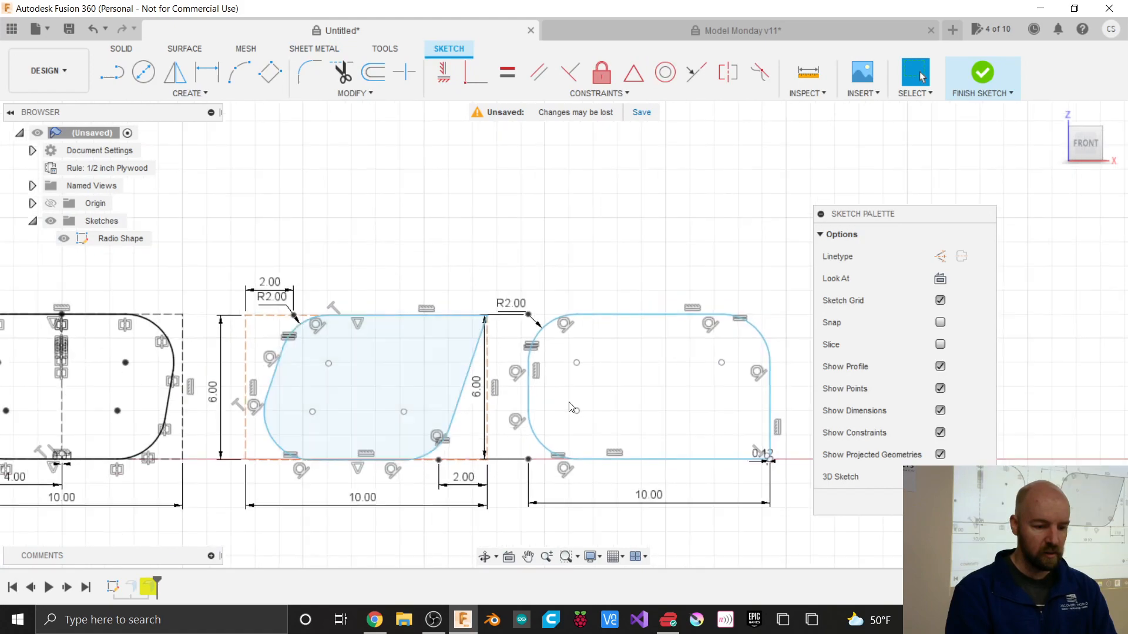
scroll(757, 458, up, 10)
scroll(791, 473, up, 2)
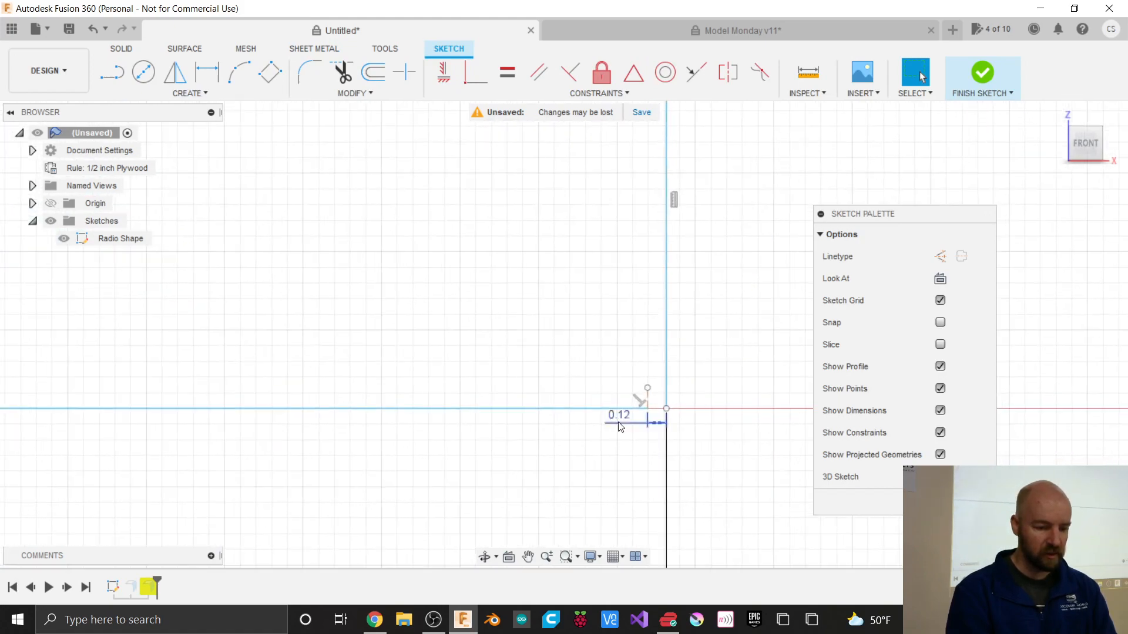
double_click(621, 420)
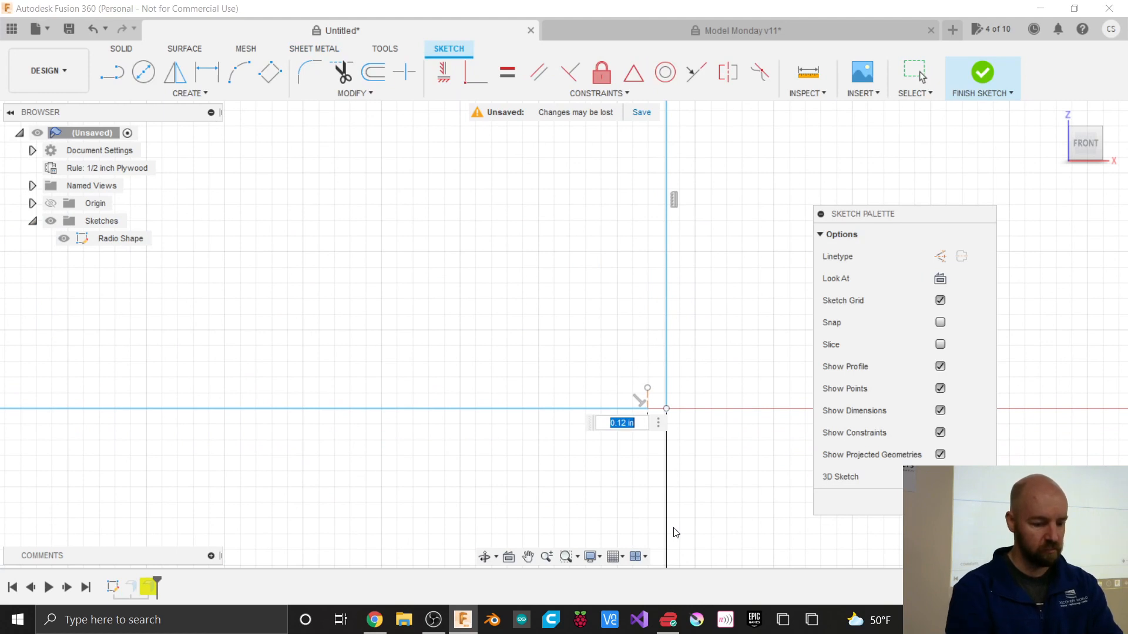
key(BackSpace)
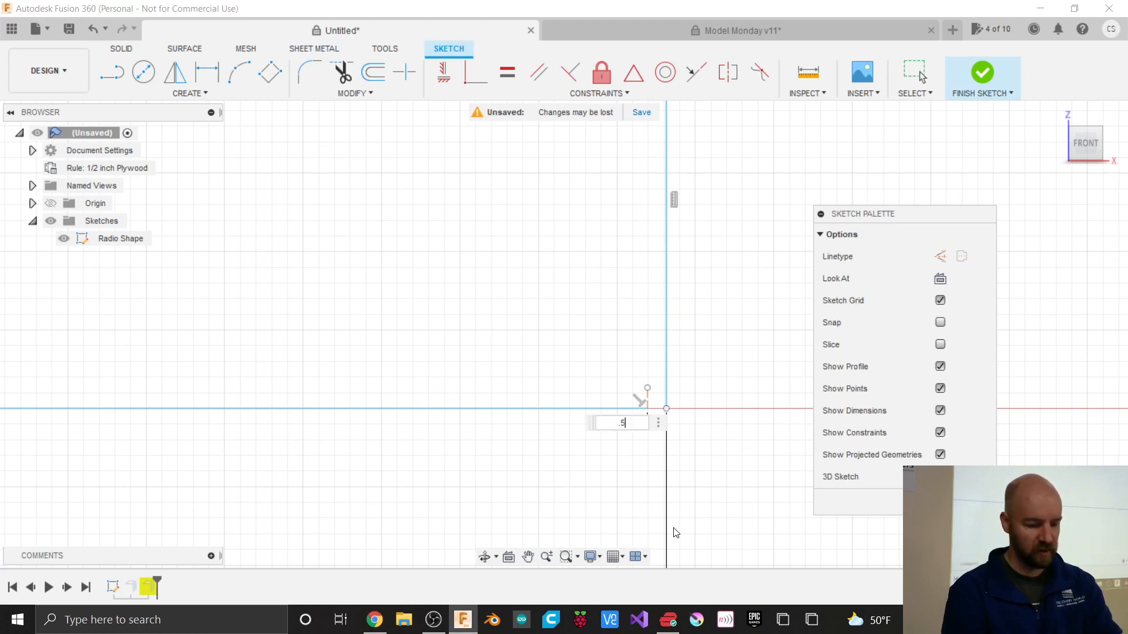
text(.51)
key(Return)
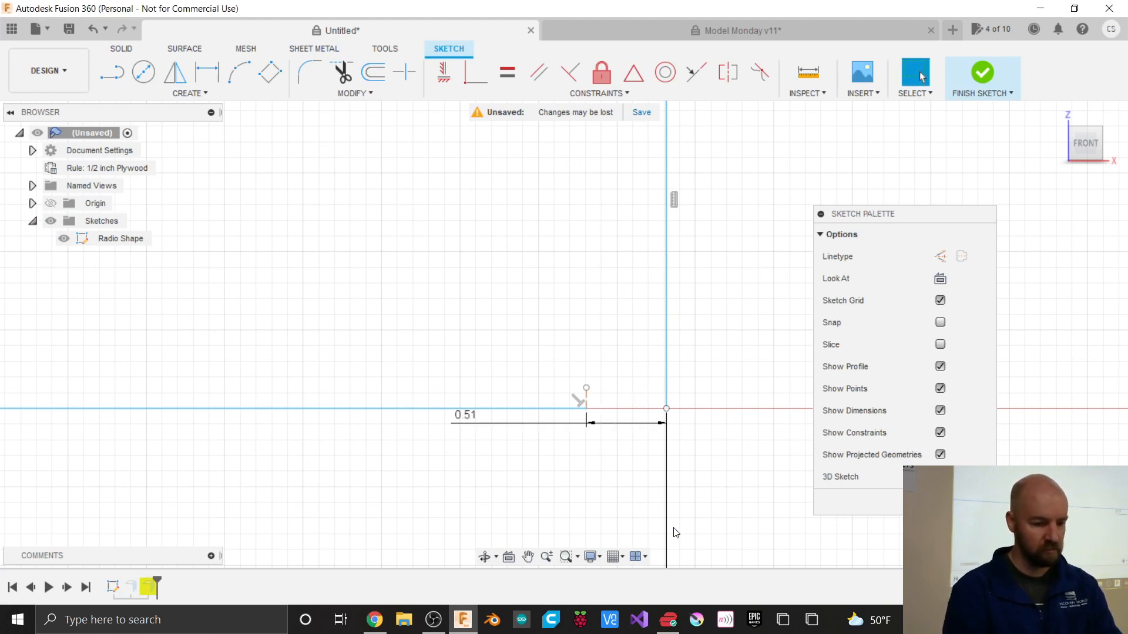
click(969, 503)
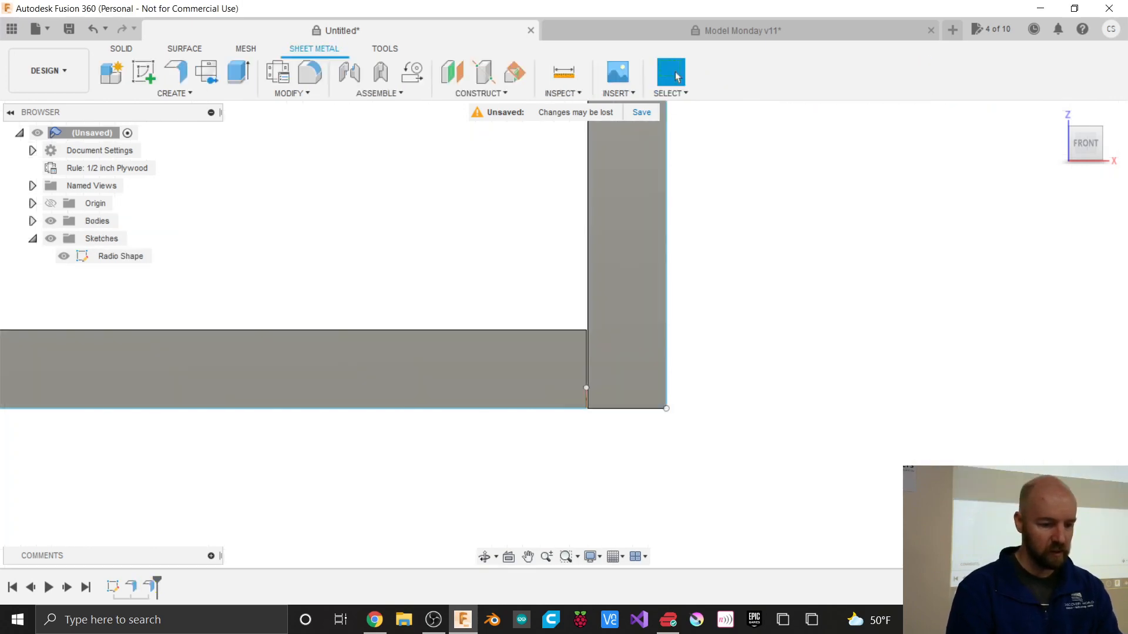
scroll(988, 505, down, 3)
scroll(801, 403, down, 5)
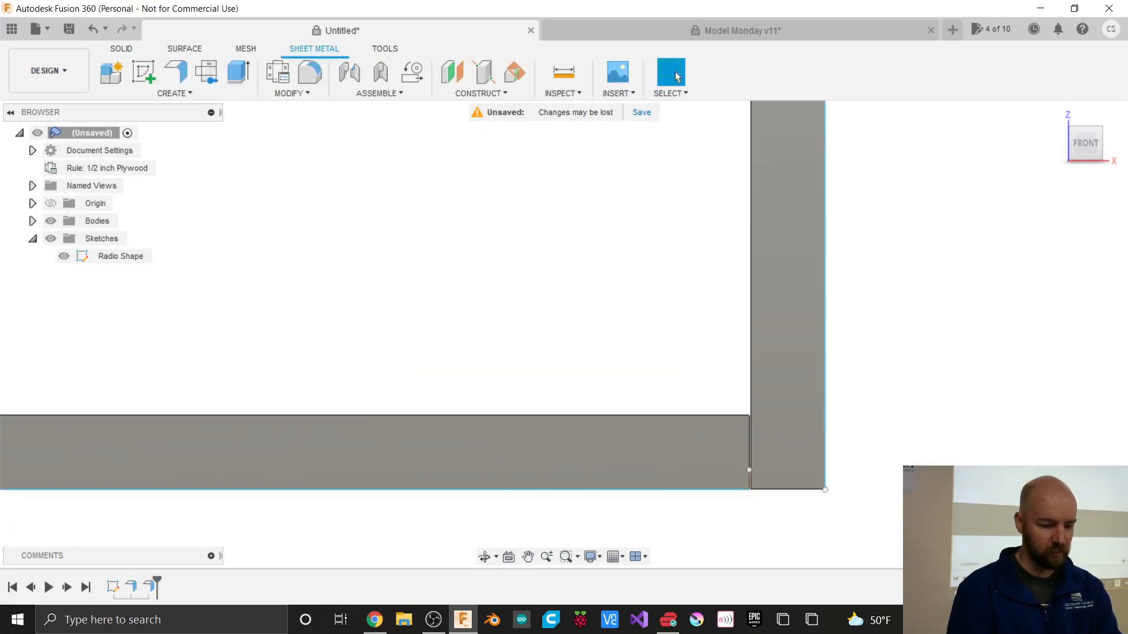
scroll(914, 523, down, 4)
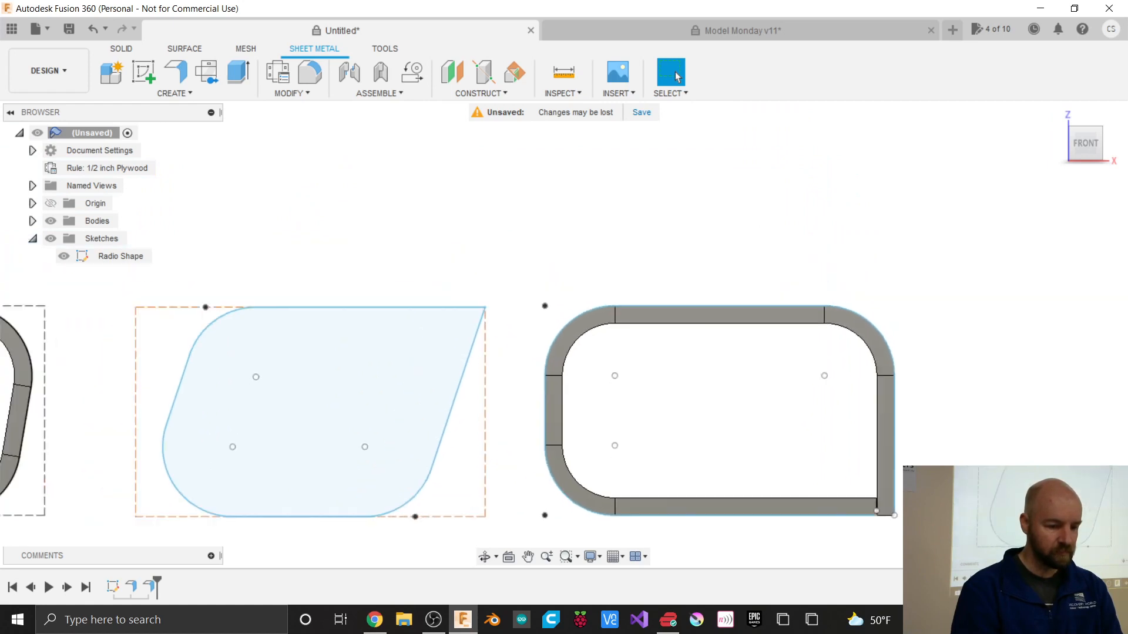
scroll(1004, 317, down, 2)
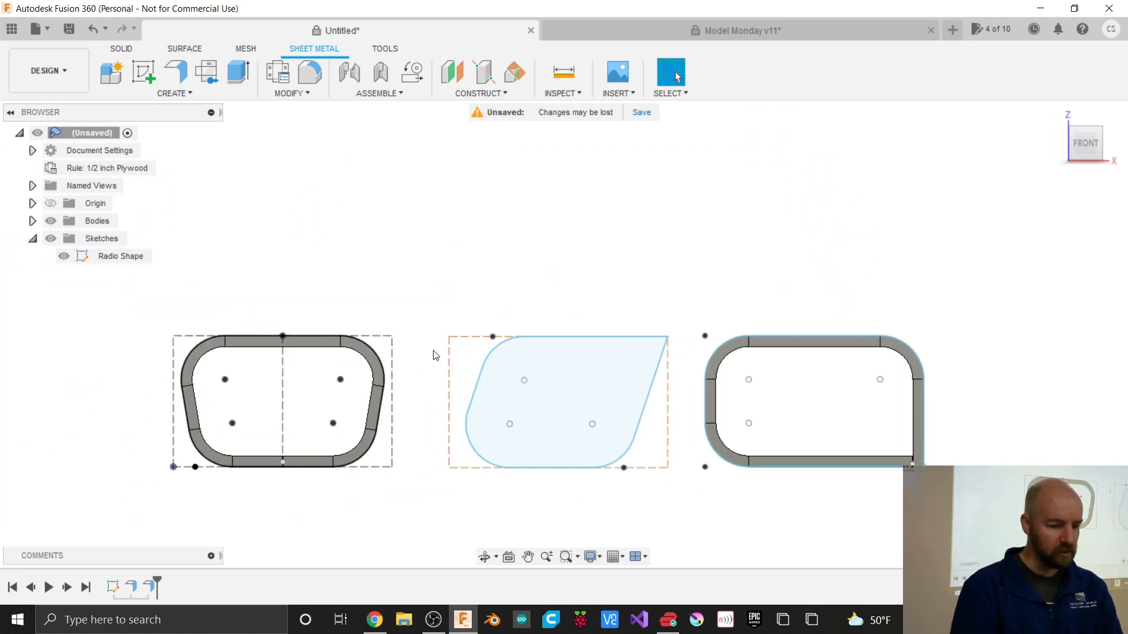
Step: Examine the front edge and curved sides of the trapezoidal shell from several angles
scroll(146, 433, up, 2)
scroll(147, 433, up, 3)
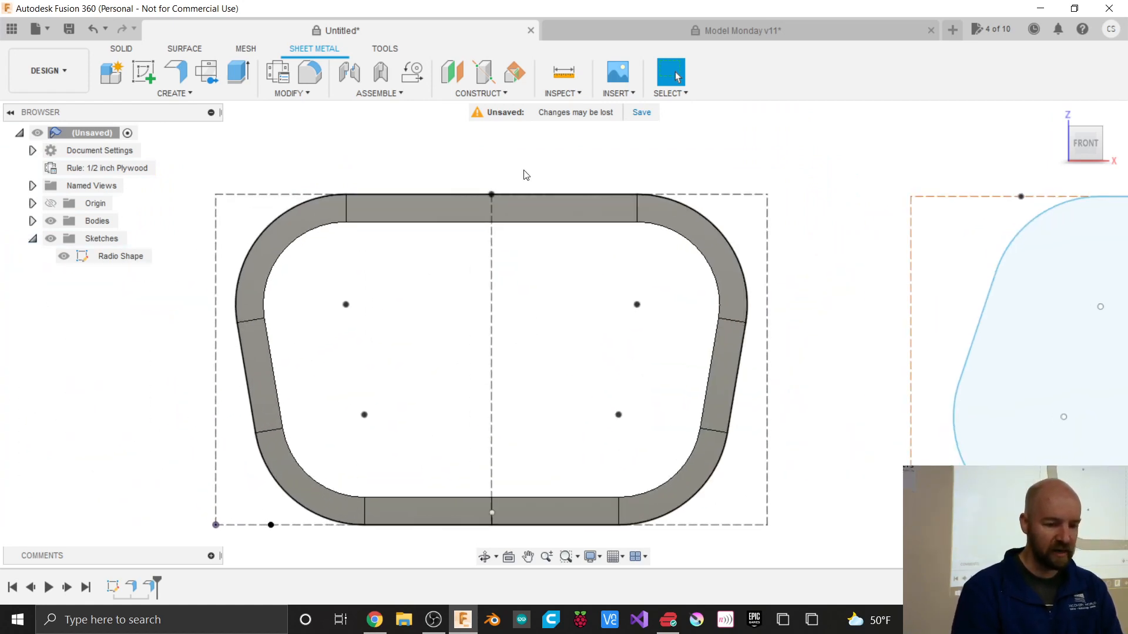
drag(1082, 145, 1087, 167)
scroll(703, 400, down, 2)
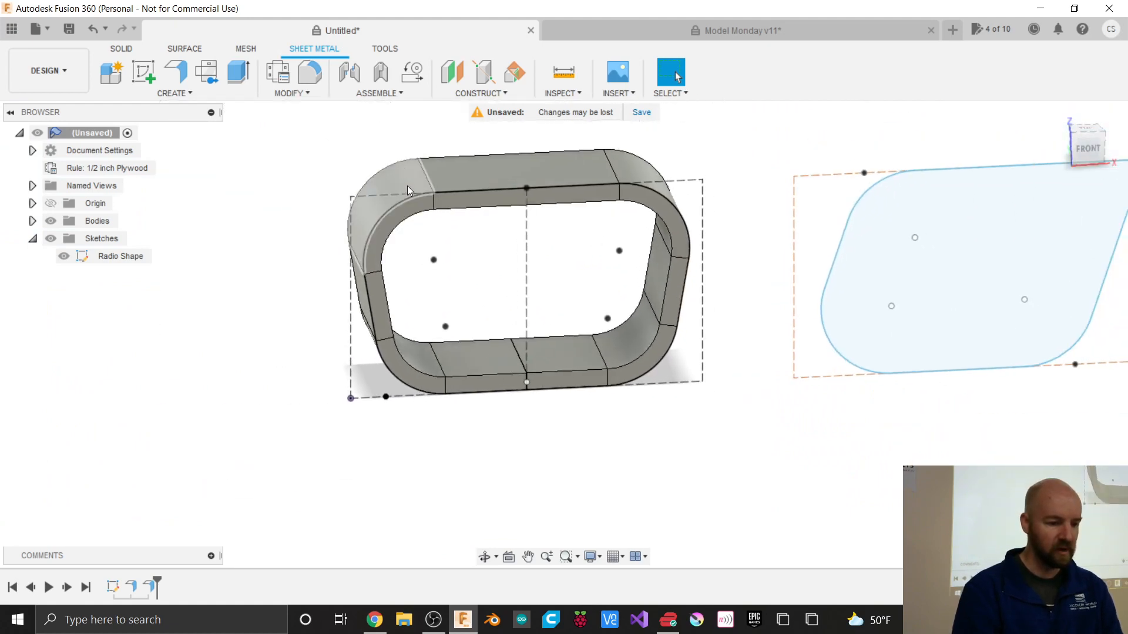
scroll(403, 167, up, 3)
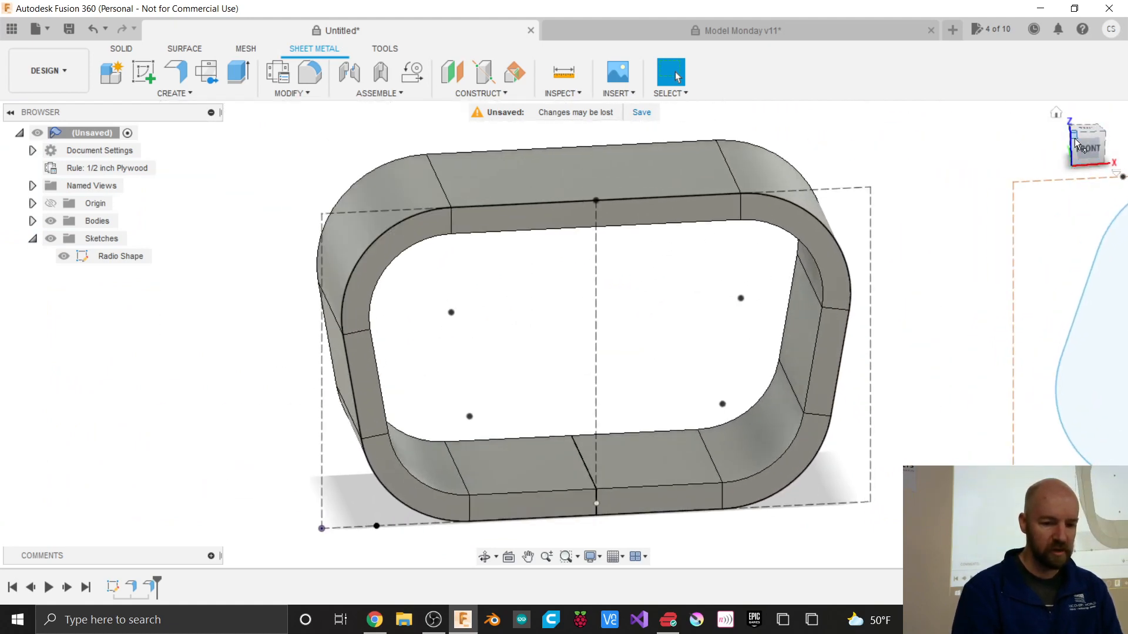
drag(1081, 146, 1109, 134)
scroll(758, 155, down, 2)
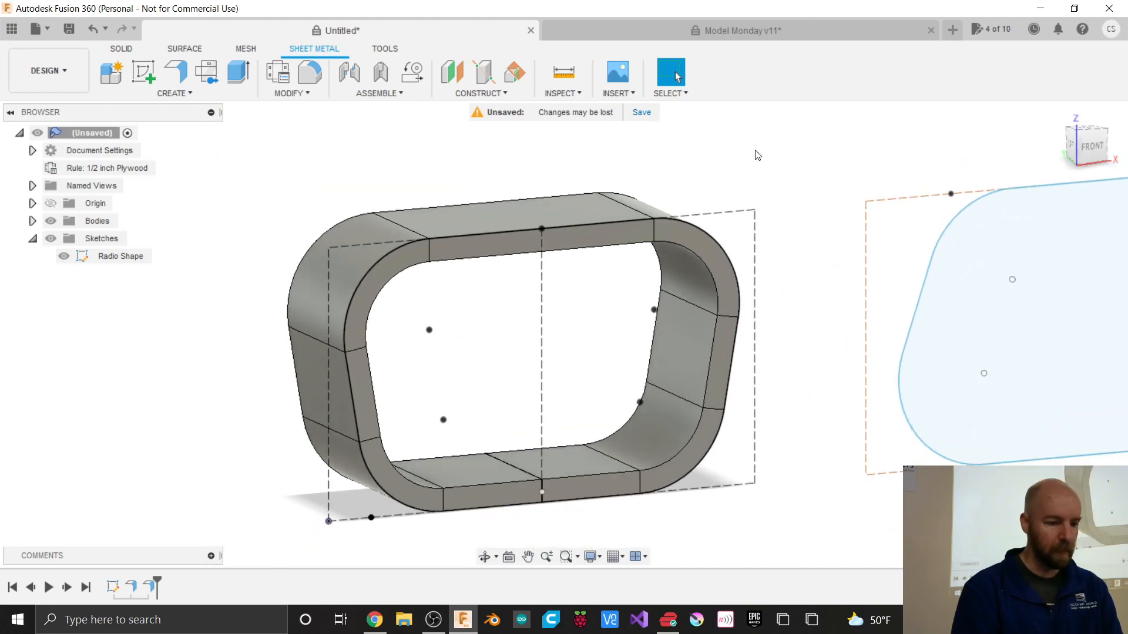
scroll(501, 334, up, 3)
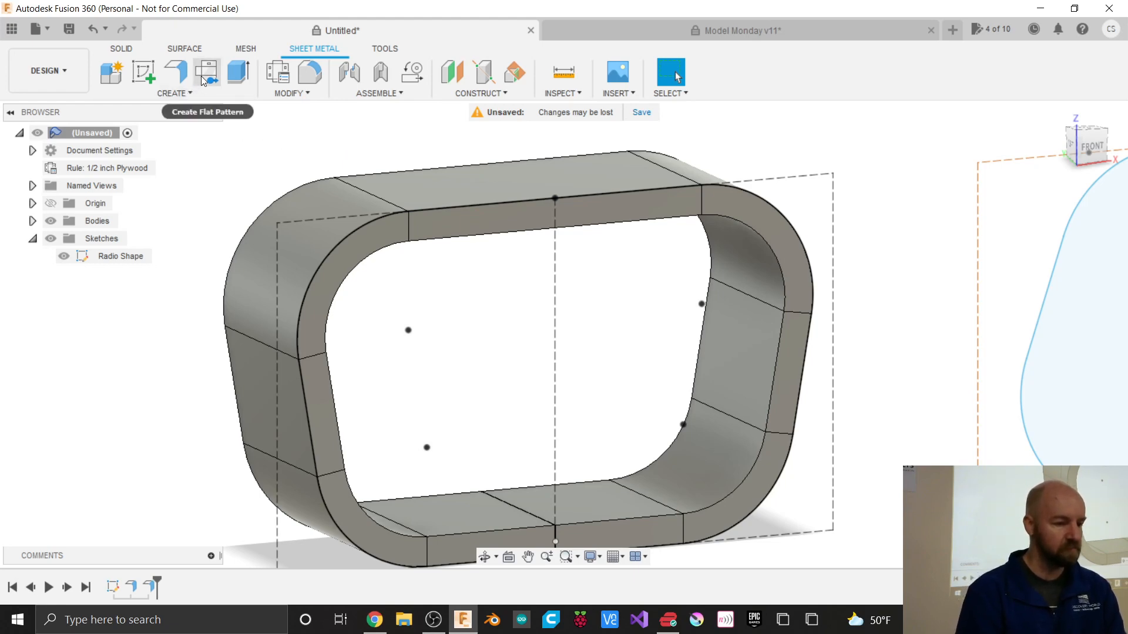
Step: Create a flat pattern of the trapezoidal shell, using the flat outer bottom face beside the seam as the stationary face
click(174, 95)
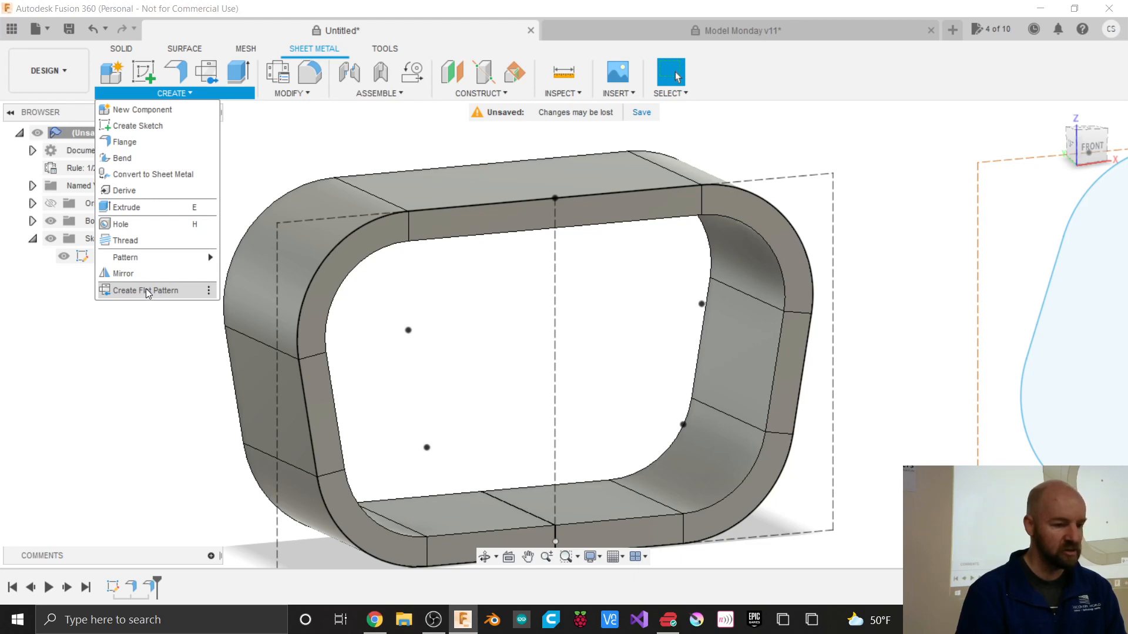
click(146, 290)
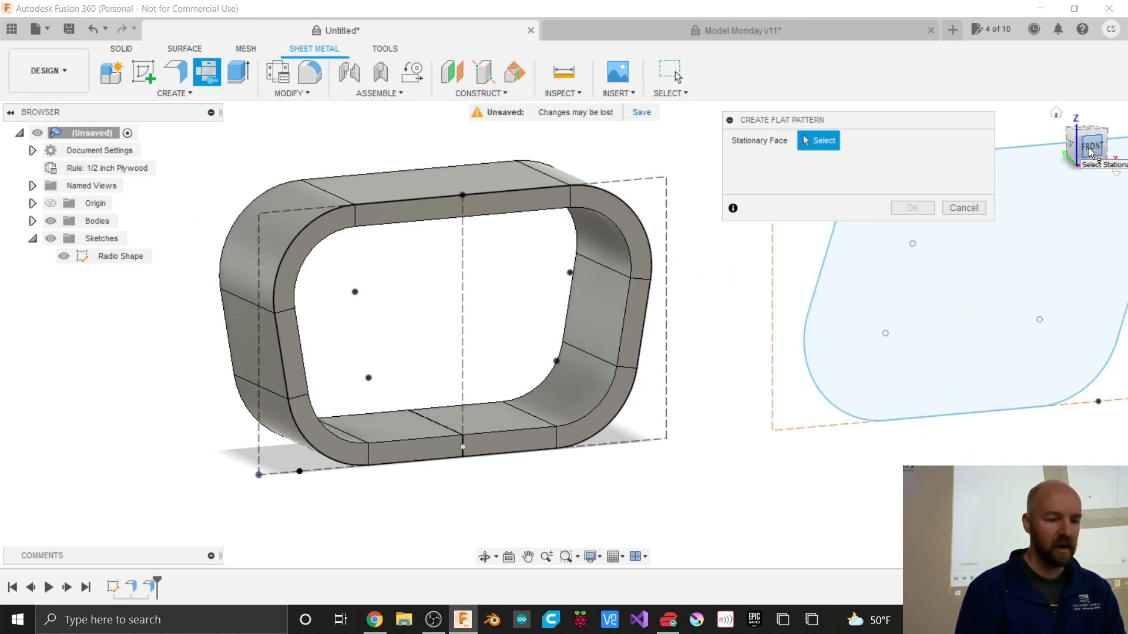
drag(1091, 154, 1069, 113)
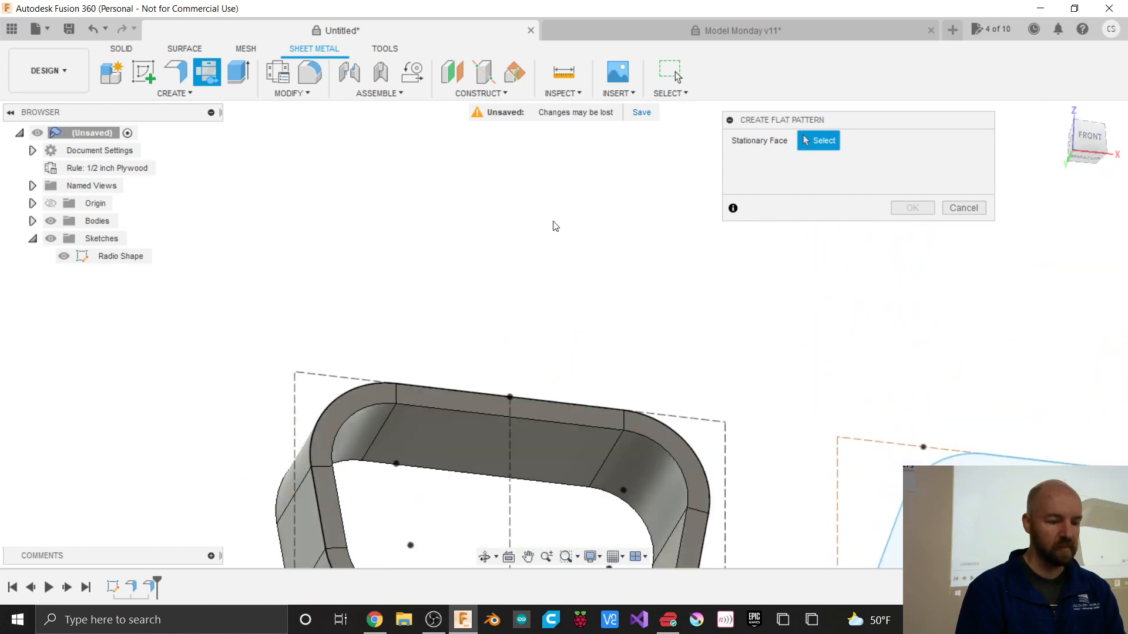
scroll(555, 226, down, 5)
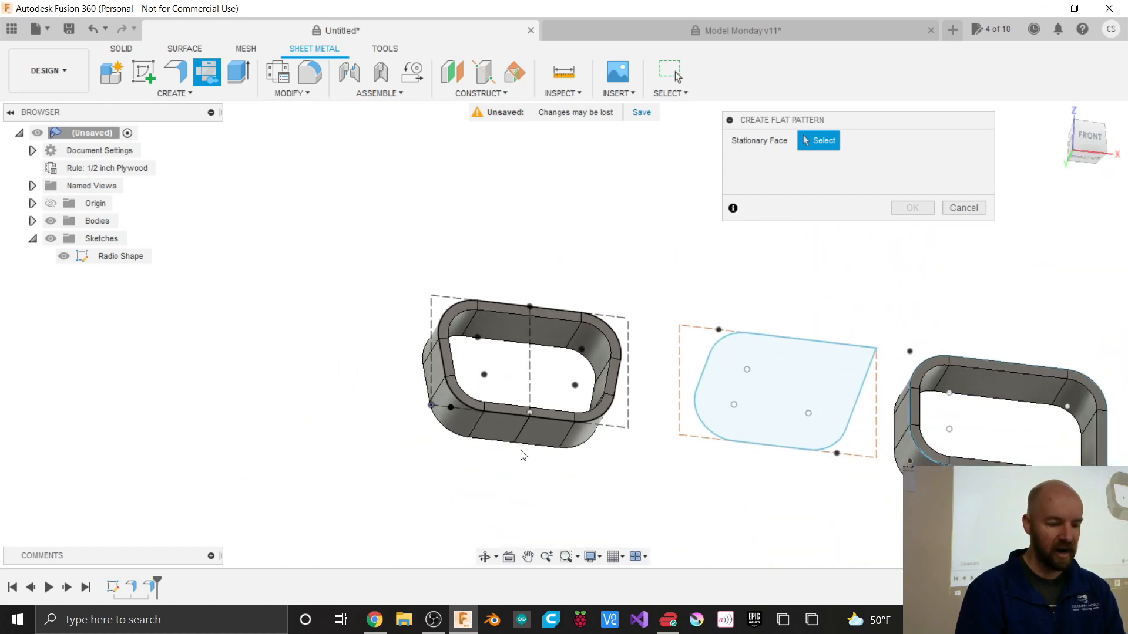
scroll(531, 439, up, 5)
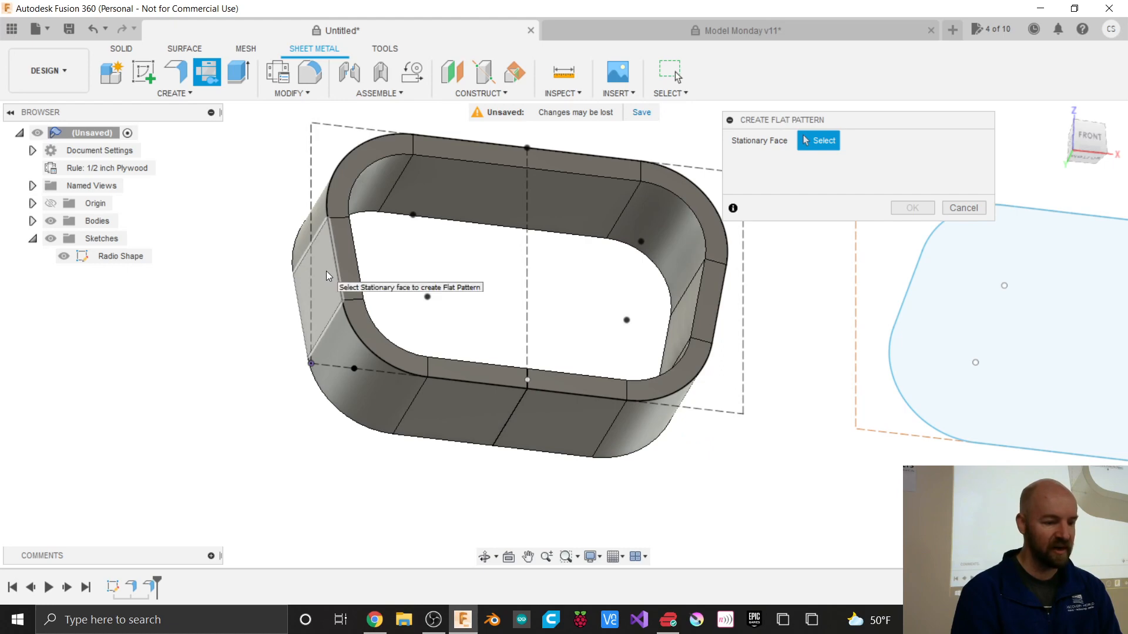
click(470, 407)
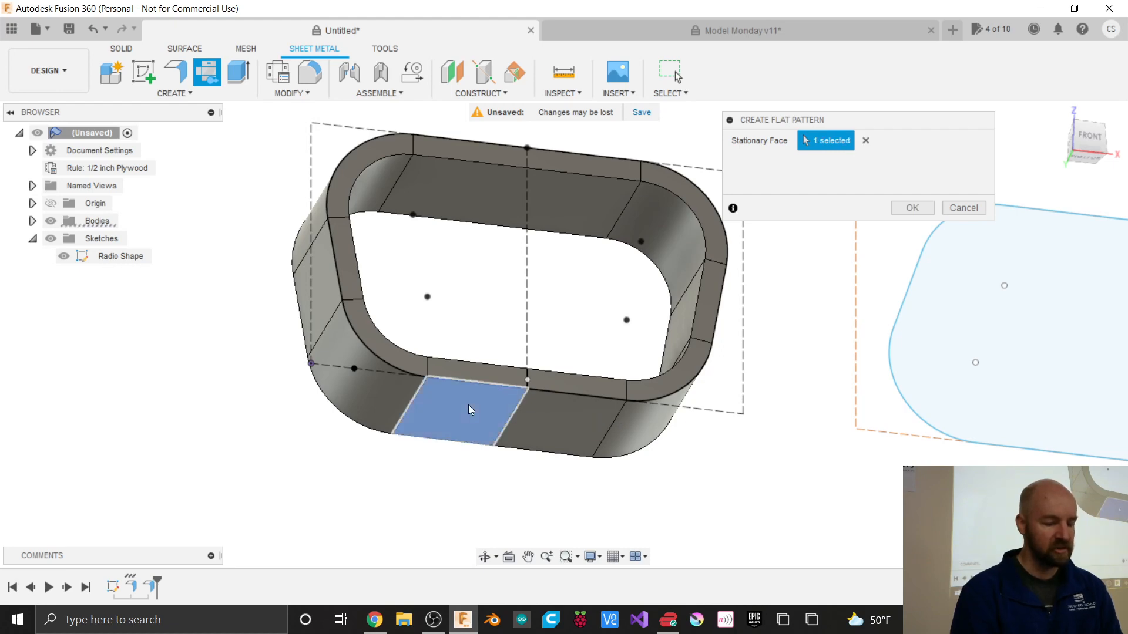
click(914, 207)
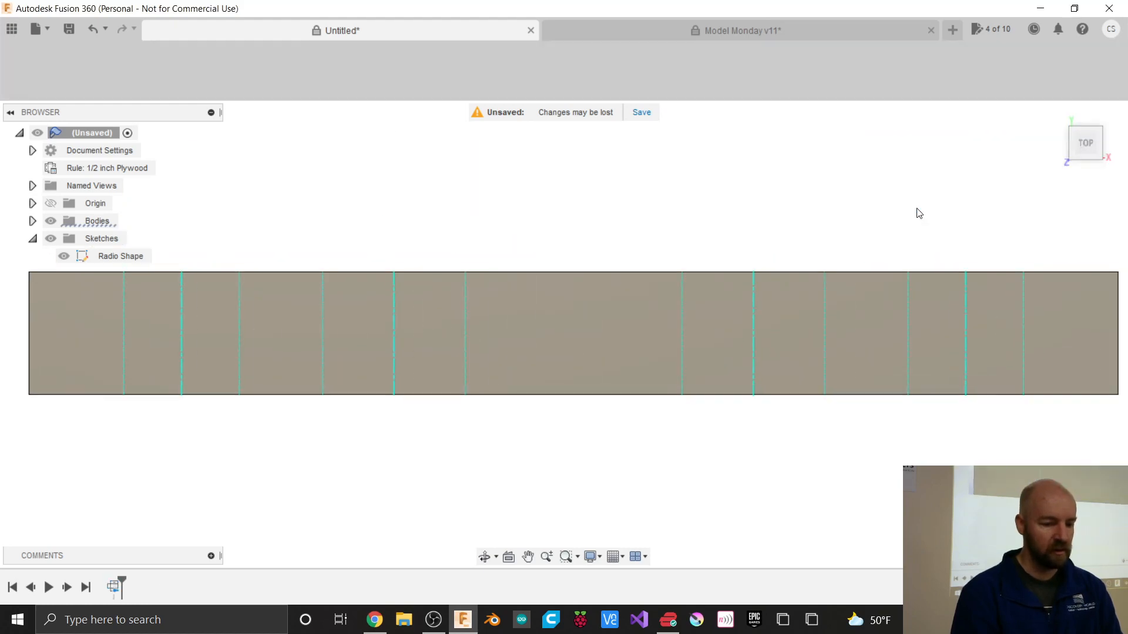
Step: Measure the flat pattern's overall length between its two short end edges, and finish the flat pattern
scroll(369, 437, down, 2)
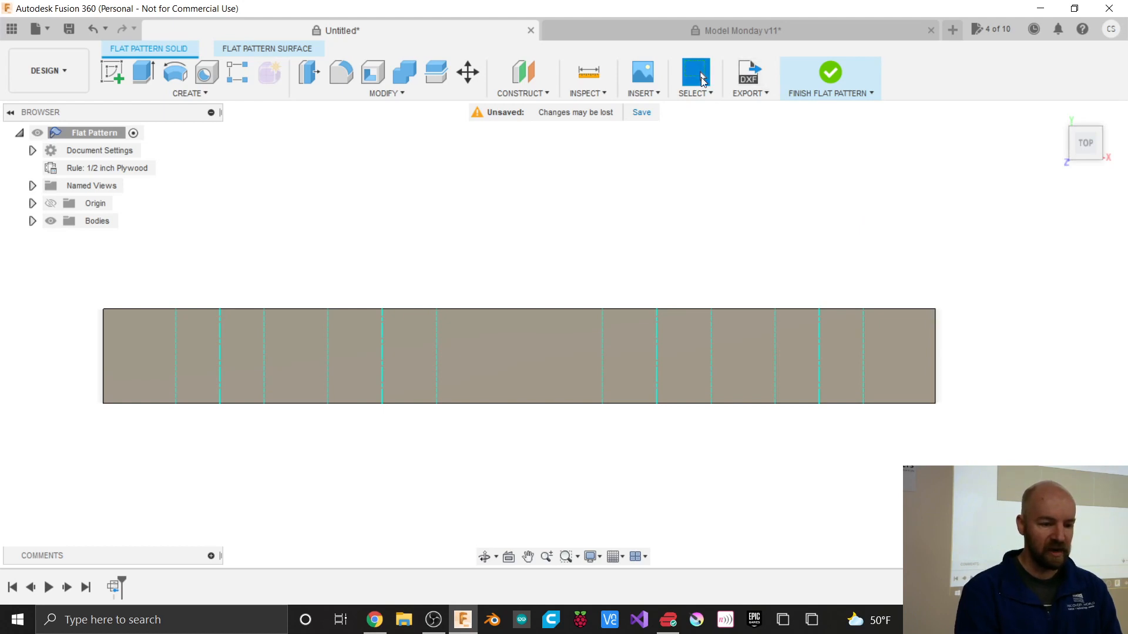
click(588, 71)
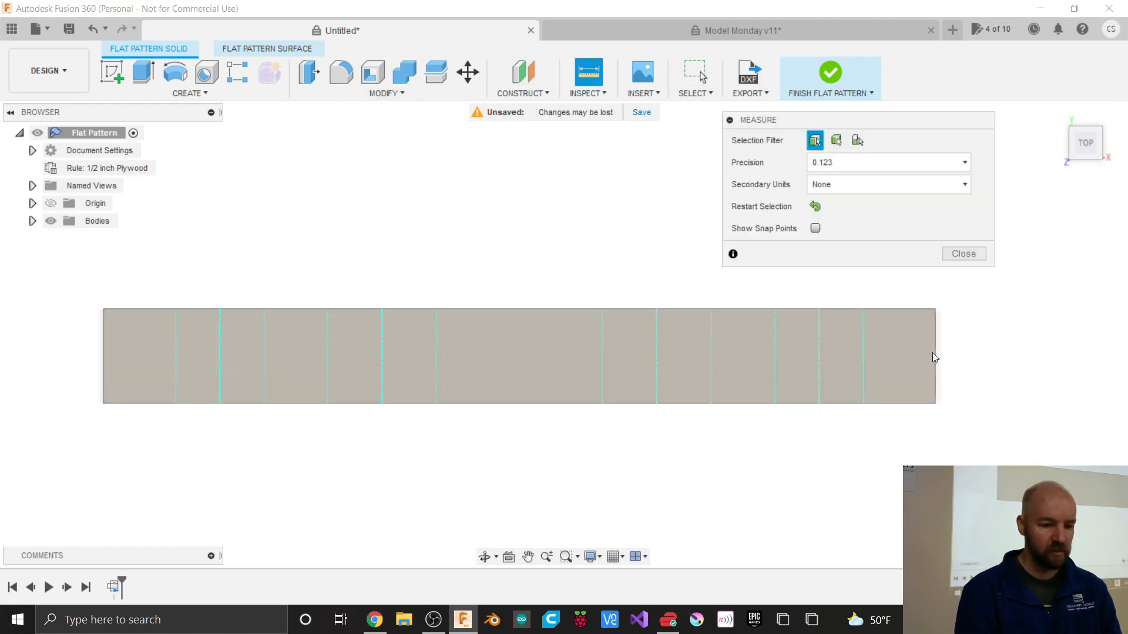
click(935, 359)
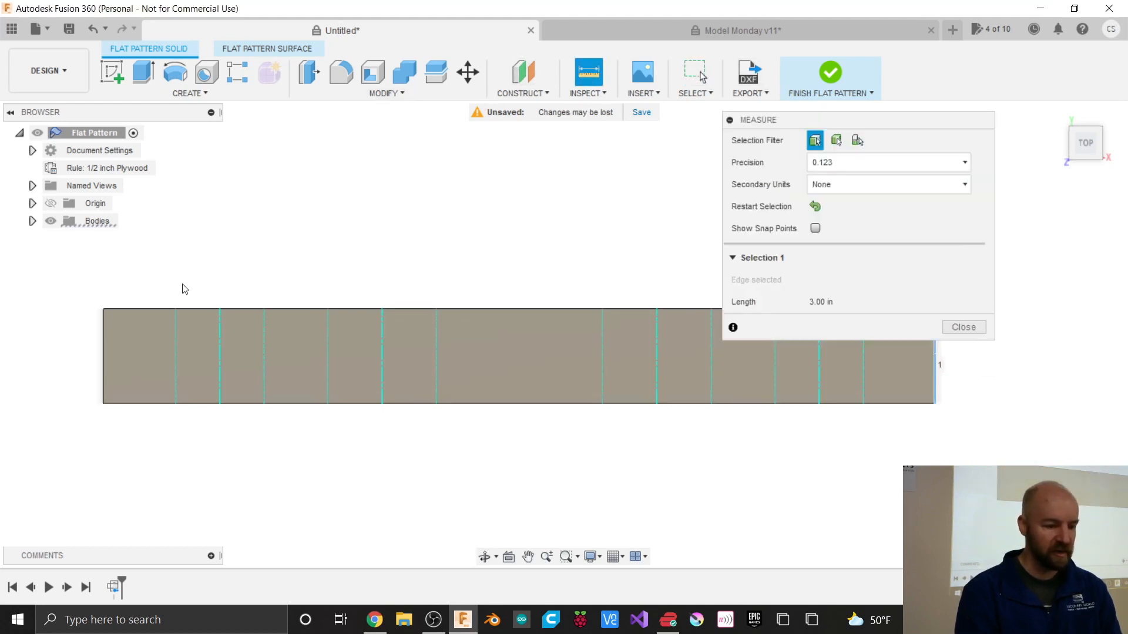
click(101, 351)
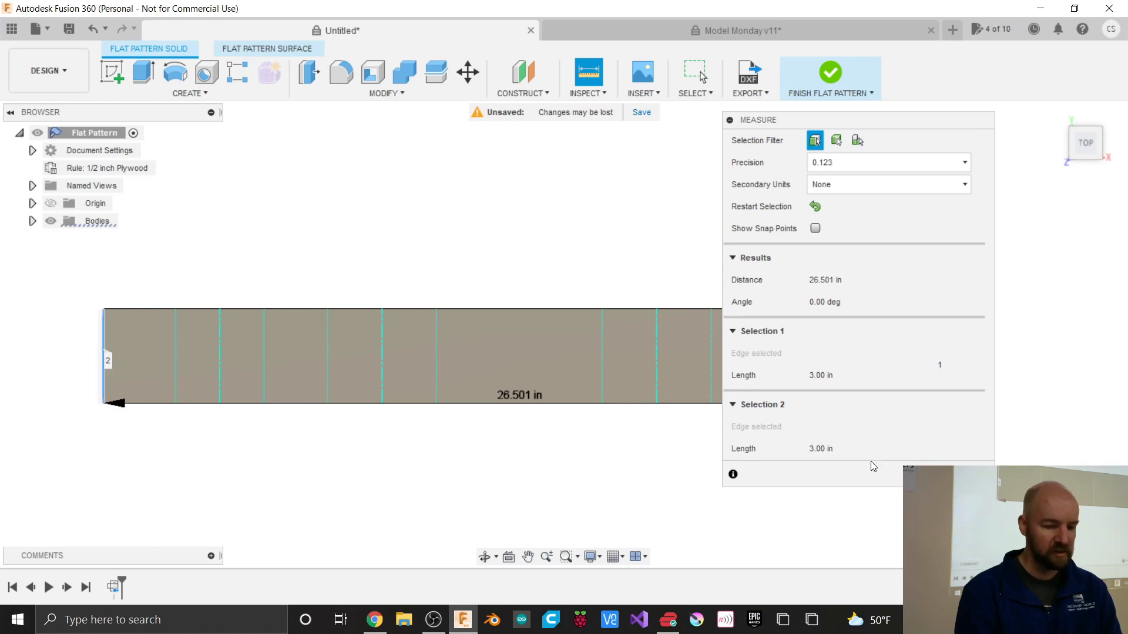
click(962, 474)
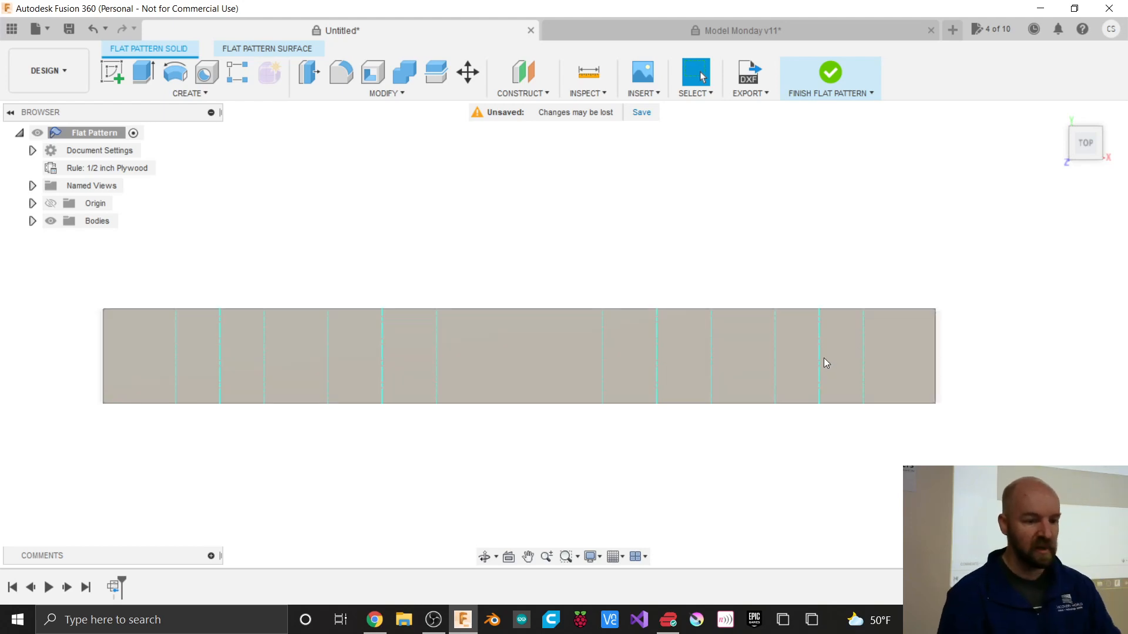
click(826, 78)
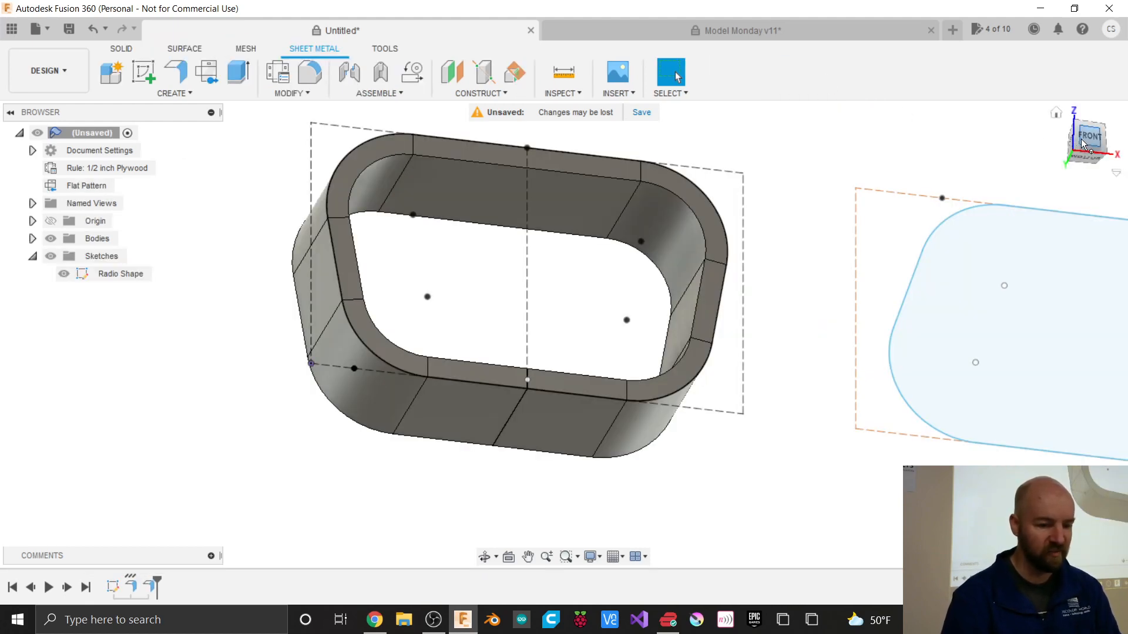
Step: Inspect the folded trapezoidal shell at an angle and straight from the front
shift+middle_drag(1086, 144, 1103, 159)
drag(1103, 159, 1107, 167)
scroll(642, 431, down, 3)
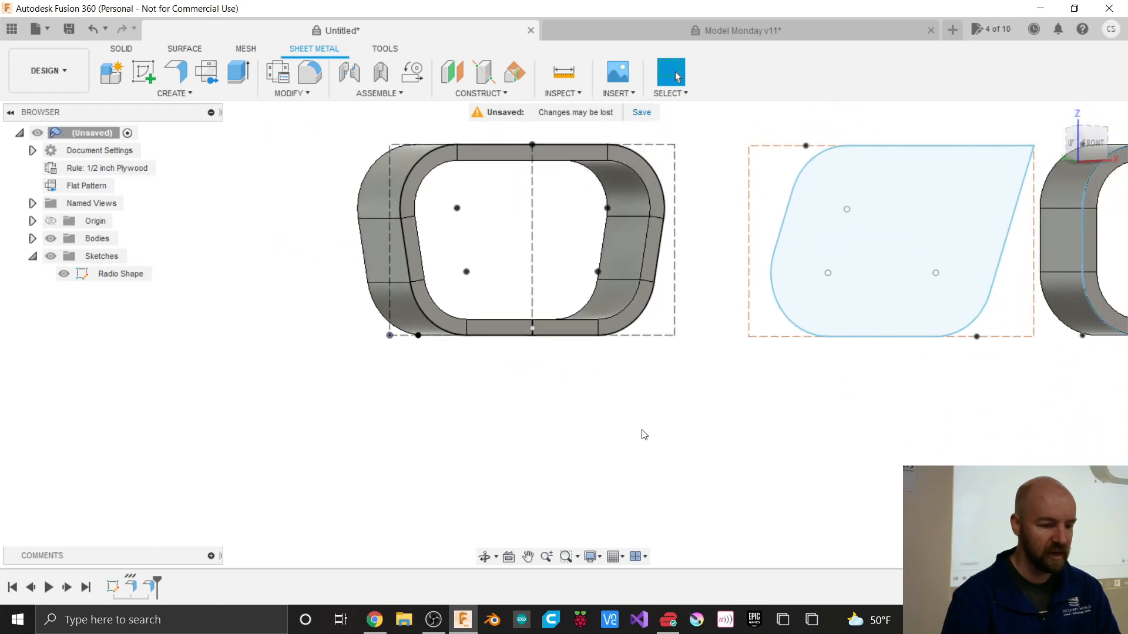
scroll(549, 155, up, 2)
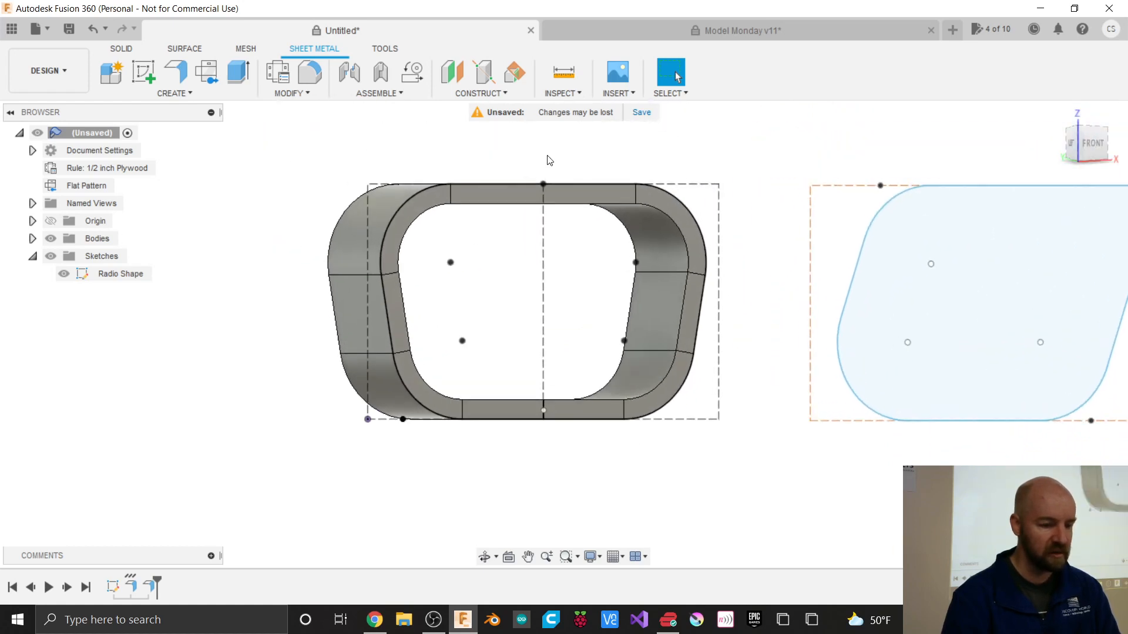
scroll(570, 247, up, 3)
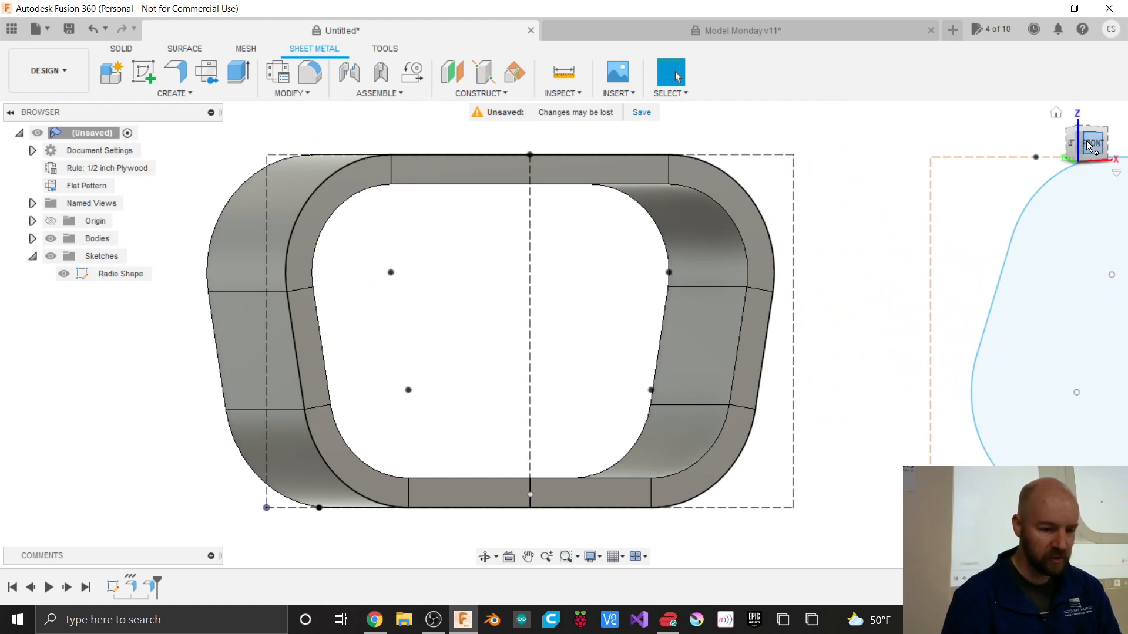
shift+middle_drag(1044, 142, 1047, 141)
mouse_move(1047, 141)
mouse_down()
mouse_move(1037, 146)
mouse_move(1087, 144)
mouse_up()
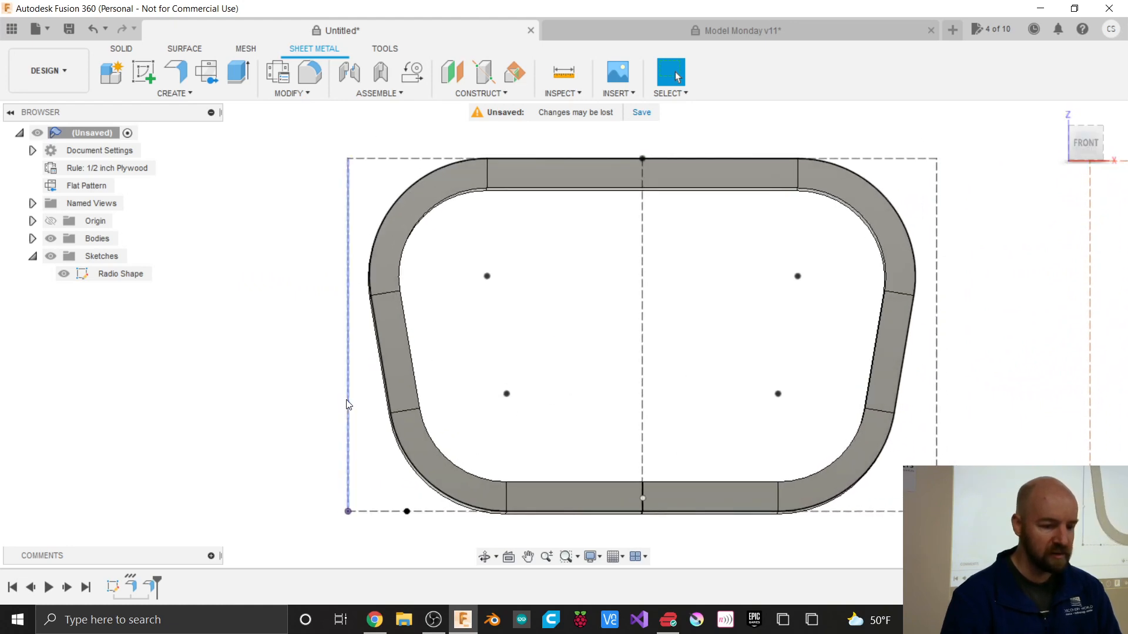
scroll(345, 398, down, 1)
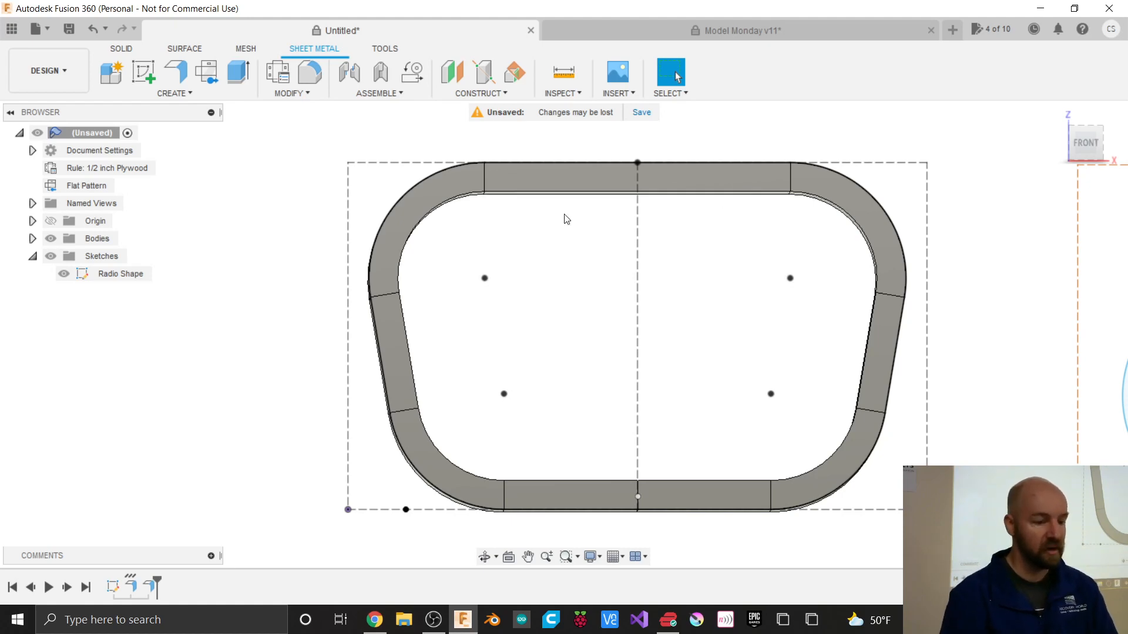
Step: Inspect the upper-left rounded bend of the trapezoidal shell up close, comparing its outer and inner curves
drag(1081, 147, 1092, 166)
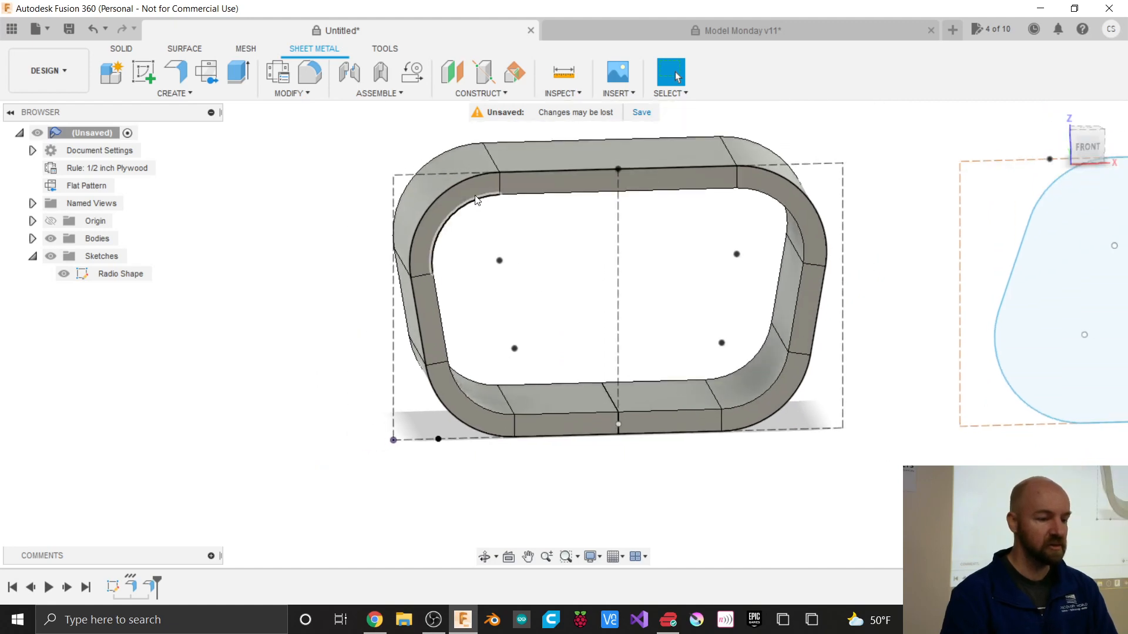
scroll(459, 158, up, 3)
scroll(459, 162, up, 2)
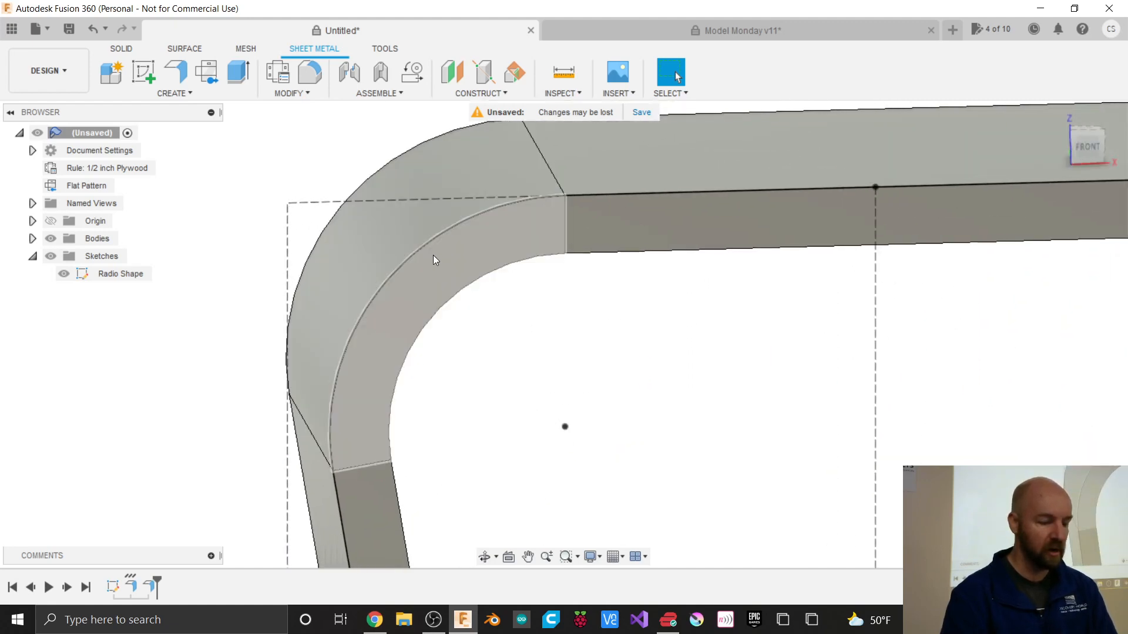
click(1086, 143)
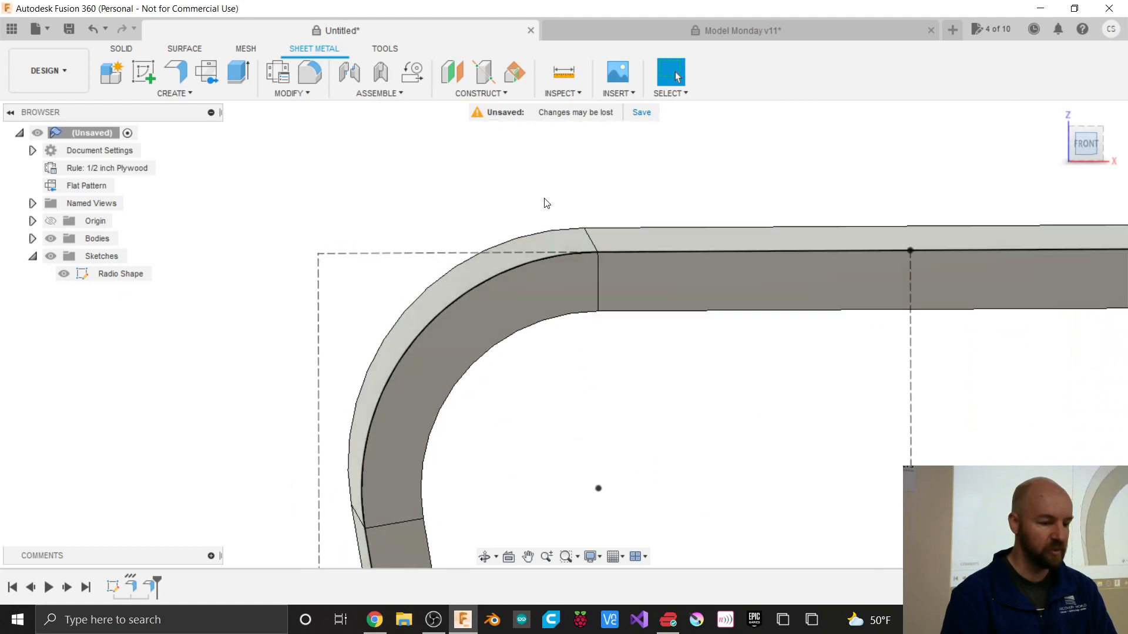
scroll(468, 396, up, 1)
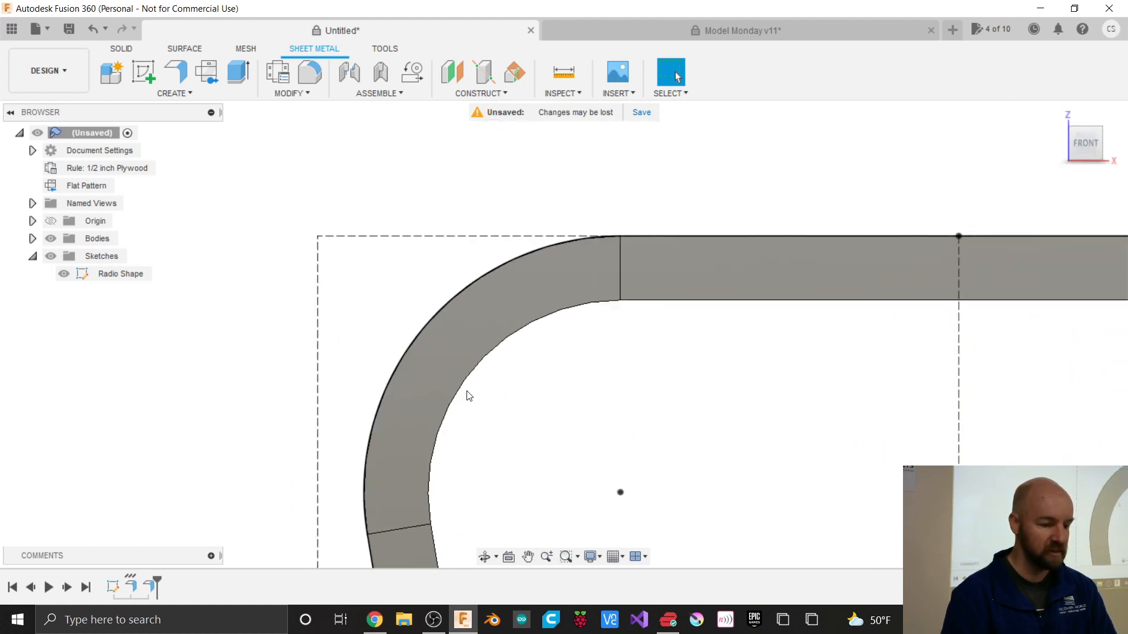
scroll(469, 396, up, 1)
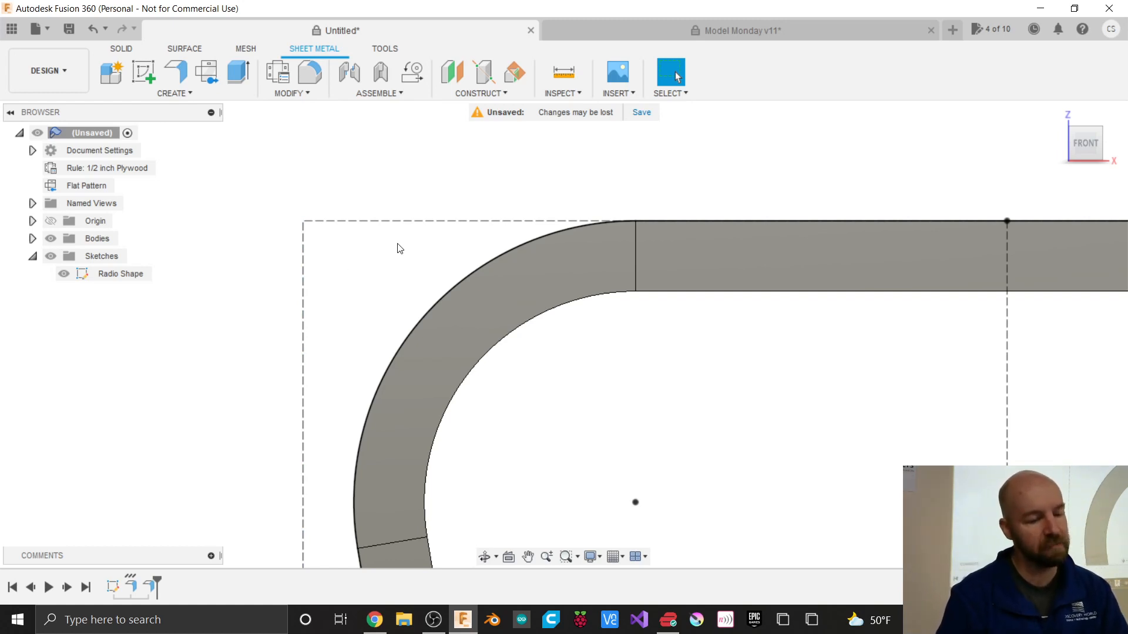
scroll(257, 165, down, 1)
scroll(255, 164, down, 1)
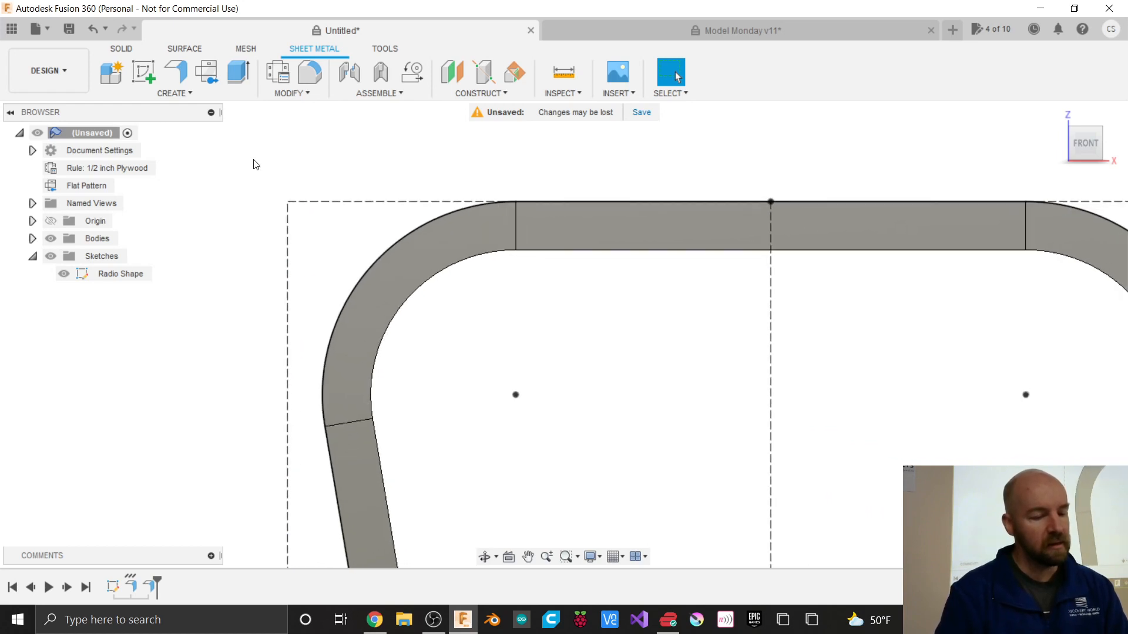
scroll(252, 164, down, 1)
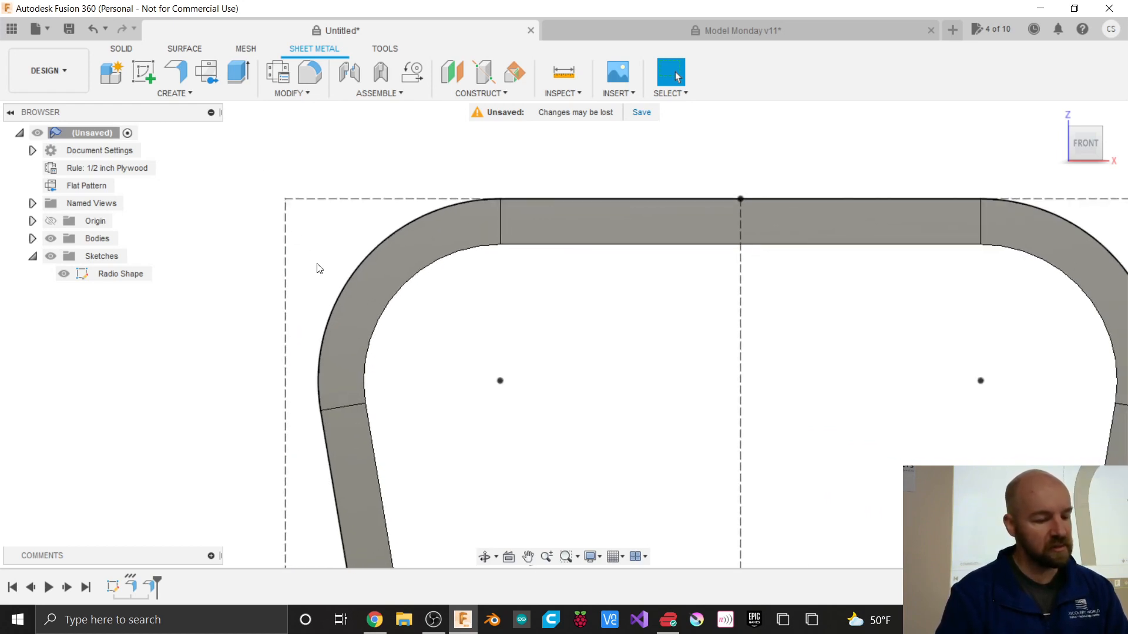
scroll(346, 278, up, 1)
scroll(344, 276, up, 1)
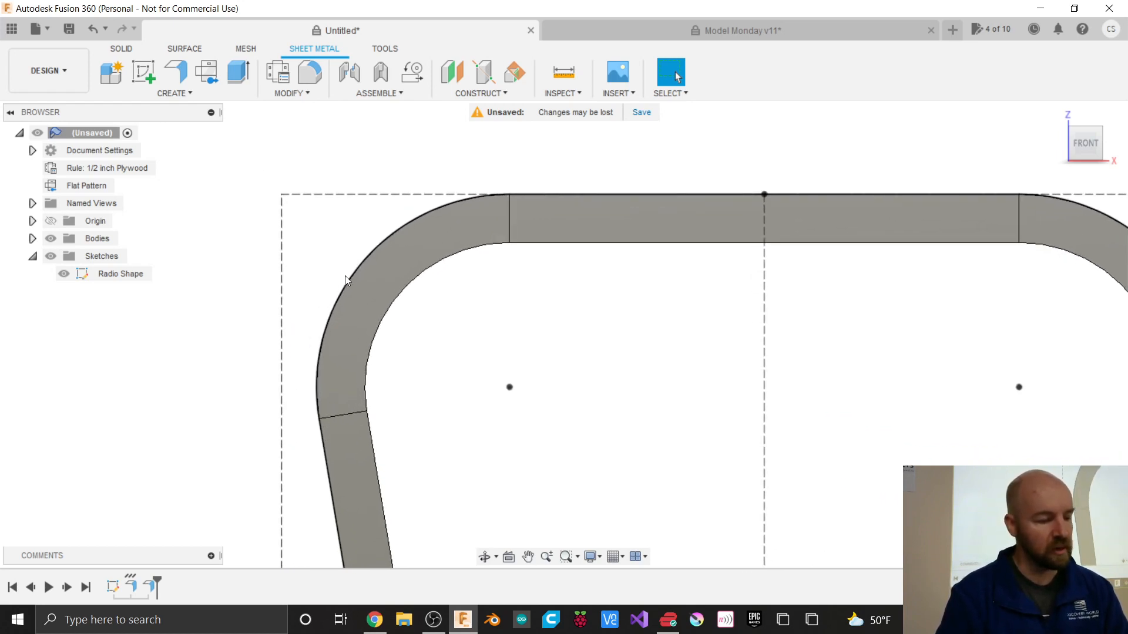
Step: Hide the Radio Shape sketch and start a new sketch on the front face of the shell's upper-left bend
click(72, 279)
click(64, 275)
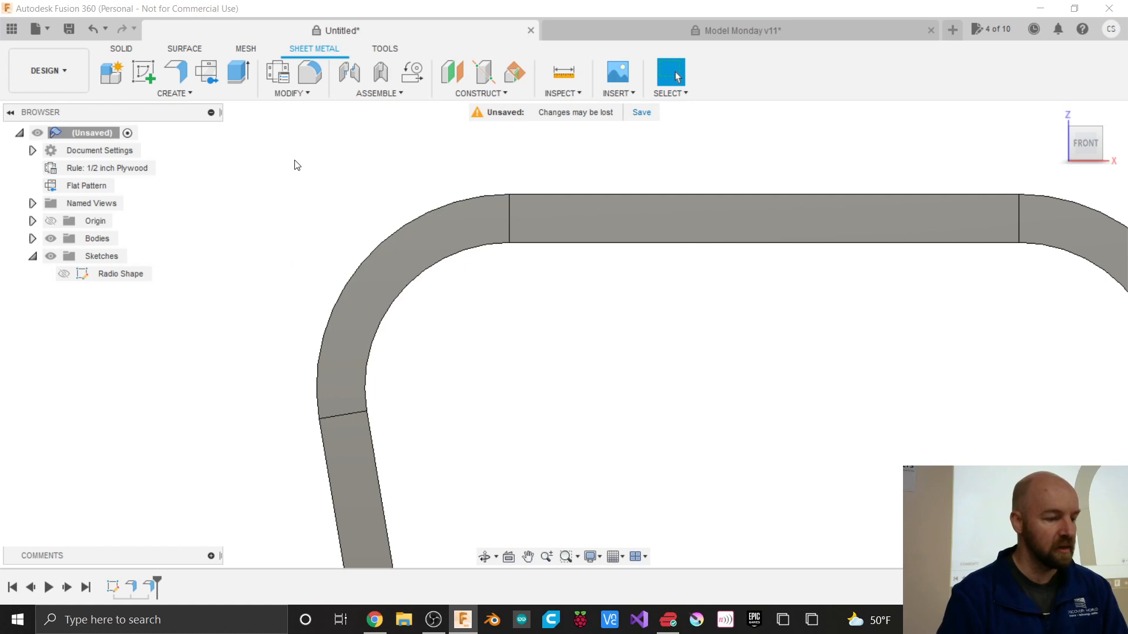
click(185, 93)
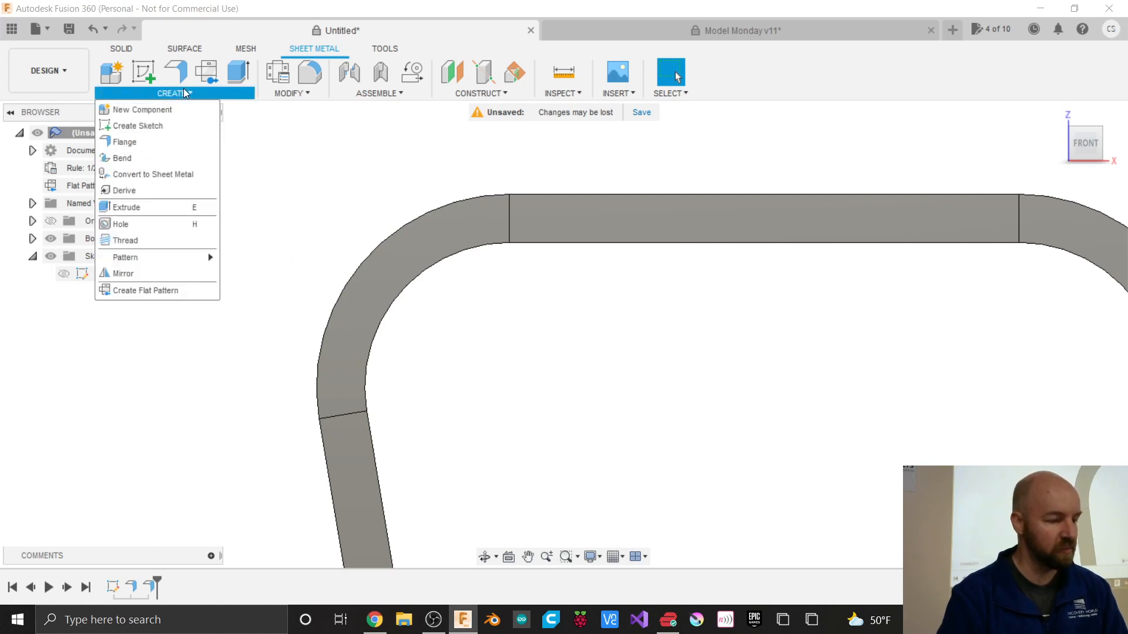
click(138, 125)
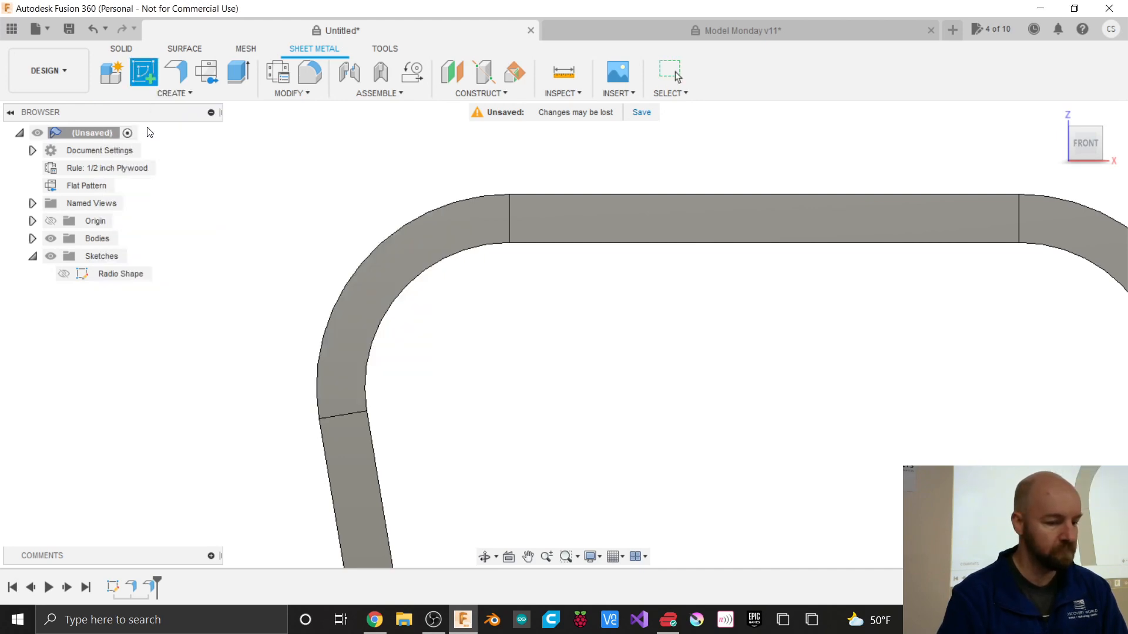
click(356, 354)
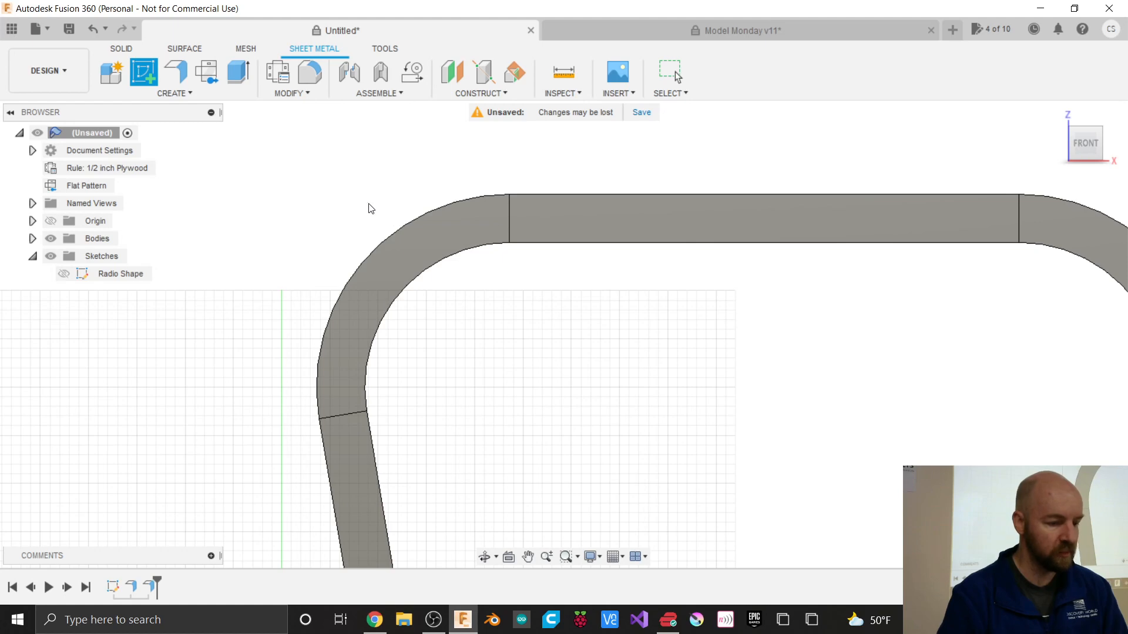
Step: Create a new sketch on the front face of the trapezoidal shell's upper-left bend
scroll(365, 205, down, 1)
scroll(364, 205, down, 3)
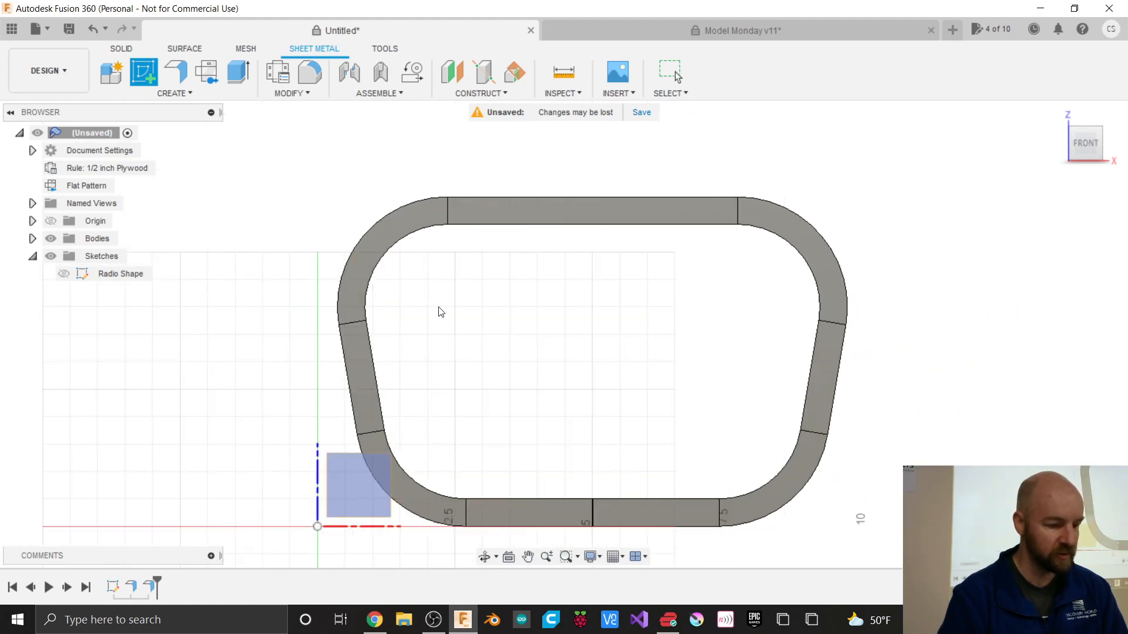
scroll(371, 210, up, 3)
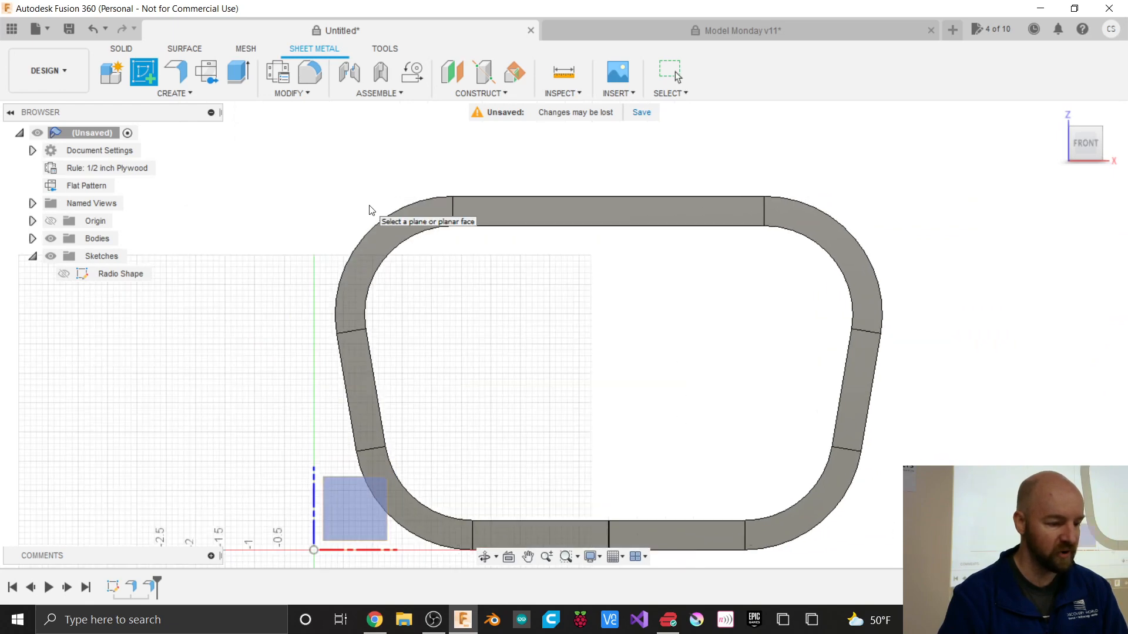
scroll(371, 211, up, 3)
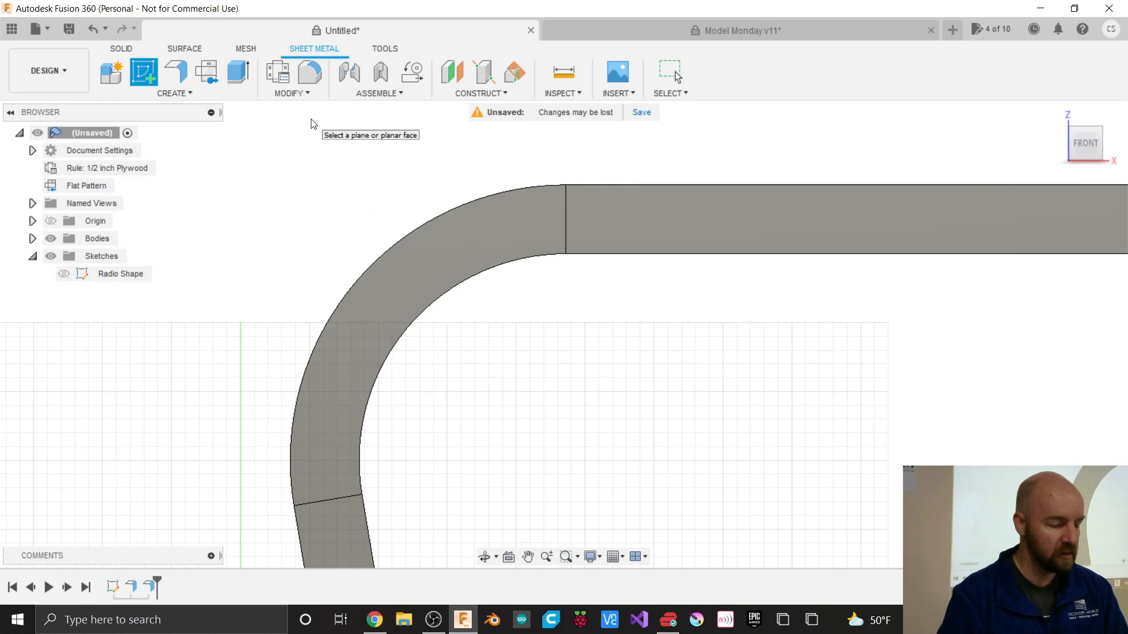
click(199, 93)
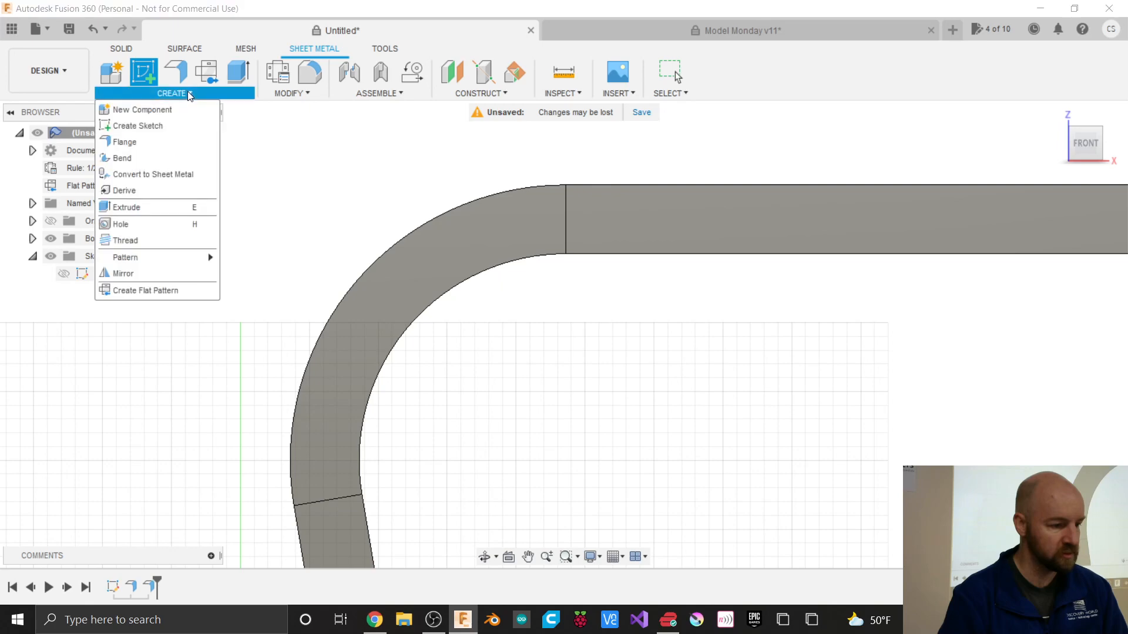
click(148, 125)
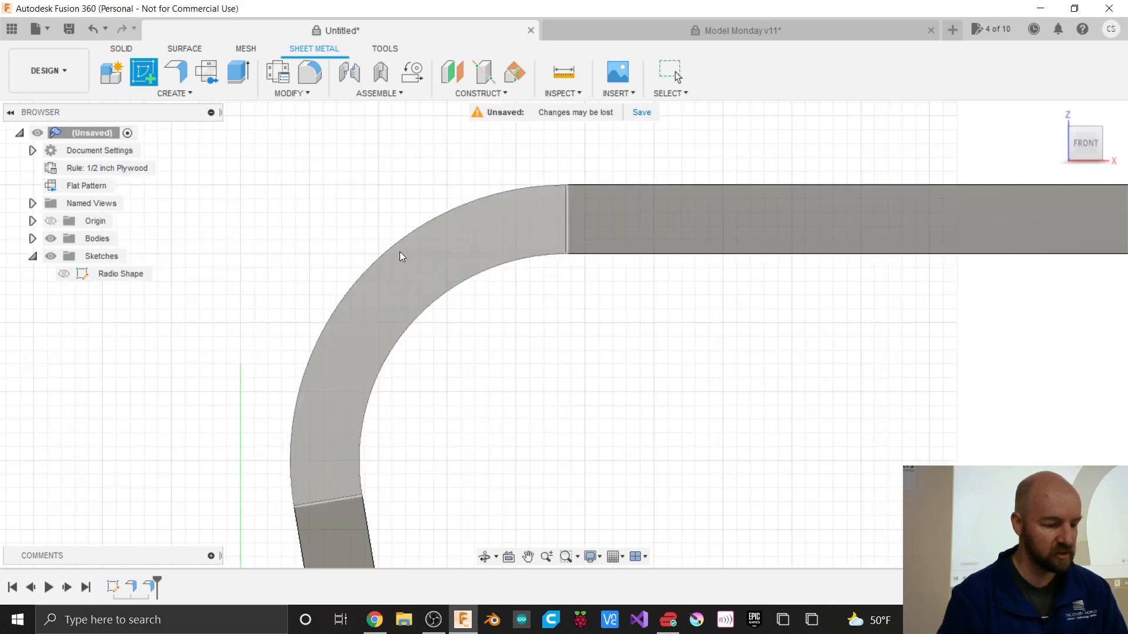
scroll(399, 251, down, 6)
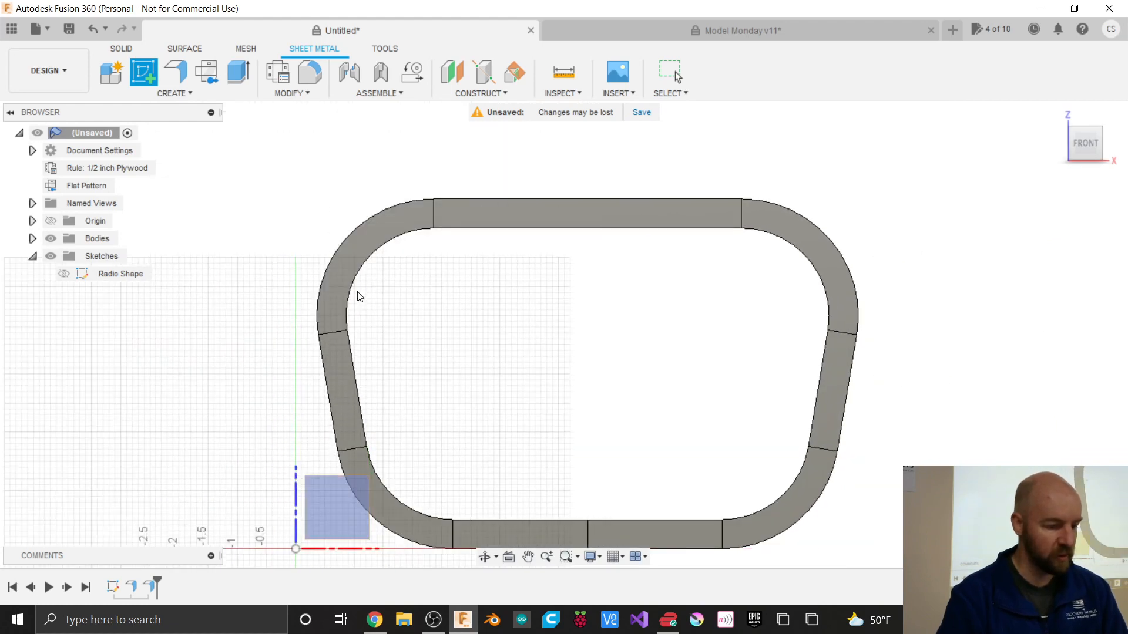
click(358, 239)
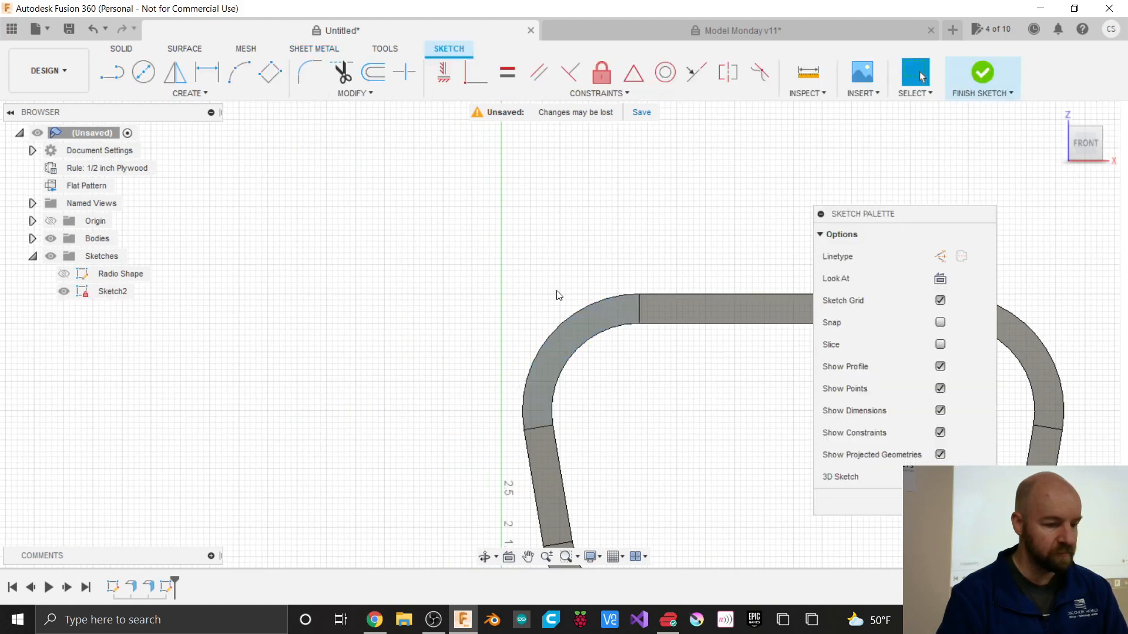
scroll(599, 365, up, 3)
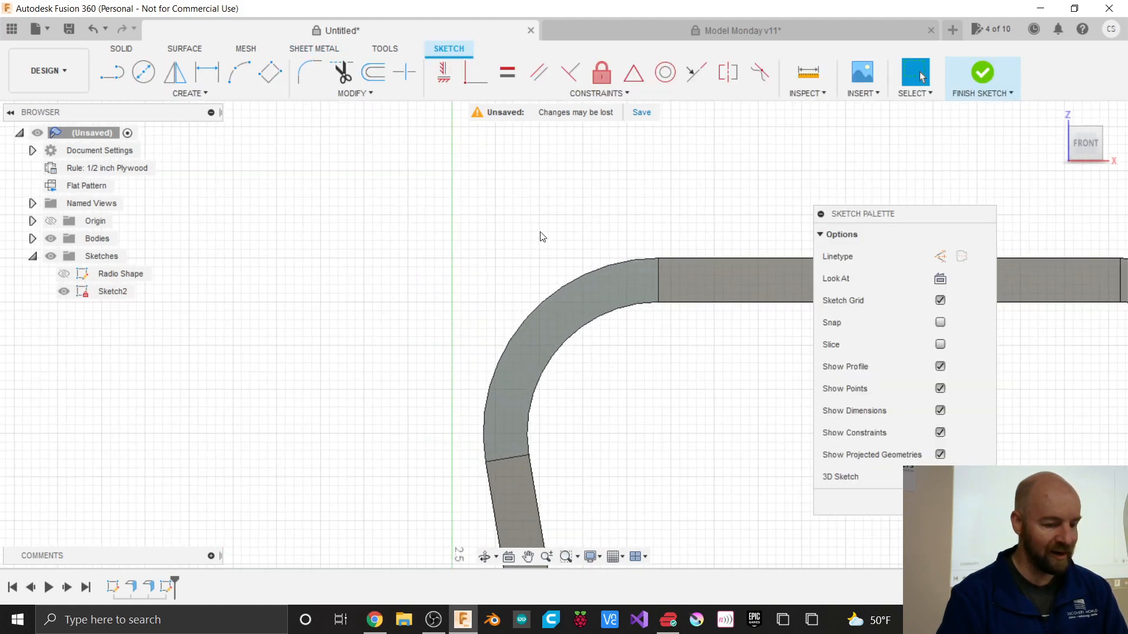
scroll(521, 176, down, 1)
scroll(576, 350, up, 1)
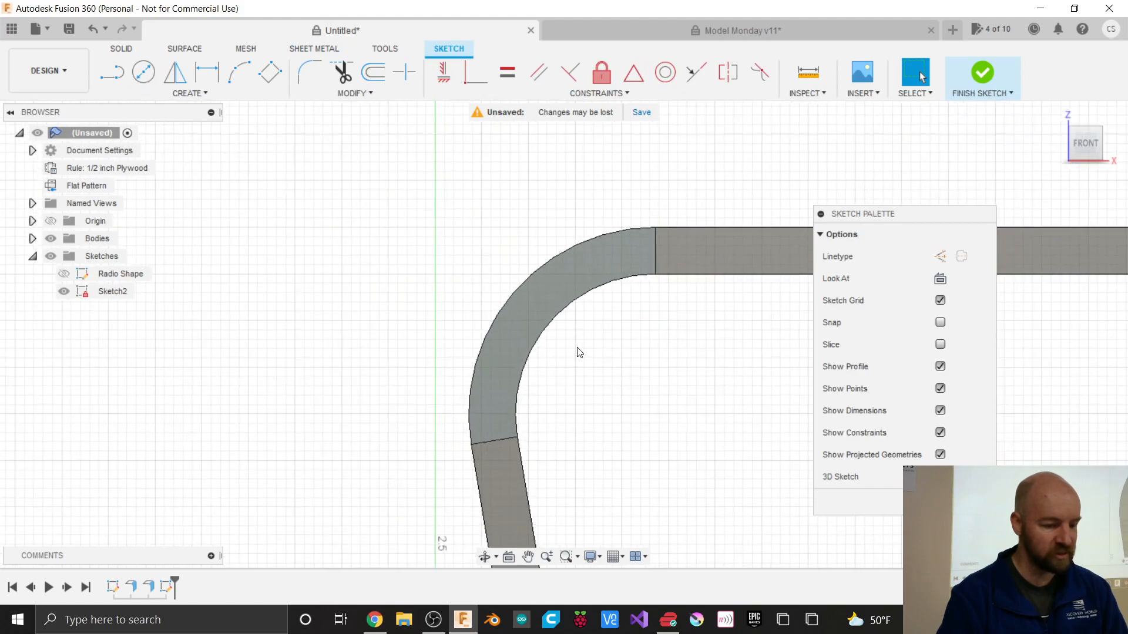
scroll(578, 351, up, 3)
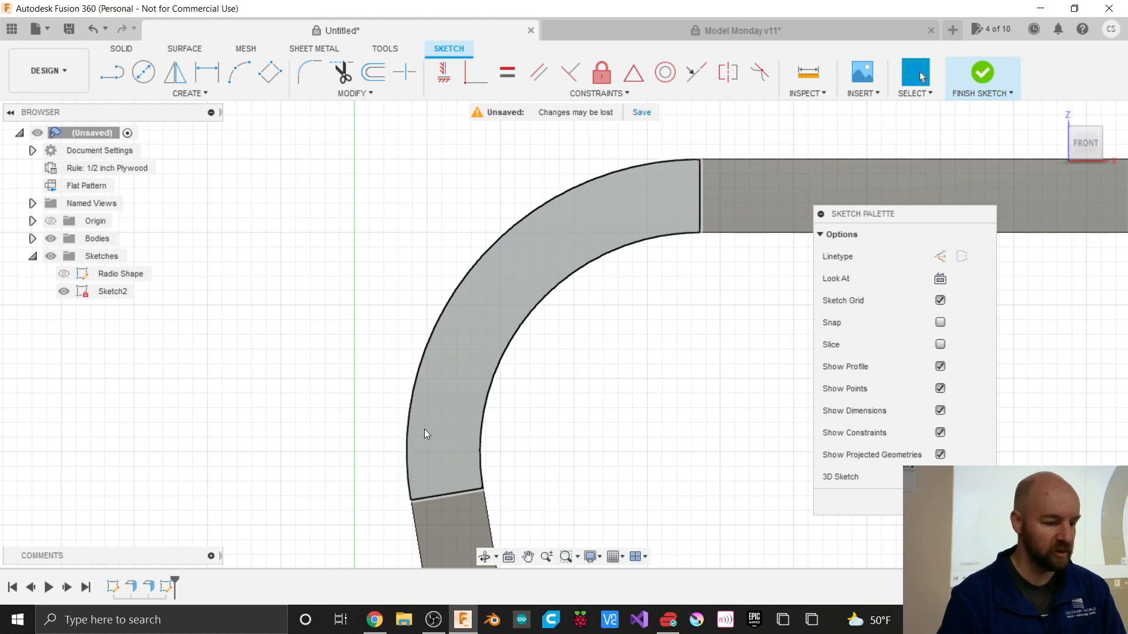
scroll(419, 130, down, 1)
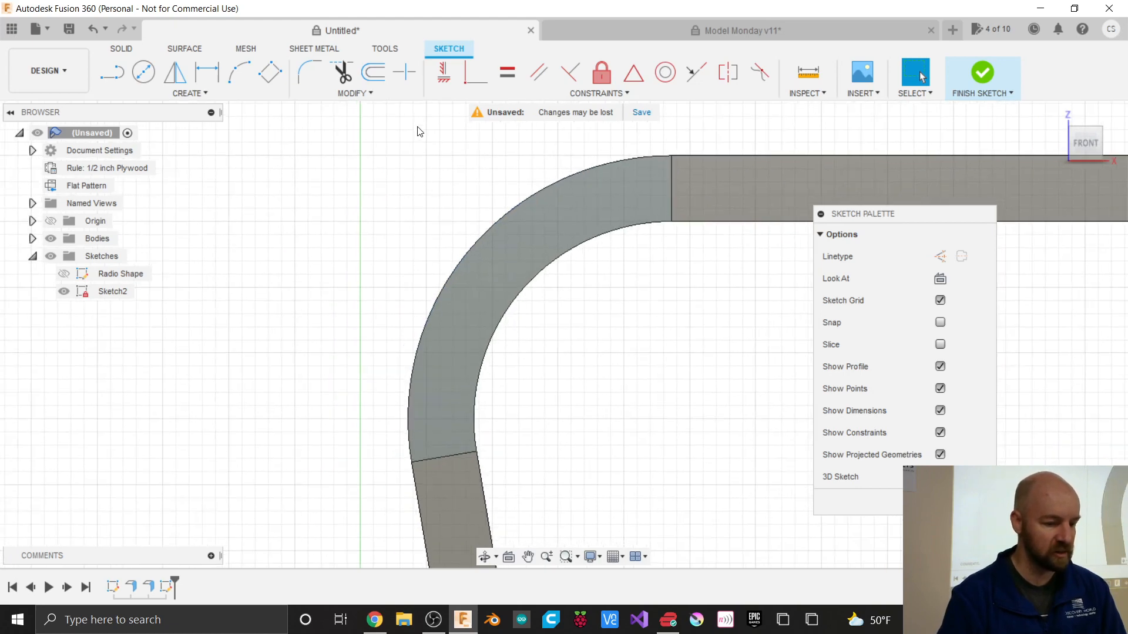
click(495, 226)
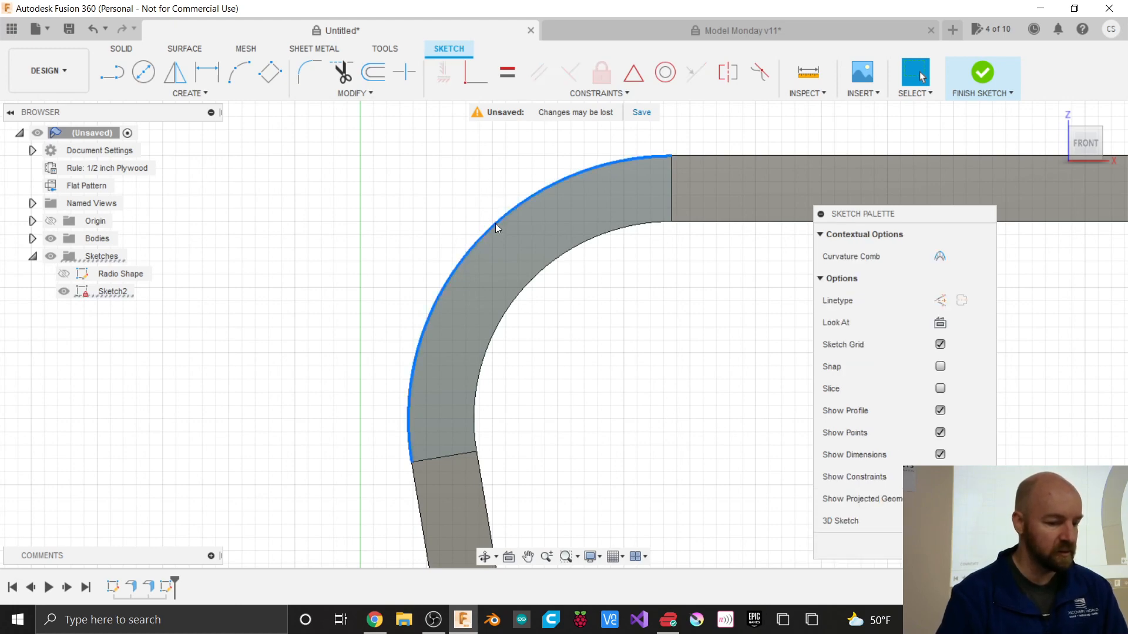
click(203, 93)
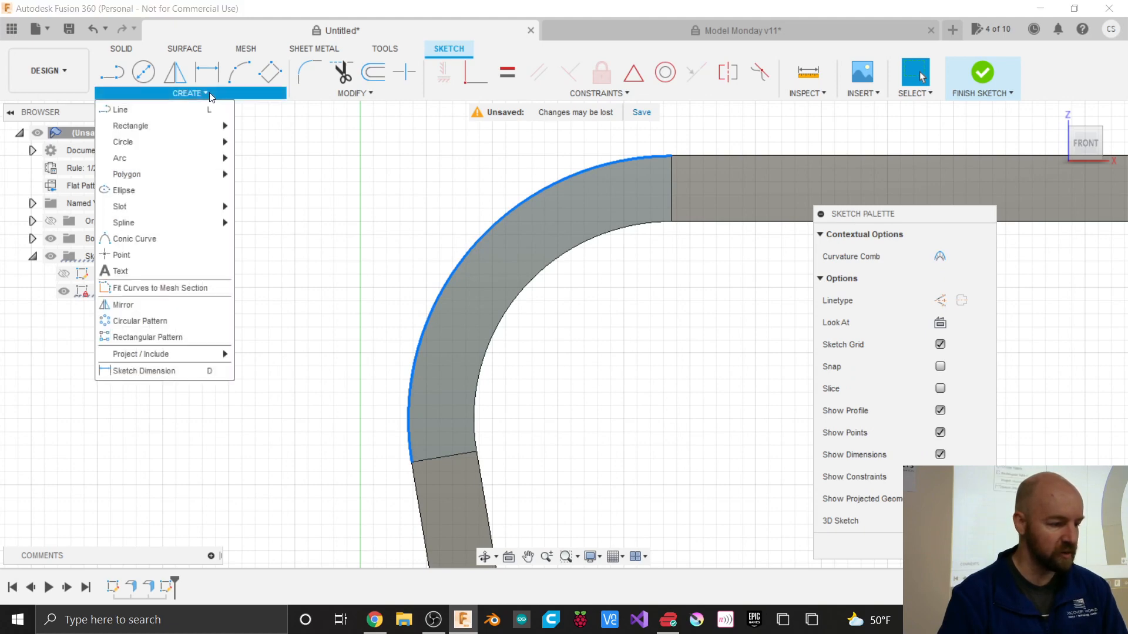
click(346, 94)
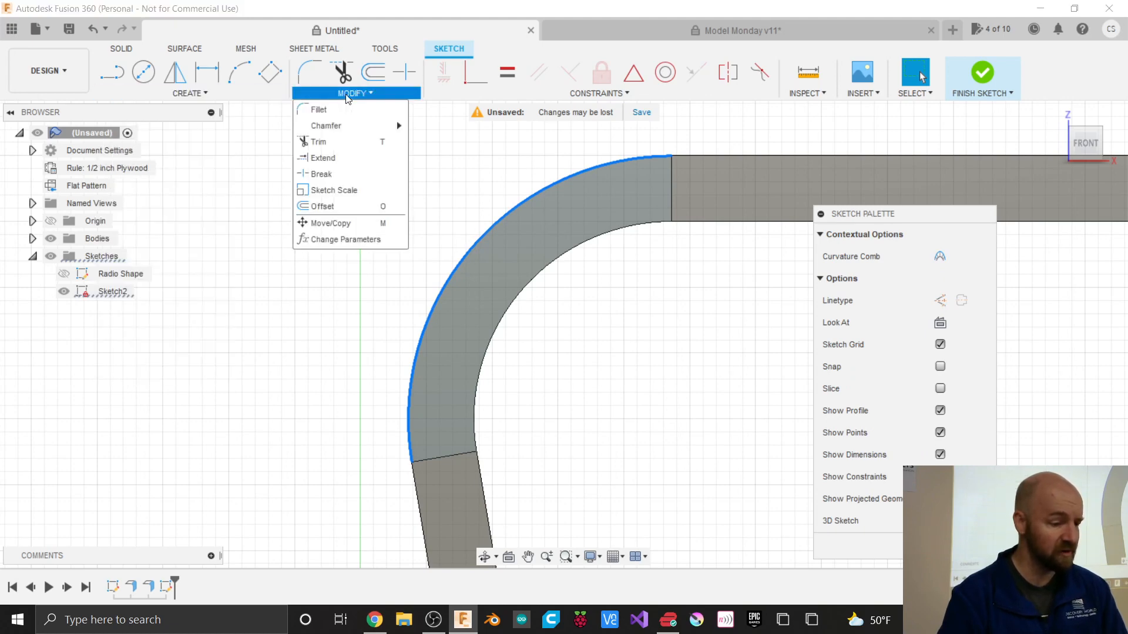
click(227, 96)
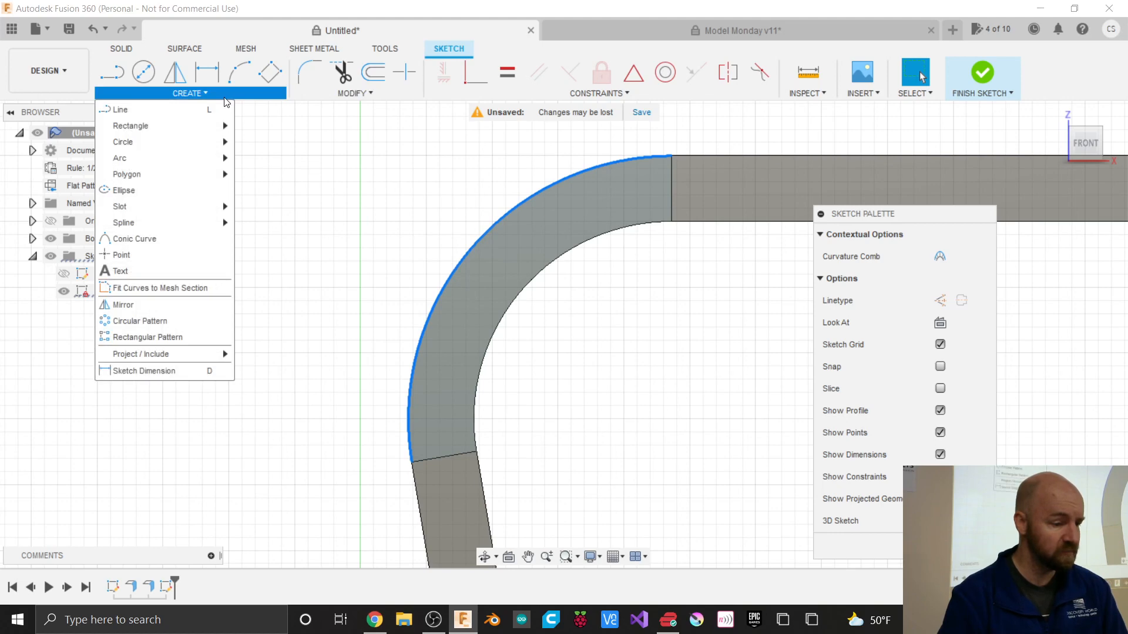
mouse_move(174, 356)
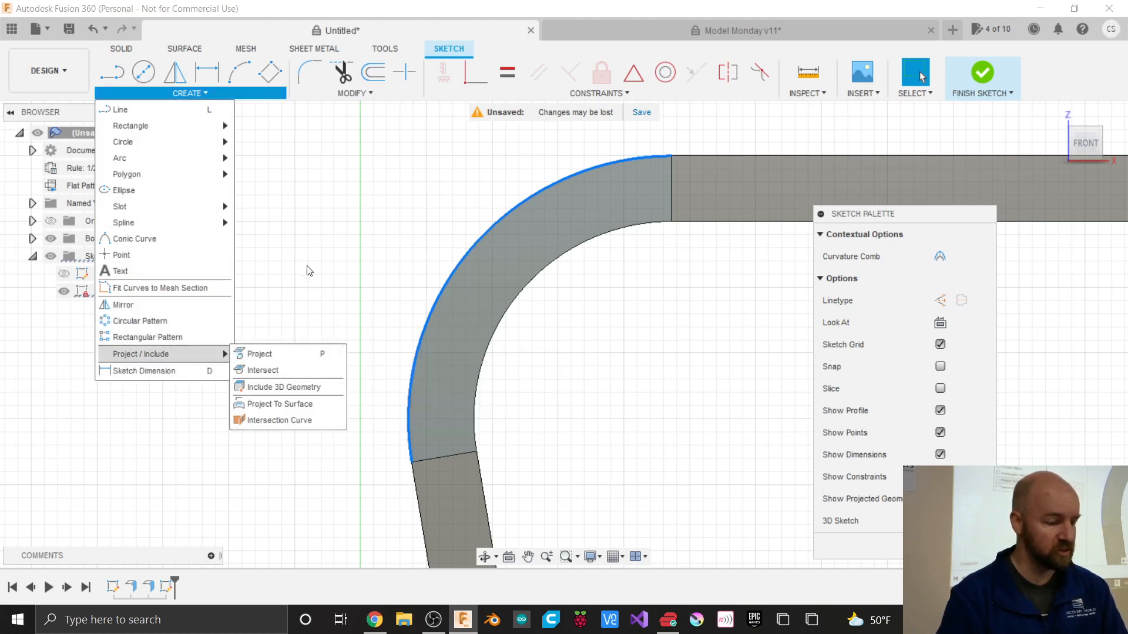
click(353, 242)
click(372, 254)
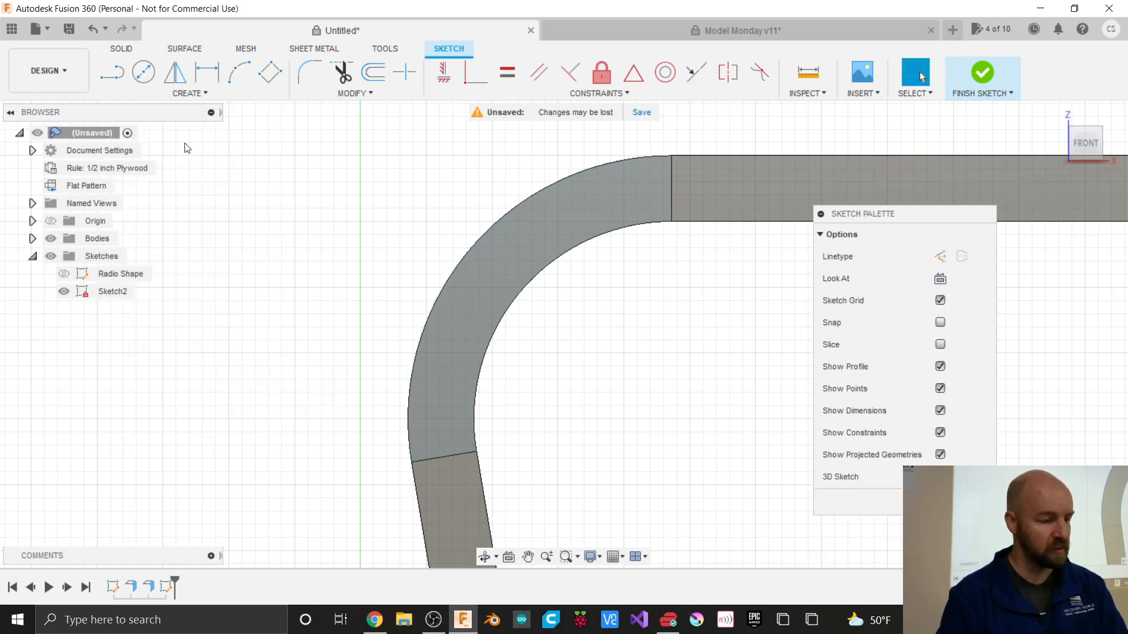
click(206, 84)
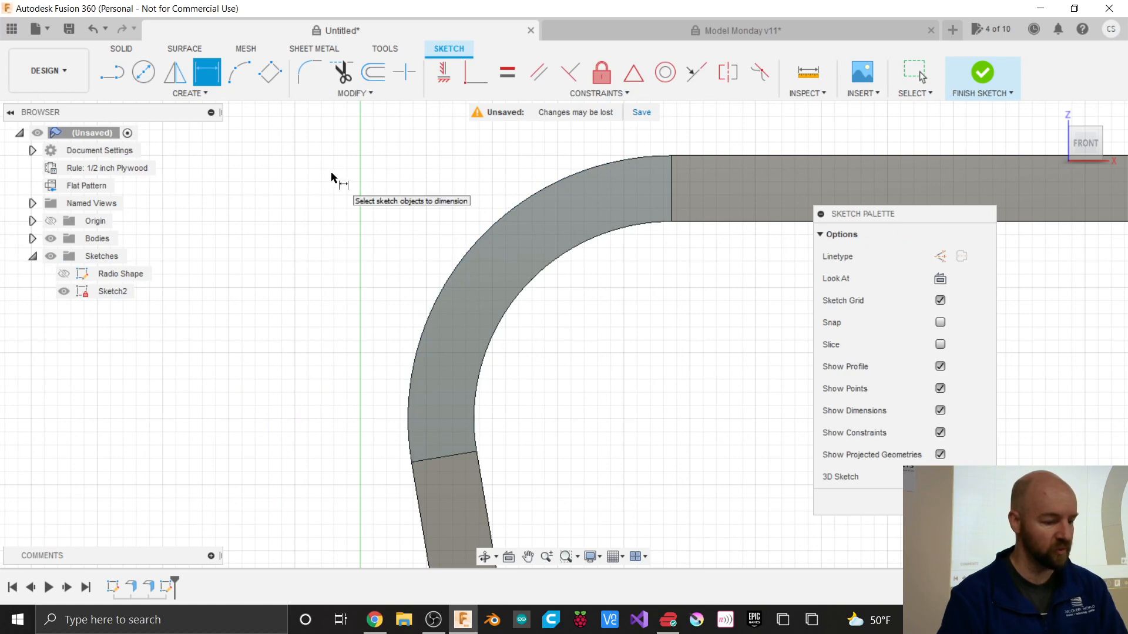
key(Escape)
Step: Project the outer arcs of the shell's upper-left and lower-left bends into the sketch
click(204, 93)
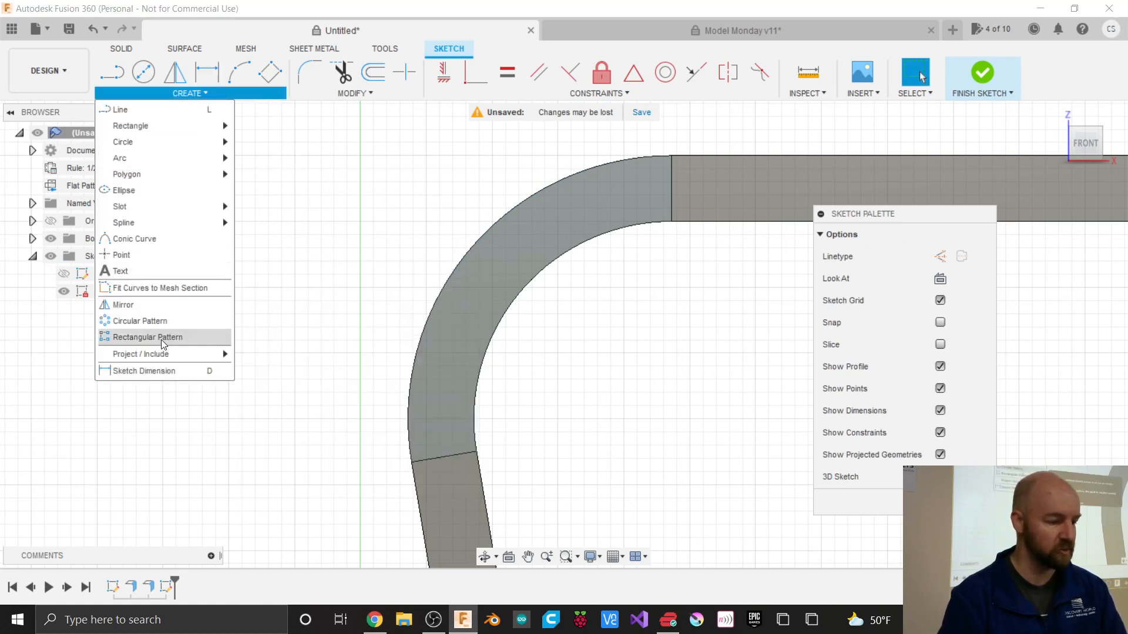
mouse_move(186, 358)
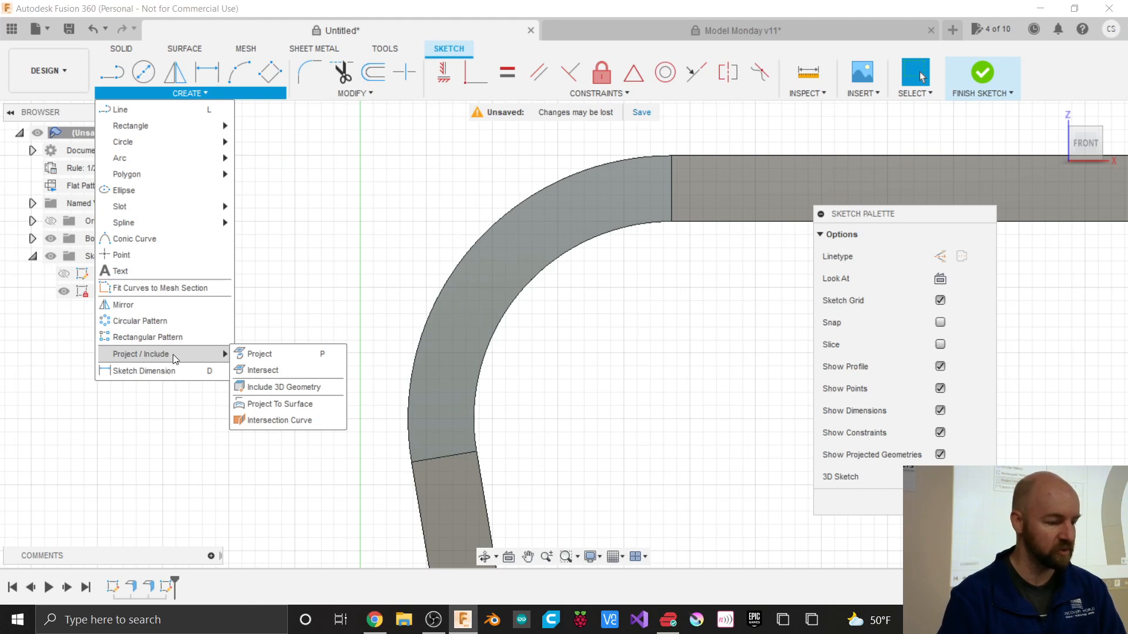
click(268, 354)
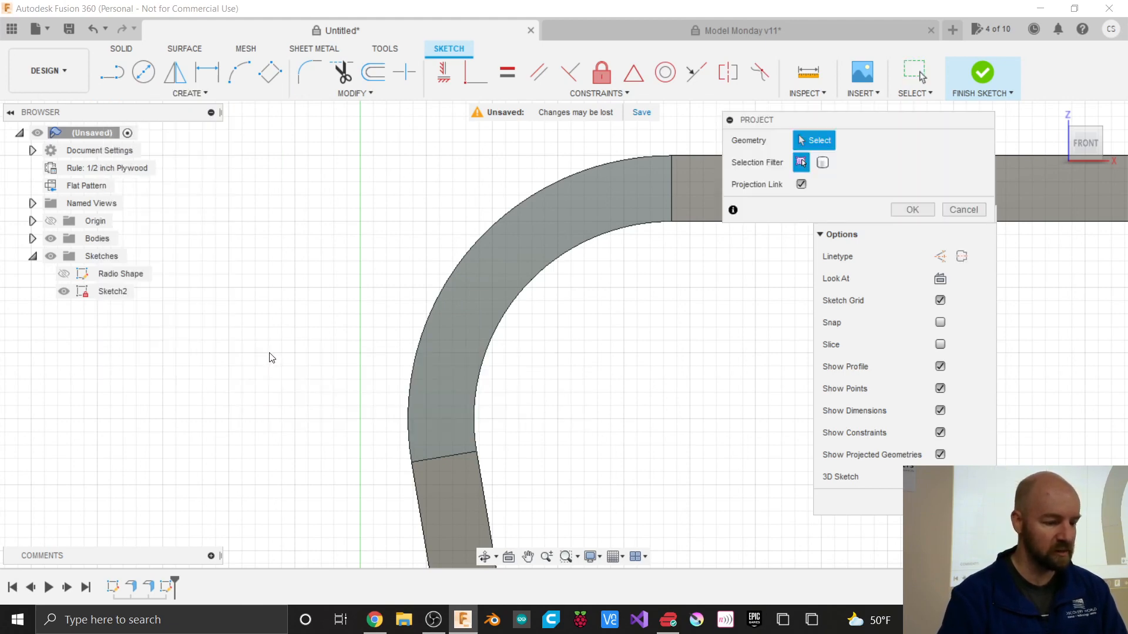
click(454, 268)
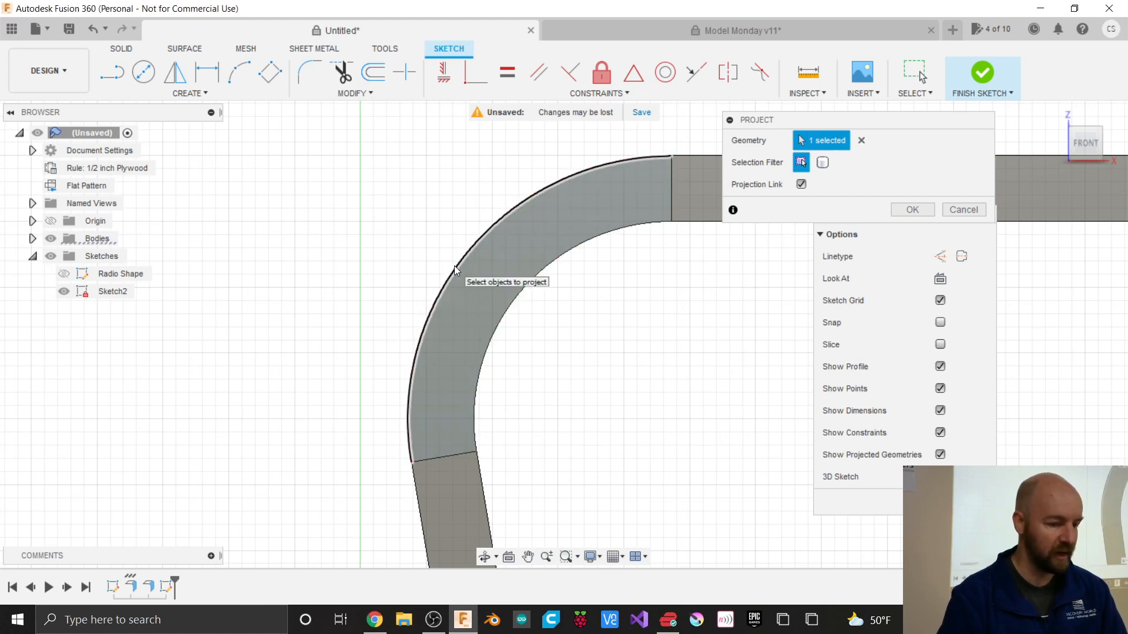
scroll(427, 218, down, 3)
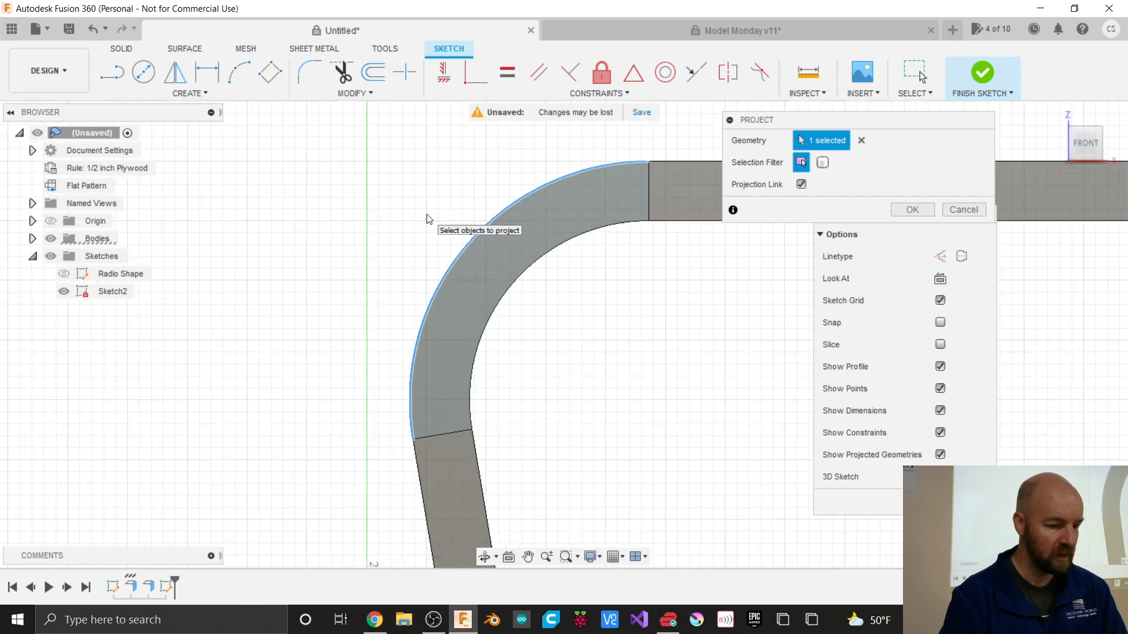
scroll(427, 220, down, 3)
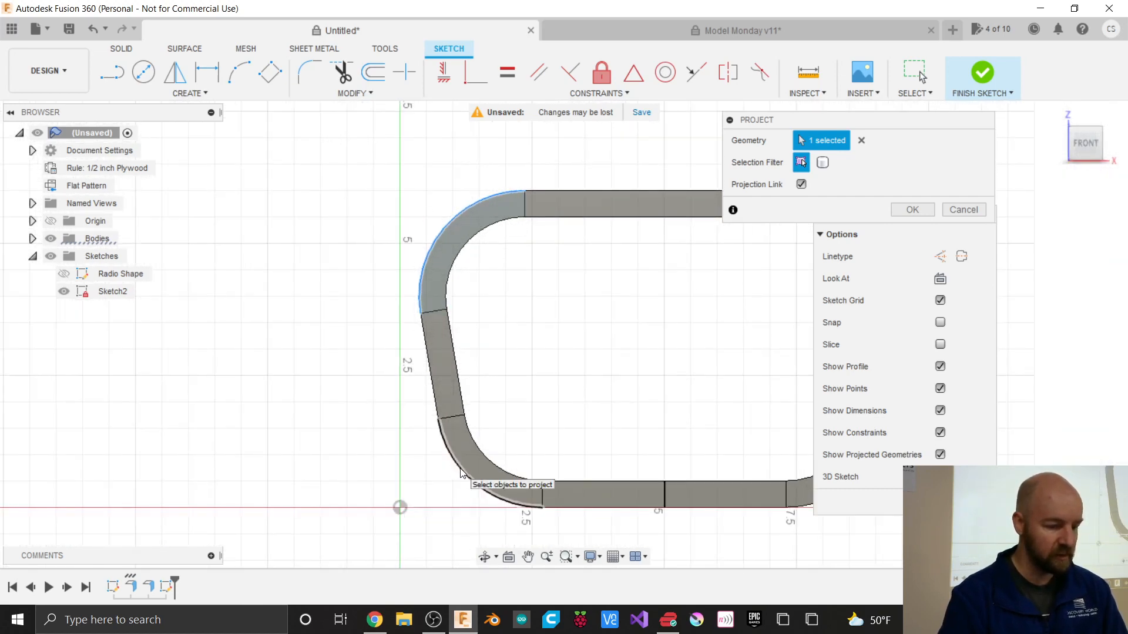
click(458, 469)
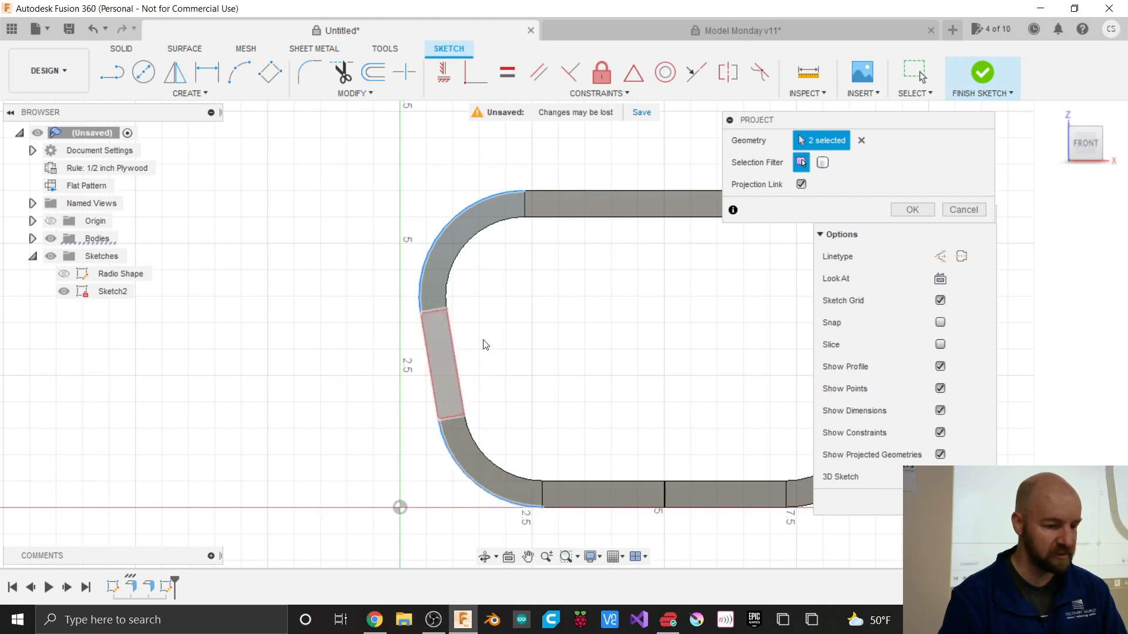
click(913, 211)
Step: Offset the projected outer arc of the upper-left bend inward by 0.128 in
scroll(452, 225, up, 6)
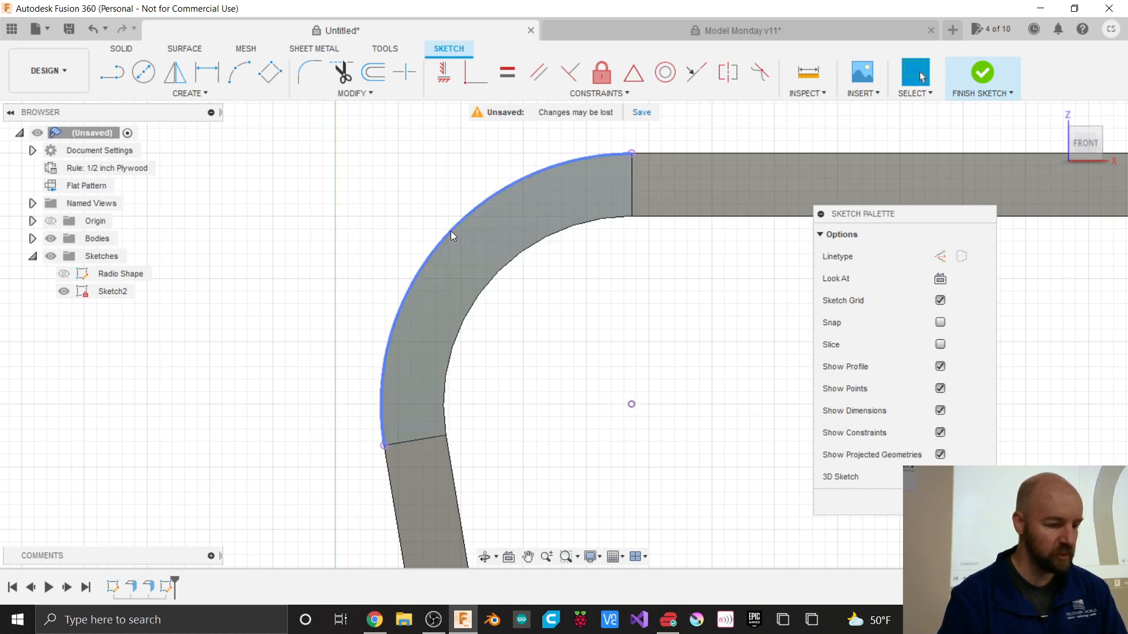
click(360, 94)
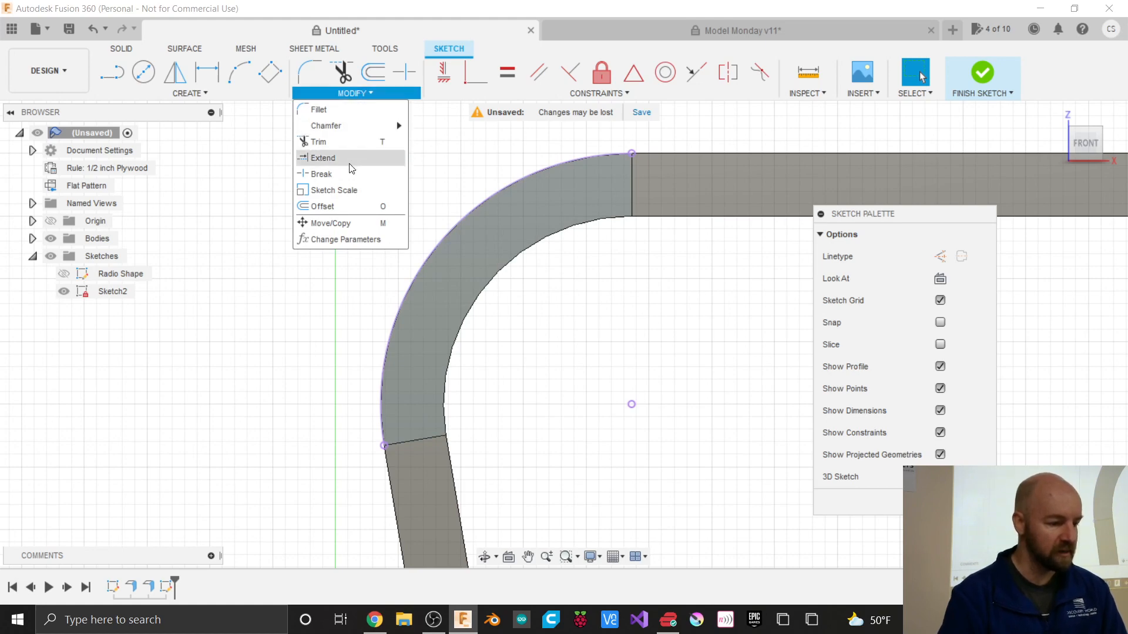
click(327, 208)
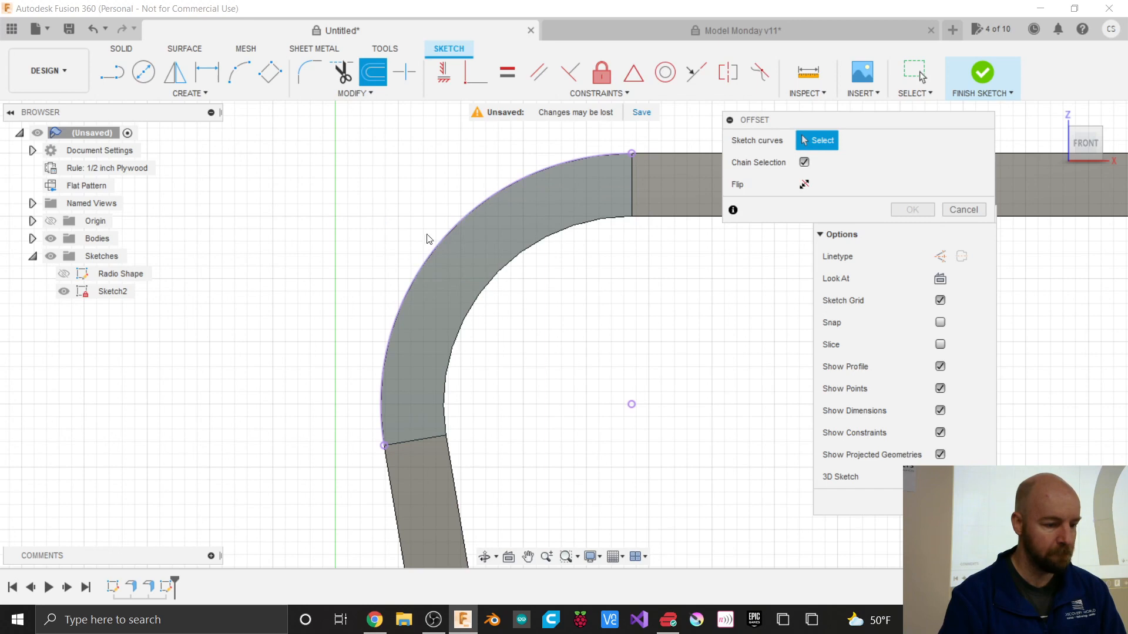
click(444, 236)
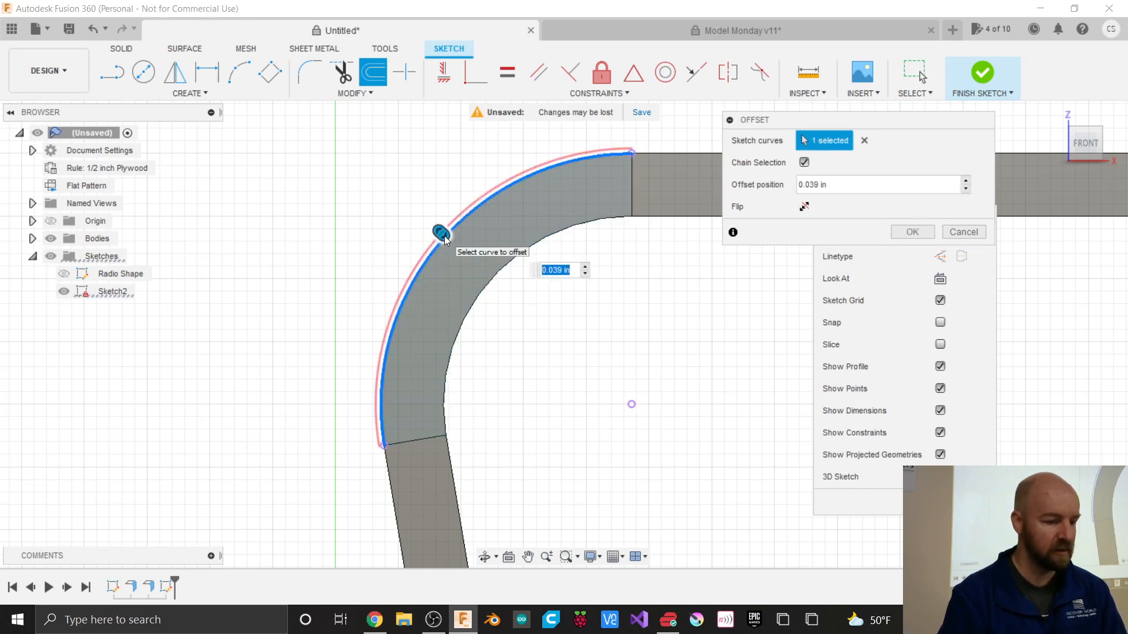
drag(445, 237, 453, 247)
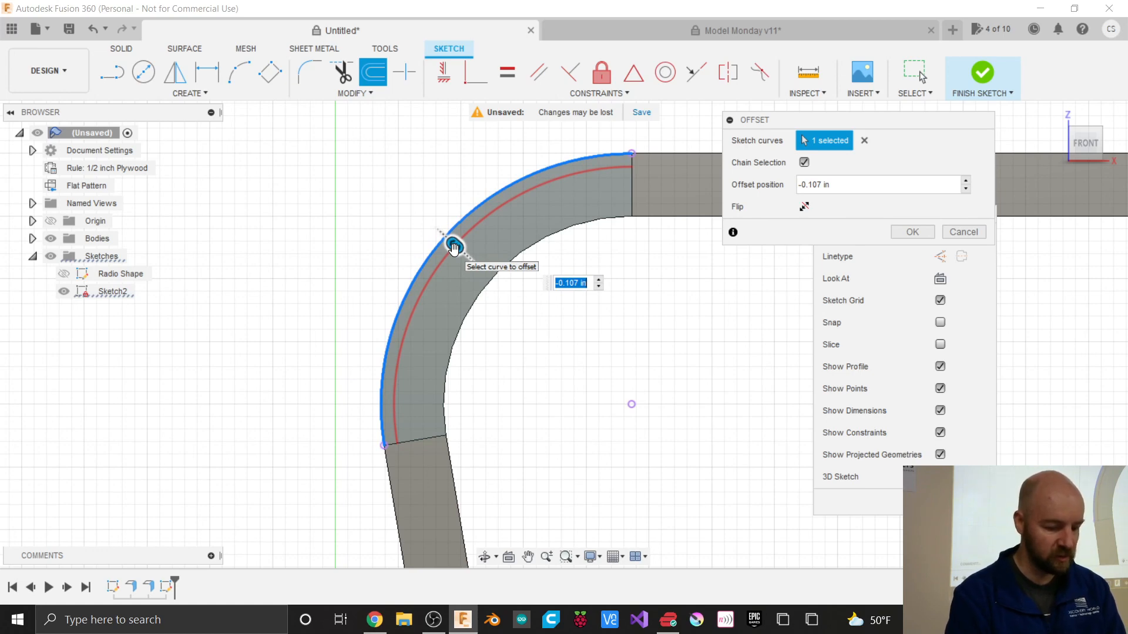
text(-.1)
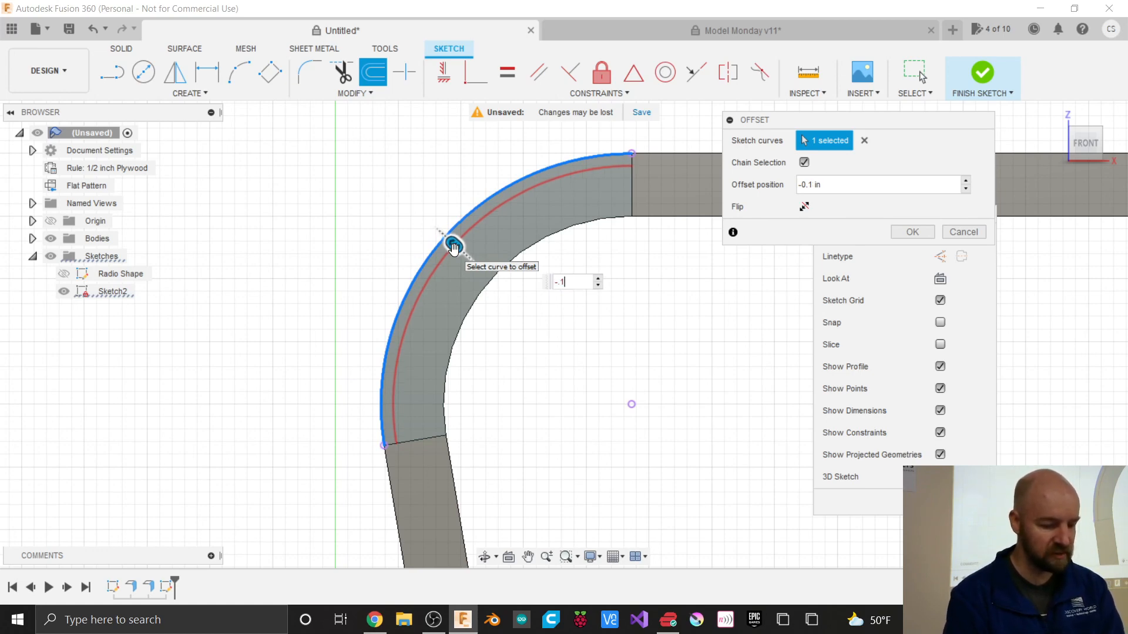
text(28)
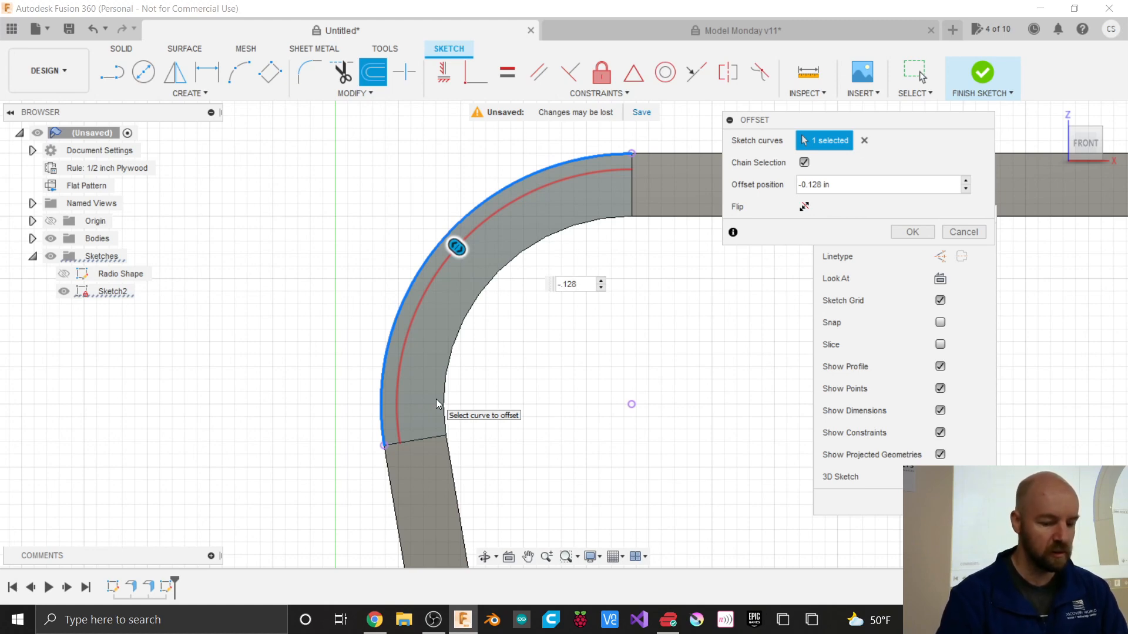
key(Return)
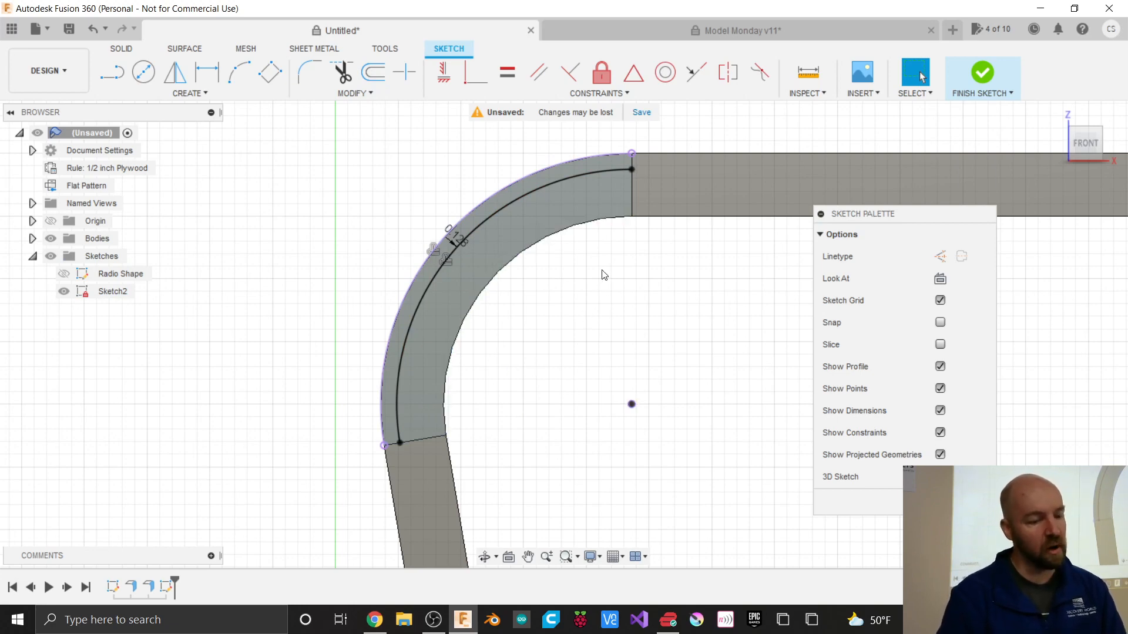
click(458, 256)
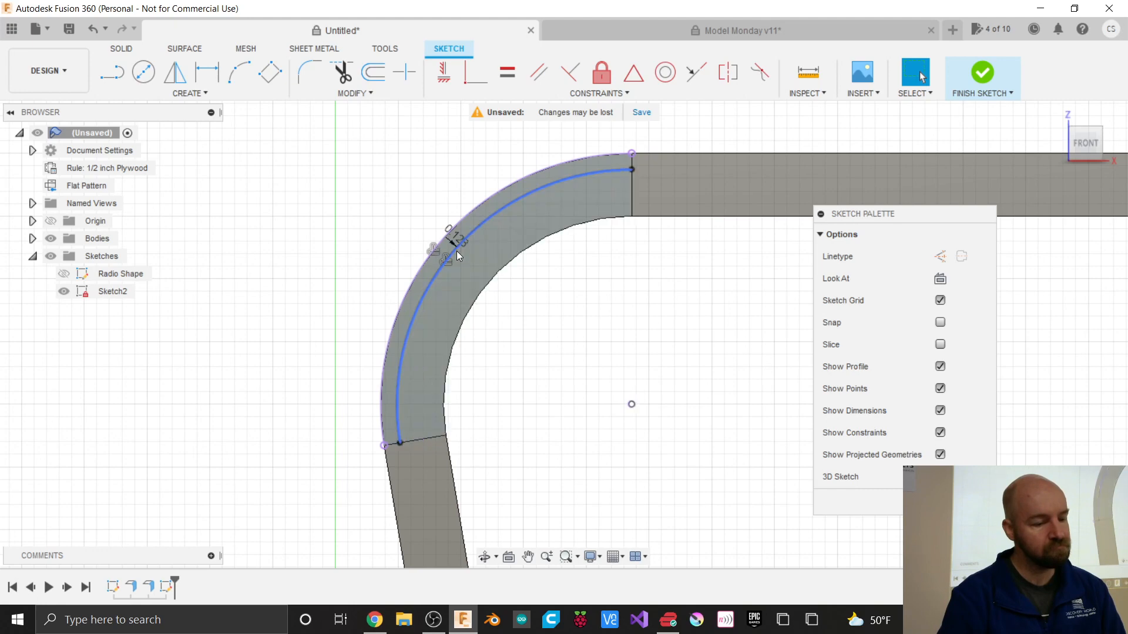
key(Escape)
key(l)
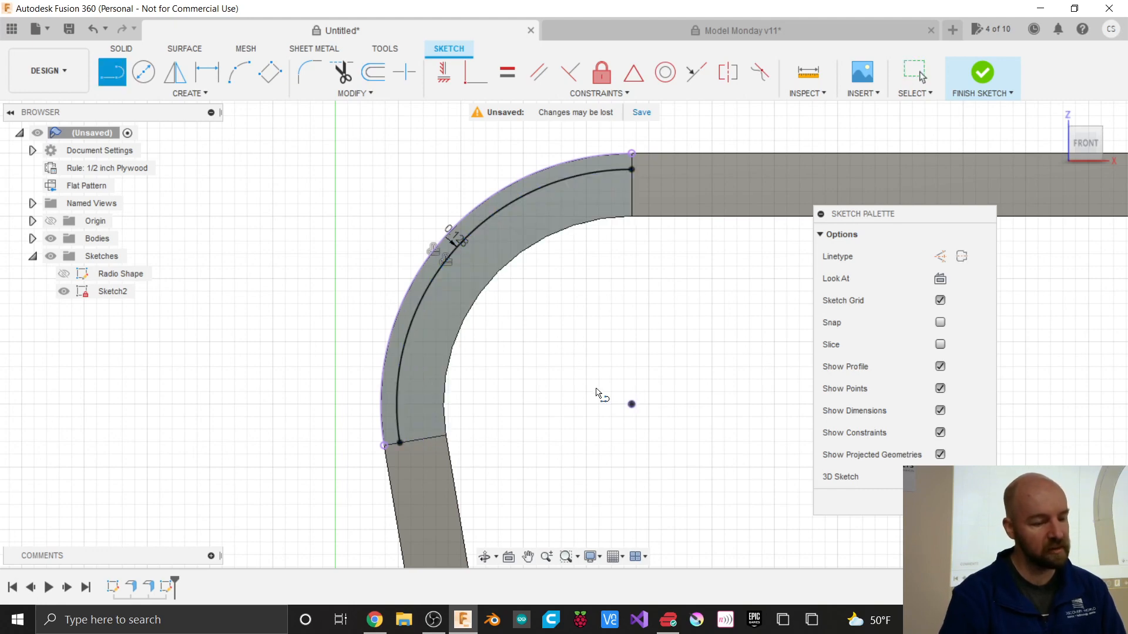
click(631, 404)
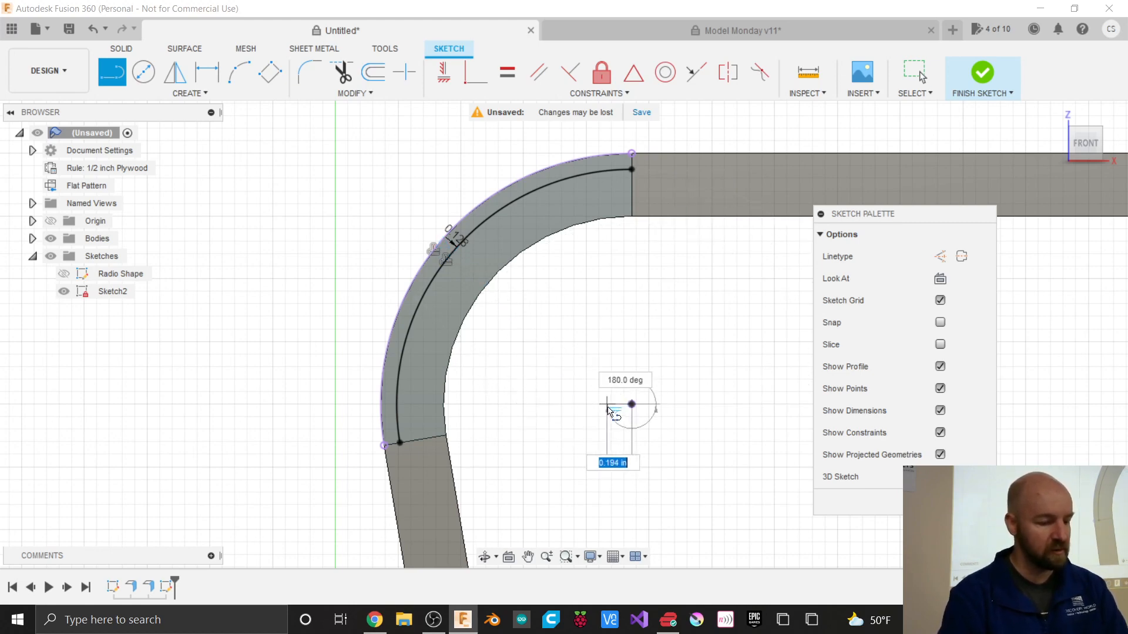
key(Escape)
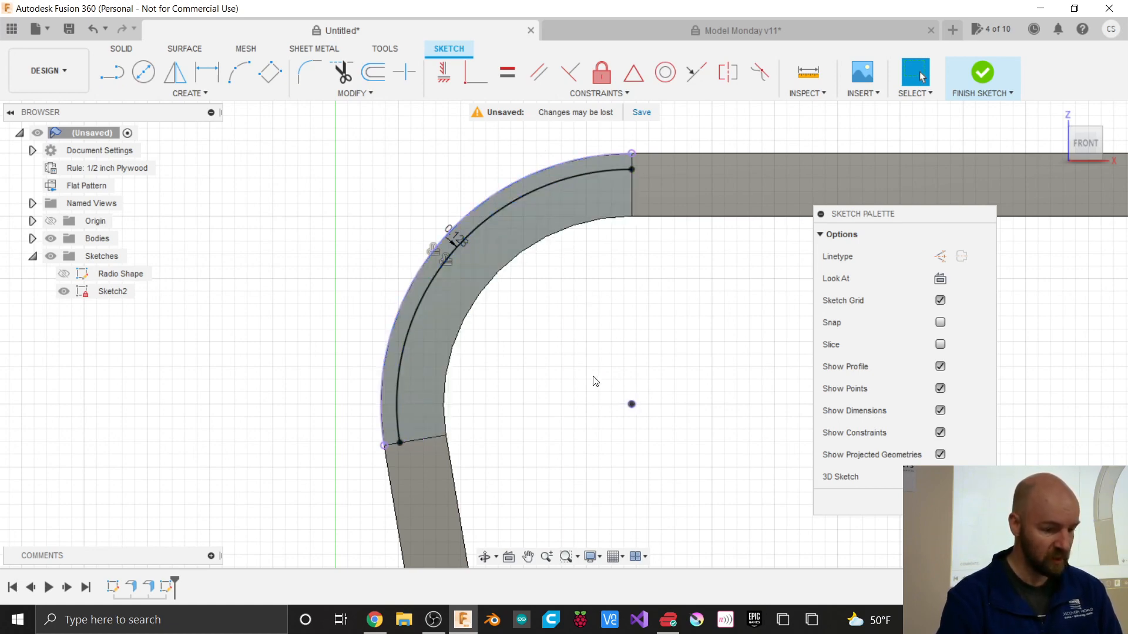
Step: Draw a radial line about 1.87 in long from the upper-left bend's centre point to the offset arc
key(l)
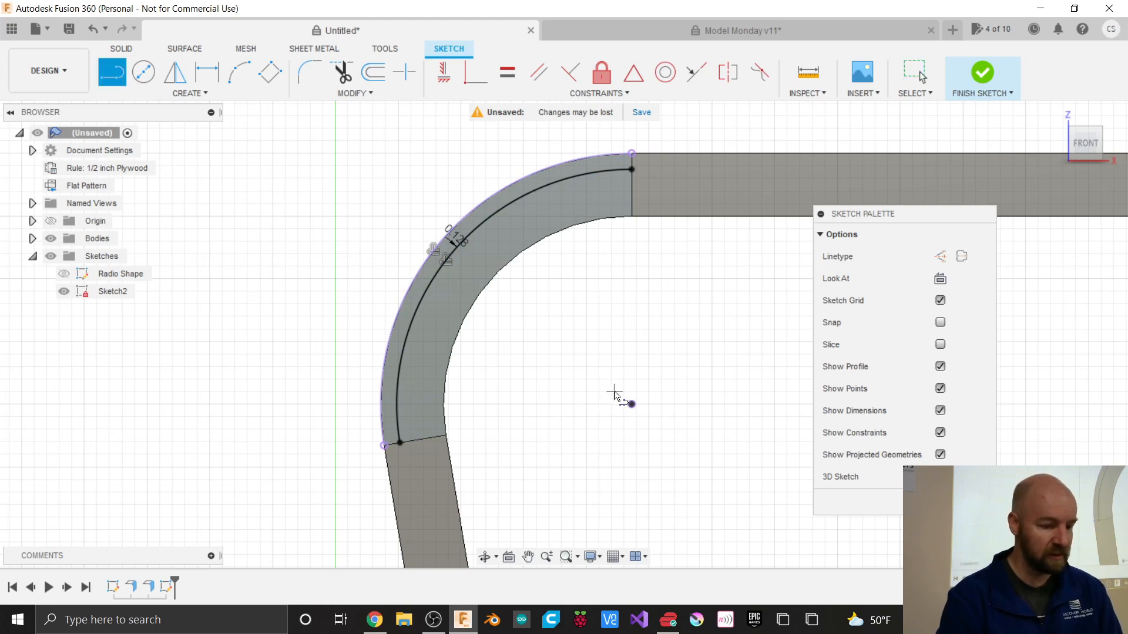
click(630, 409)
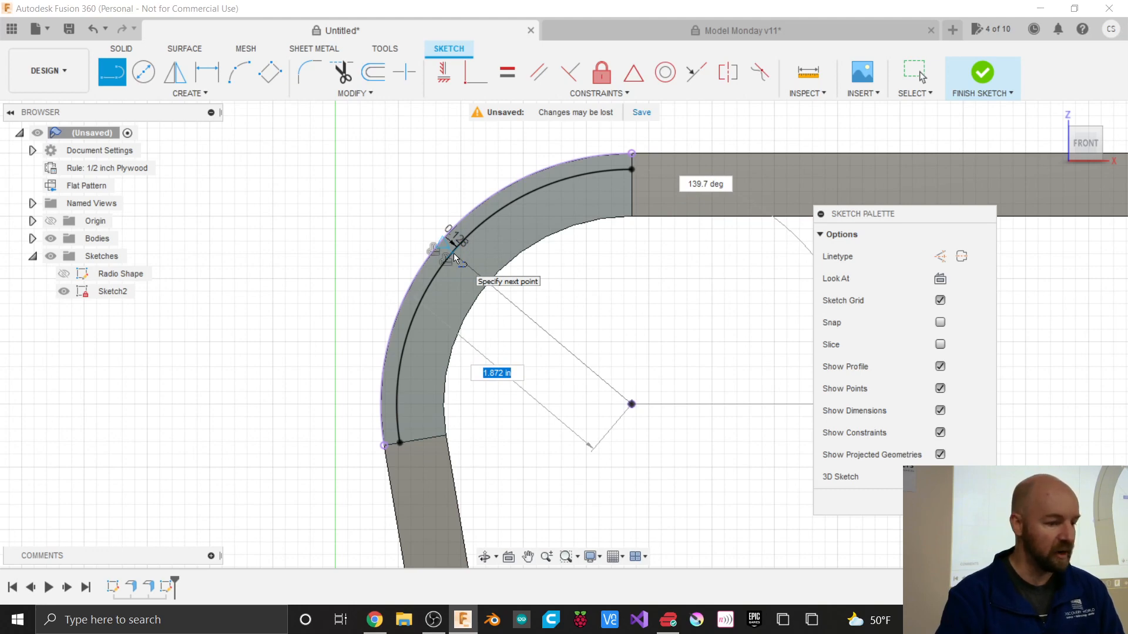
scroll(455, 258, up, 5)
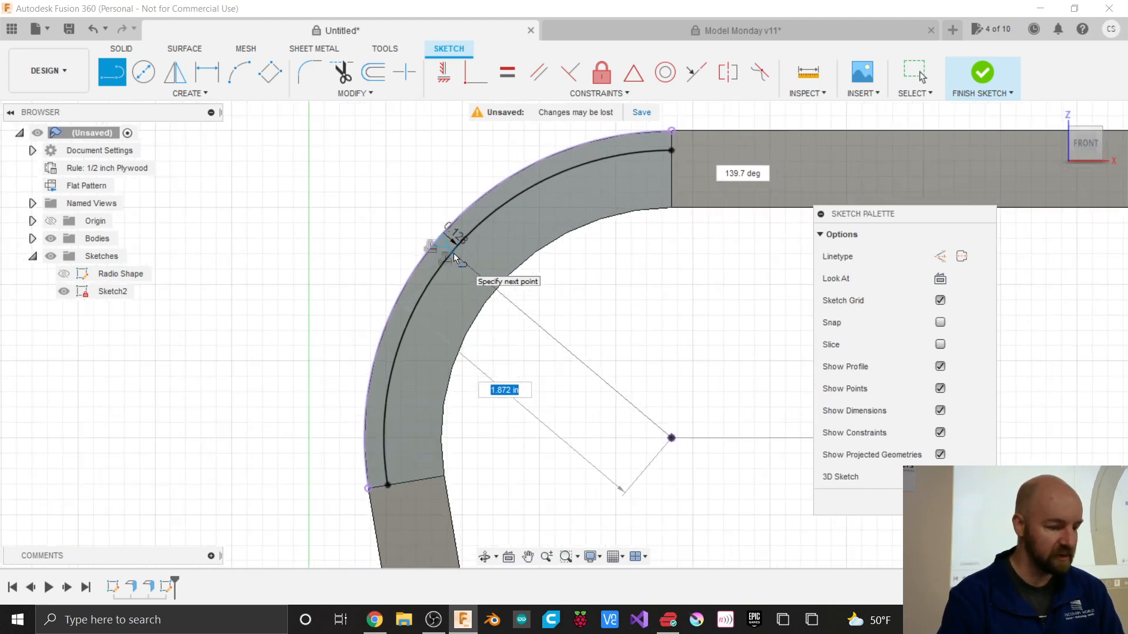
scroll(453, 252, up, 2)
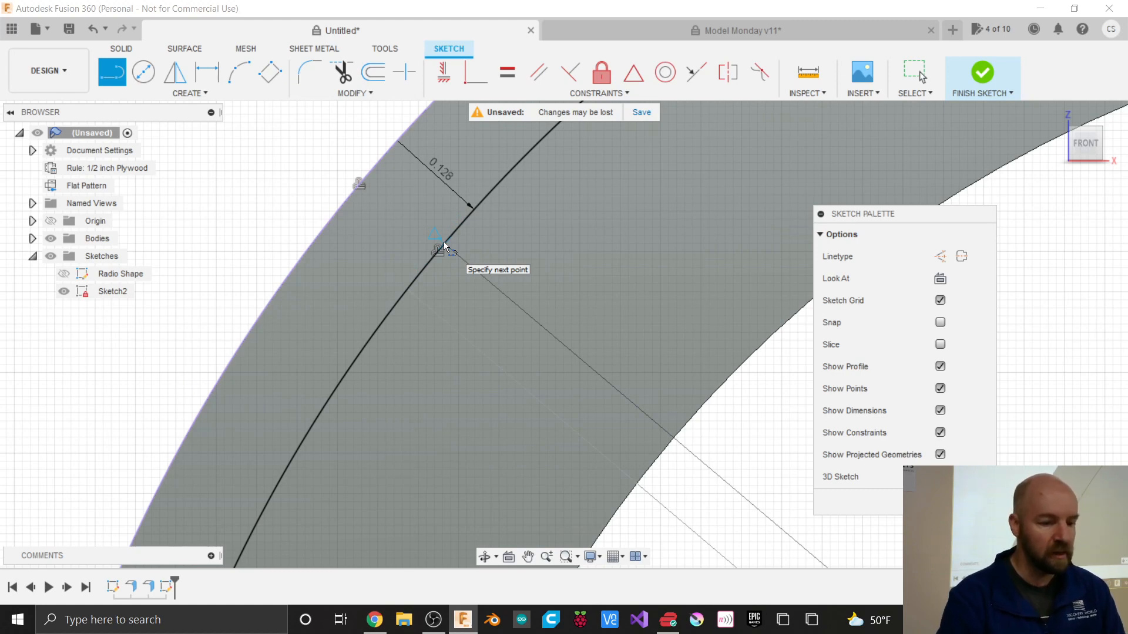
double_click(482, 197)
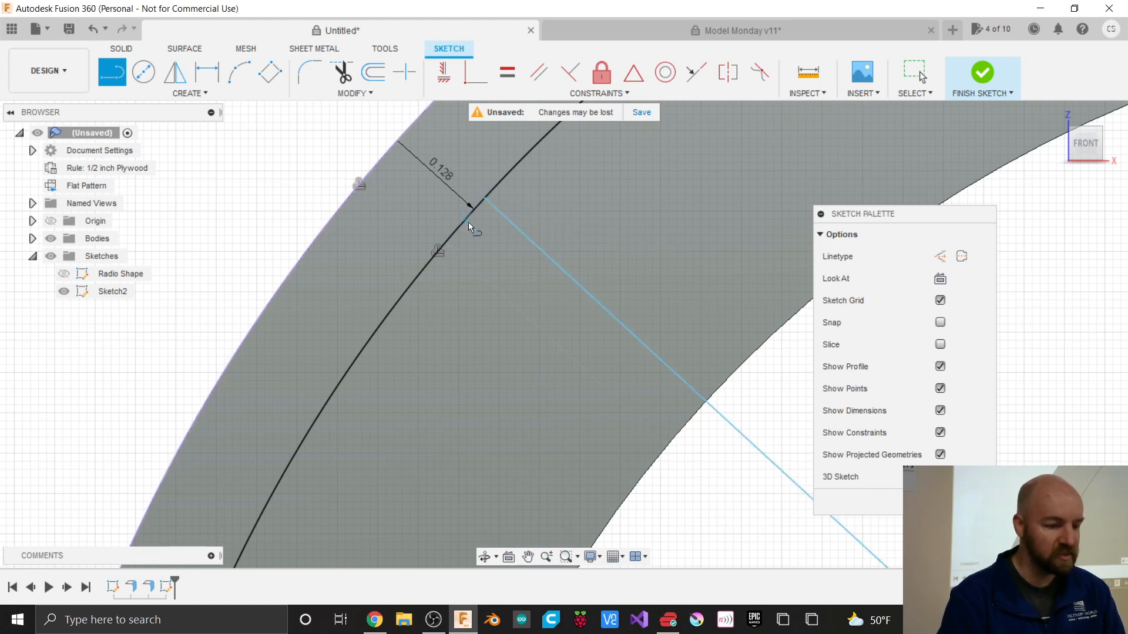
Step: Constrain the radial line's outer endpoint to the midpoint of the offset arc
click(615, 97)
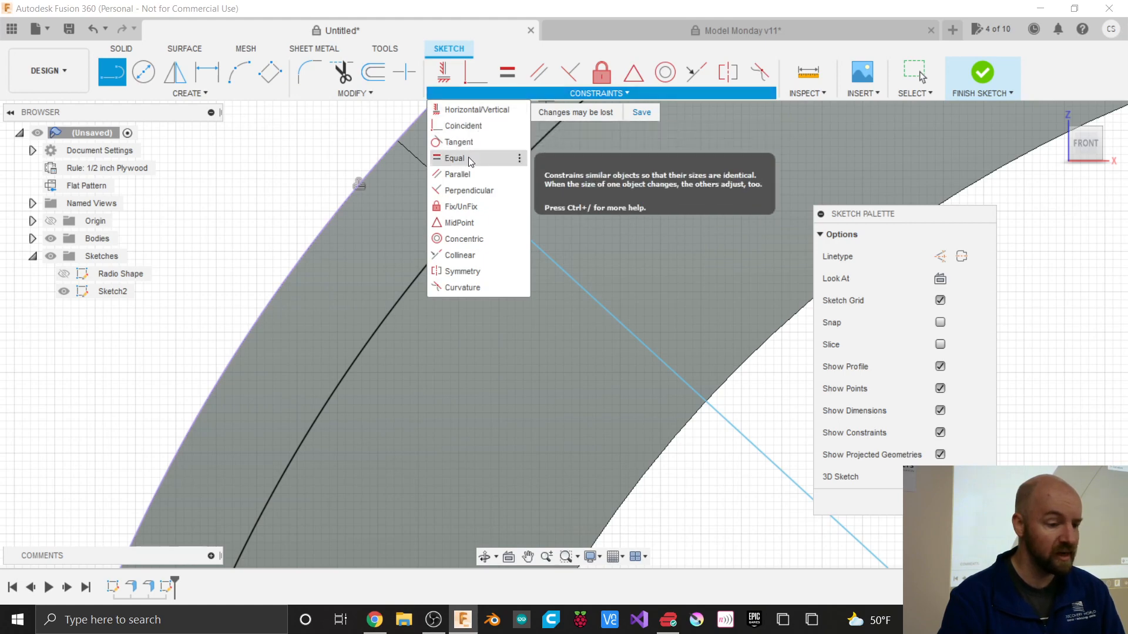
click(469, 226)
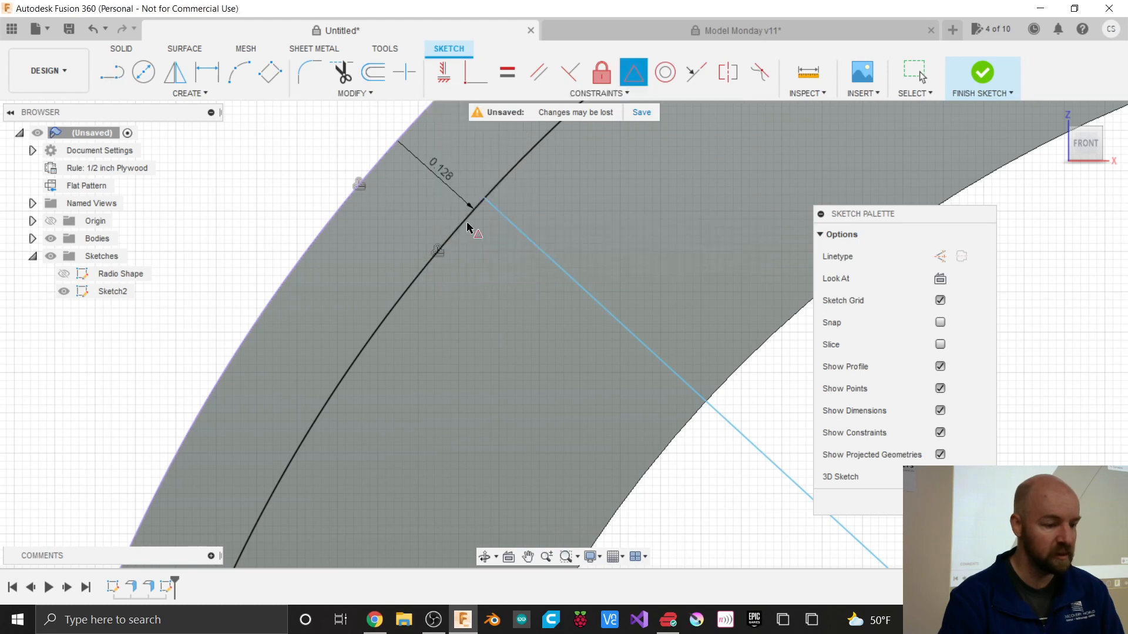
click(498, 219)
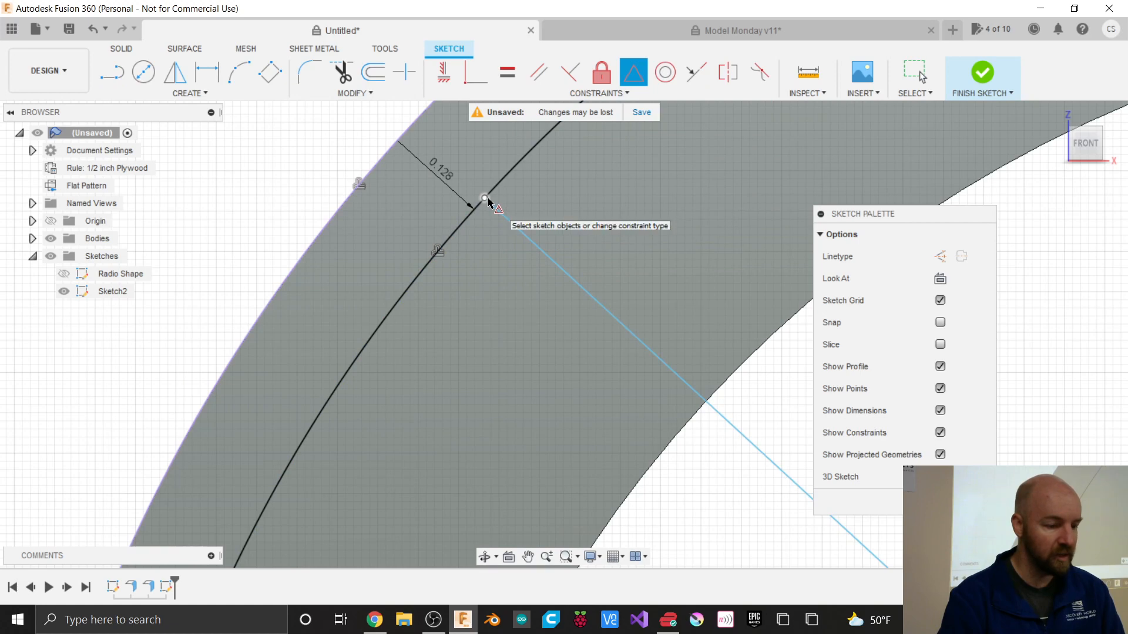
click(455, 235)
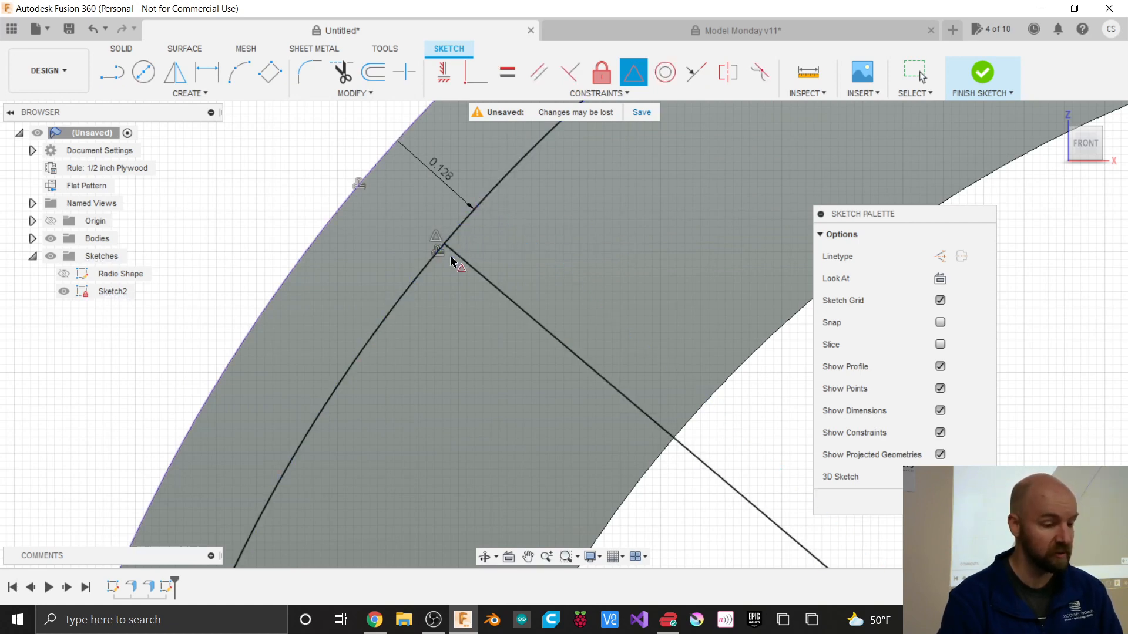
key(Escape)
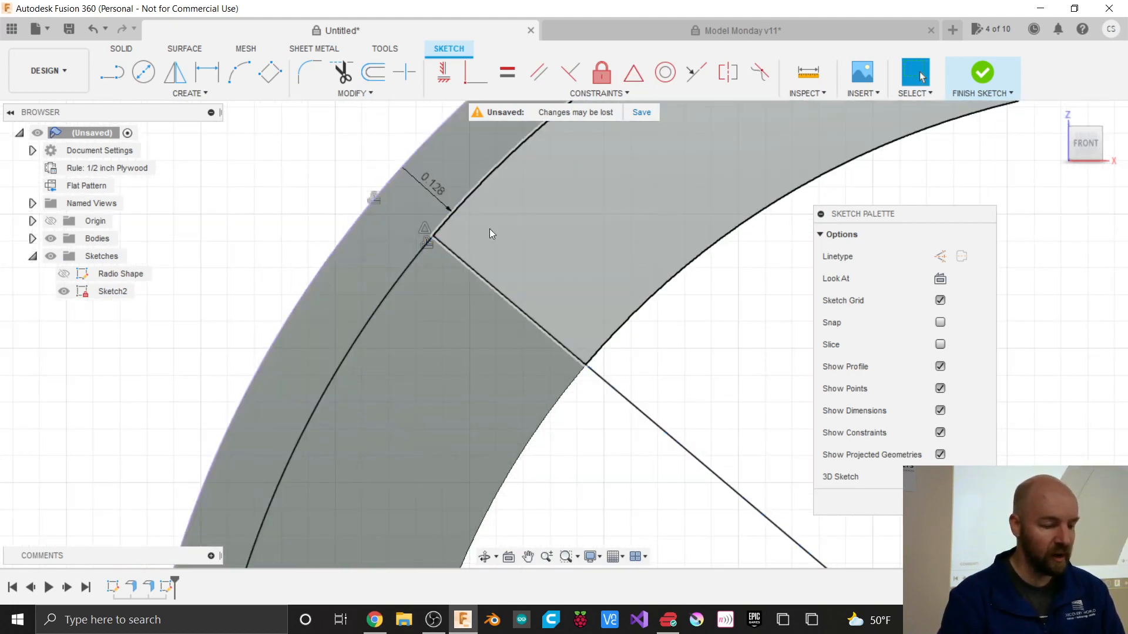
Step: Draw a slanted line from where the radial line crosses the bend's inner edge to the offset arc, about 0.1 in above the radial line's end
key(l)
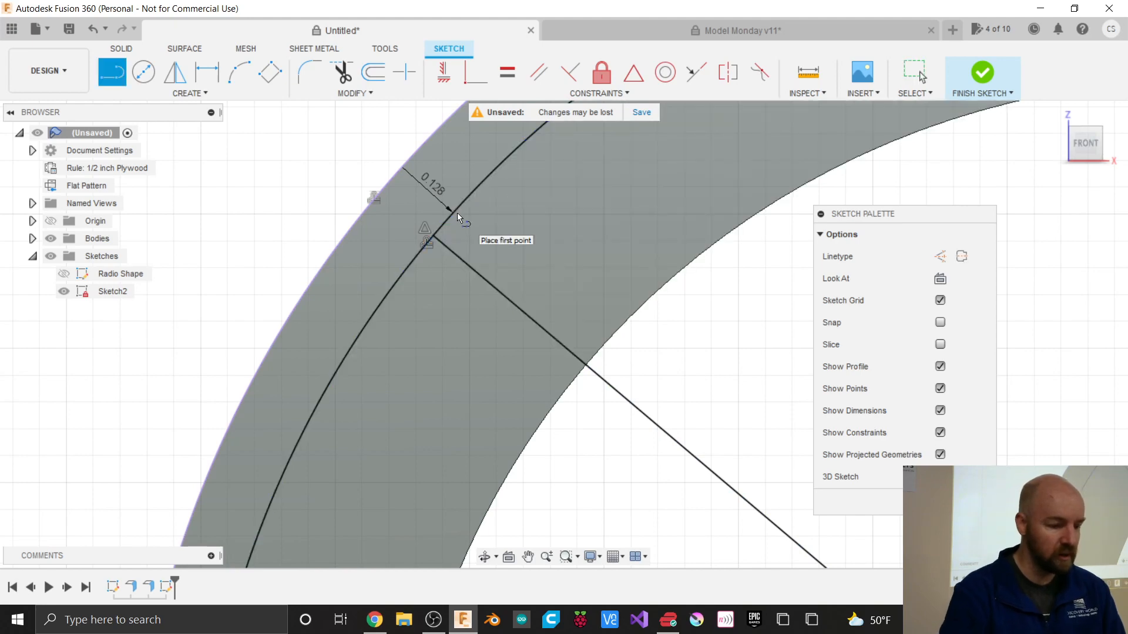
click(588, 369)
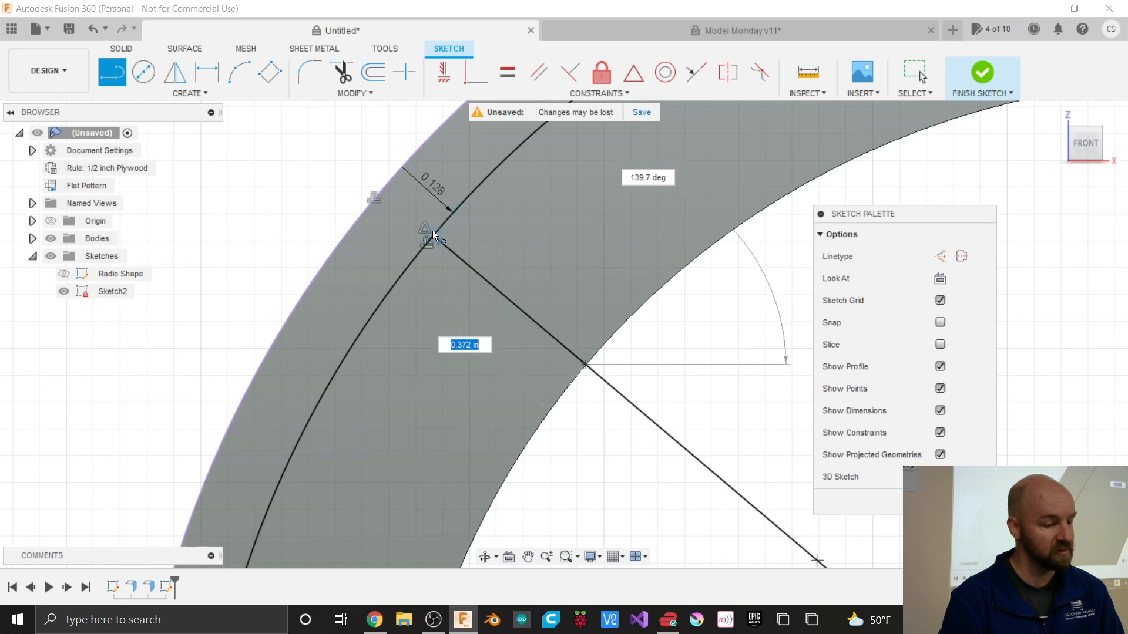
click(471, 195)
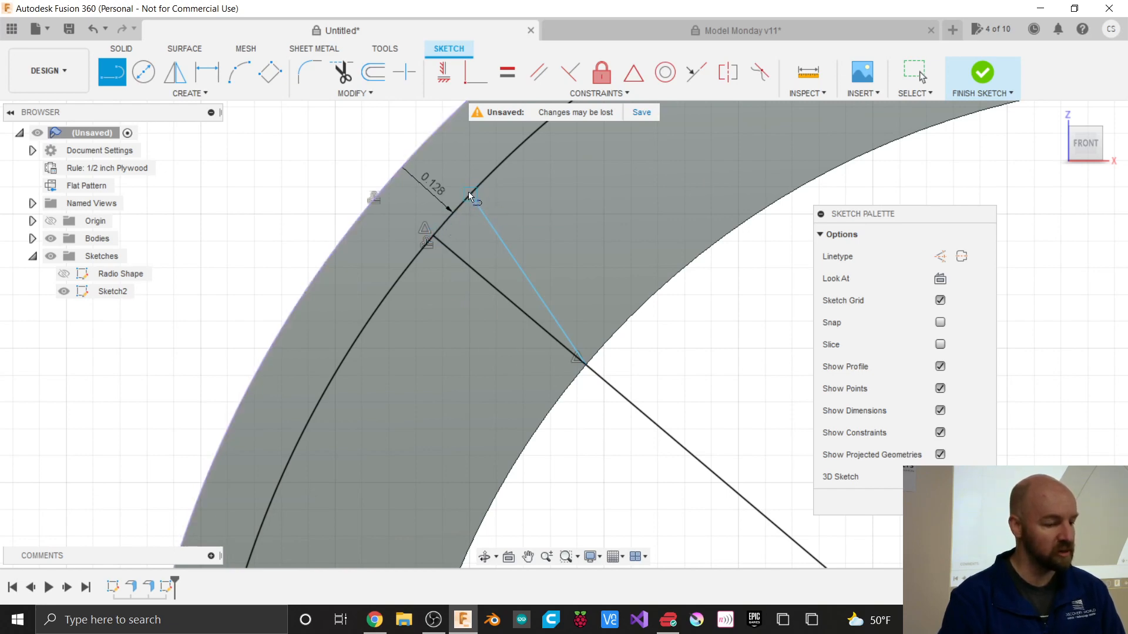
Step: Dimension the distance between the outer endpoints of the radial and slanted lines as 0.0625 in
click(201, 94)
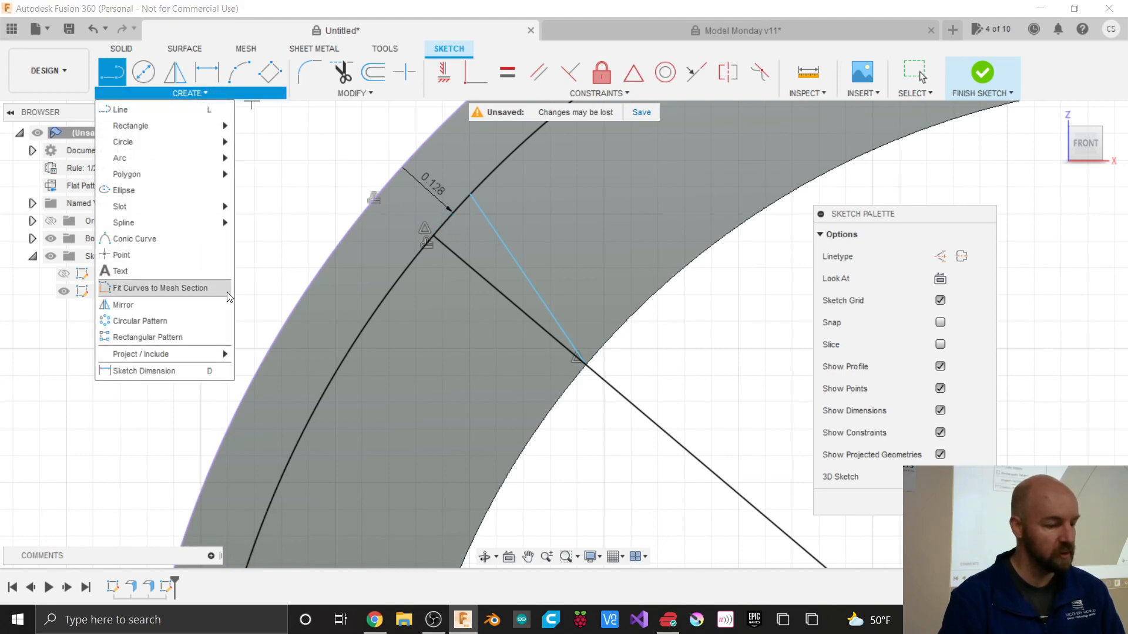
click(170, 372)
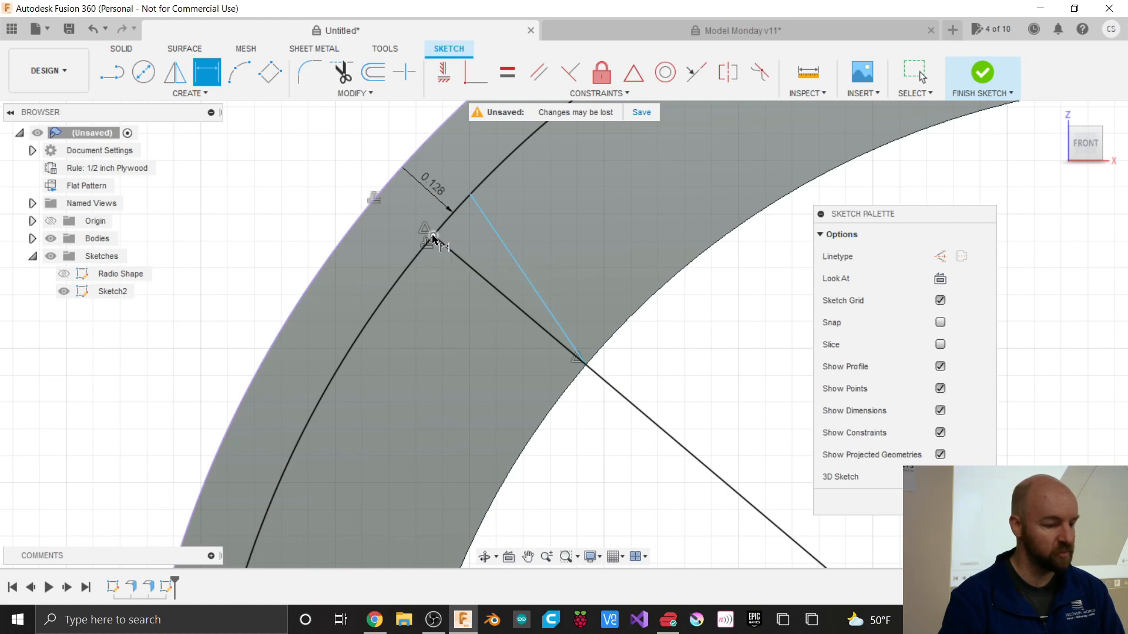
click(448, 226)
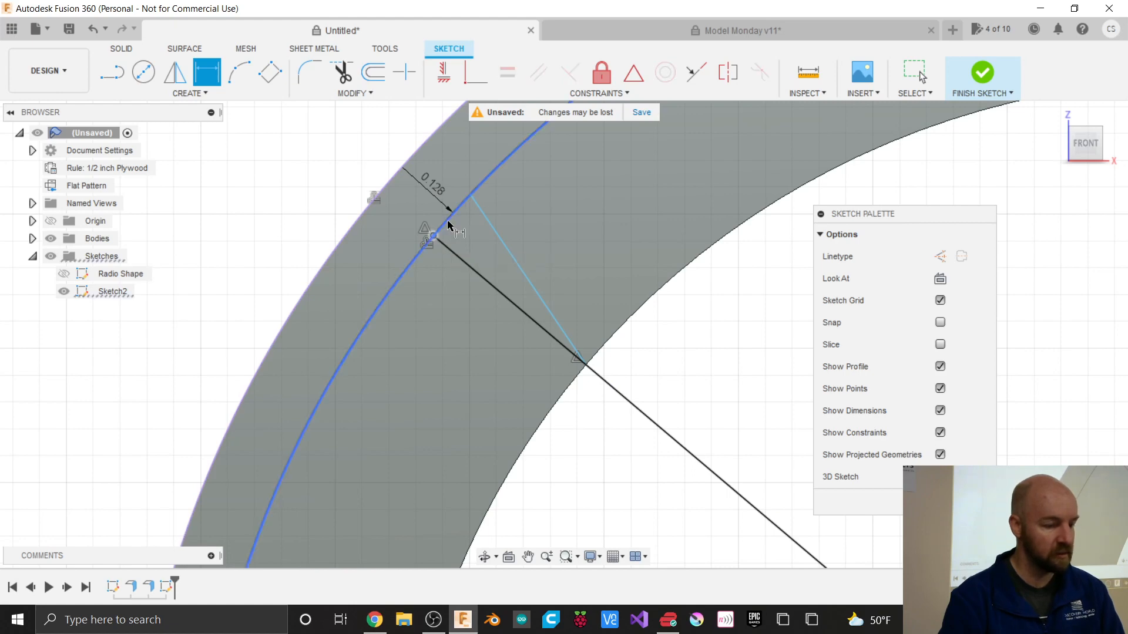
click(469, 194)
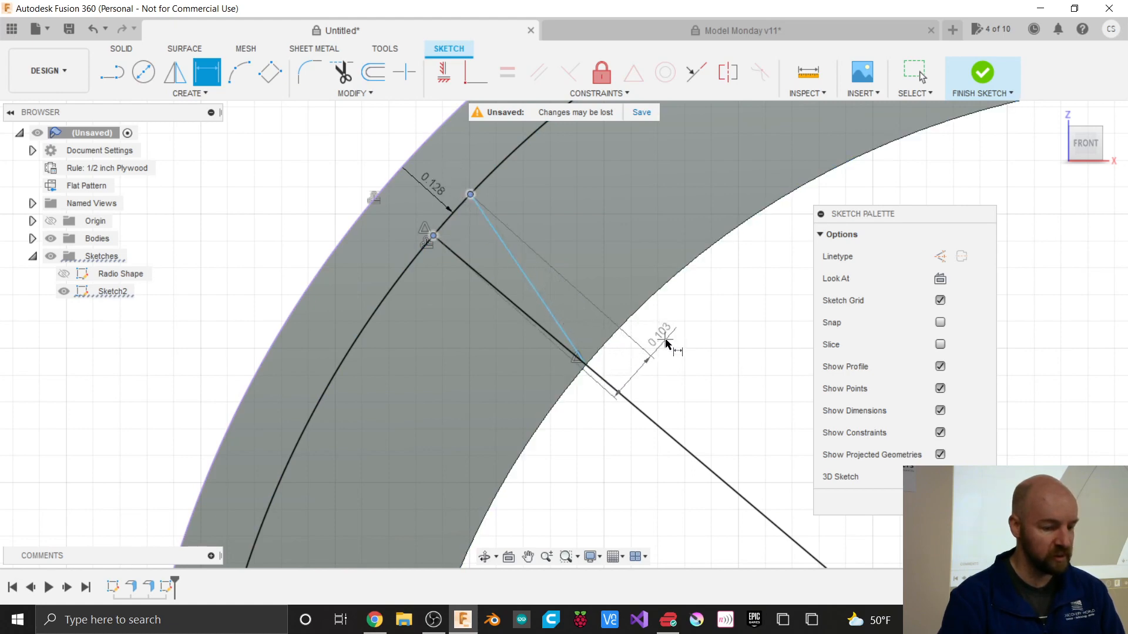
click(693, 297)
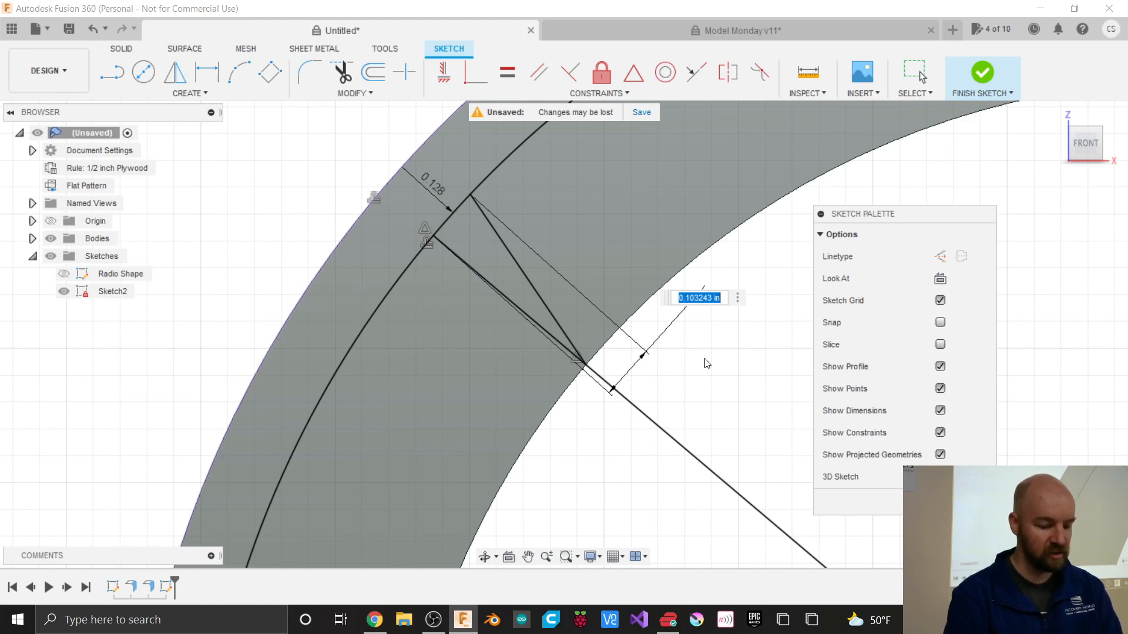
key(BackSpace)
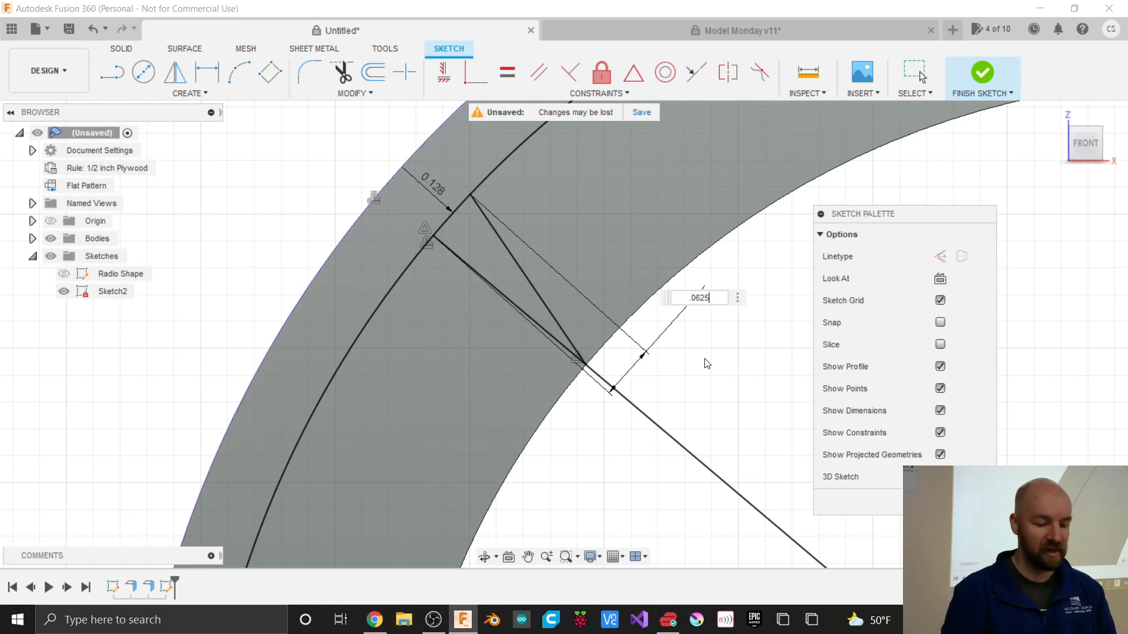
key(Return)
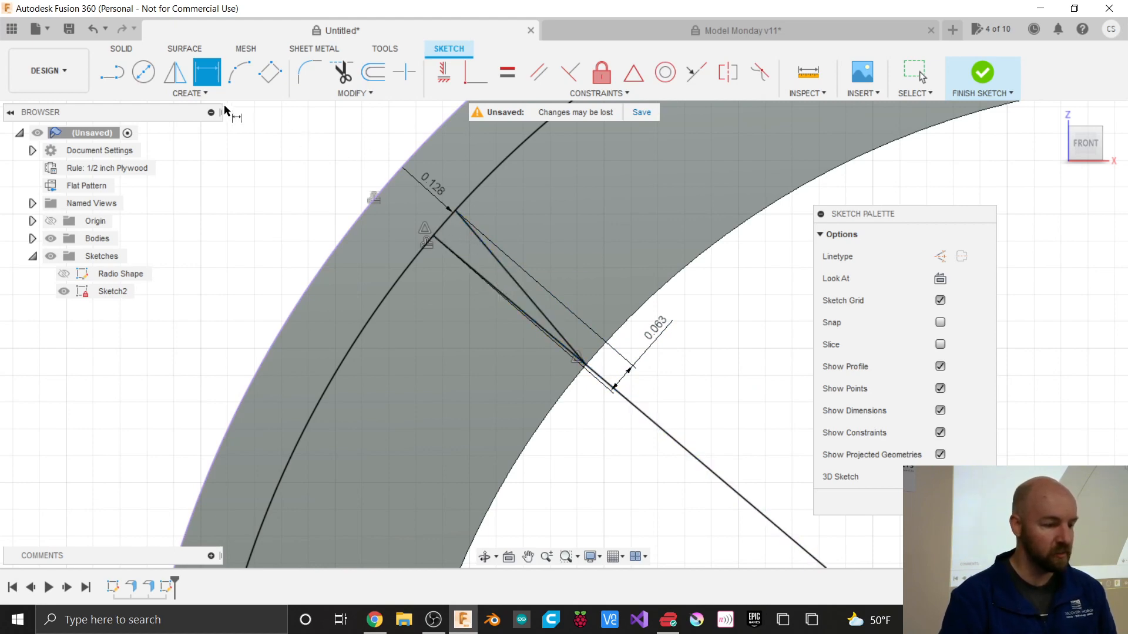
Step: Mirror the slanted line across the radial line to complete the V-shaped notch outline
click(183, 95)
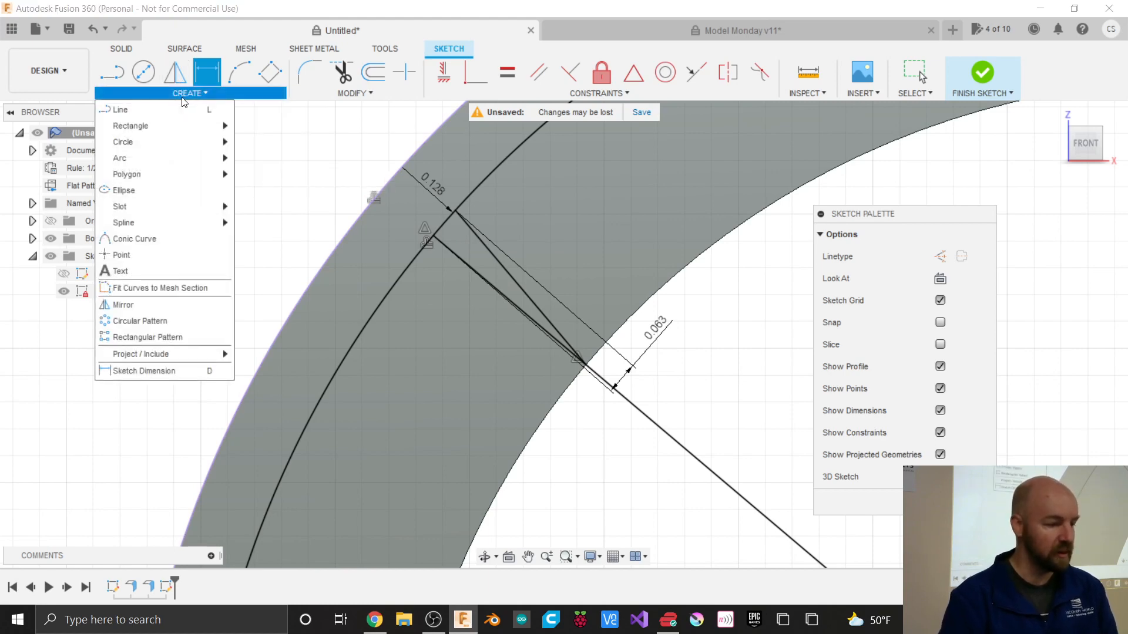
click(147, 305)
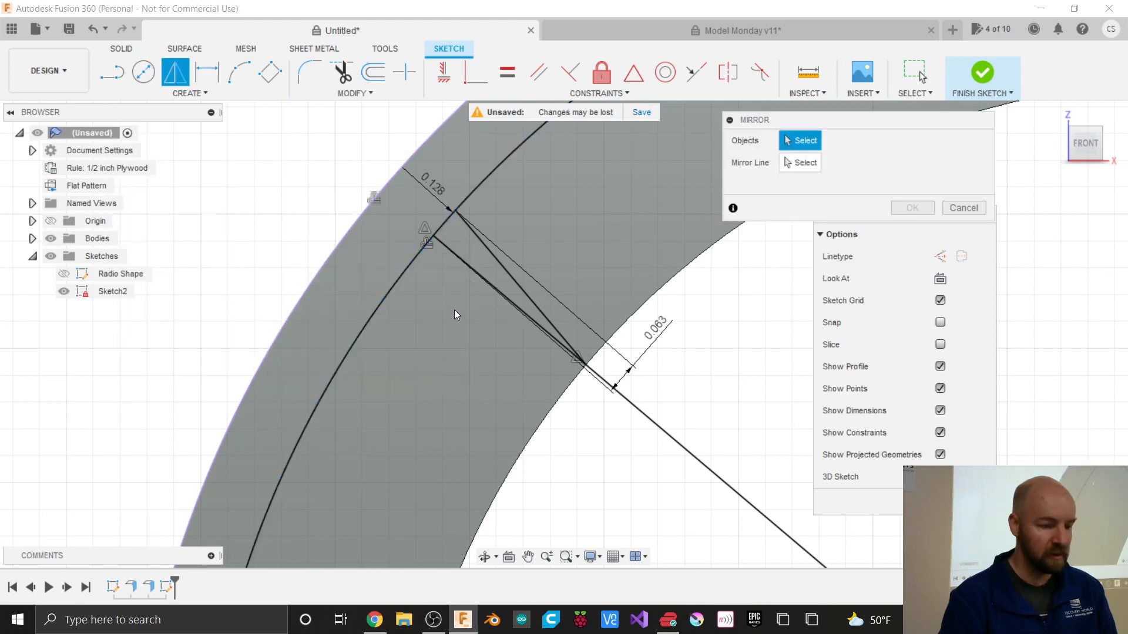
click(513, 283)
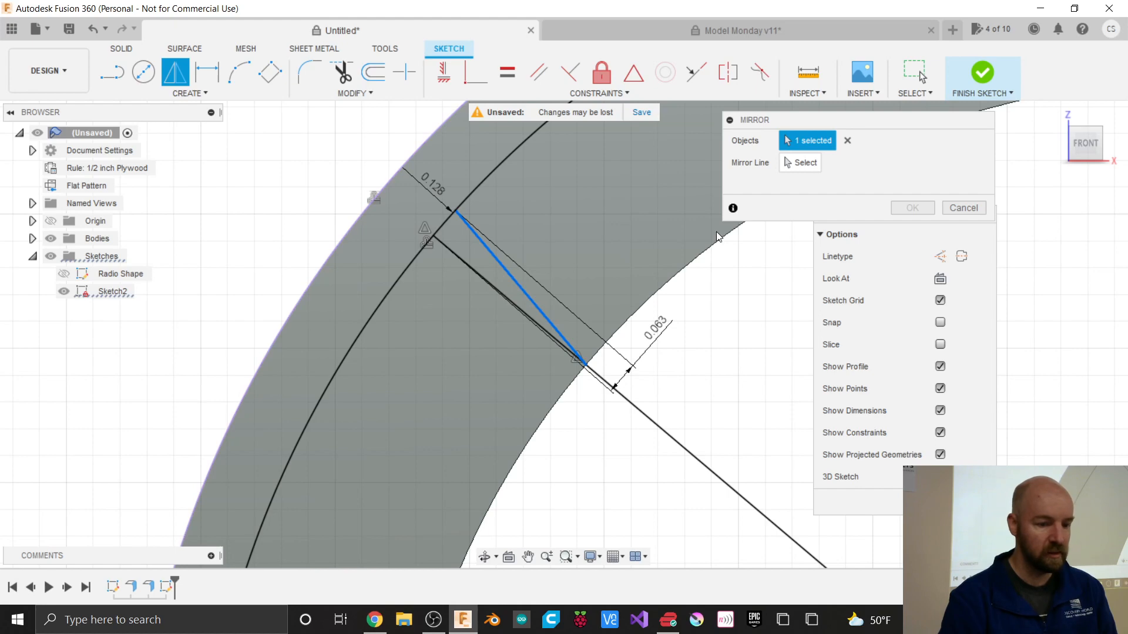
click(806, 162)
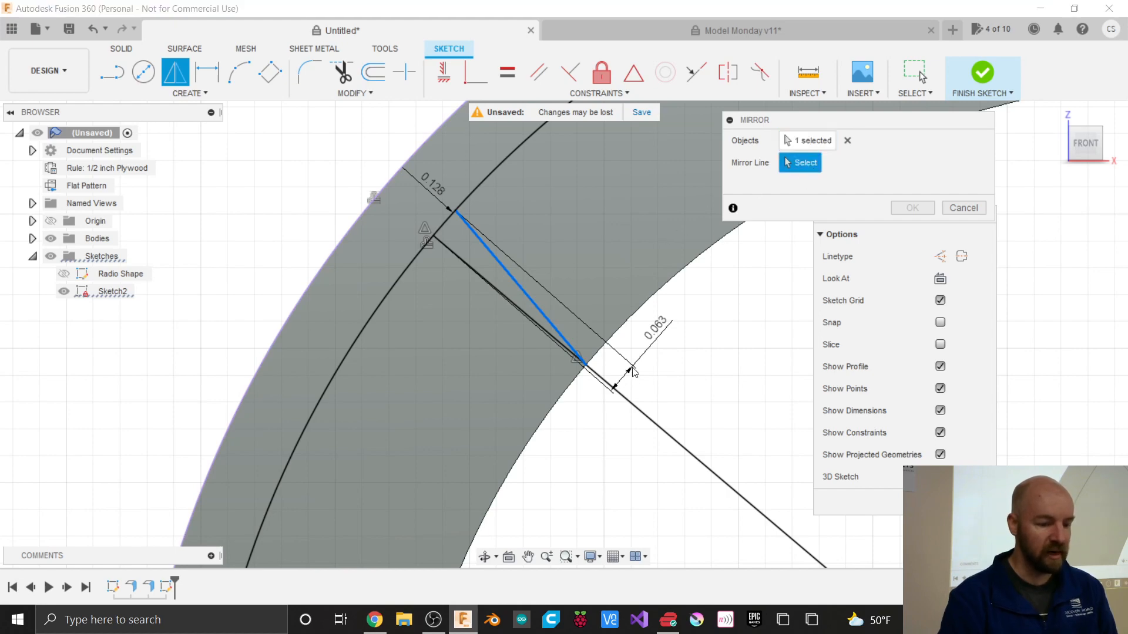
click(636, 410)
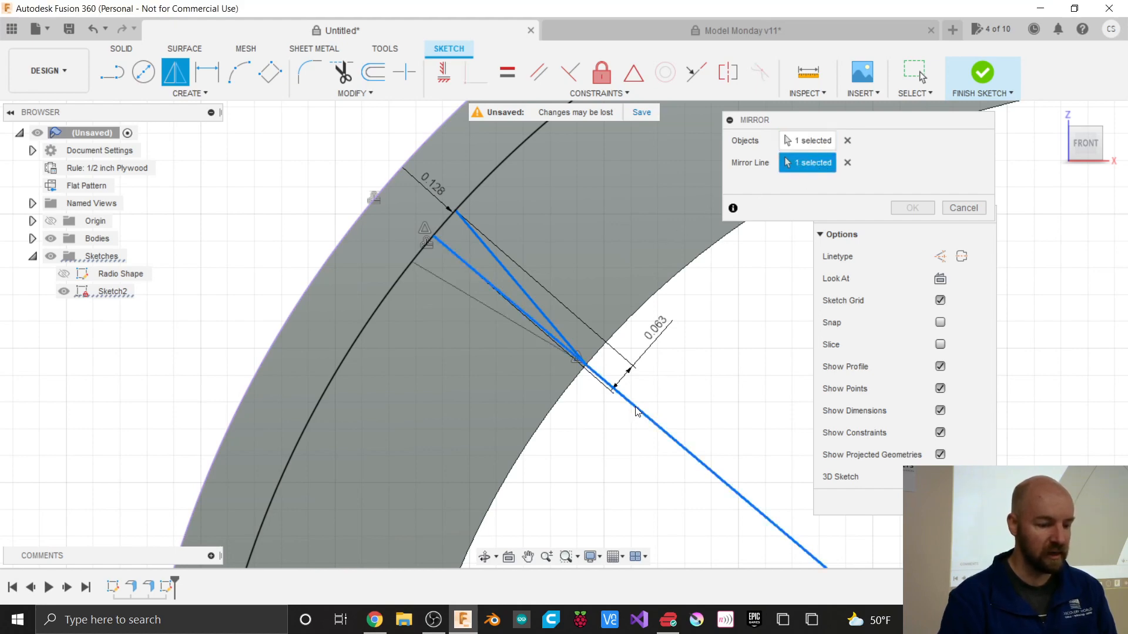
scroll(441, 254, down, 5)
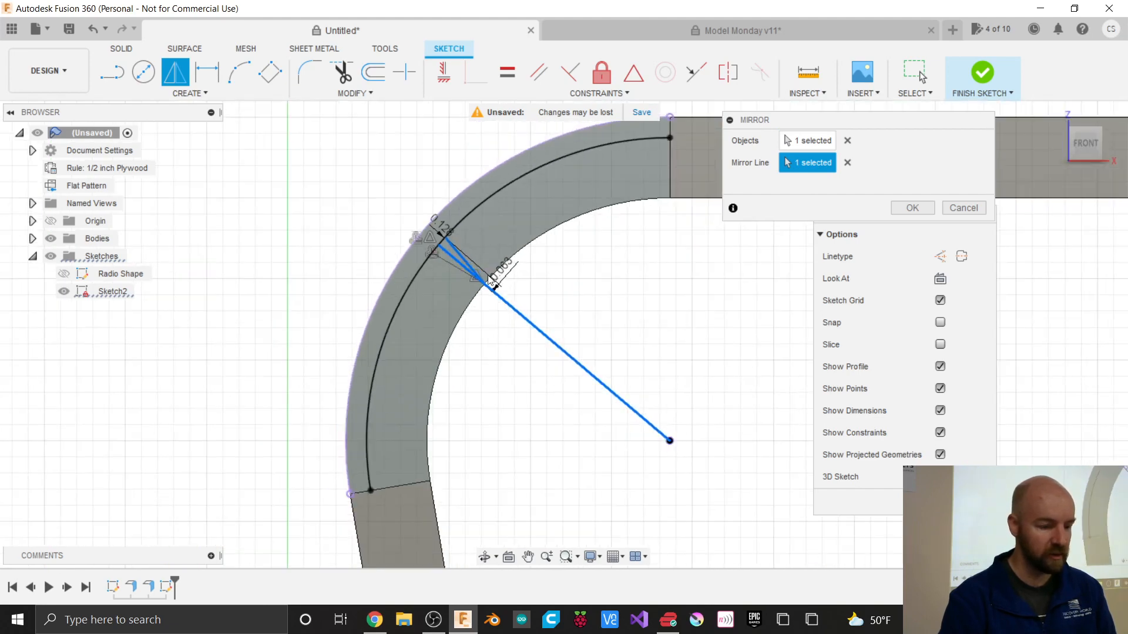
scroll(449, 241, up, 5)
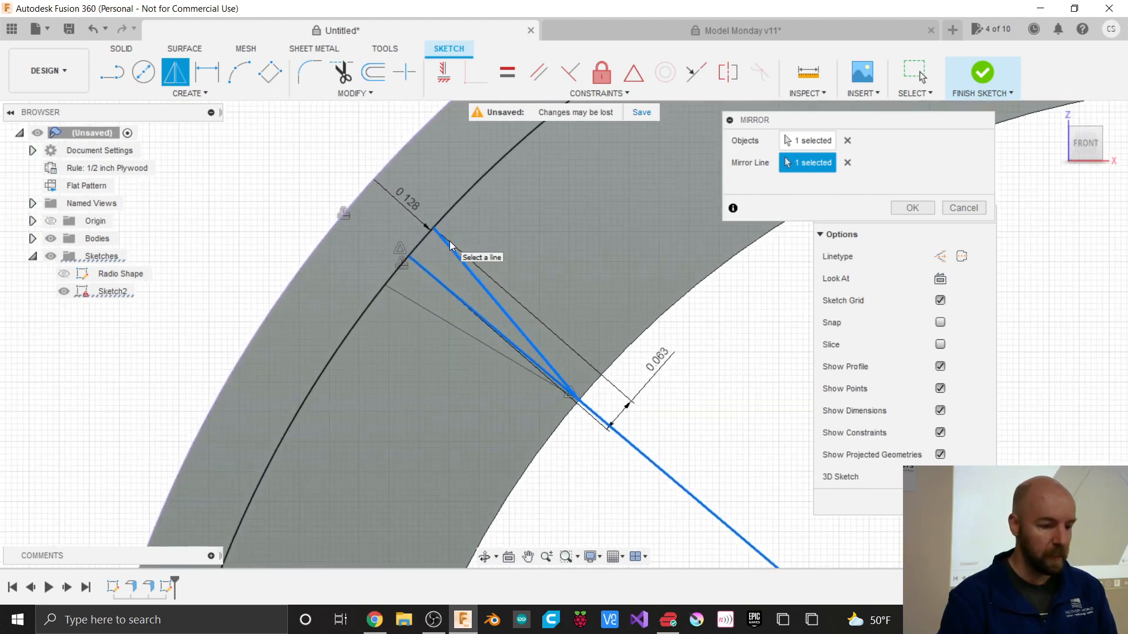
click(911, 208)
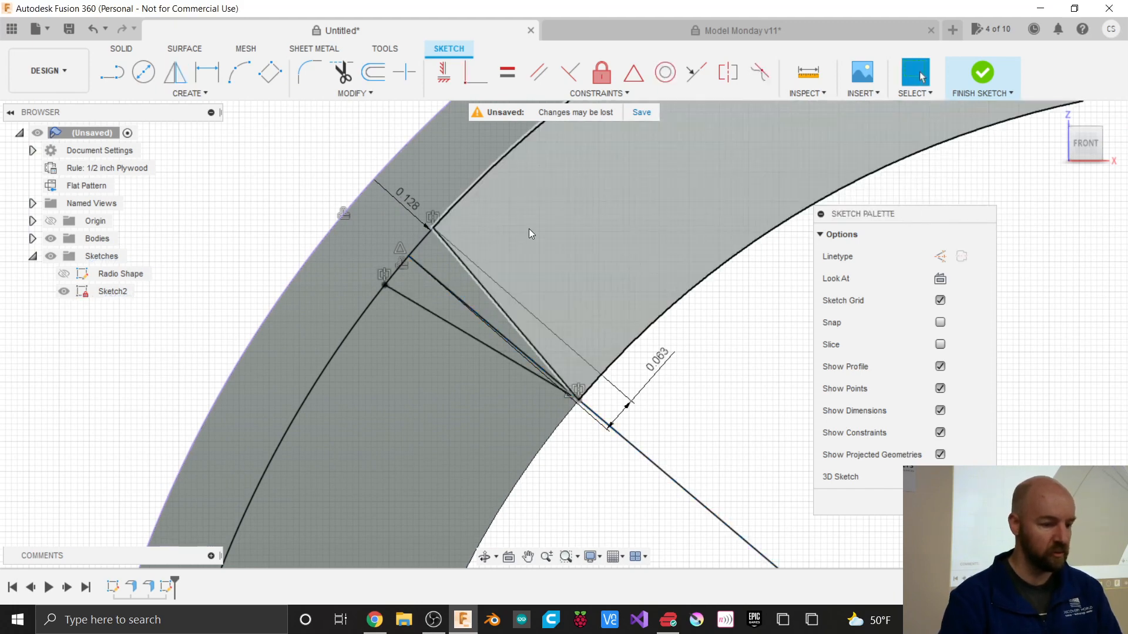
Step: Finish the notch sketch on the upper-left bend
scroll(386, 195, down, 4)
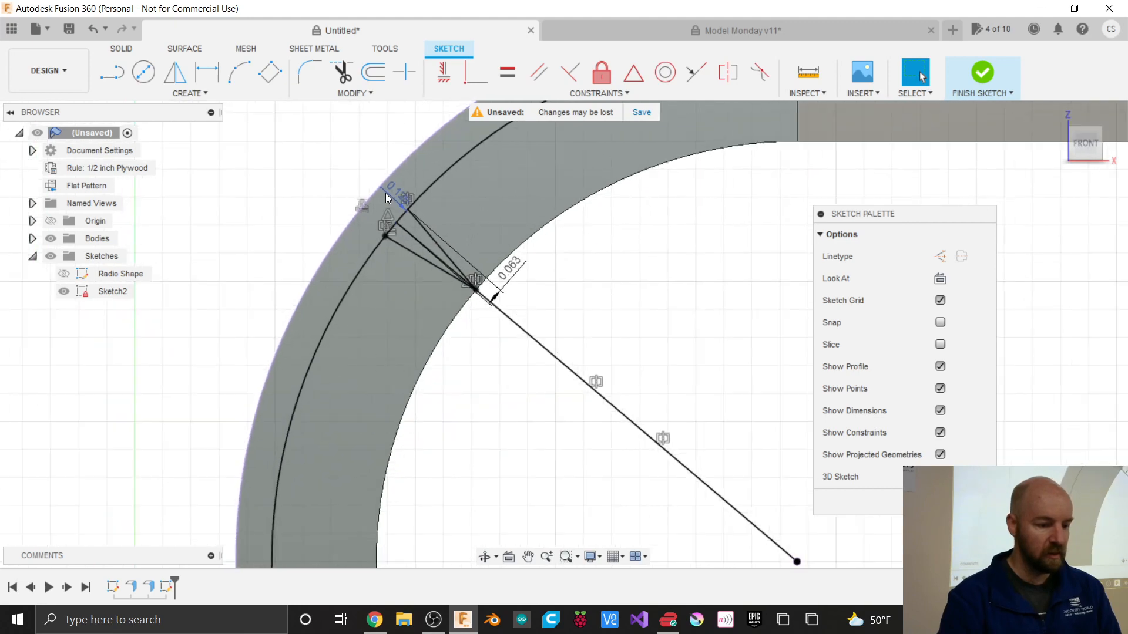
scroll(393, 355, down, 3)
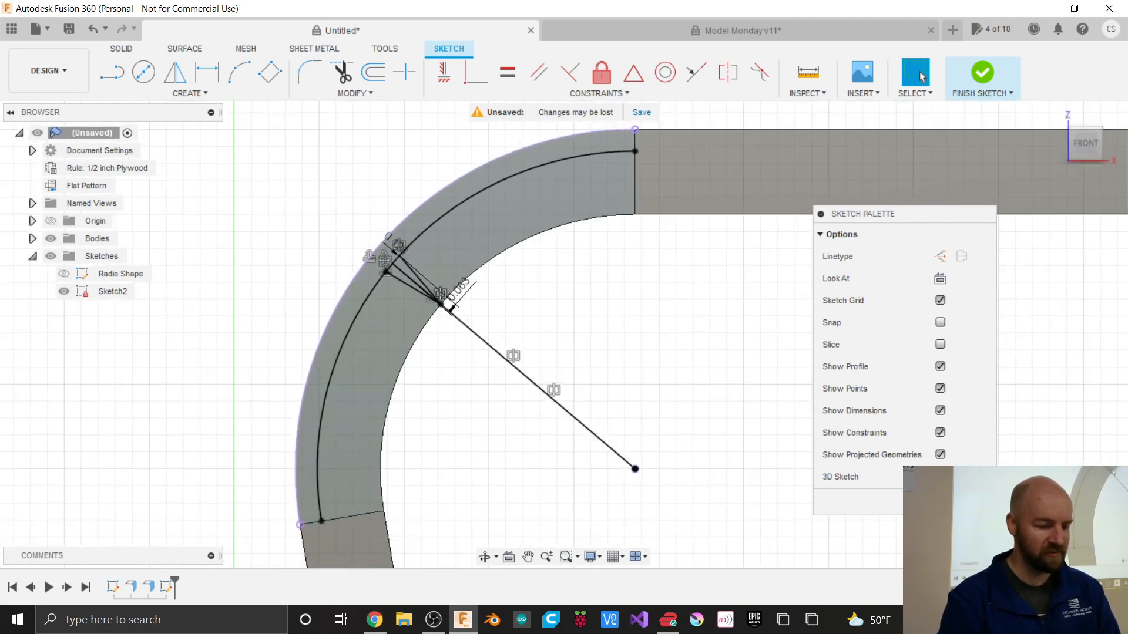
click(961, 502)
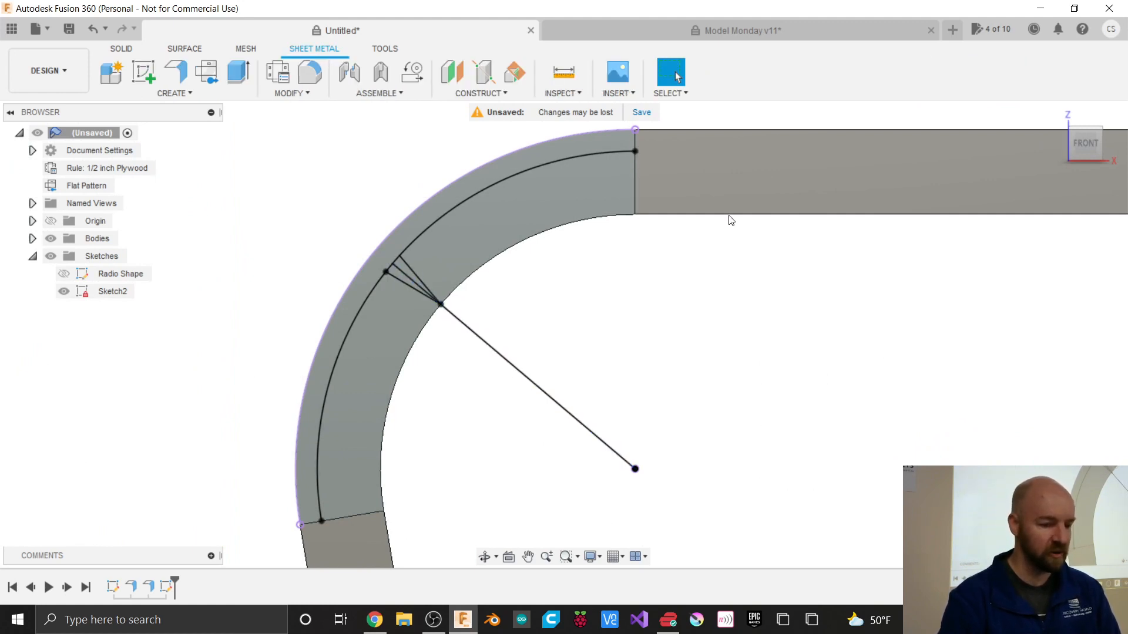
Step: Extrude both halves of the V-shaped notch profile as a cut about 1.15 in deep into the upper-left bend
drag(1086, 145, 1045, 161)
scroll(216, 433, down, 1)
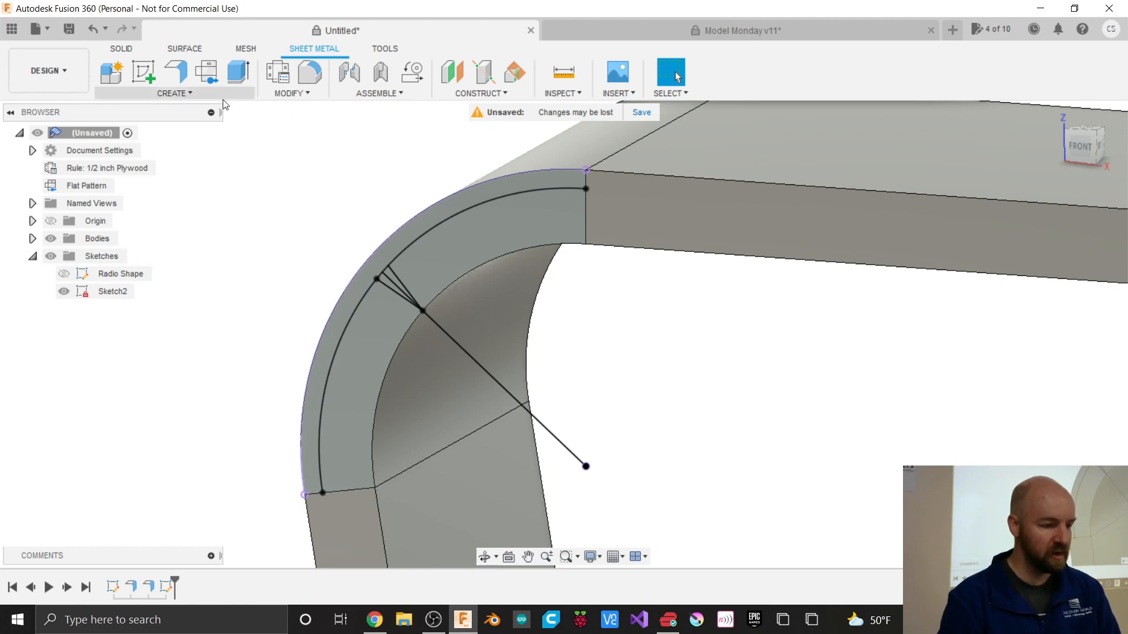
click(185, 94)
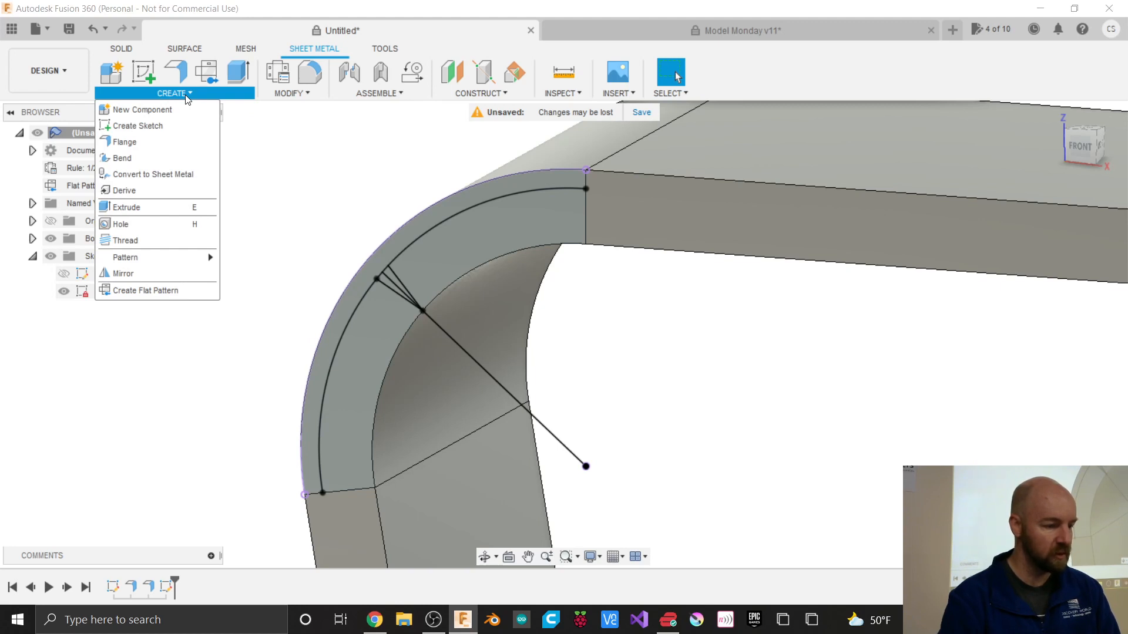
click(143, 206)
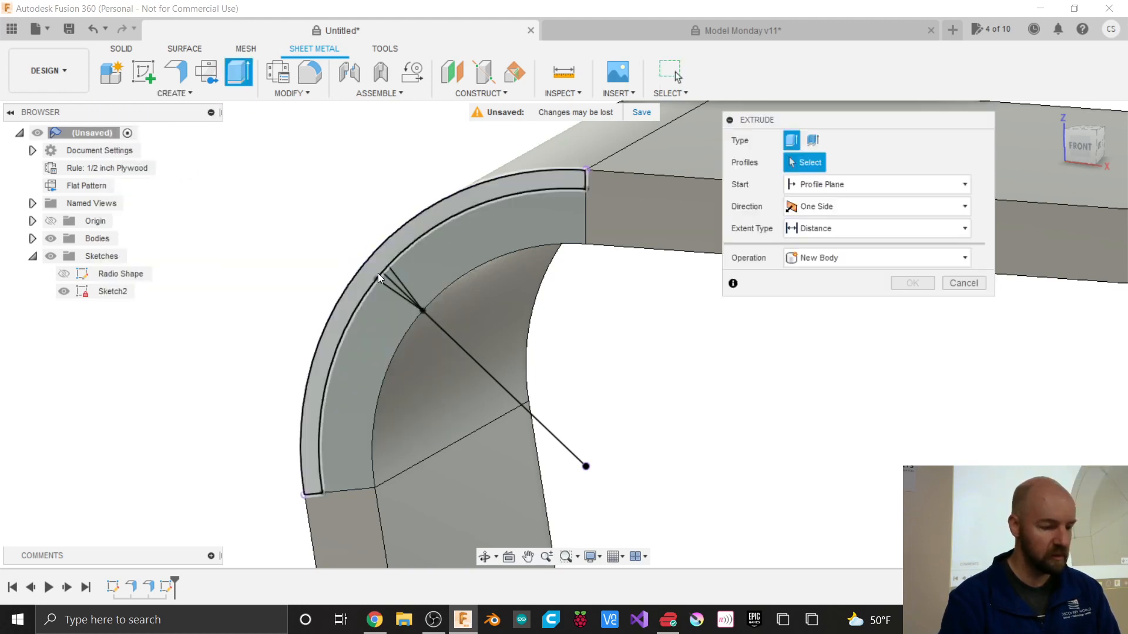
click(391, 281)
click(398, 280)
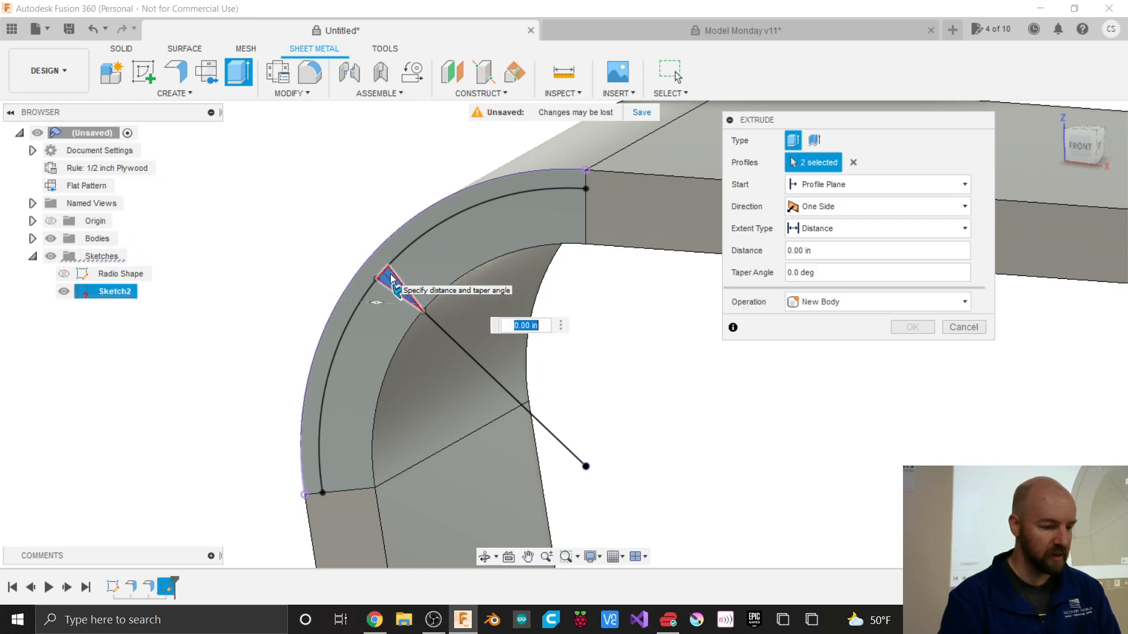
scroll(399, 280, up, 3)
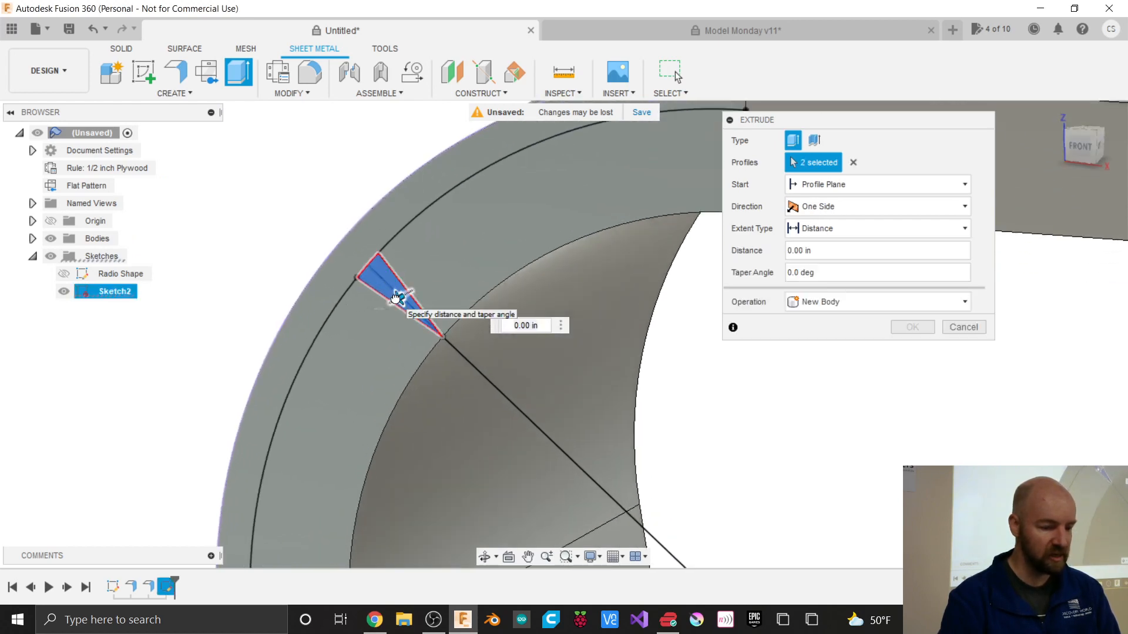
drag(392, 297, 516, 227)
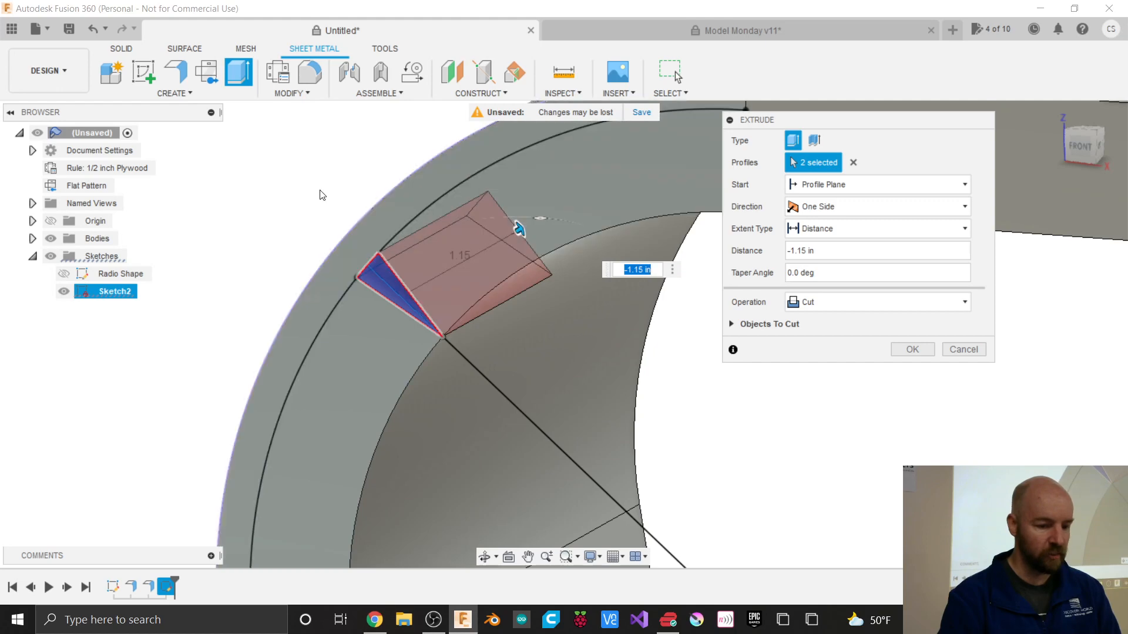
scroll(322, 195, down, 3)
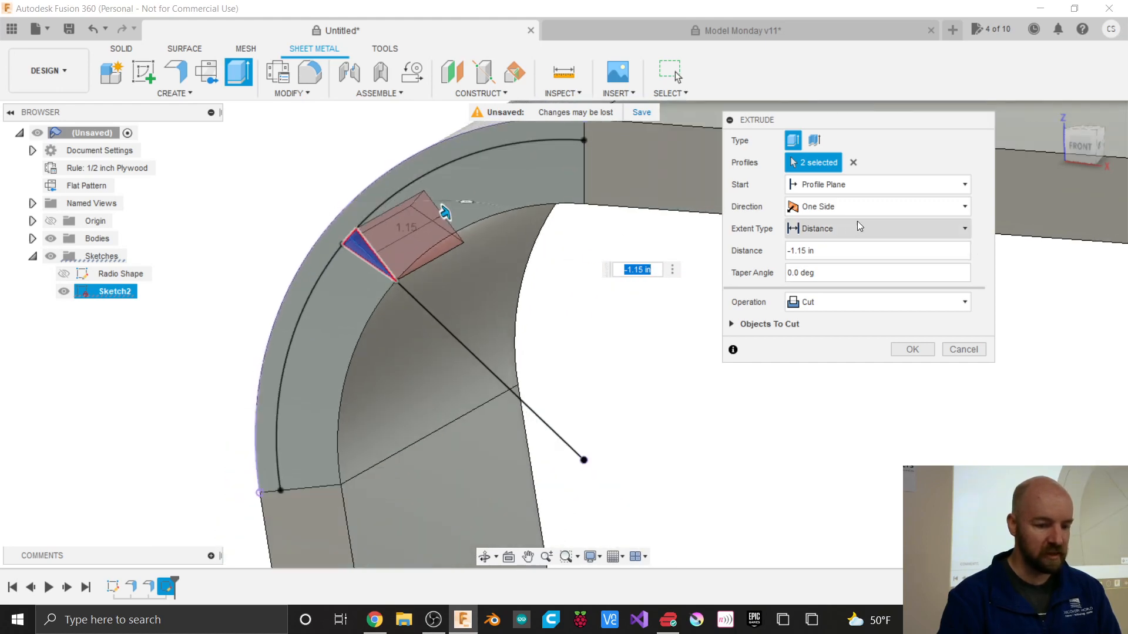
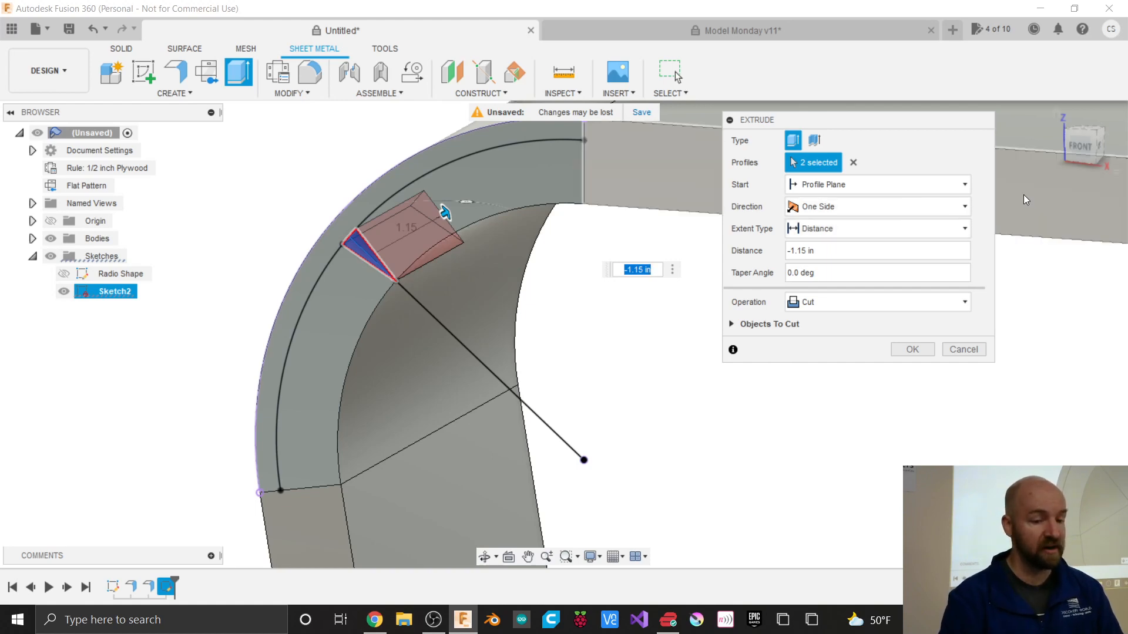
Step: Set the notch cut's extrusion distance to -3 in and apply the cut
click(1091, 147)
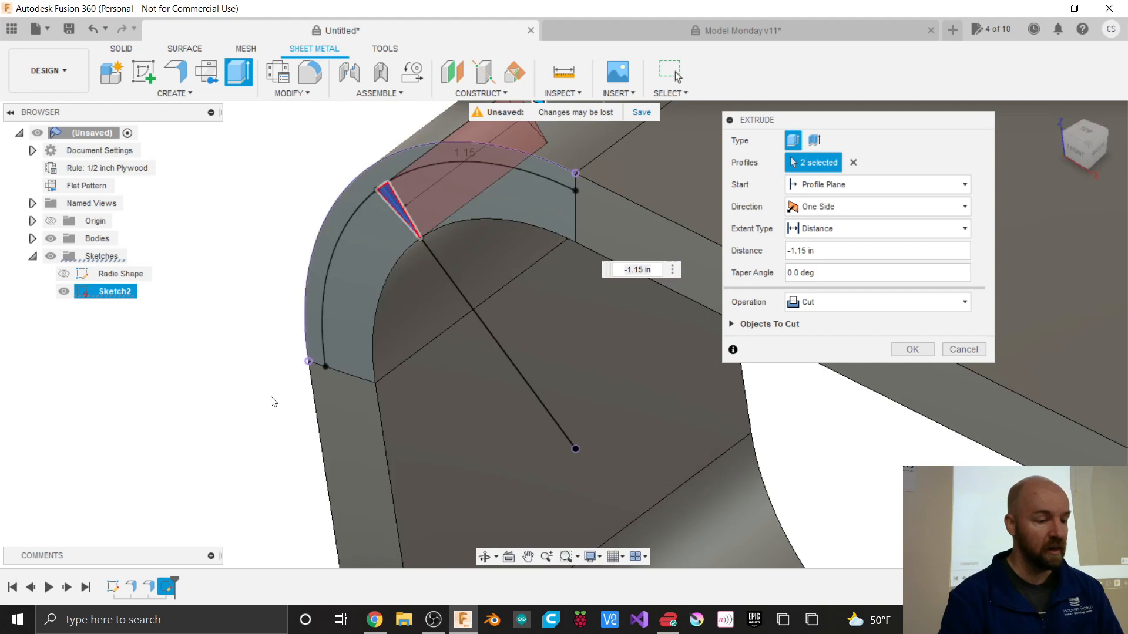
scroll(272, 397, down, 5)
drag(385, 274, 418, 251)
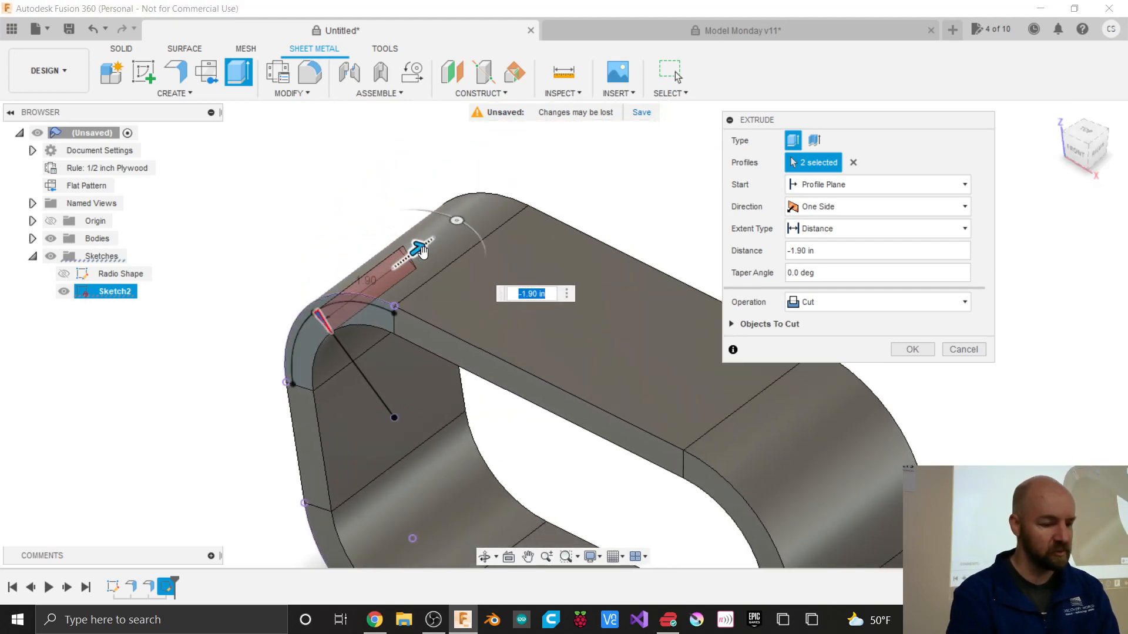
text(3)
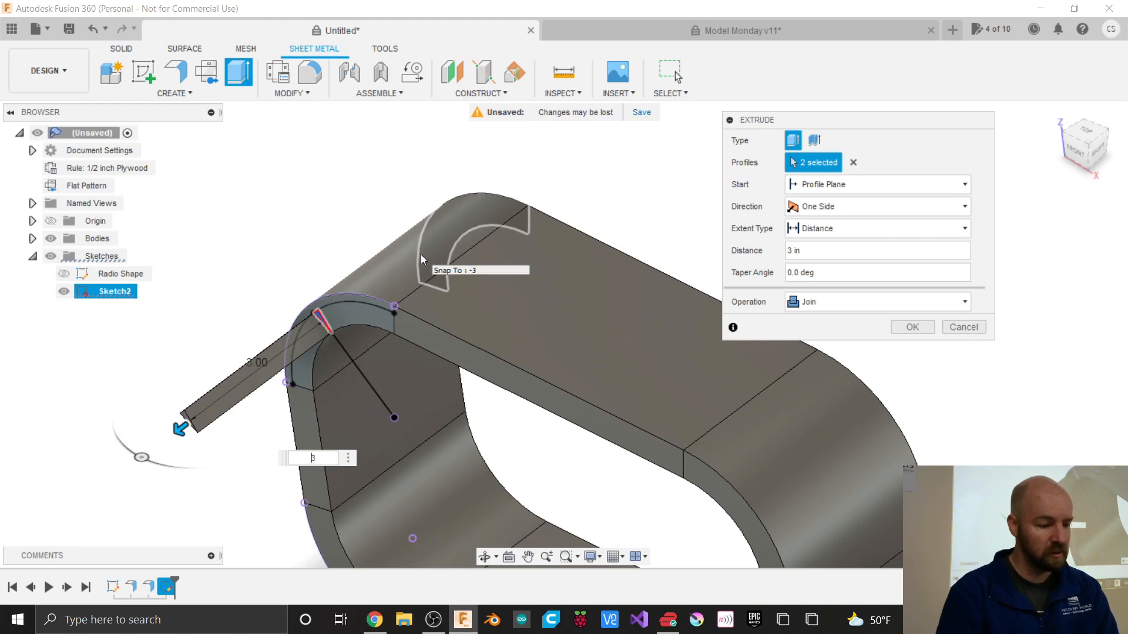
text(-)
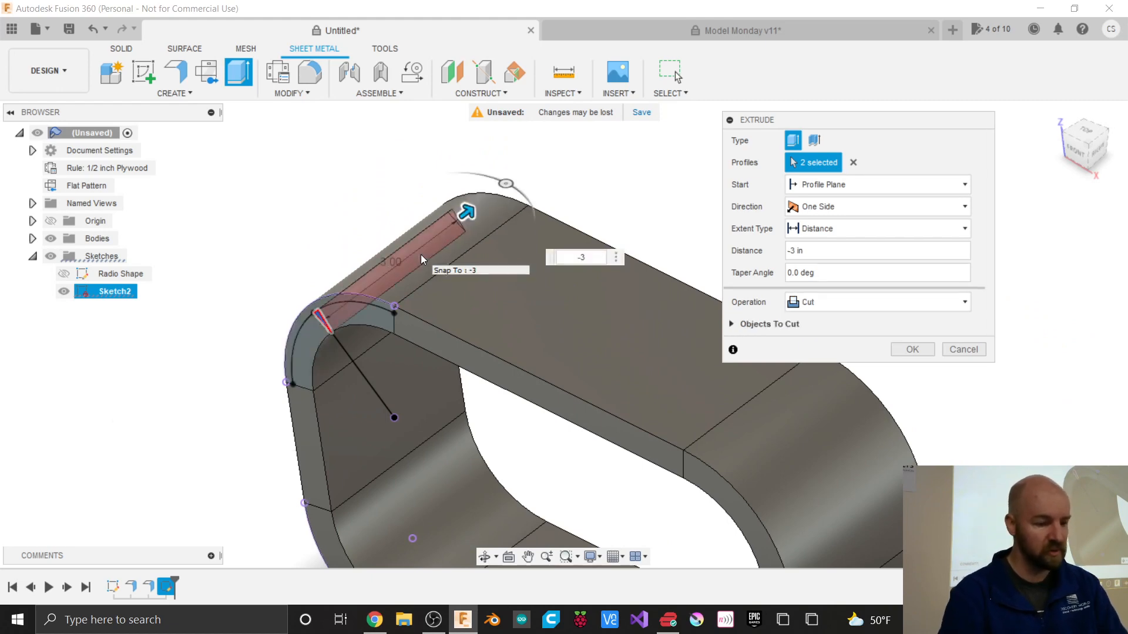
mouse_move(1081, 147)
mouse_down()
mouse_move(1012, 141)
mouse_move(1093, 140)
mouse_up()
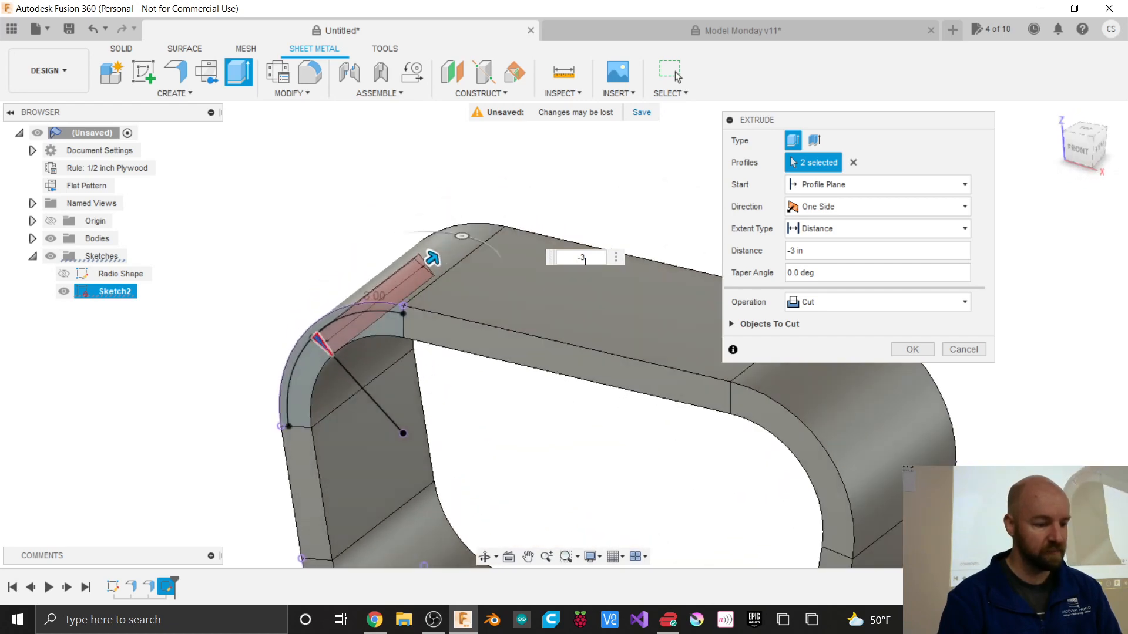
click(912, 349)
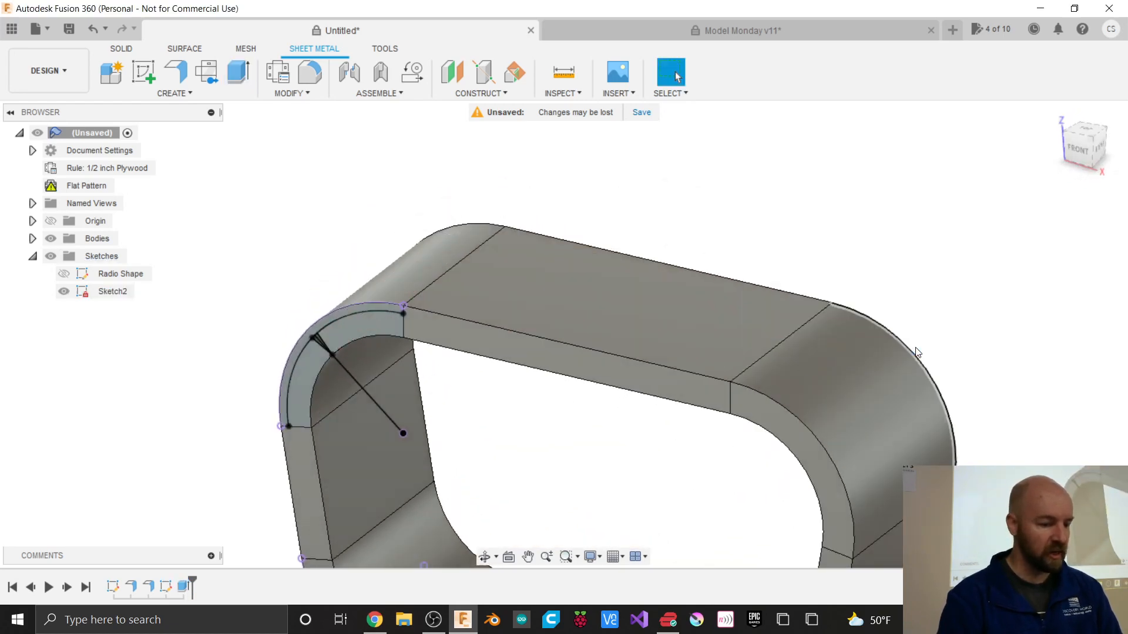
Step: Edit the first contour flange to a distance of 4 in and check the notch from behind the shell
scroll(319, 318, up, 5)
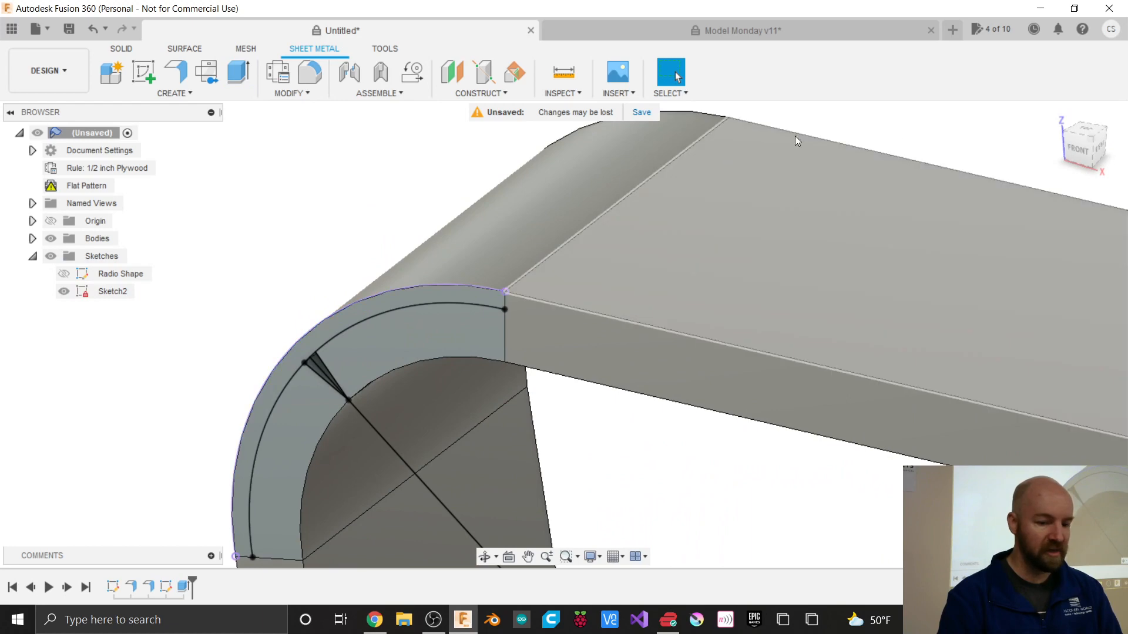
mouse_move(1083, 147)
mouse_down()
mouse_move(986, 142)
mouse_move(1094, 141)
mouse_move(1081, 150)
mouse_up()
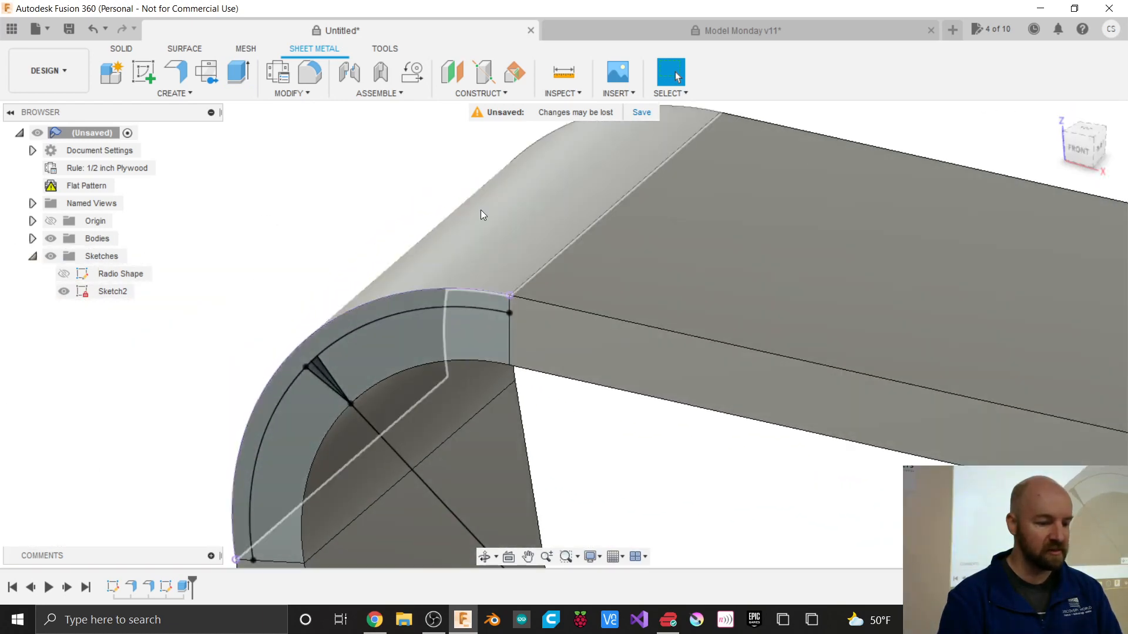
scroll(269, 227, down, 3)
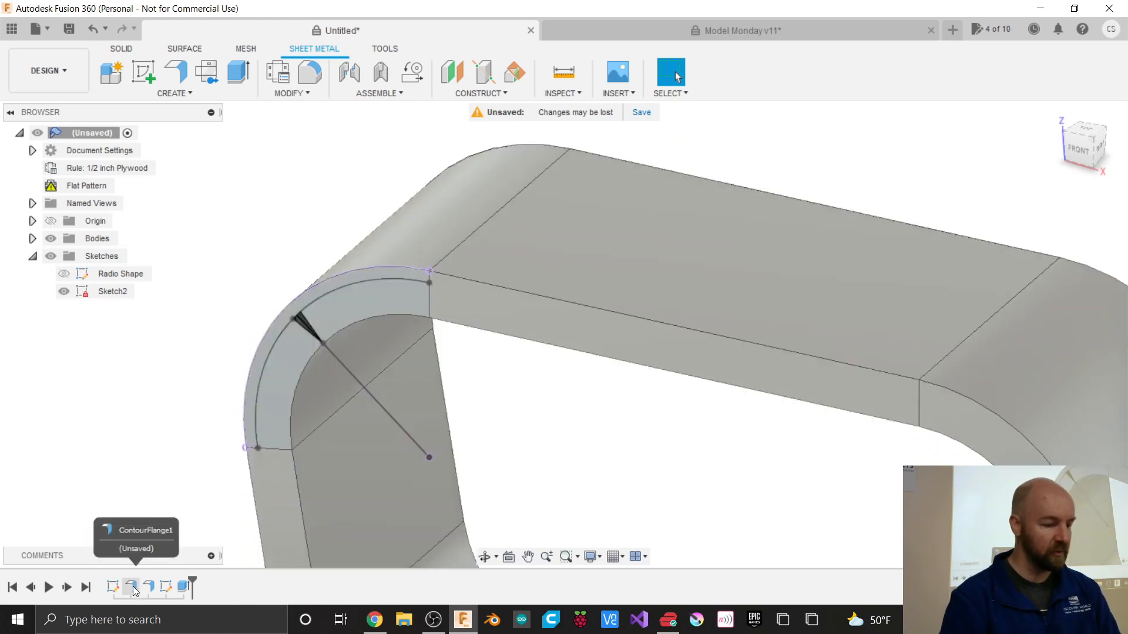
click(132, 587)
right_click(131, 587)
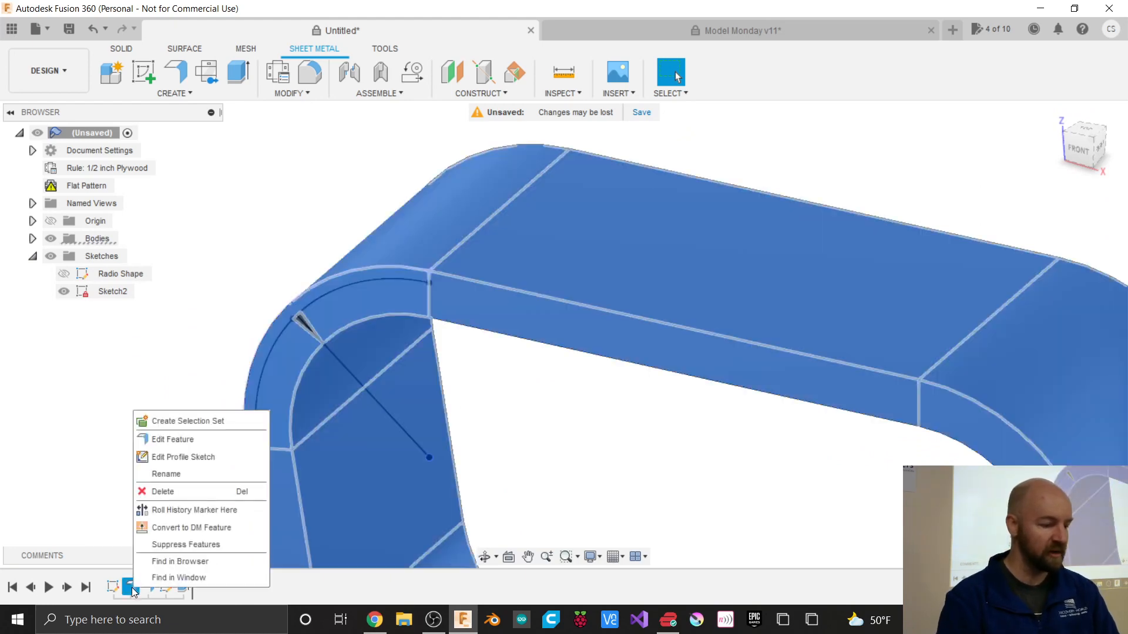
click(178, 440)
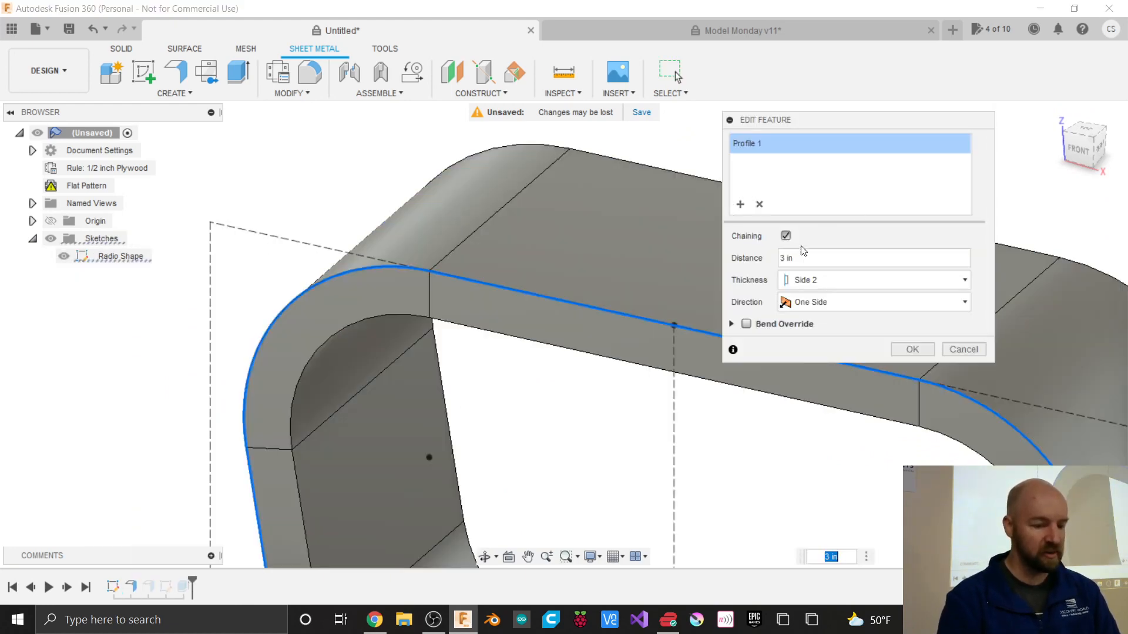
click(782, 258)
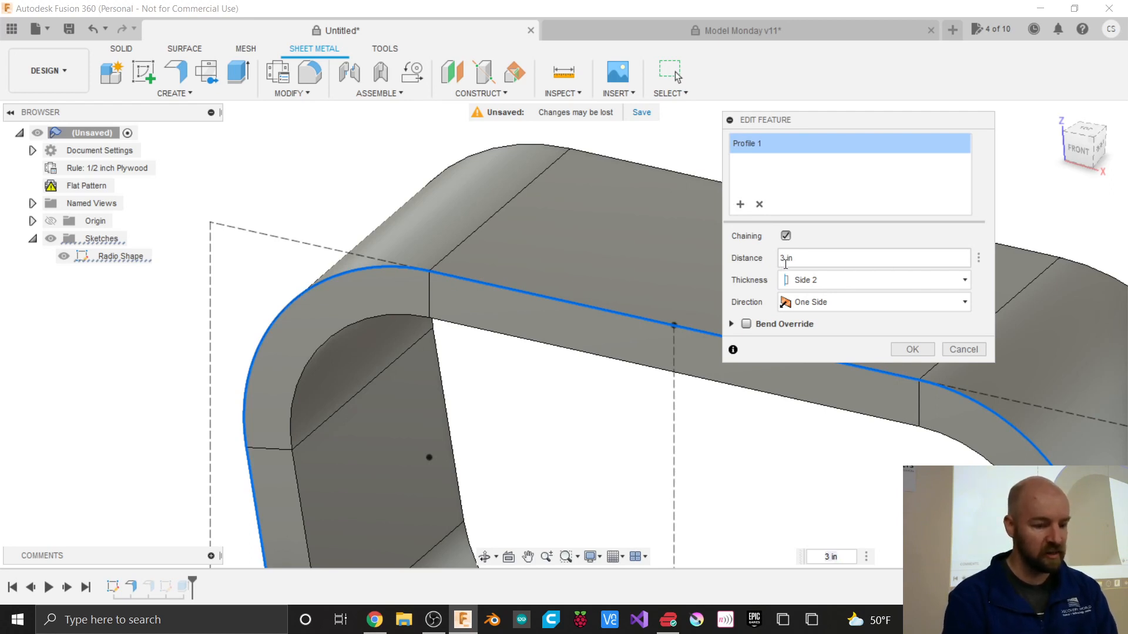
key(Escape)
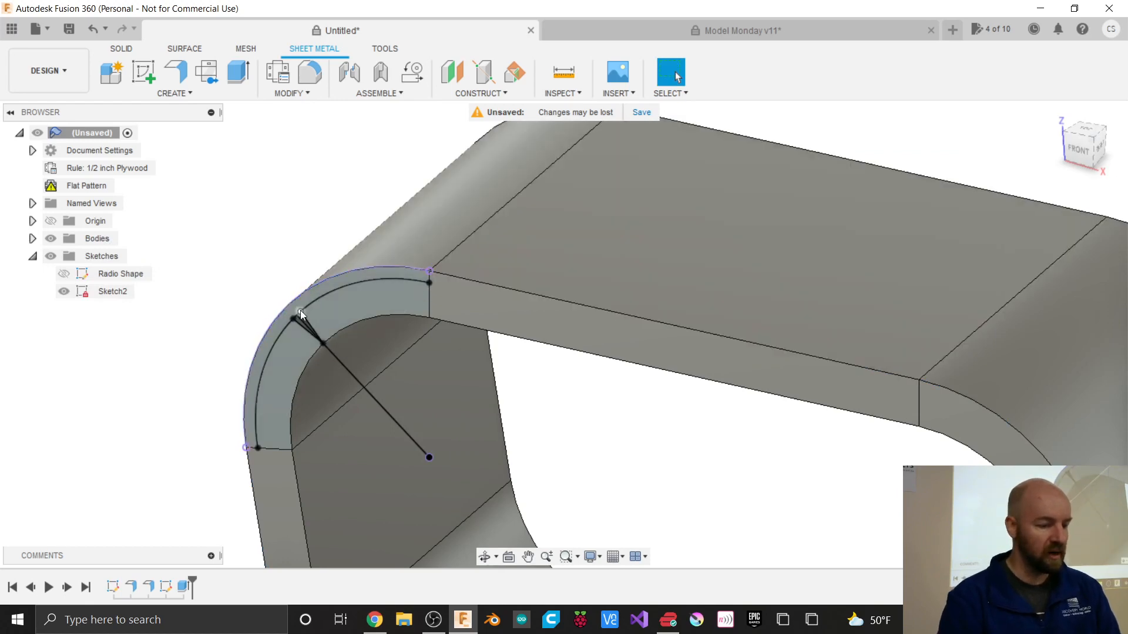
mouse_move(1079, 140)
mouse_down()
mouse_move(993, 138)
mouse_move(958, 118)
mouse_up()
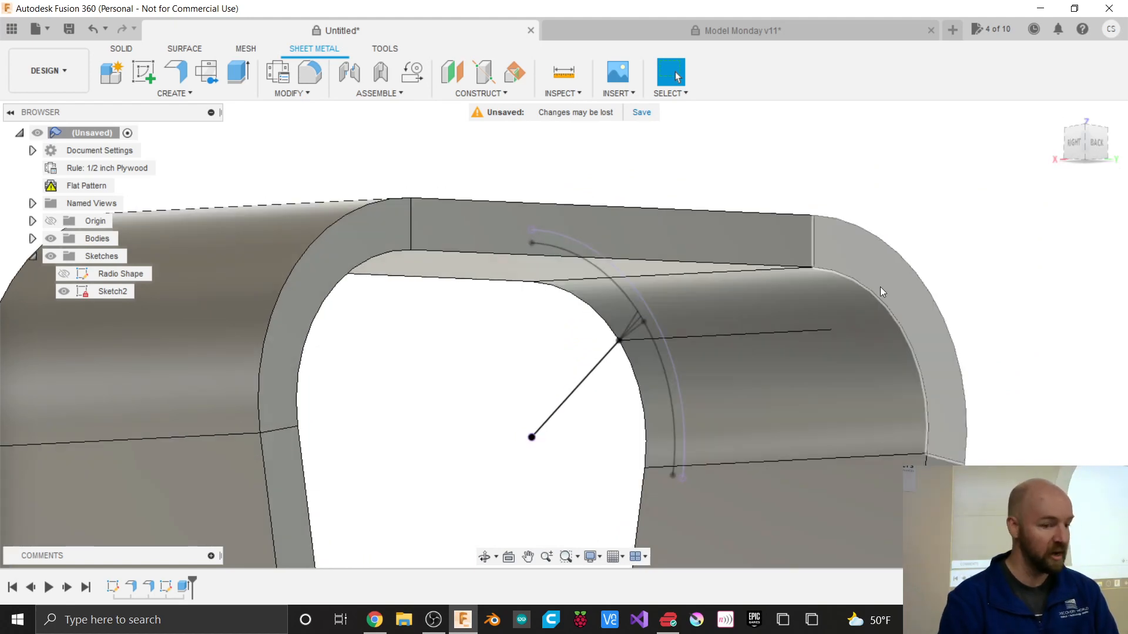
click(1071, 139)
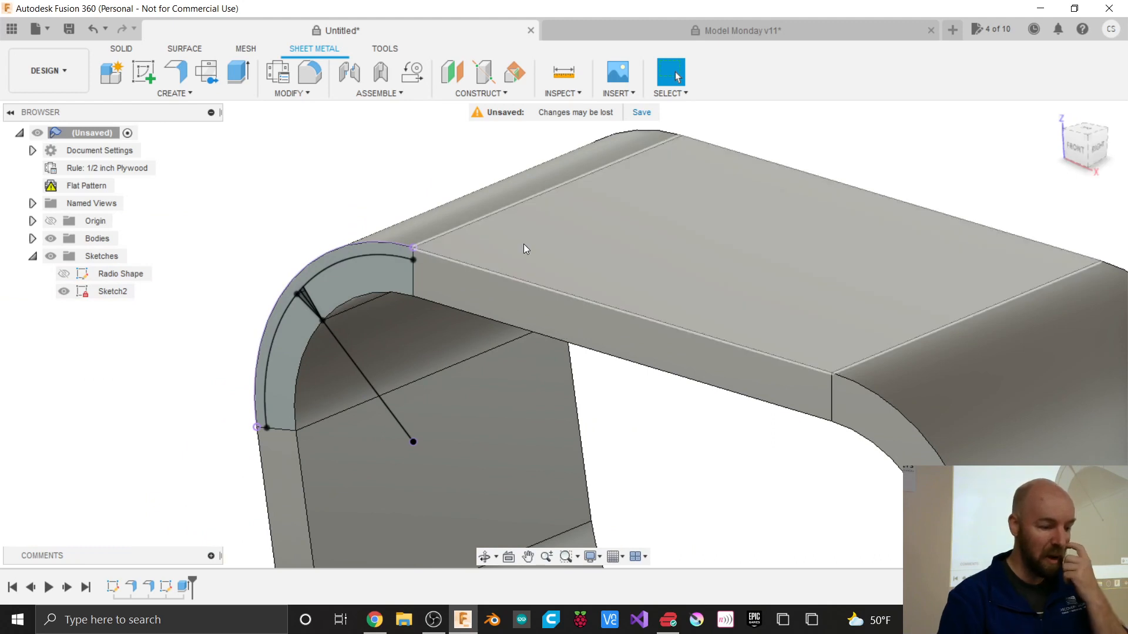
Step: Edit the notch cut so its extent type is All instead of a fixed distance, keeping it directed into the shell
right_click(182, 585)
click(227, 436)
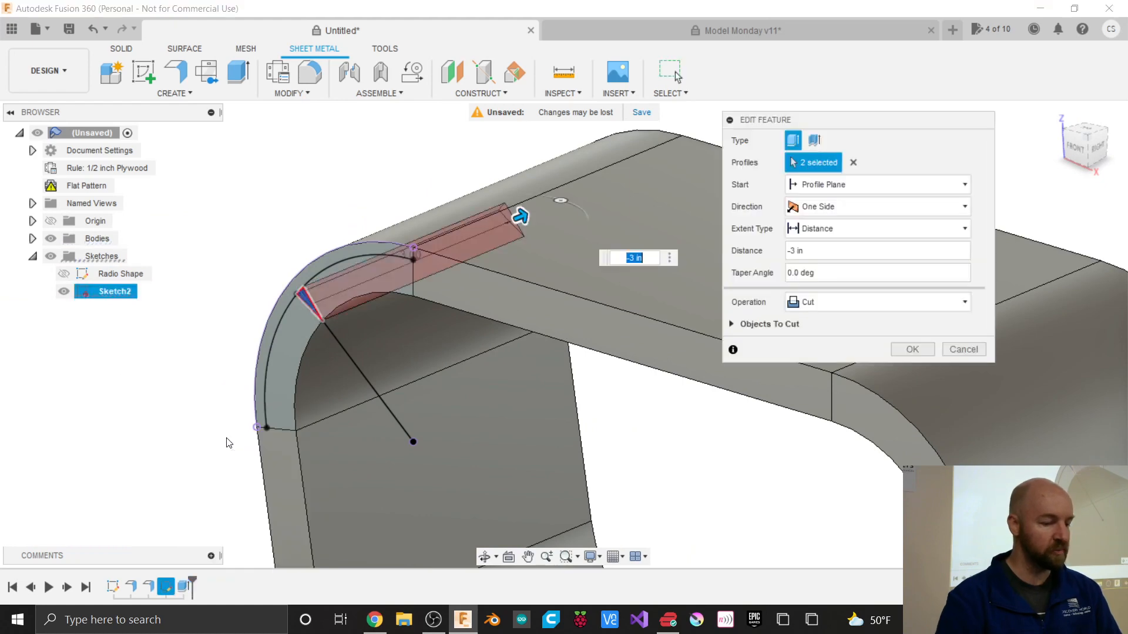
click(831, 228)
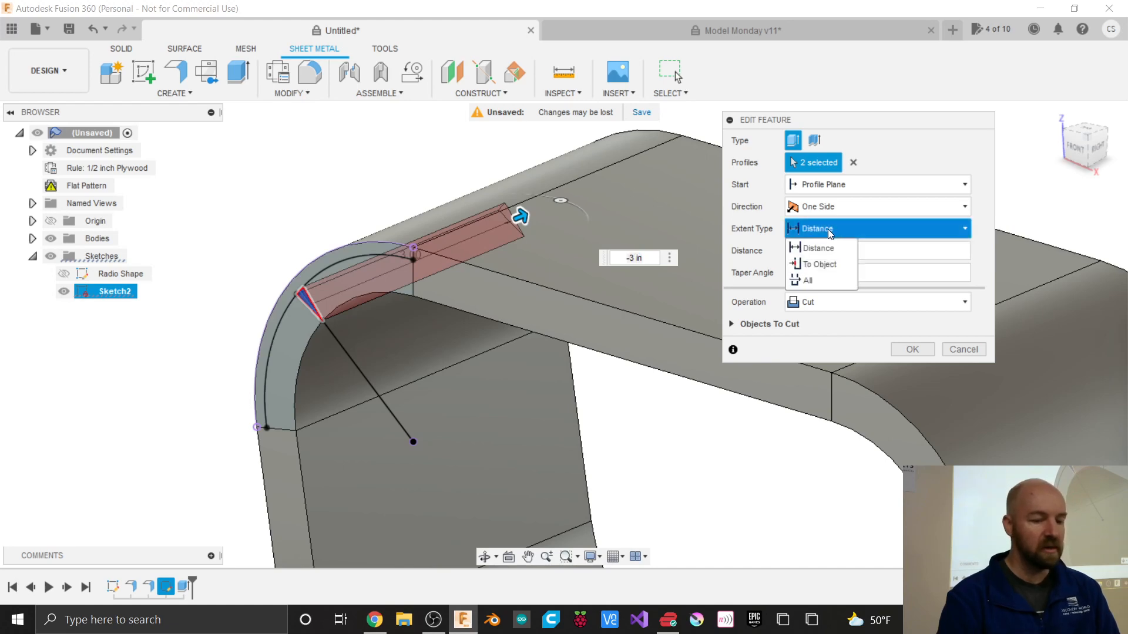
click(812, 284)
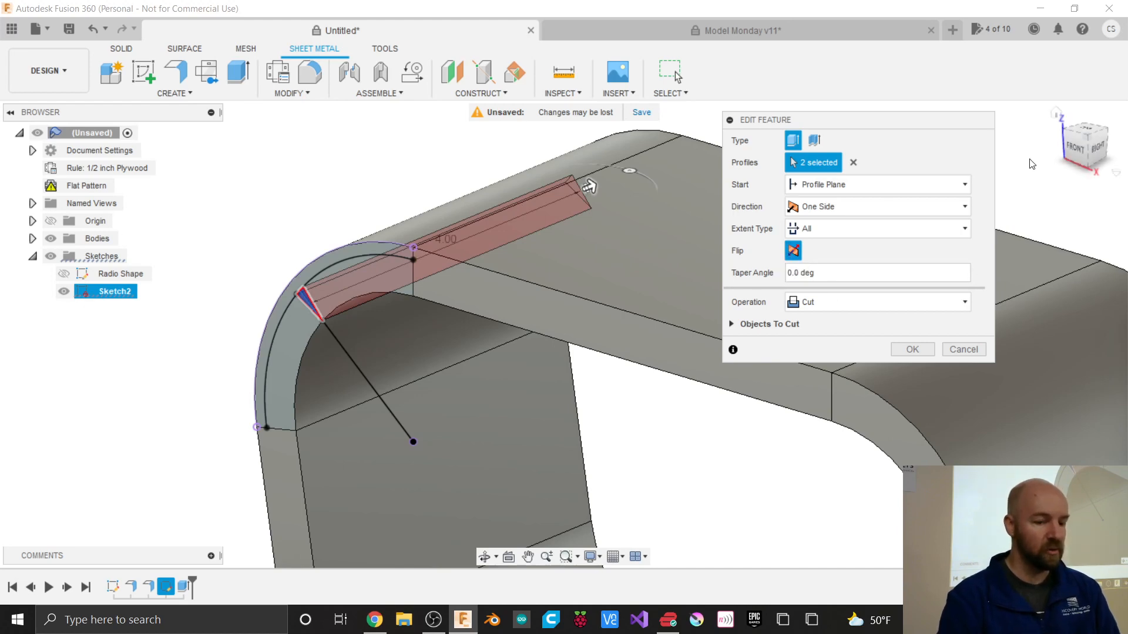
drag(1085, 143, 1045, 147)
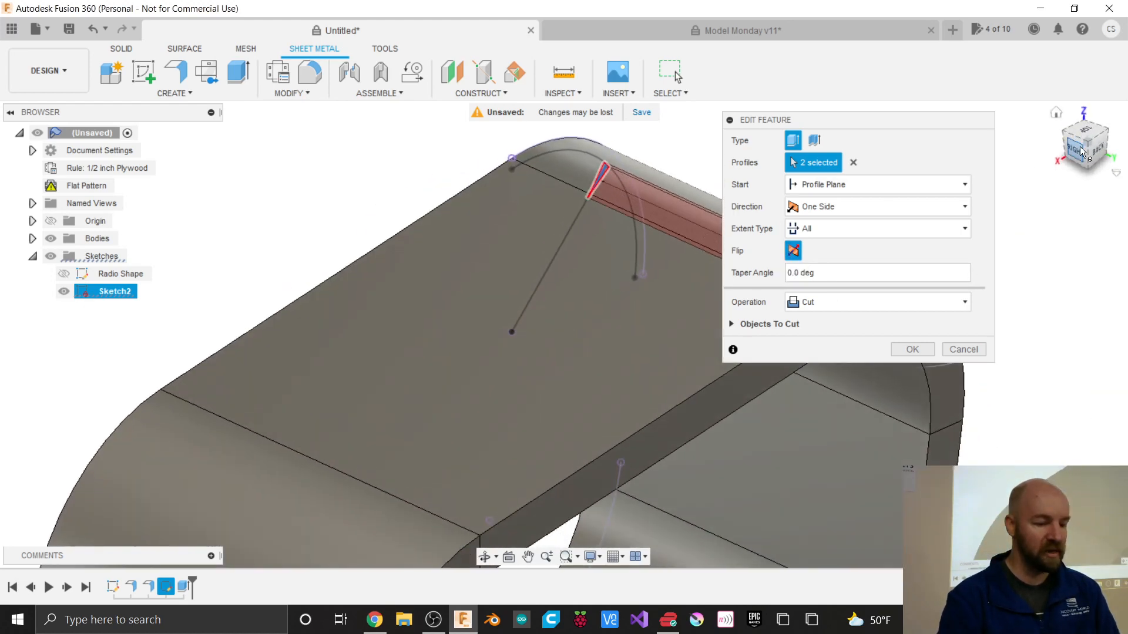
scroll(259, 304, down, 3)
scroll(640, 317, up, 2)
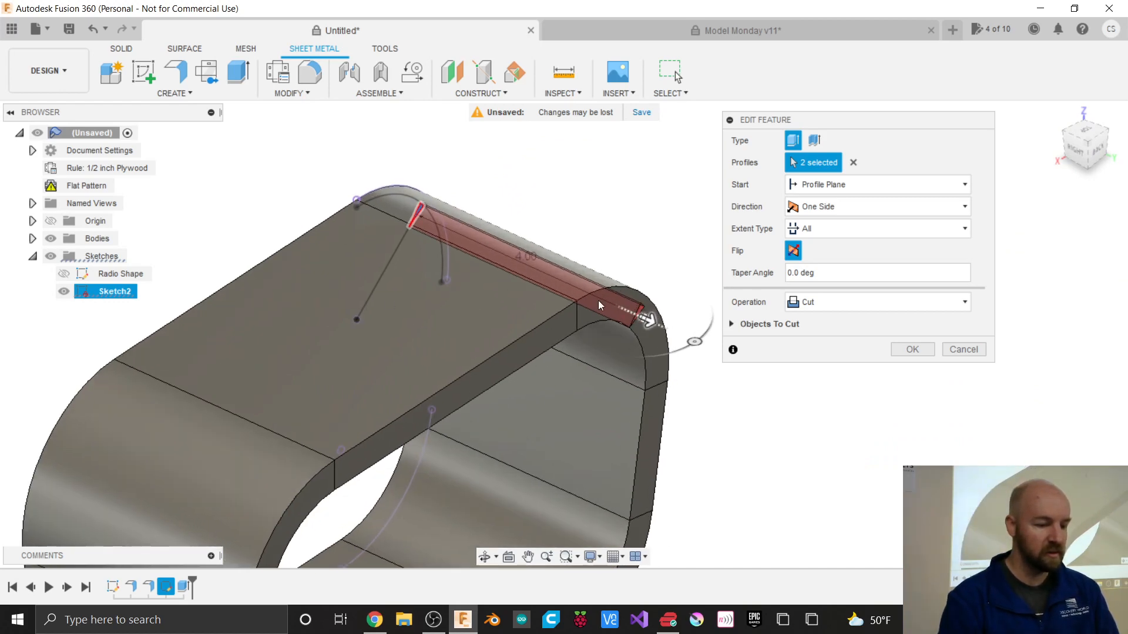
click(1073, 154)
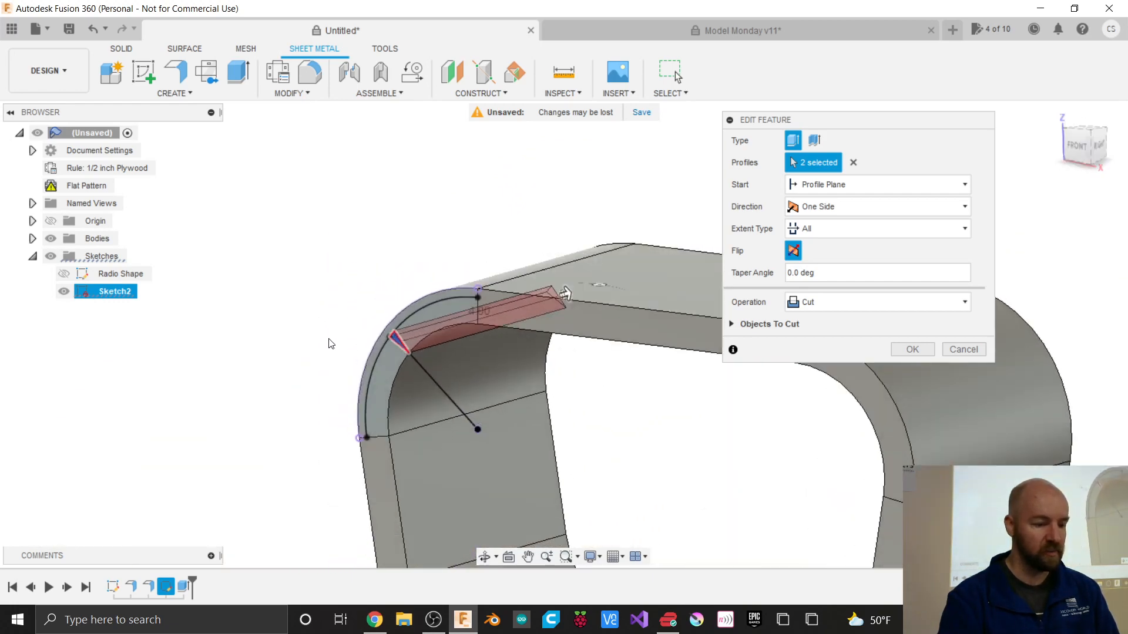
click(912, 350)
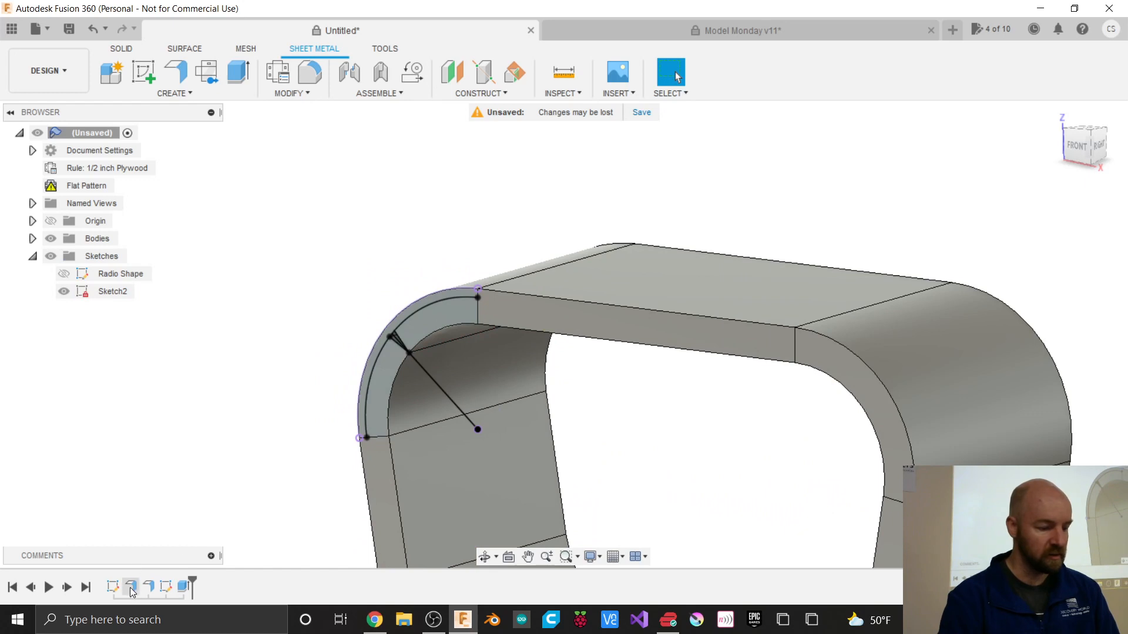
Step: Set the first contour flange's distance to 10 in and check the notch cut at the back of the shell
right_click(130, 586)
click(171, 441)
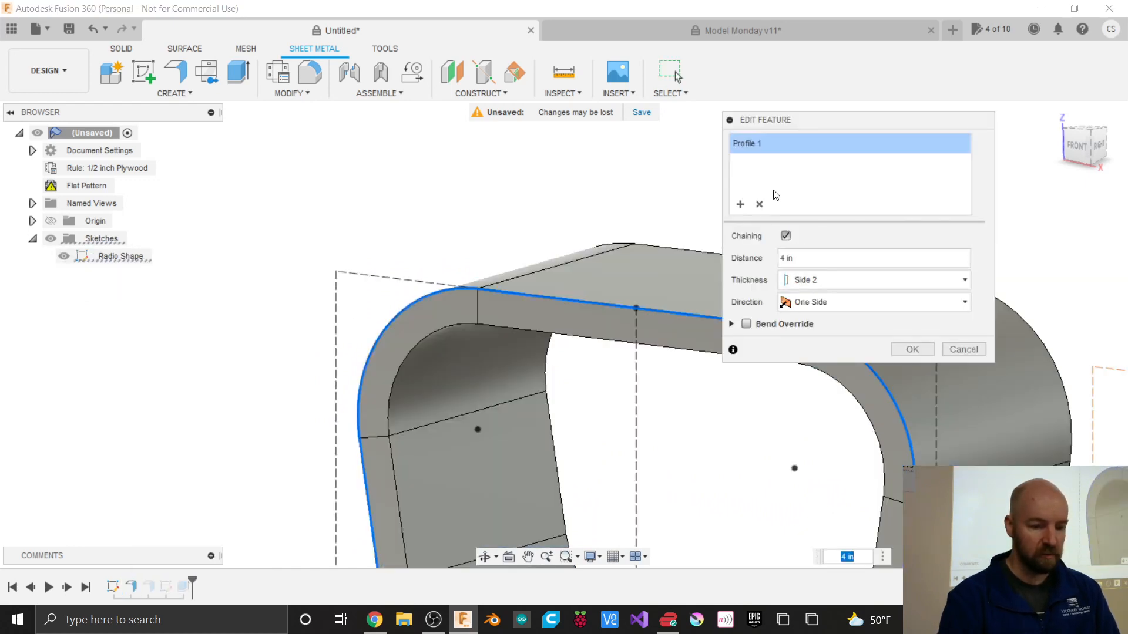
click(785, 259)
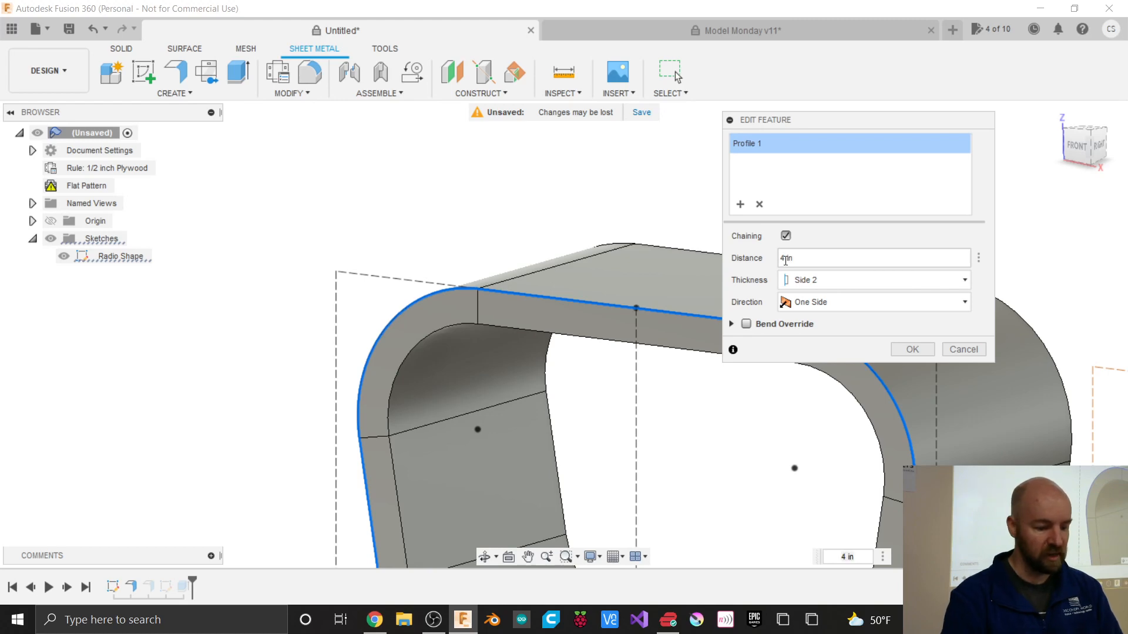
key(BackSpace)
text(10)
key(Return)
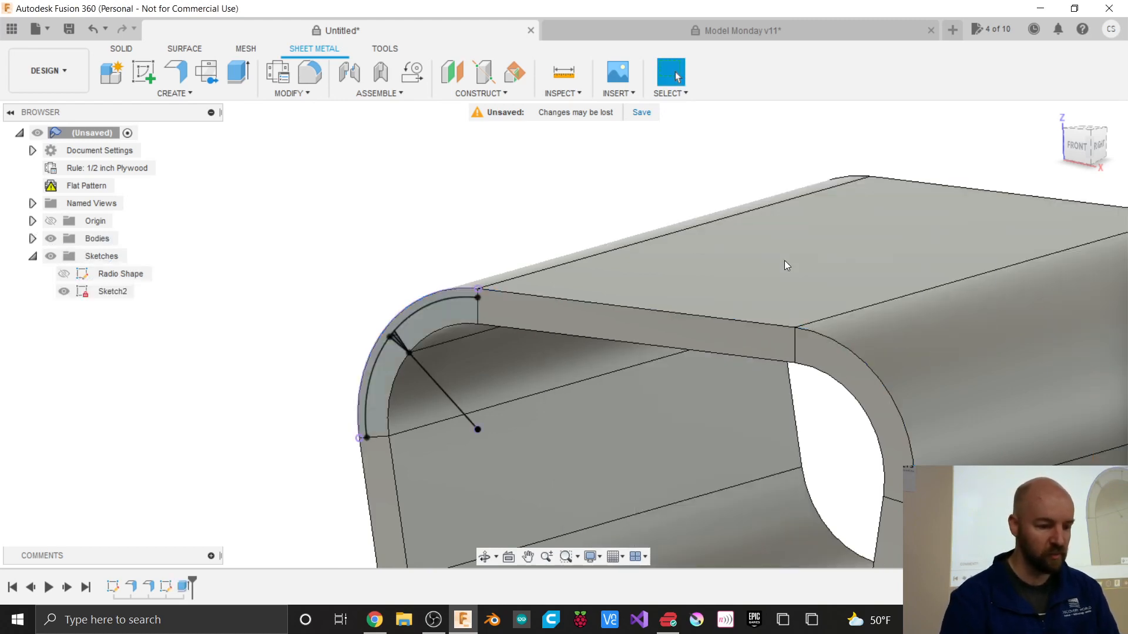
drag(1087, 147, 970, 154)
click(1086, 149)
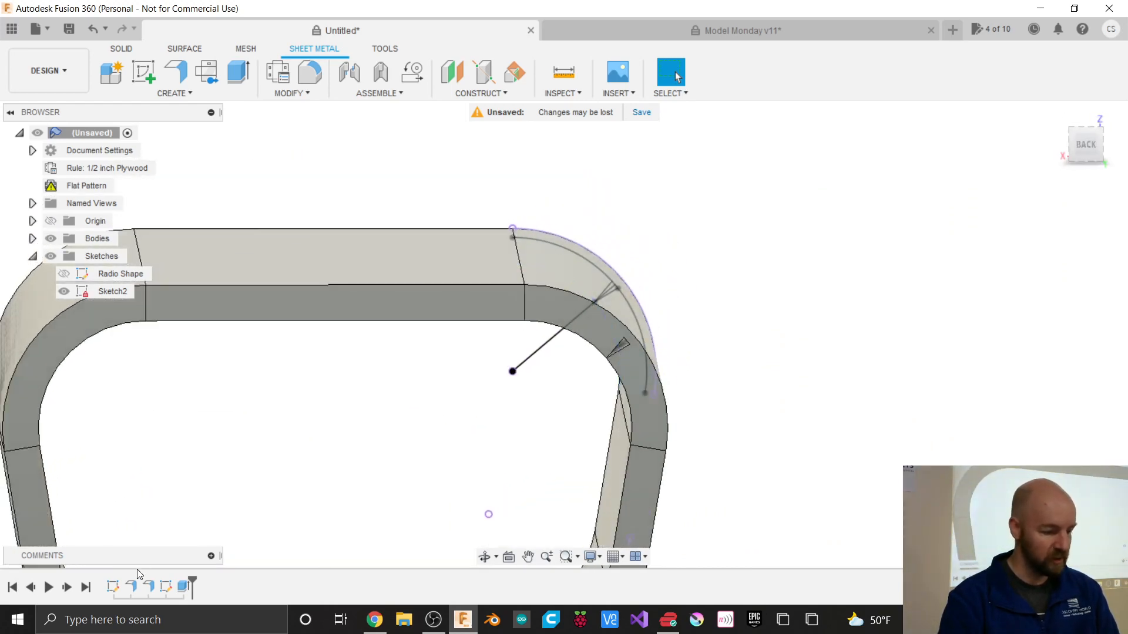
Step: Shorten the first contour flange's distance and inspect the notch in the rounded corner from the front
right_click(131, 587)
click(176, 506)
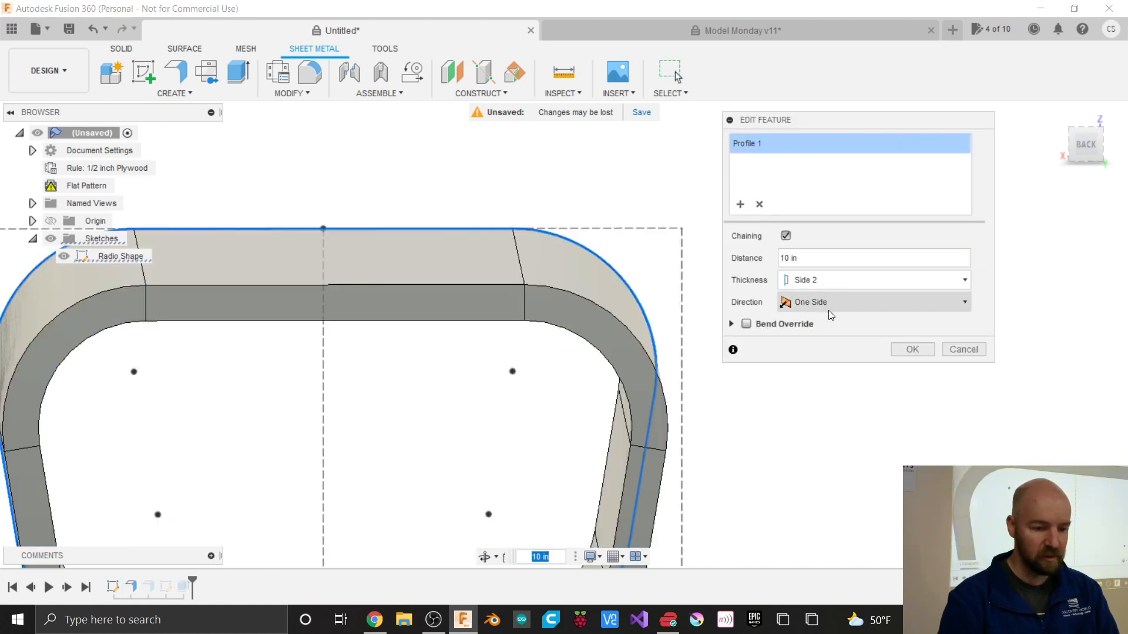
drag(797, 258, 743, 258)
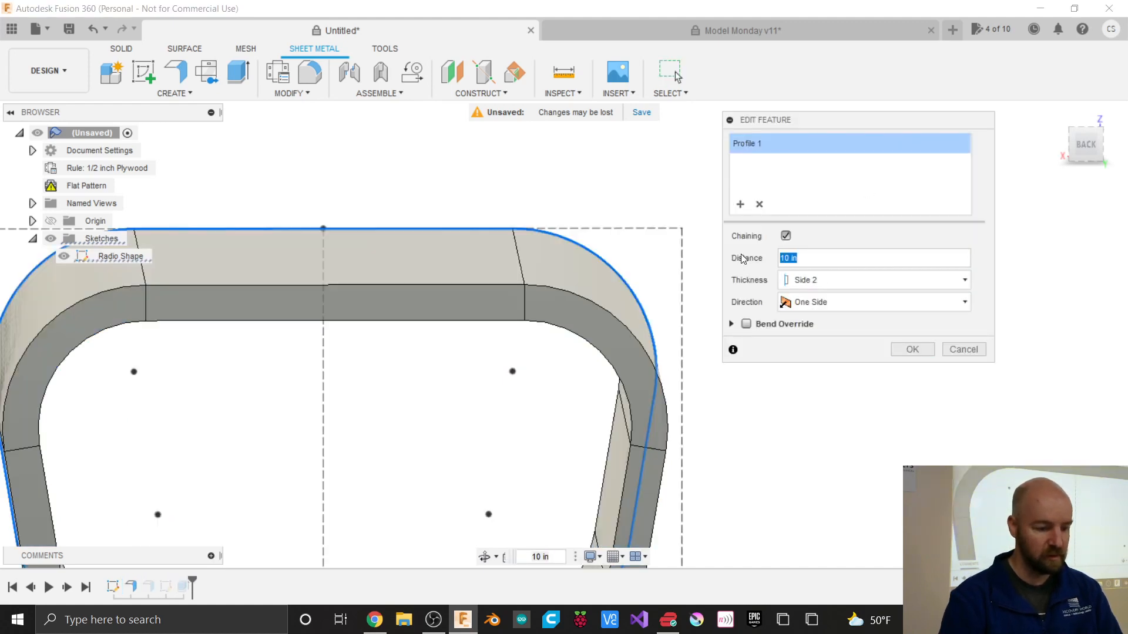
key(Return)
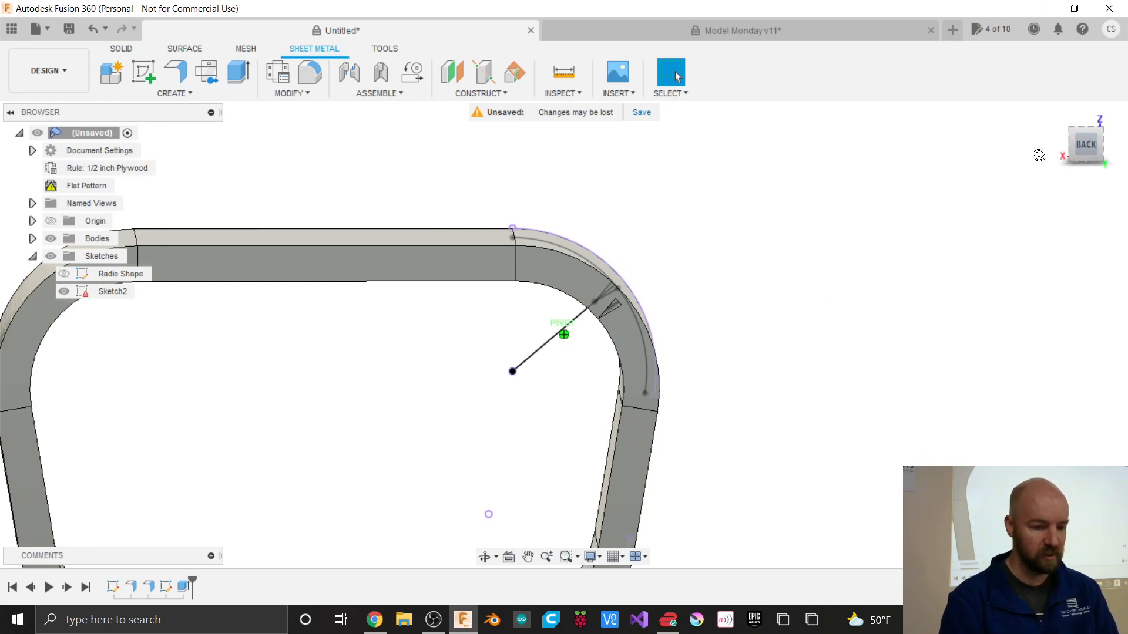
mouse_move(1039, 155)
mouse_down()
mouse_move(976, 154)
mouse_move(970, 166)
mouse_up()
scroll(446, 408, up, 5)
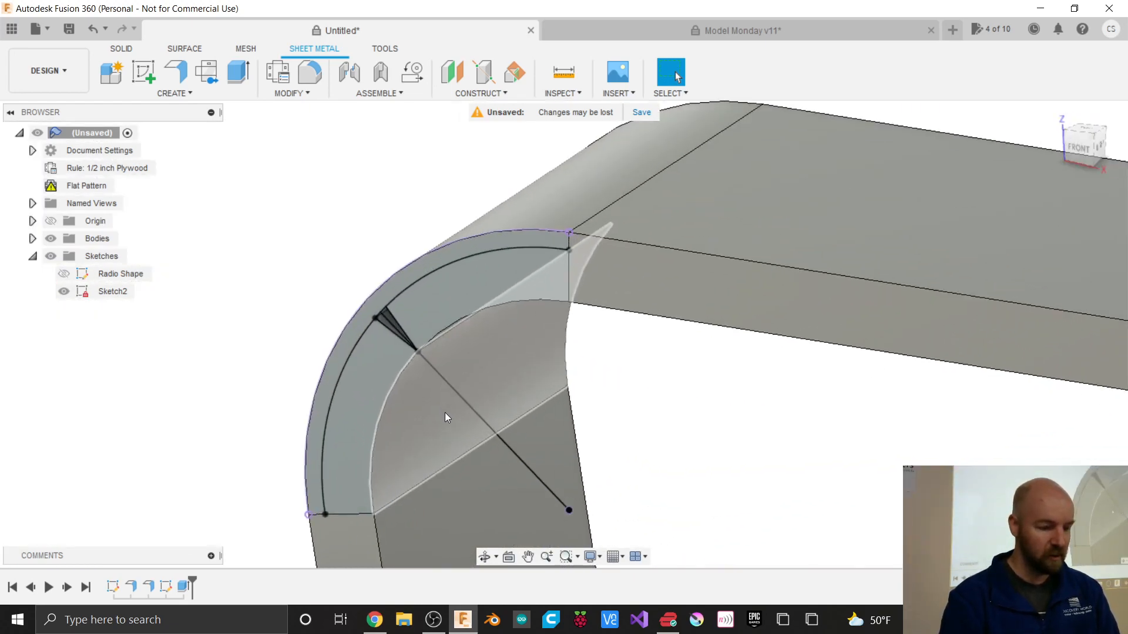
scroll(446, 412, up, 2)
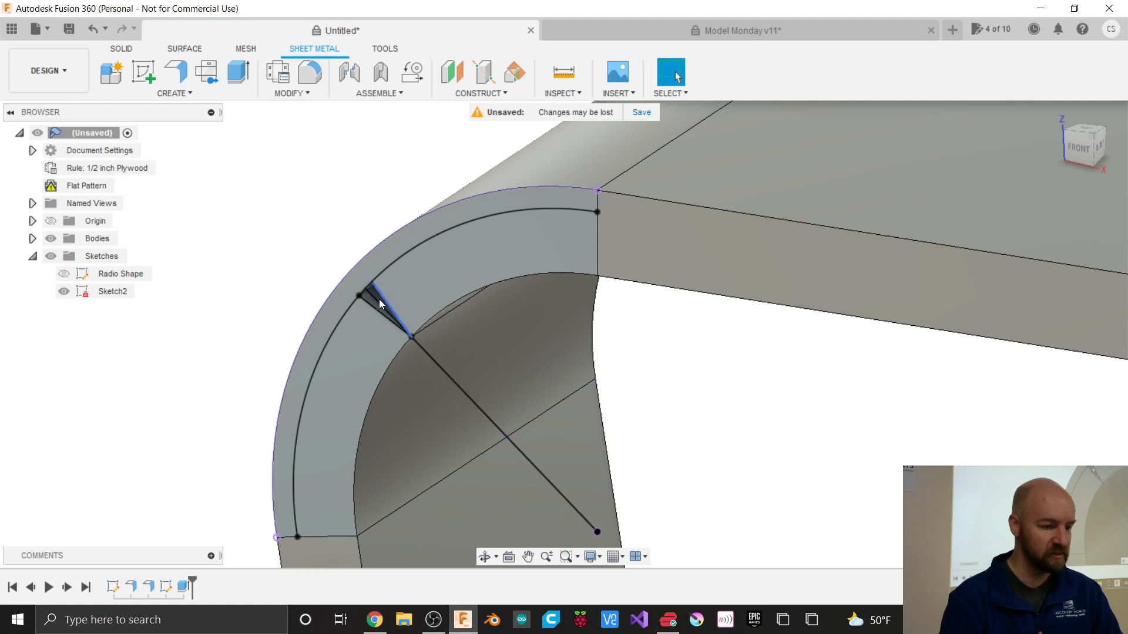
scroll(346, 165, down, 2)
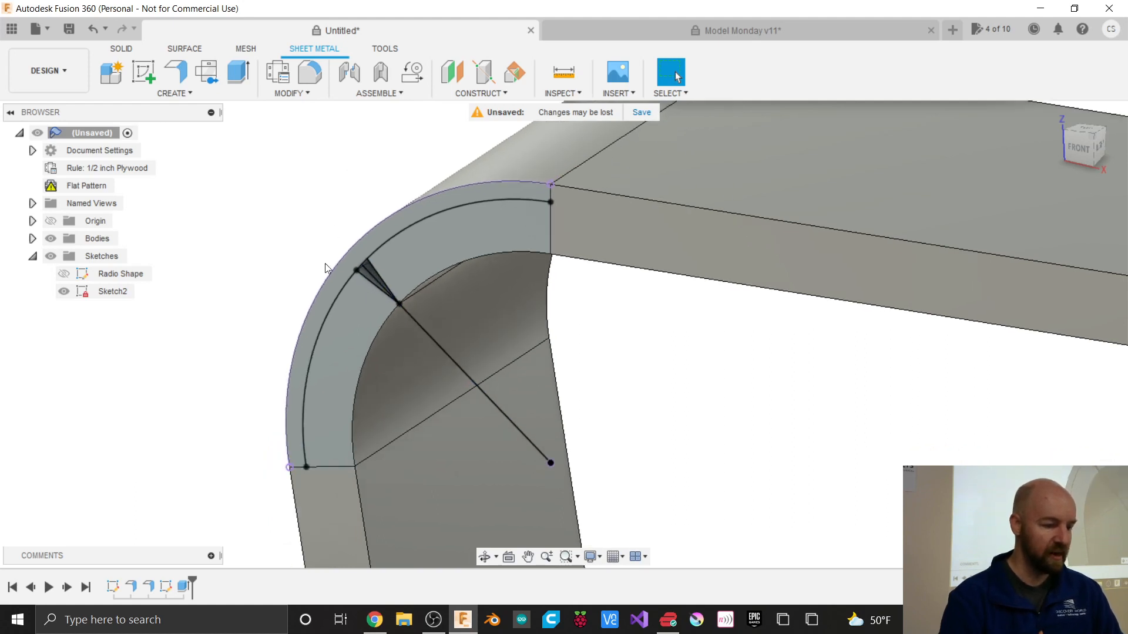
scroll(321, 350, up, 2)
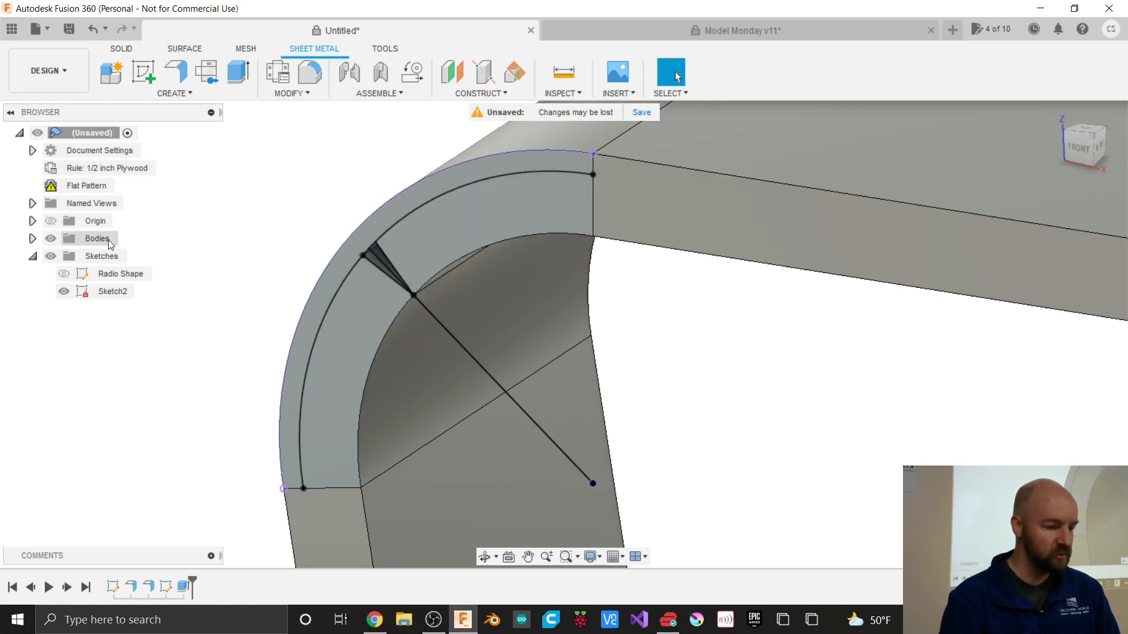
Step: Rename the notch sketch, Sketch2, as Kerf and hide it
click(102, 293)
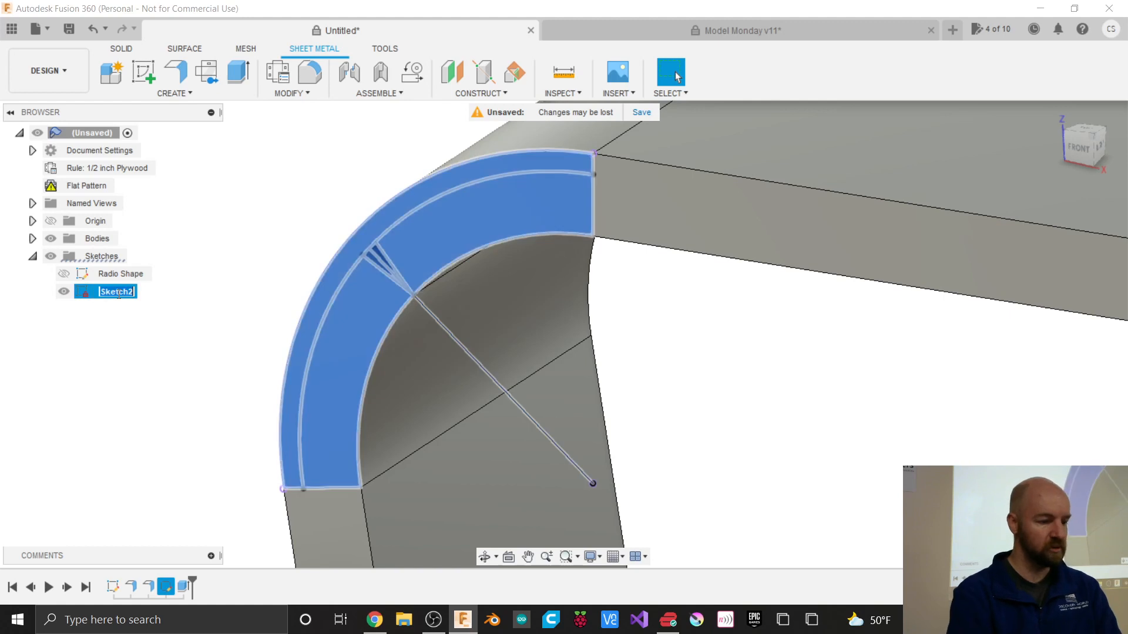
double_click(115, 292)
text(Kerf)
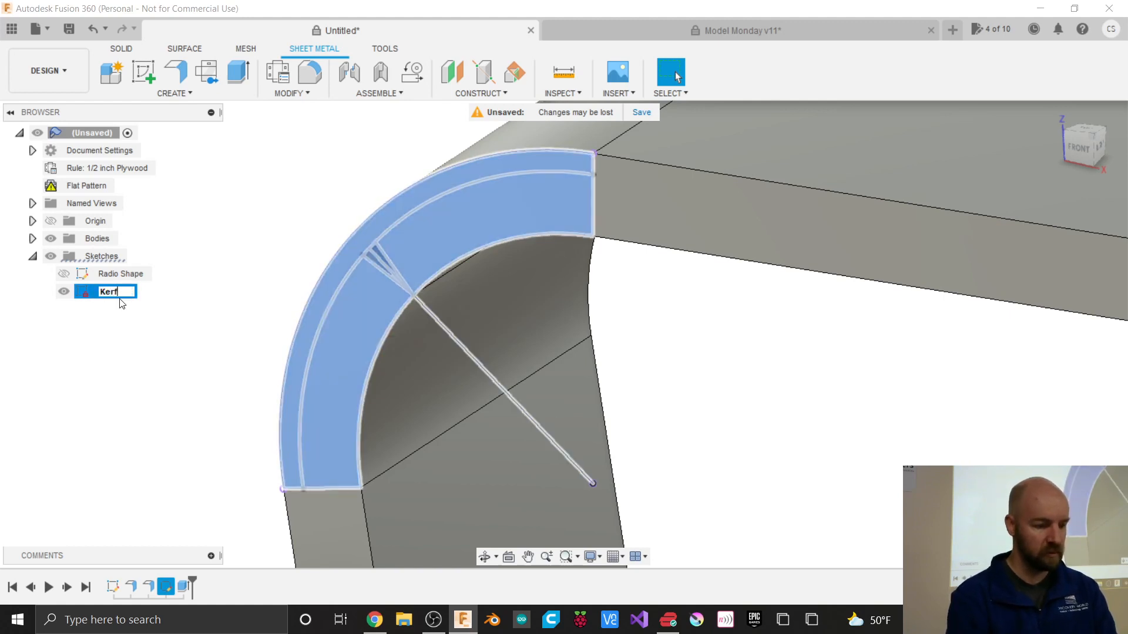
key(Return)
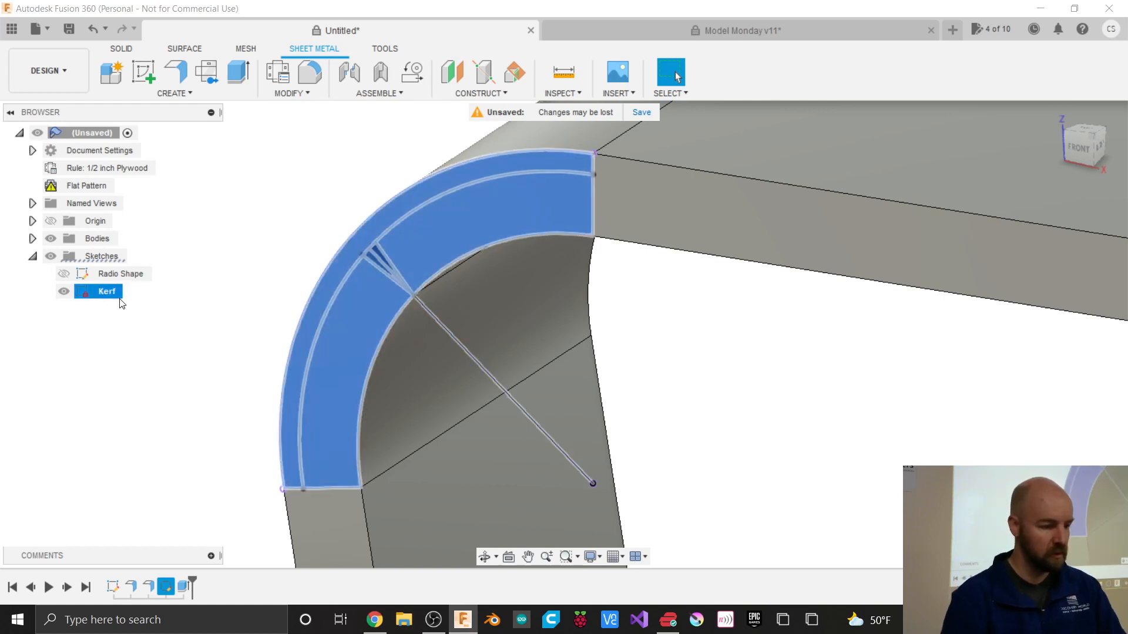
click(64, 291)
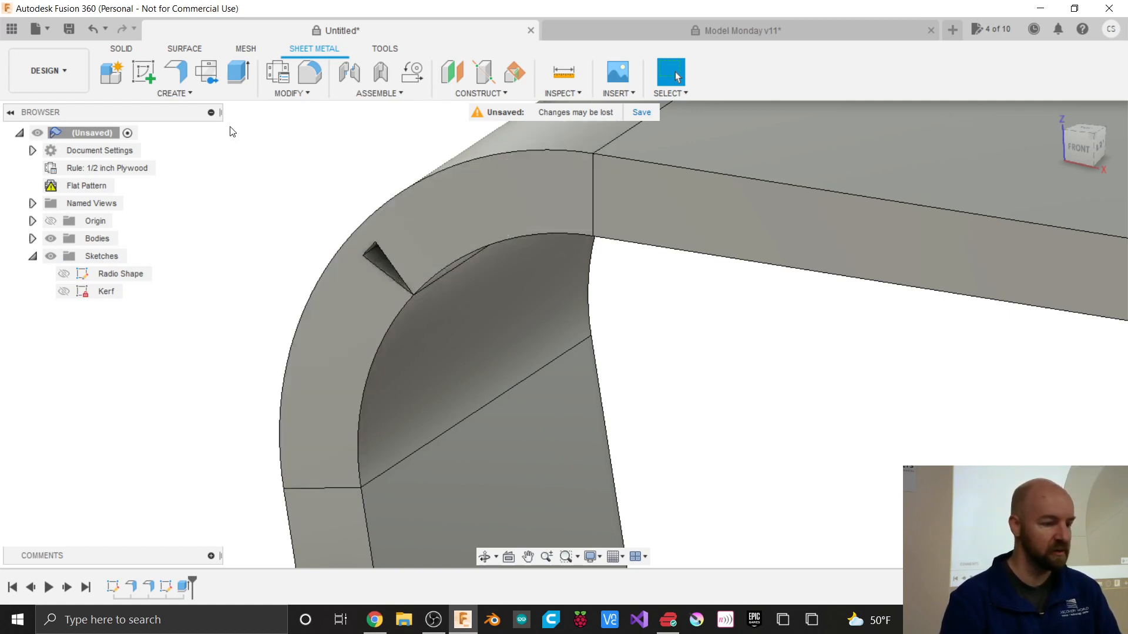
Step: Start a Pattern on Path of type Features with the extruded notch cut as the object
click(178, 95)
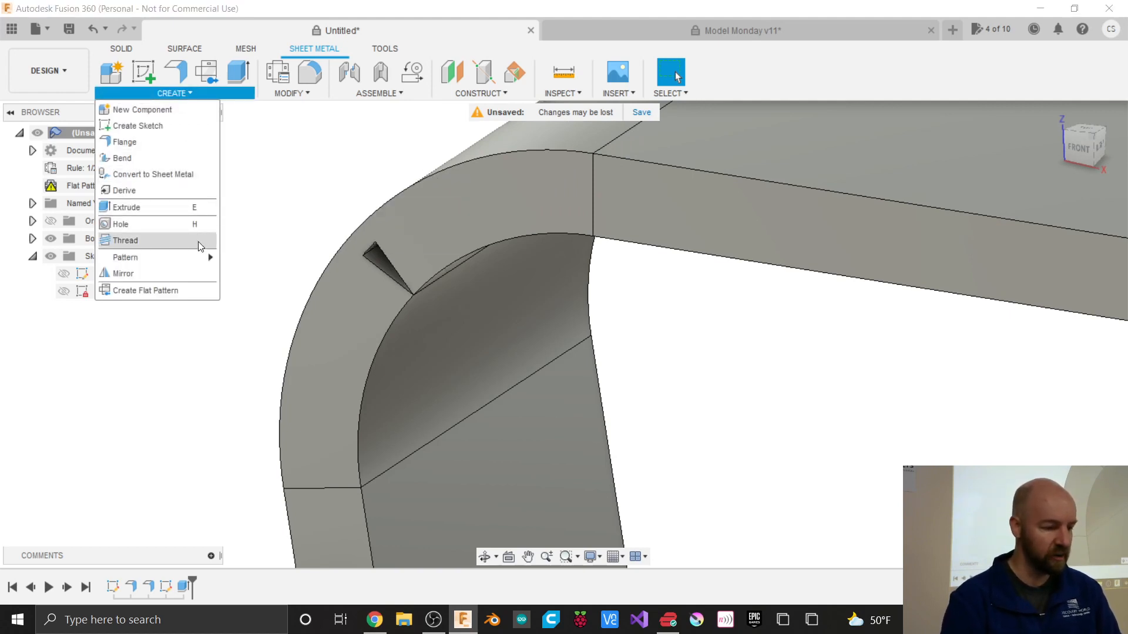
mouse_move(188, 258)
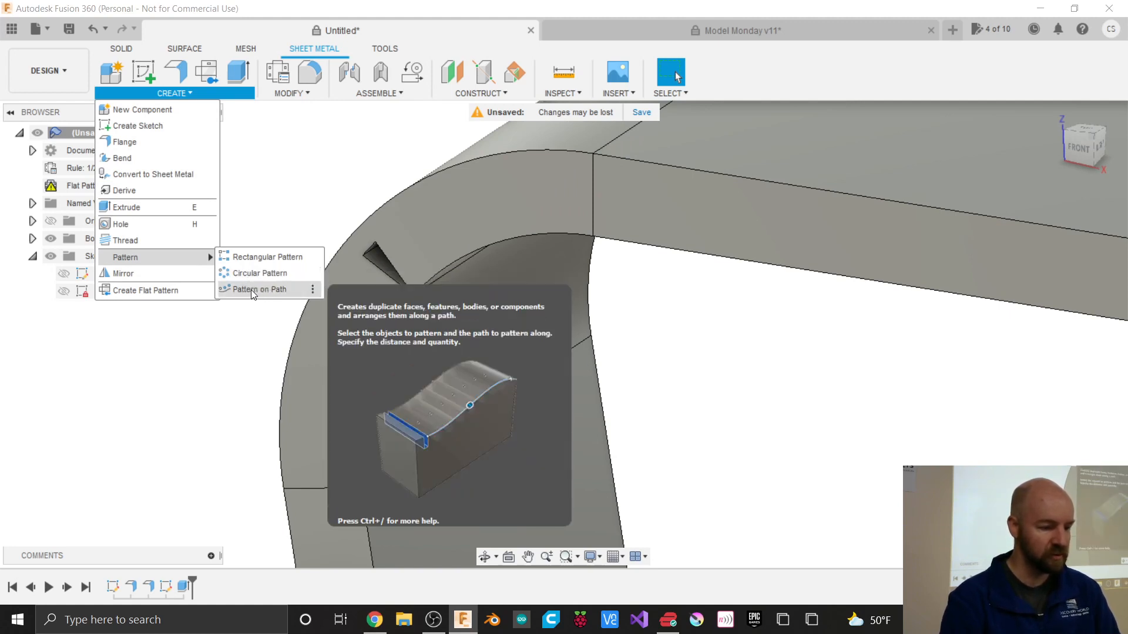
click(253, 290)
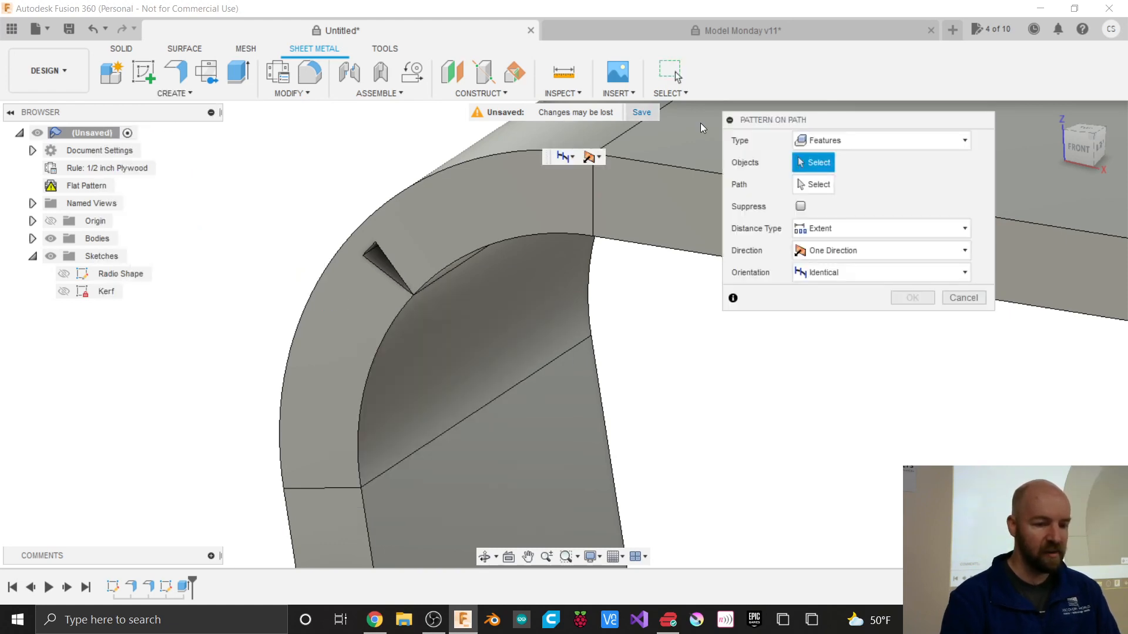
click(886, 144)
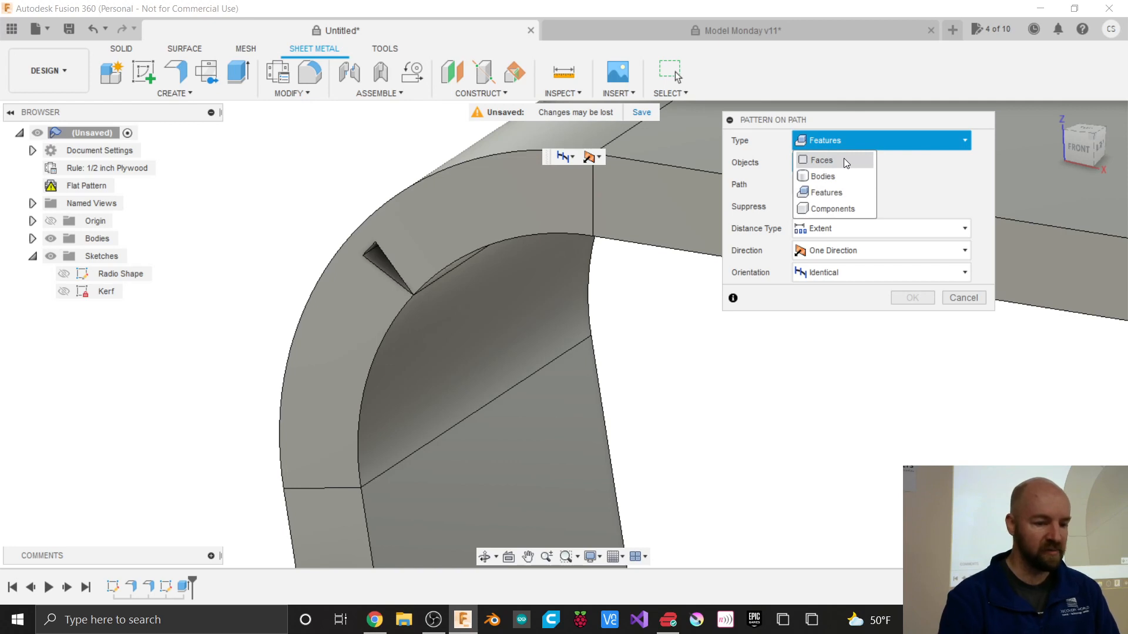
click(841, 175)
click(839, 138)
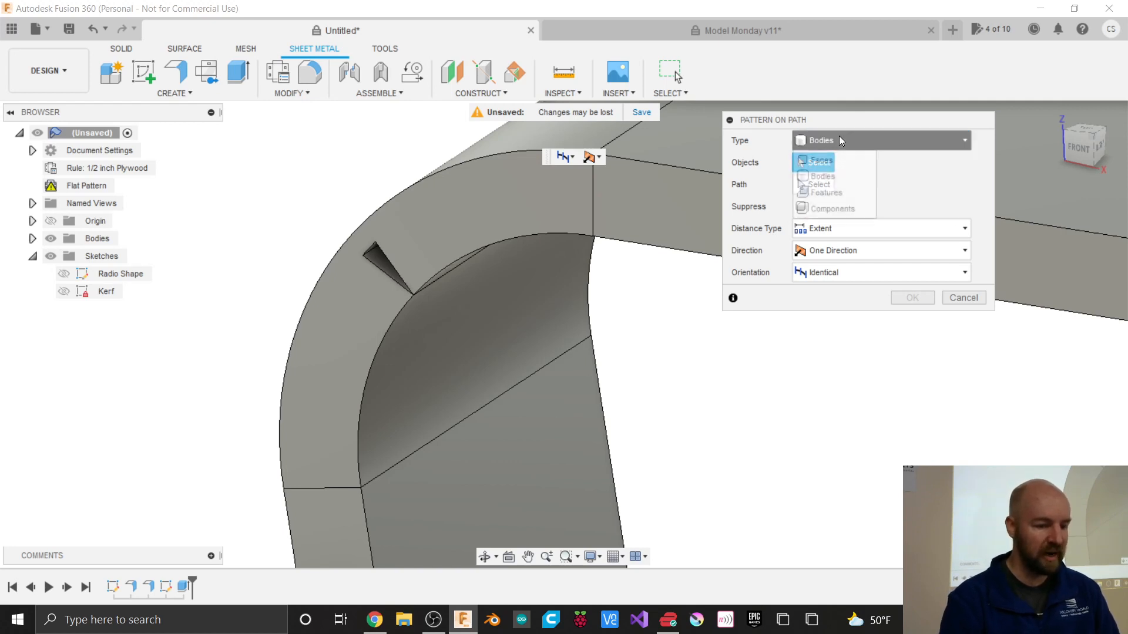
click(828, 193)
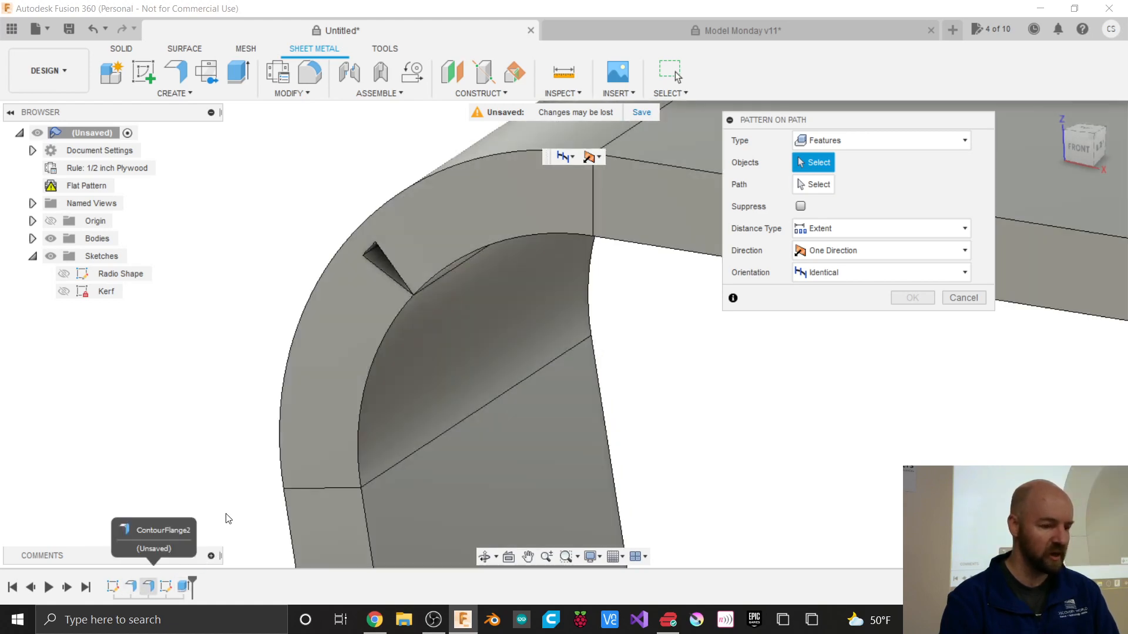
click(181, 584)
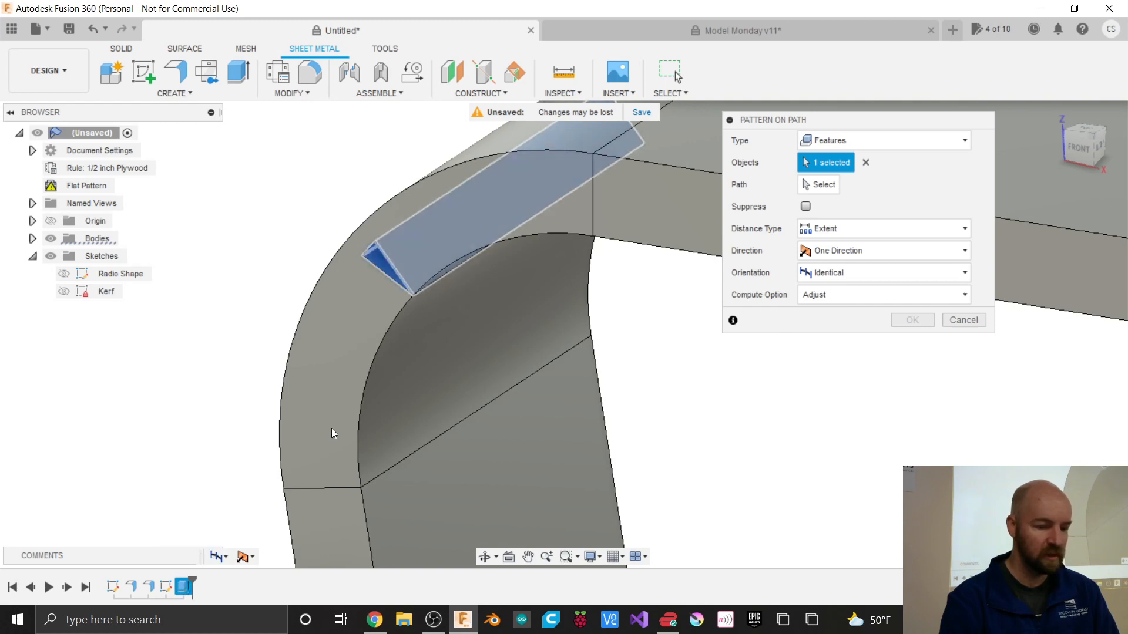
Step: Show the Kerf sketch, use its arc through the bend as the pattern path, and extend the pattern distance to 3.25 in
click(821, 185)
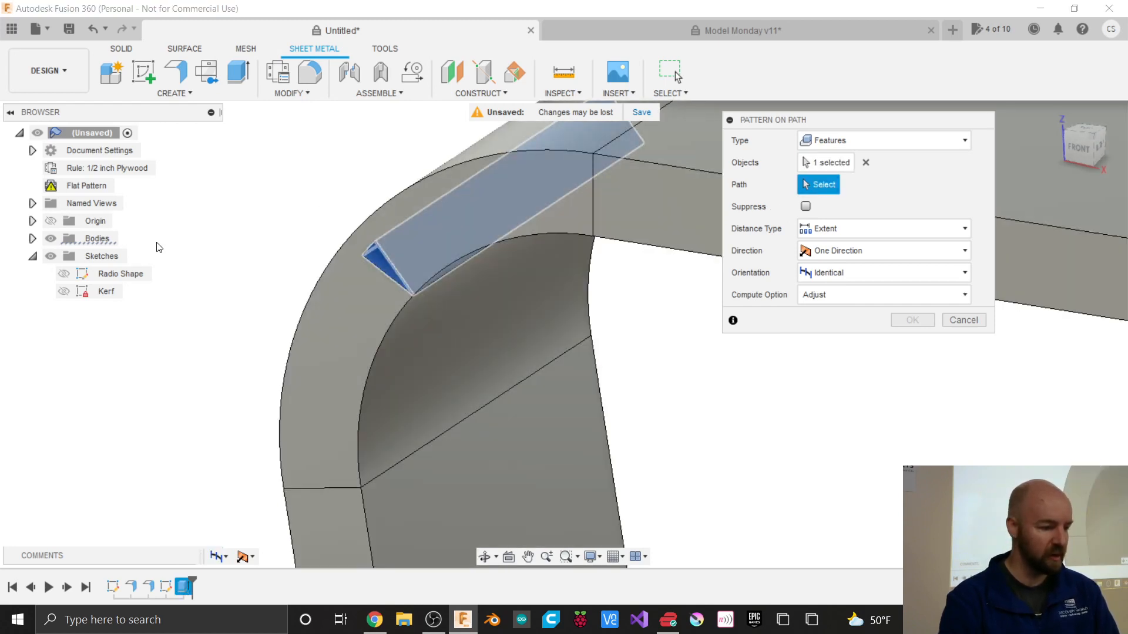
click(63, 292)
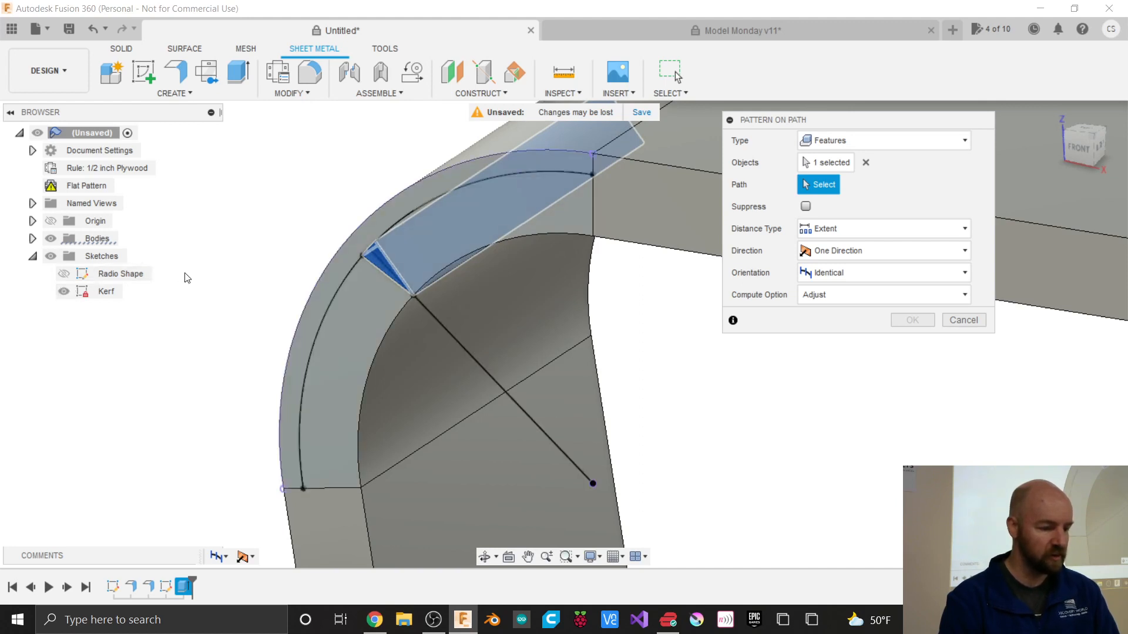
click(350, 274)
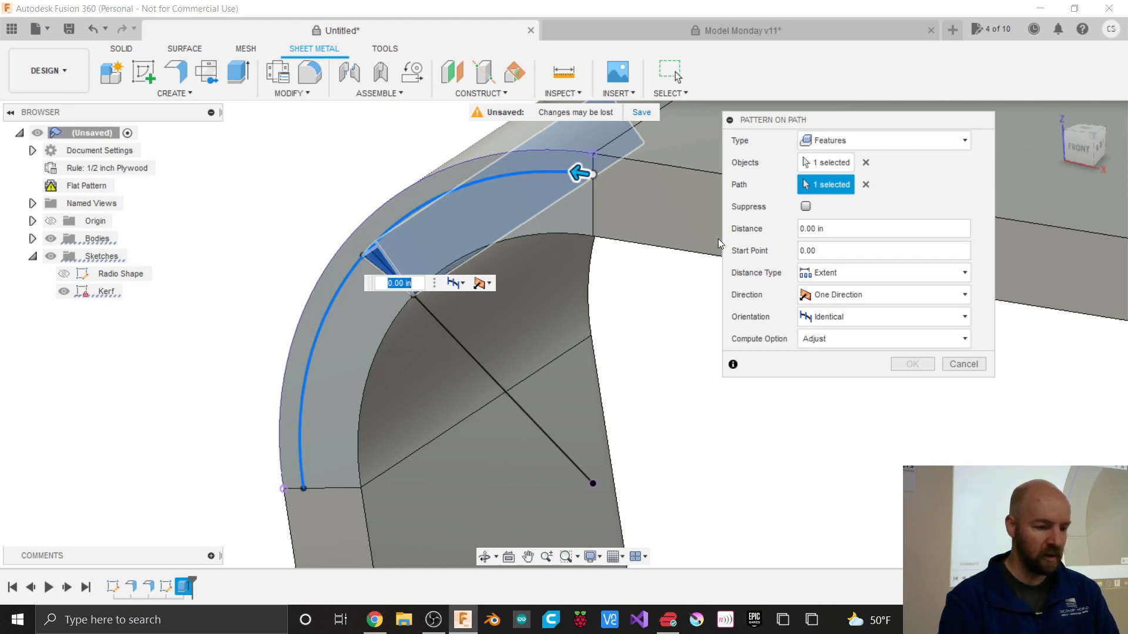
drag(579, 173, 289, 491)
scroll(295, 159, down, 3)
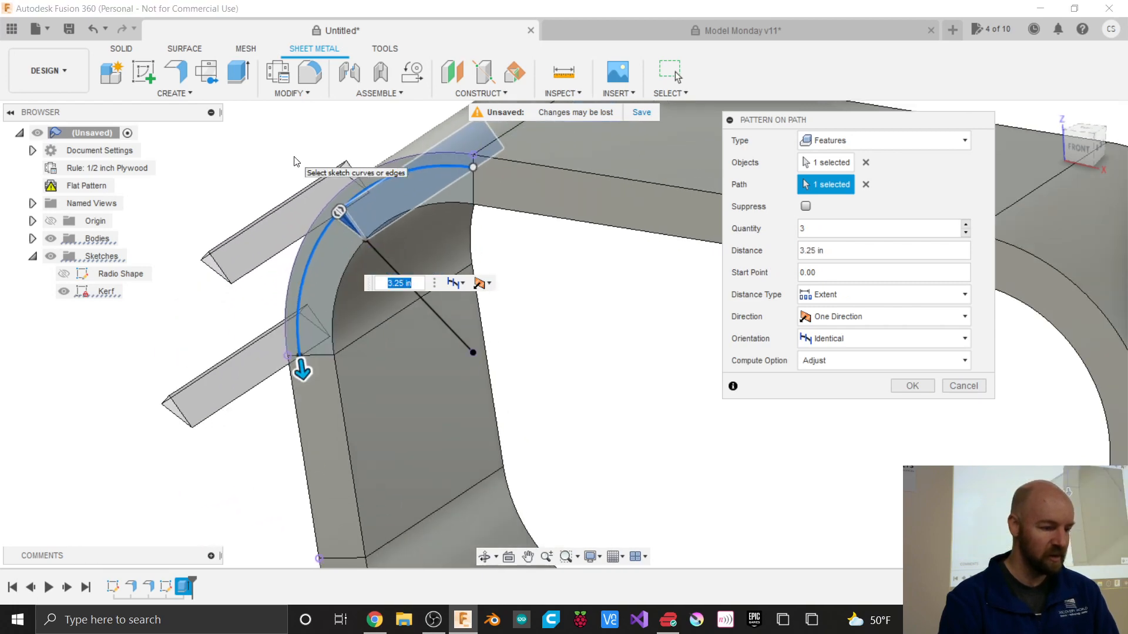
scroll(296, 162, down, 1)
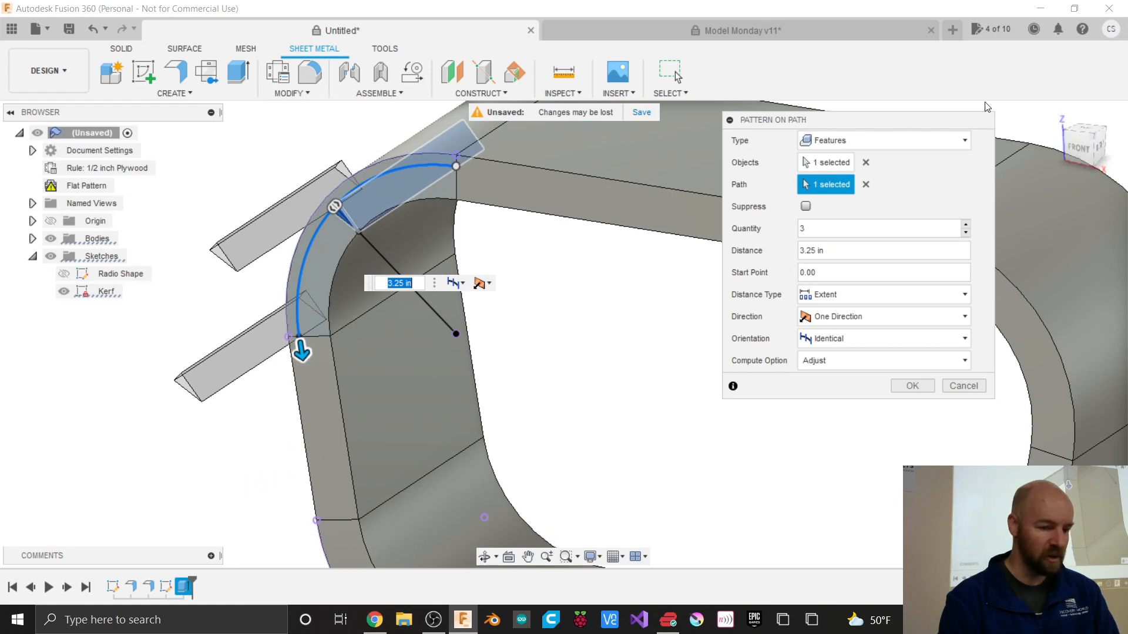
Step: Set the pattern's orientation to Path Direction so the notches turn with the bend's arc
drag(1085, 144, 1127, 135)
scroll(321, 427, down, 2)
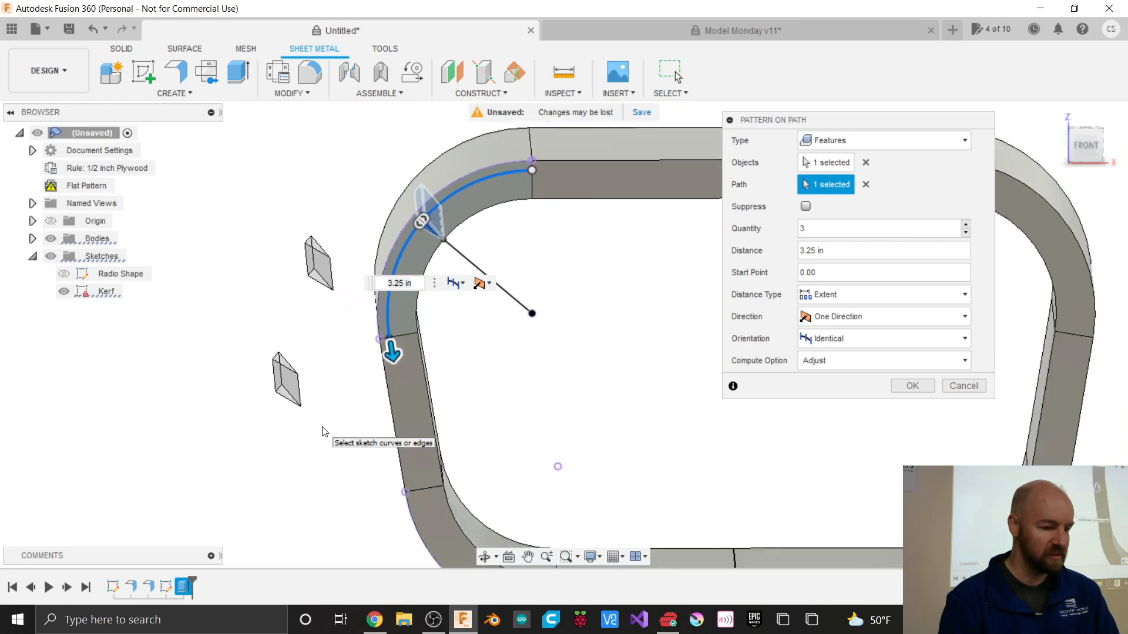
scroll(321, 432, down, 1)
scroll(418, 238, up, 3)
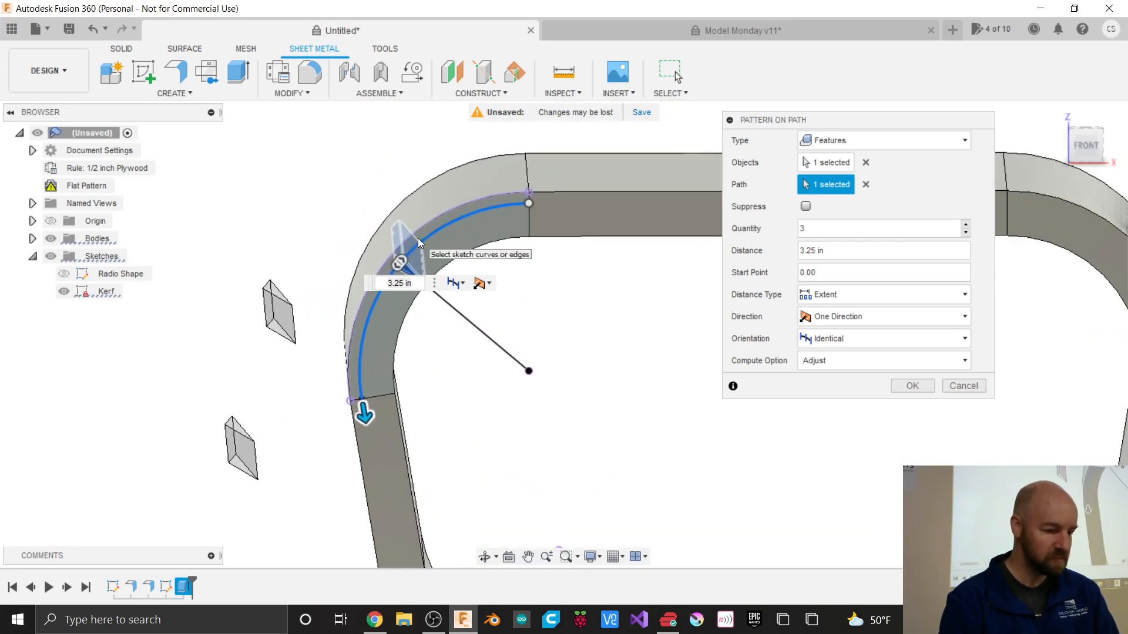
click(850, 339)
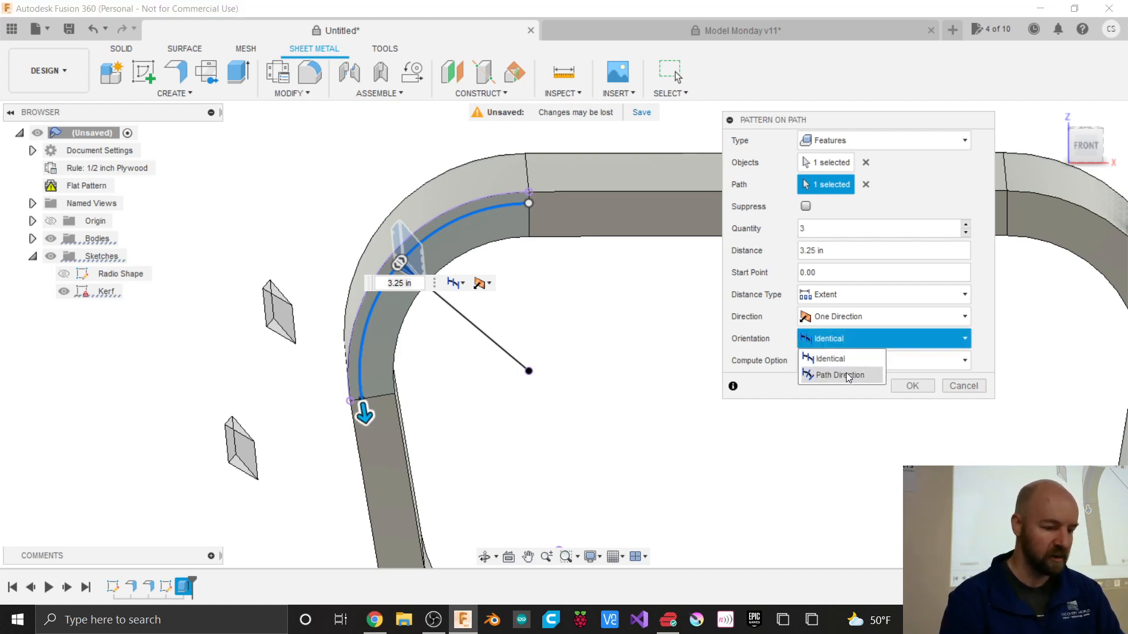
click(845, 339)
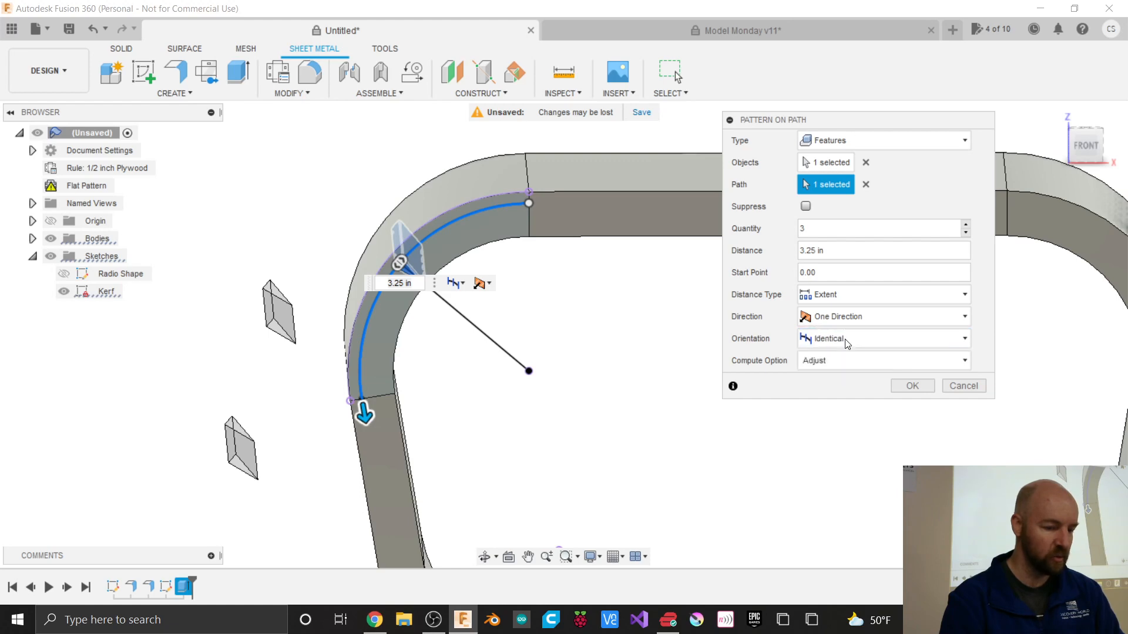
click(838, 338)
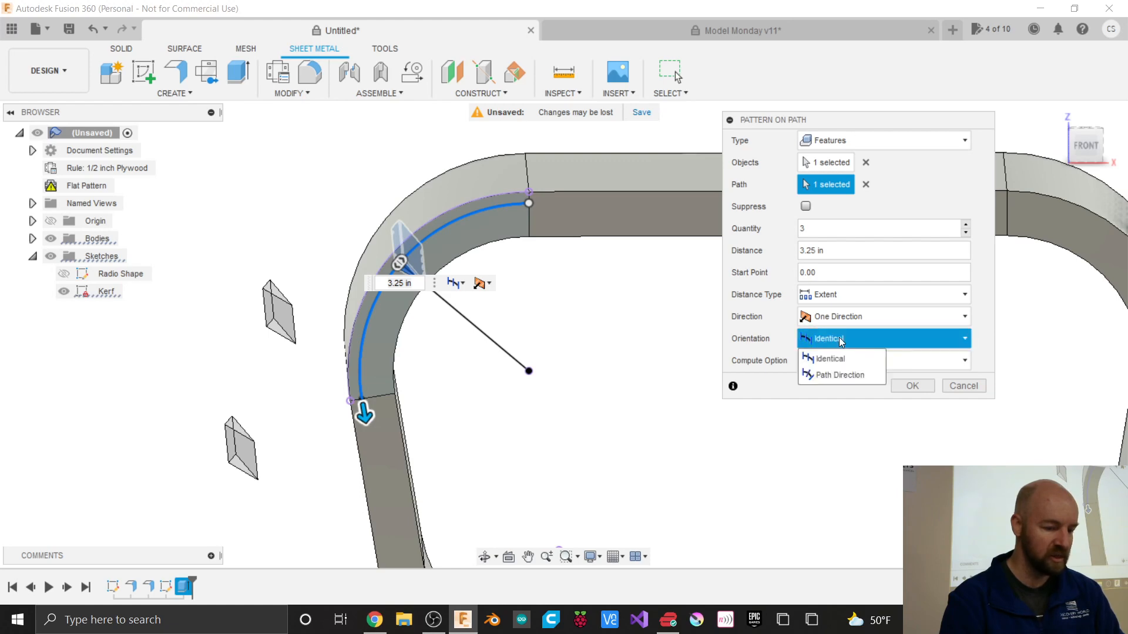
click(823, 375)
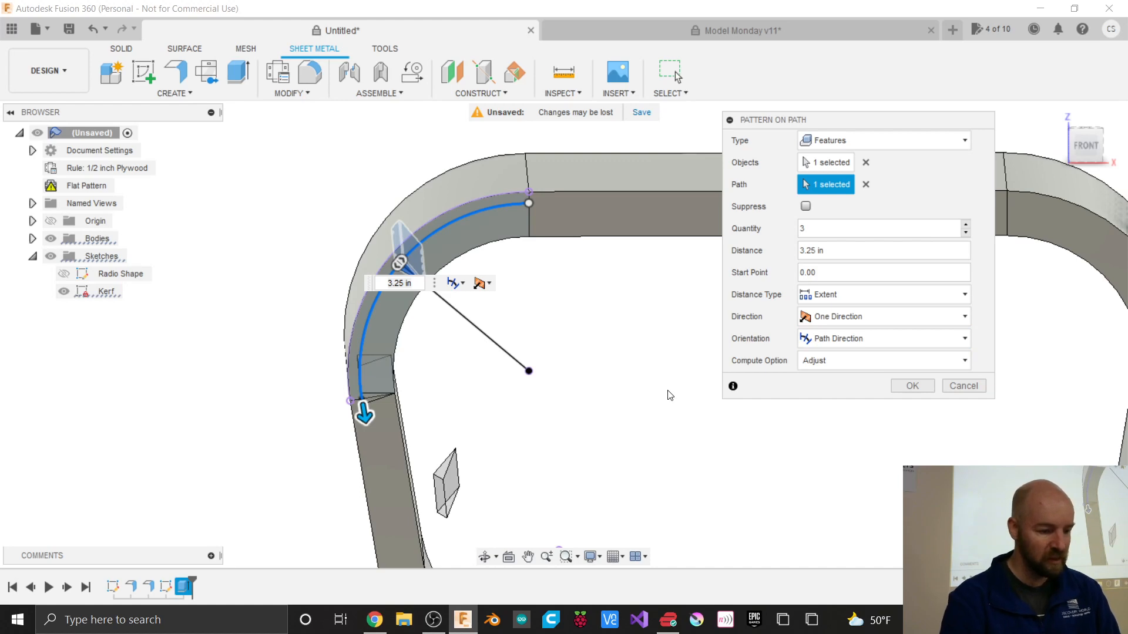
Step: Reduce the pattern distance to 1.625 in and make its direction symmetric about the original notch
drag(365, 411, 393, 273)
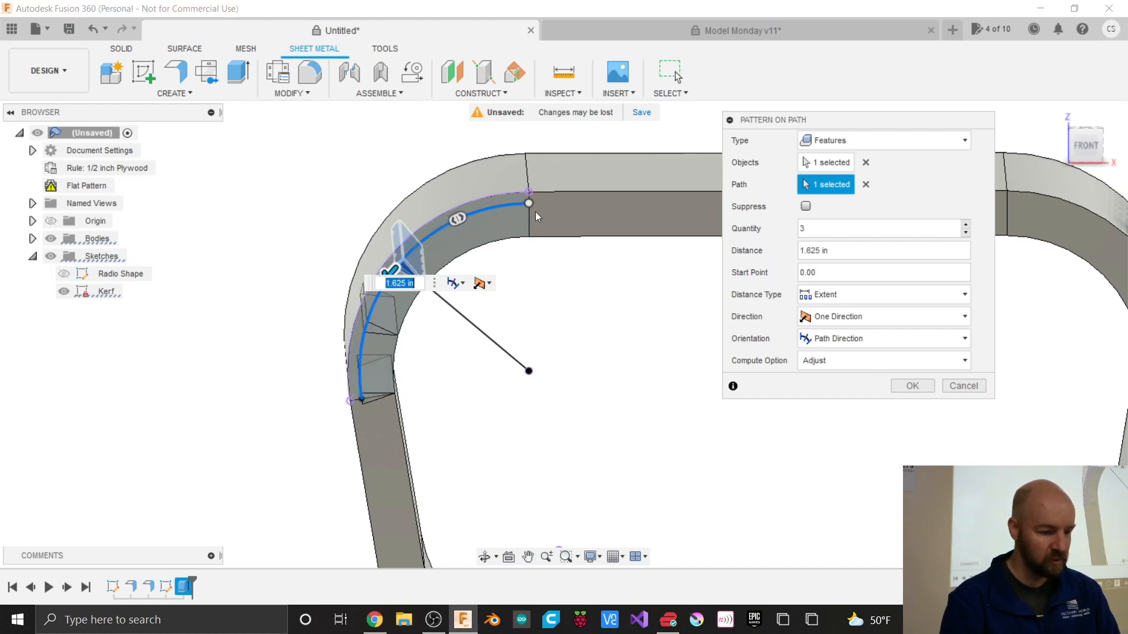
click(1086, 146)
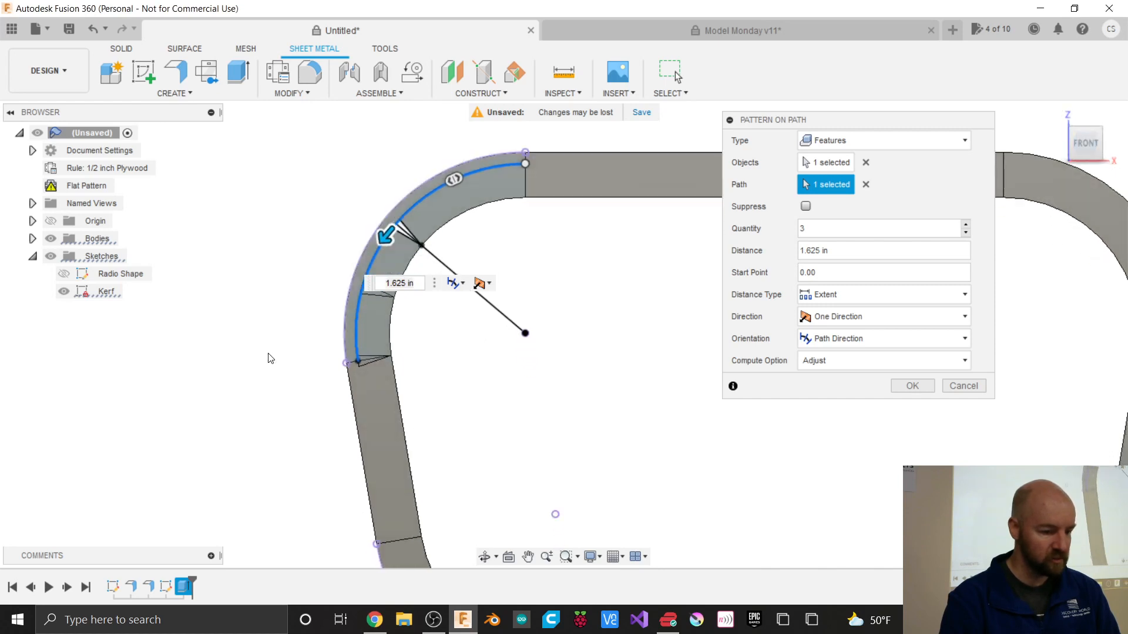
scroll(376, 327, up, 3)
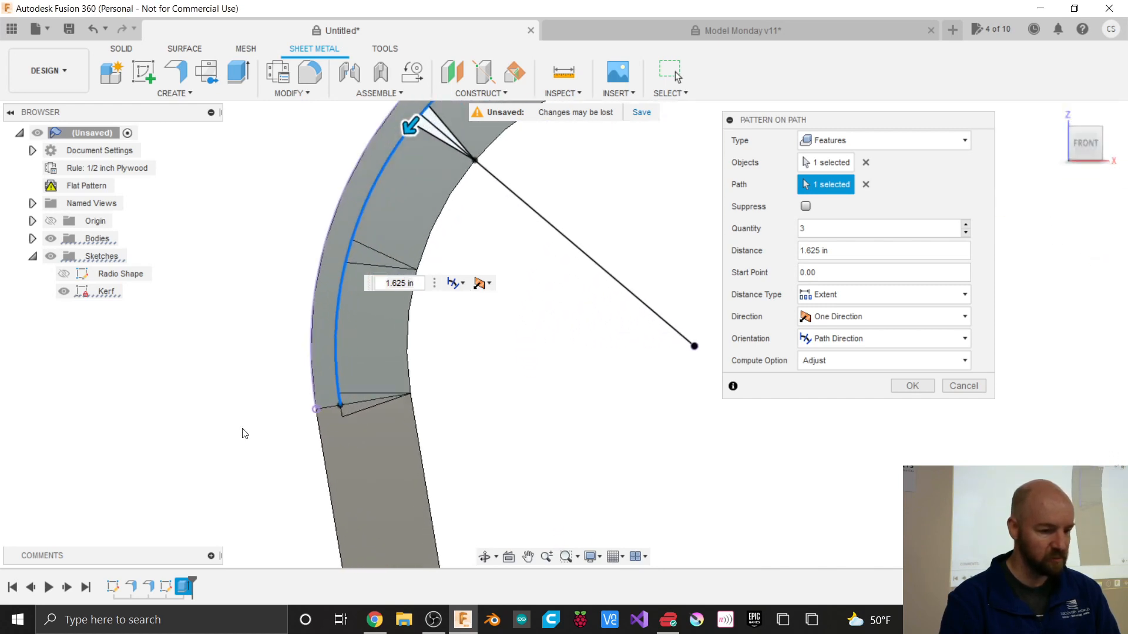
scroll(245, 433, down, 2)
scroll(245, 433, down, 1)
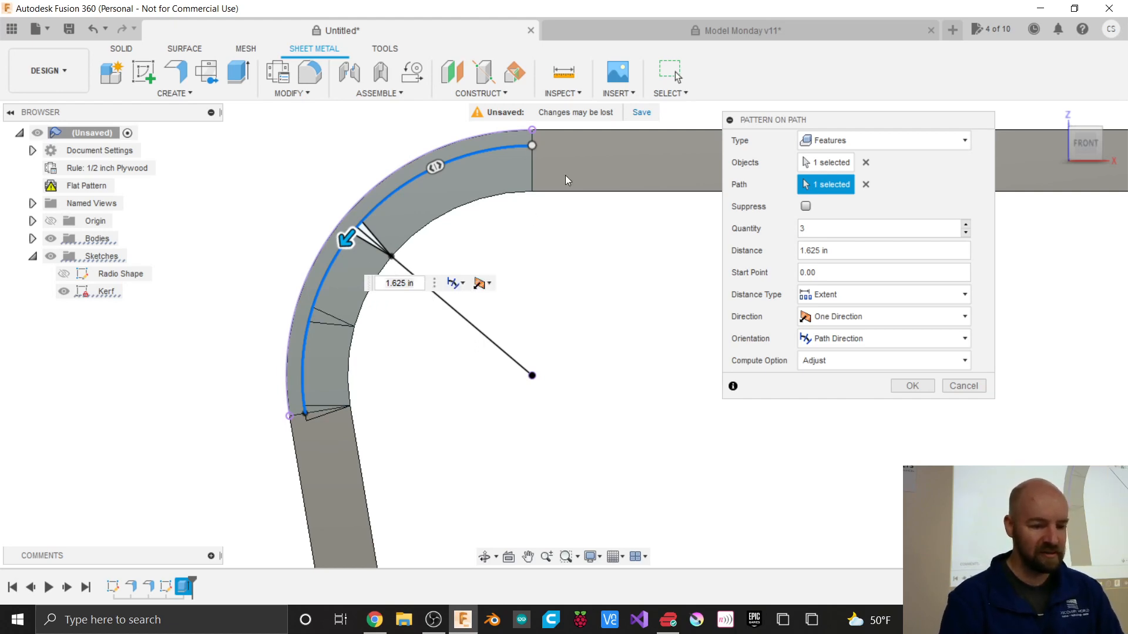
click(878, 317)
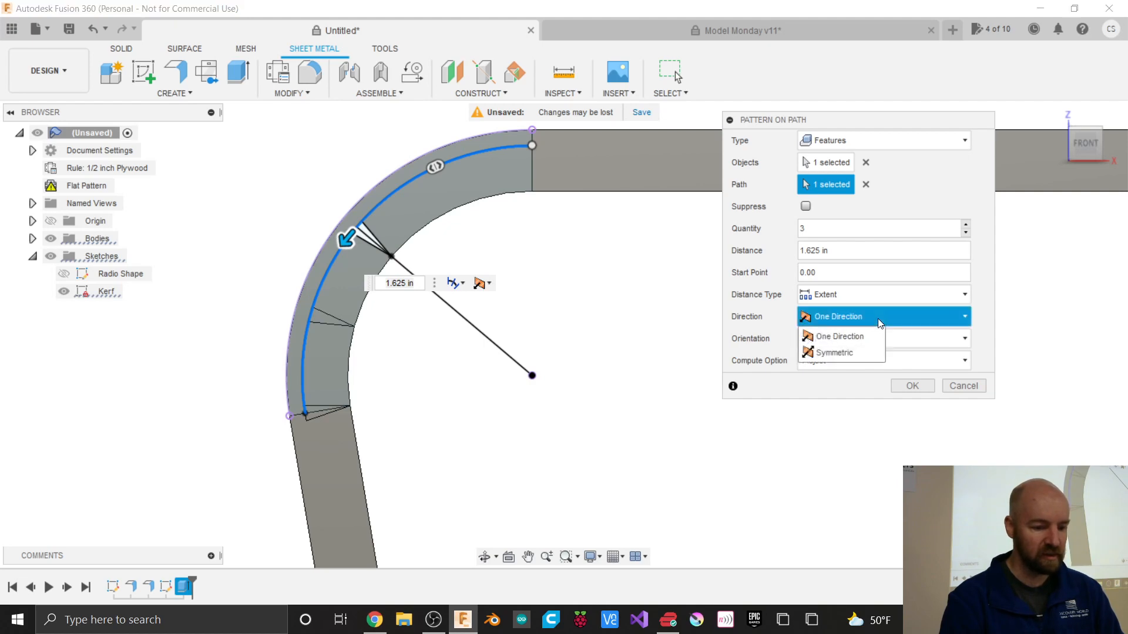
click(844, 354)
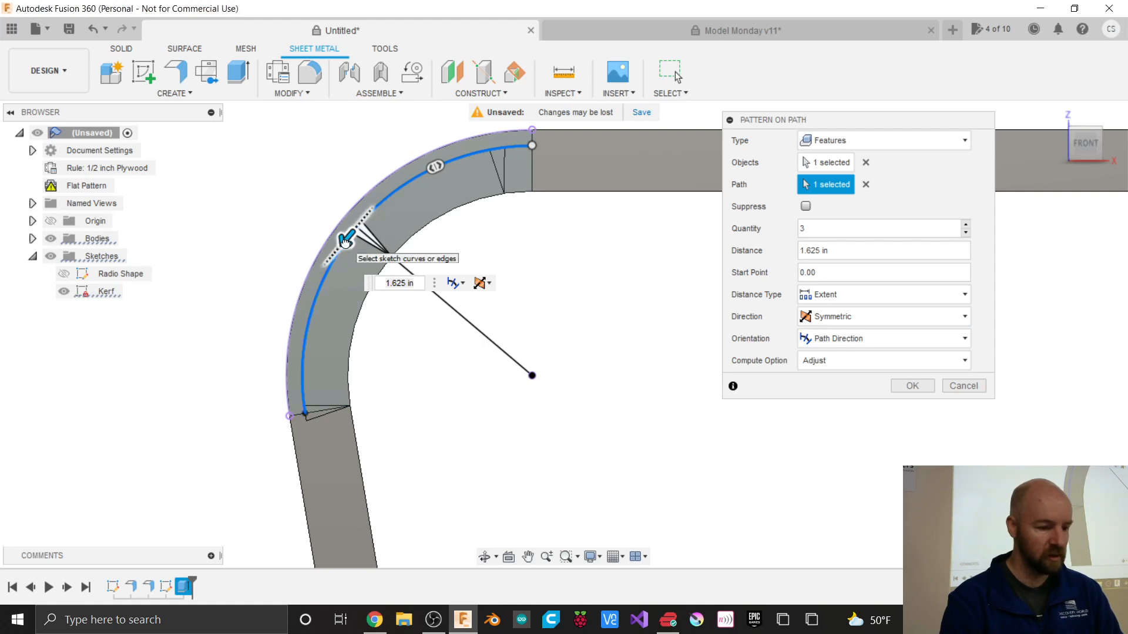
Step: Raise the path pattern's quantity to 7, set its compute option to Optimized, and restore the 1.625 in distance
mouse_move(347, 243)
mouse_down()
mouse_move(351, 233)
mouse_move(336, 263)
mouse_move(355, 234)
mouse_move(319, 283)
mouse_move(346, 242)
mouse_up()
drag(433, 171, 492, 148)
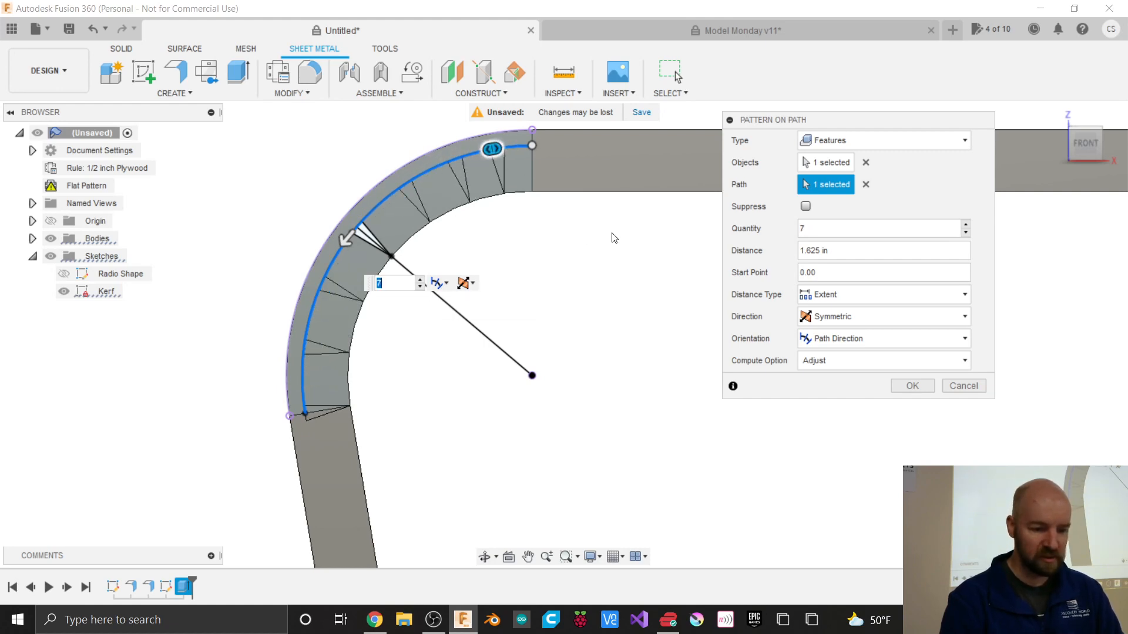
click(840, 360)
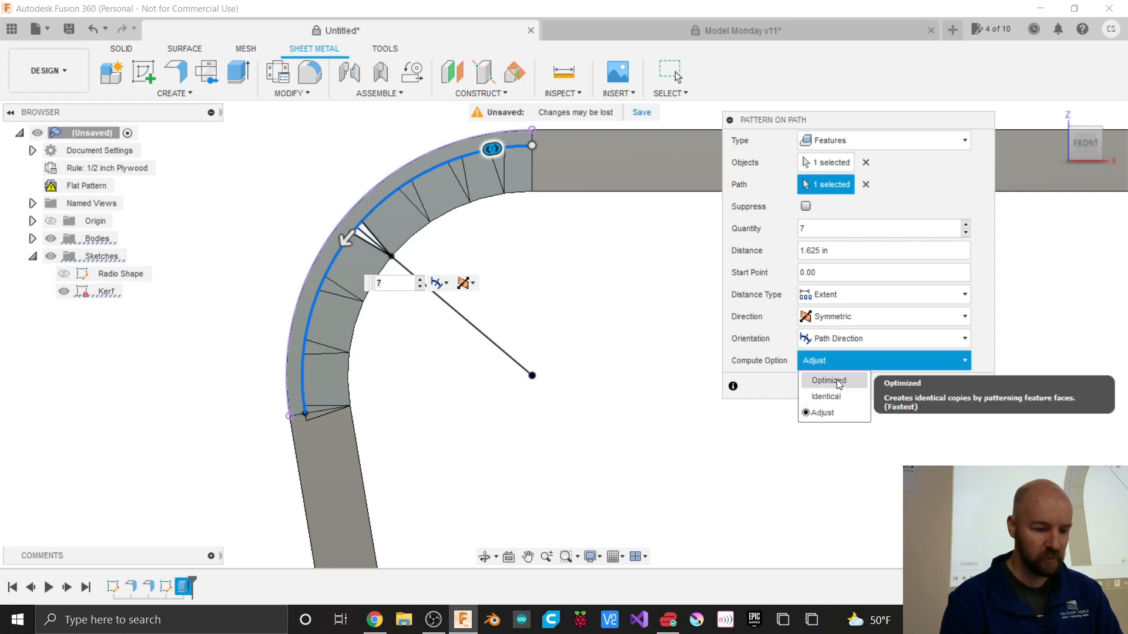
click(834, 380)
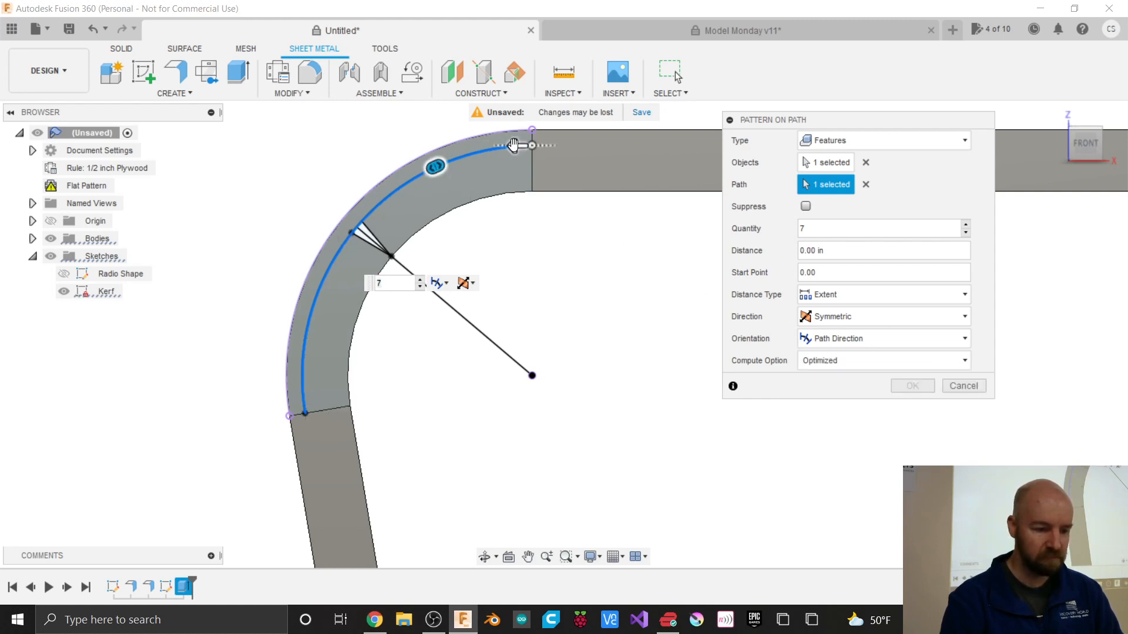
drag(513, 145, 329, 207)
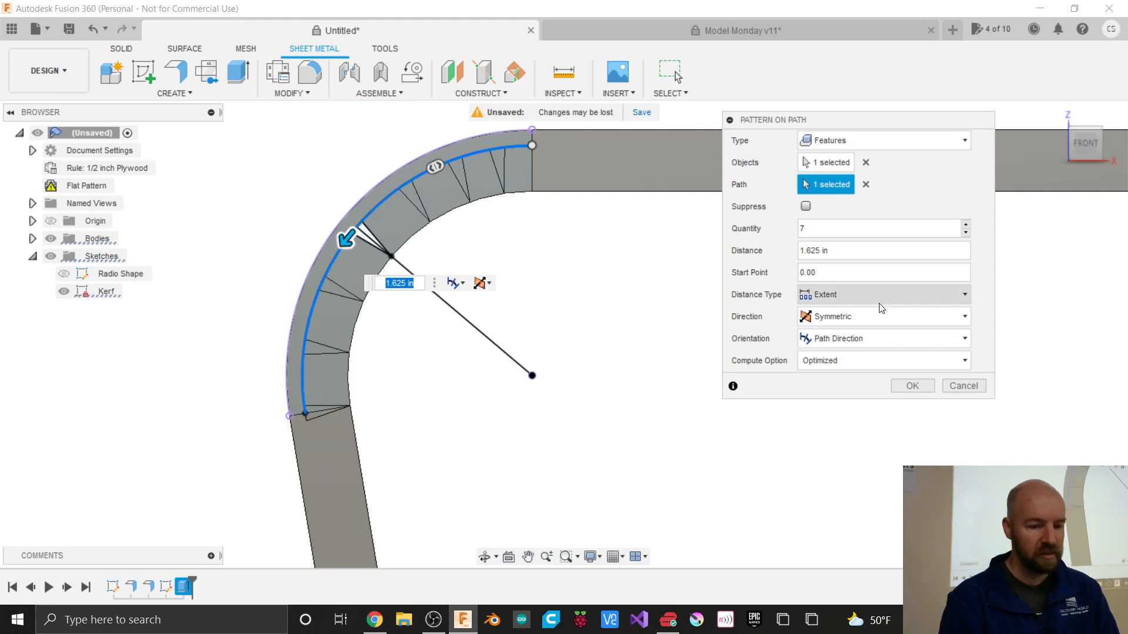
Step: Switch the pattern to One Direction and reduce its quantity to 4 so notches fill only the lower half of the bend
click(859, 322)
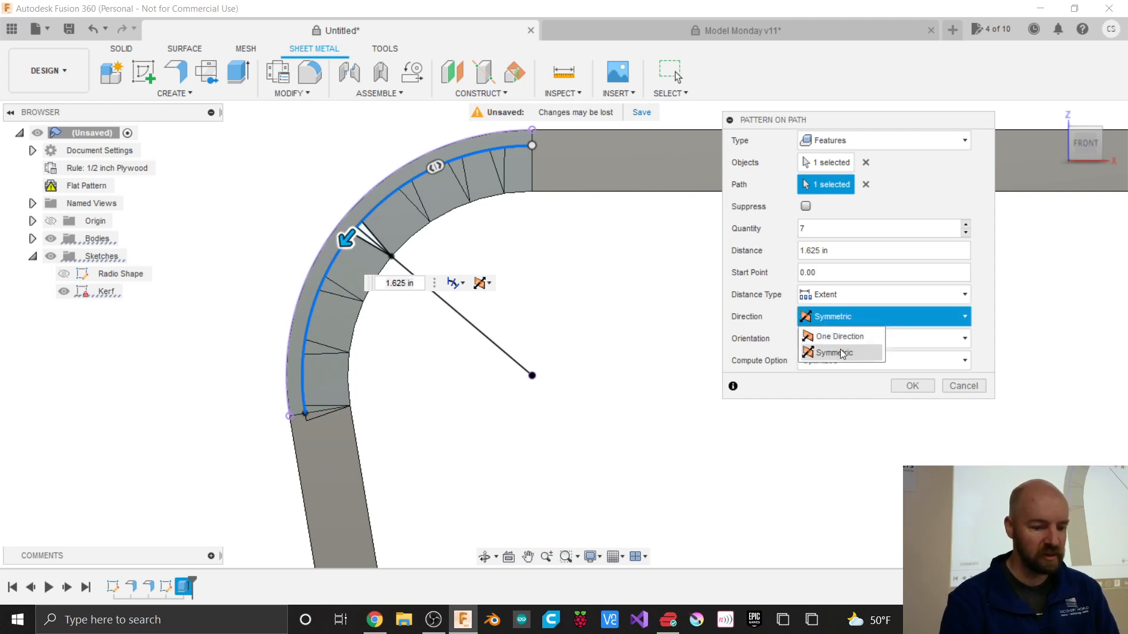
click(840, 338)
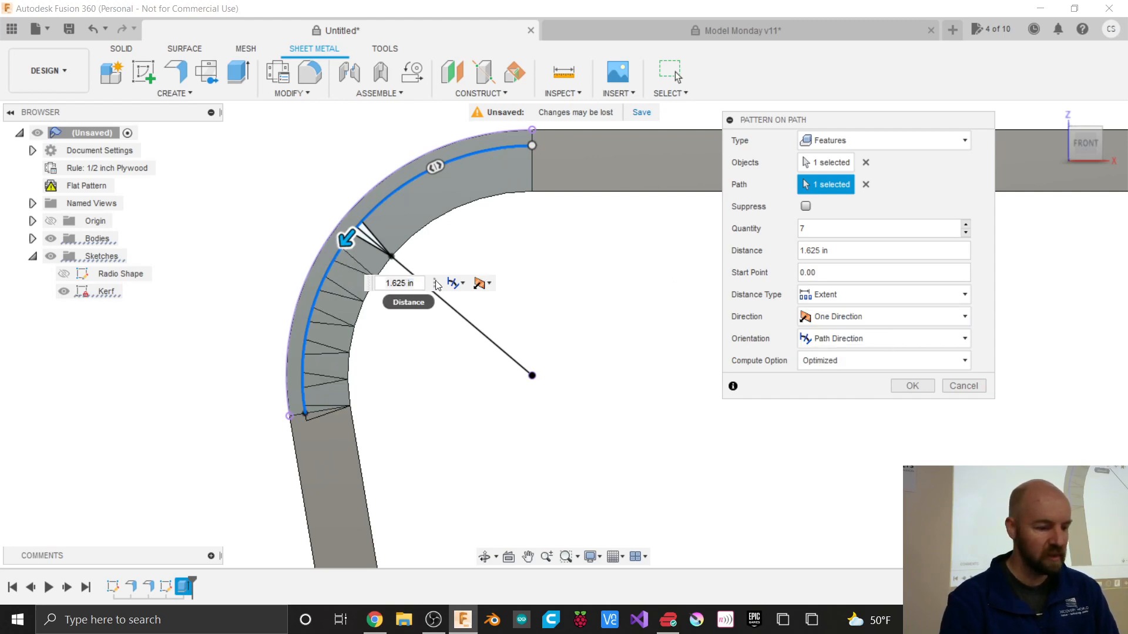
click(966, 232)
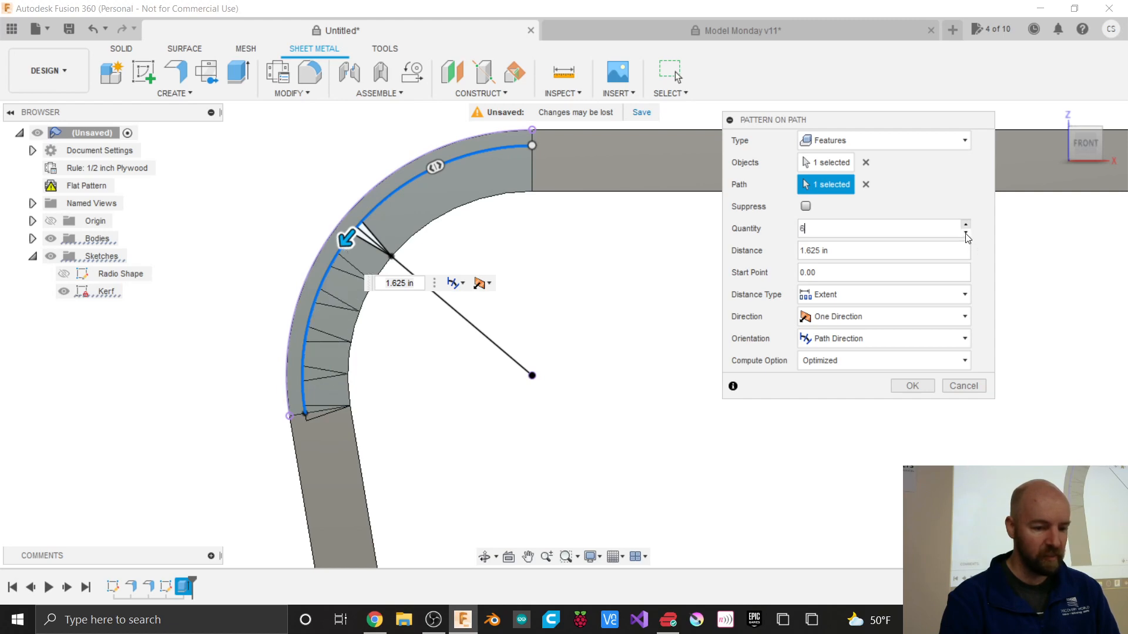
click(965, 233)
click(965, 233)
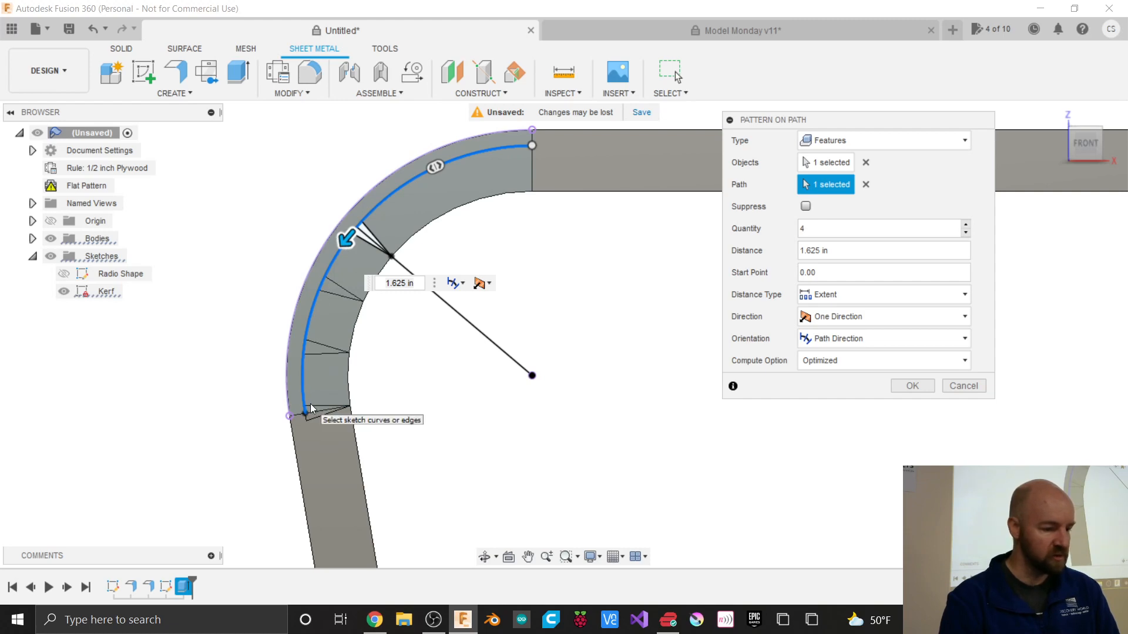
Step: Shorten the pattern distance to 1.565 in and try to create the path pattern with the Optimized compute option
scroll(326, 257, up, 1)
scroll(326, 257, up, 1)
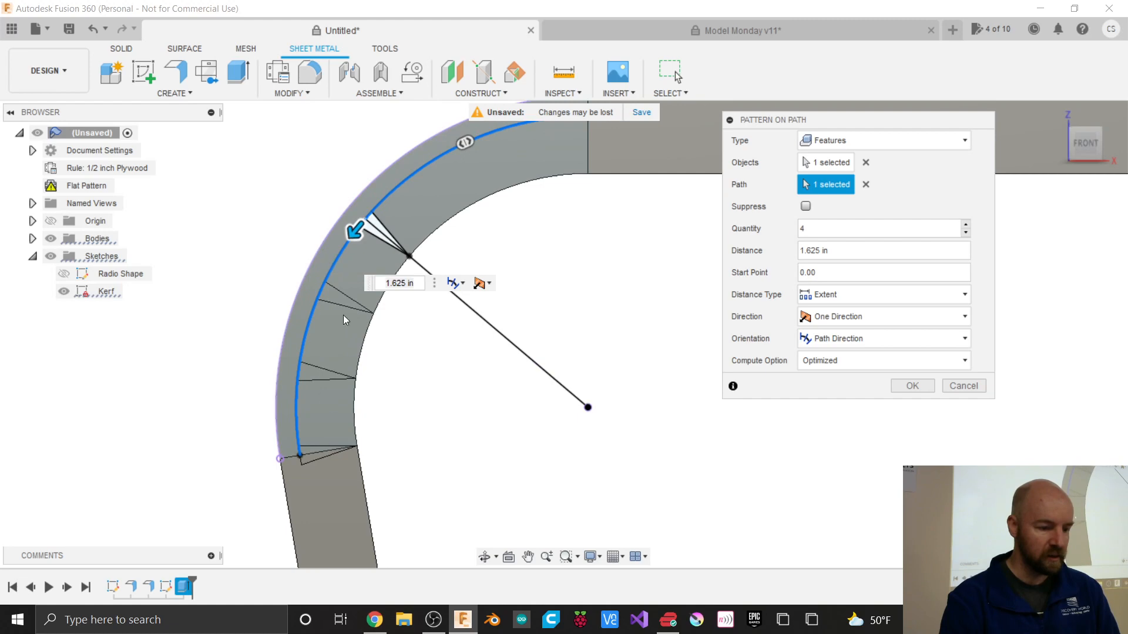
drag(358, 230, 360, 229)
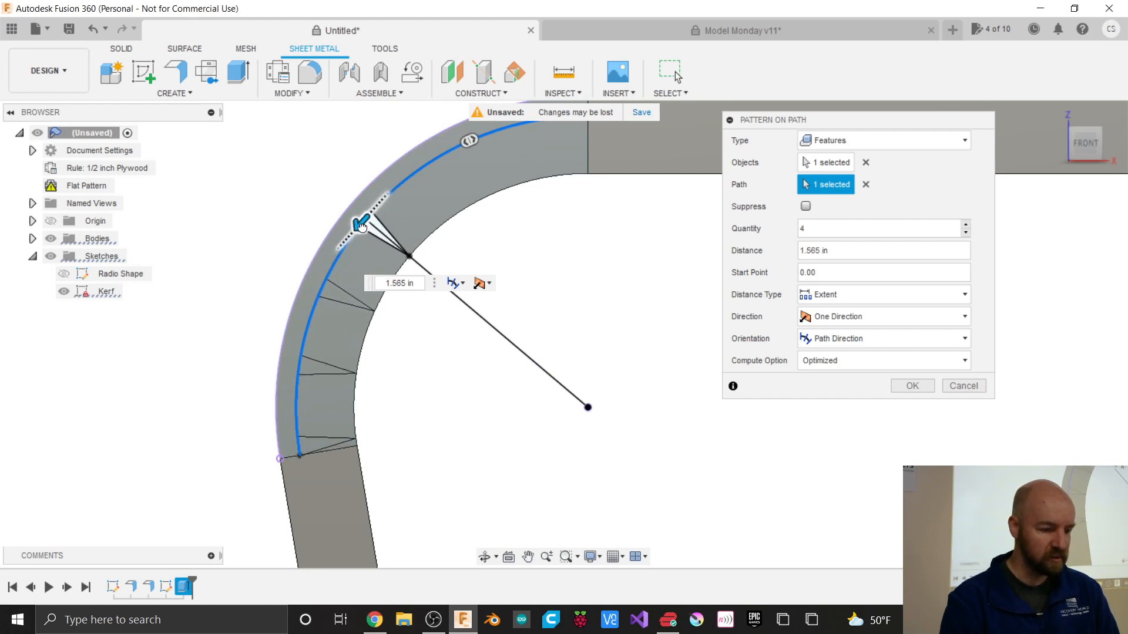
click(912, 386)
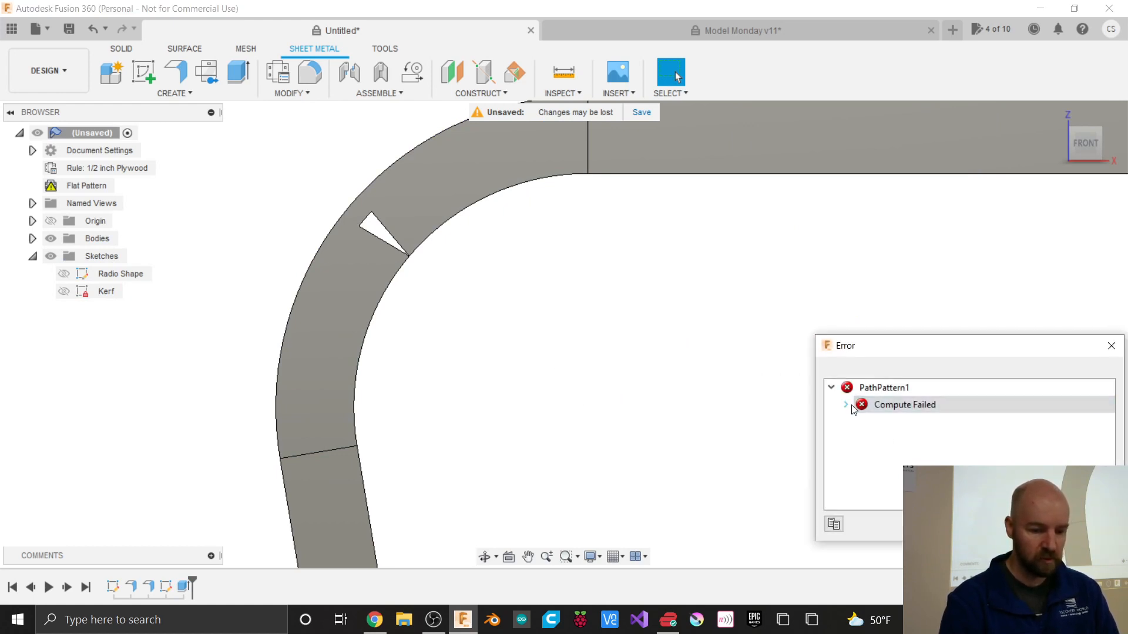
double_click(896, 405)
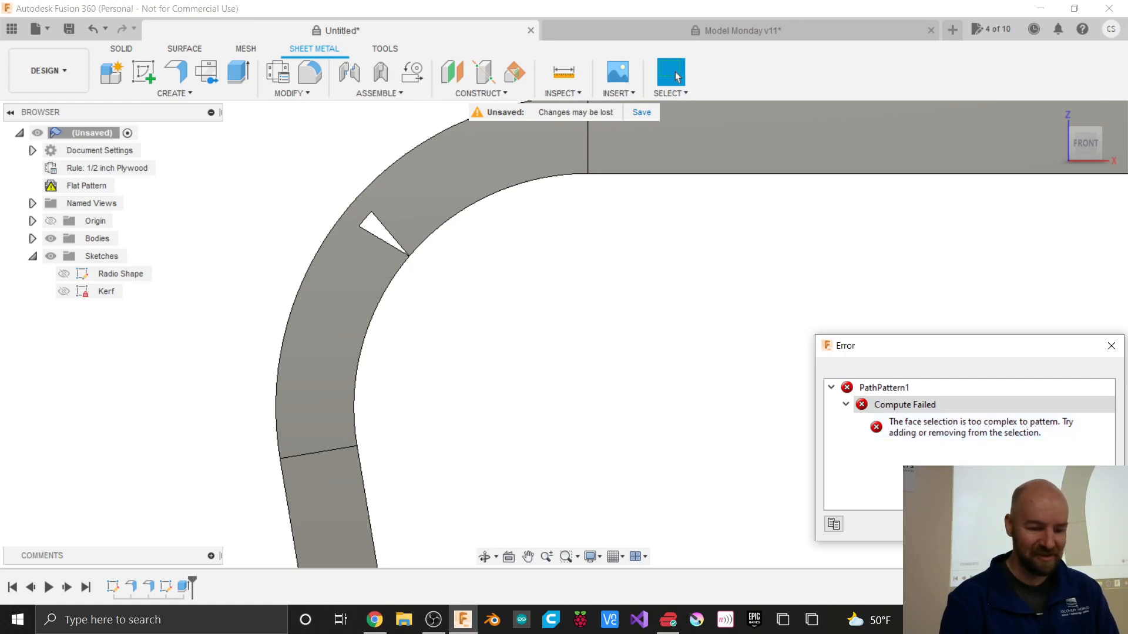
click(1084, 524)
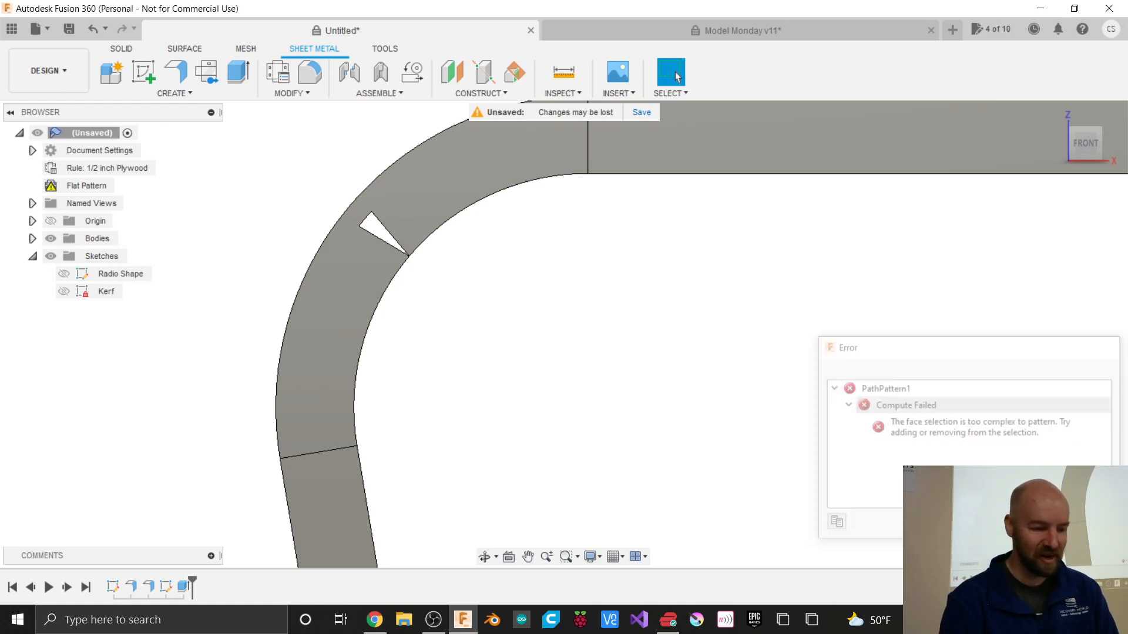
Step: Start a new Pattern on Path of the extruded notch cut down the bend's inner edge with a distance of 1.302 in
click(189, 92)
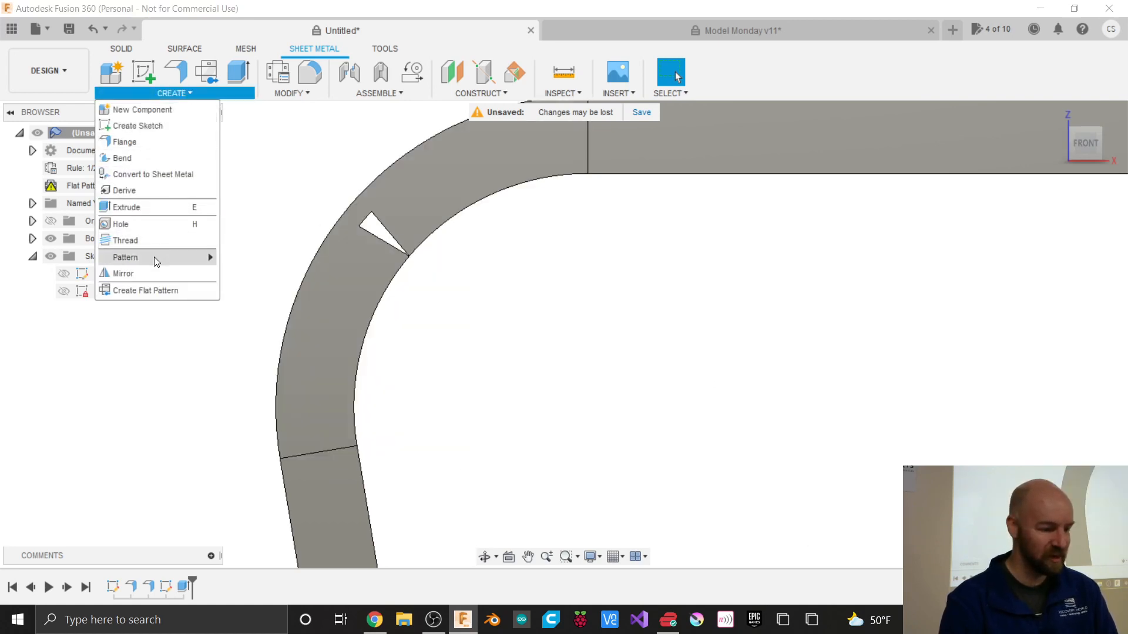
mouse_move(156, 261)
click(247, 289)
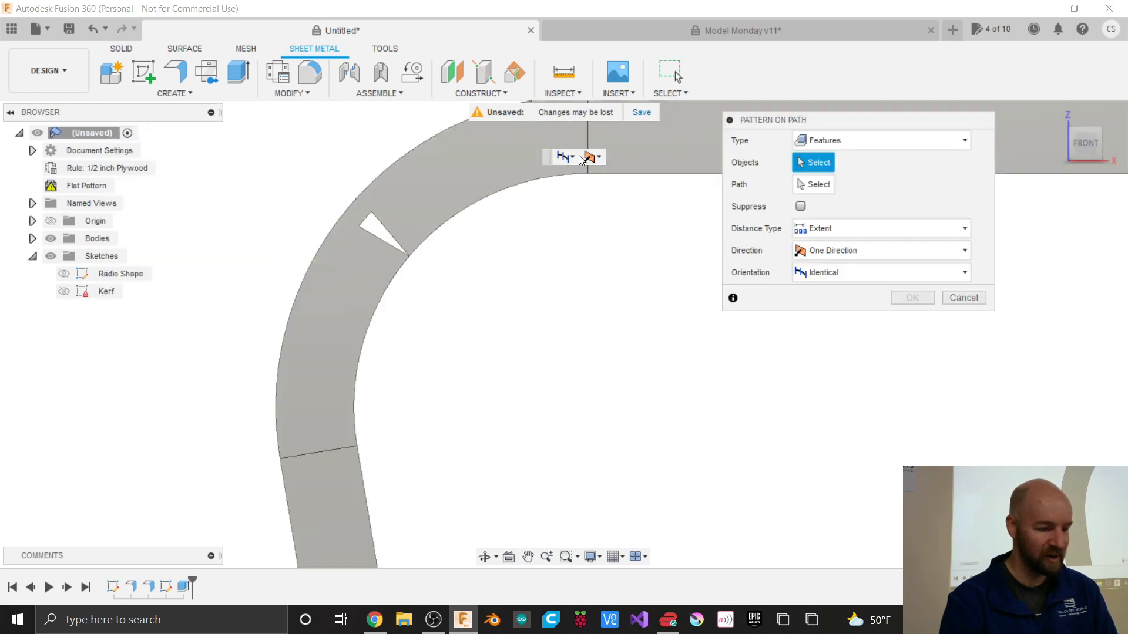
drag(1077, 143, 1056, 149)
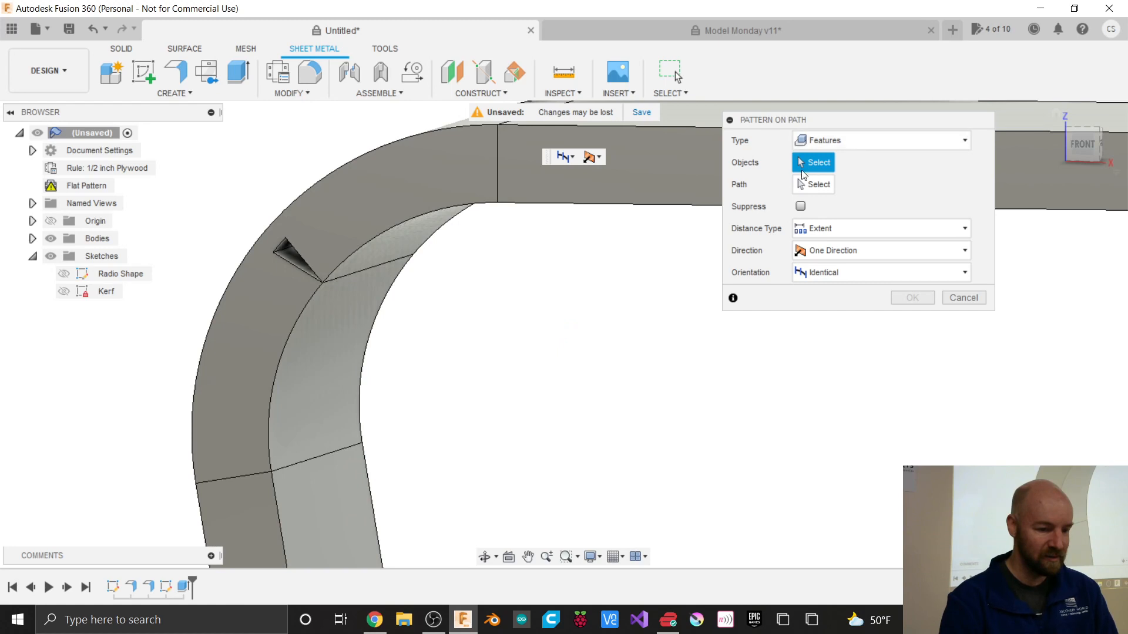
click(182, 590)
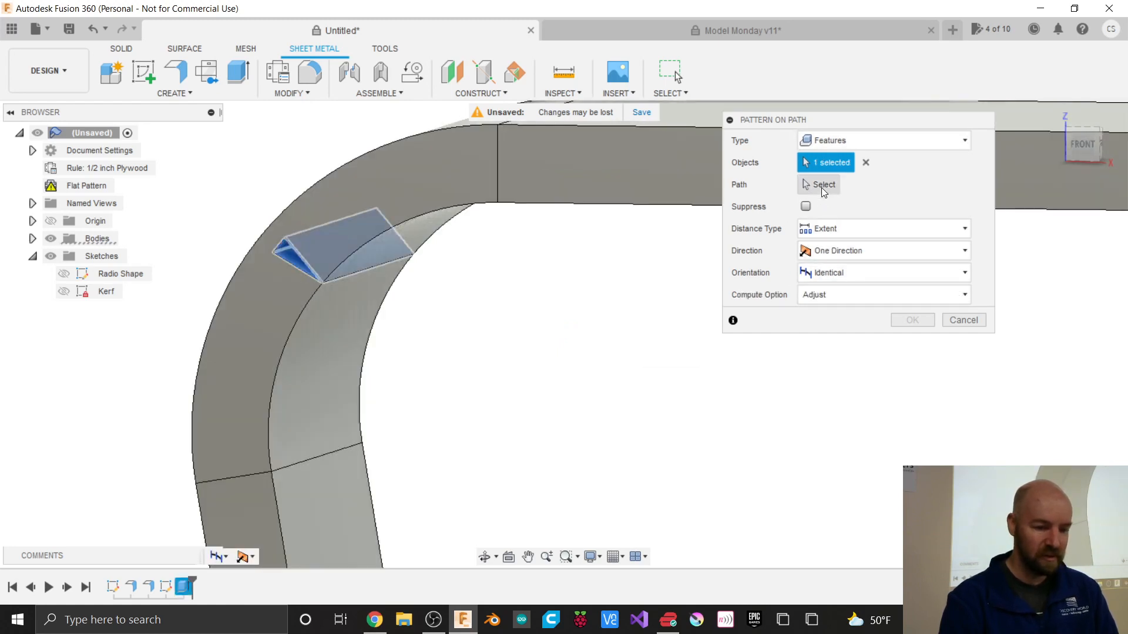
click(298, 318)
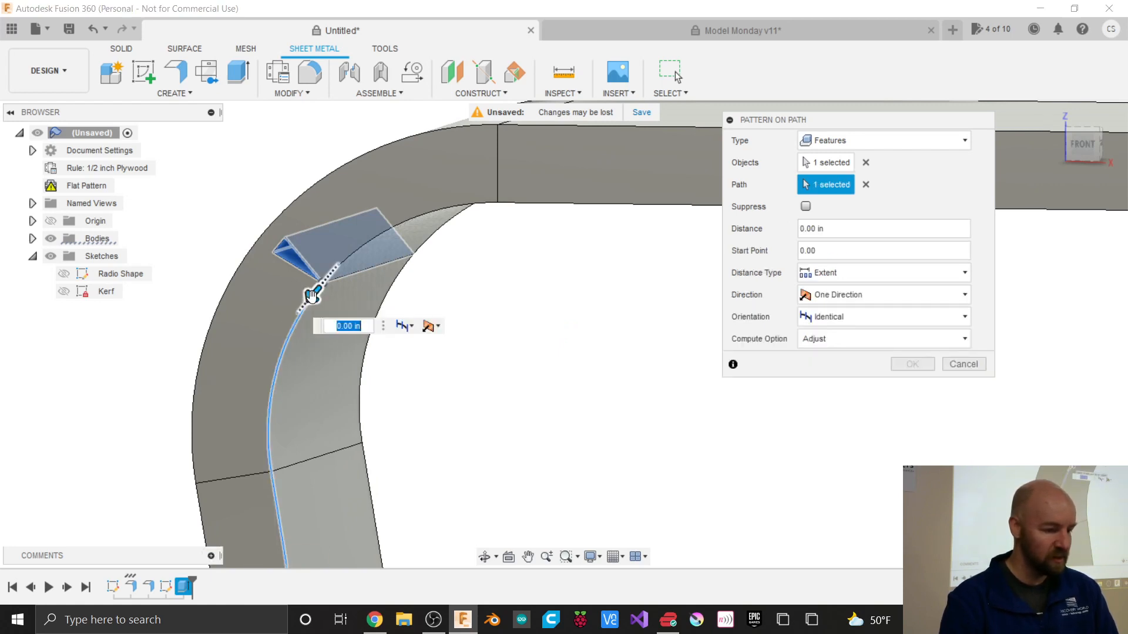
drag(311, 298, 274, 485)
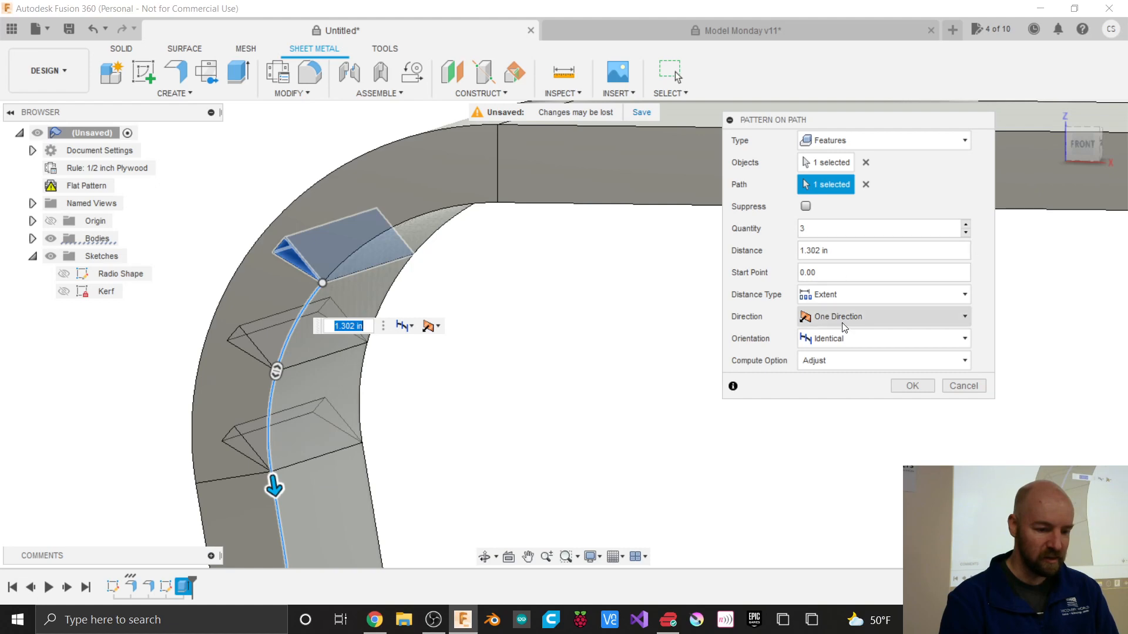
Step: Create the pattern with Path Direction orientation, a distance of 1.245 in and a quantity of 4
click(841, 339)
click(841, 375)
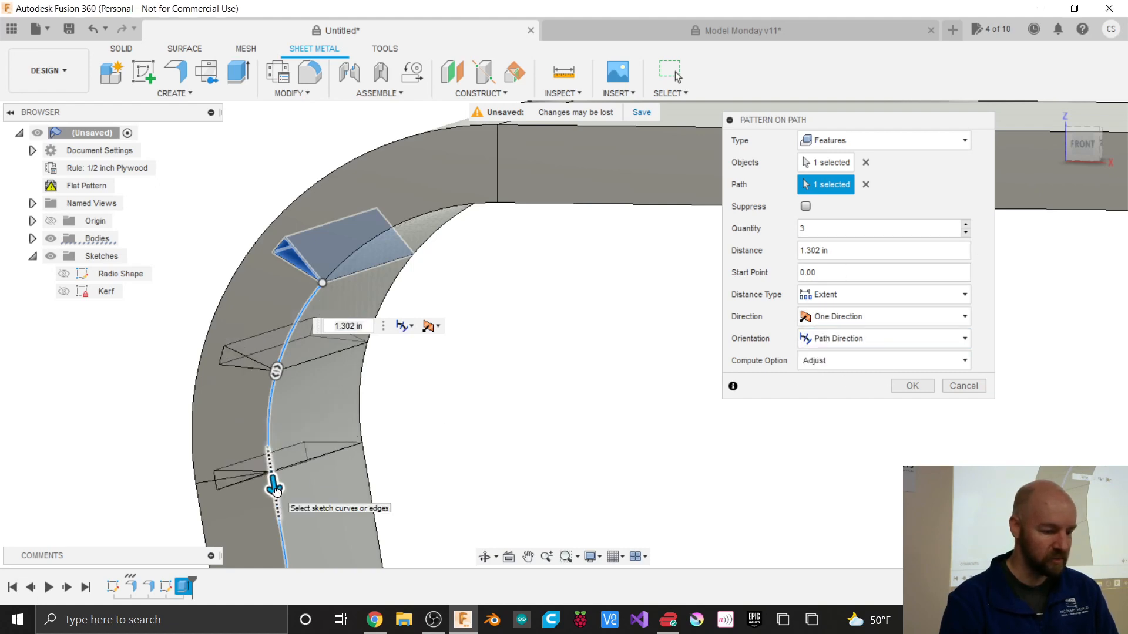
drag(272, 489, 275, 483)
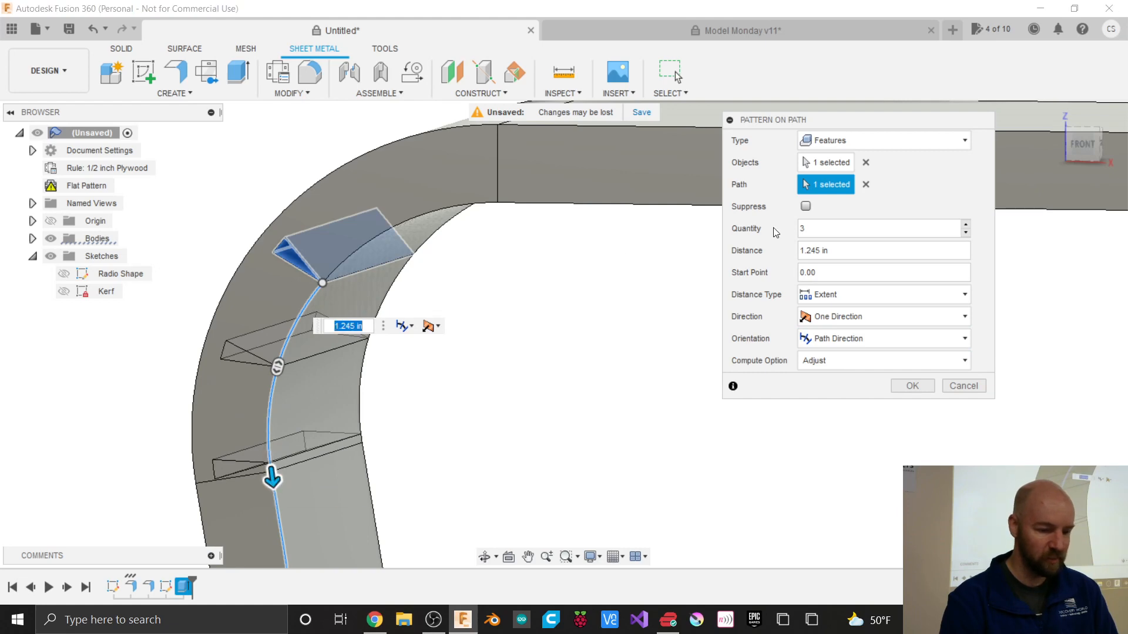
click(965, 224)
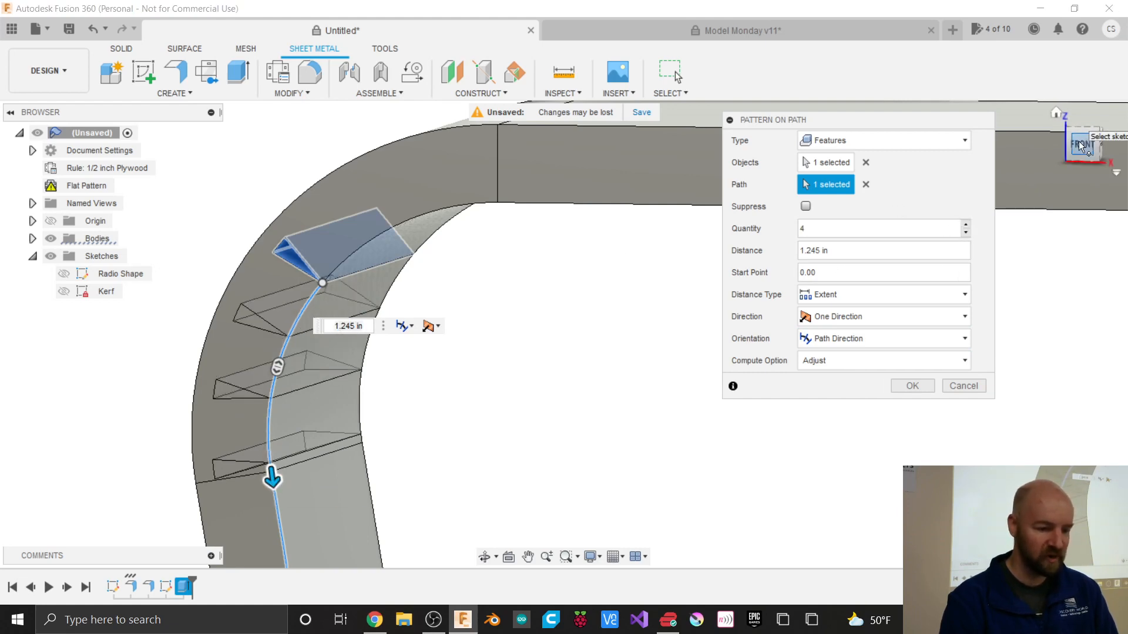
mouse_move(1078, 141)
shift+middle_down()
mouse_move(1107, 139)
mouse_move(1110, 162)
shift+middle_up()
scroll(483, 175, down, 1)
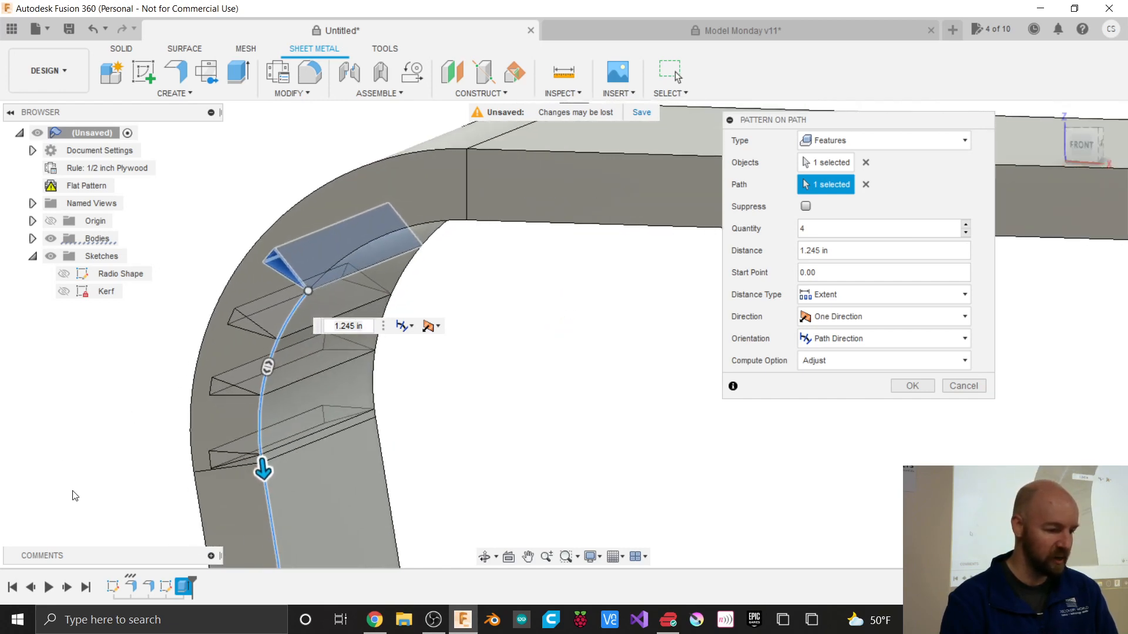
scroll(119, 485, up, 4)
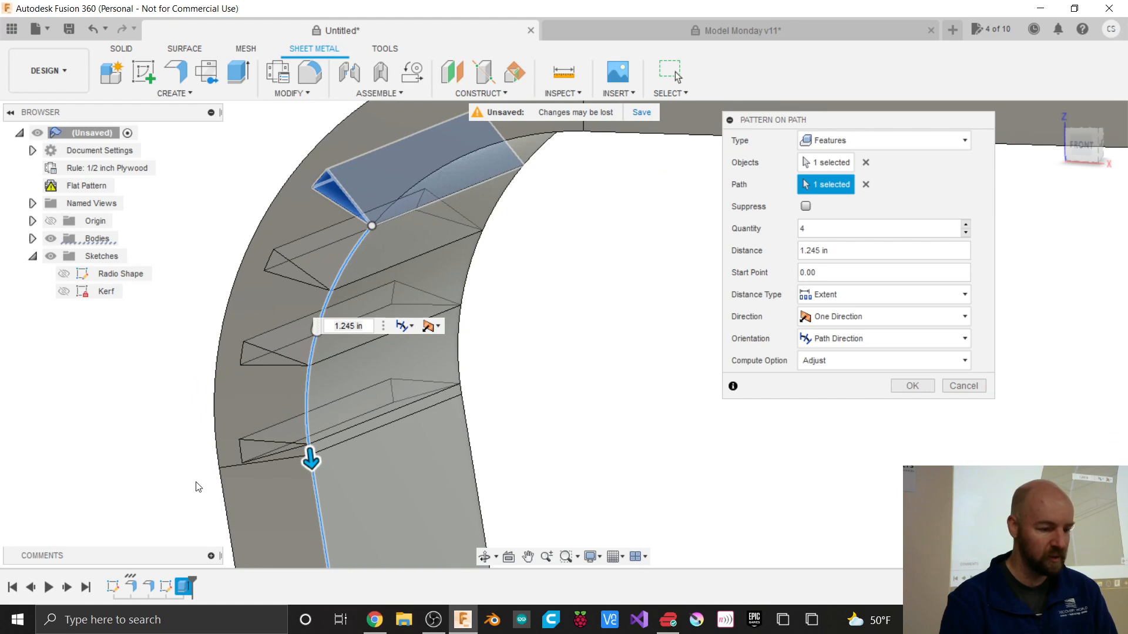
scroll(198, 486, down, 1)
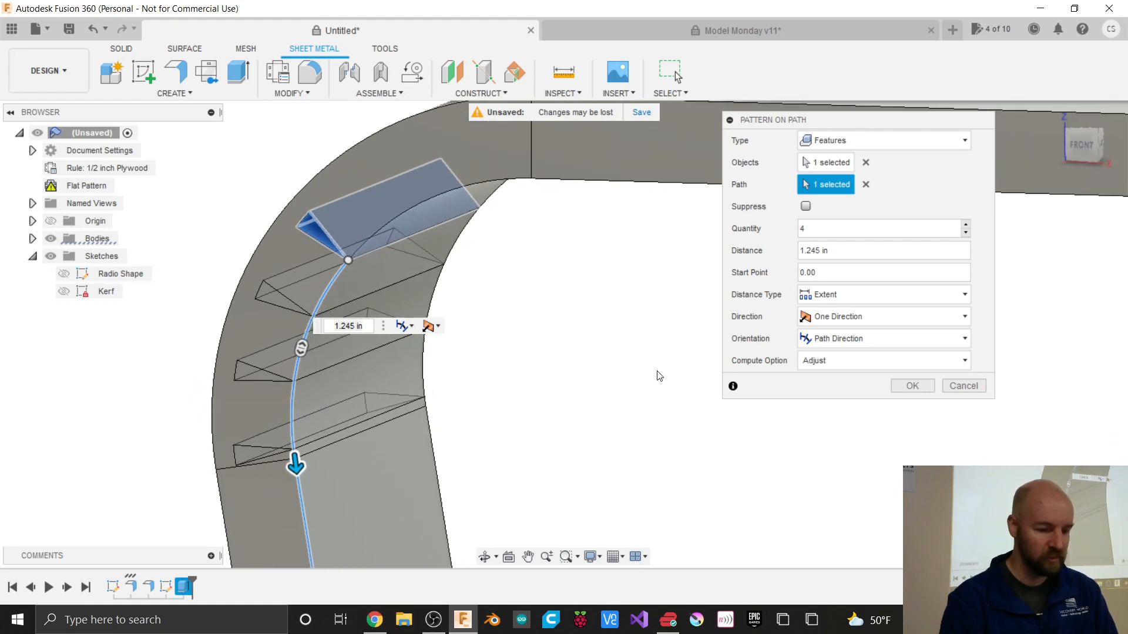
click(912, 385)
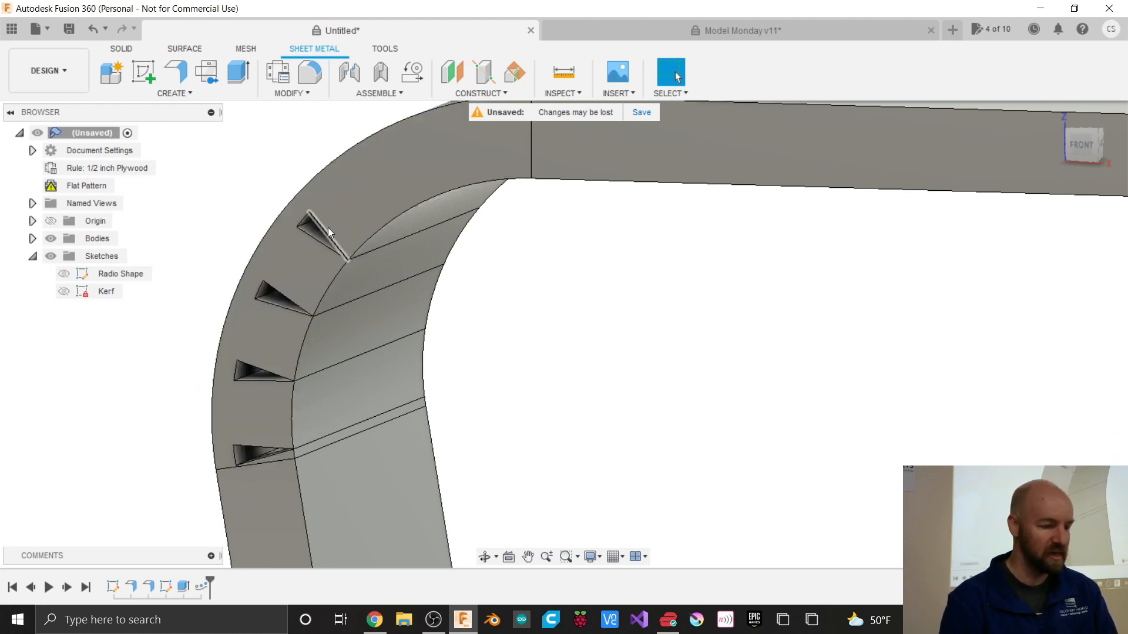
Step: Start another Pattern on Path of the notch cut along the upper half of the bend's inner edge, extending it 1.302 in
click(187, 94)
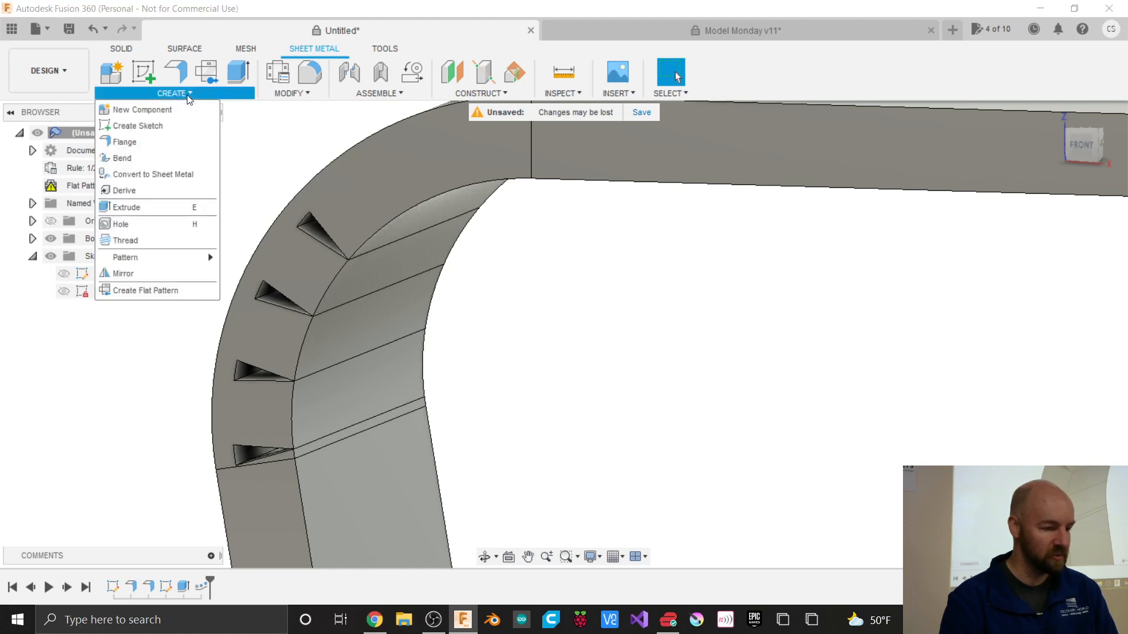
mouse_move(155, 257)
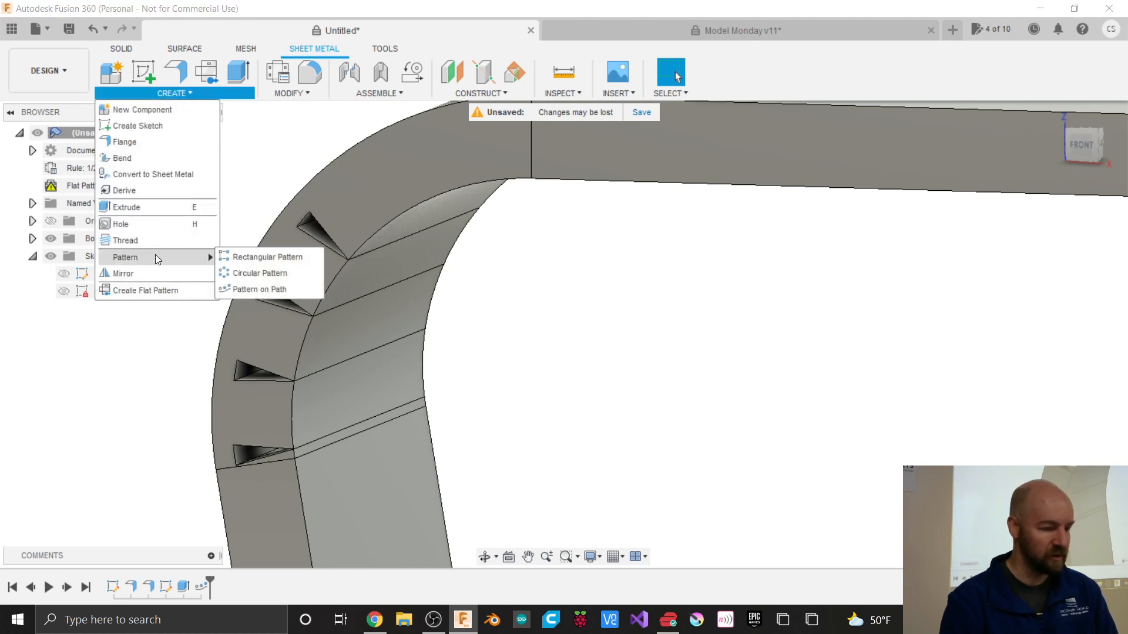
click(254, 290)
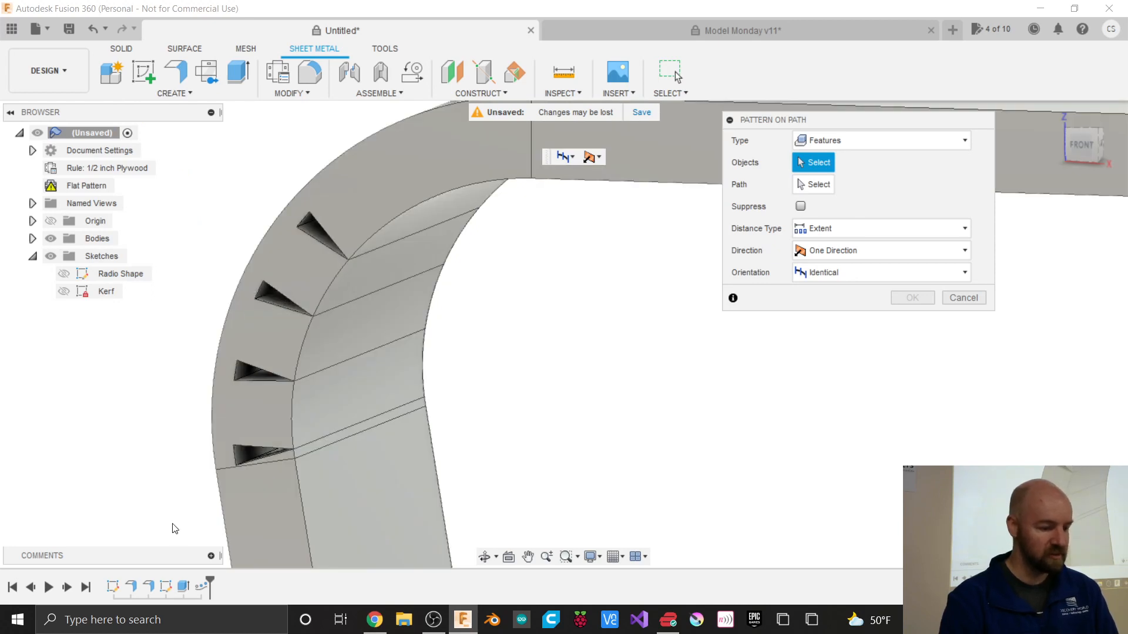
click(183, 587)
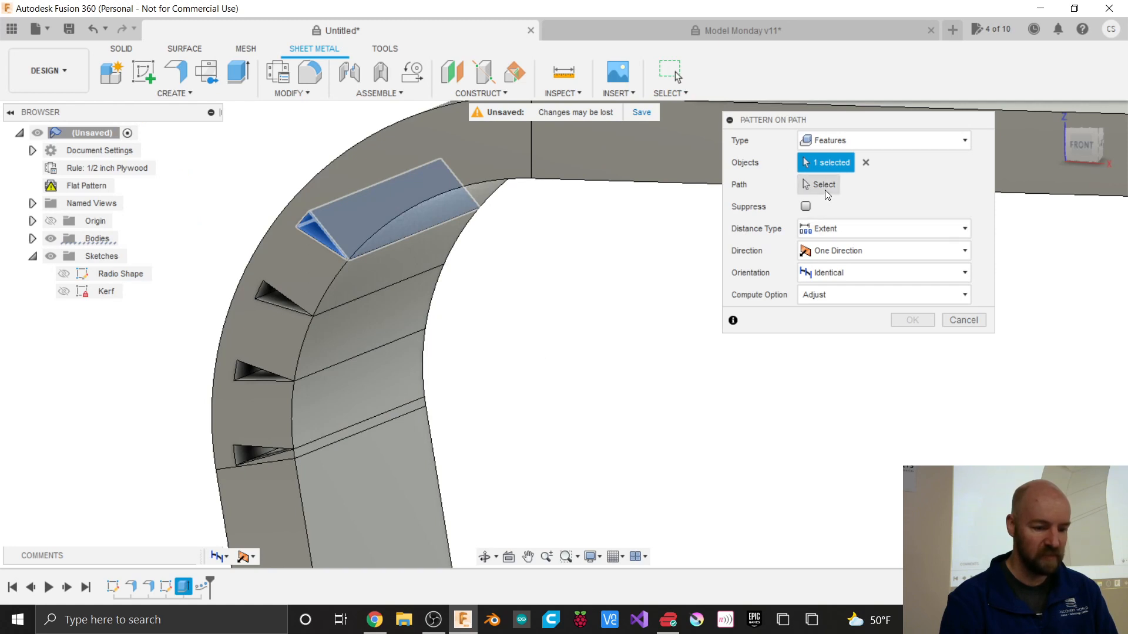
click(823, 186)
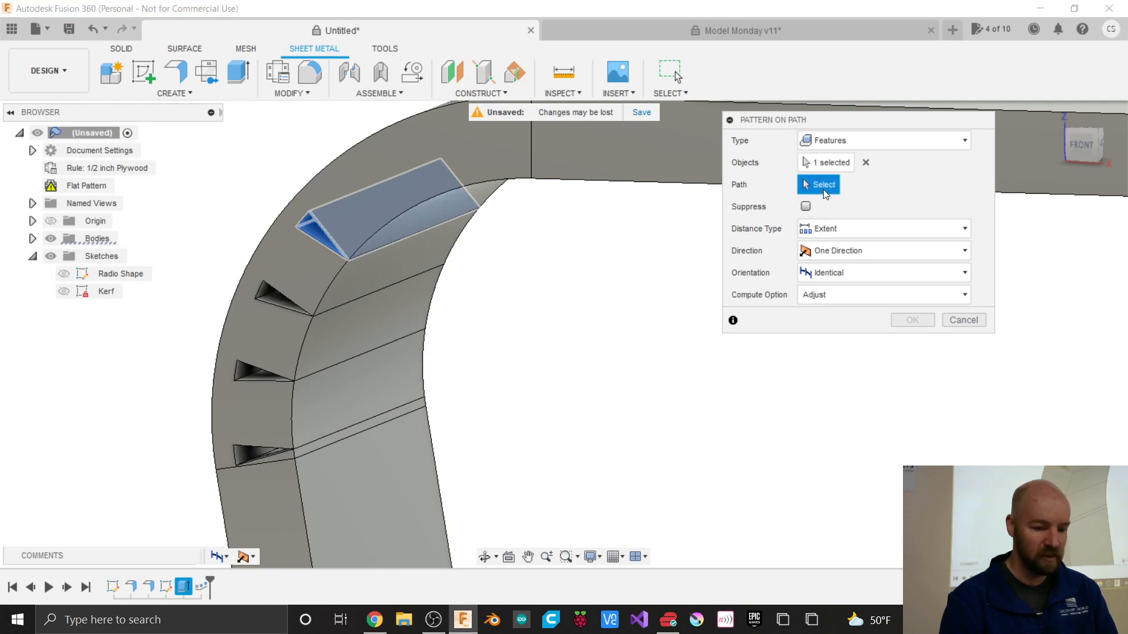
click(497, 188)
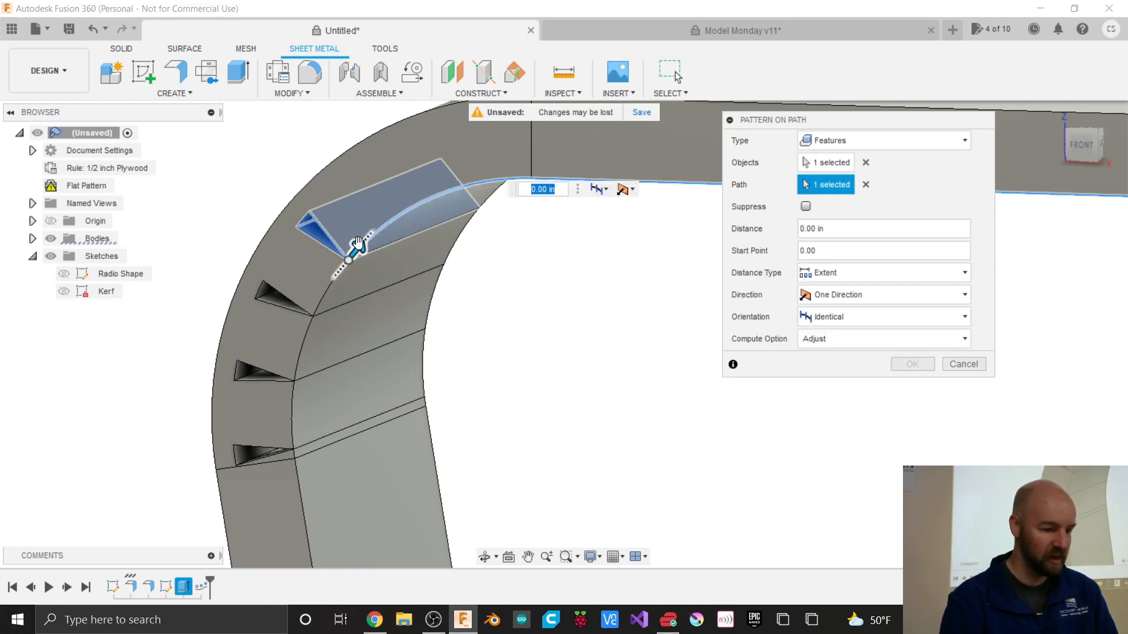
drag(358, 244, 546, 176)
Step: Create the notch pattern along the upper half of the bend with Path Direction orientation and a quantity of 4
click(852, 341)
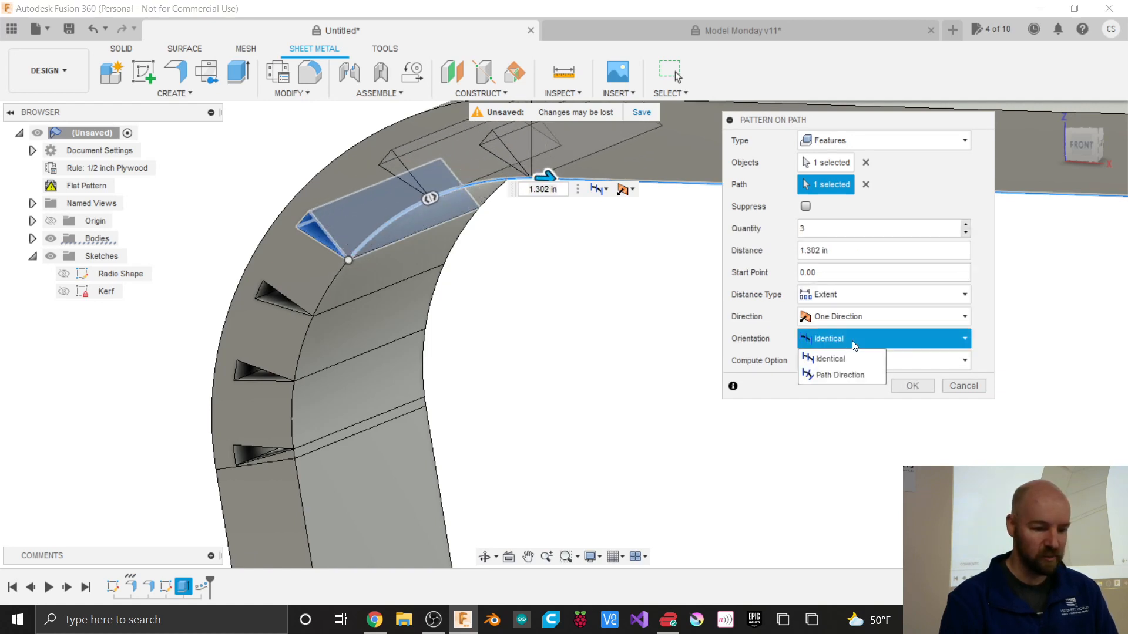
click(842, 376)
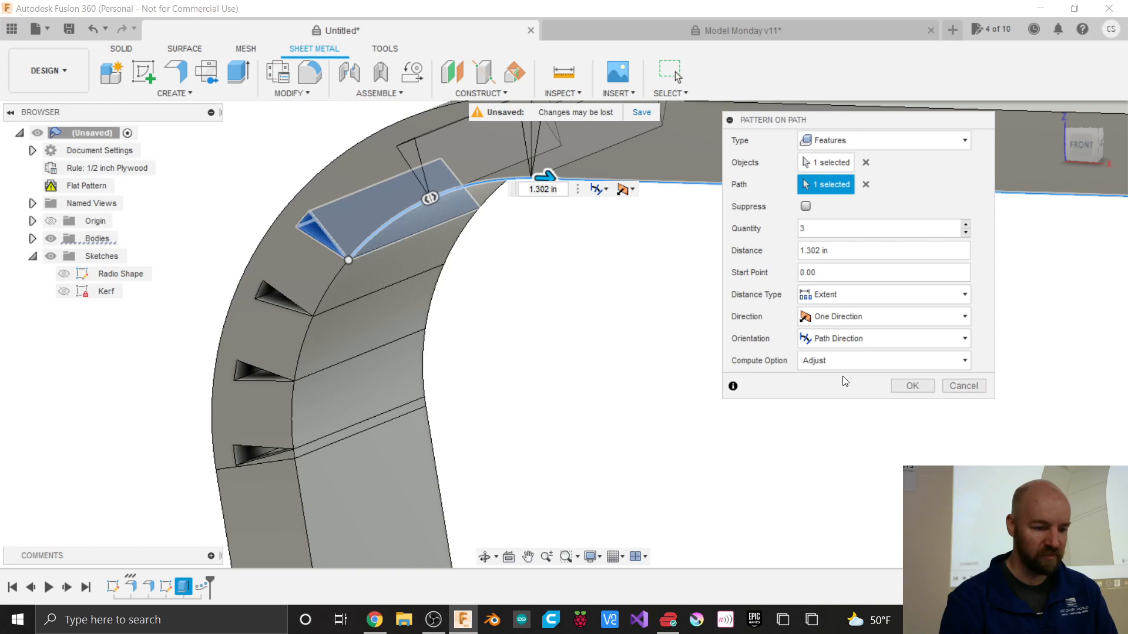
scroll(594, 362, down, 1)
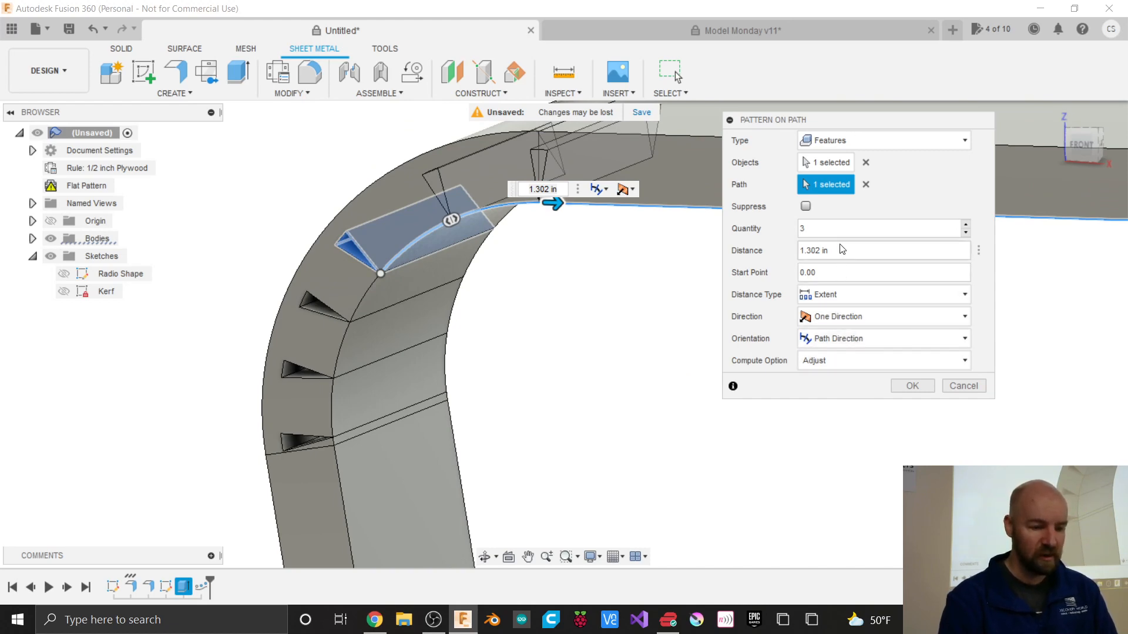
click(965, 224)
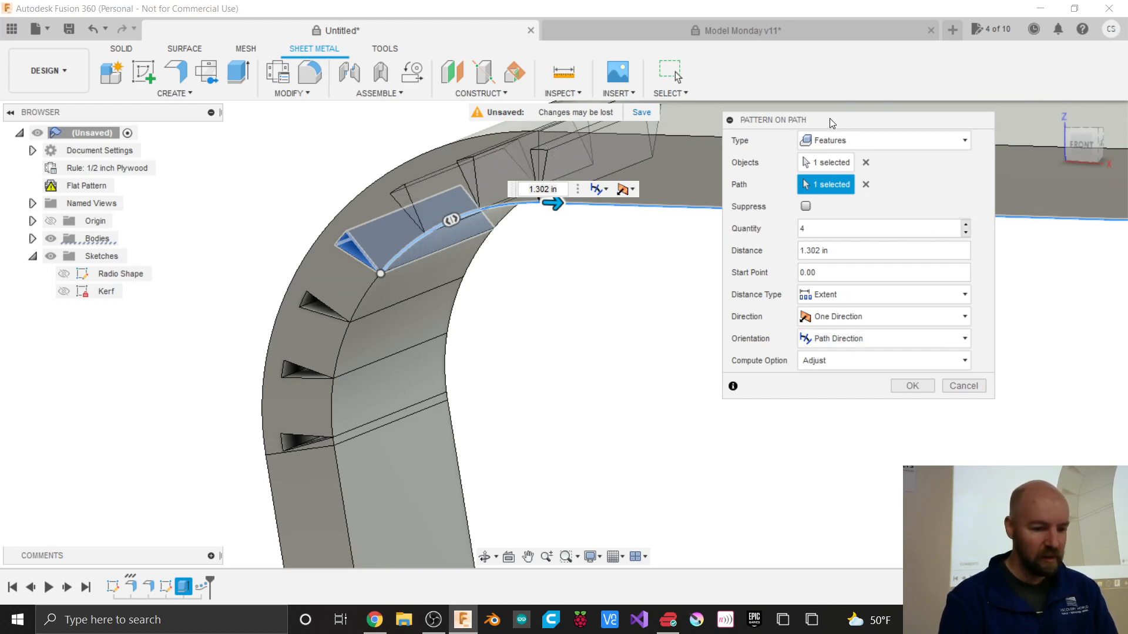
drag(829, 120, 882, 198)
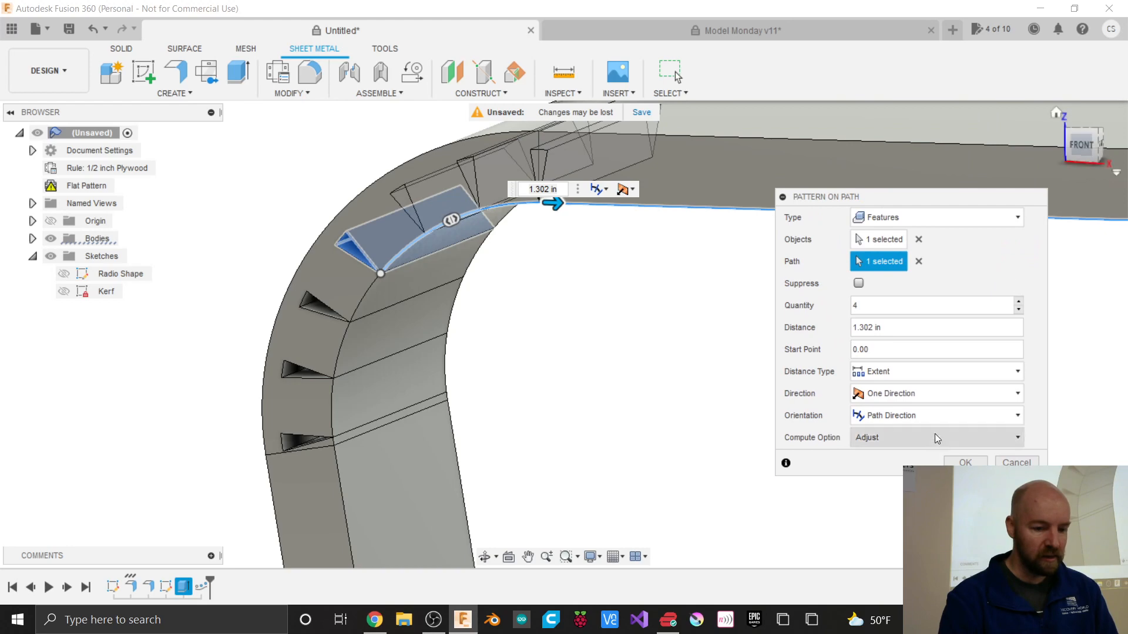
click(964, 463)
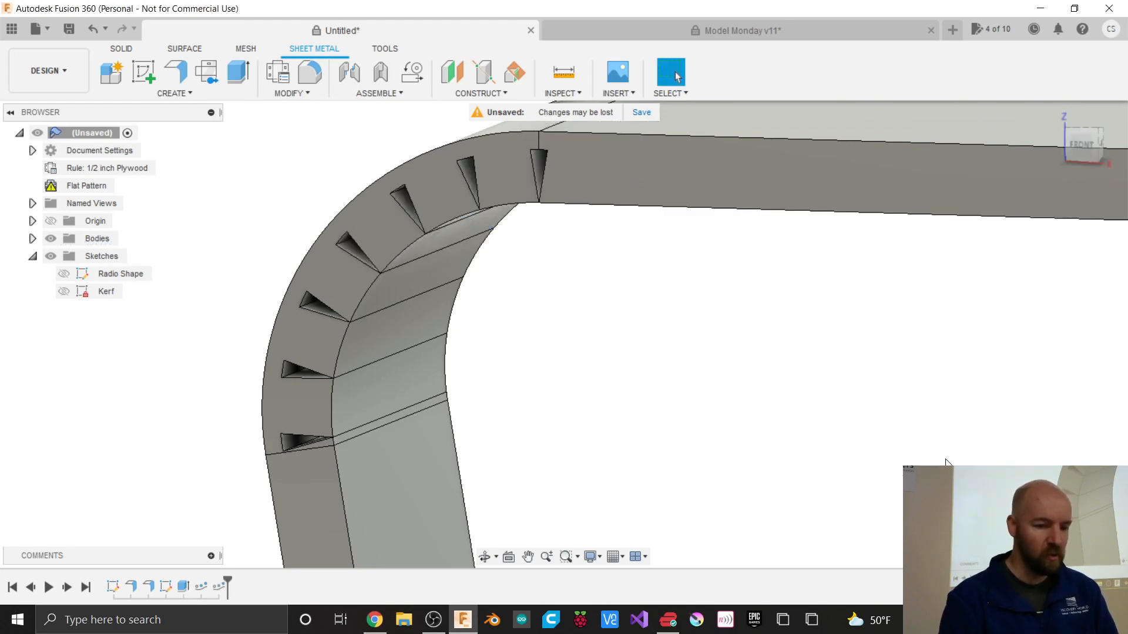
Step: Activate the flat pattern of the notched shell, examine its body and the notched bend, and finish the flat pattern
click(1071, 150)
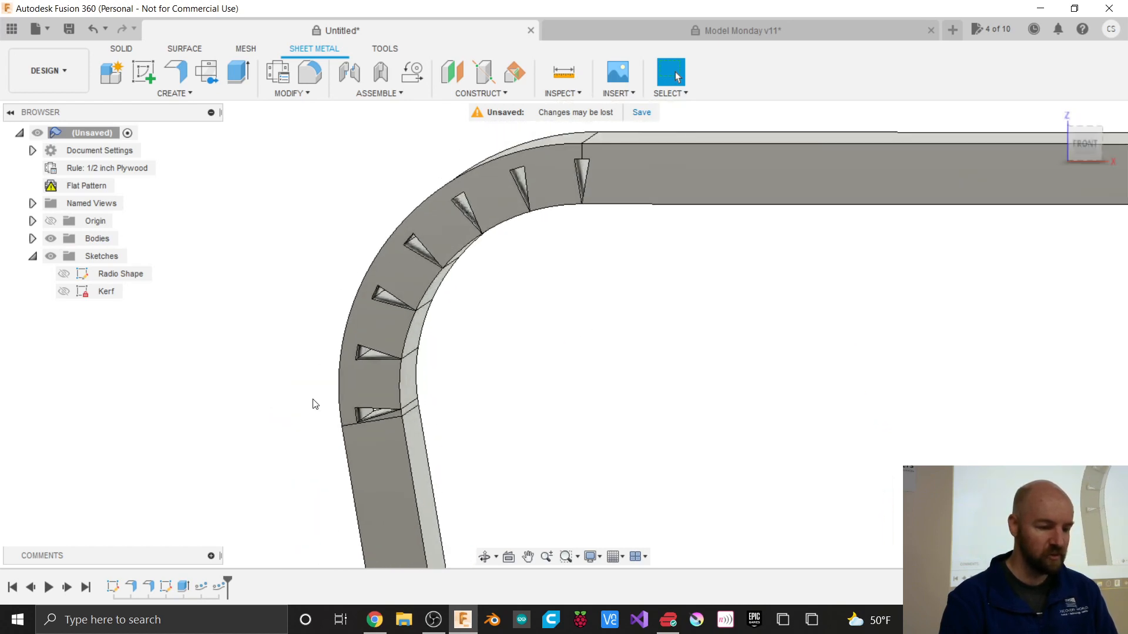
drag(1083, 149, 1123, 155)
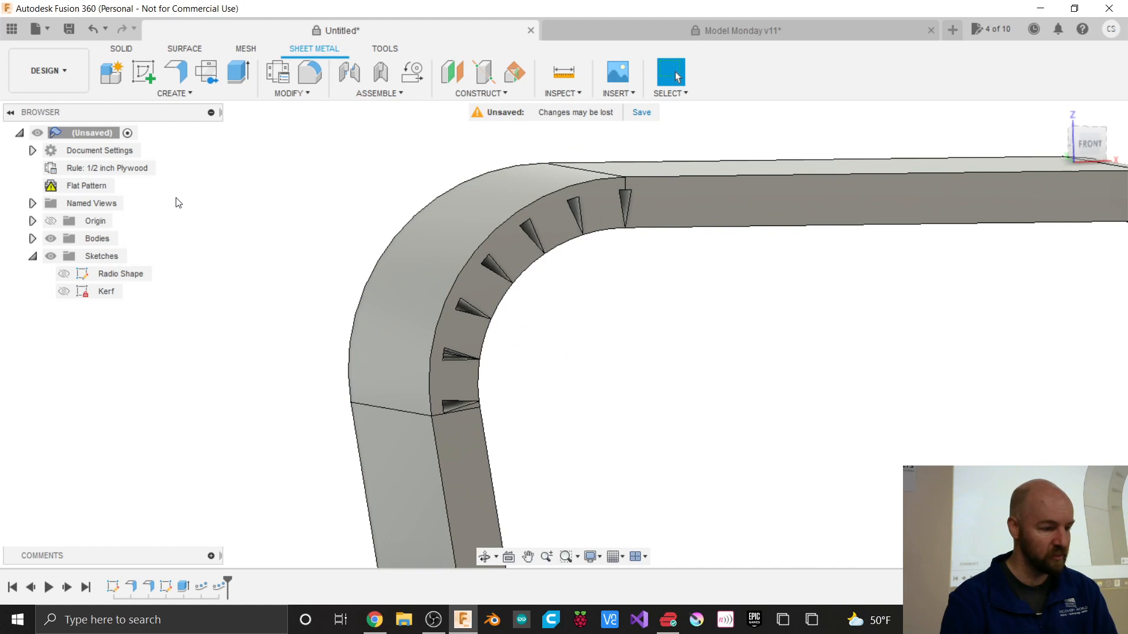
click(122, 187)
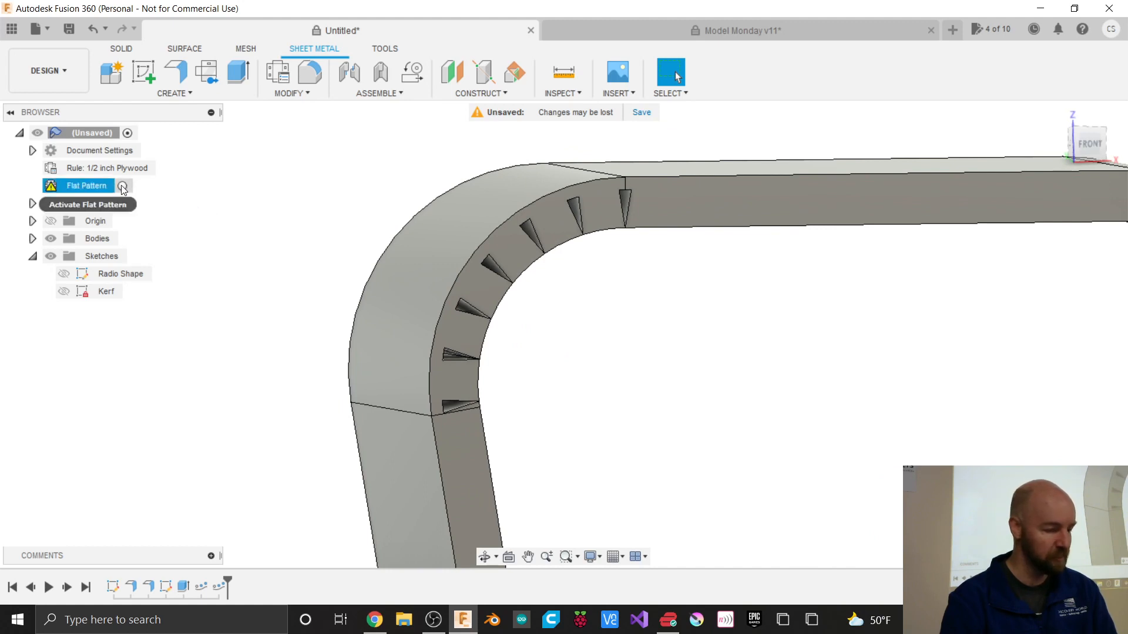
click(122, 187)
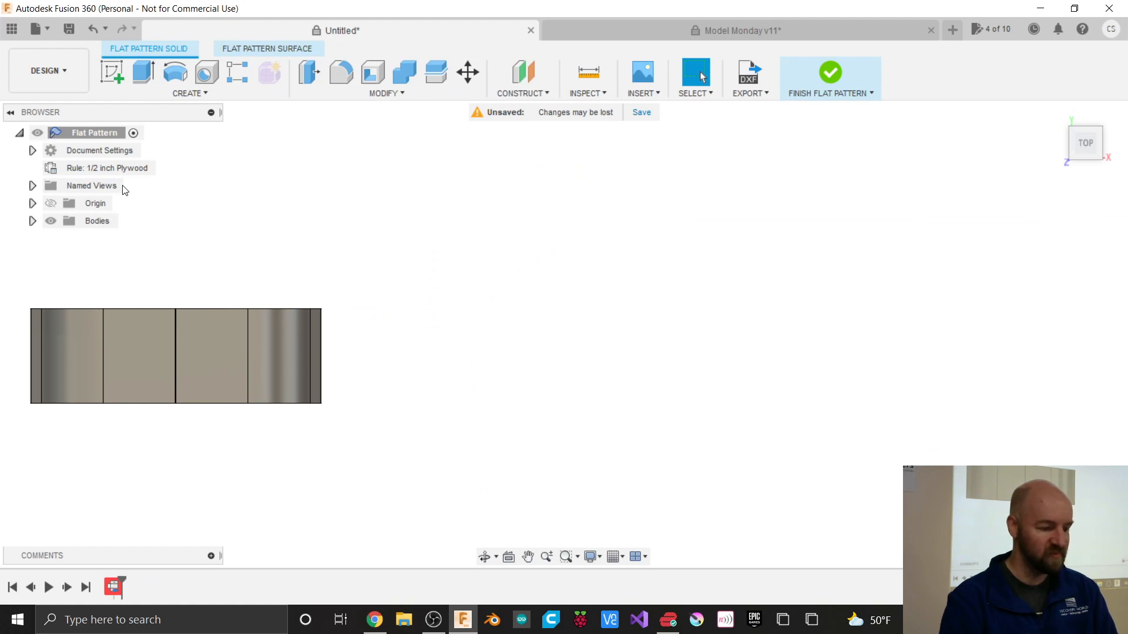
mouse_move(1087, 145)
mouse_down()
mouse_move(1069, 187)
mouse_move(1126, 205)
mouse_move(1127, 188)
mouse_move(1127, 206)
mouse_move(1092, 147)
mouse_up()
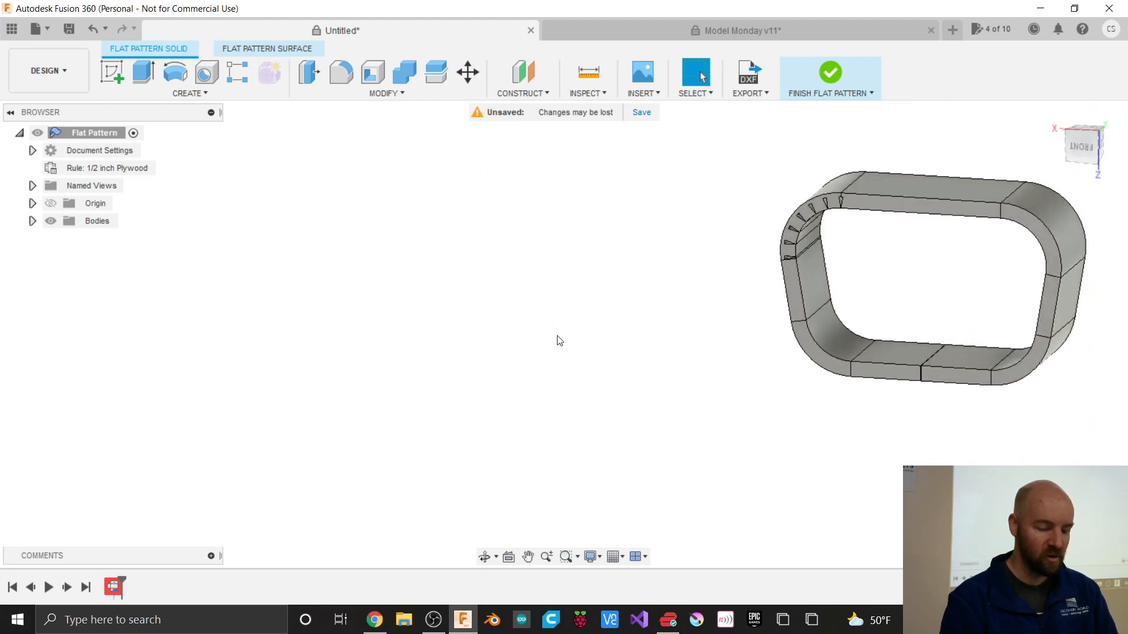
scroll(561, 333, down, 2)
scroll(914, 270, up, 5)
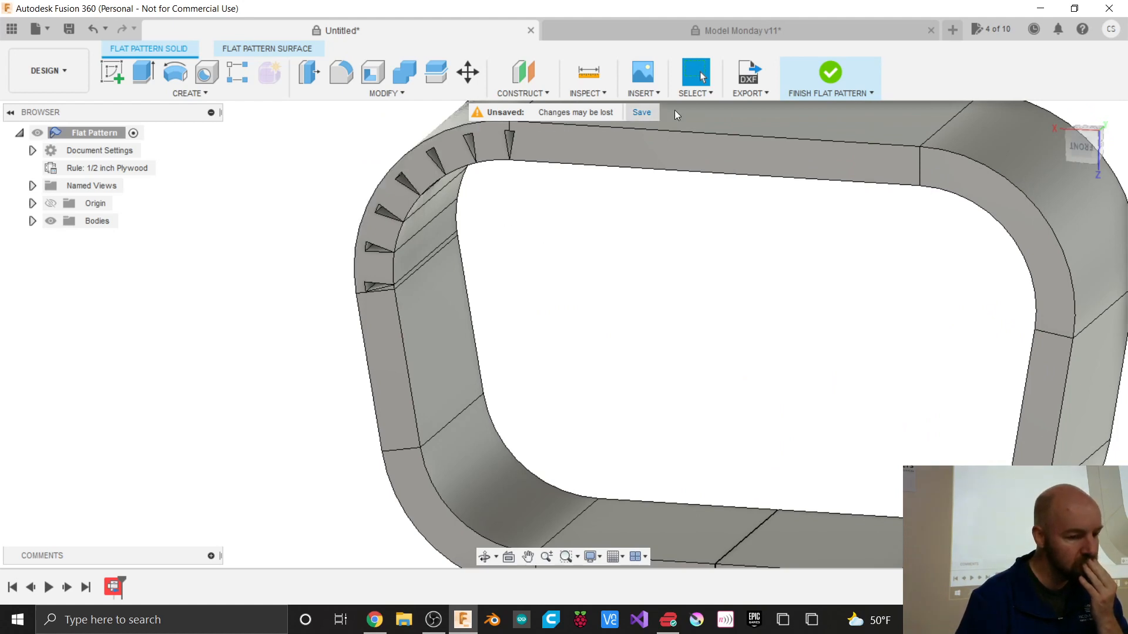
click(828, 73)
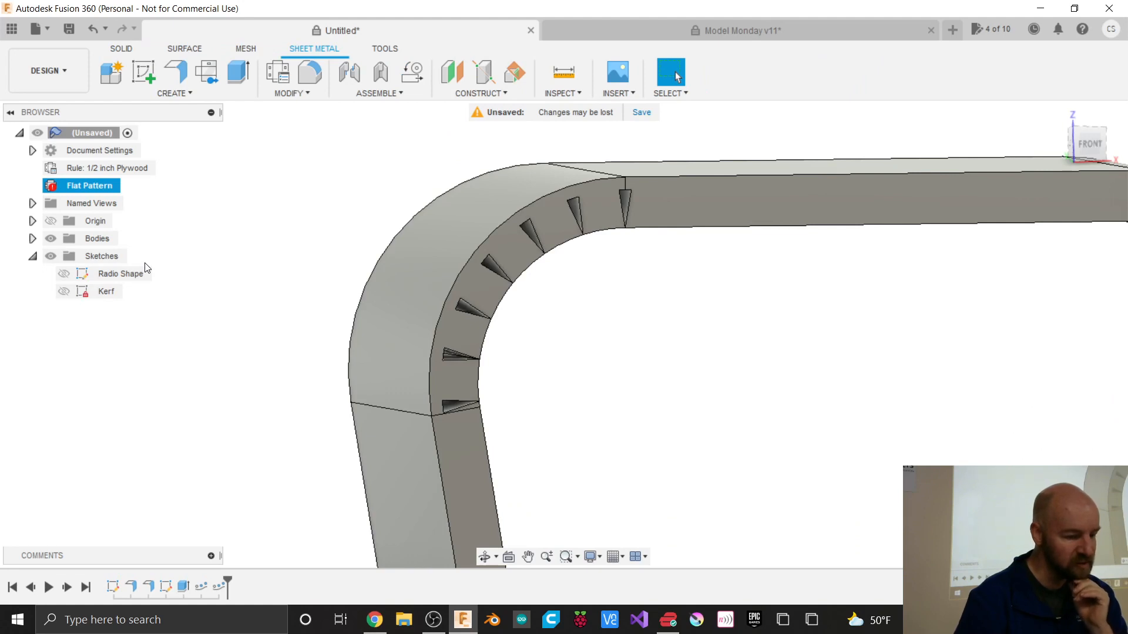
Step: Examine the kerf notches and inner edges of the patterned bend, along with the shell's remaining corners and straight sides
scroll(258, 309, down, 1)
scroll(288, 331, down, 1)
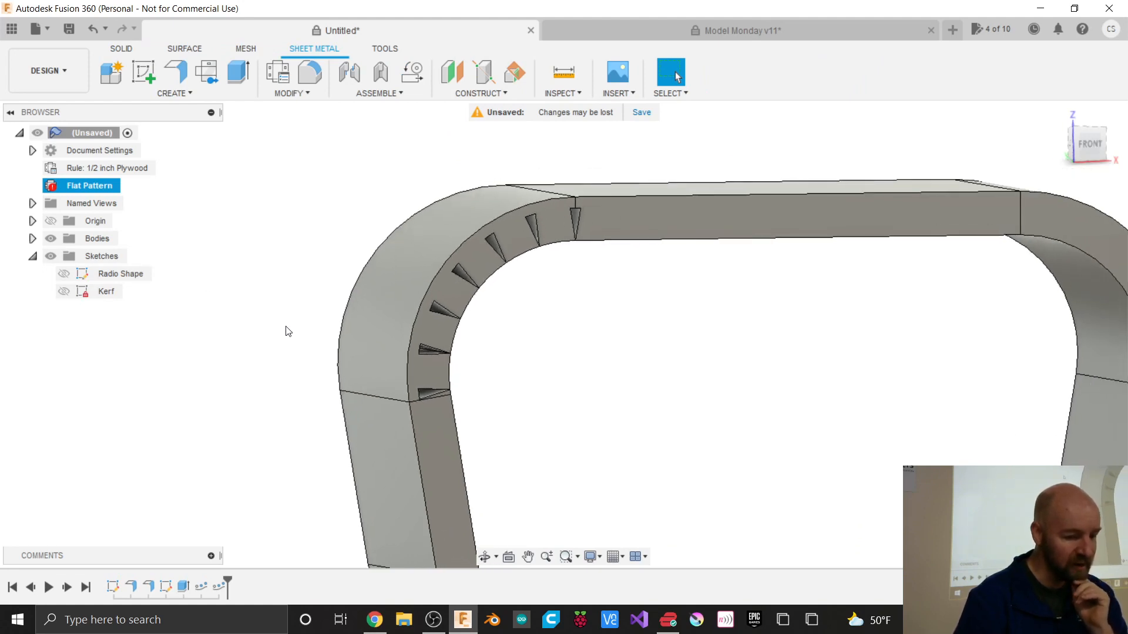
scroll(290, 320, down, 1)
scroll(290, 320, down, 1)
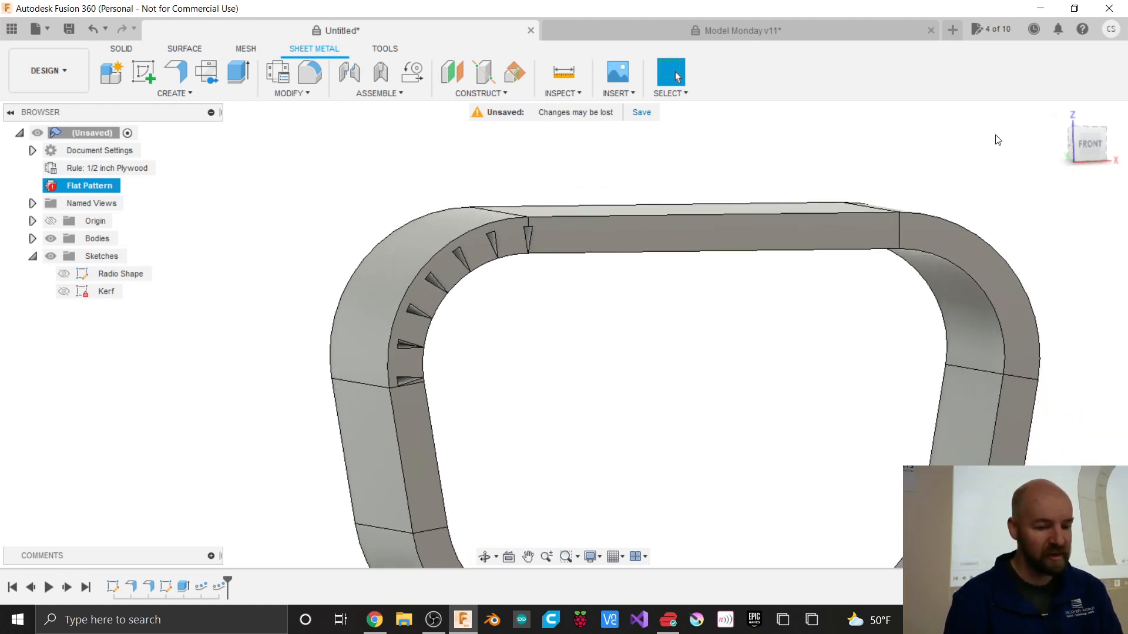
drag(1093, 146, 1040, 172)
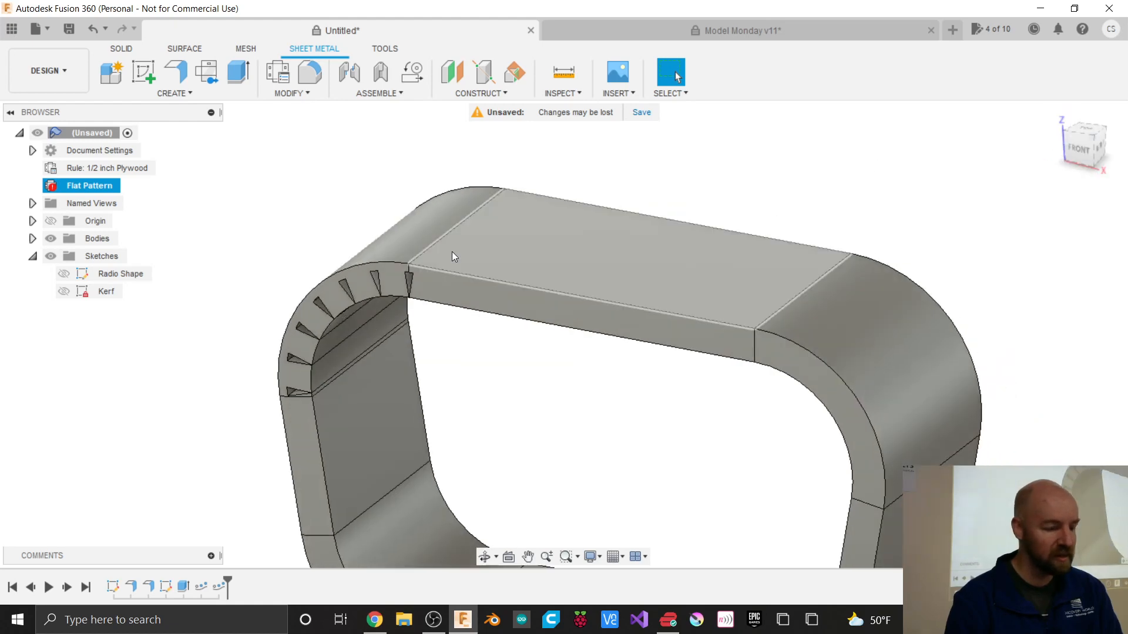
scroll(295, 312, up, 3)
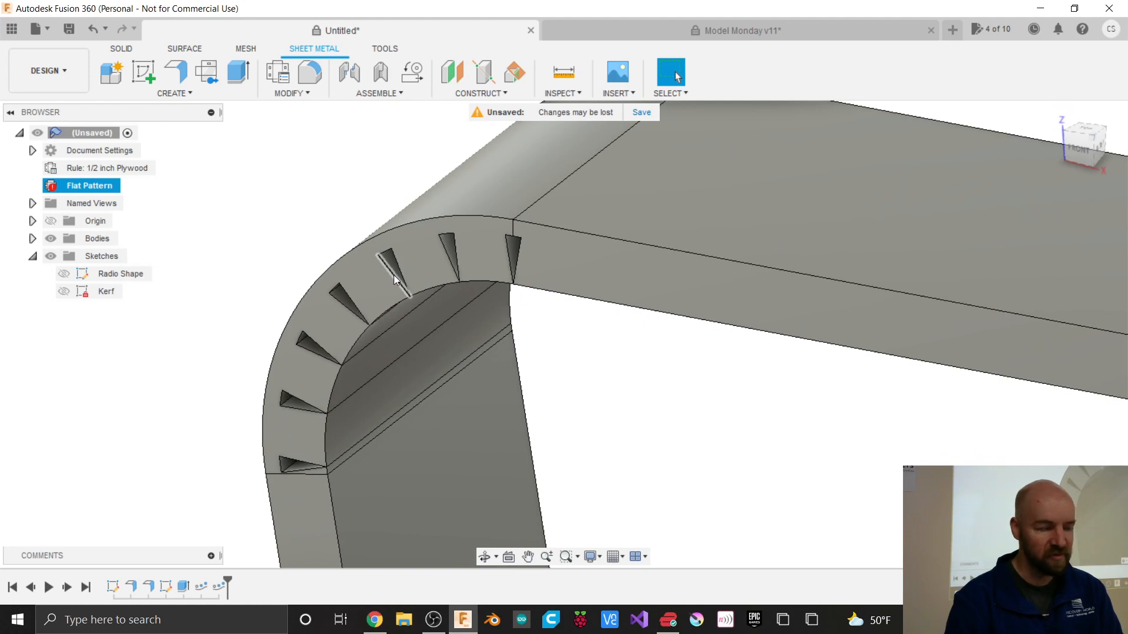
click(438, 295)
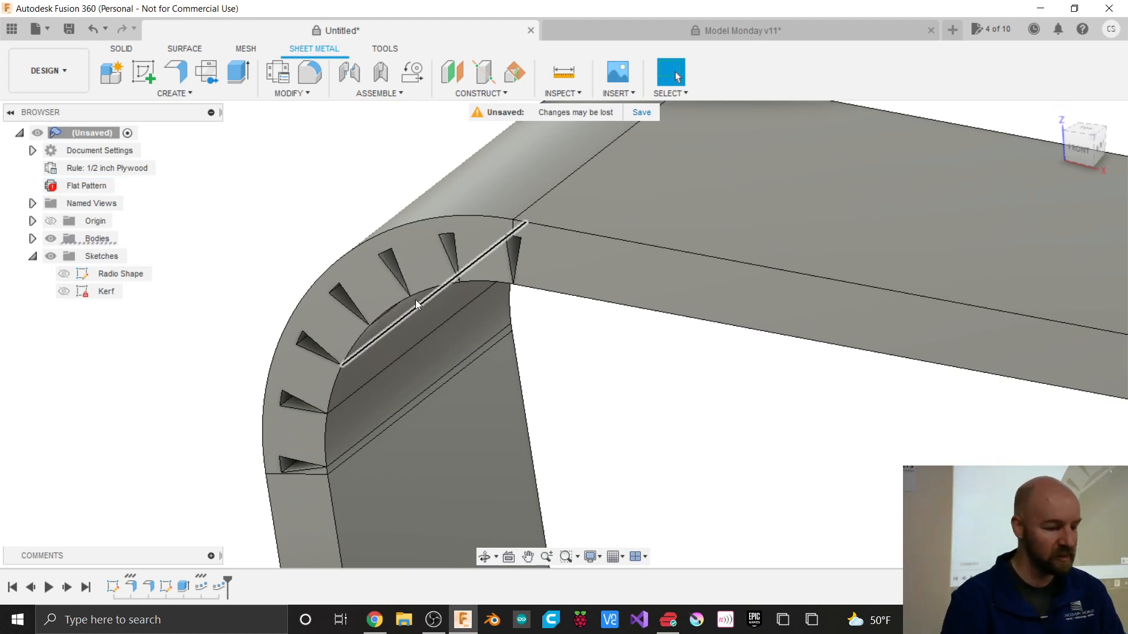
scroll(304, 209, down, 4)
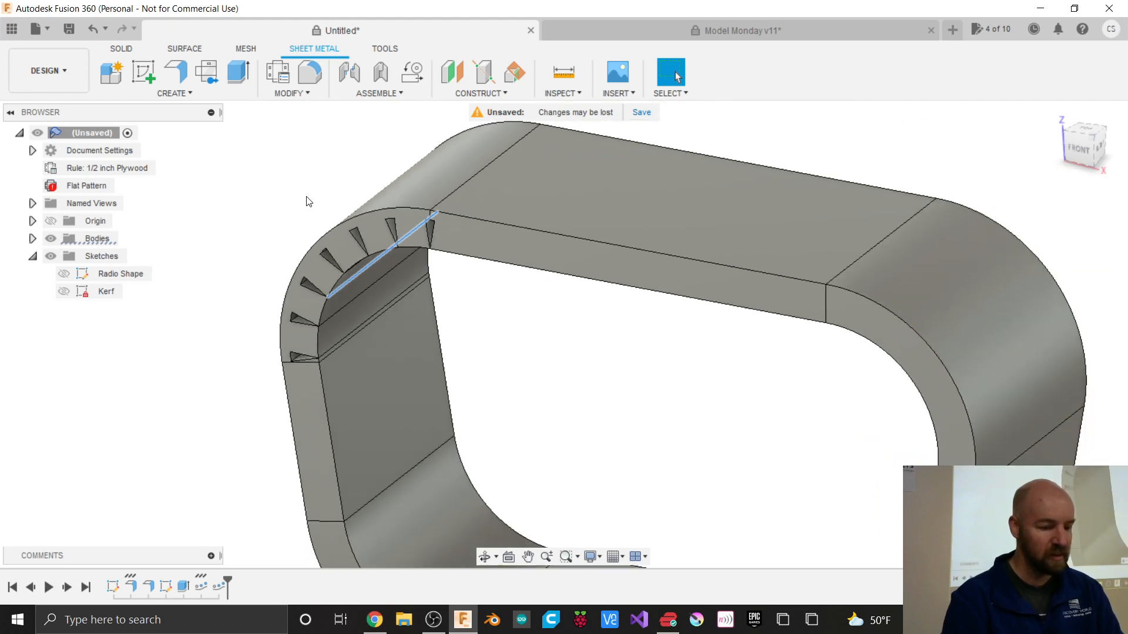
scroll(305, 202, down, 3)
scroll(313, 178, up, 1)
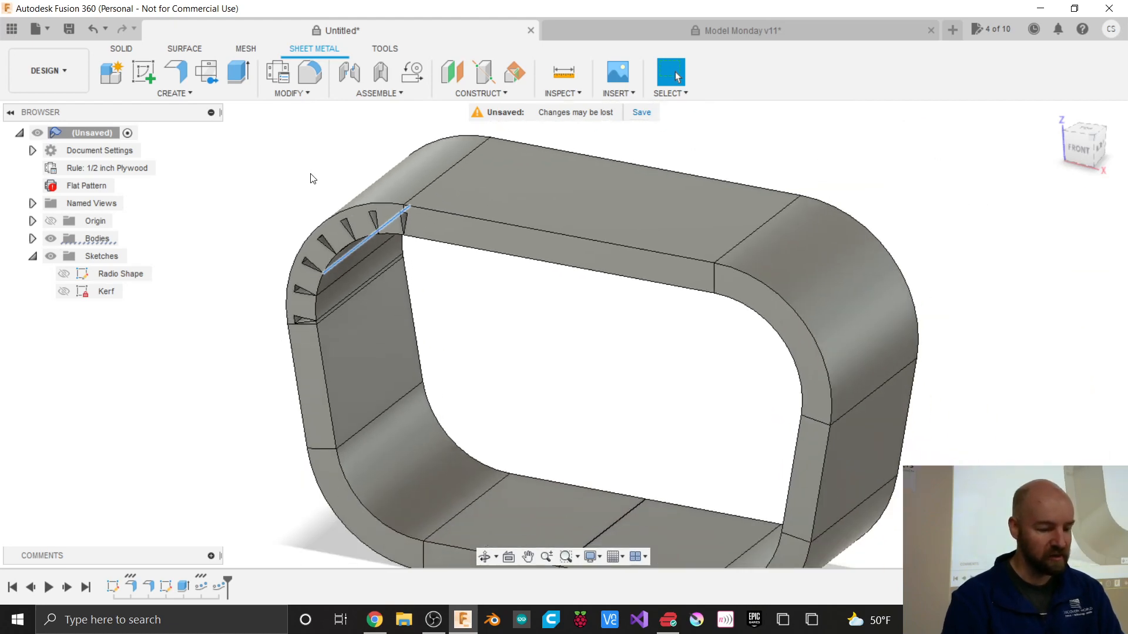
scroll(313, 179, down, 1)
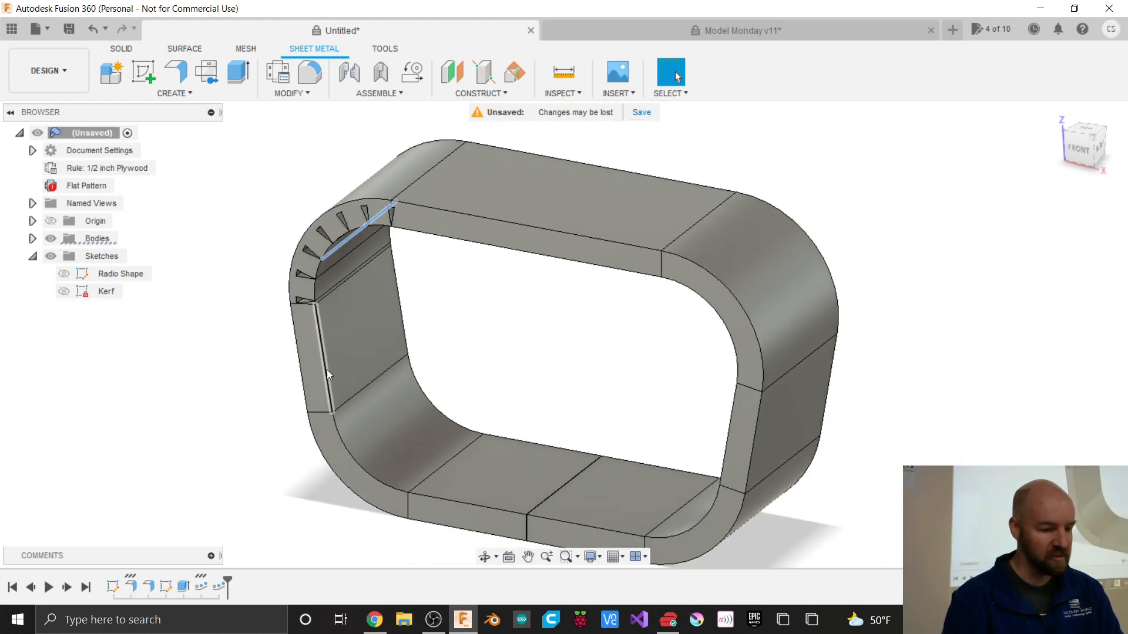
scroll(340, 445, up, 2)
scroll(339, 448, up, 1)
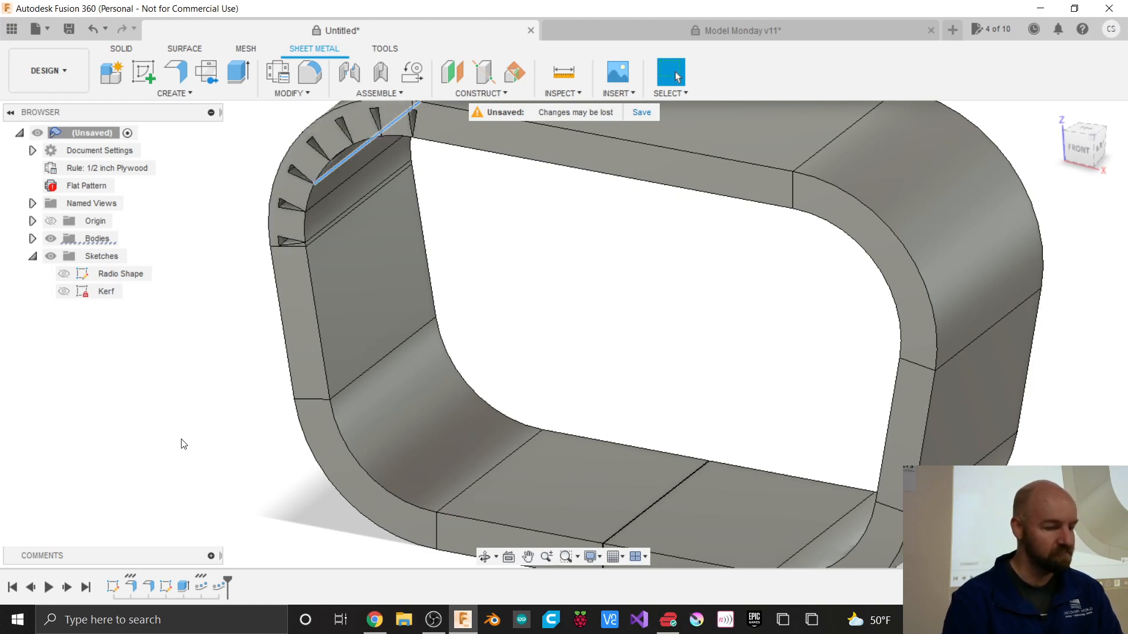
scroll(233, 384, down, 3)
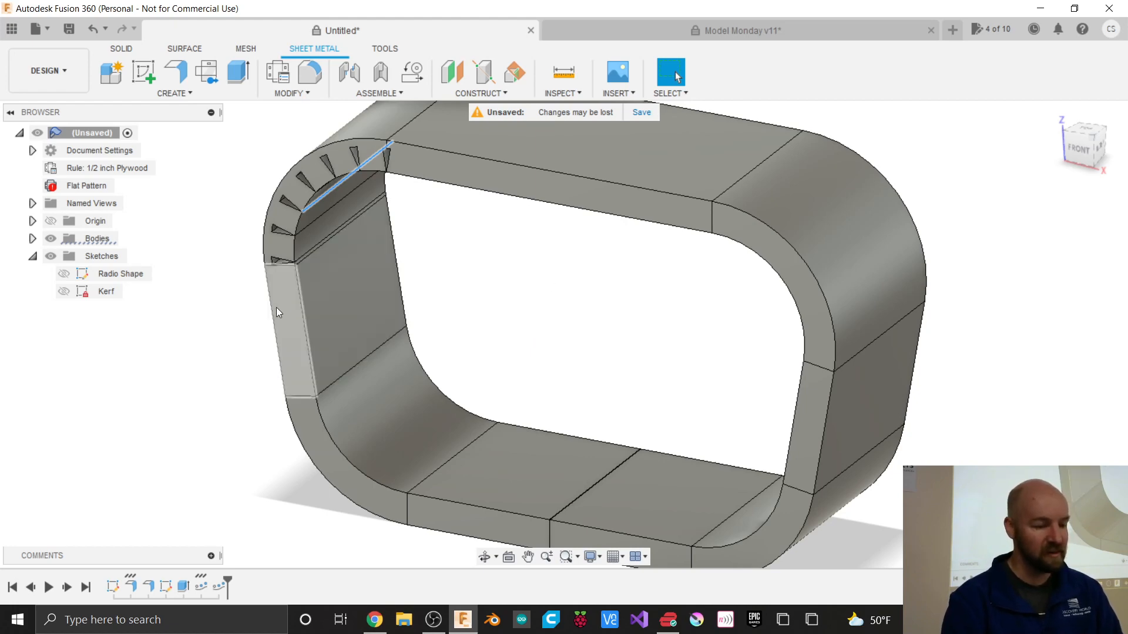
scroll(245, 311, down, 1)
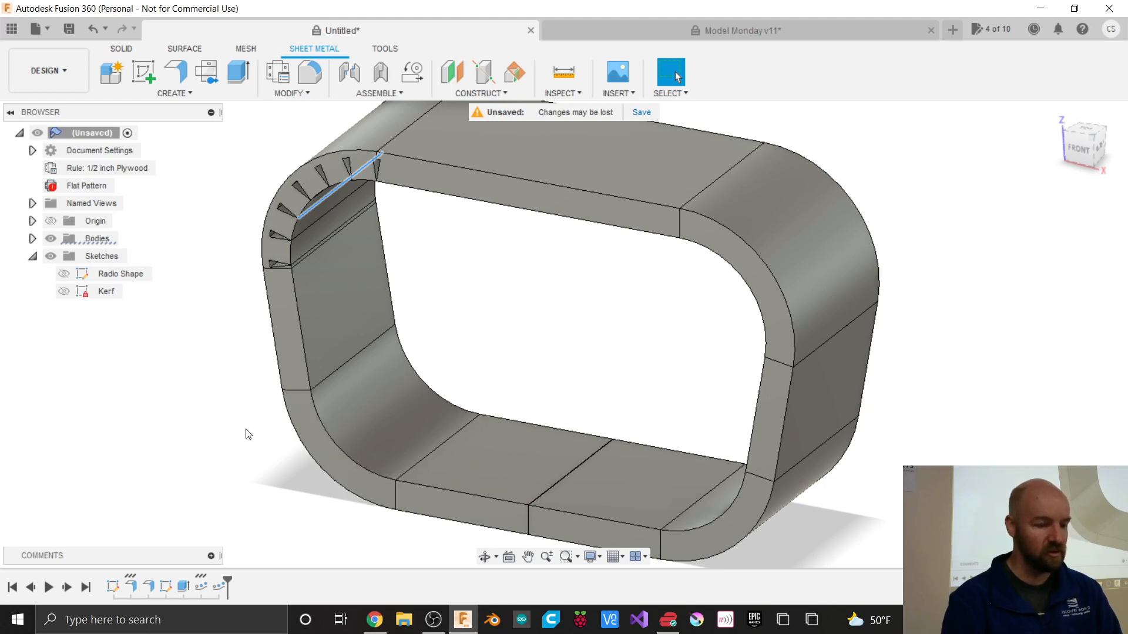
scroll(200, 460, down, 1)
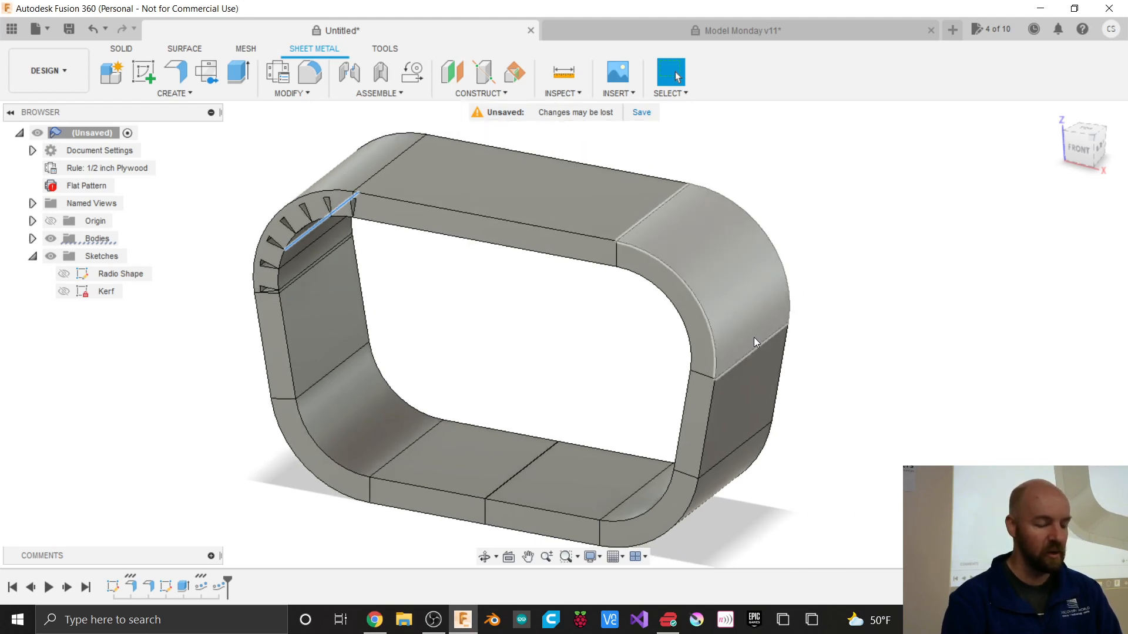
scroll(859, 344, down, 1)
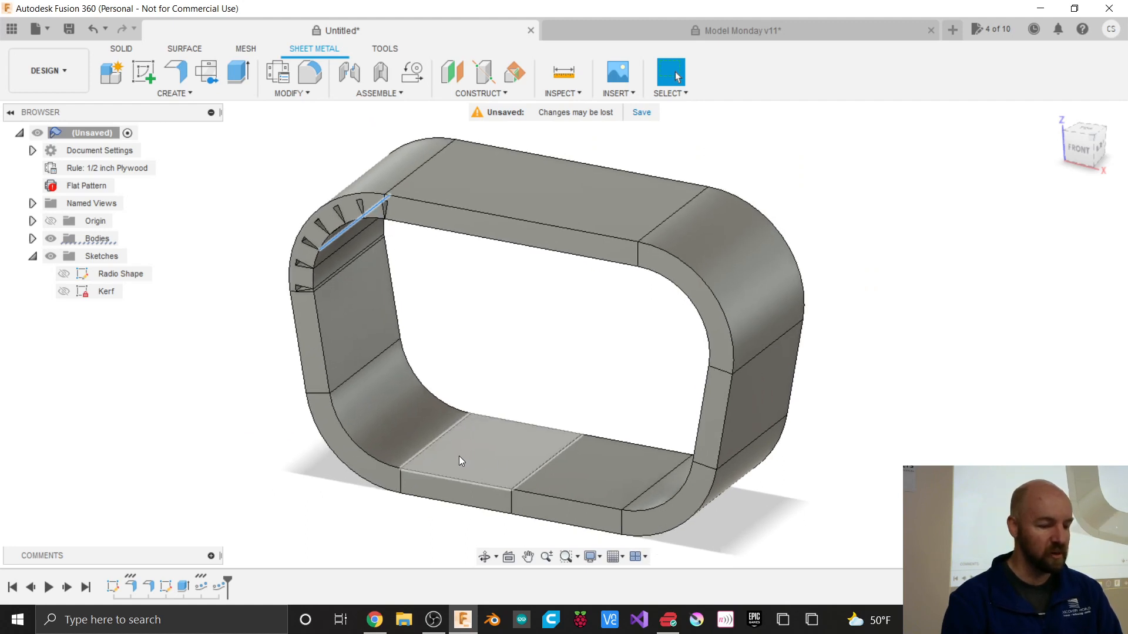
scroll(459, 456, up, 2)
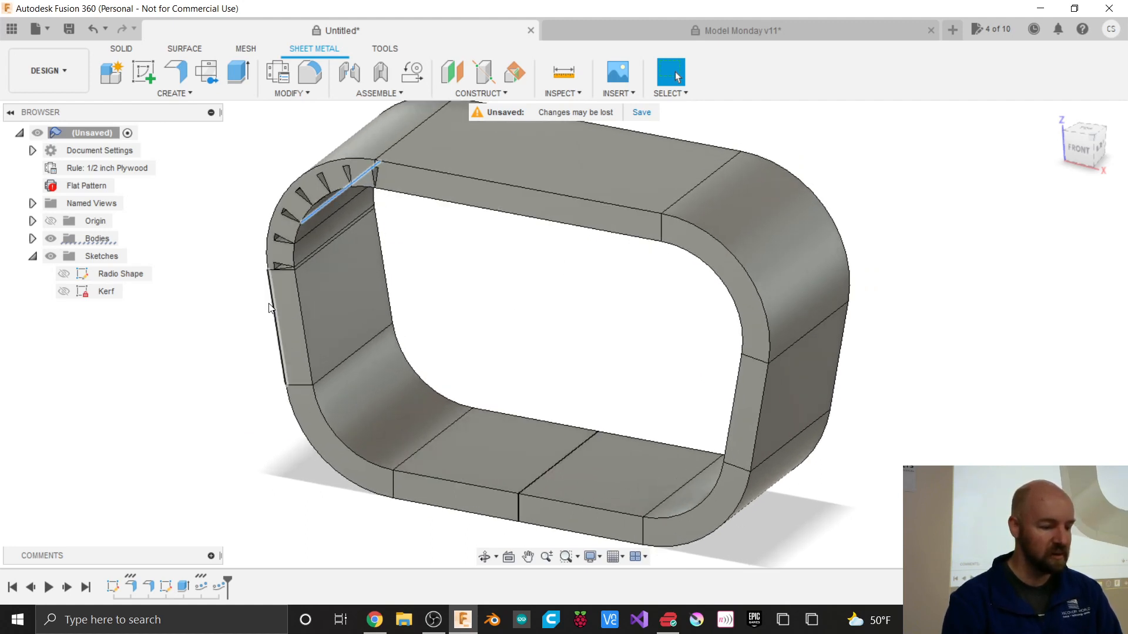